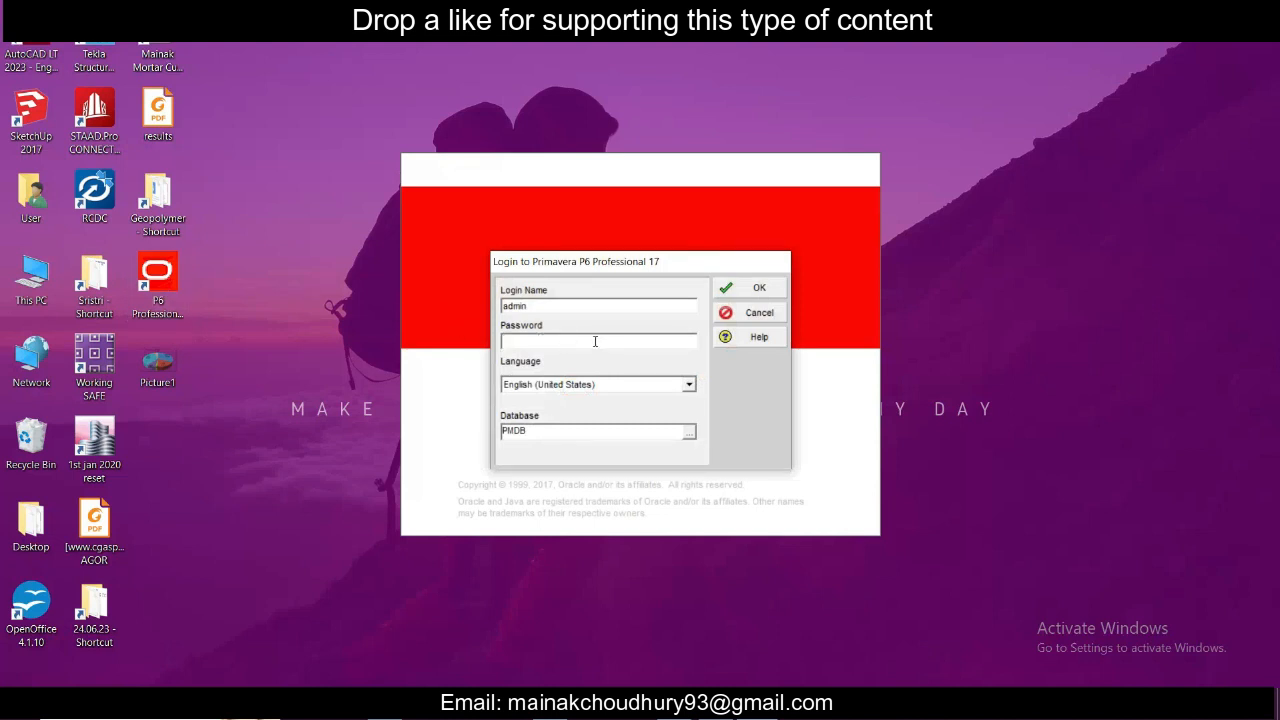
- Log in to the PMDB database by entering the account password
text(adm)
click(760, 288)
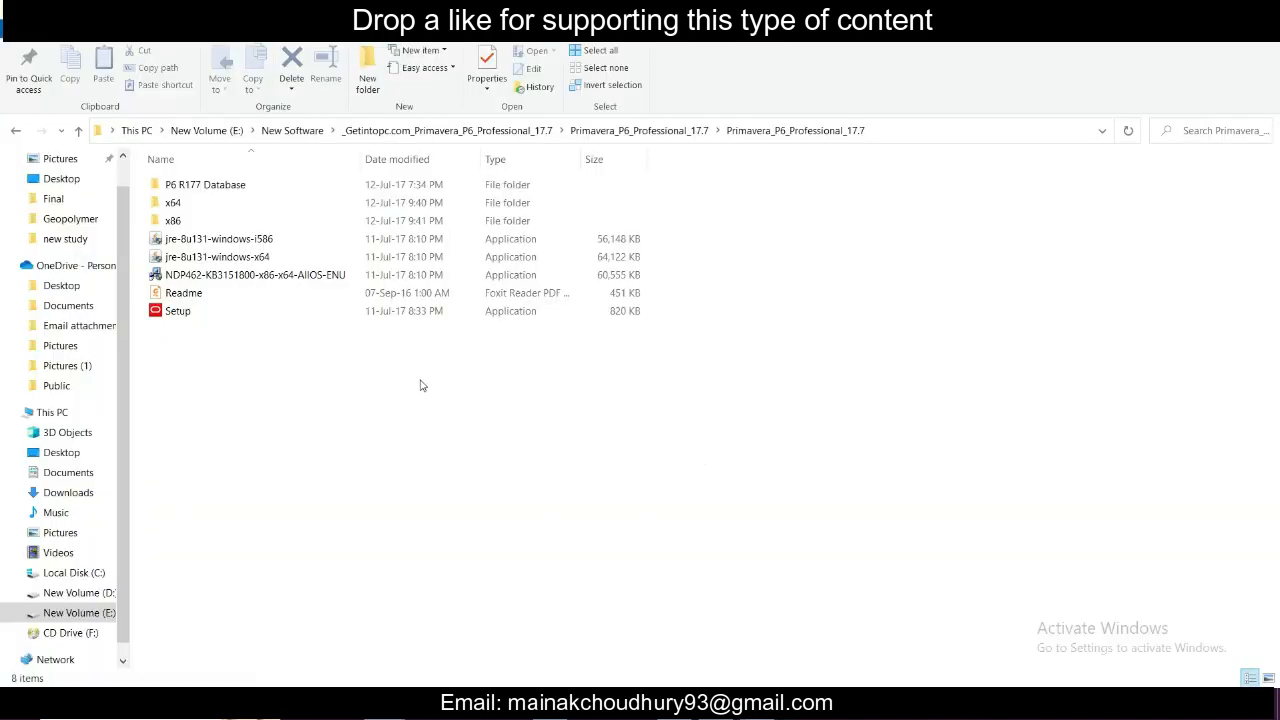
- Open the Readme PDF from the installation folder, read its Industry selection instructions, and switch back to Primavera P6
double_click(437, 293)
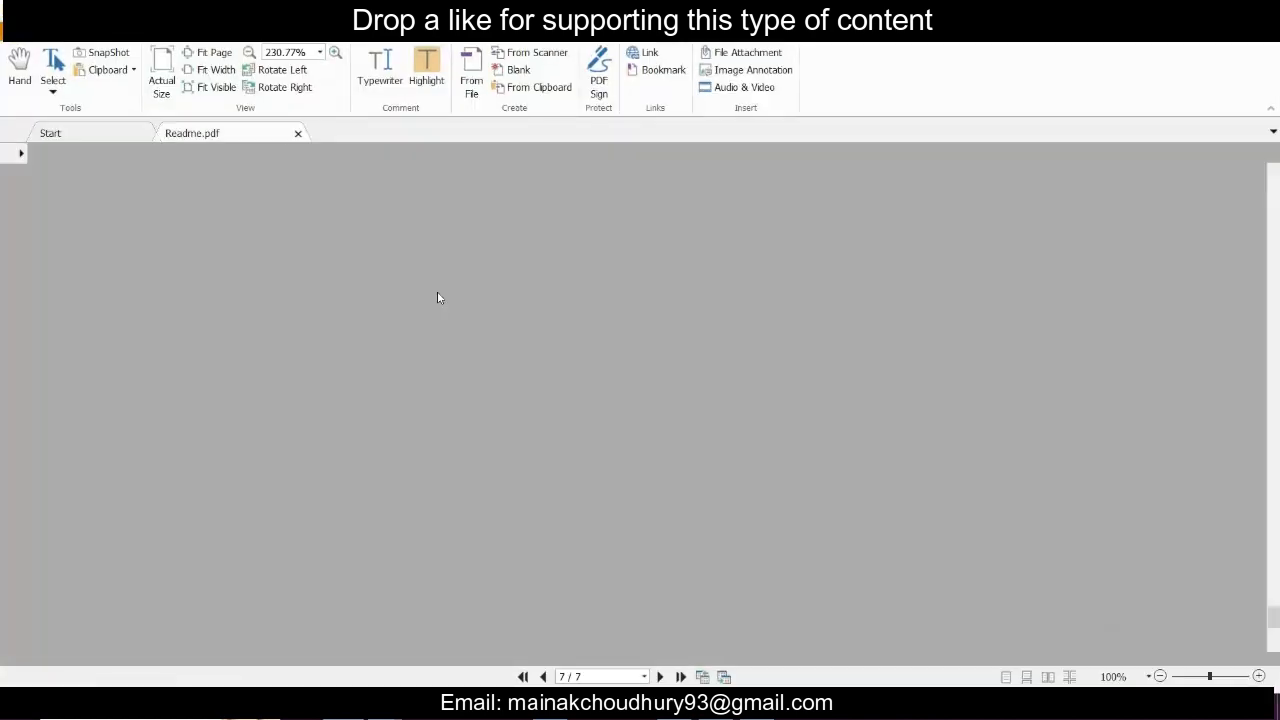
scroll(637, 385, up, 3)
scroll(637, 385, up, 10)
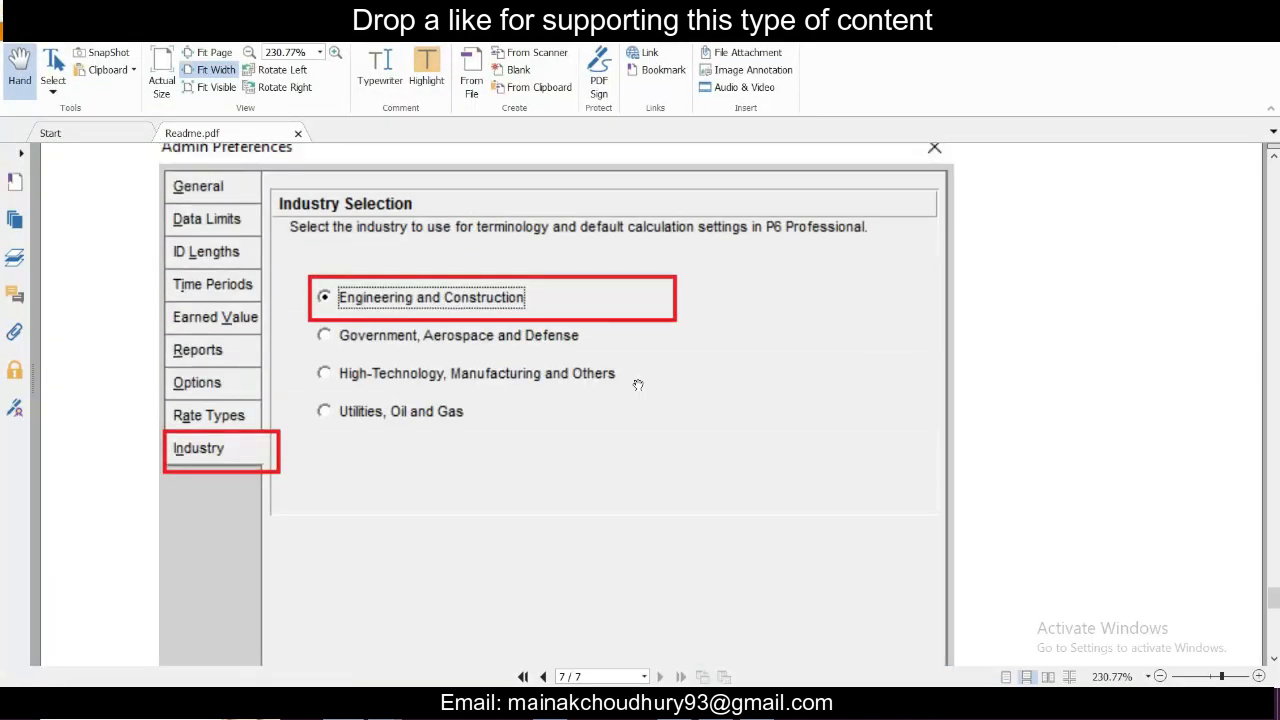
scroll(3, 592, up, 10)
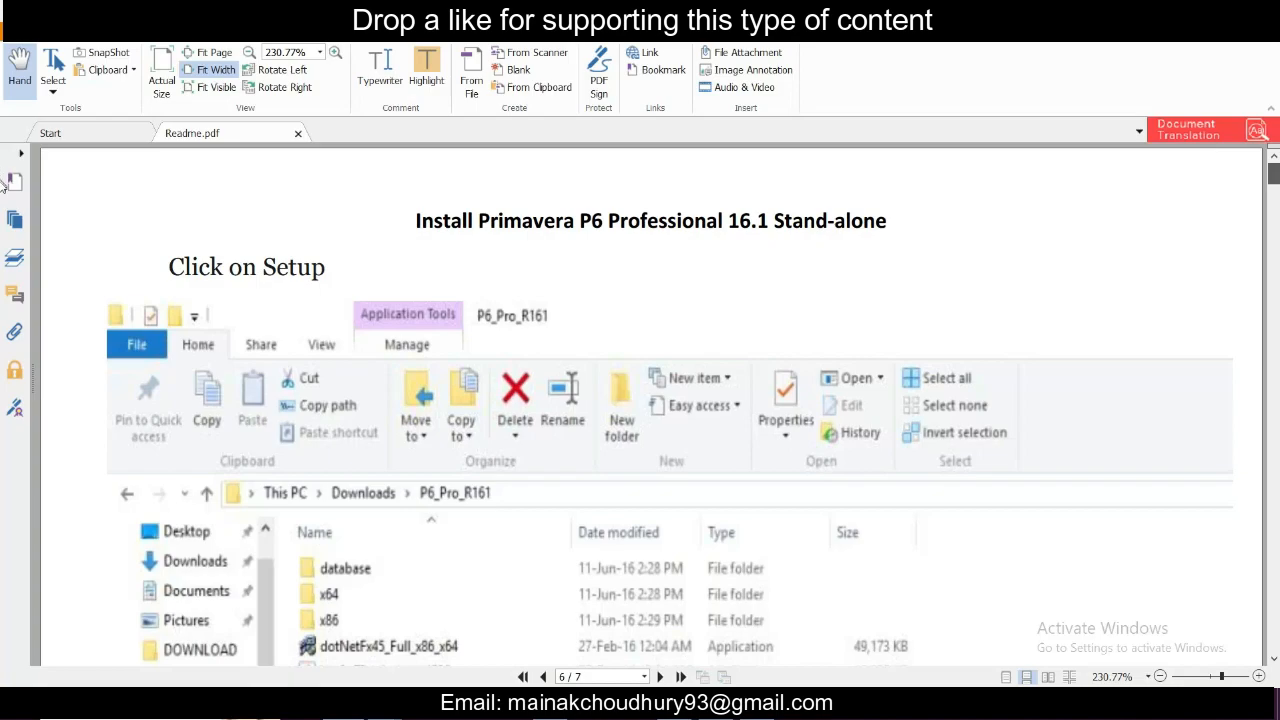
scroll(3, 180, down, 15)
scroll(4, 368, down, 20)
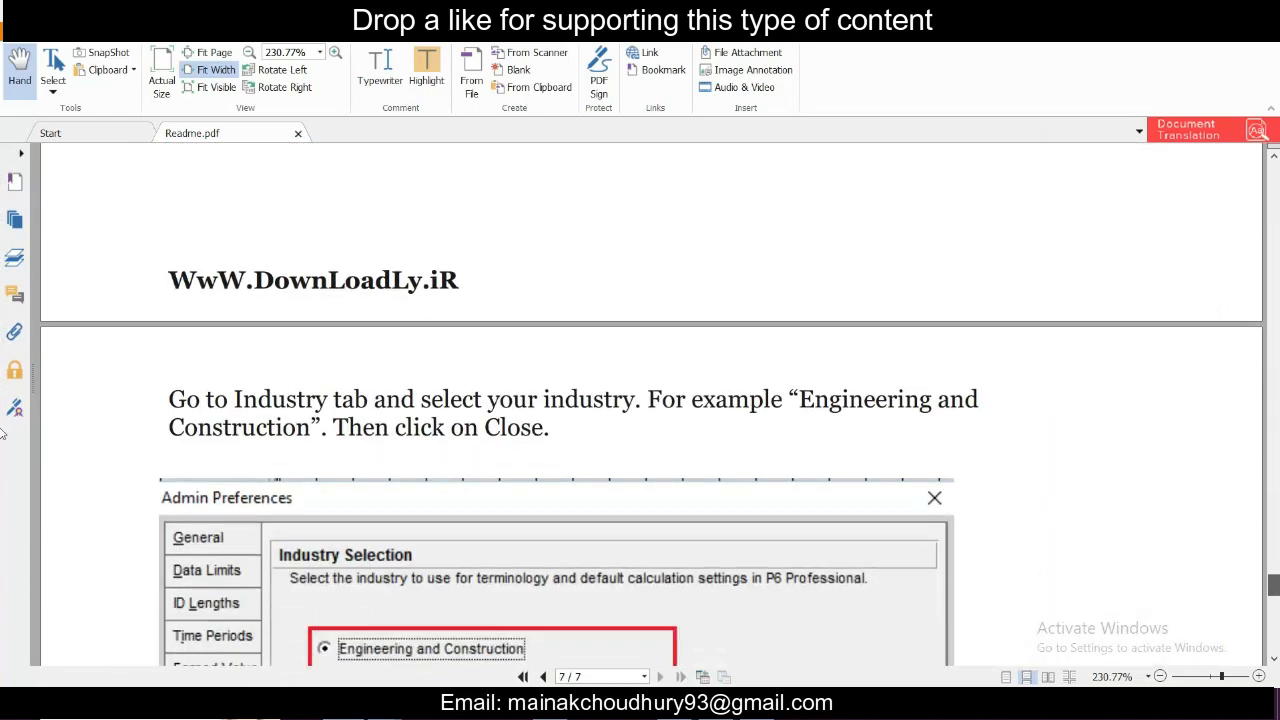
key(alt+Tab)
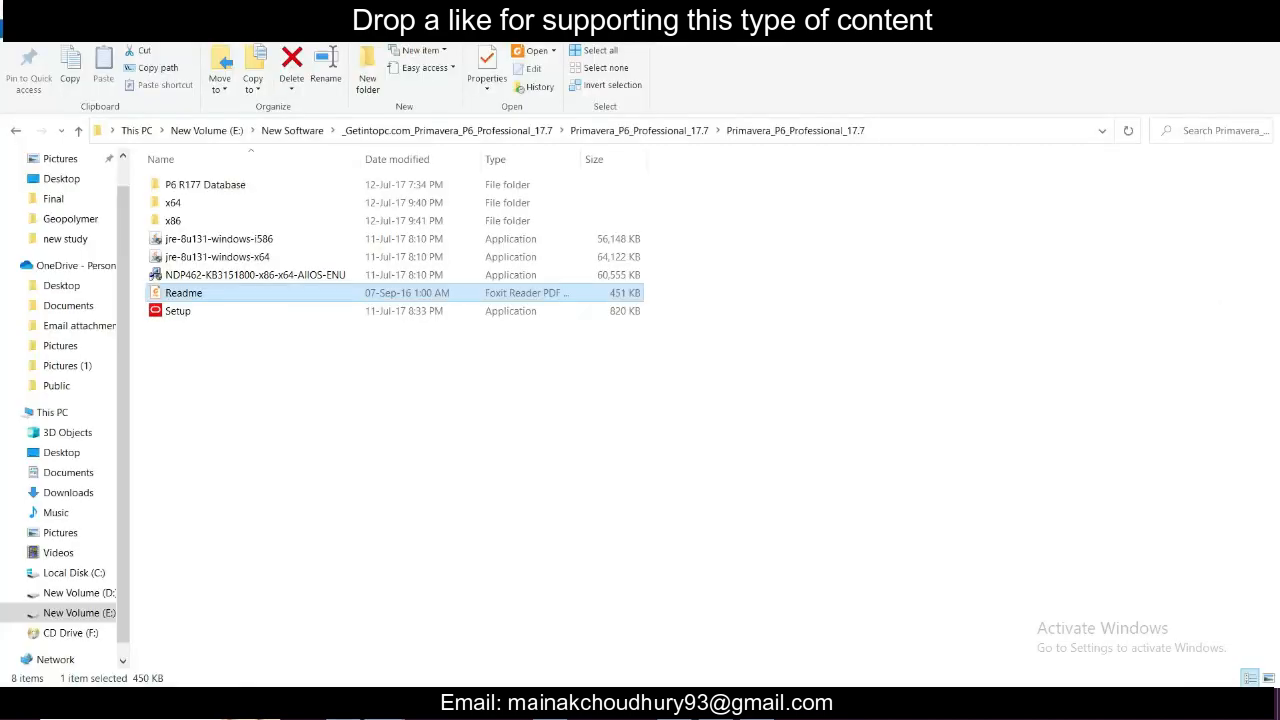
key(alt+Tab)
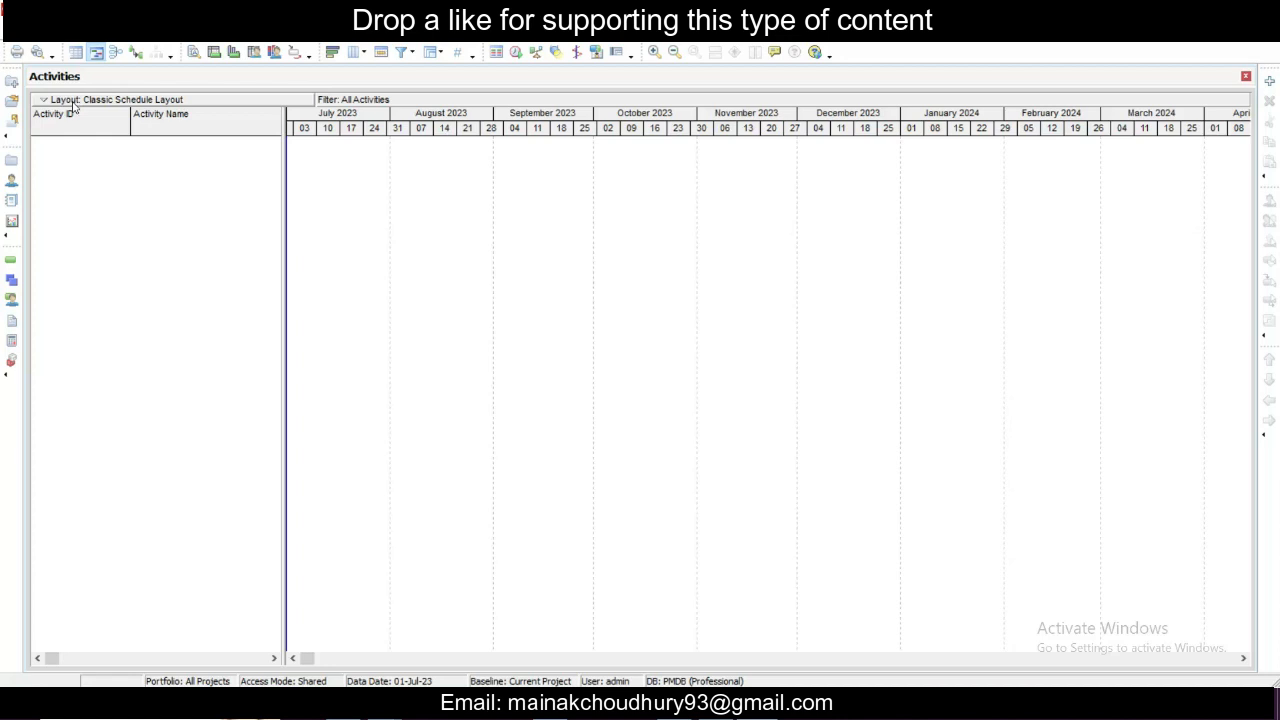
- Open Admin Preferences and look through its categories as far as the Industry selection
click(245, 30)
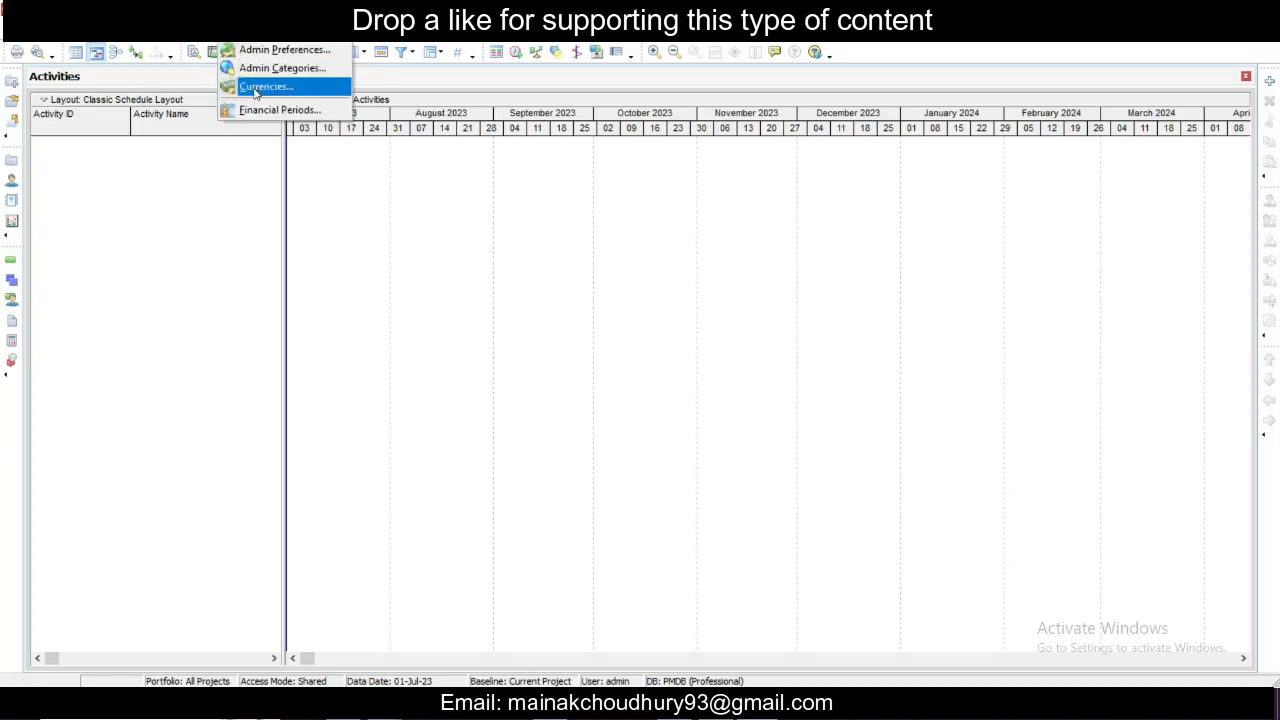
click(260, 50)
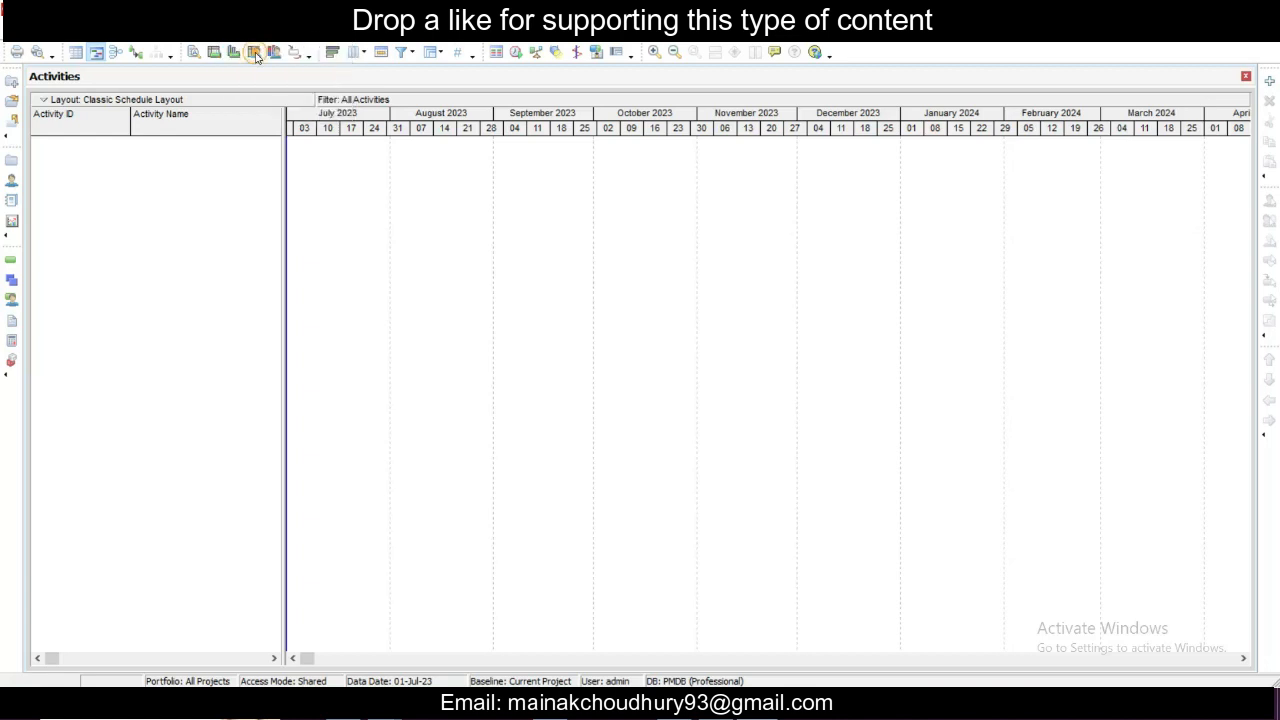
click(417, 184)
click(416, 226)
click(411, 266)
click(418, 308)
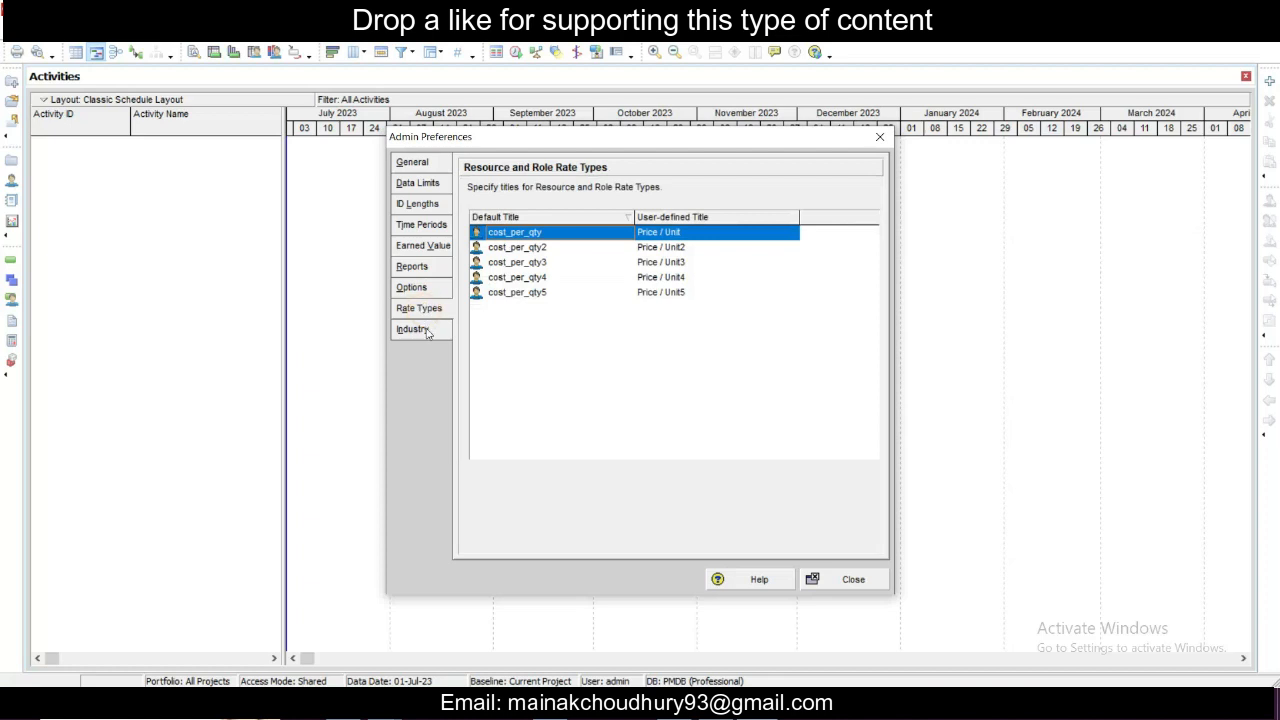
click(420, 329)
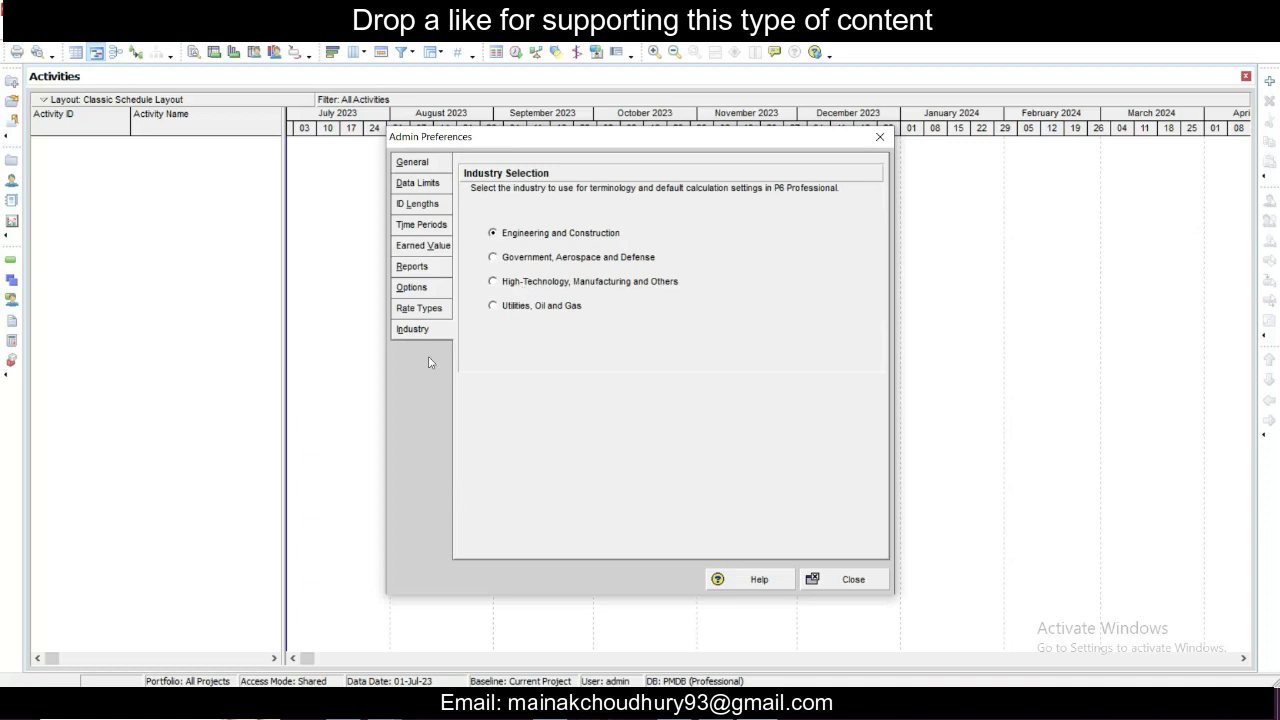
- Review the time periods, ID lengths, data limits and general settings in Admin Preferences
click(410, 270)
click(432, 234)
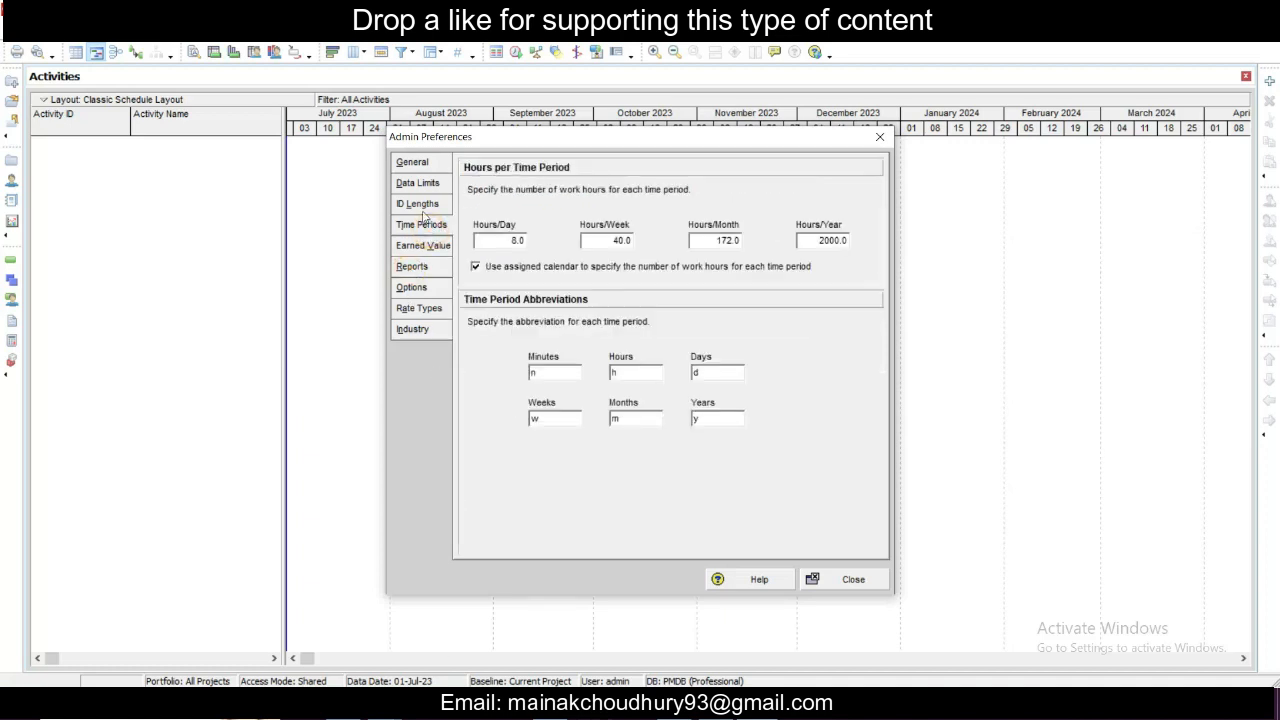
click(417, 203)
click(423, 244)
click(427, 230)
click(420, 205)
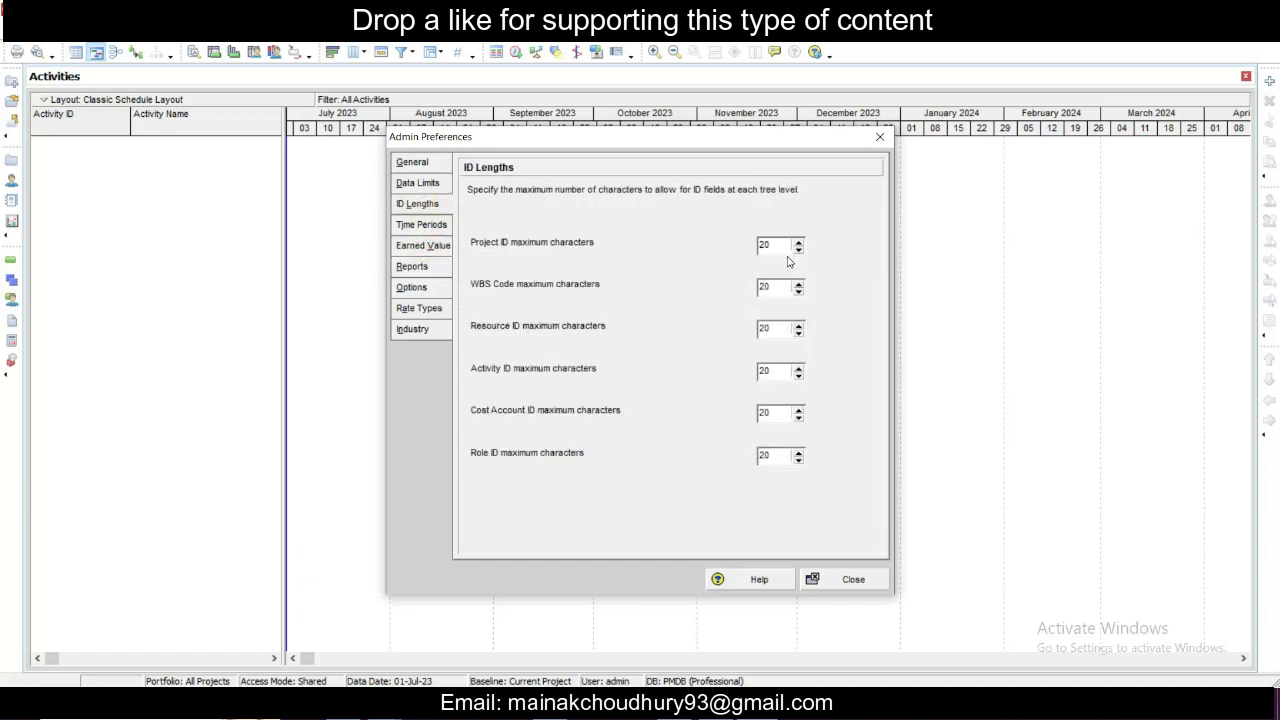
click(415, 184)
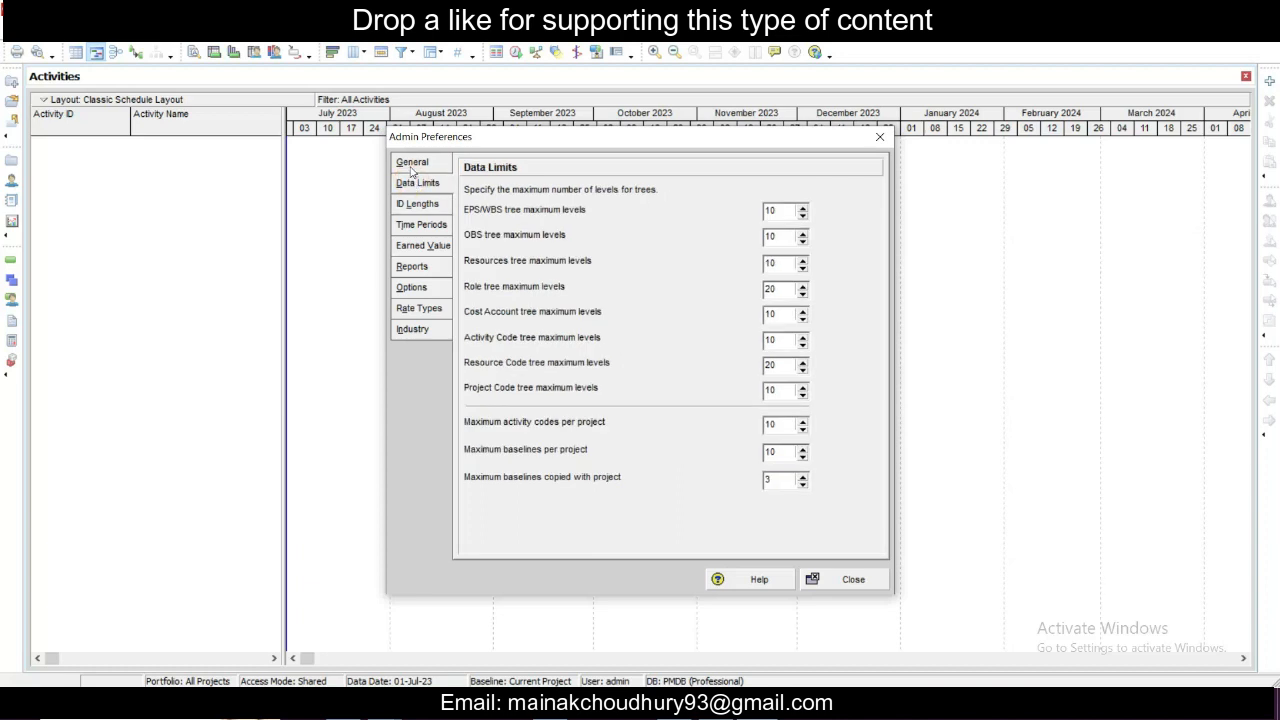
click(411, 164)
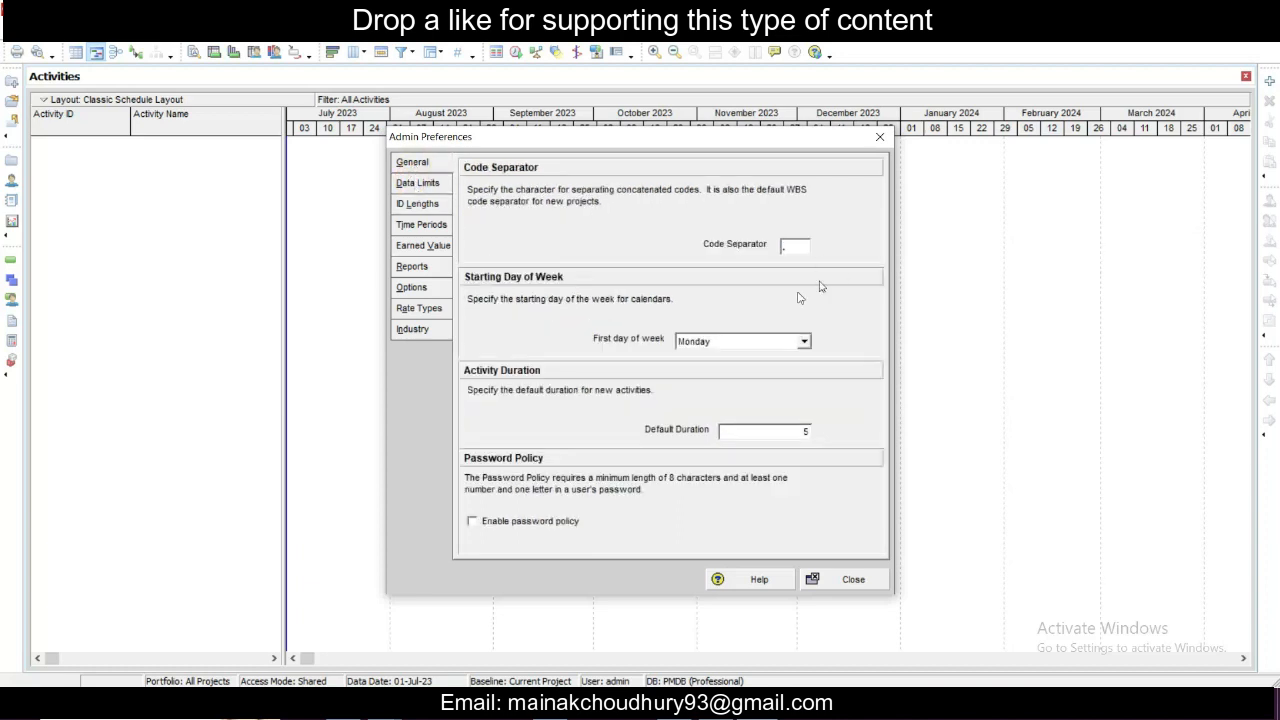
- Examine the options for the first day of the week, then close Admin Preferences
click(806, 343)
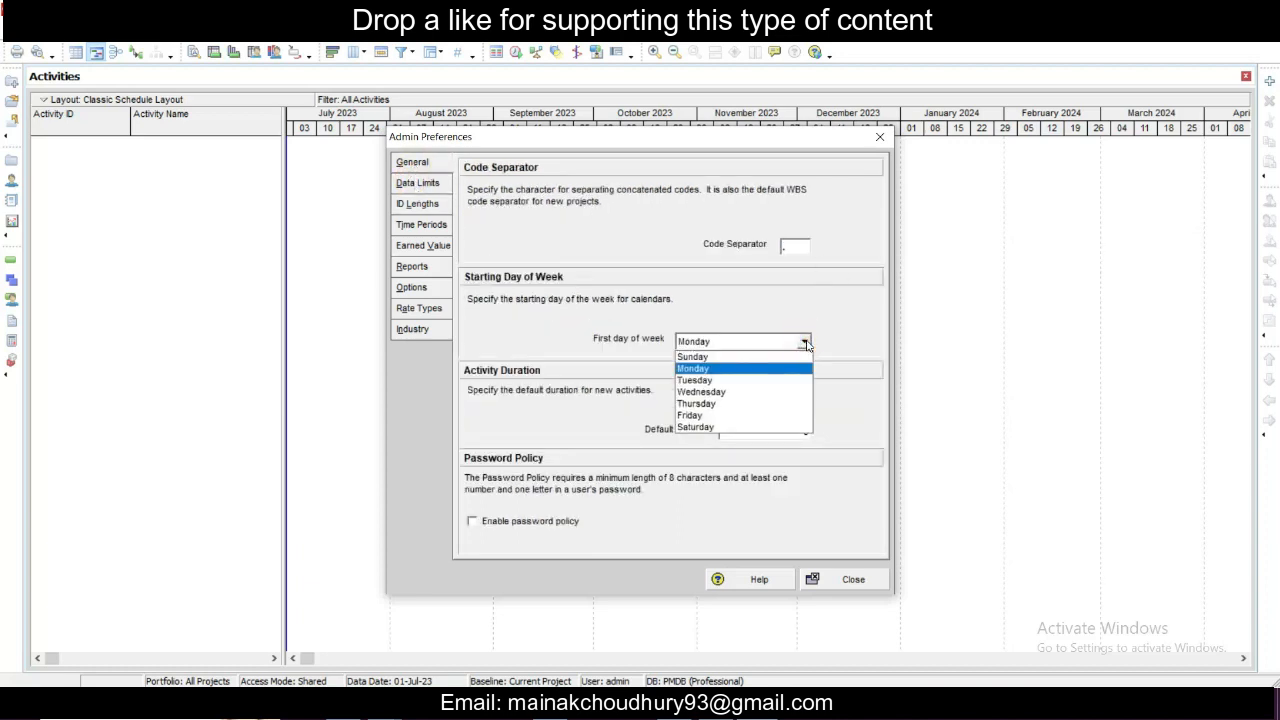
click(806, 343)
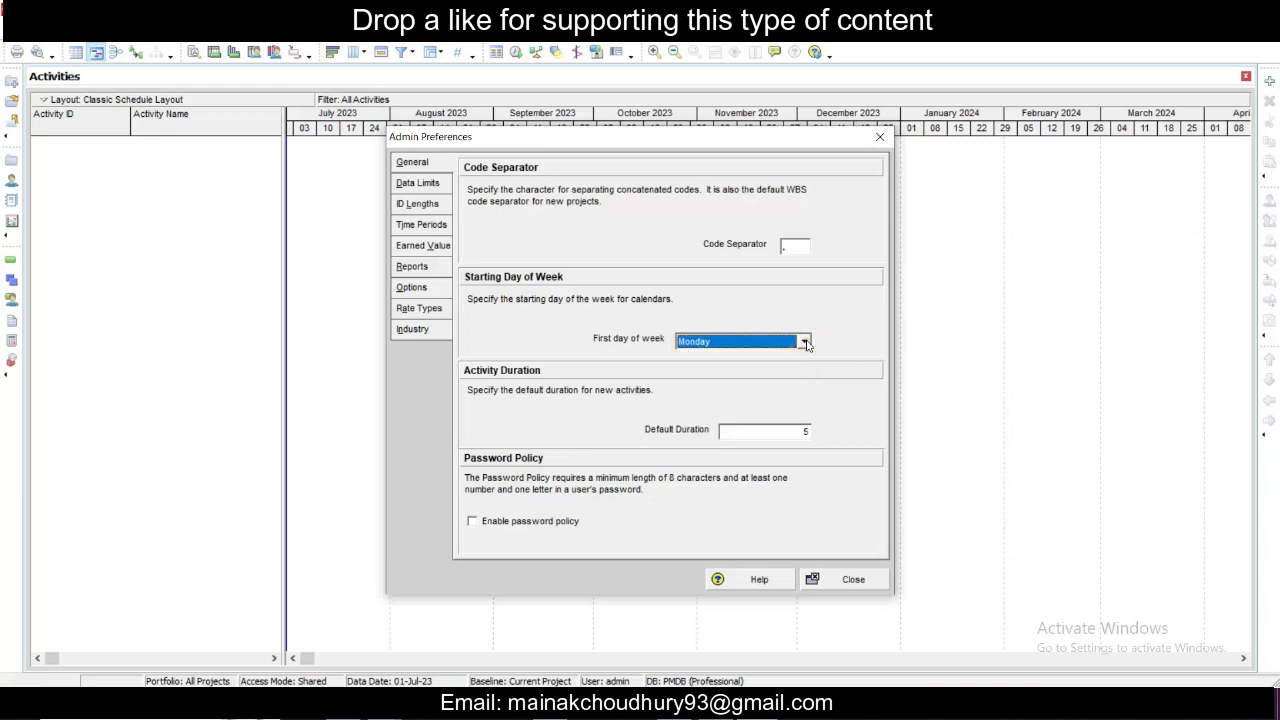
click(806, 343)
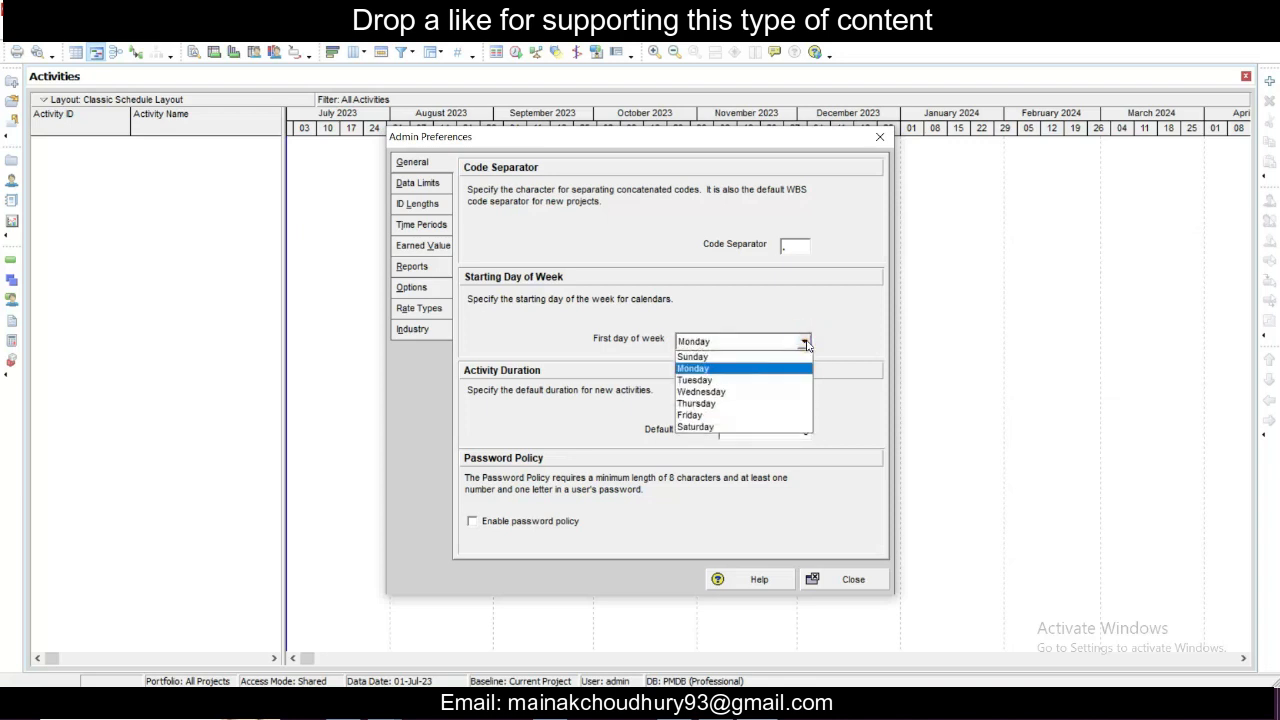
click(806, 343)
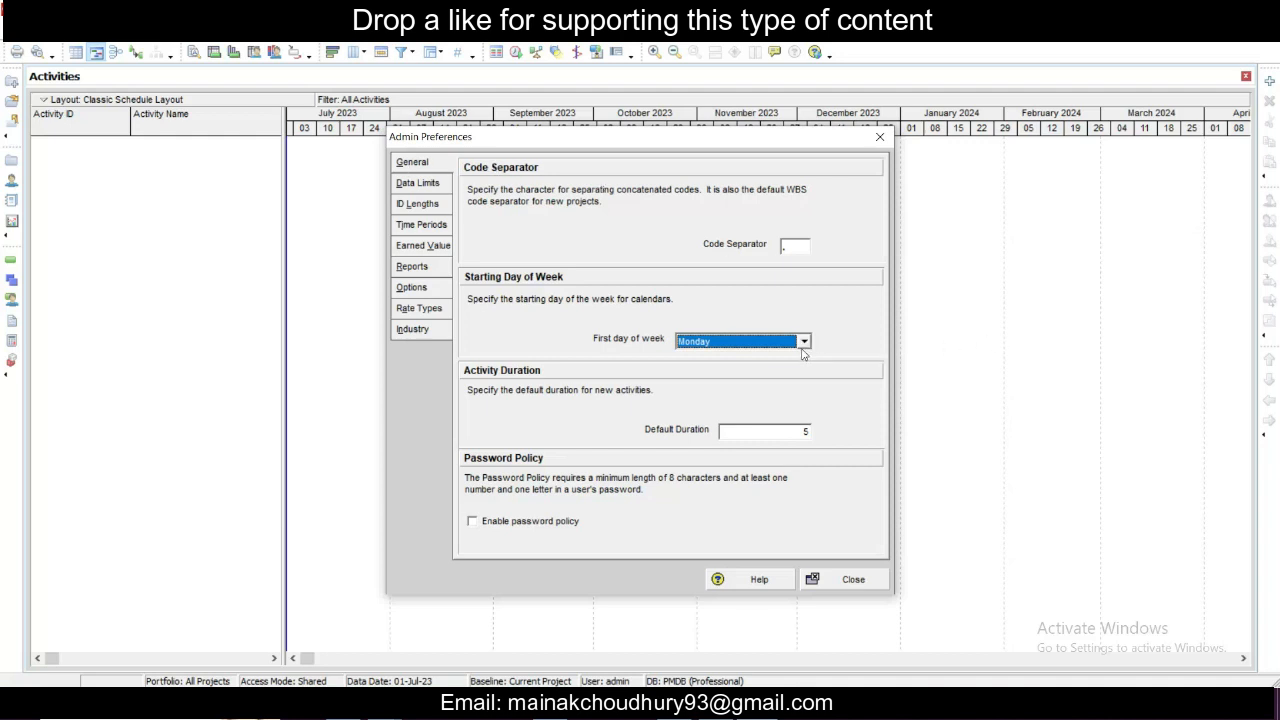
click(803, 341)
click(805, 340)
click(805, 342)
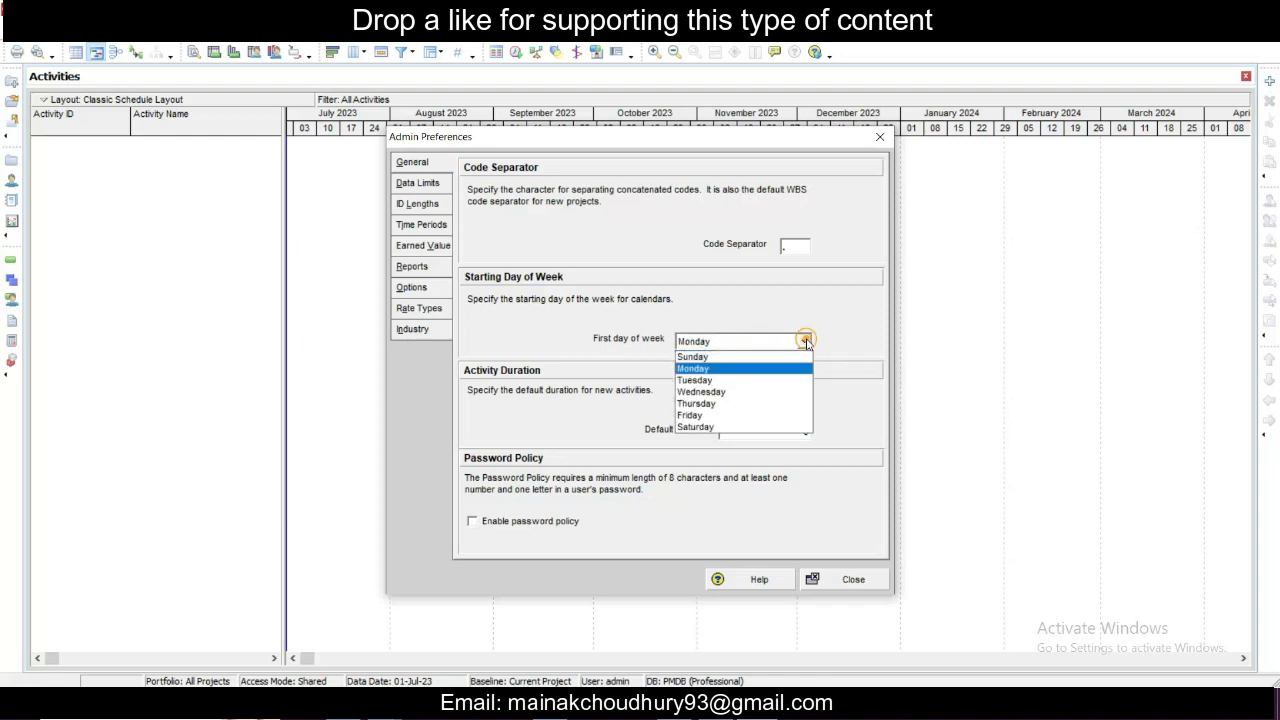
click(805, 342)
click(805, 342)
click(805, 342)
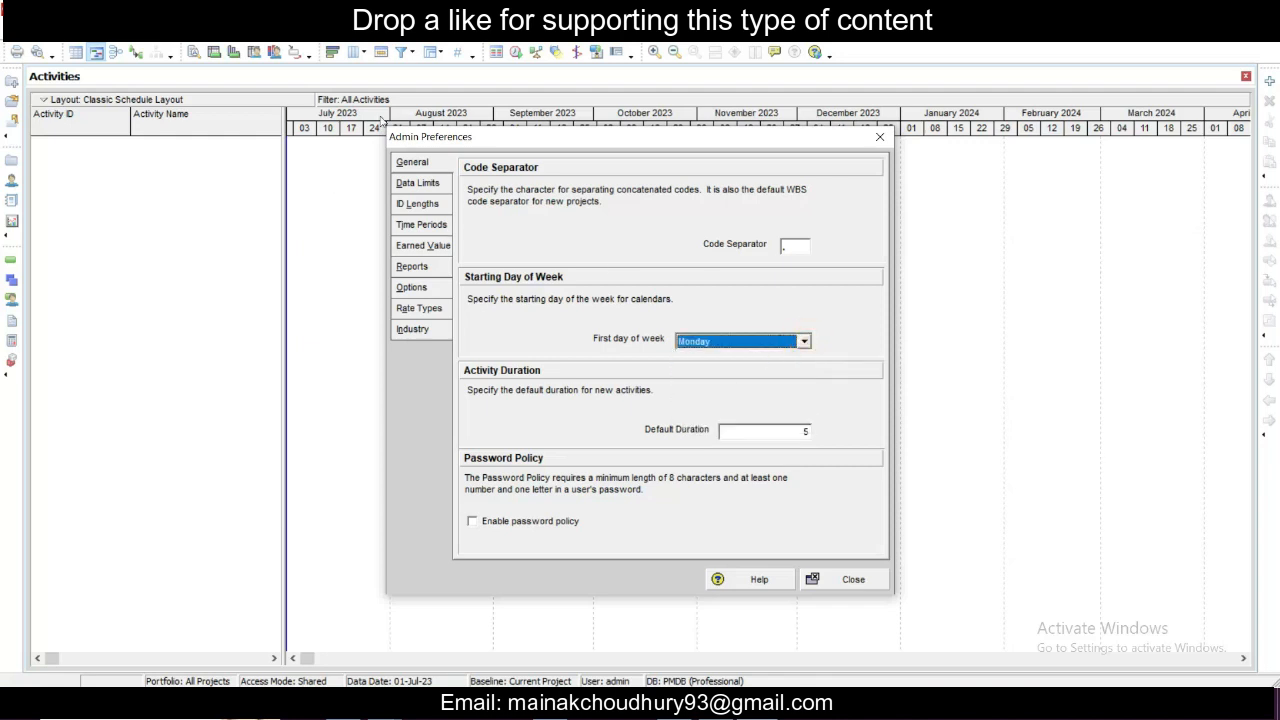
click(414, 163)
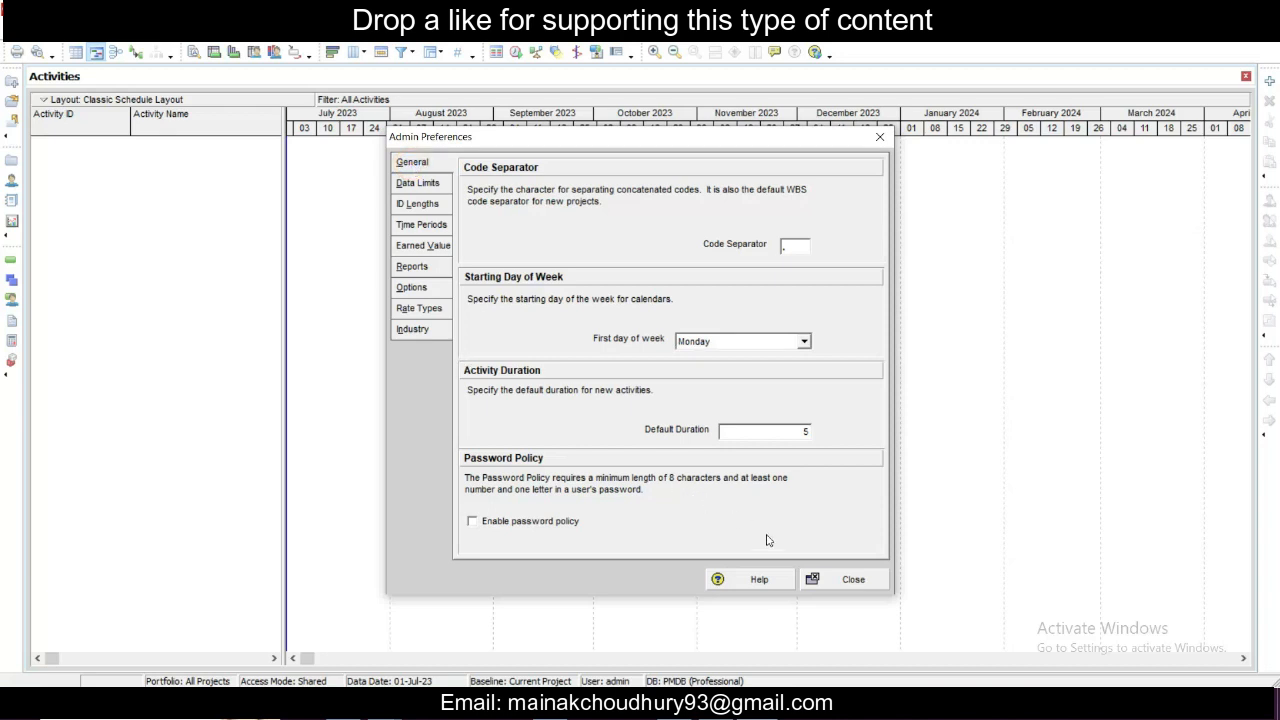
click(846, 579)
- Open the Currencies dialog and look through the currency list for the Indian Rupee
click(235, 33)
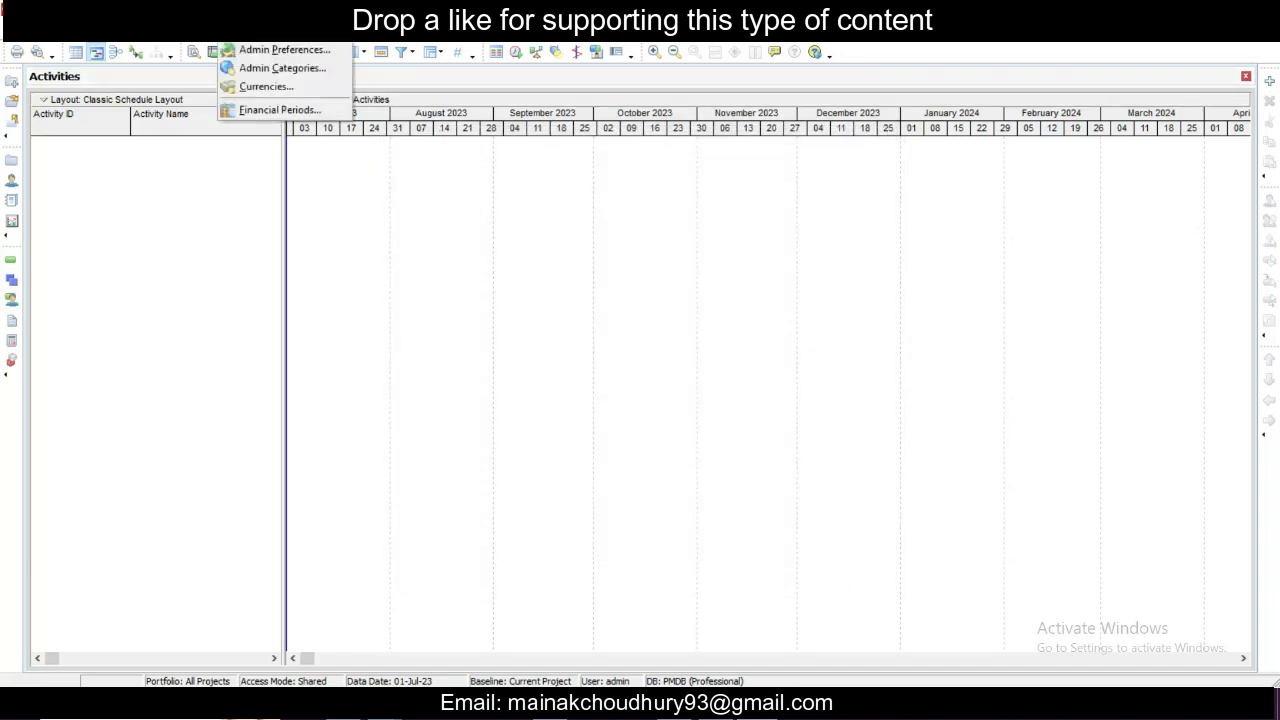
click(265, 88)
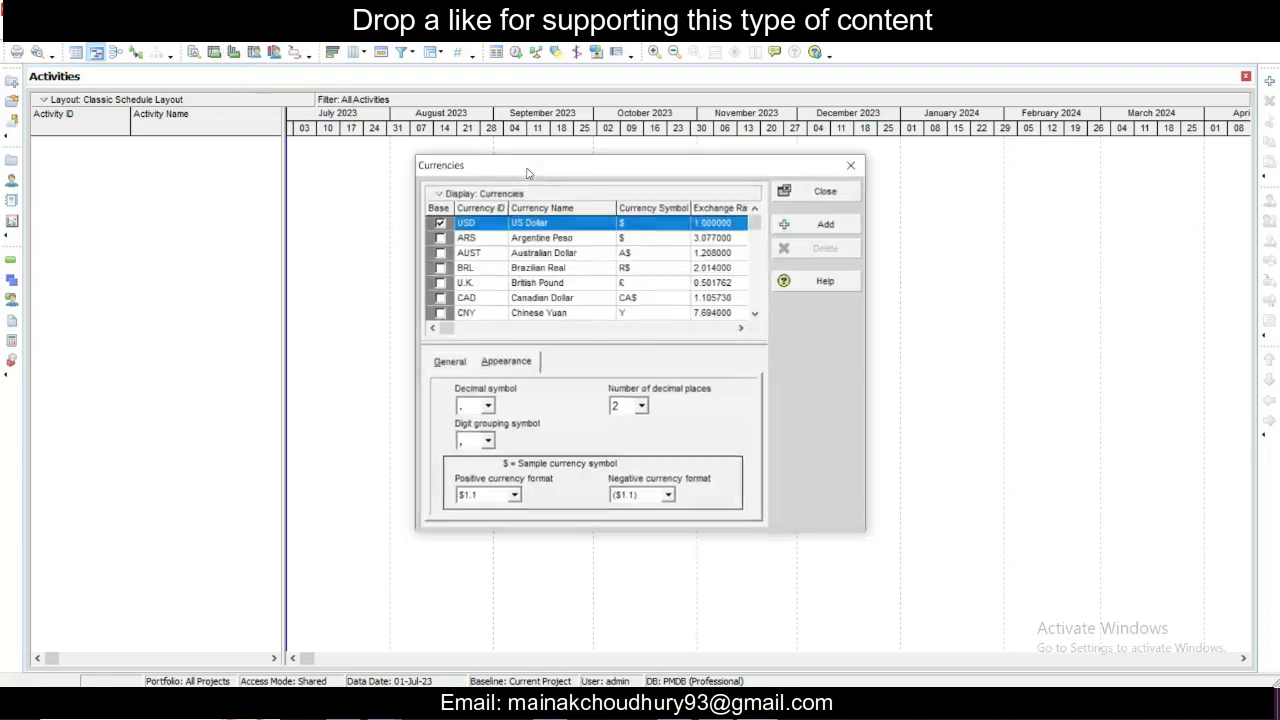
scroll(577, 279, down, 2)
scroll(577, 277, down, 2)
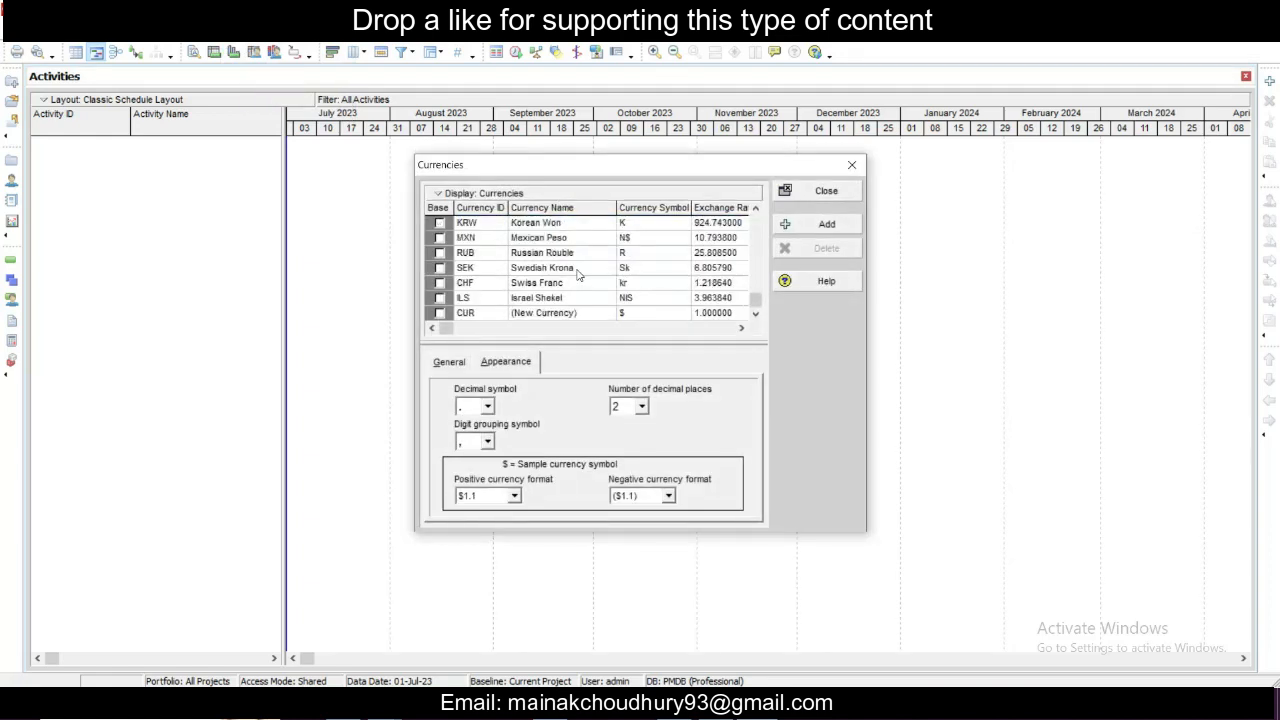
scroll(577, 273, up, 2)
scroll(577, 273, down, 2)
scroll(577, 273, up, 2)
scroll(577, 270, up, 2)
scroll(580, 265, down, 4)
scroll(479, 293, up, 3)
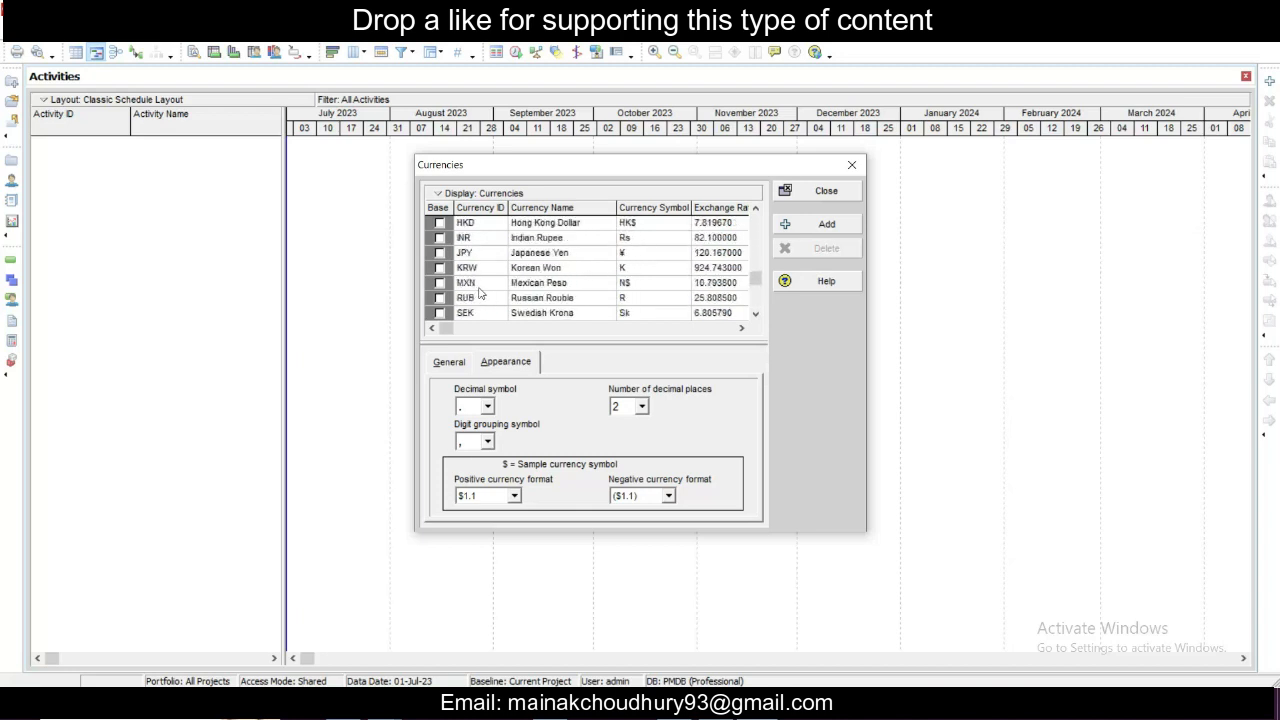
- Inspect the Indian Rupee's exchange rate and the base currency, then close the Currencies dialog
click(463, 240)
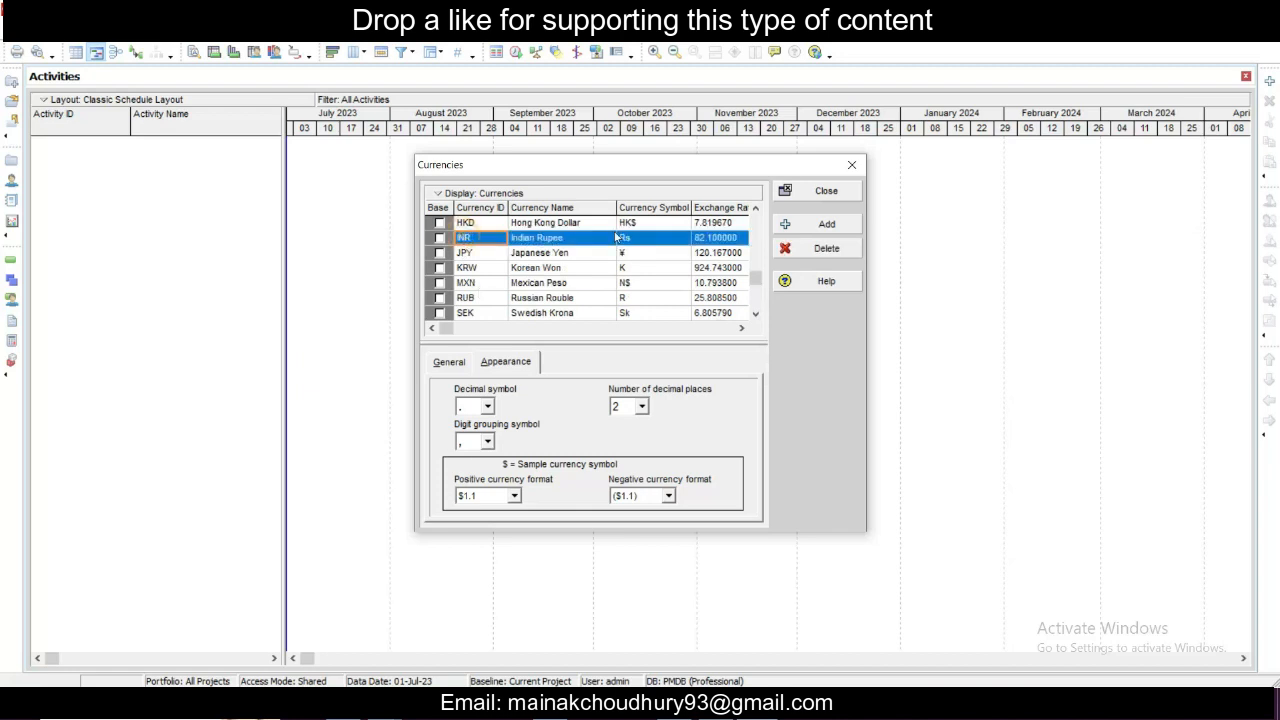
click(717, 241)
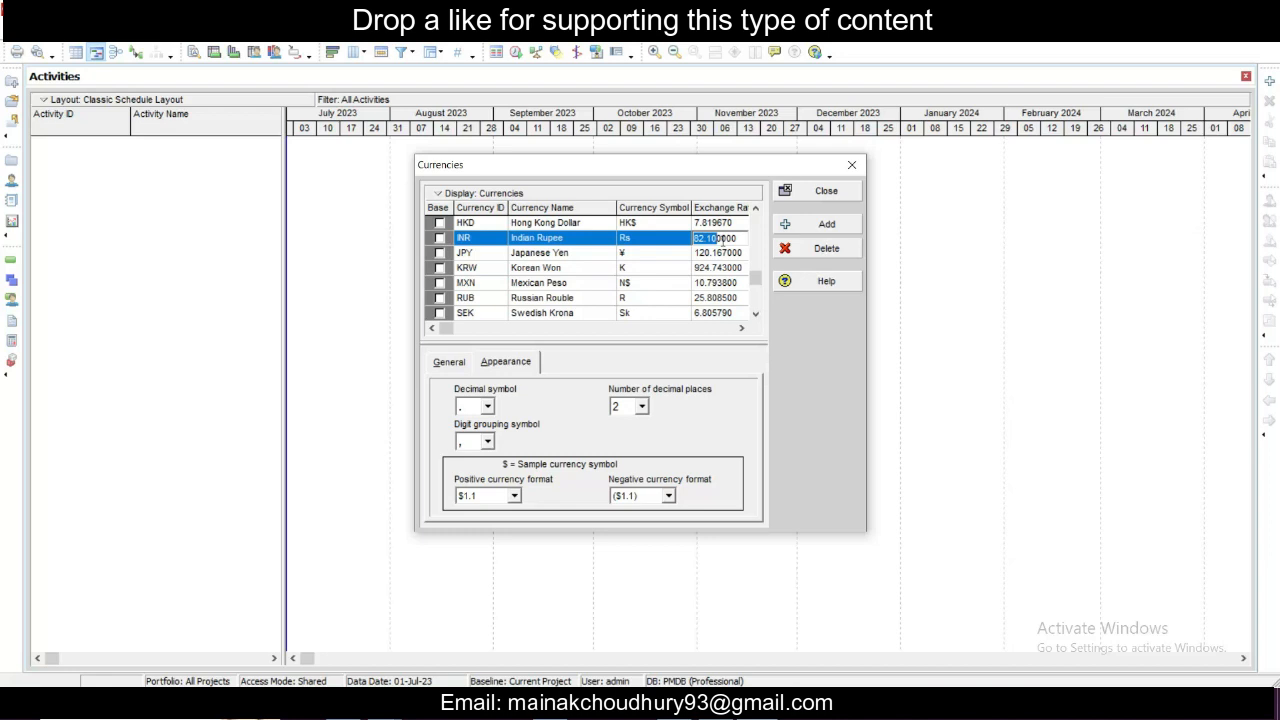
click(592, 270)
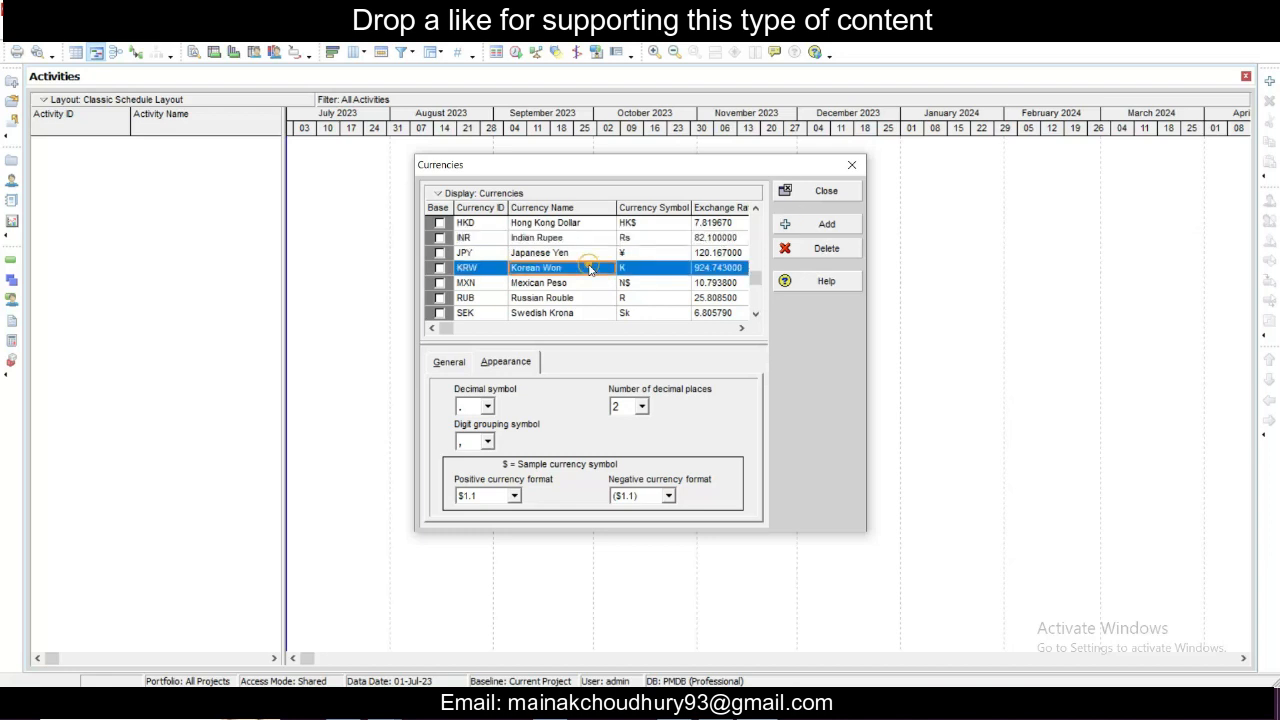
click(573, 240)
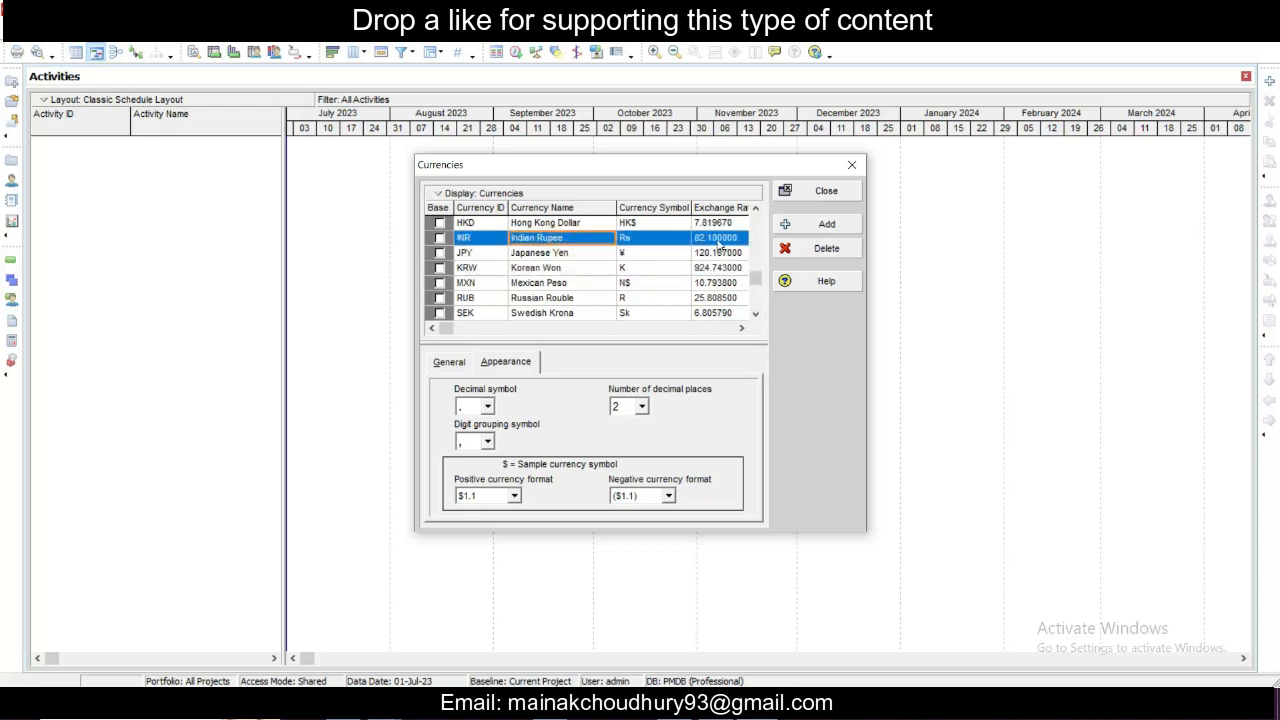
scroll(720, 262, up, 5)
scroll(713, 266, up, 3)
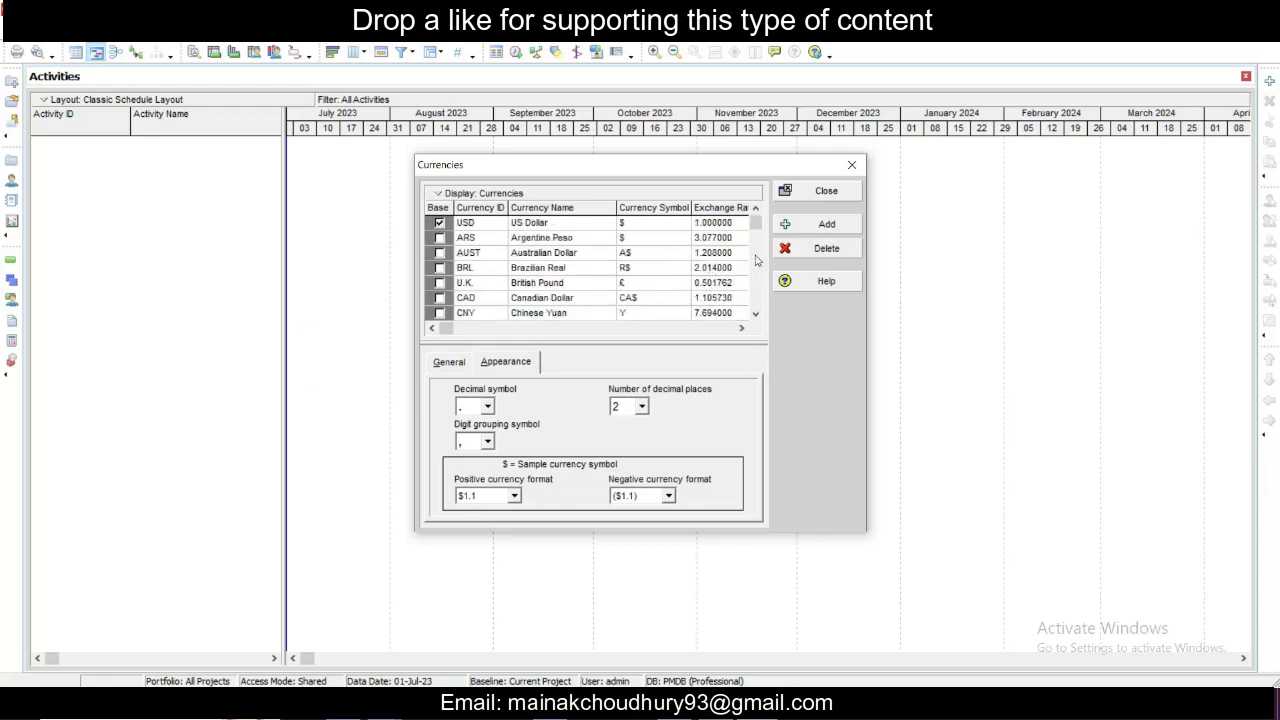
click(825, 191)
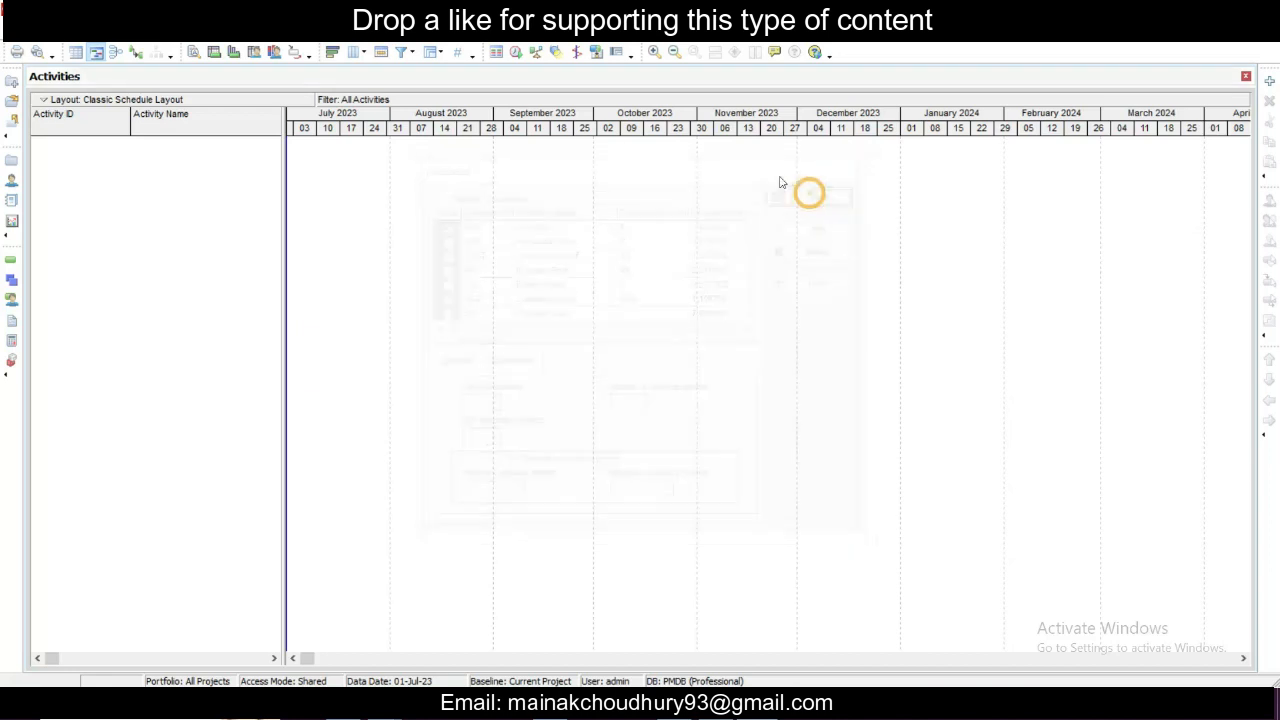
- Open User Preferences and review the time unit formats, including the available units for durations
click(232, 32)
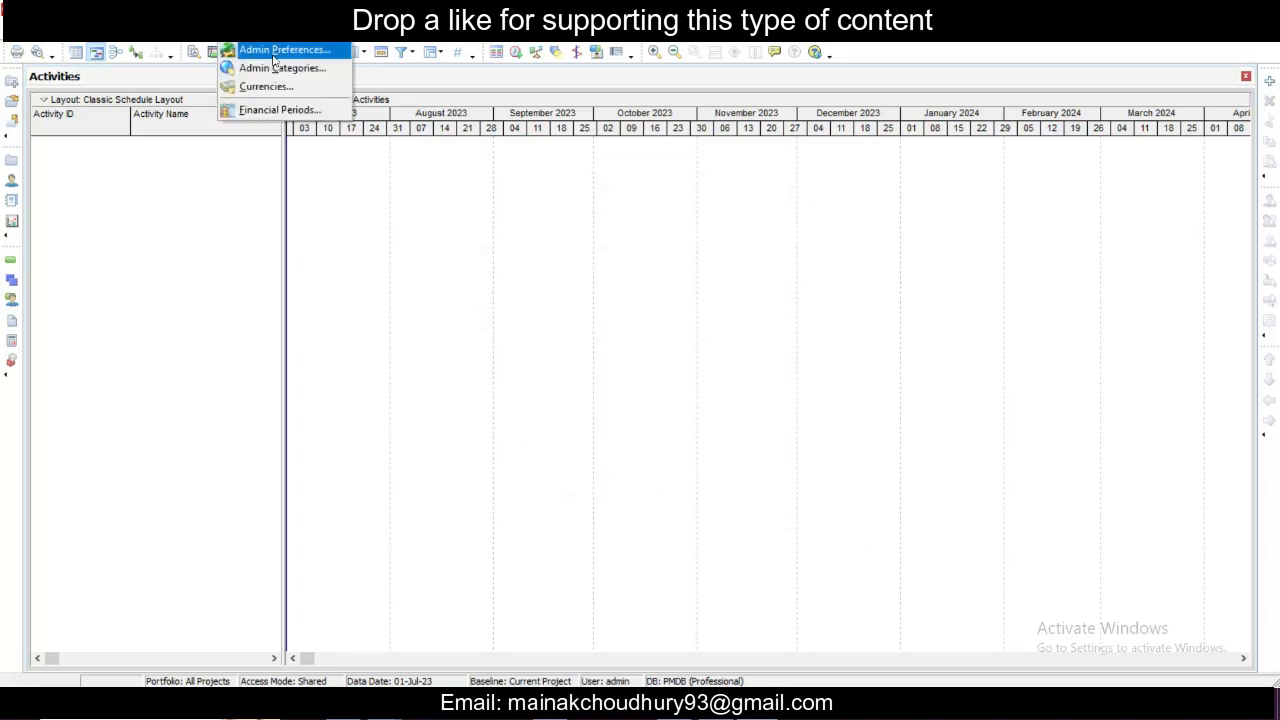
mouse_move(200, 32)
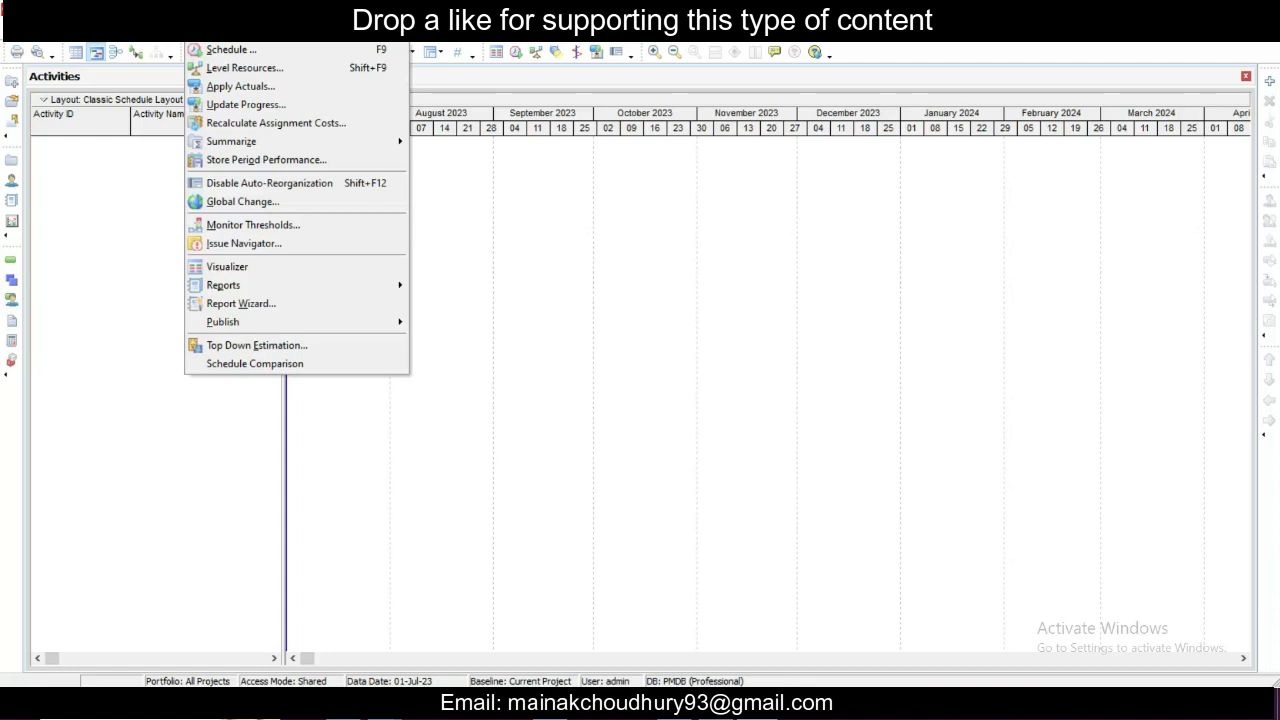
mouse_move(46, 32)
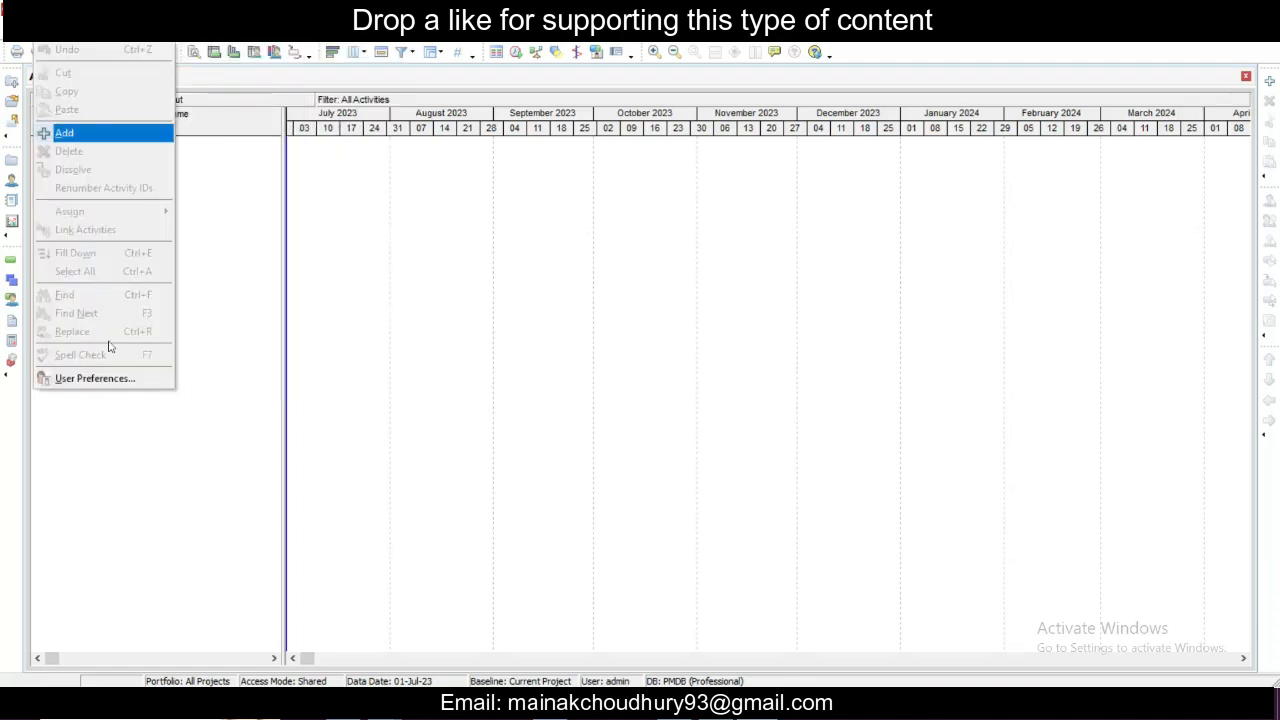
click(95, 378)
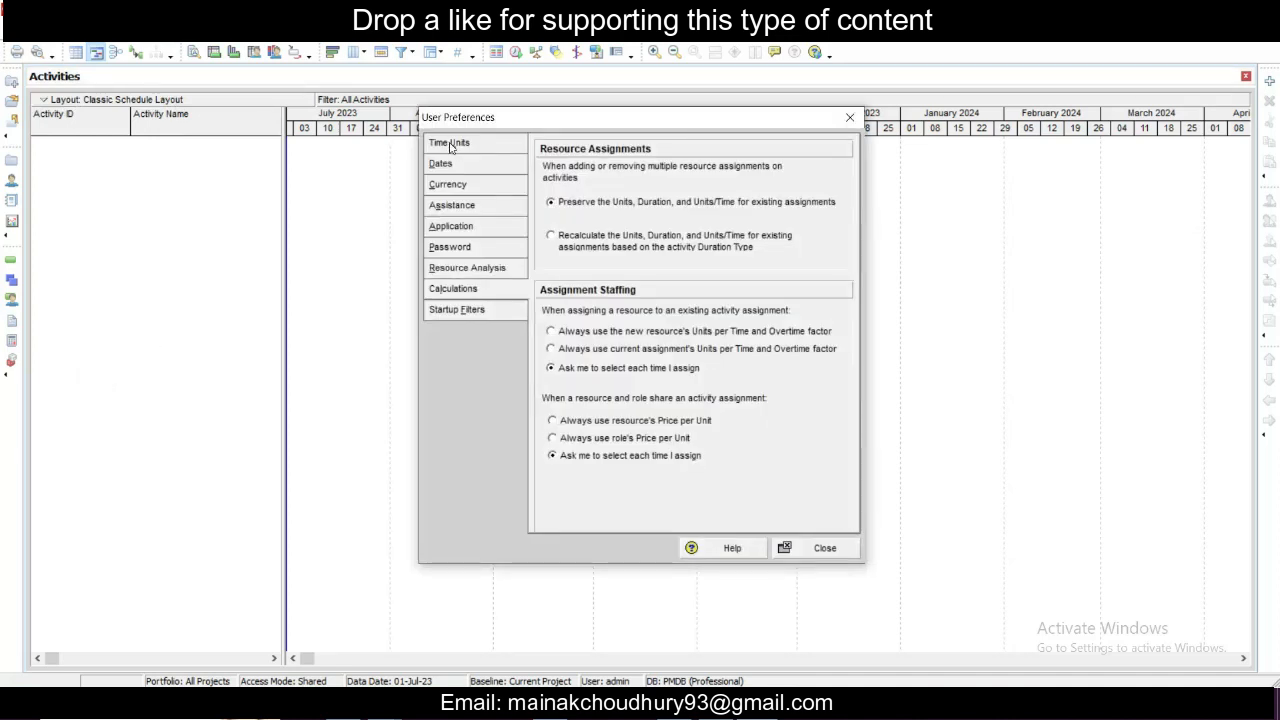
click(449, 145)
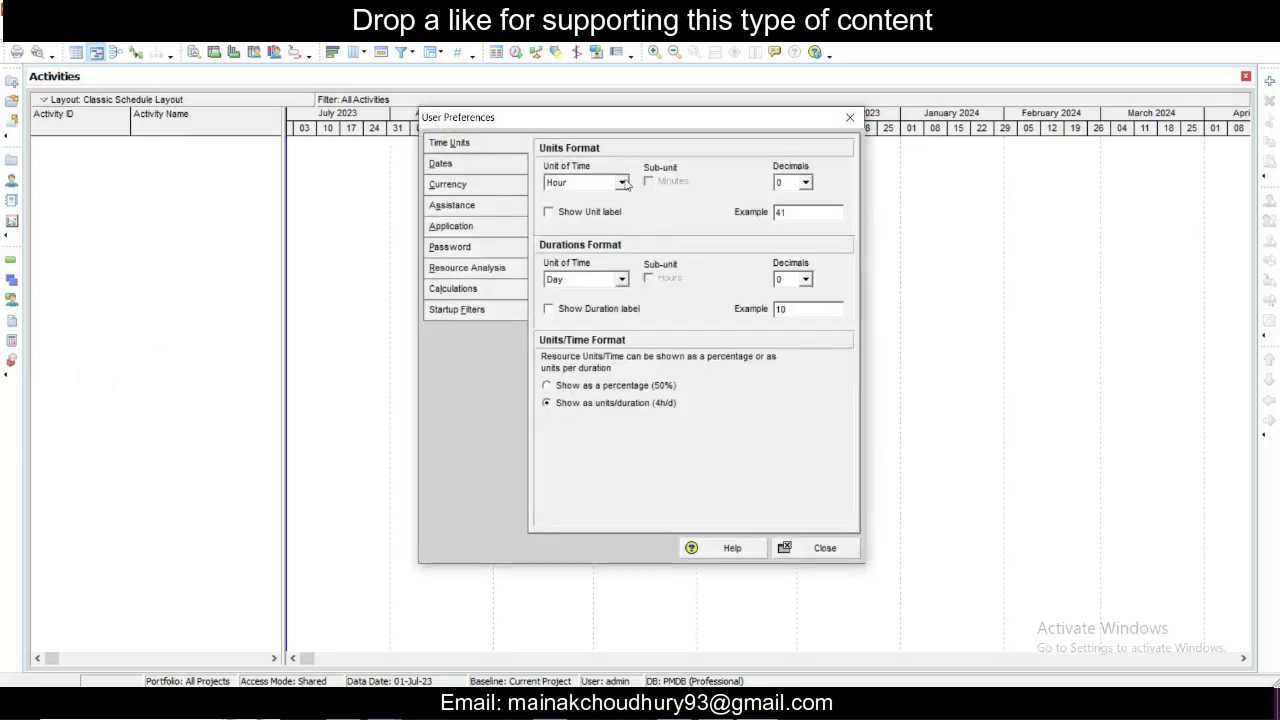
click(621, 280)
click(621, 280)
- Review the date format and currency options in User Preferences, including the list of selectable currencies
click(450, 170)
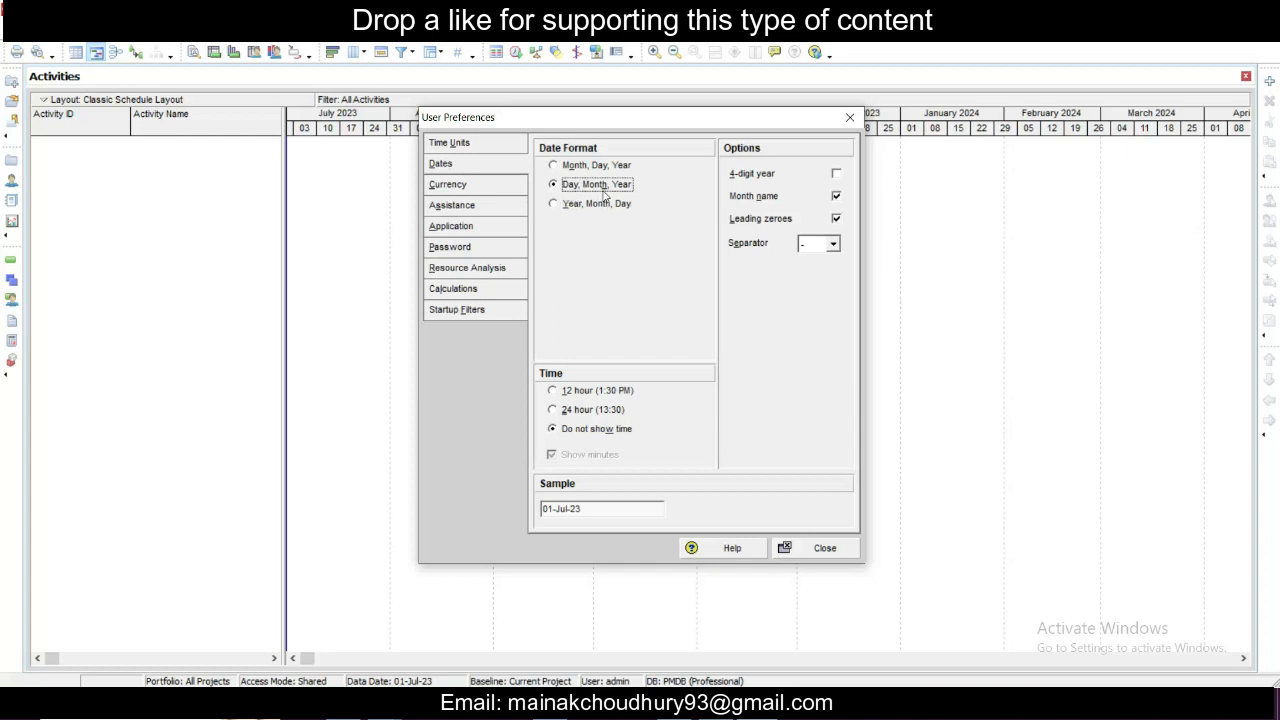
click(466, 190)
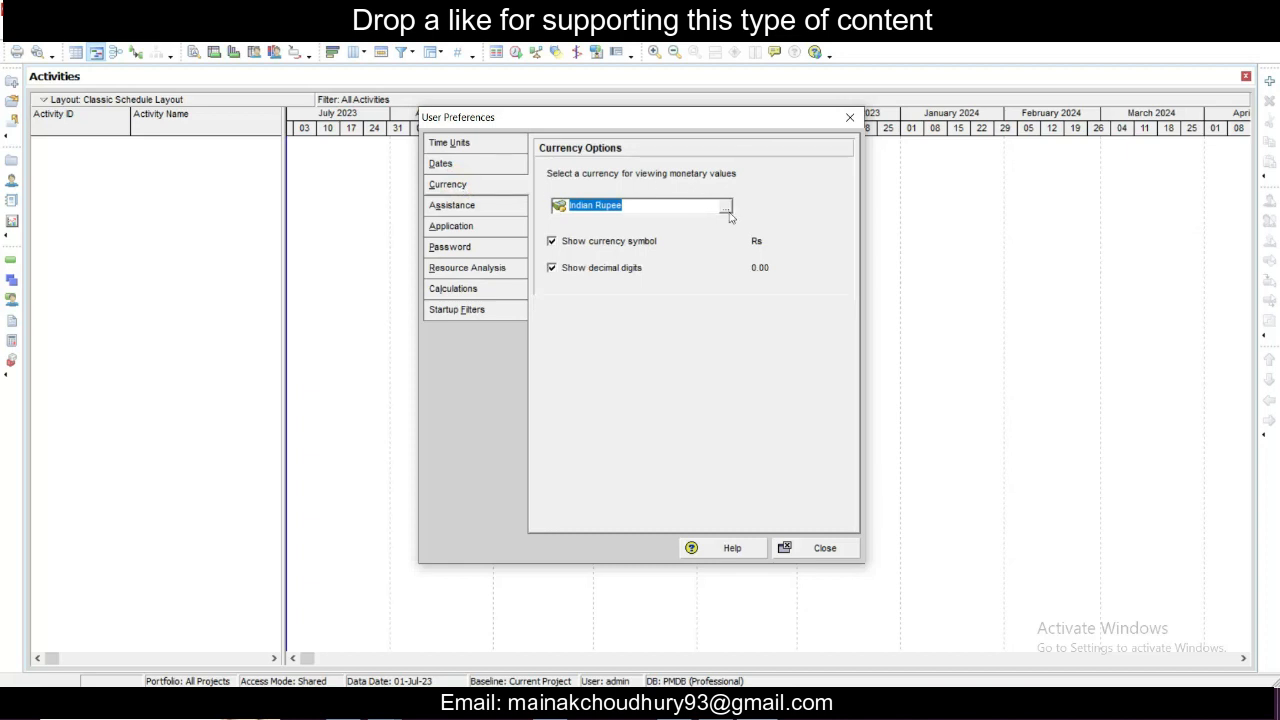
click(726, 205)
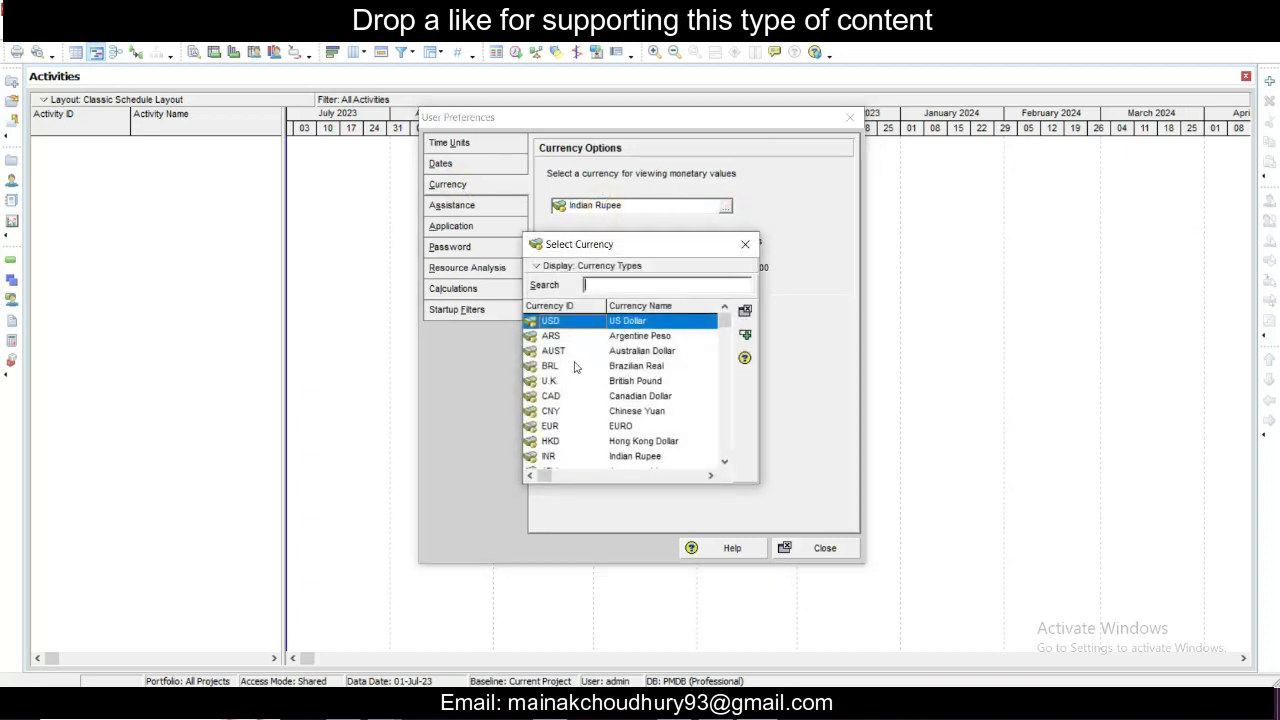
click(745, 244)
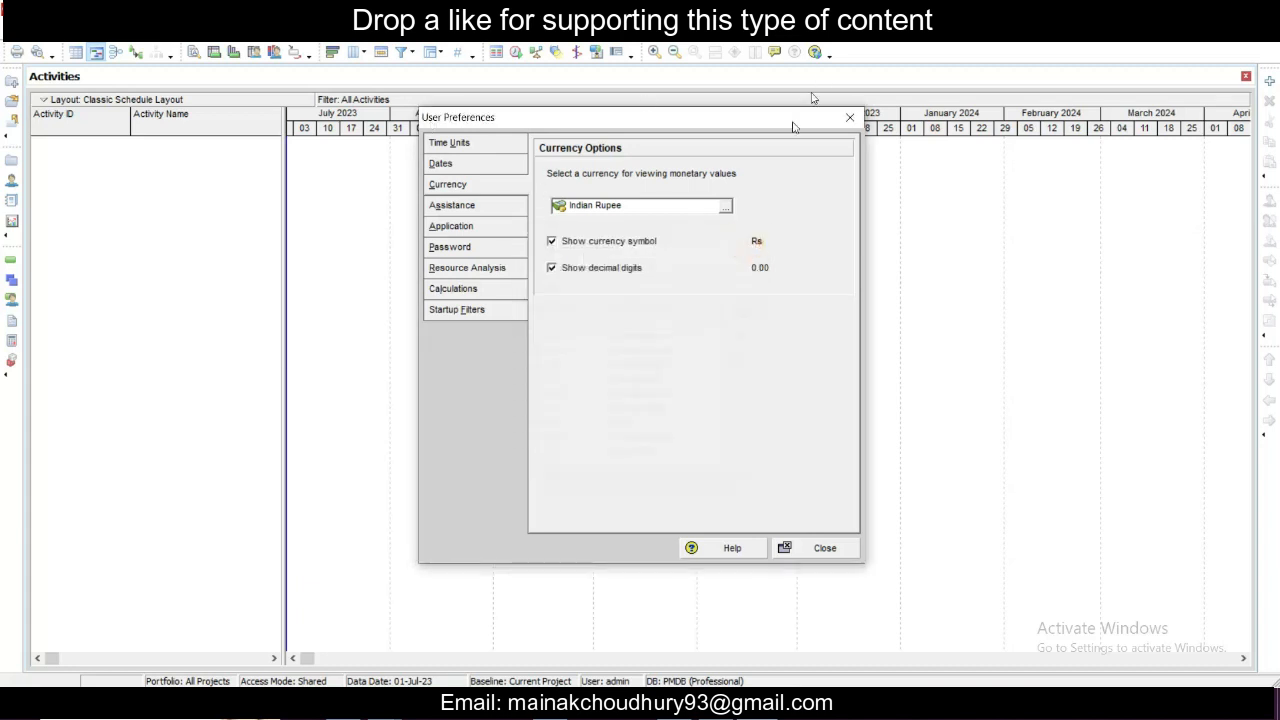
- Review the wizard assistance and application settings, including the choices for the application startup window
click(461, 208)
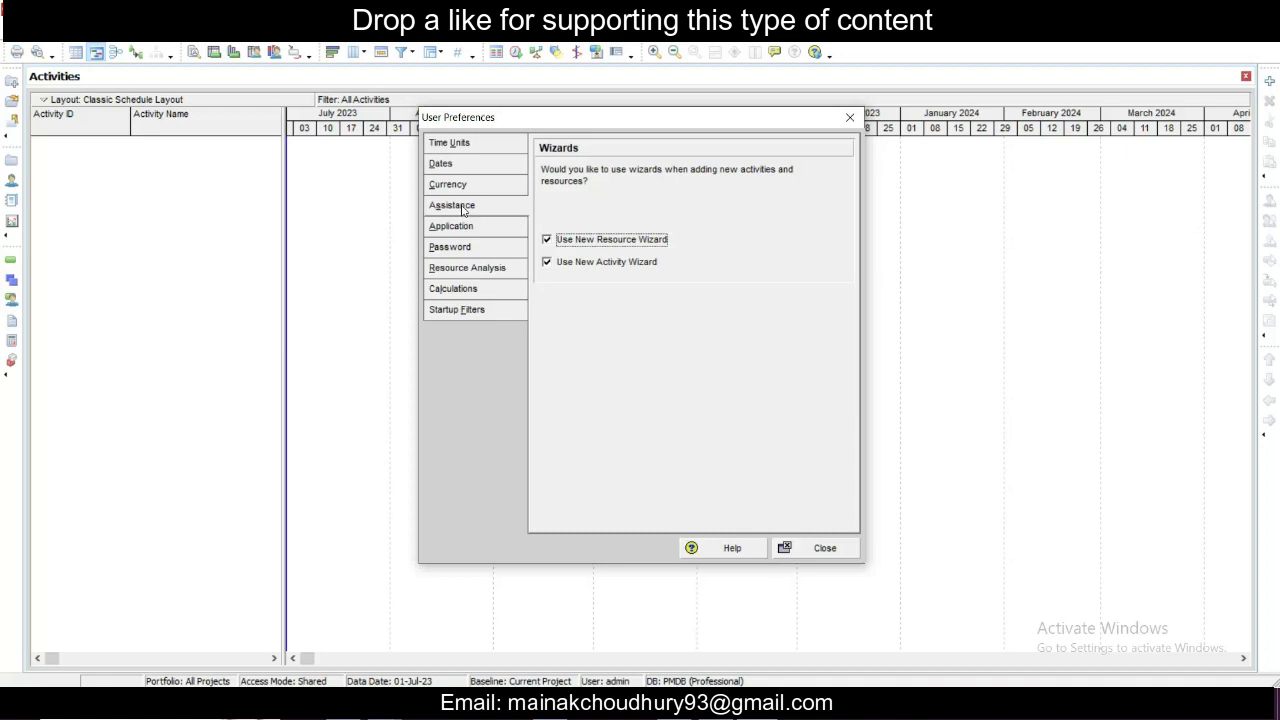
click(467, 232)
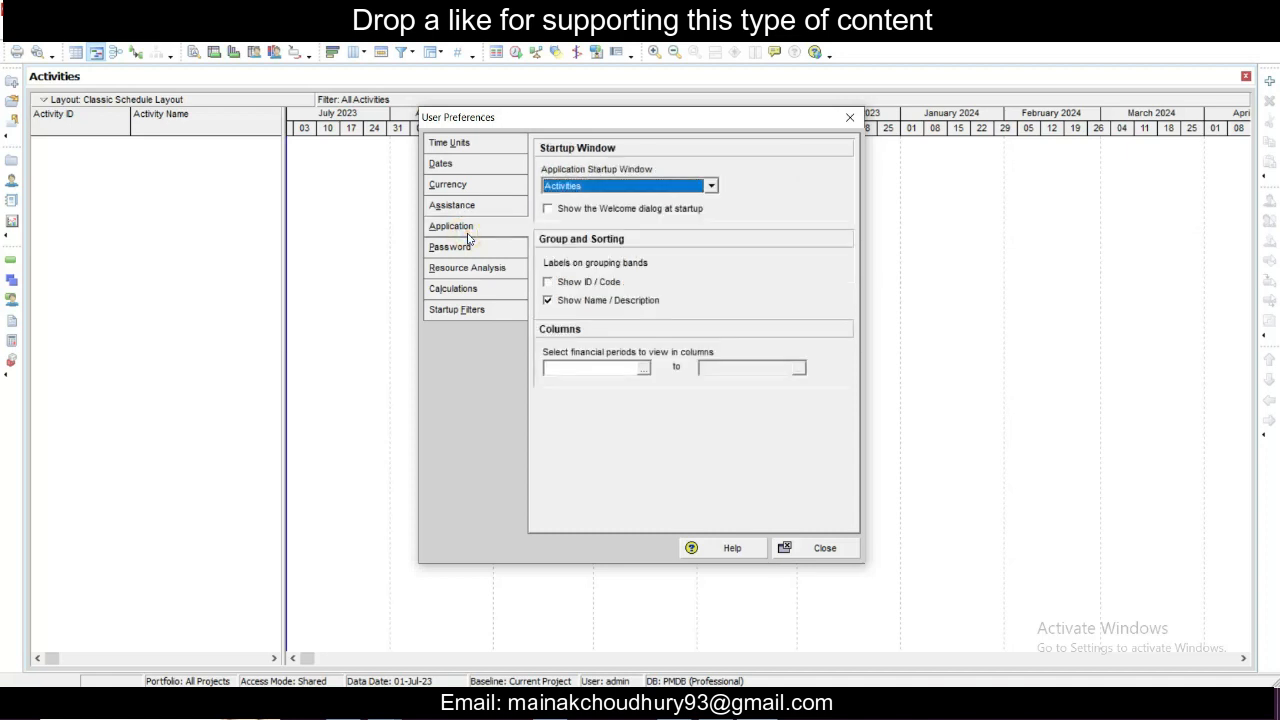
click(469, 231)
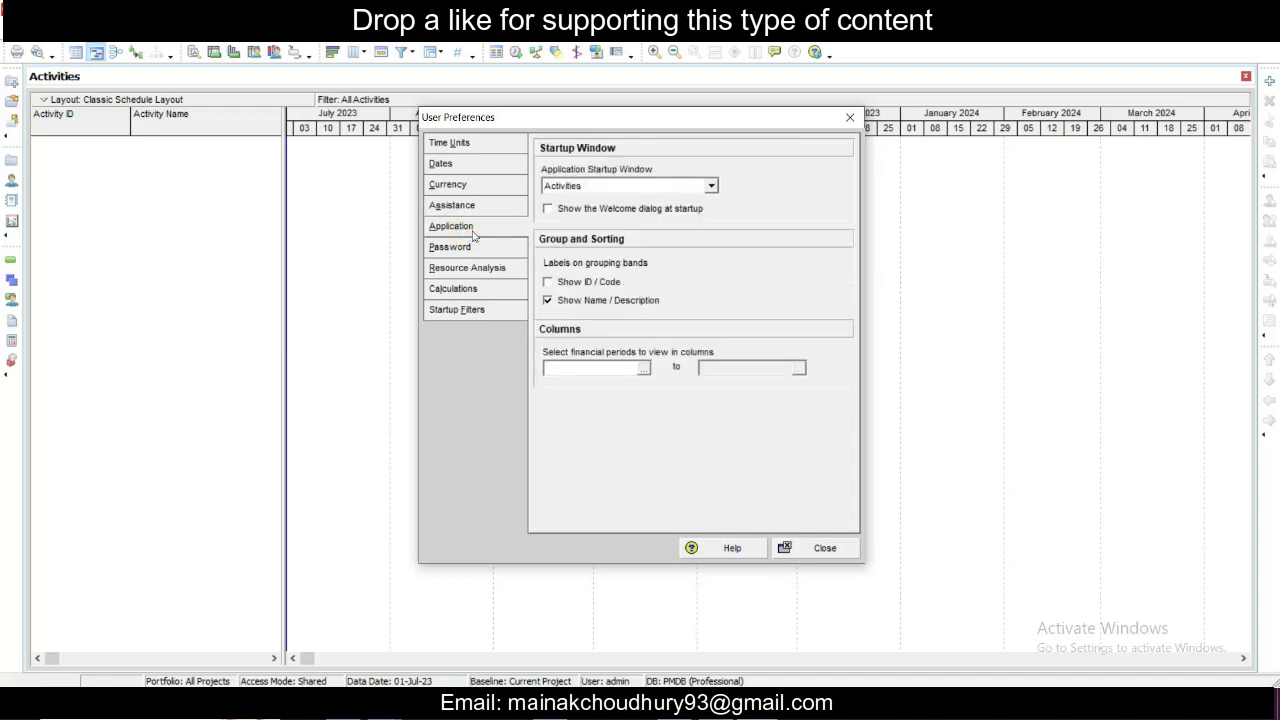
click(711, 187)
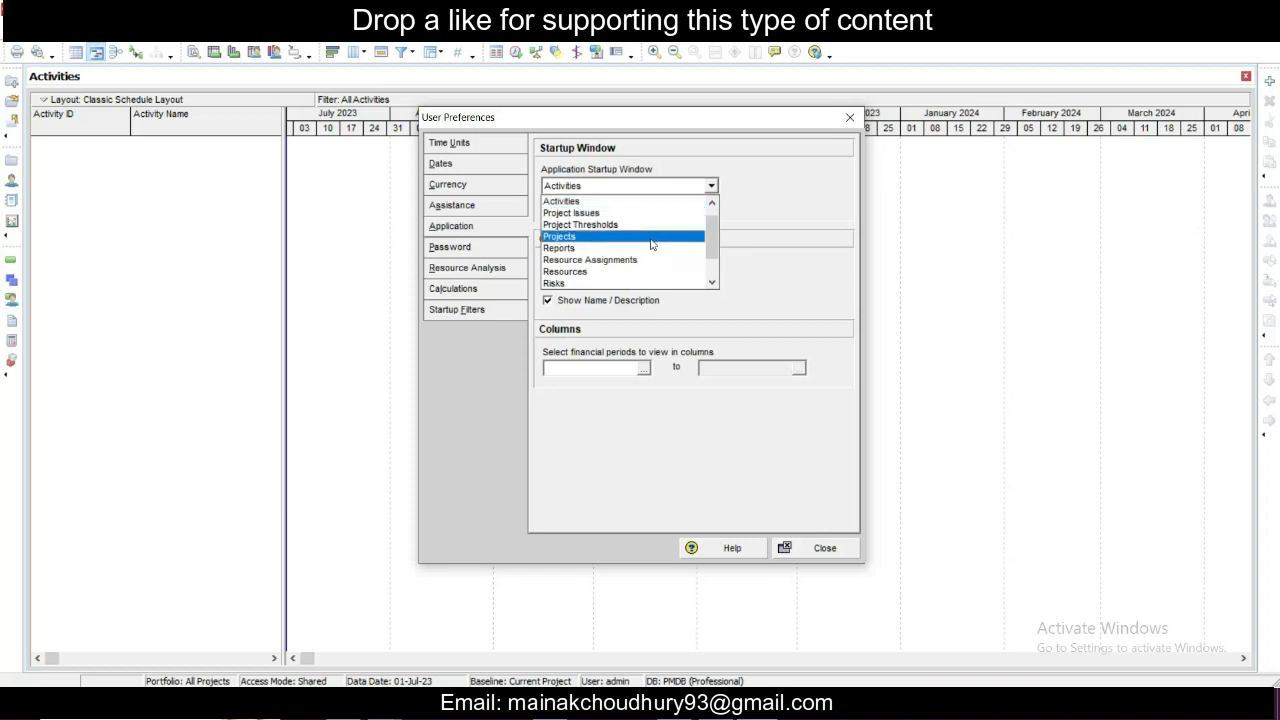
click(764, 210)
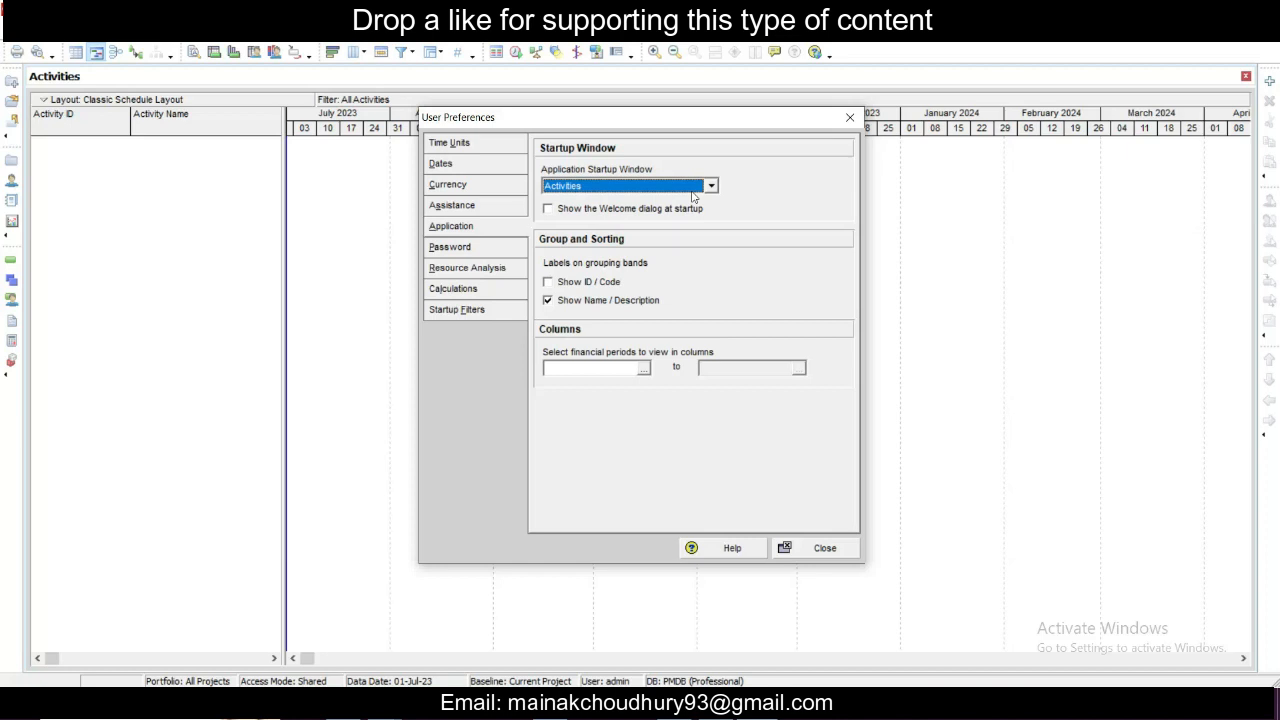
- Review the resource analysis, calculation and startup filter settings, then close User Preferences
click(485, 269)
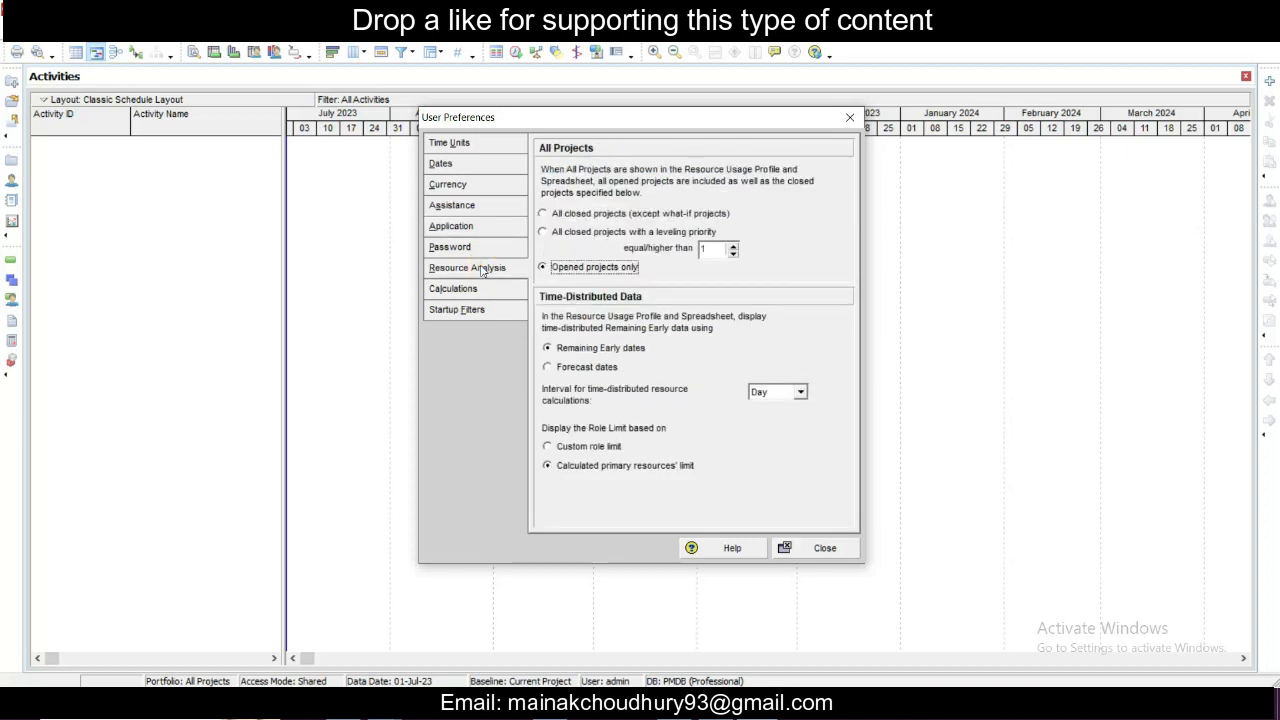
click(470, 290)
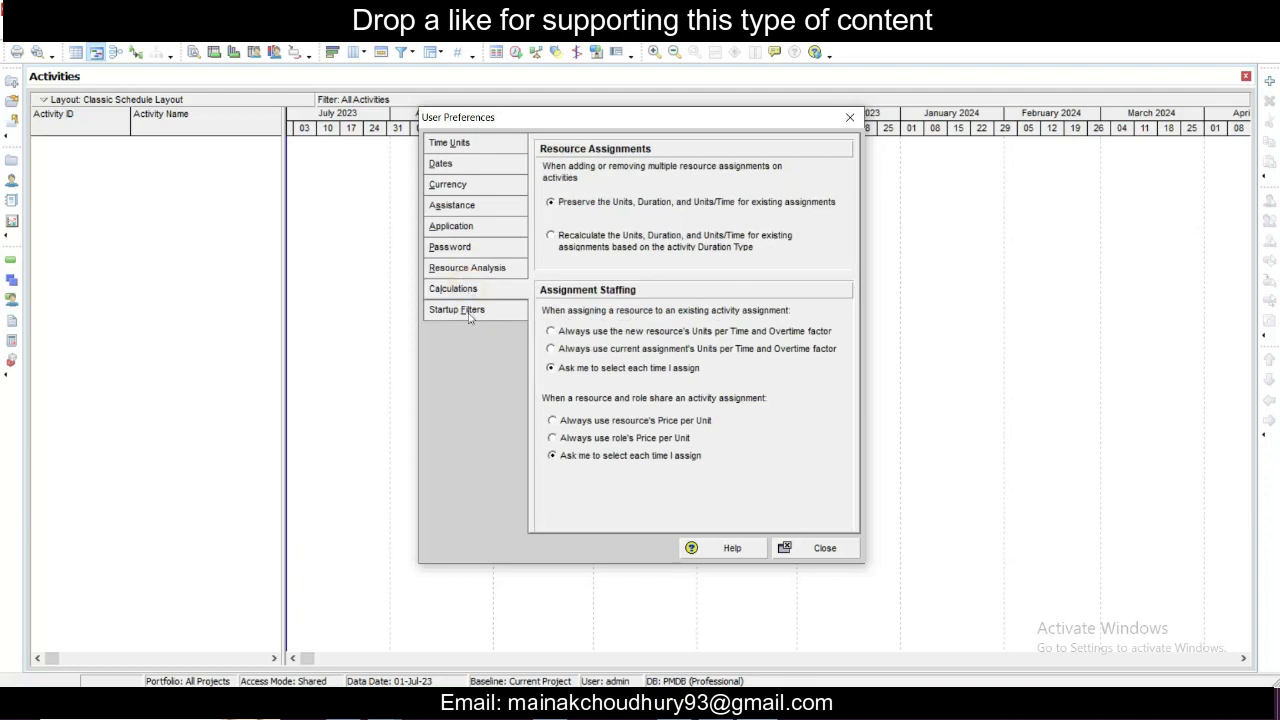
click(468, 312)
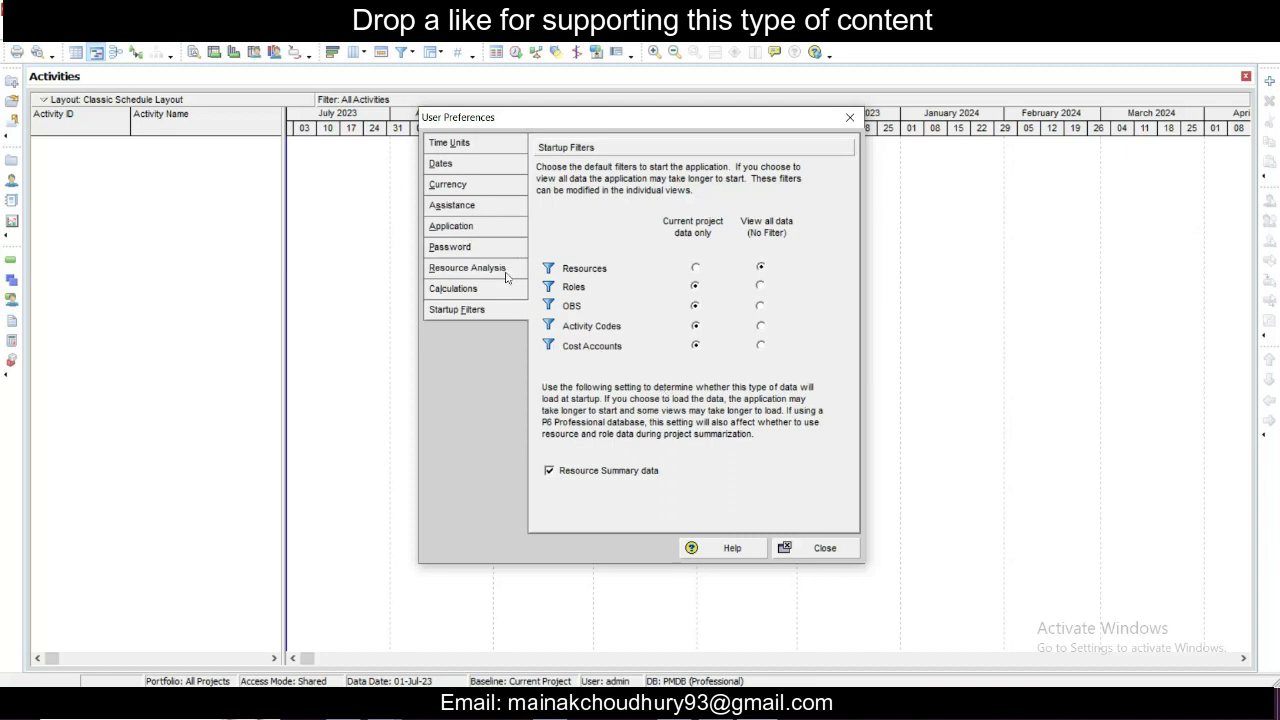
click(824, 548)
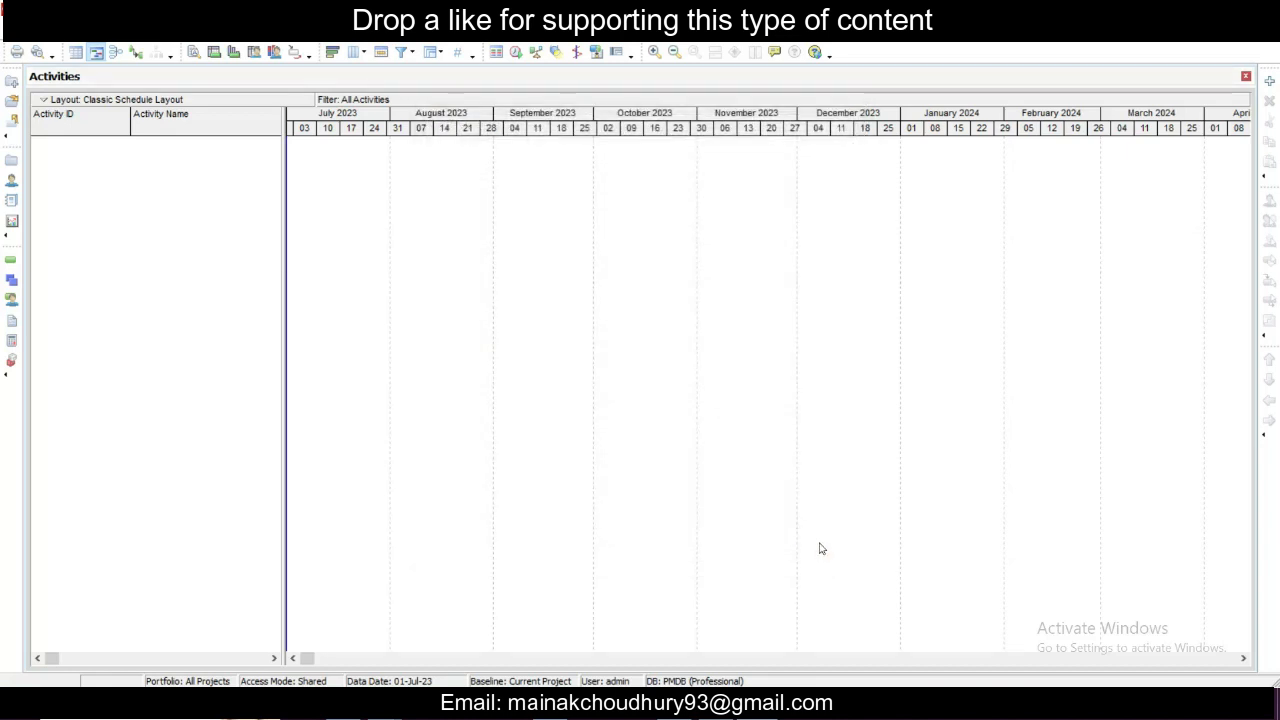
- Open the Organizational Breakdown Structure and rename the Enterprise root element as ABC Group
click(156, 31)
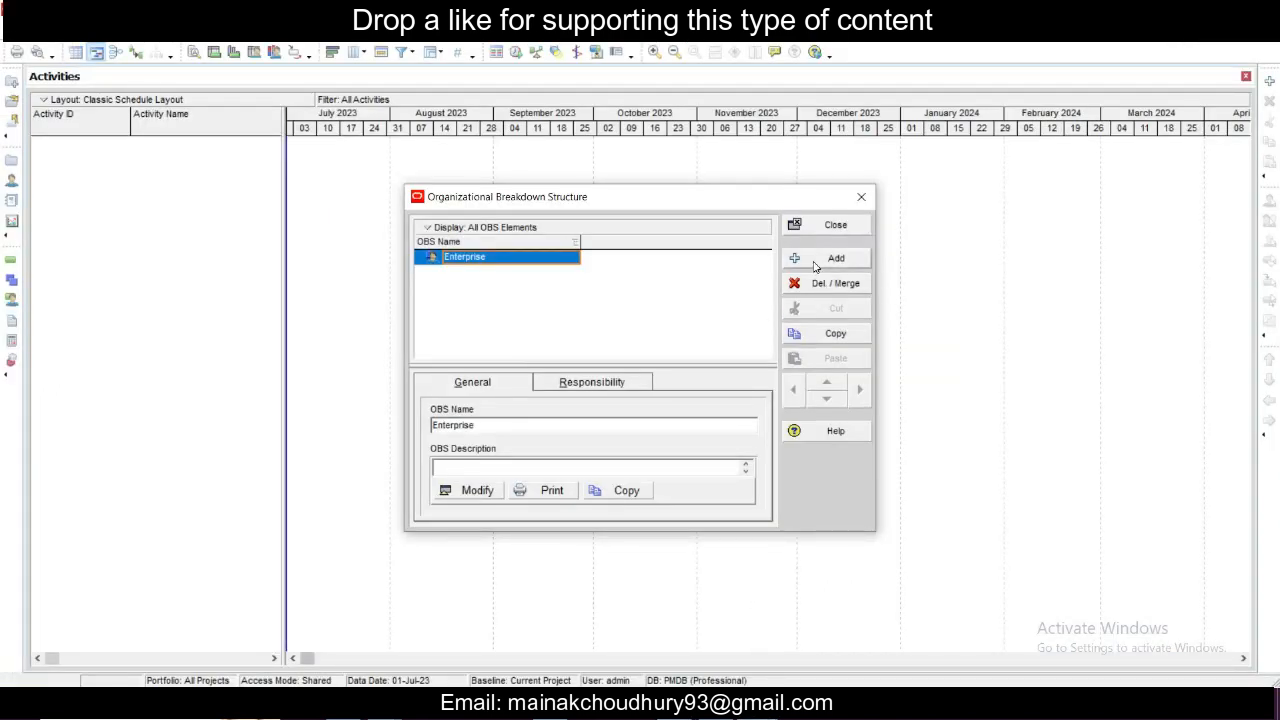
right_click(487, 259)
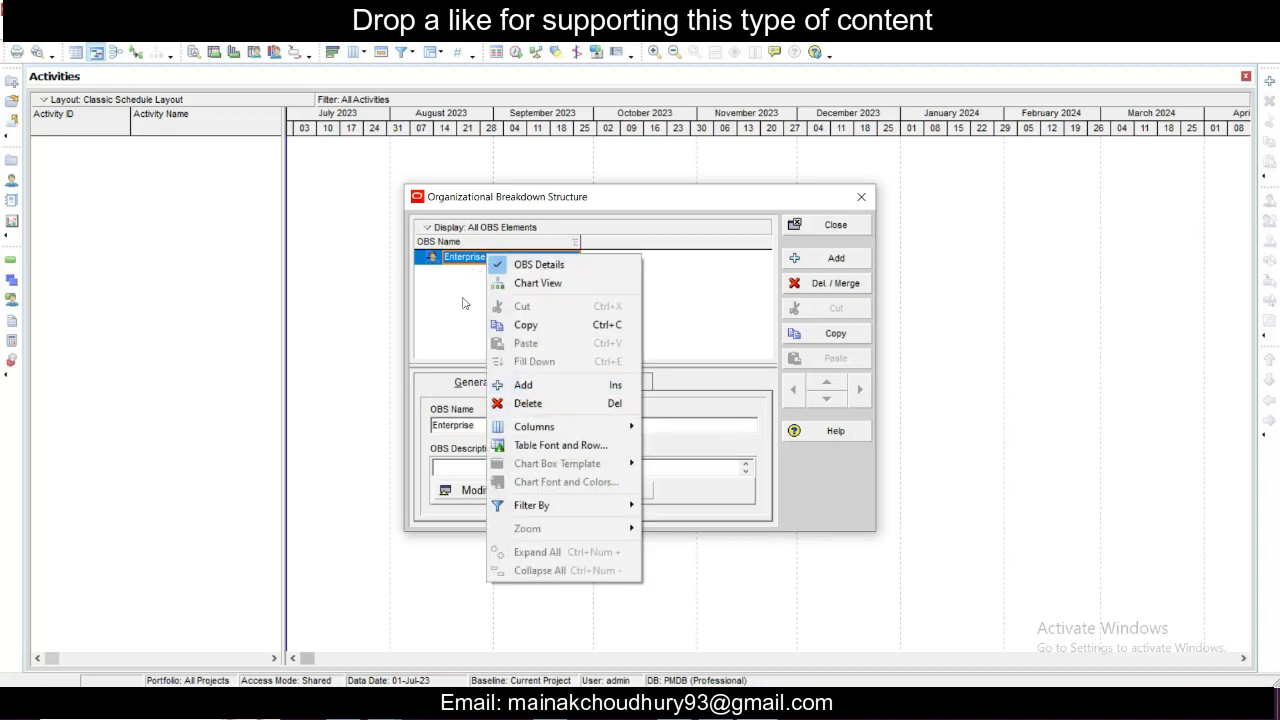
click(463, 297)
double_click(486, 260)
double_click(465, 257)
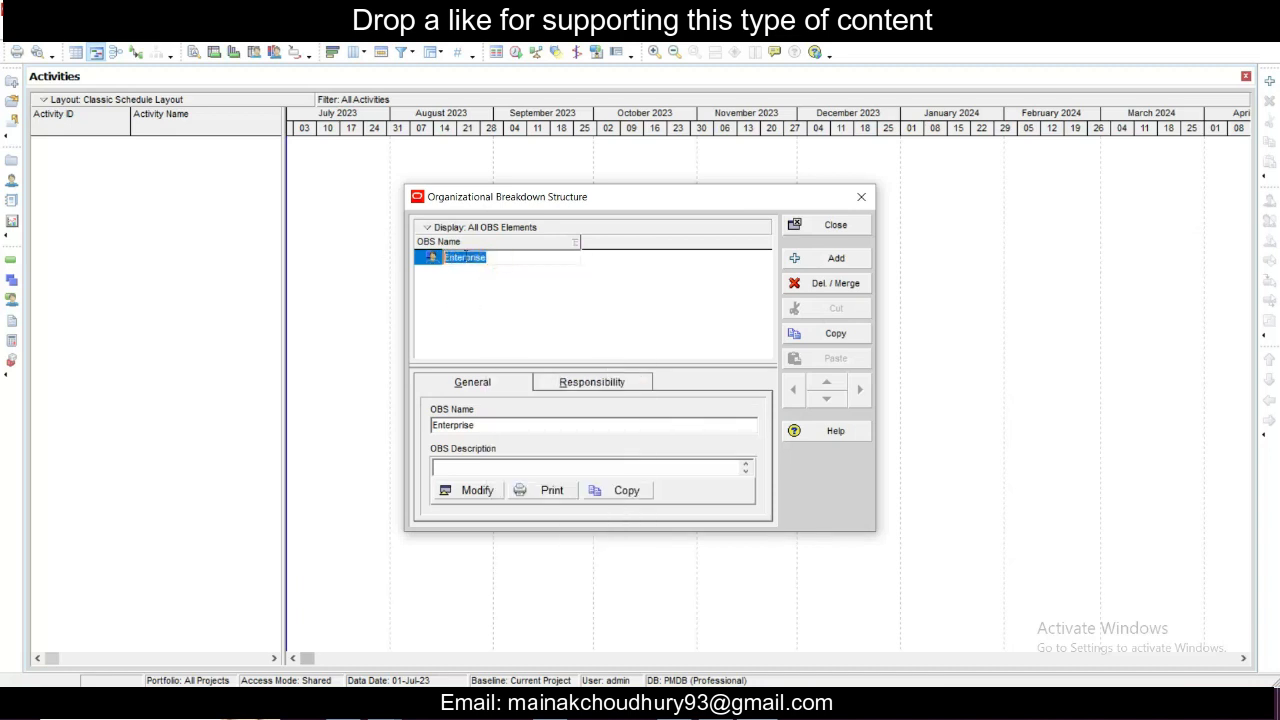
text(ABC Group)
key(Return)
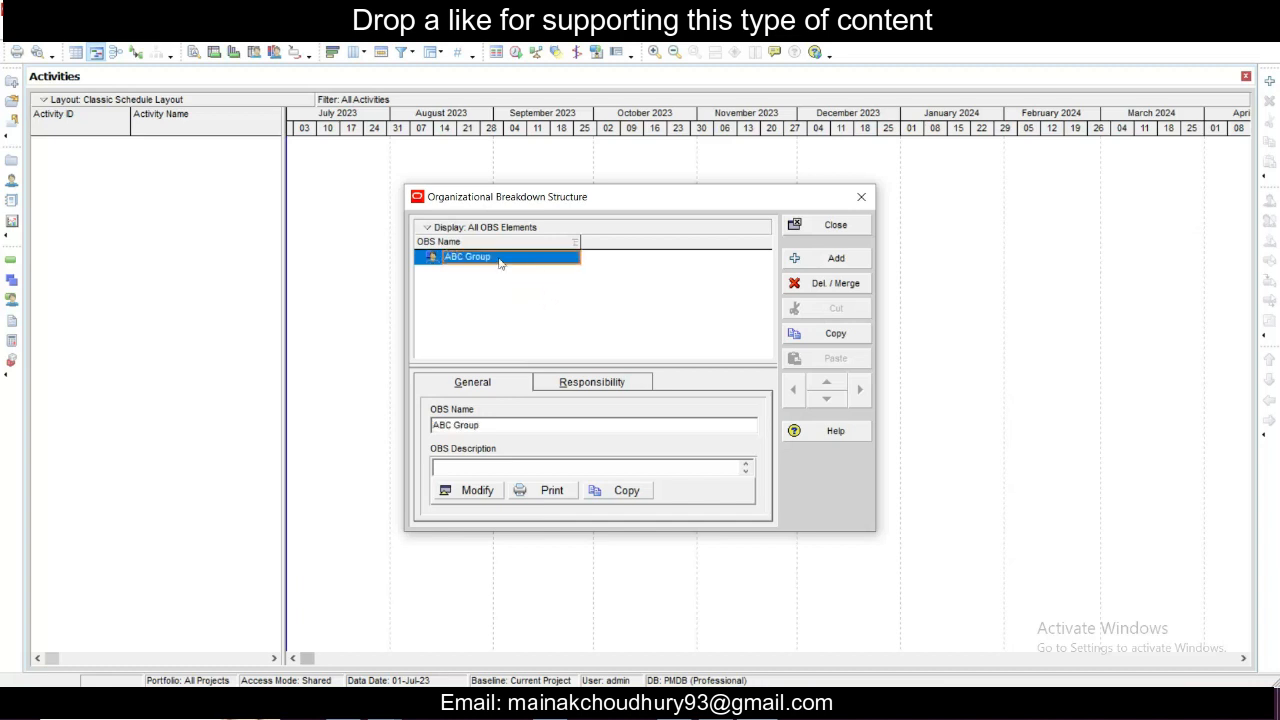
- Add two OBS elements under ABC Group and name them ABC Construction and ABC Consultancy
right_click(497, 261)
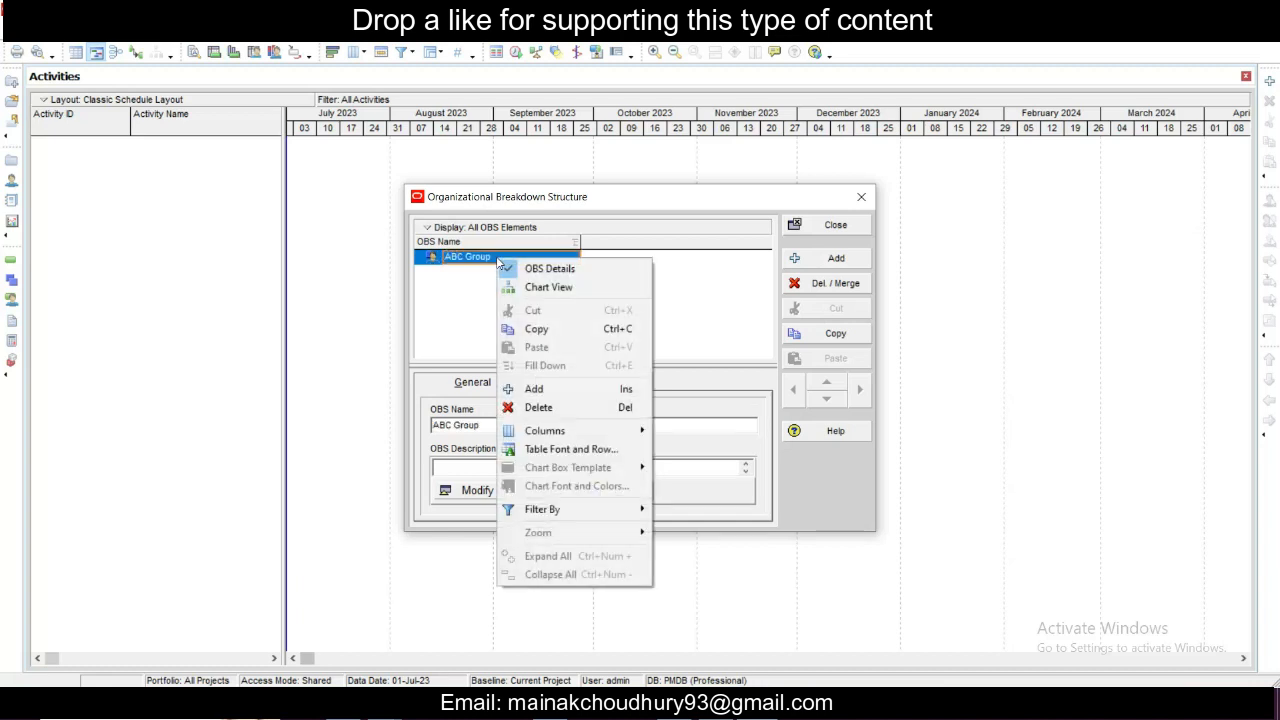
click(530, 390)
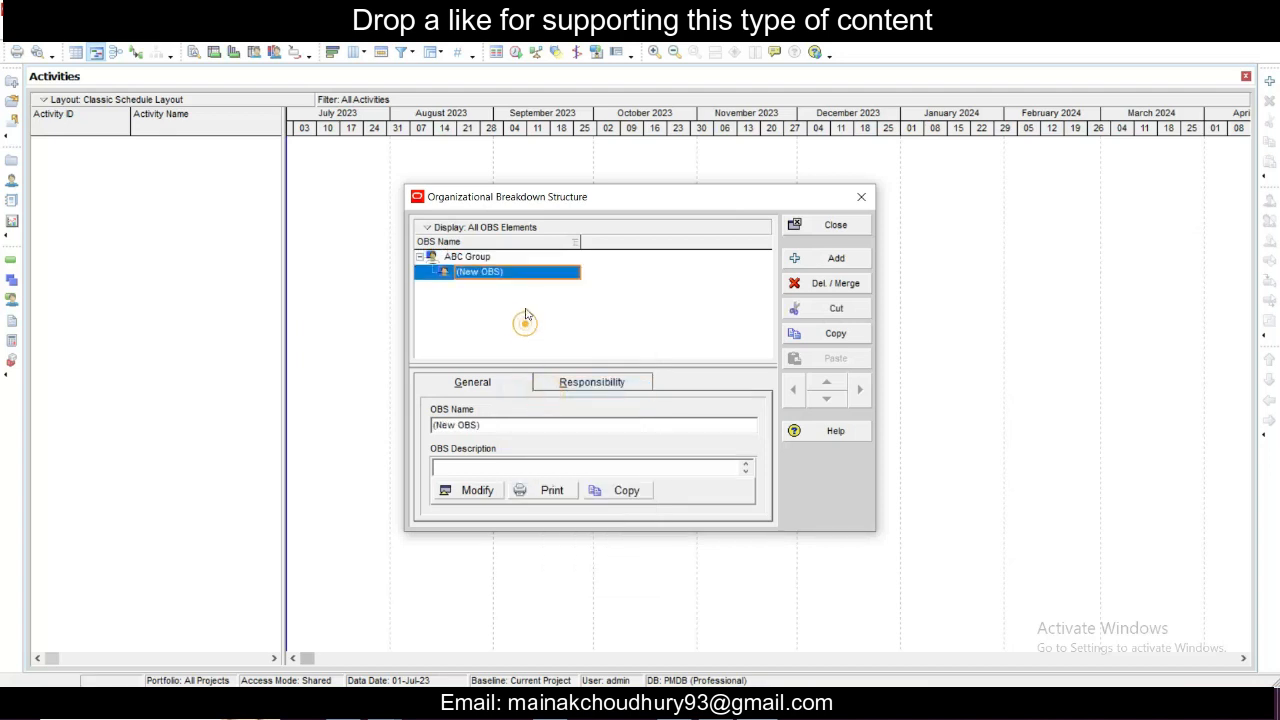
click(471, 257)
right_click(471, 257)
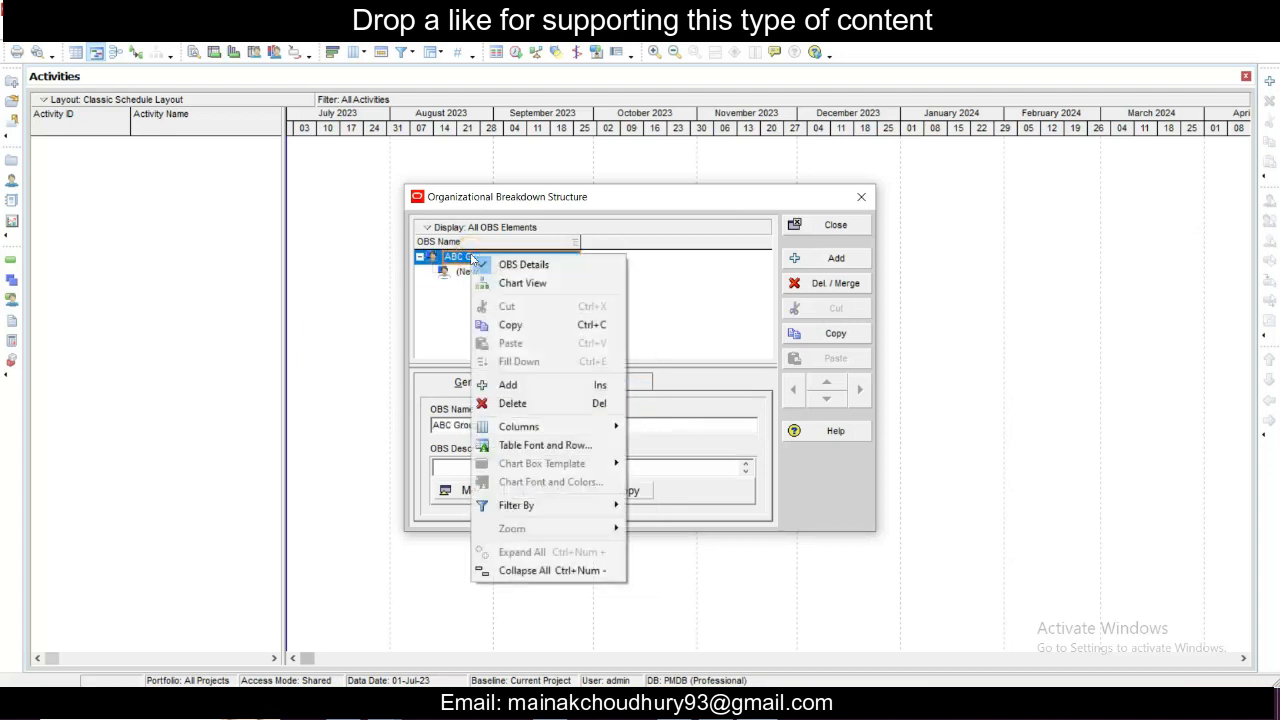
click(523, 390)
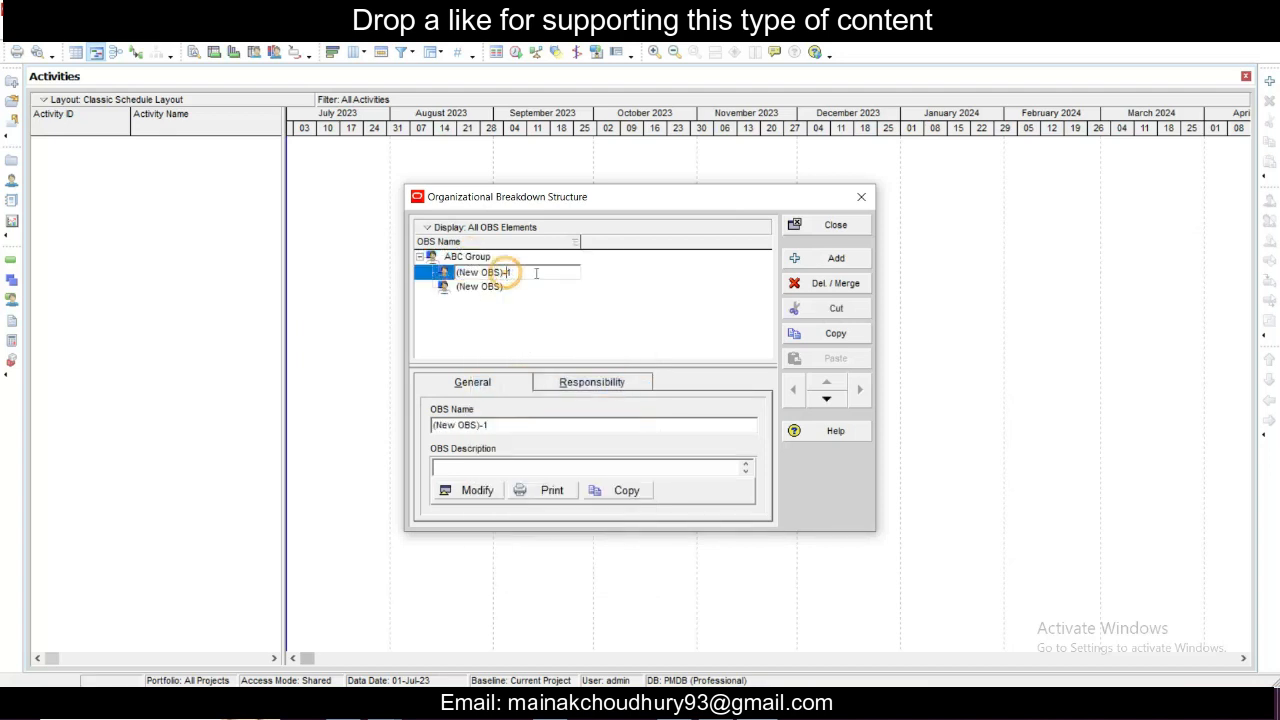
text(ABC Construction)
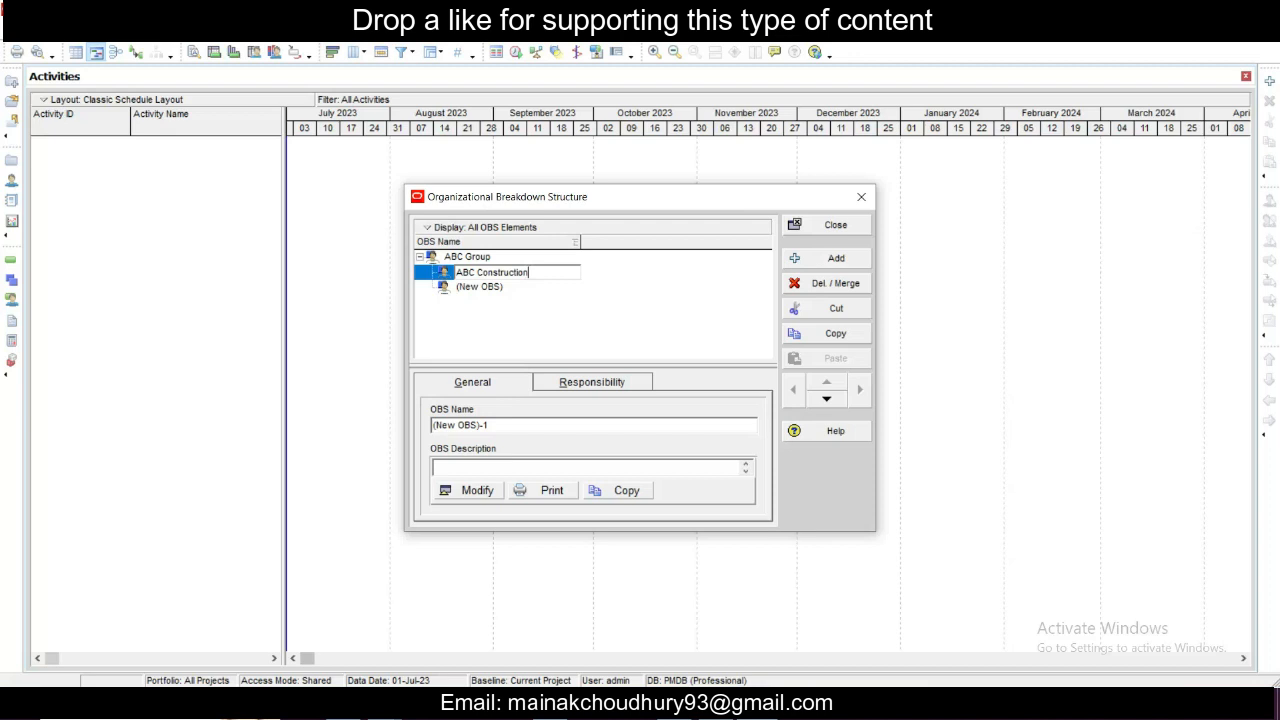
click(490, 289)
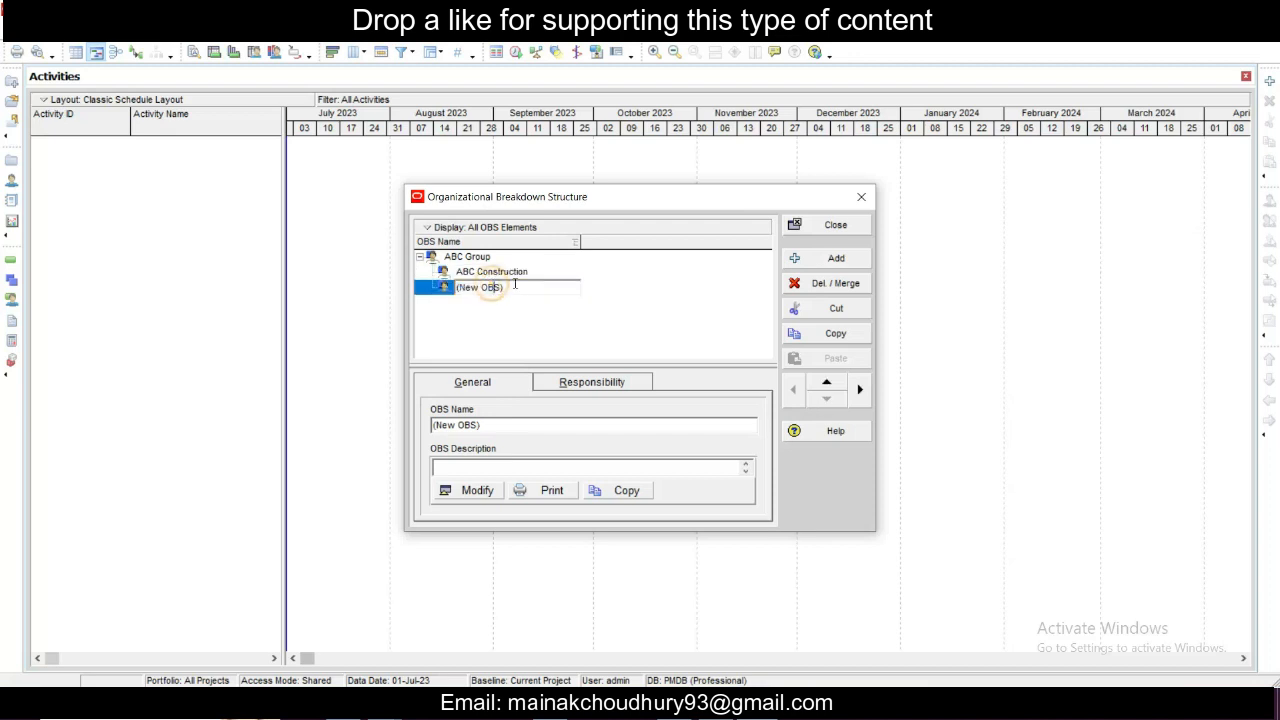
text(ABC Consultancy)
click(543, 321)
- Add another OBS element under ABC Group and name it ABC Groceries
click(465, 257)
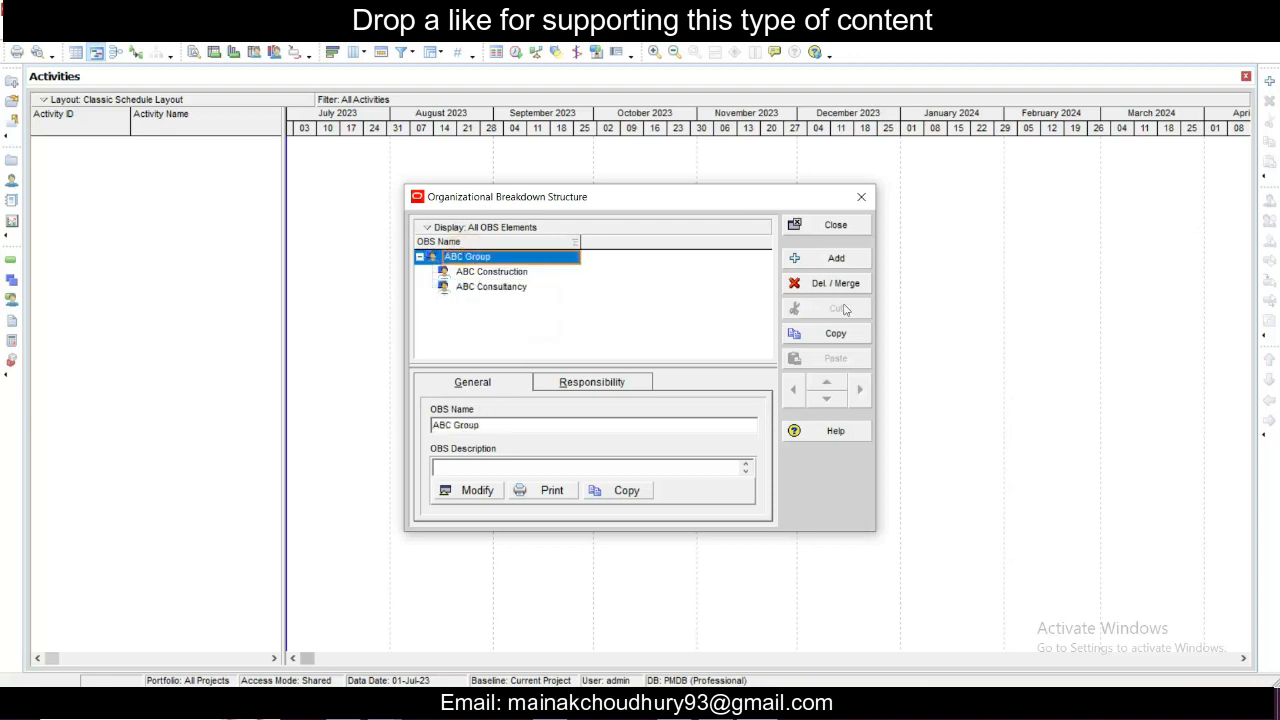
click(835, 260)
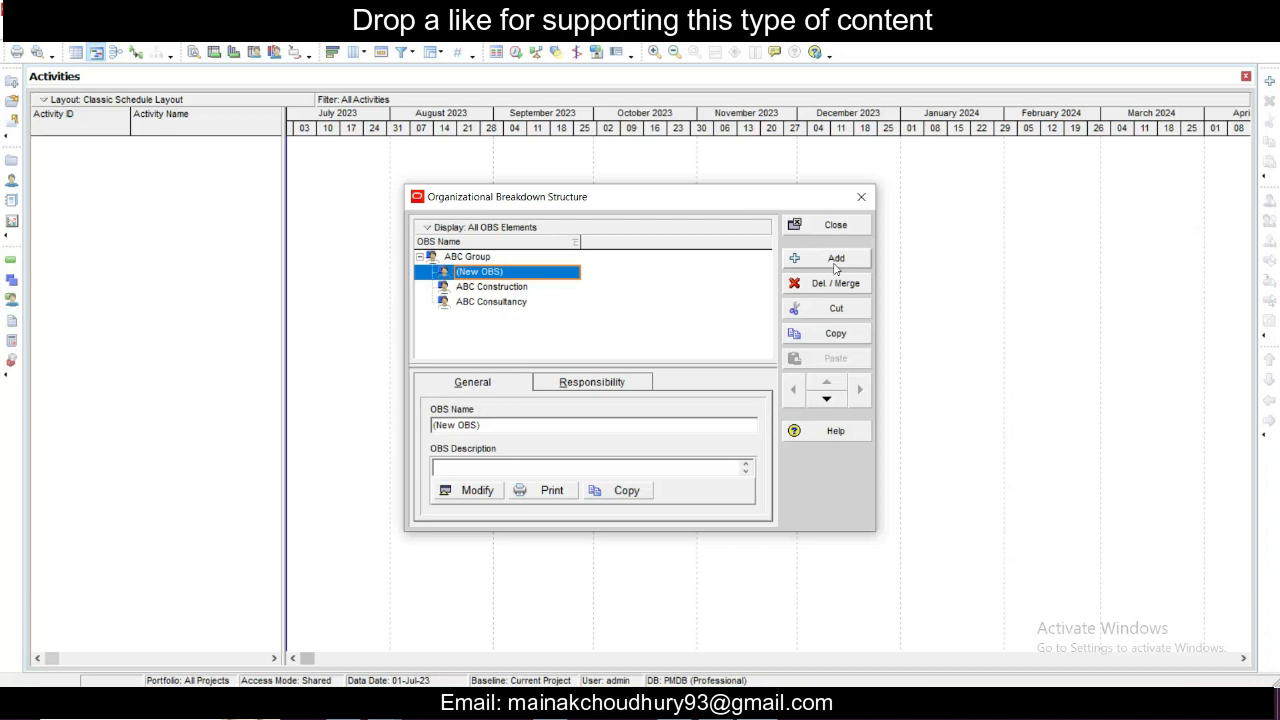
text(ABC Grocer)
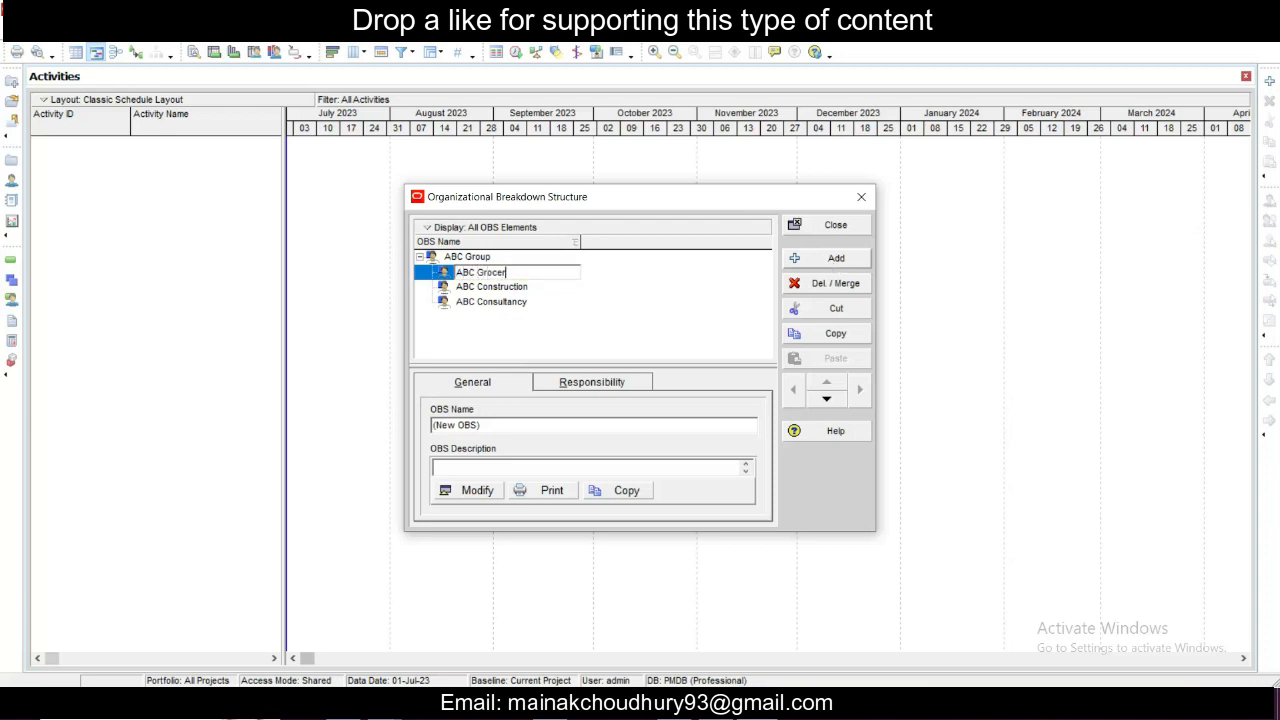
text(ies)
click(550, 310)
- Add an OBS element directly below ABC Construction and name it Director
click(512, 270)
click(506, 288)
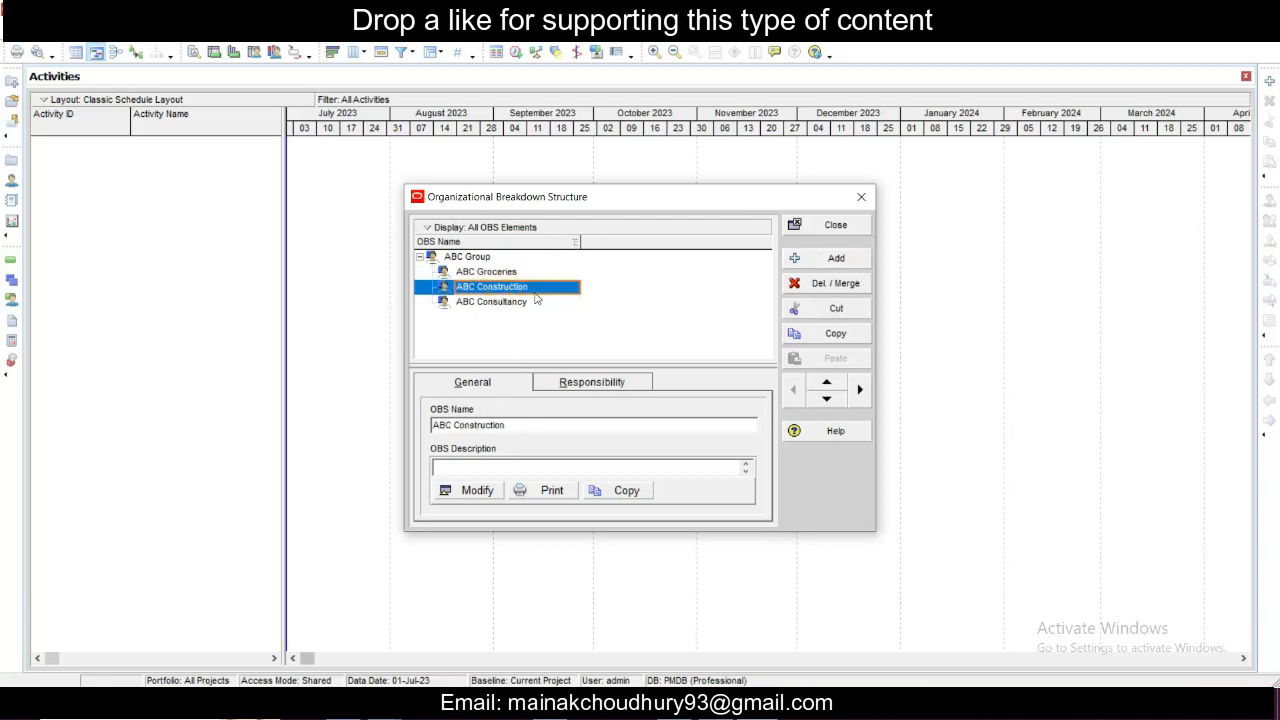
click(836, 259)
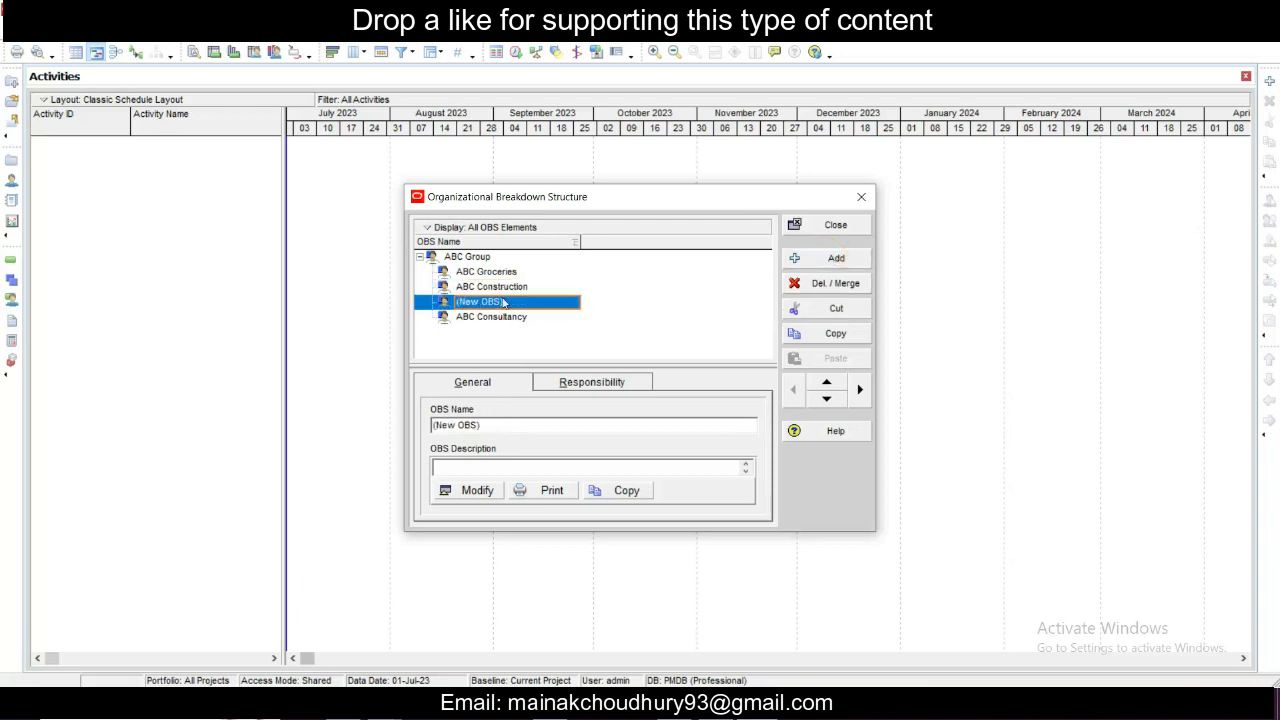
click(502, 305)
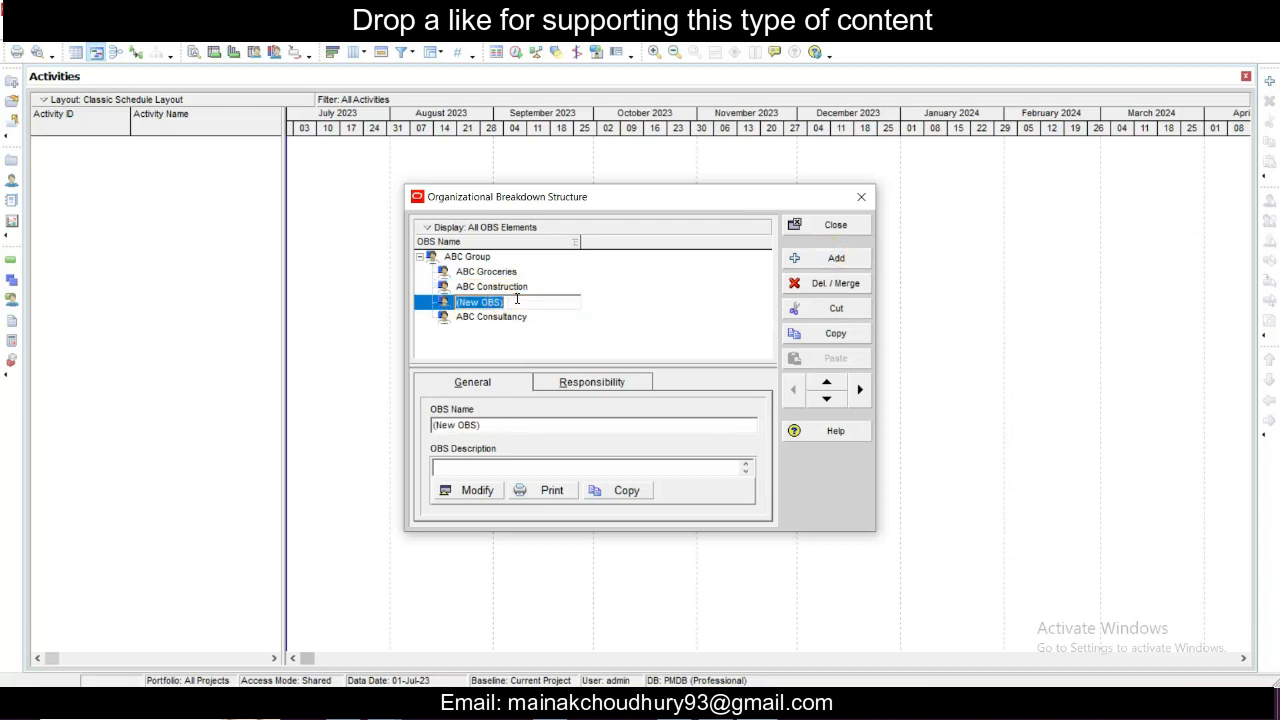
click(519, 301)
drag(526, 302, 393, 294)
text(P)
click(632, 324)
click(546, 301)
click(614, 314)
click(549, 301)
click(619, 305)
click(565, 301)
click(594, 299)
- Add an OBS element below Director and name it PM
click(812, 258)
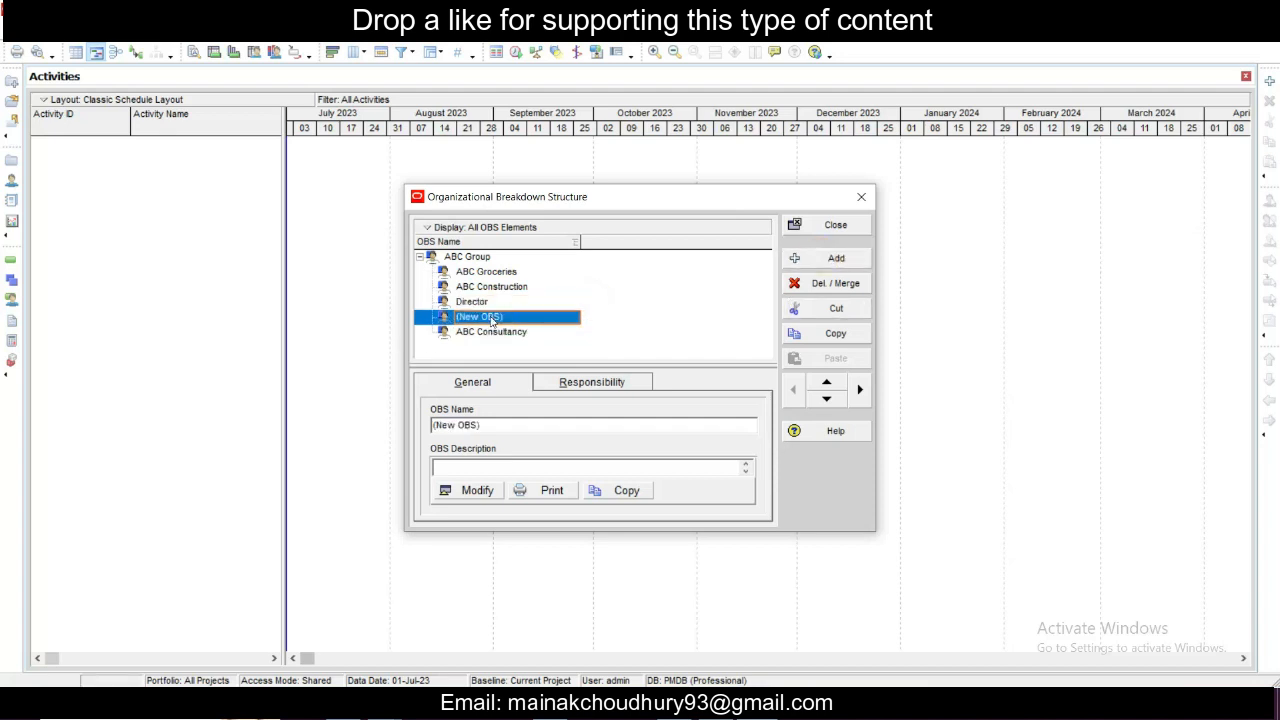
click(488, 317)
click(535, 322)
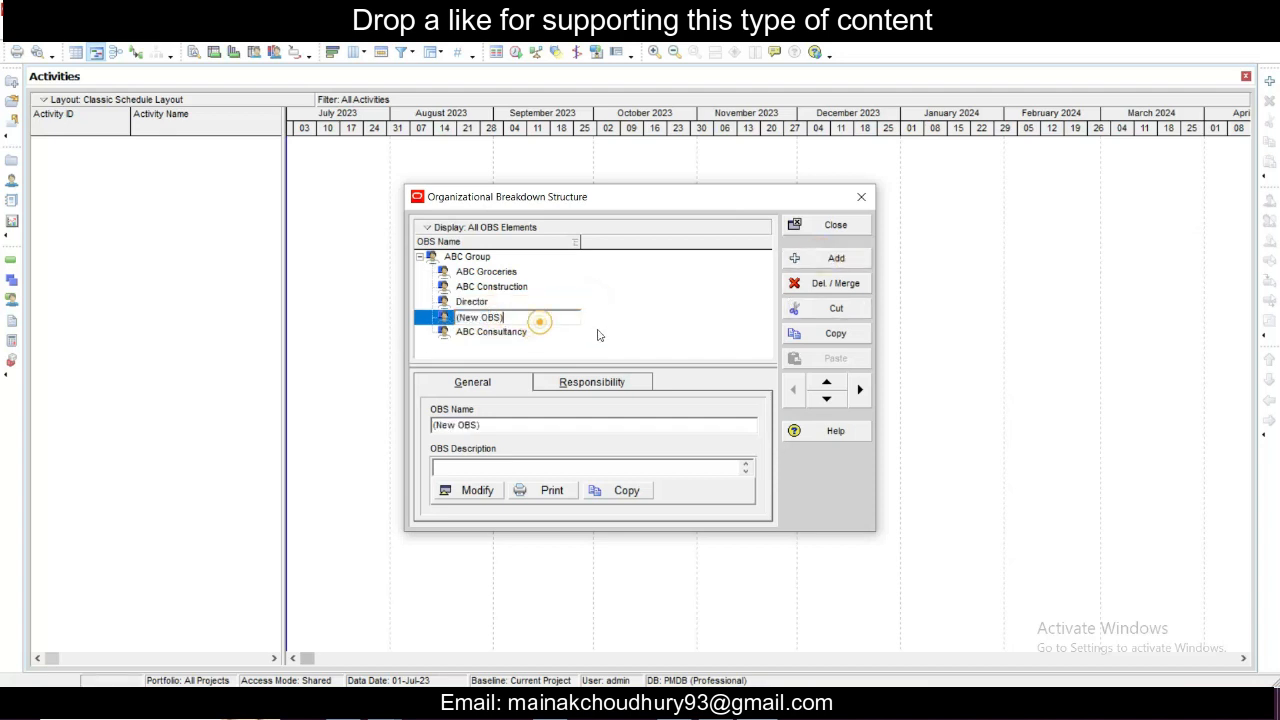
click(597, 330)
click(508, 320)
click(572, 321)
drag(538, 321, 389, 322)
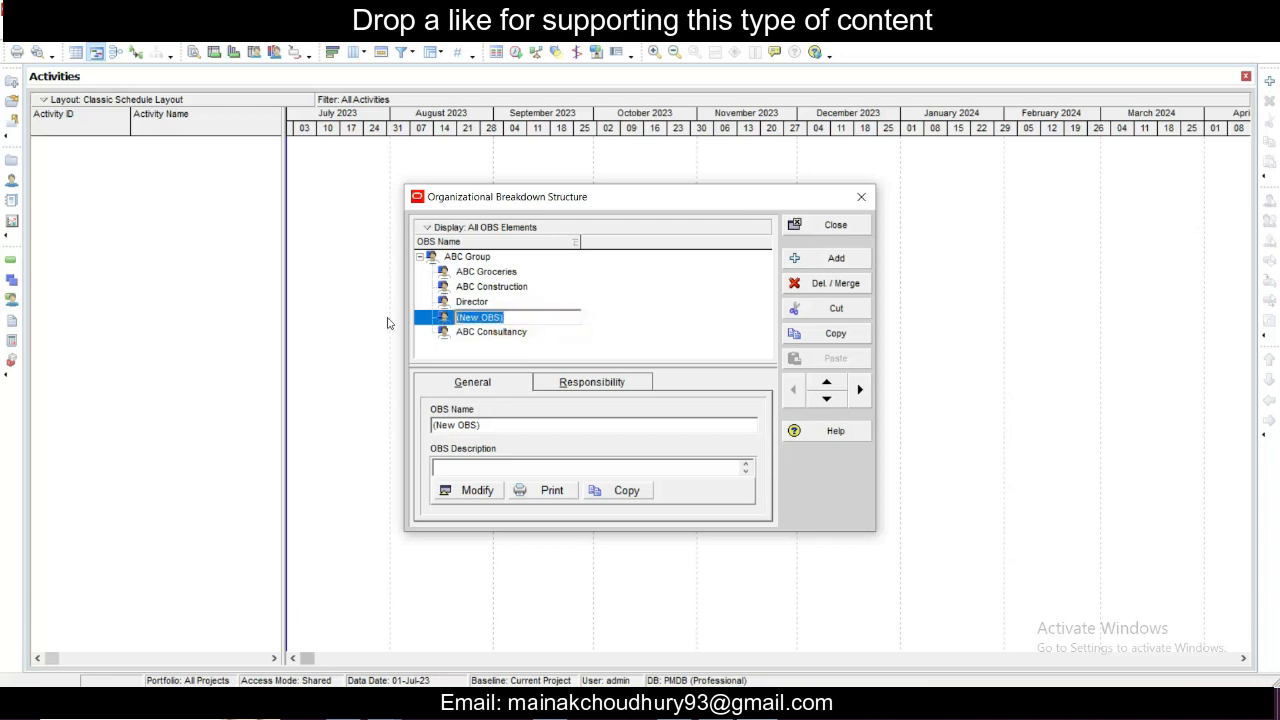
text(PM)
click(617, 295)
click(566, 302)
click(566, 316)
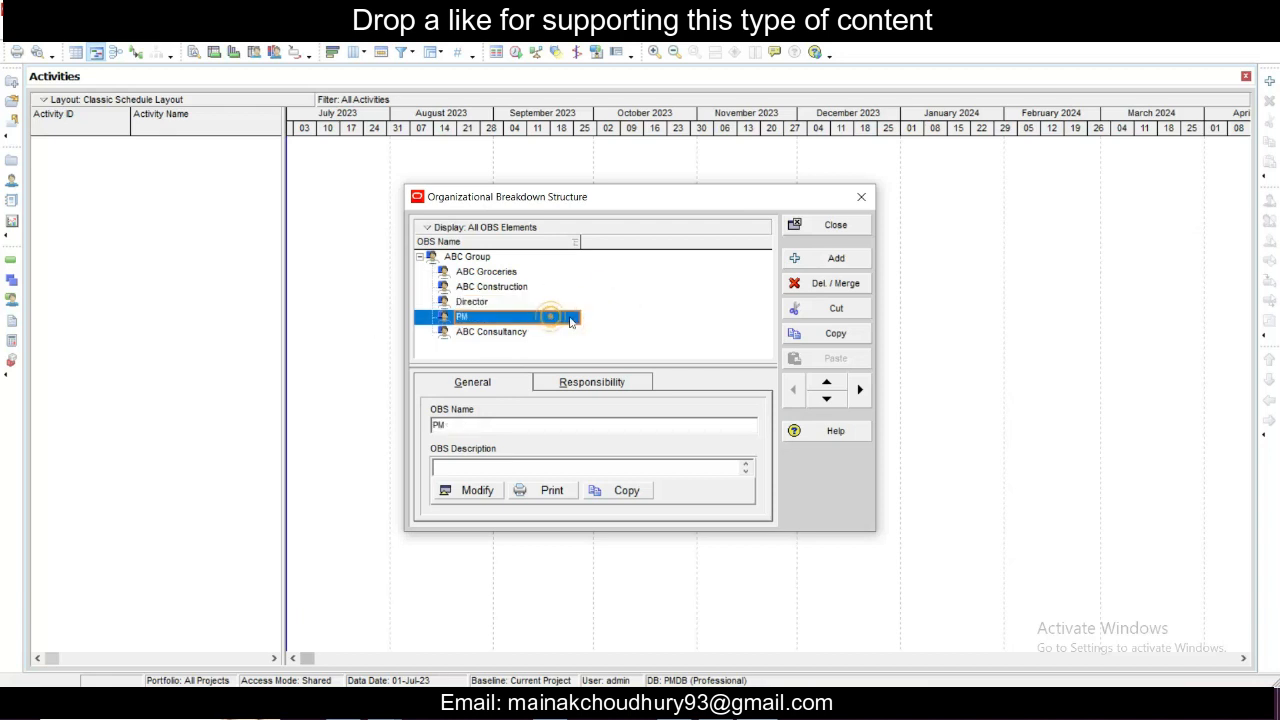
- Add another OBS element below PM and name it Senior Engineer
click(838, 258)
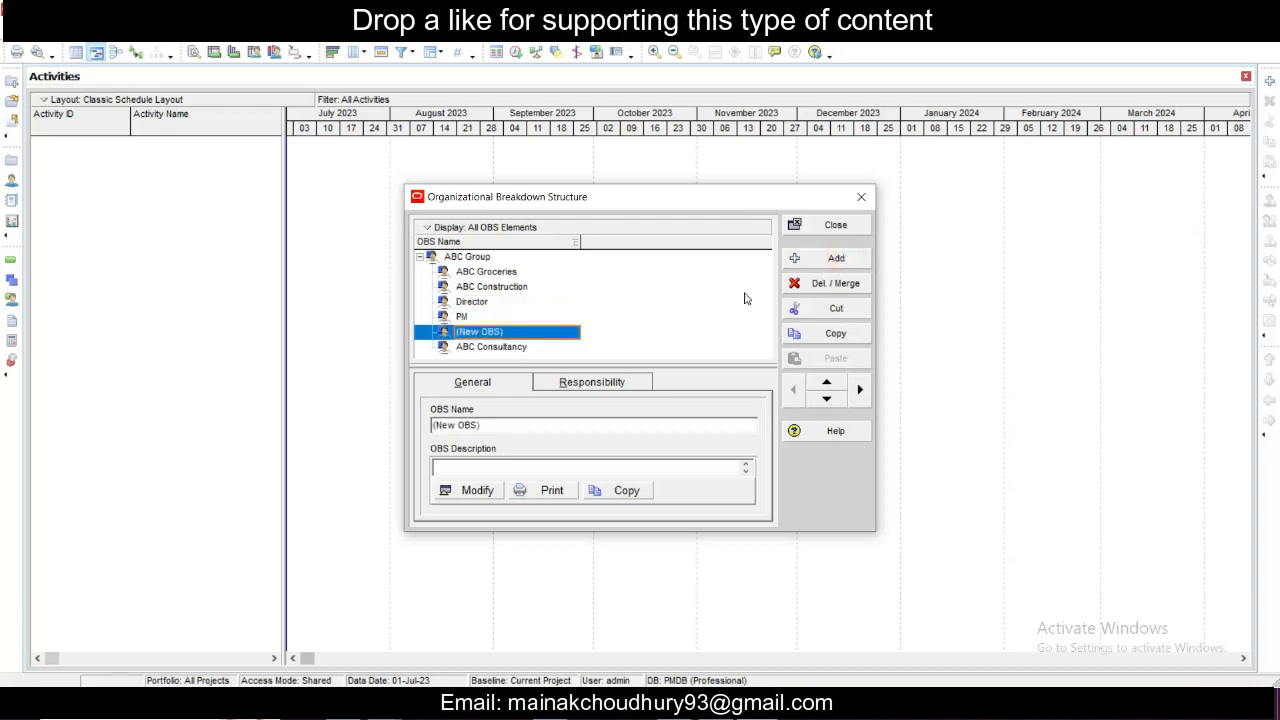
text(Senior Engineer)
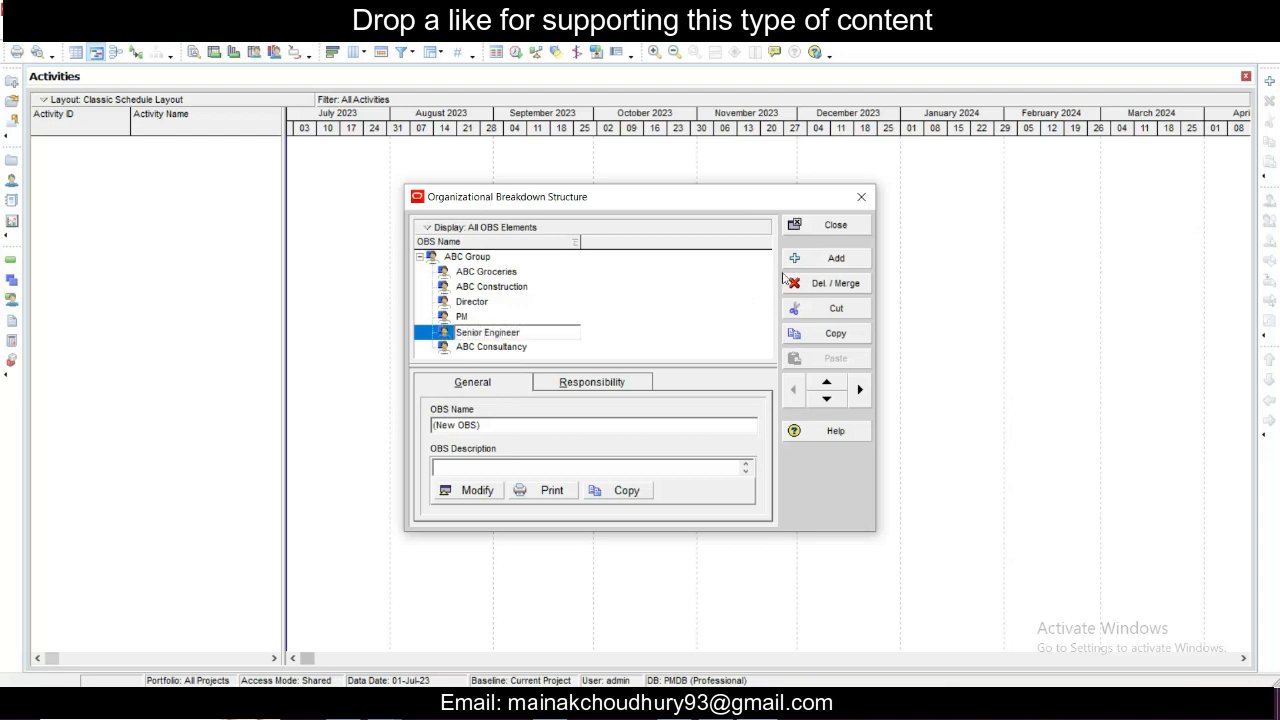
click(606, 325)
click(545, 316)
click(538, 335)
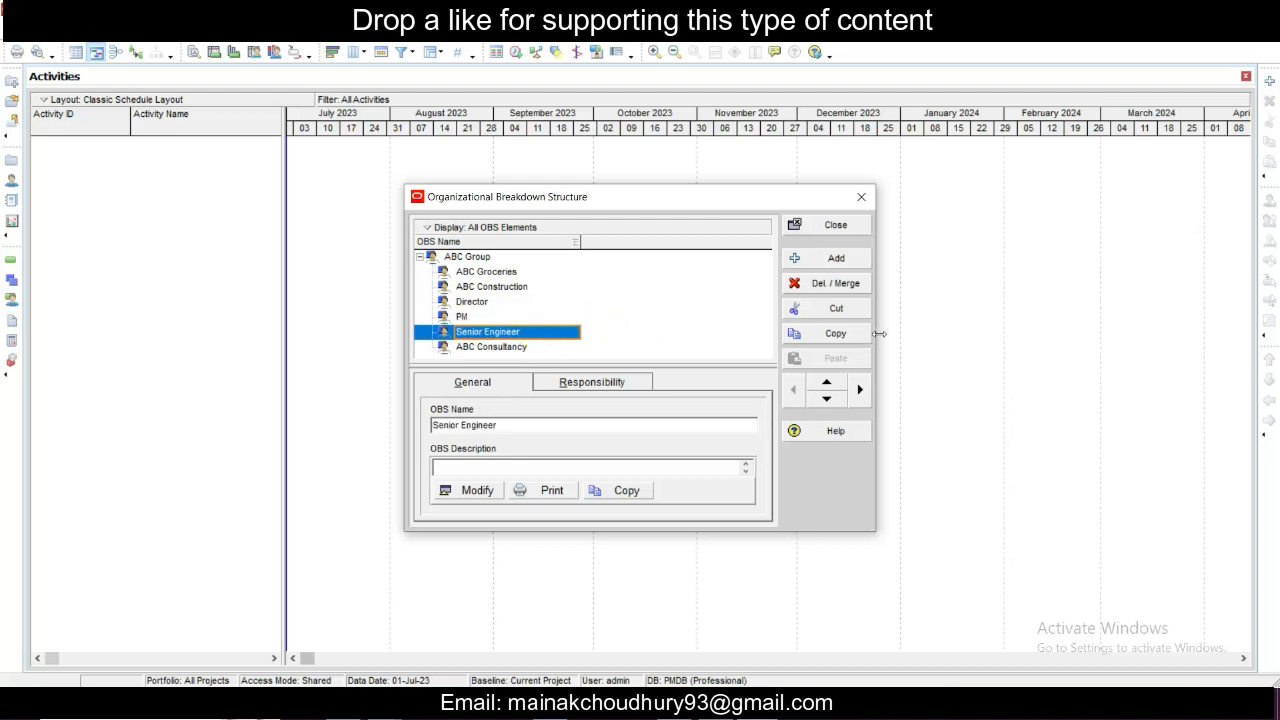
- Add an OBS element below Senior Engineer and name it SE 1
click(839, 260)
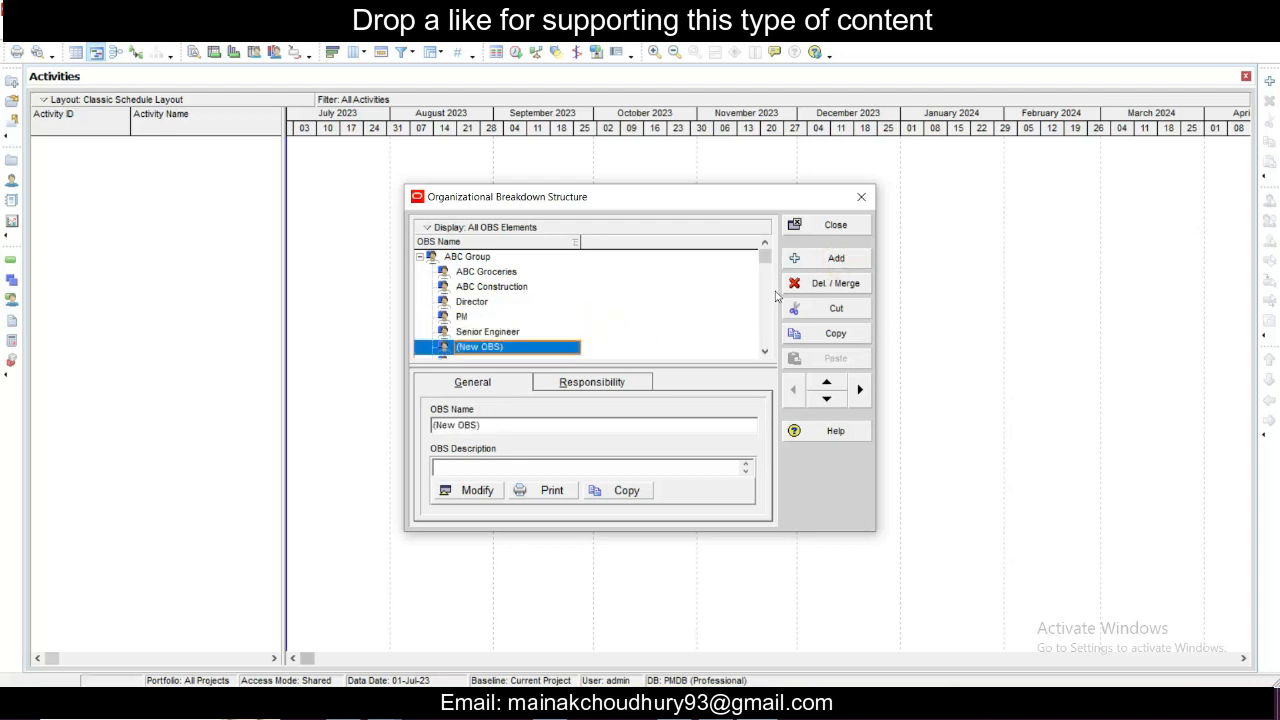
text(SE 1)
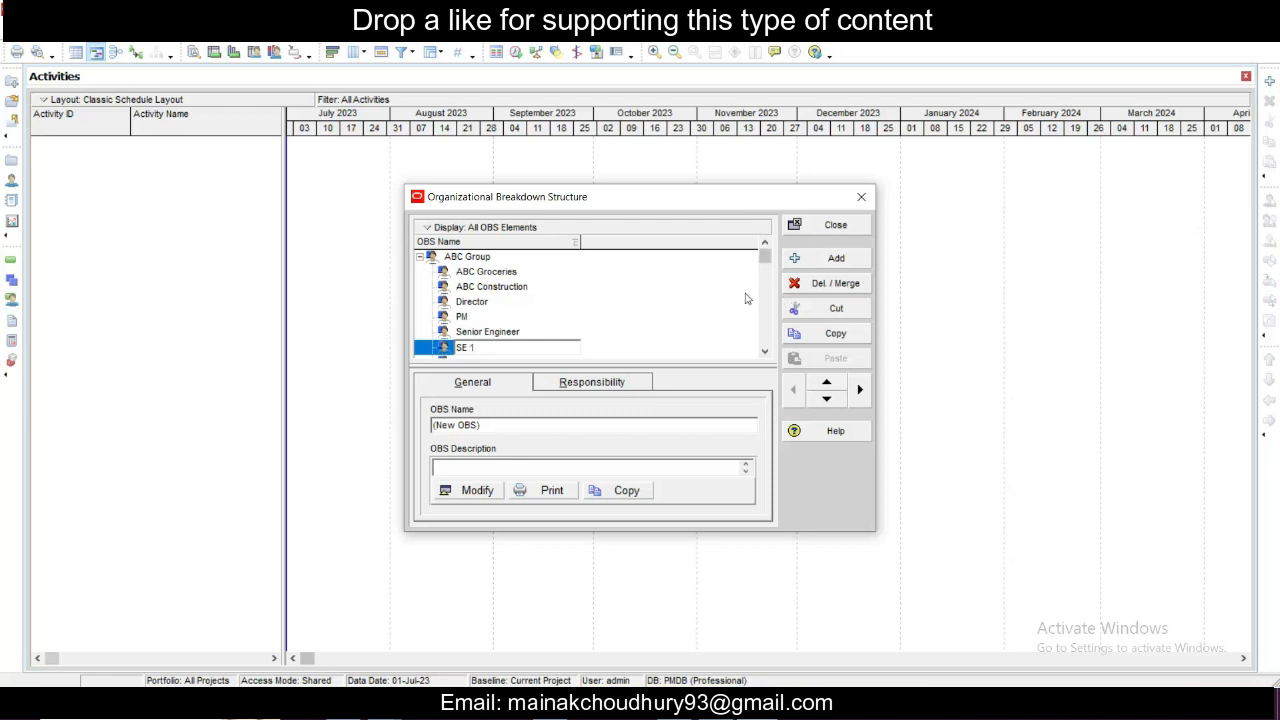
click(622, 299)
scroll(560, 314, down, 1)
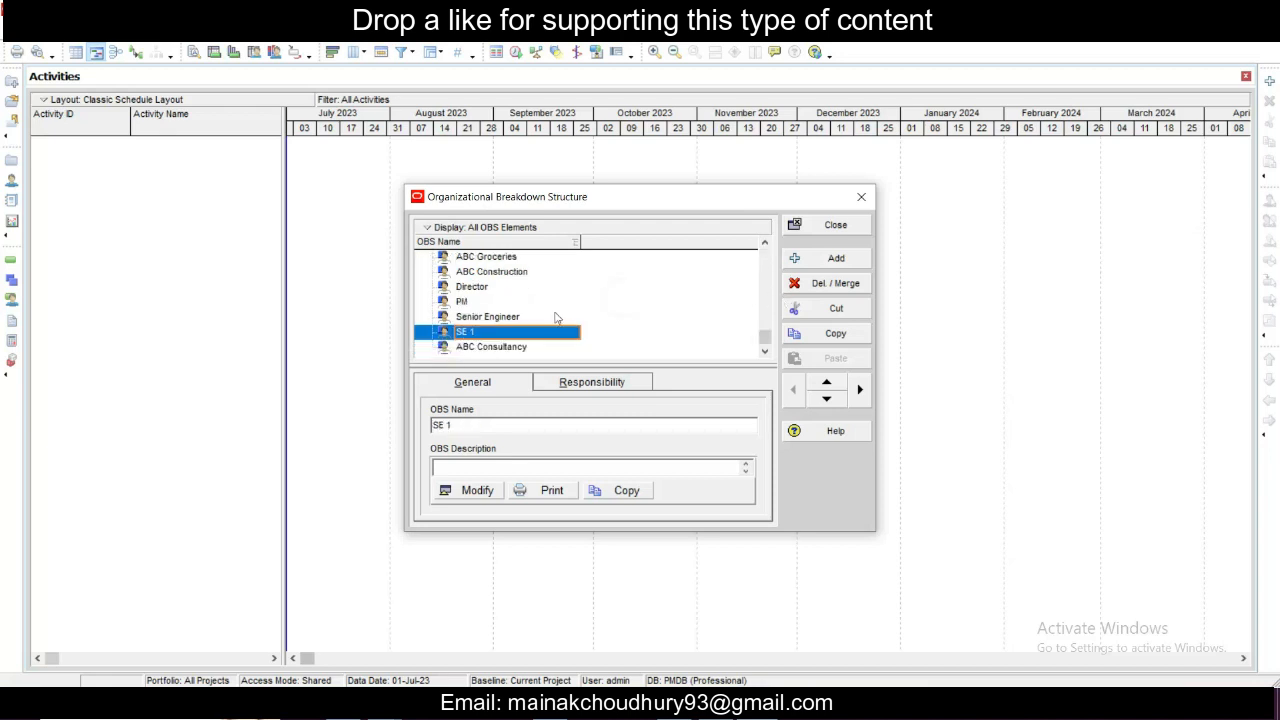
click(519, 330)
click(561, 333)
click(640, 331)
click(565, 331)
- Add an OBS element below SE 1 and name it SE 2
click(815, 259)
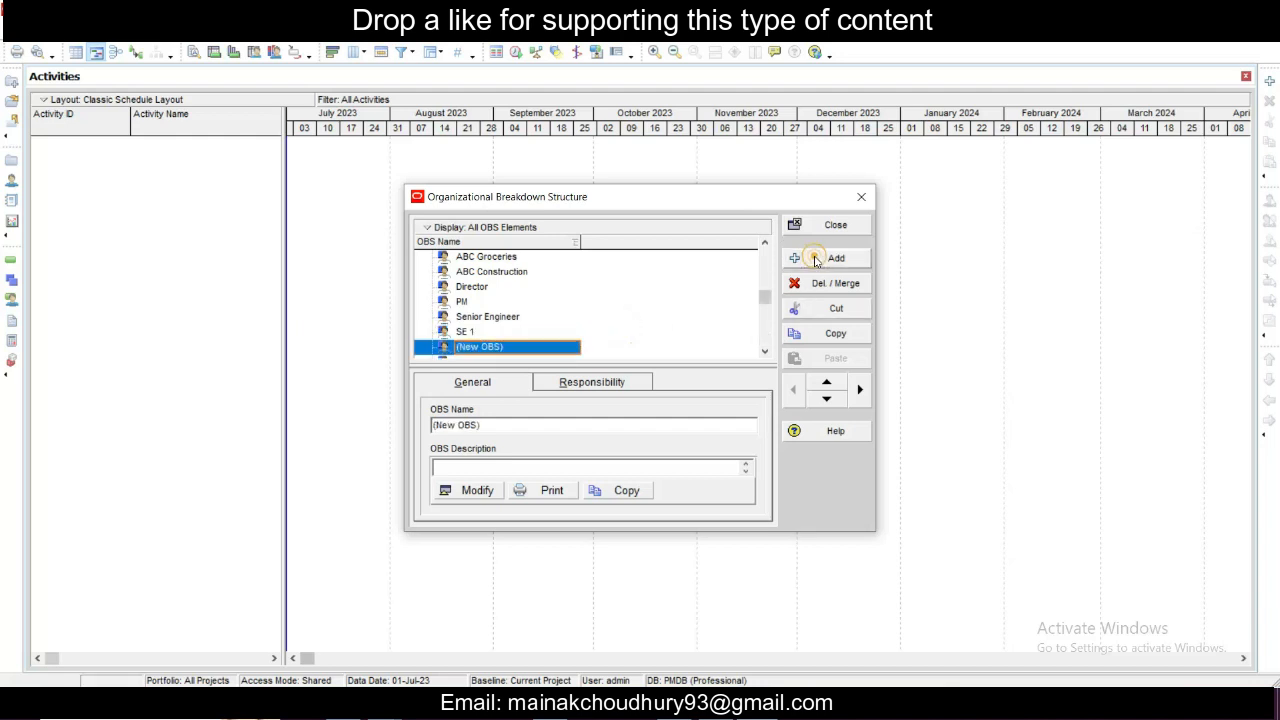
text(SE)
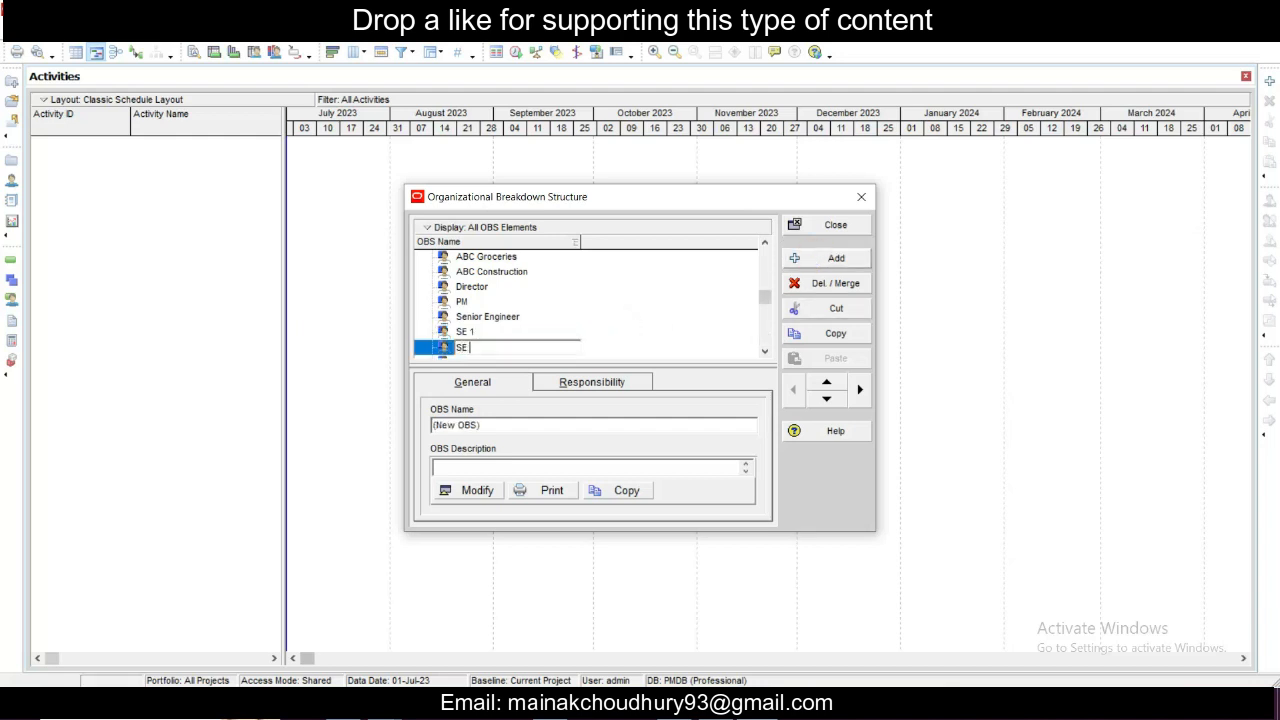
text( 2)
click(550, 301)
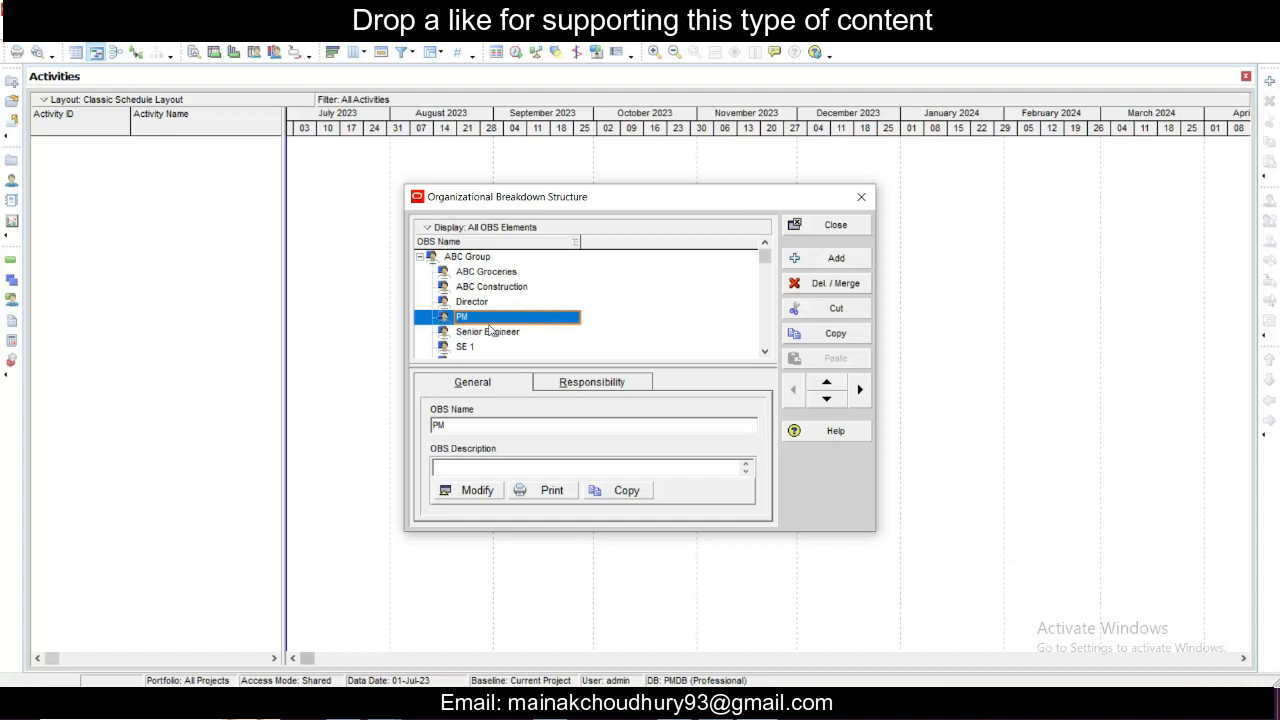
ctrl+click(466, 302)
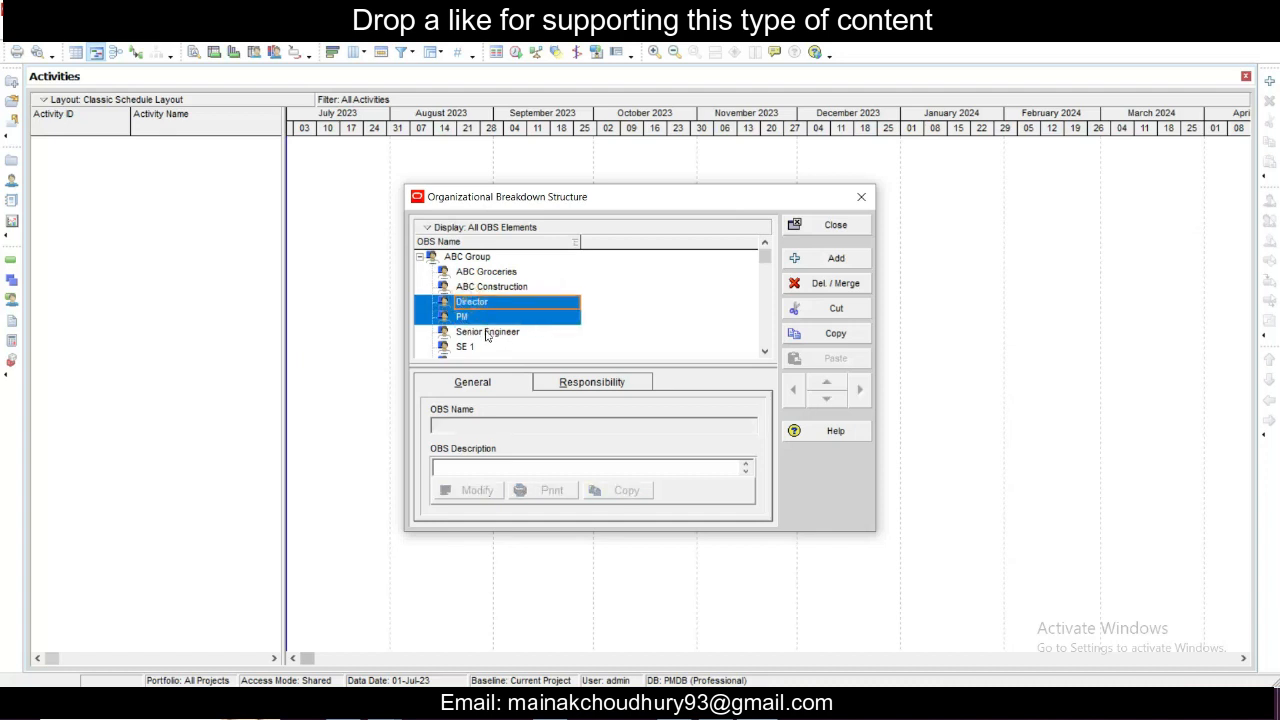
ctrl+click(488, 332)
ctrl+click(468, 347)
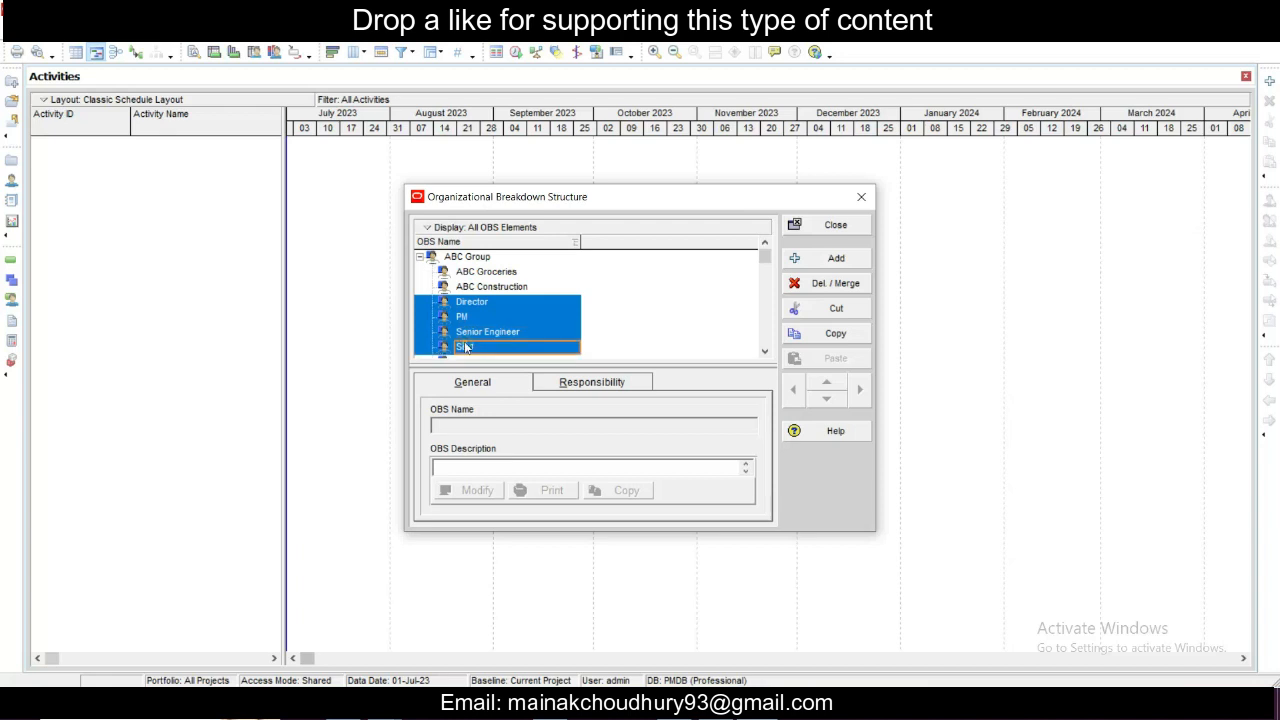
scroll(475, 338, down, 2)
ctrl+click(470, 331)
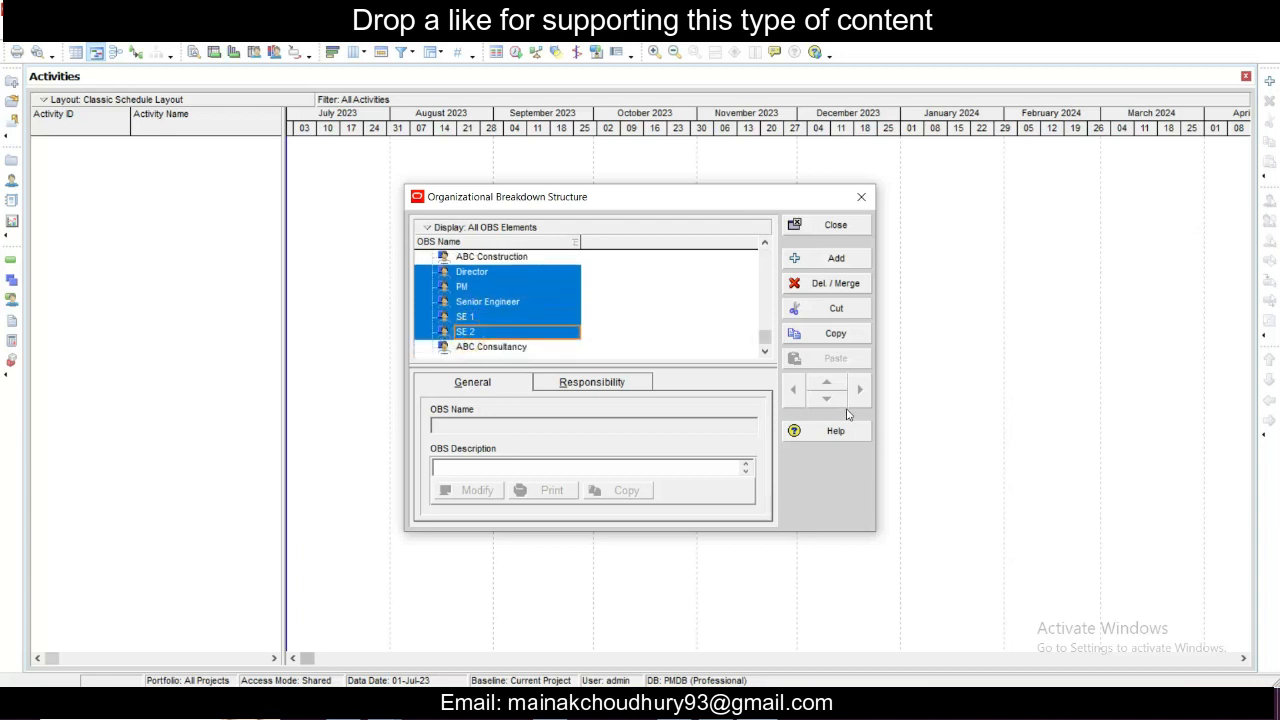
click(652, 331)
- Indent the Director element so it becomes a child of ABC Construction
click(468, 272)
click(860, 390)
click(535, 287)
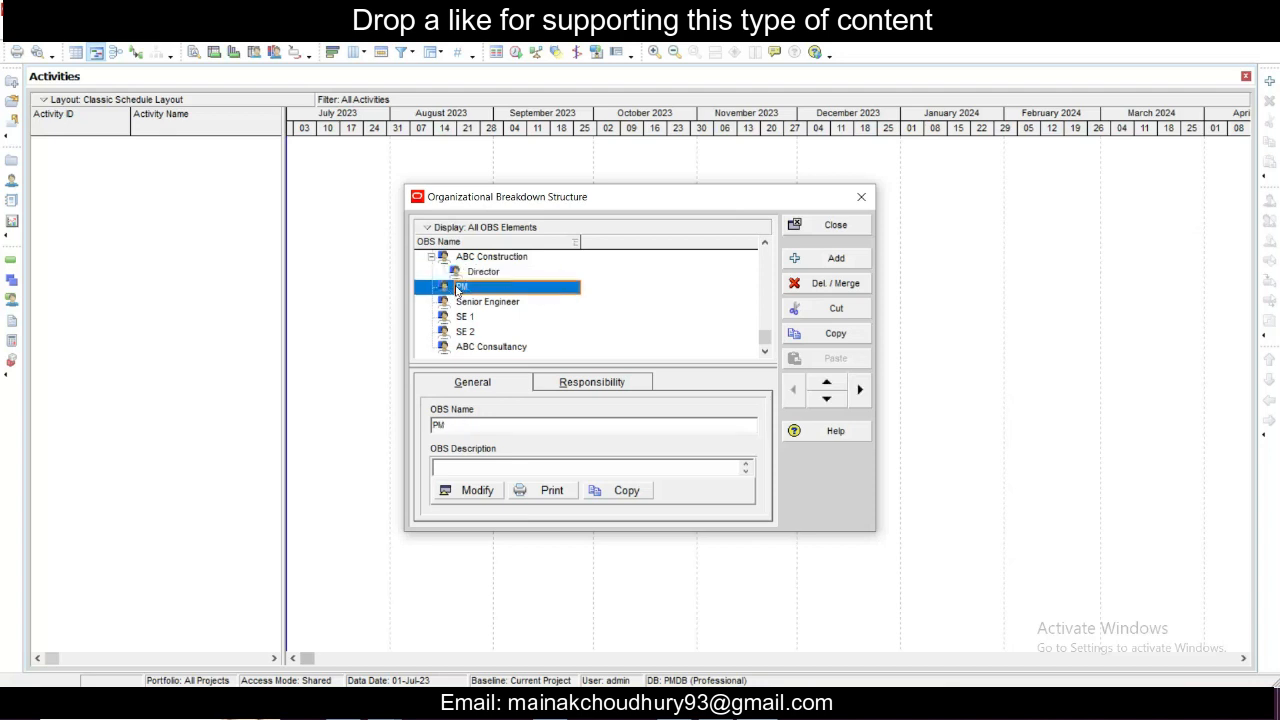
click(860, 390)
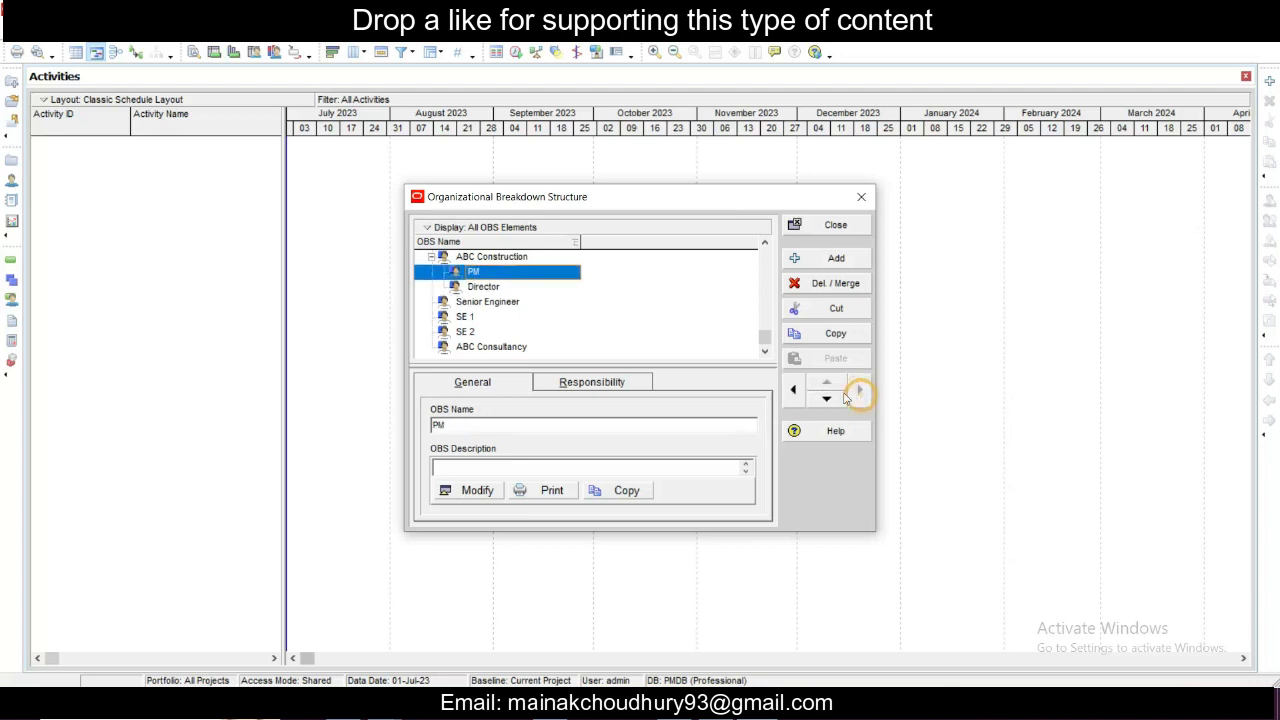
click(794, 391)
click(492, 273)
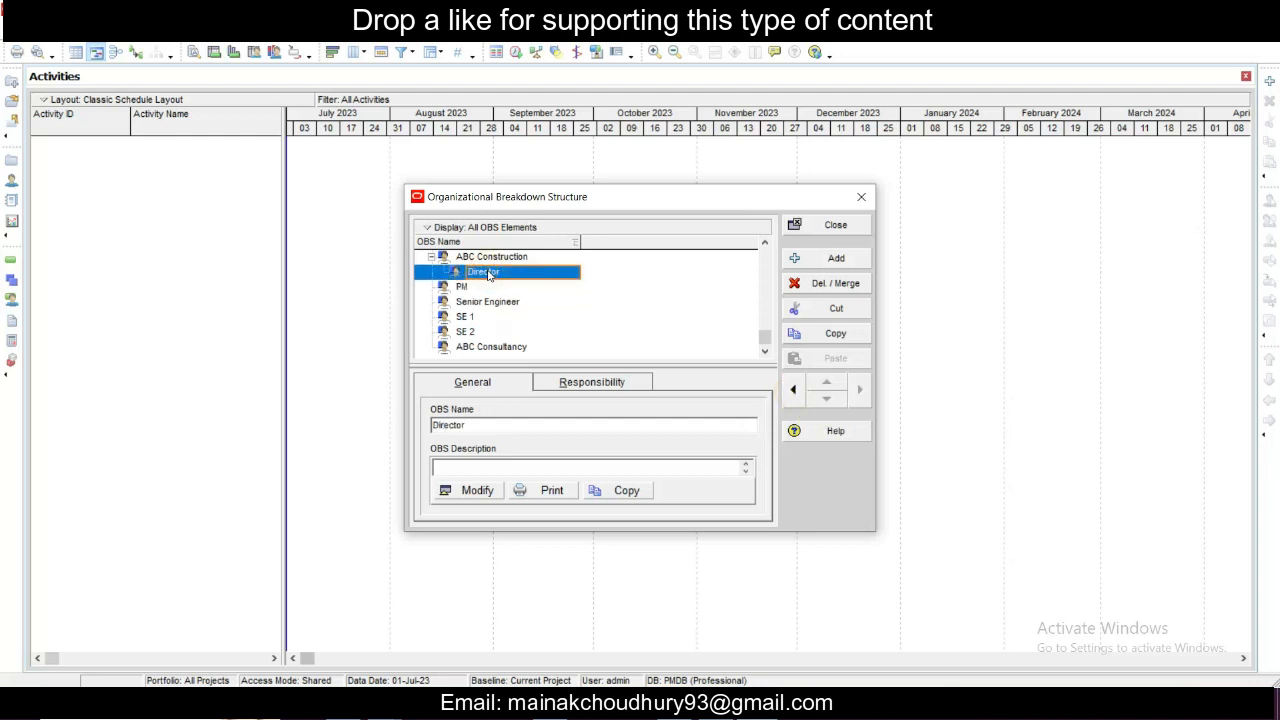
click(470, 288)
click(478, 273)
click(474, 286)
click(478, 272)
- Indent PM and Senior Engineer one level so both become children of ABC Construction
click(466, 287)
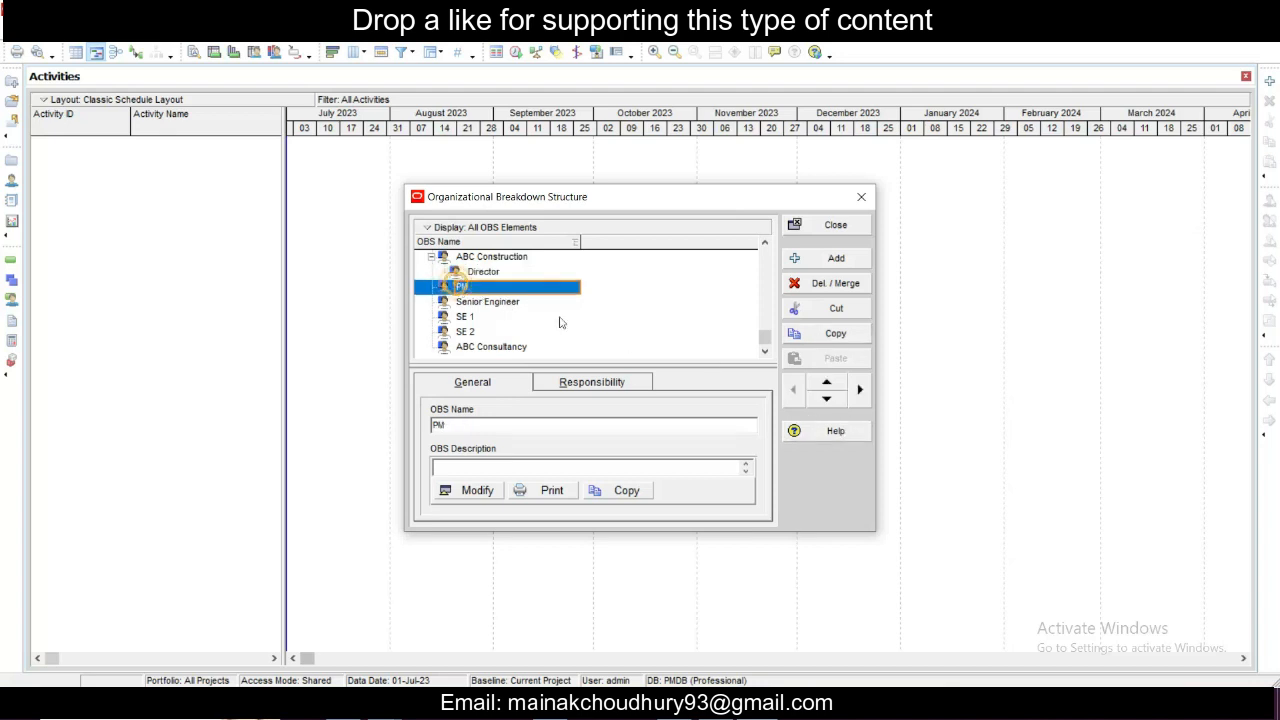
click(859, 390)
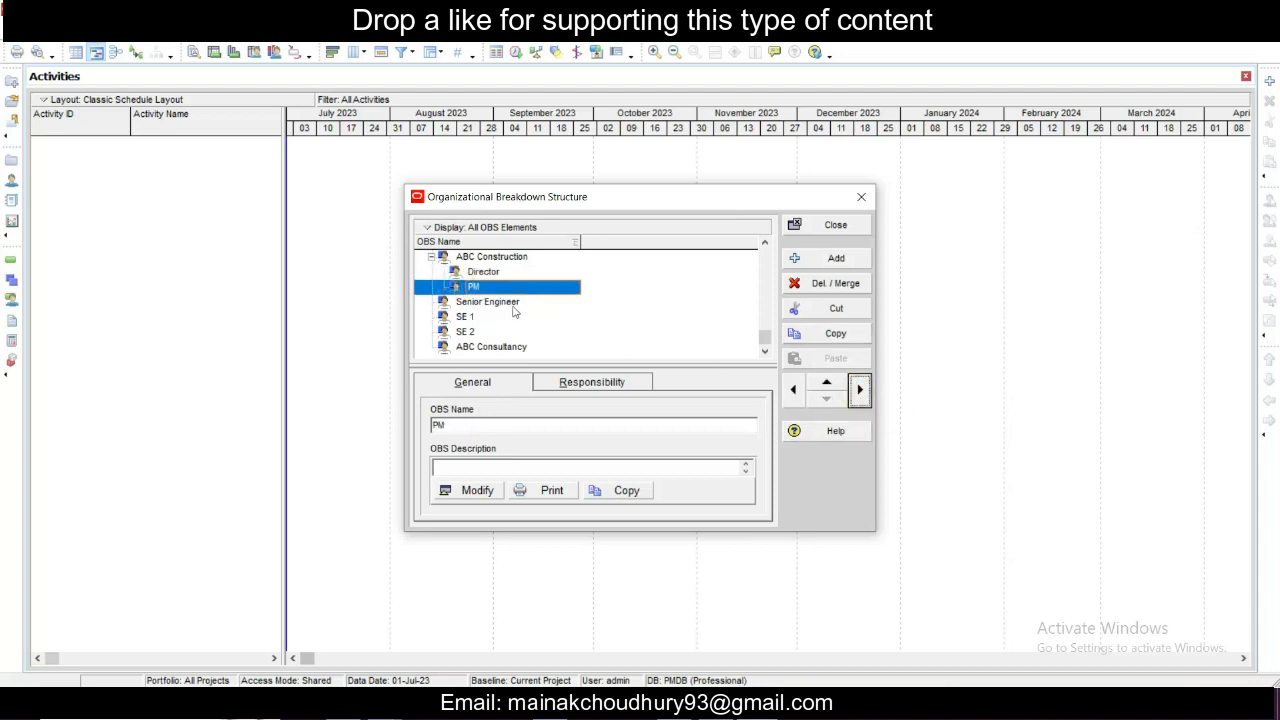
click(500, 303)
click(859, 390)
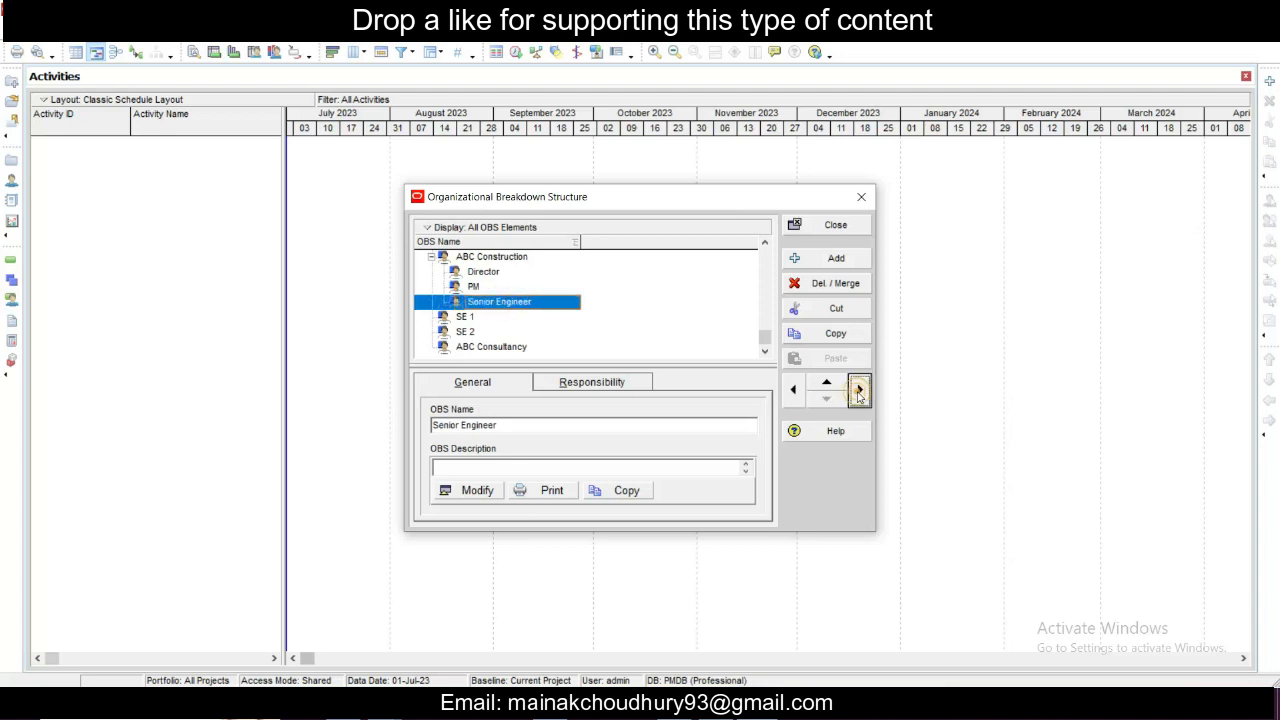
- Indent SE 1 and SE 2 one level so both sit under ABC Construction
click(462, 317)
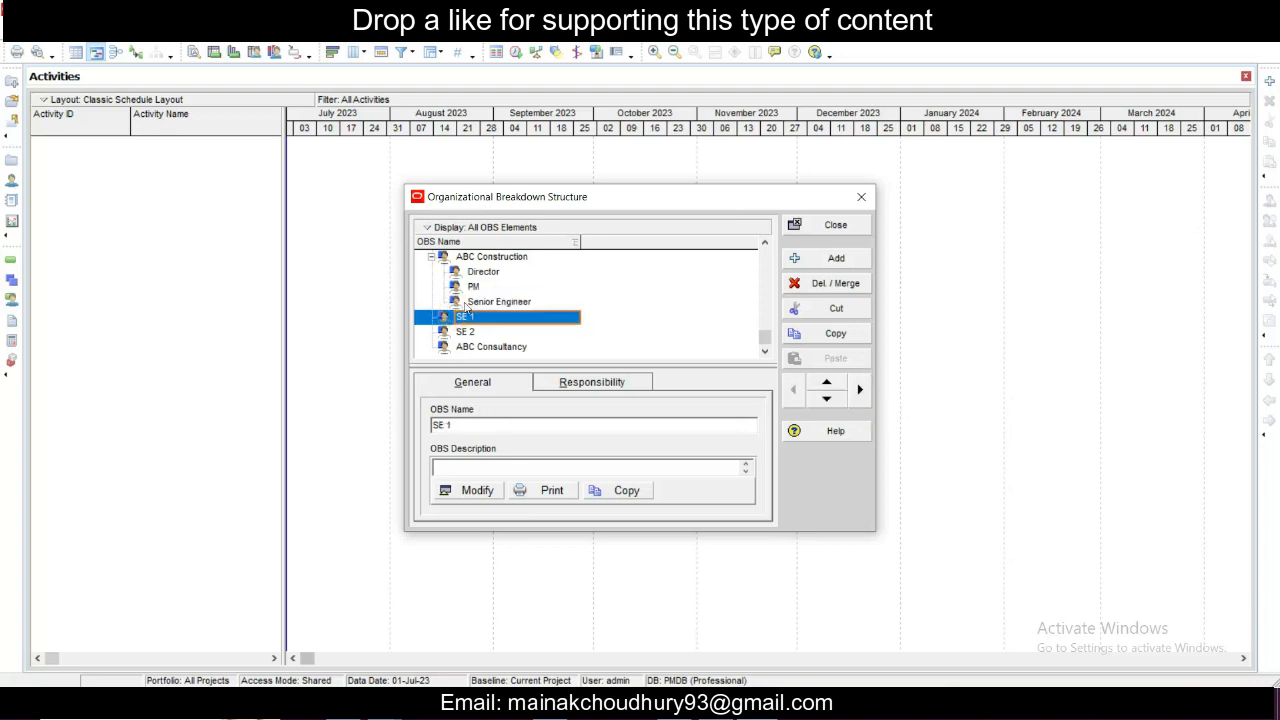
ctrl+click(467, 333)
click(487, 318)
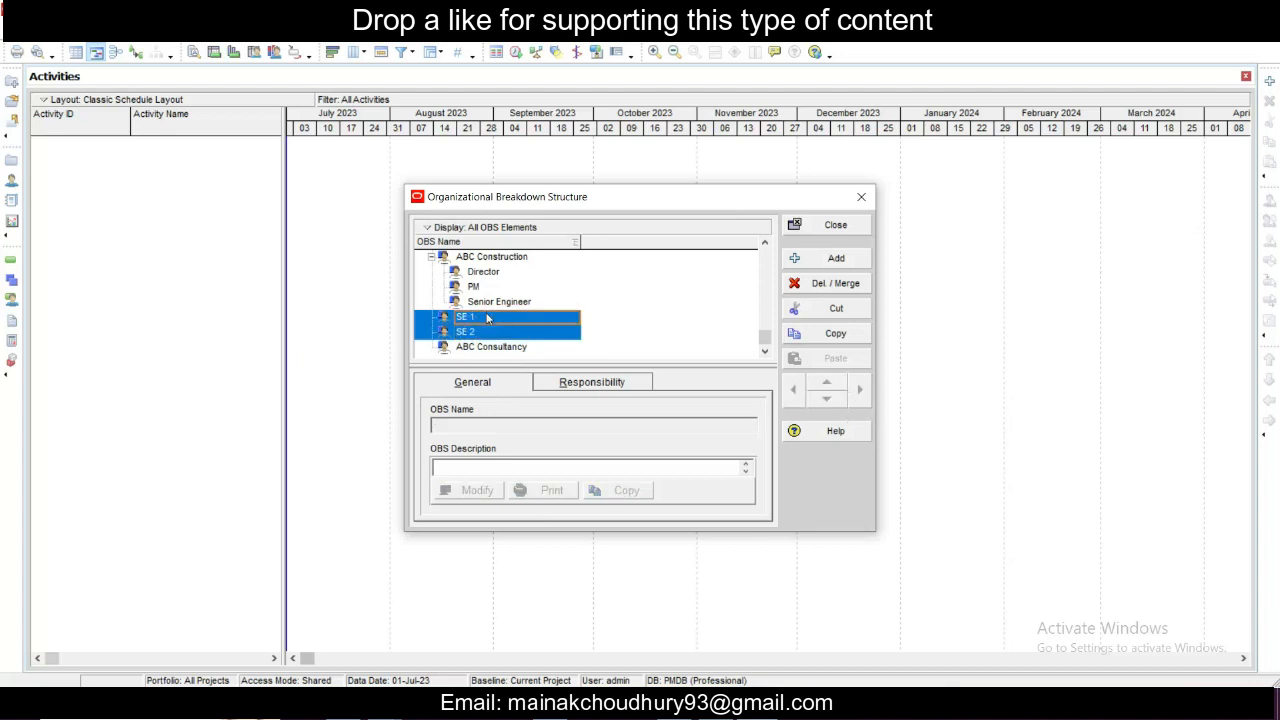
click(859, 389)
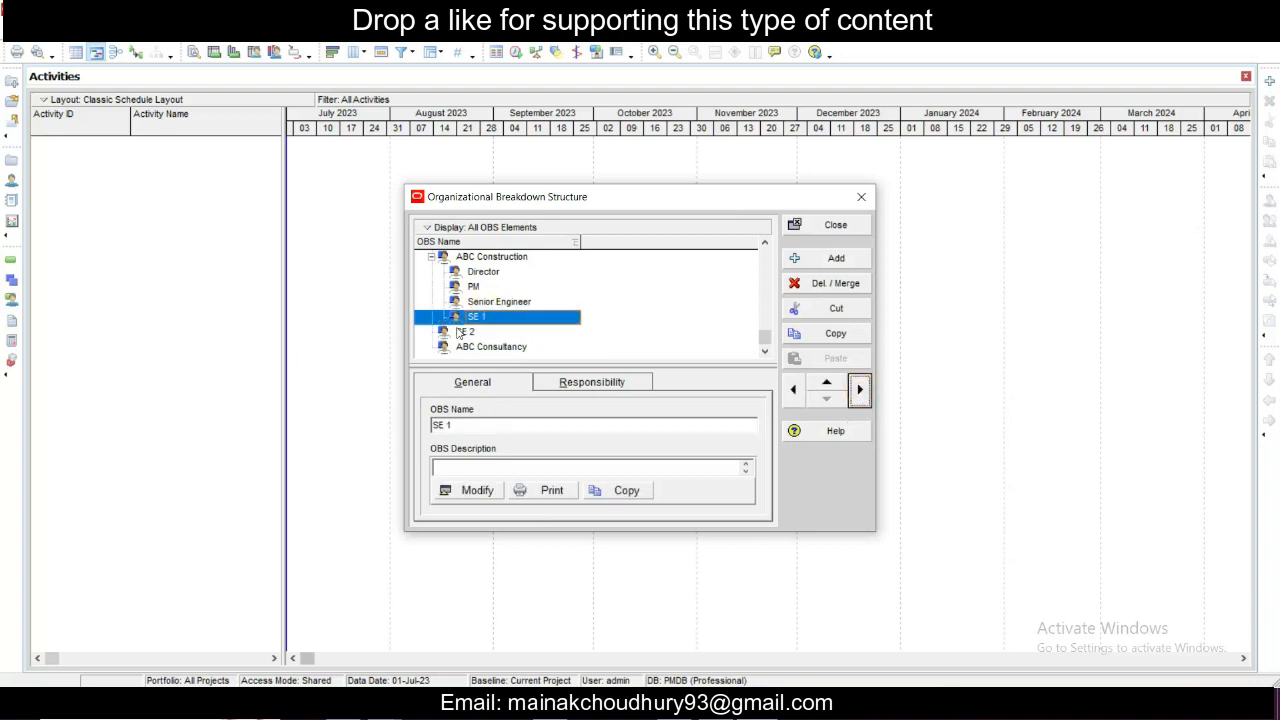
click(462, 331)
click(859, 389)
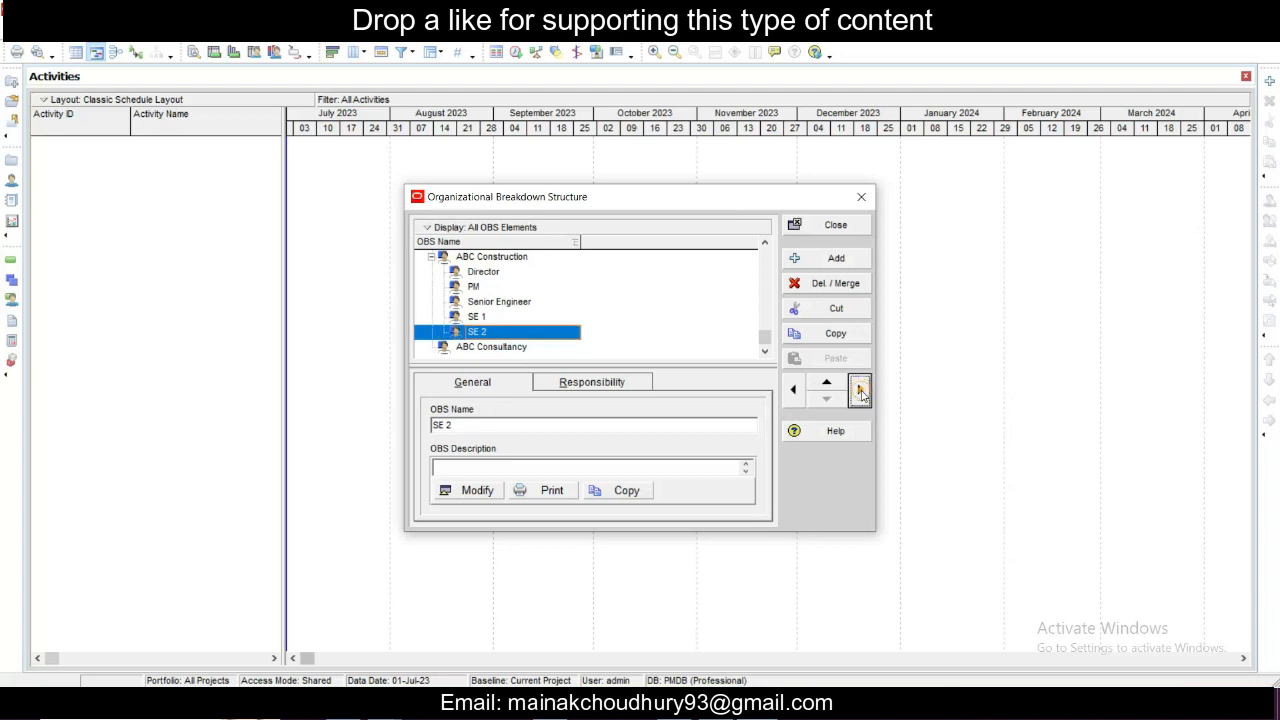
- Indent PM one more level so it becomes a child of Director
click(565, 301)
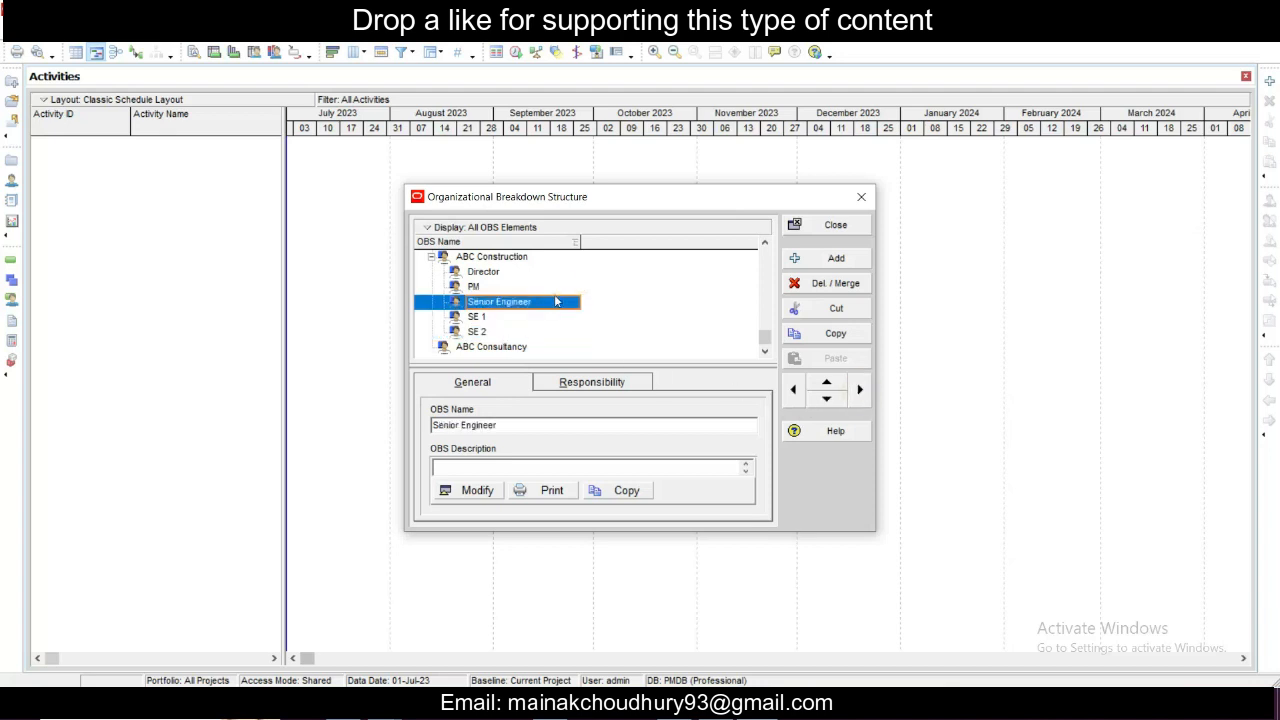
click(548, 288)
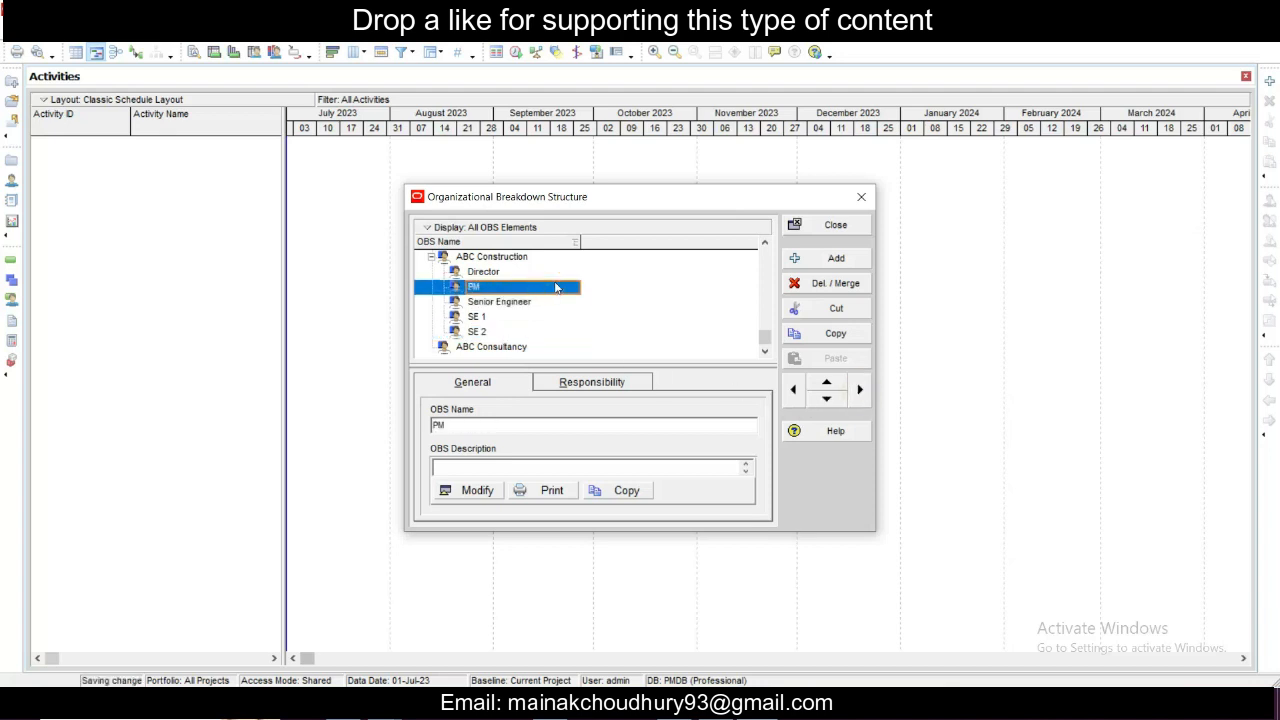
click(520, 300)
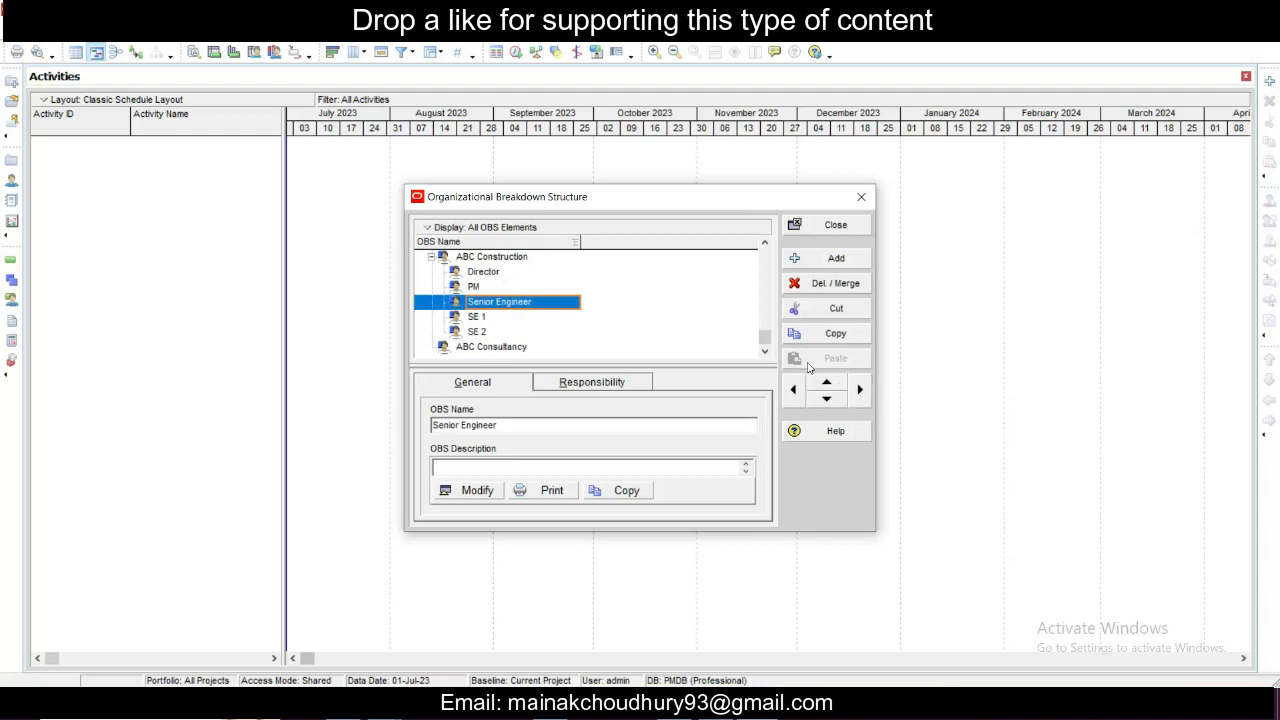
click(475, 286)
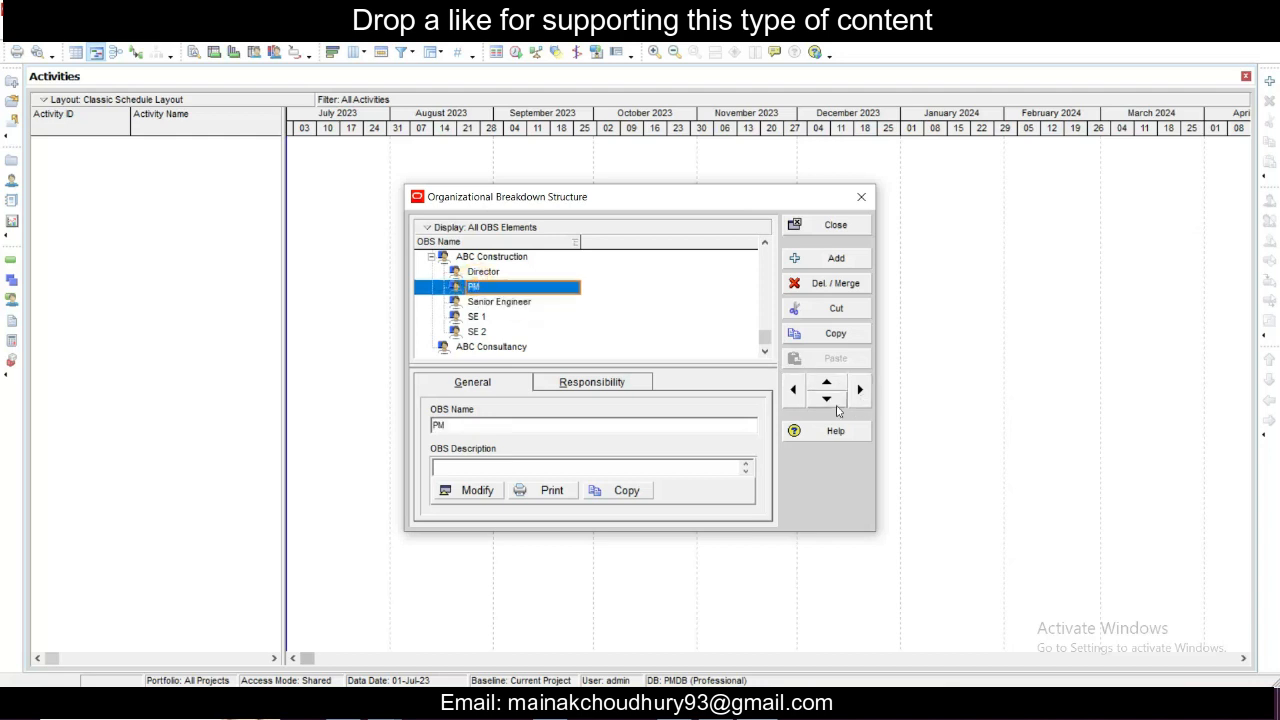
click(859, 393)
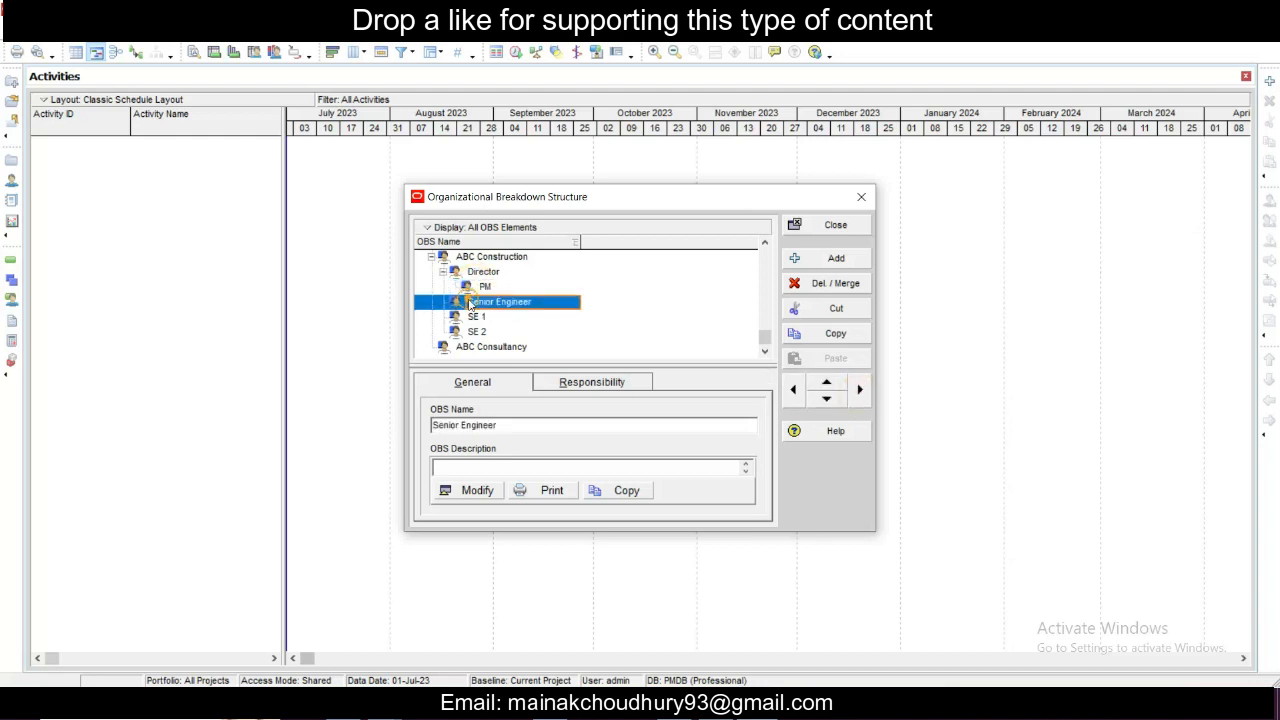
- Move Senior Engineer under Director, place it below PM and indent it as a child of PM
click(859, 390)
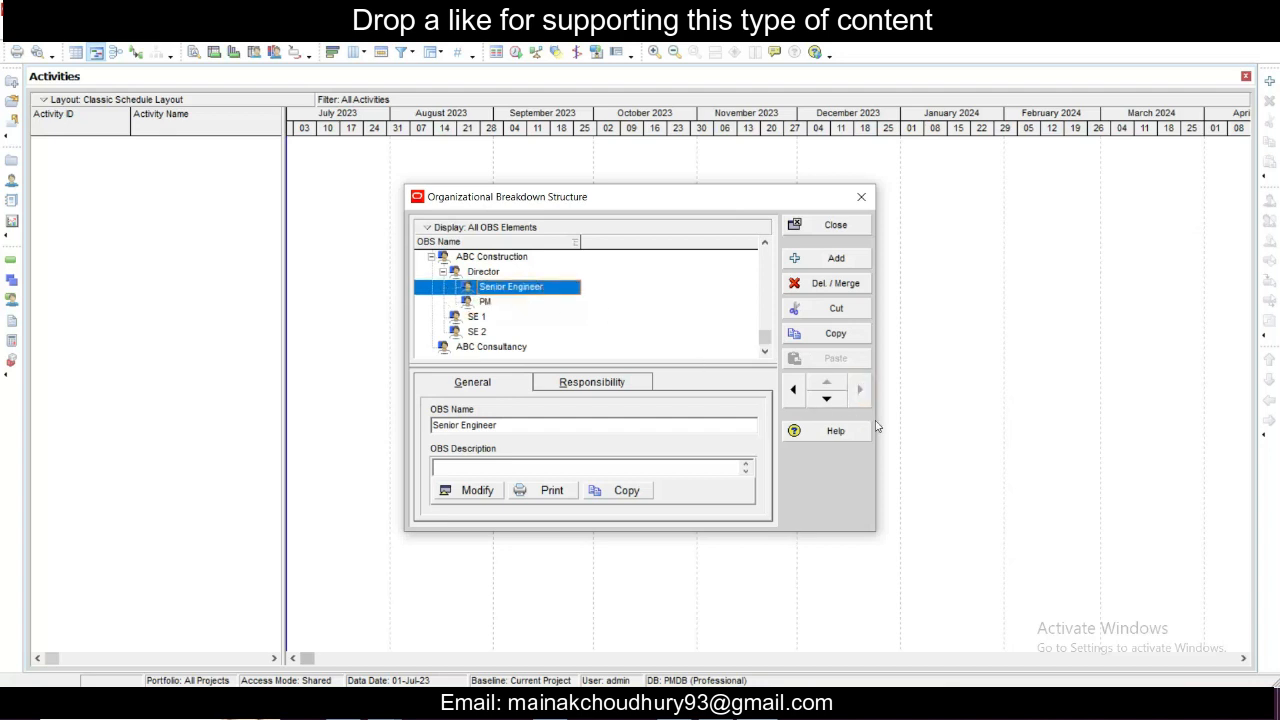
click(827, 399)
click(859, 390)
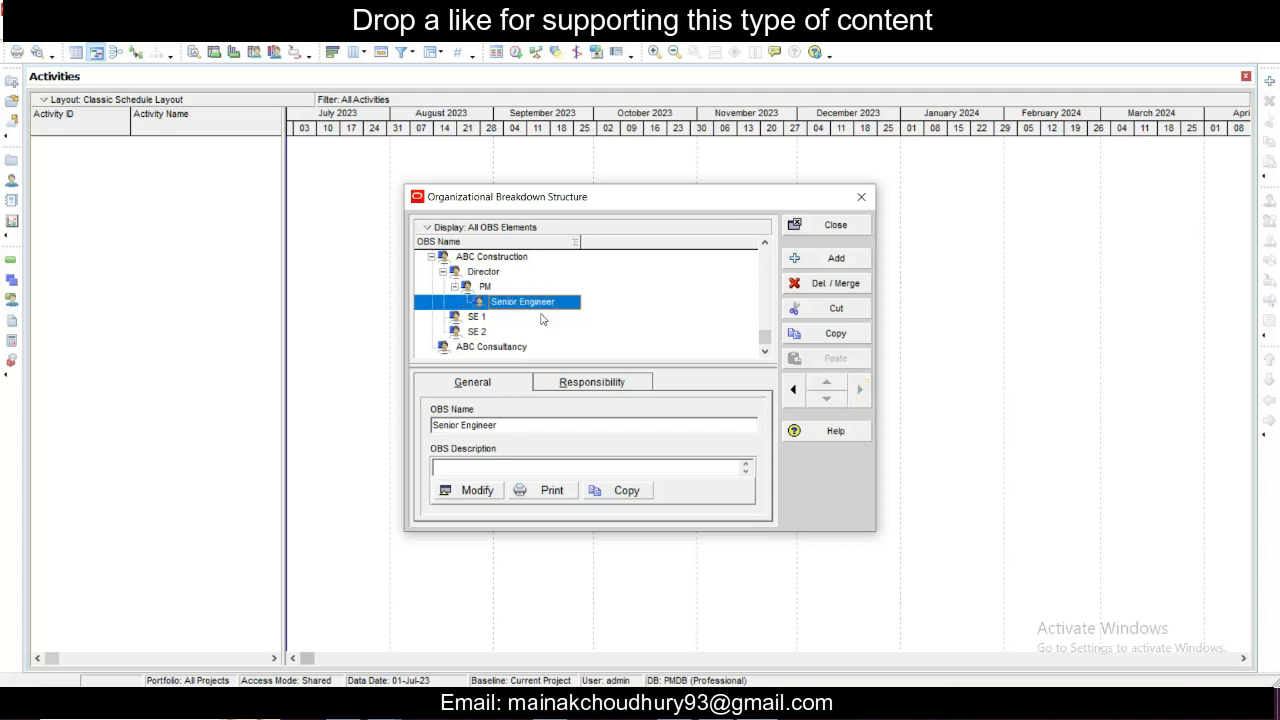
- Move SE 1 under PM, place it below Senior Engineer and indent it as a child of Senior Engineer
click(488, 318)
click(859, 390)
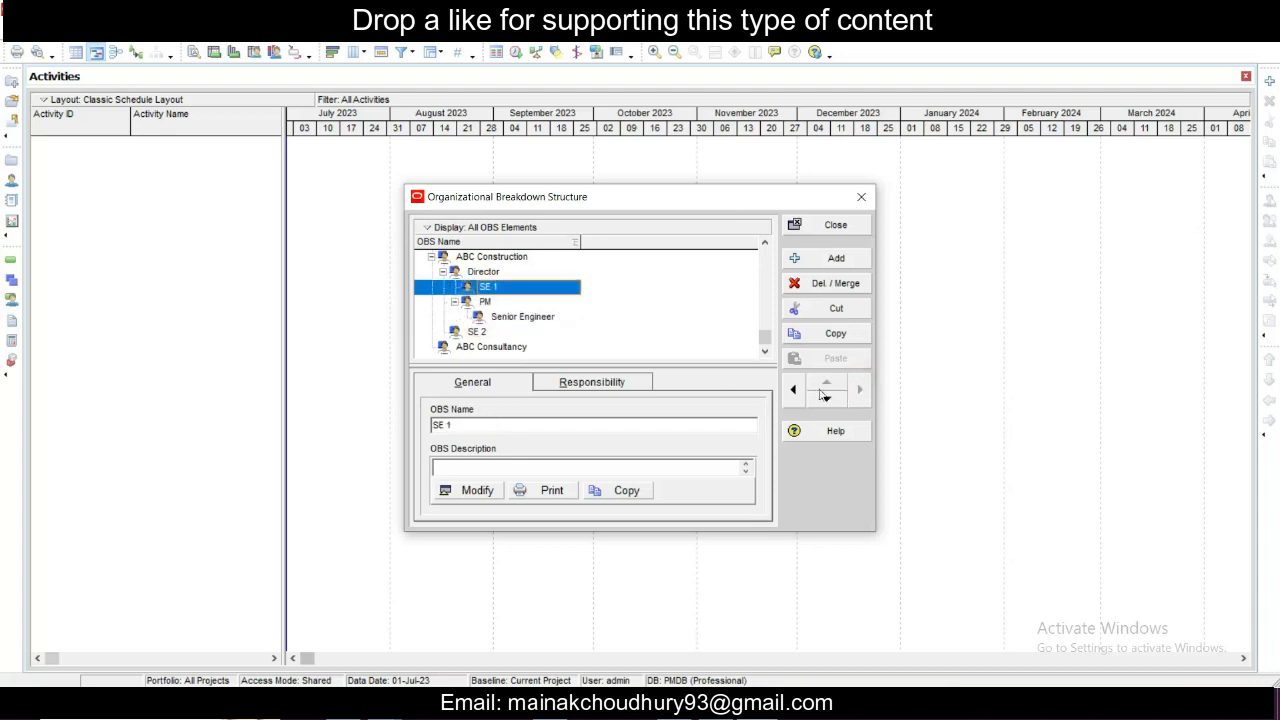
click(826, 398)
click(859, 392)
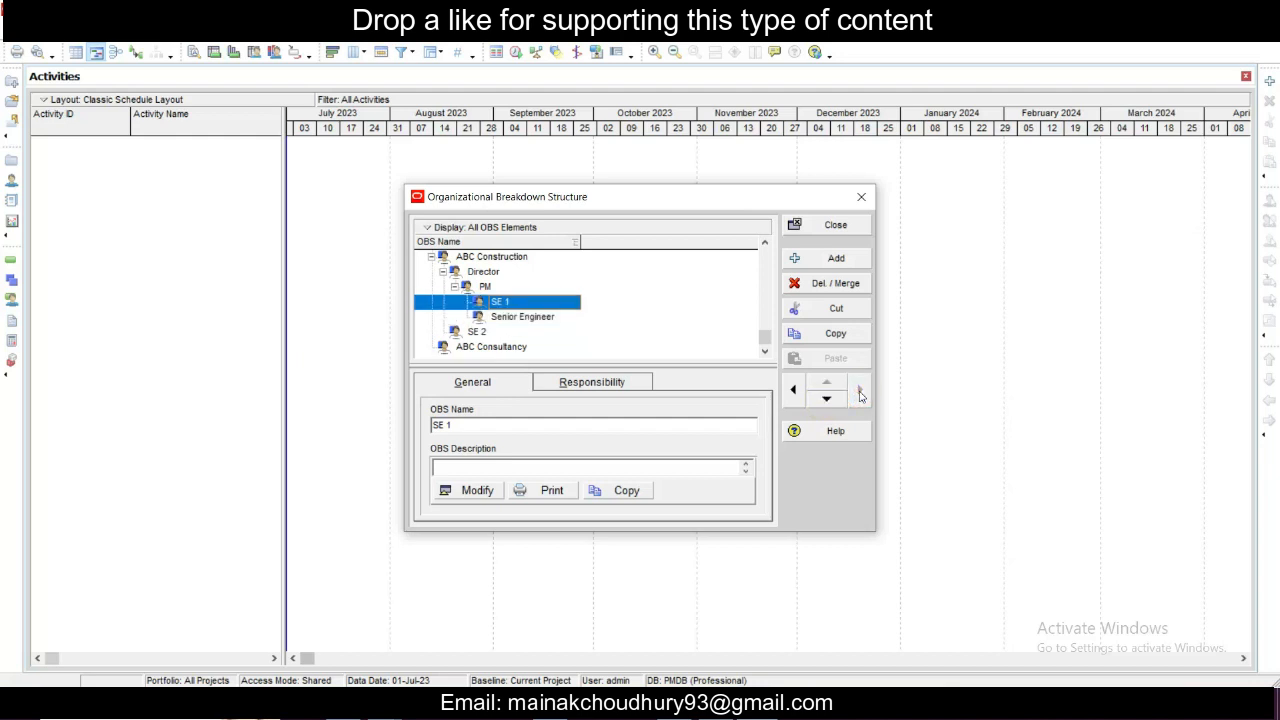
click(826, 398)
click(860, 391)
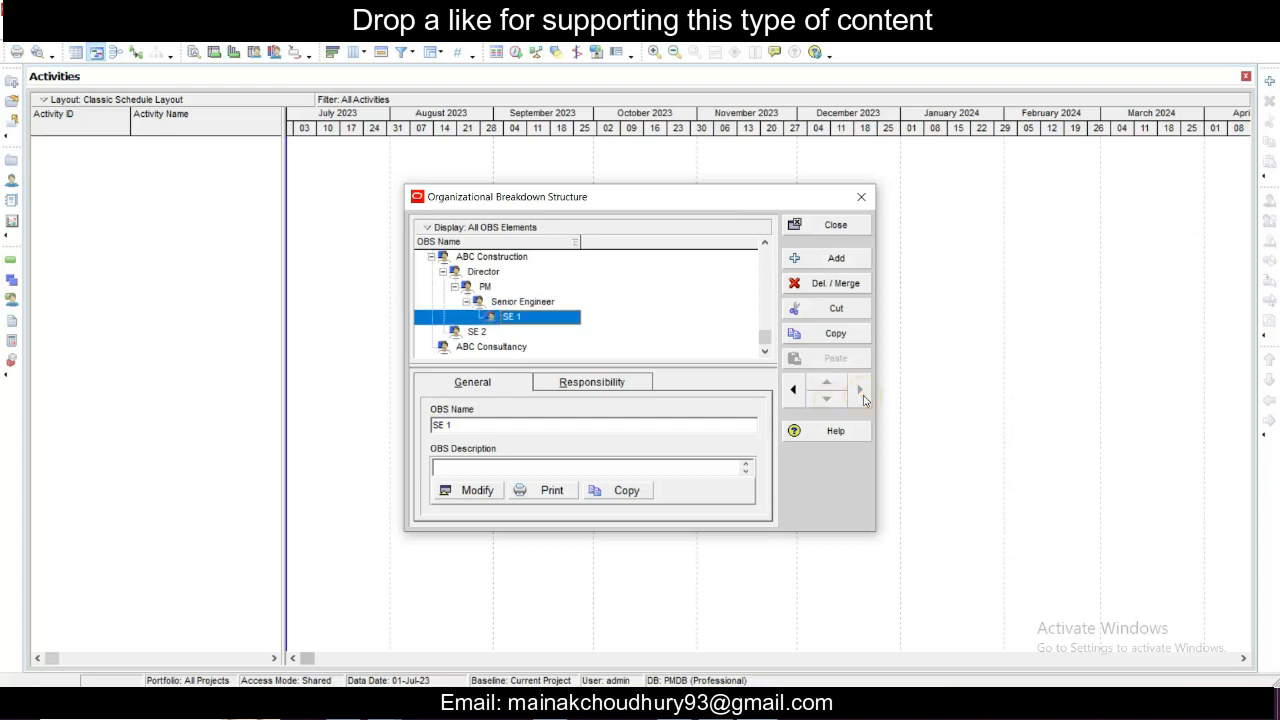
- Move SE 2 under PM, place it below Senior Engineer and indent it as a child of Senior Engineer
click(489, 333)
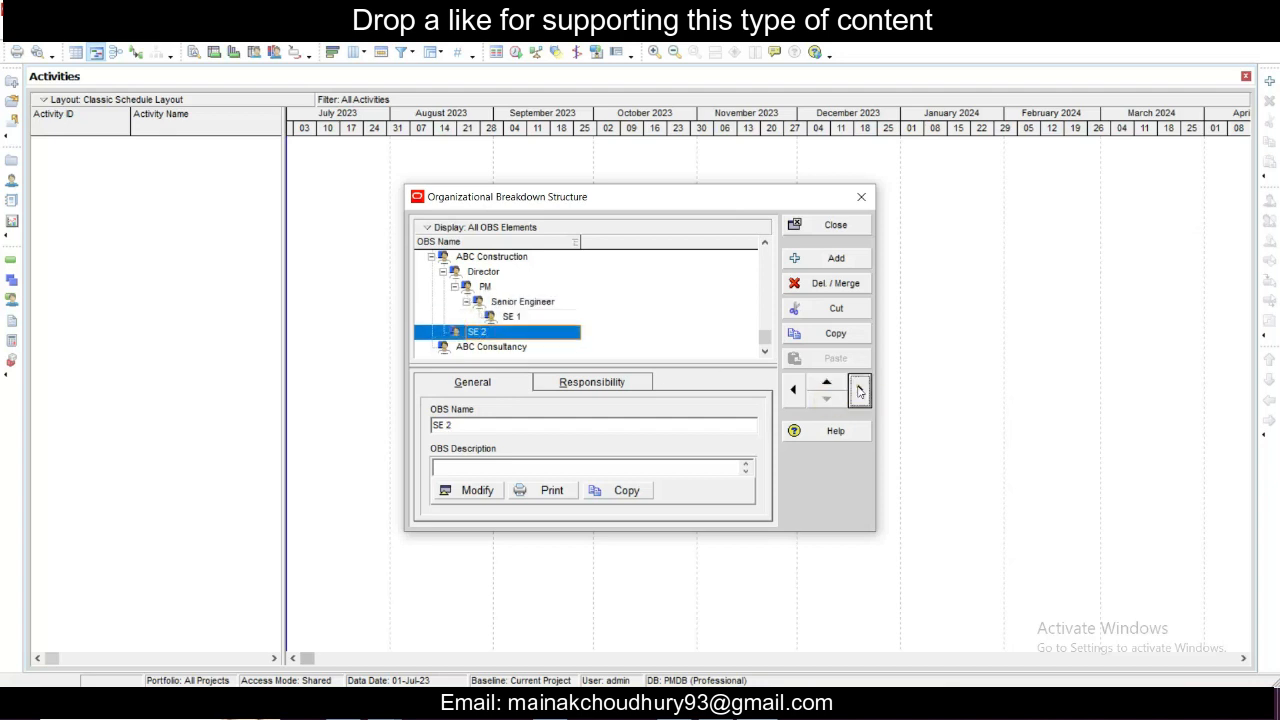
click(859, 391)
click(863, 393)
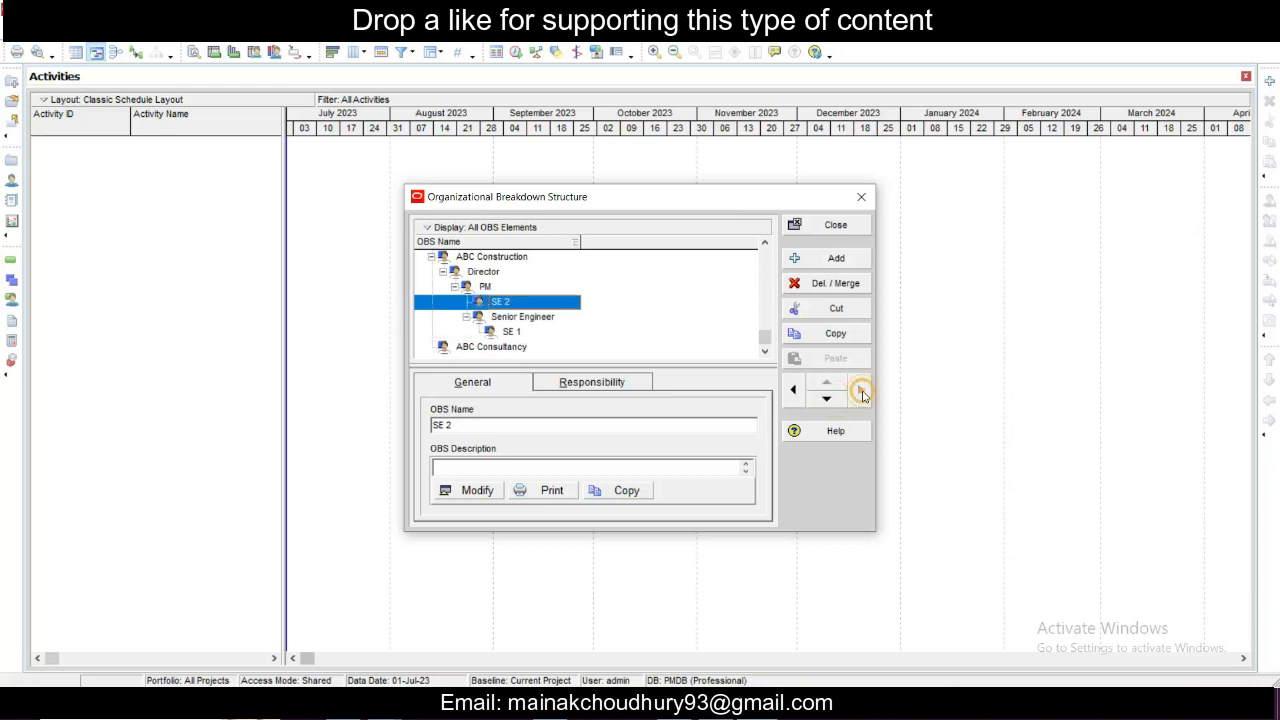
click(838, 402)
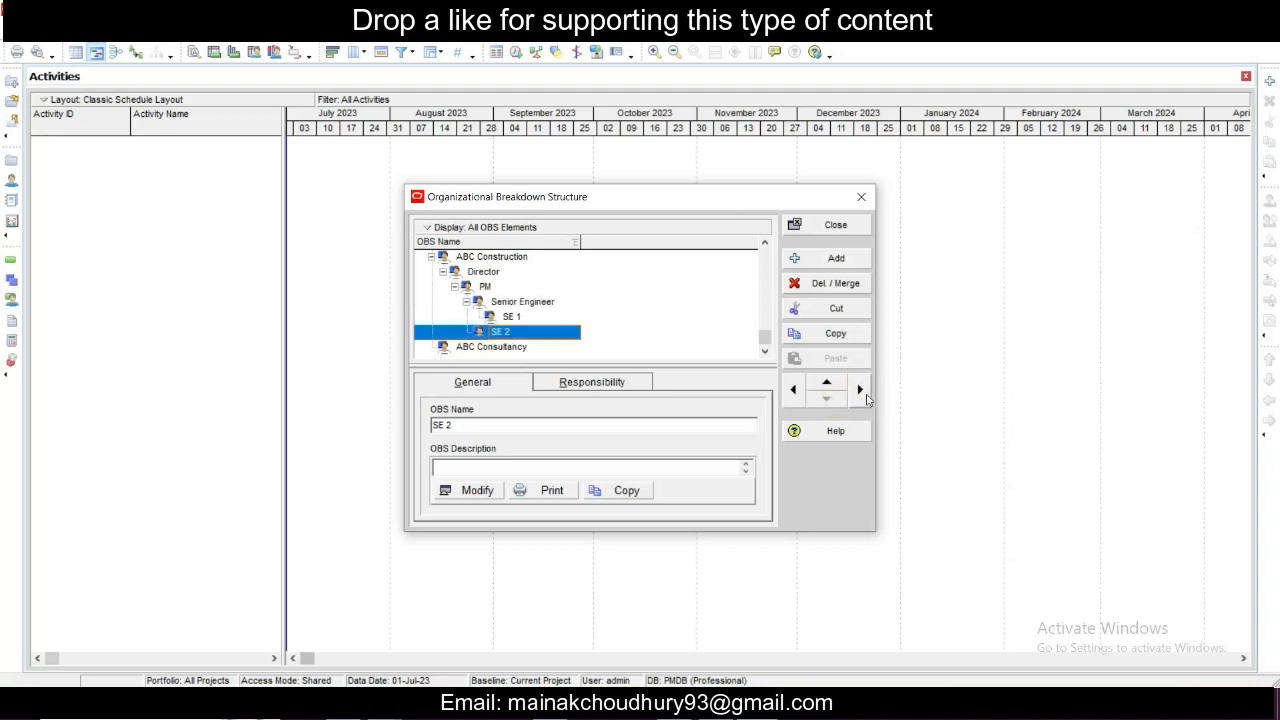
click(863, 392)
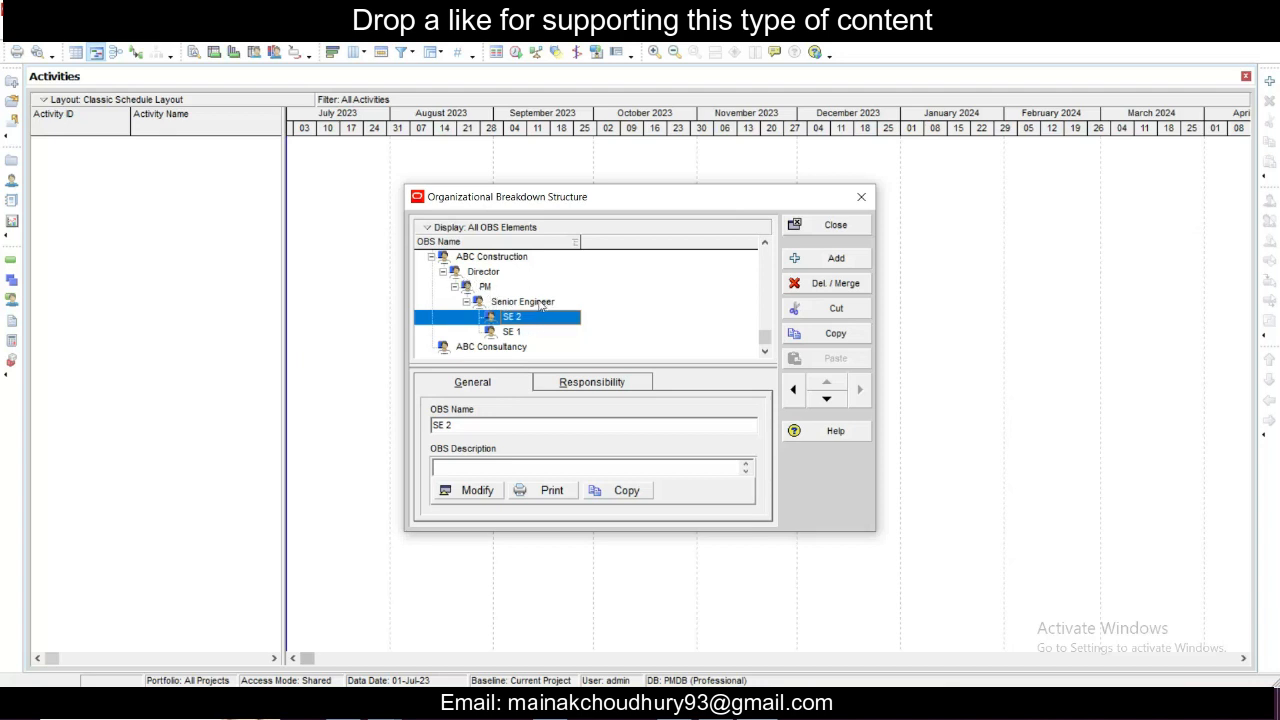
click(525, 331)
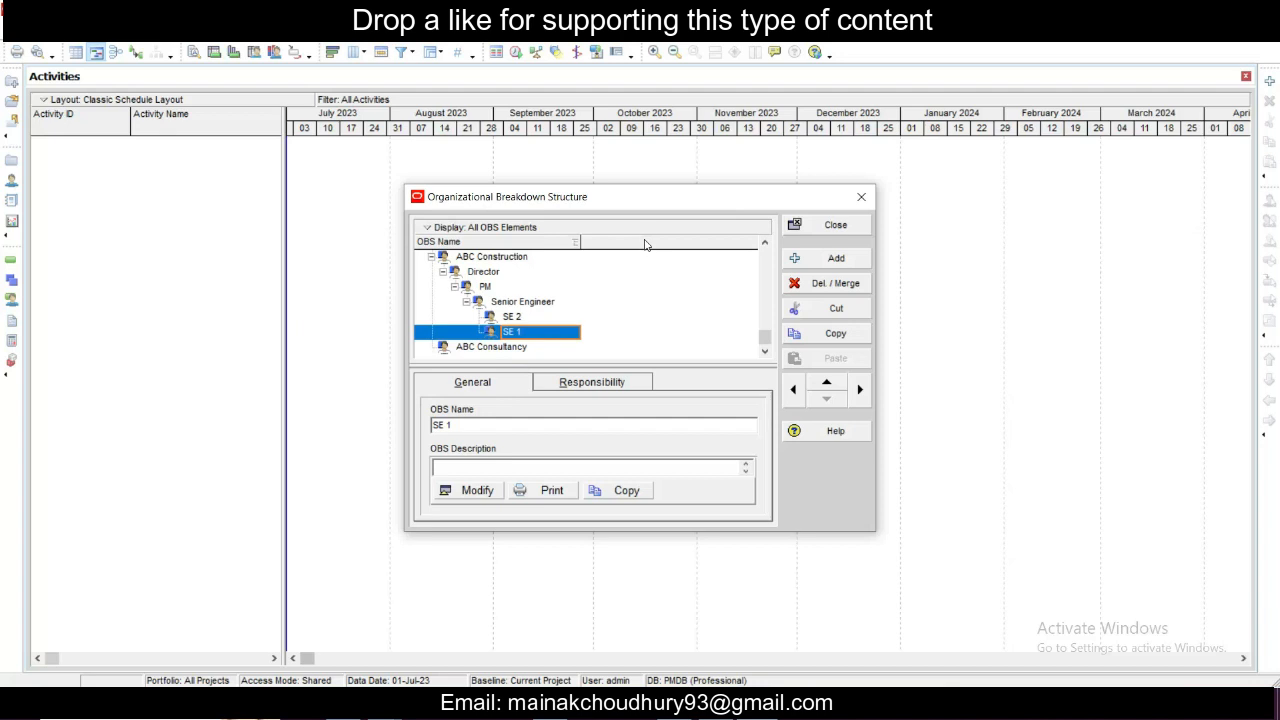
- Display the organizational breakdown structure as a chart and examine the branches below ABC Group
scroll(545, 269, up, 1)
scroll(545, 276, down, 1)
scroll(540, 280, up, 1)
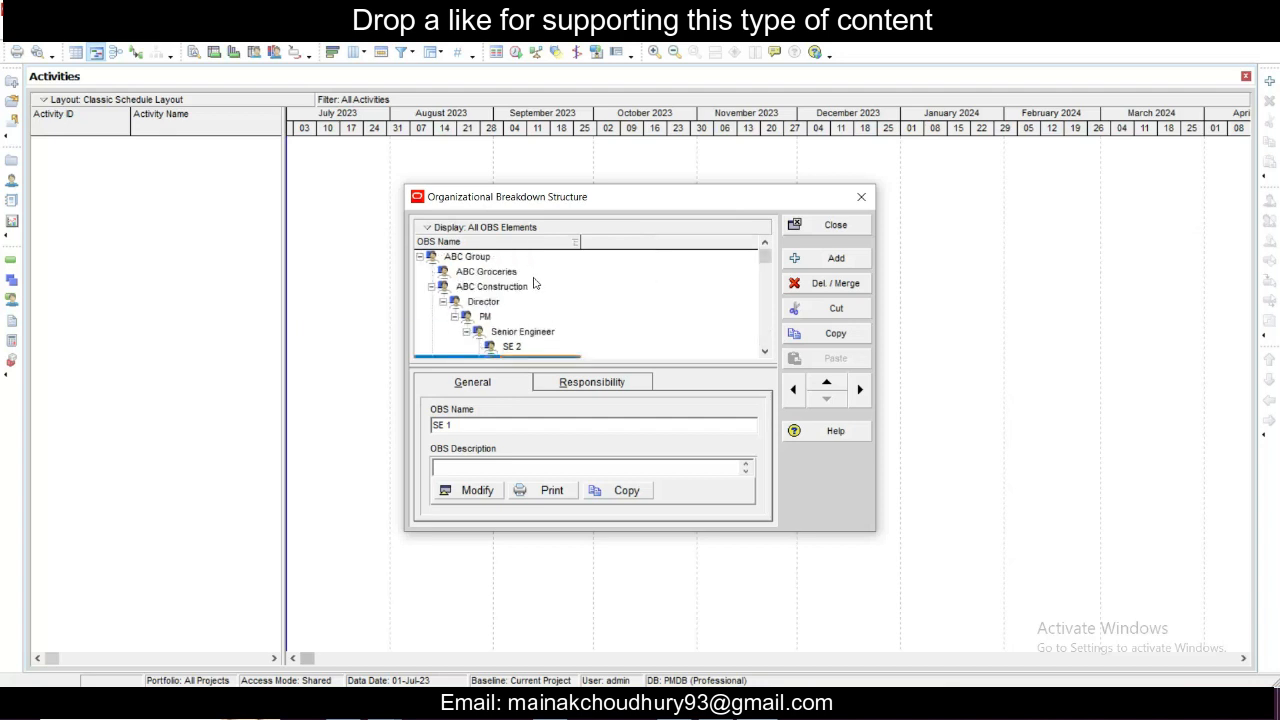
right_click(490, 287)
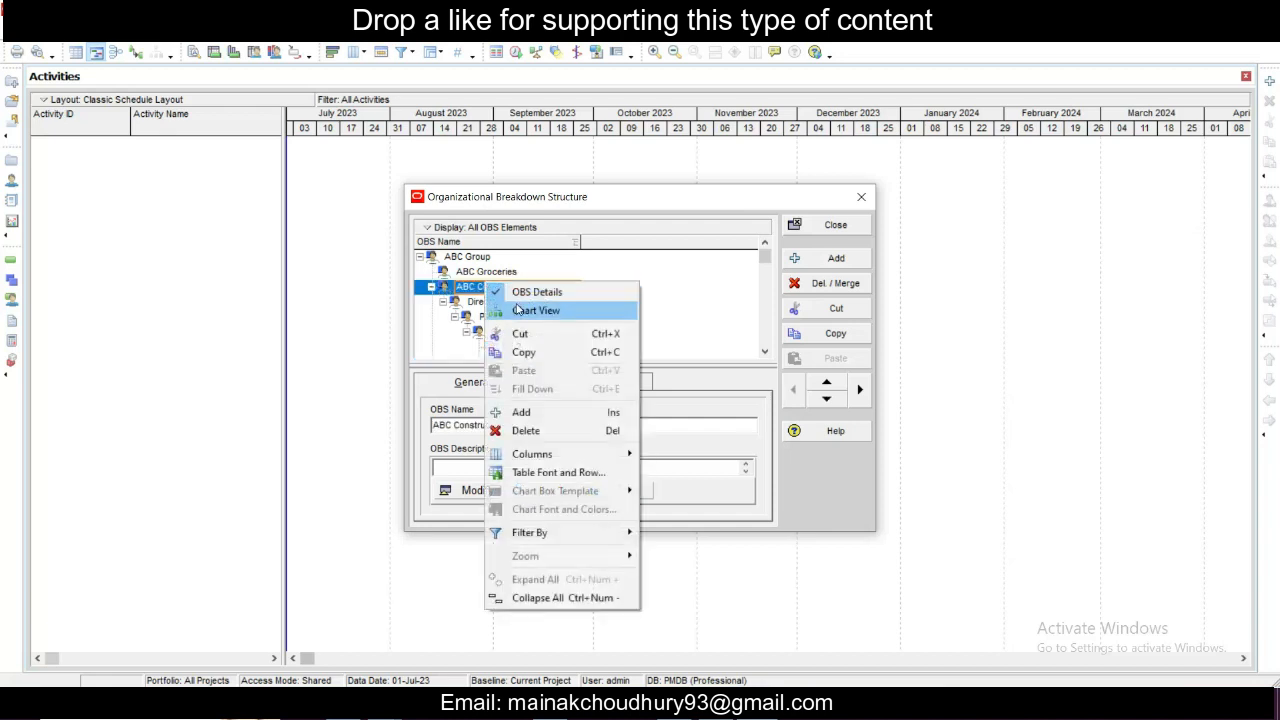
click(517, 310)
scroll(616, 294, down, 1)
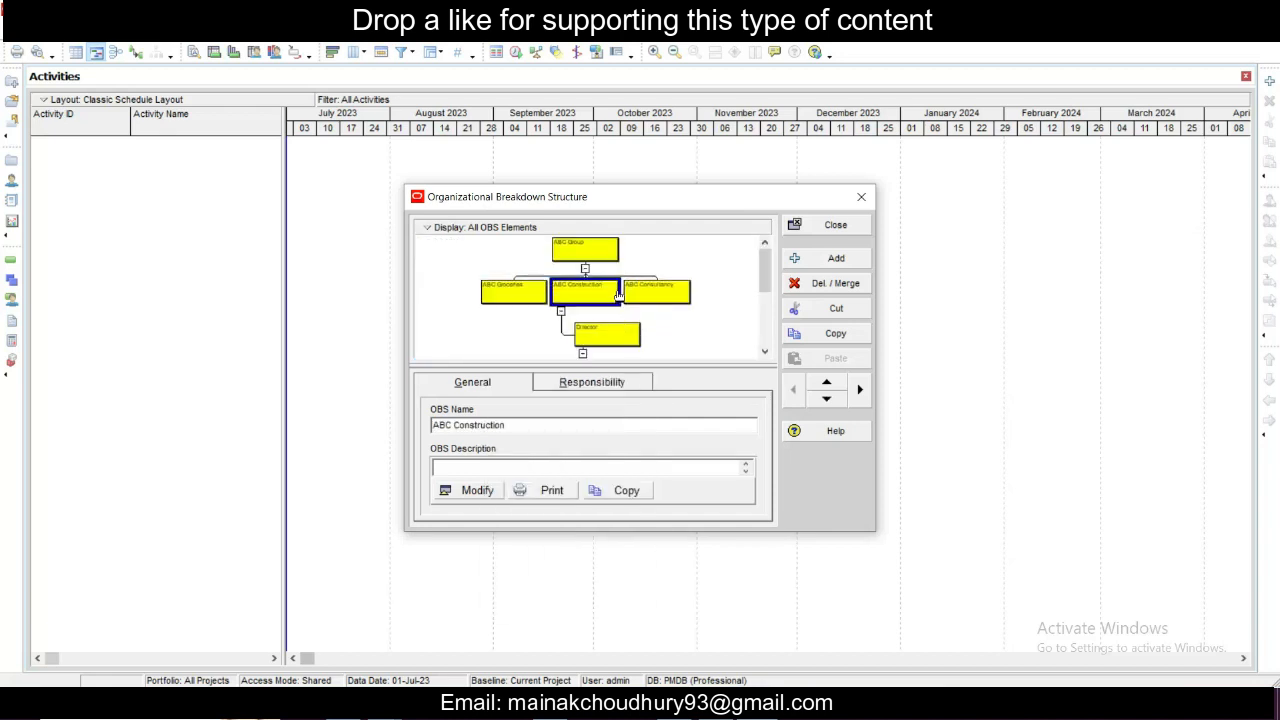
click(672, 316)
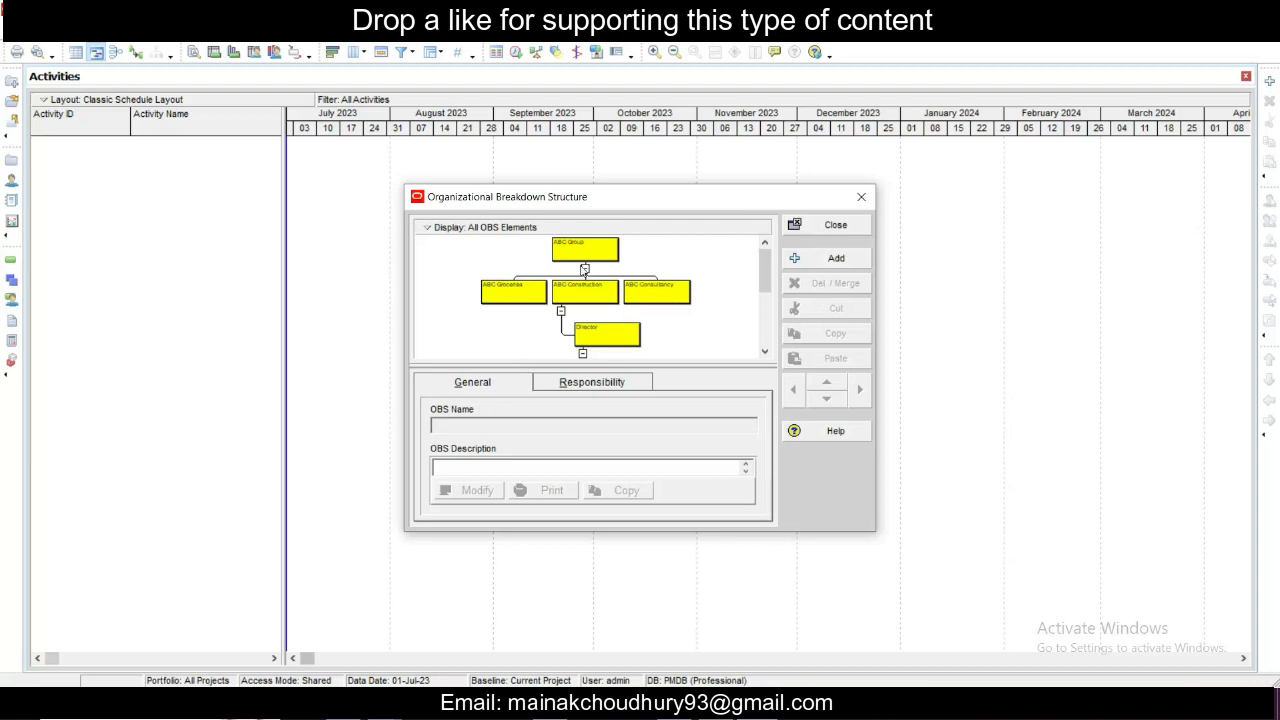
- Collapse and re-expand ABC Group in the chart, review the hierarchy down to SE 1, and close the OBS dialog
click(587, 268)
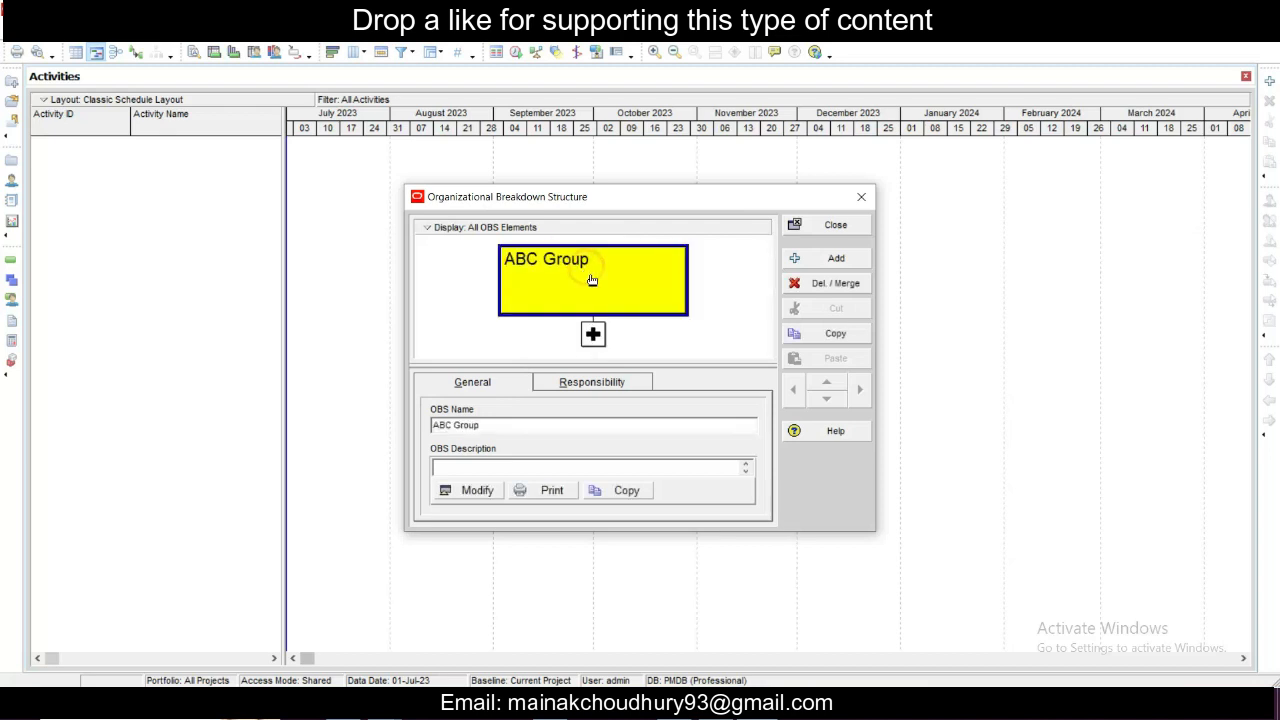
click(593, 334)
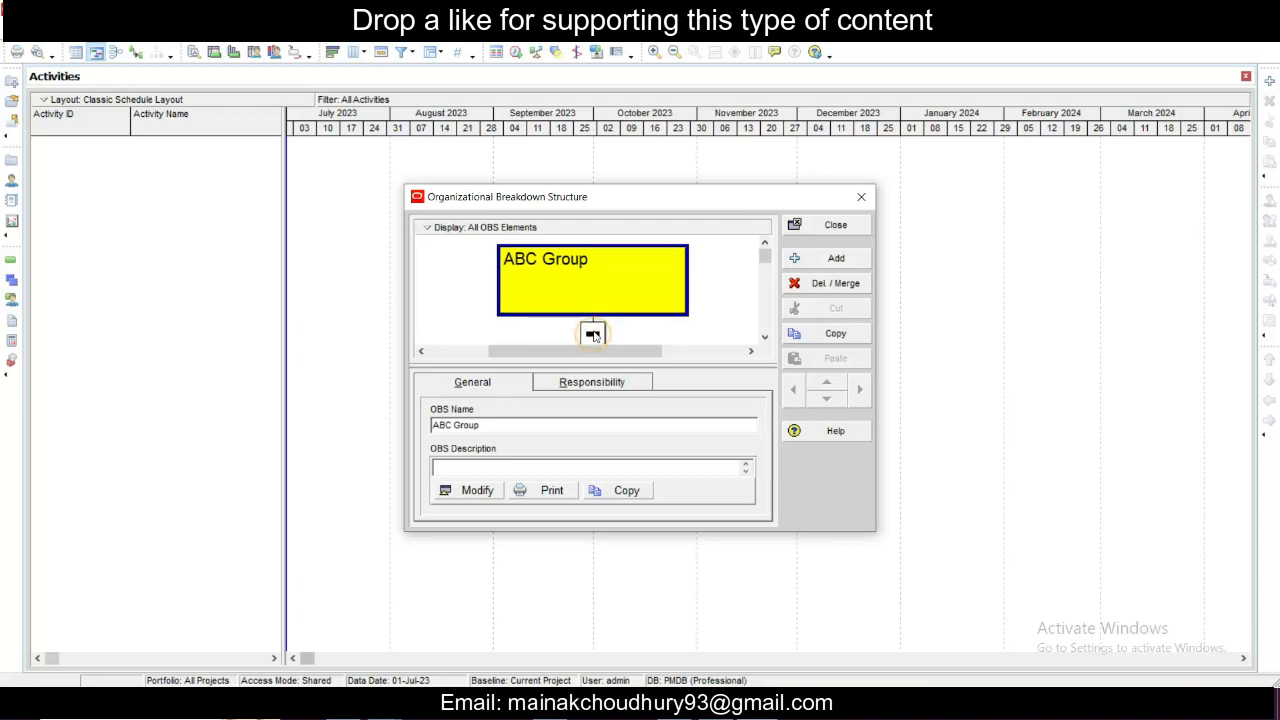
drag(560, 353, 663, 370)
scroll(612, 335, down, 2)
scroll(610, 334, down, 2)
scroll(639, 324, down, 4)
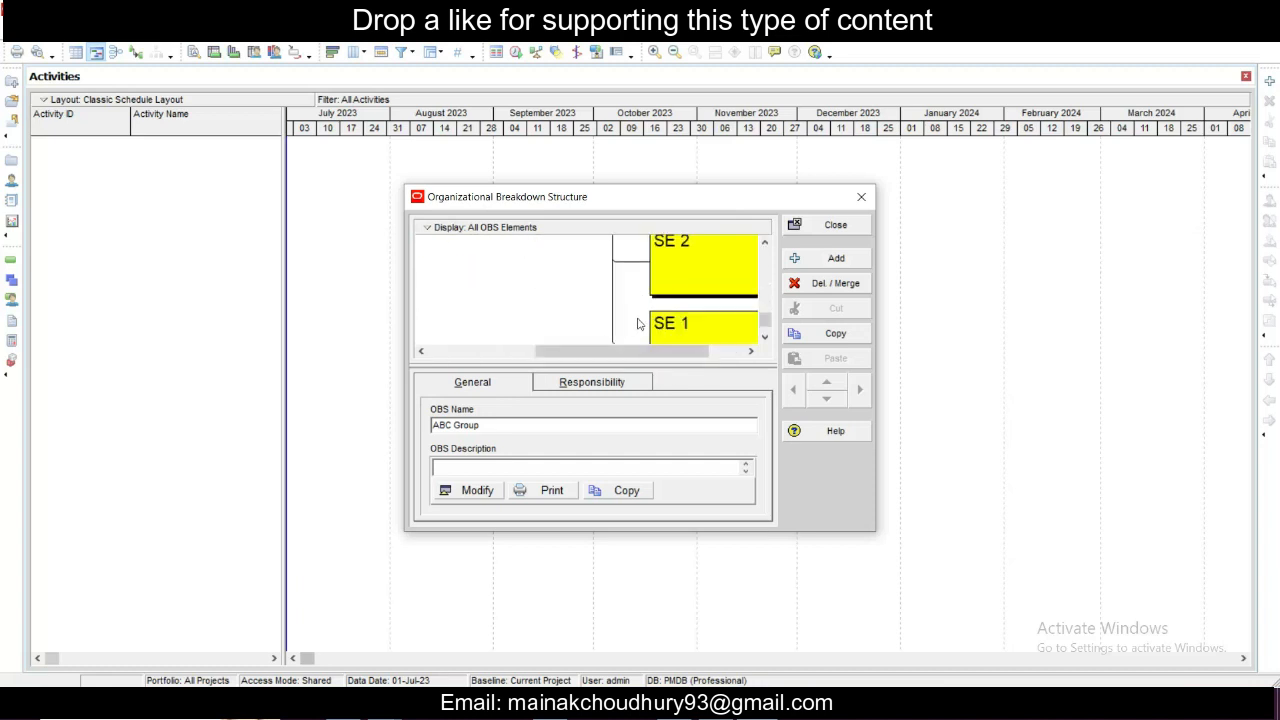
click(831, 229)
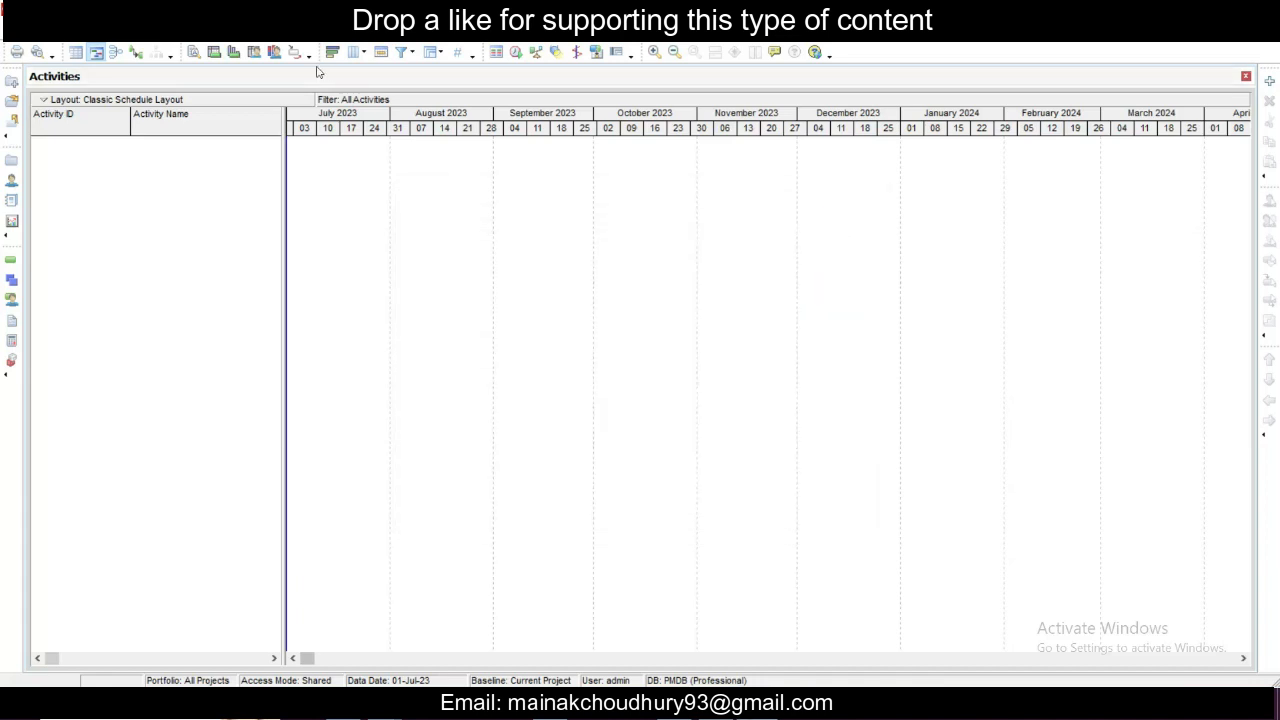
- Open the Enterprise Project Structure and delete the existing Enterprise element with all its child elements
click(175, 32)
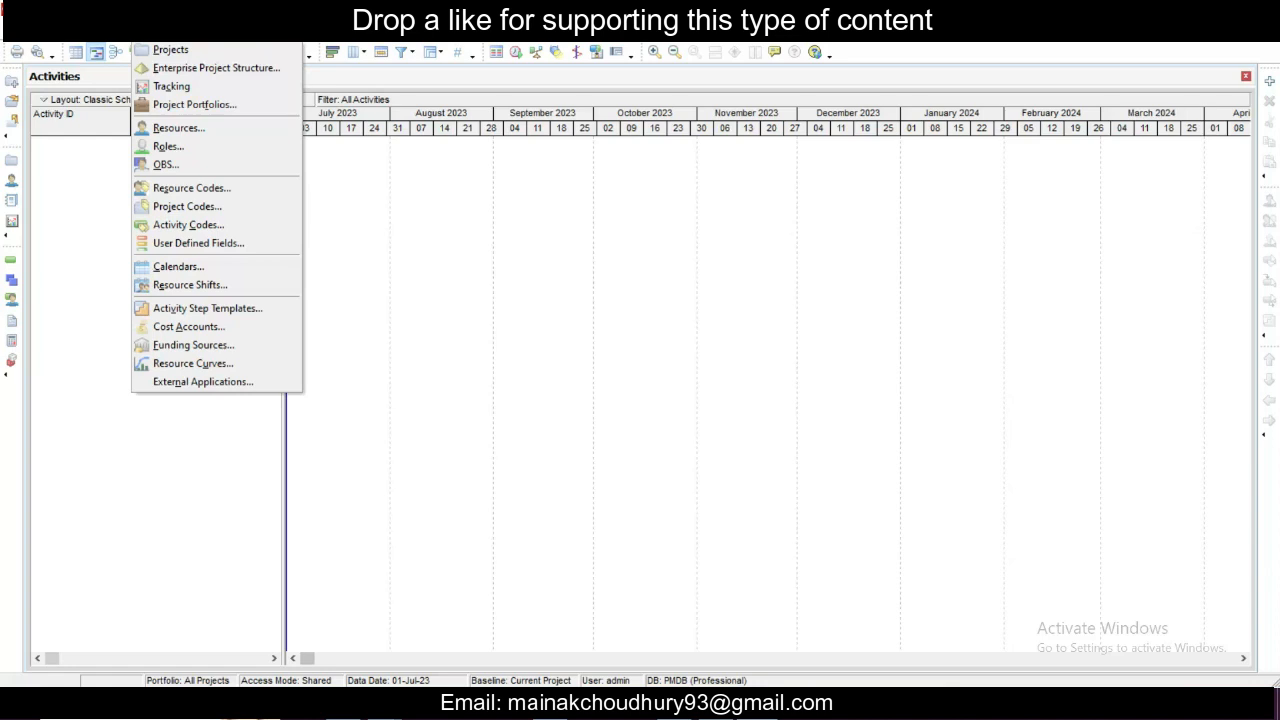
click(175, 67)
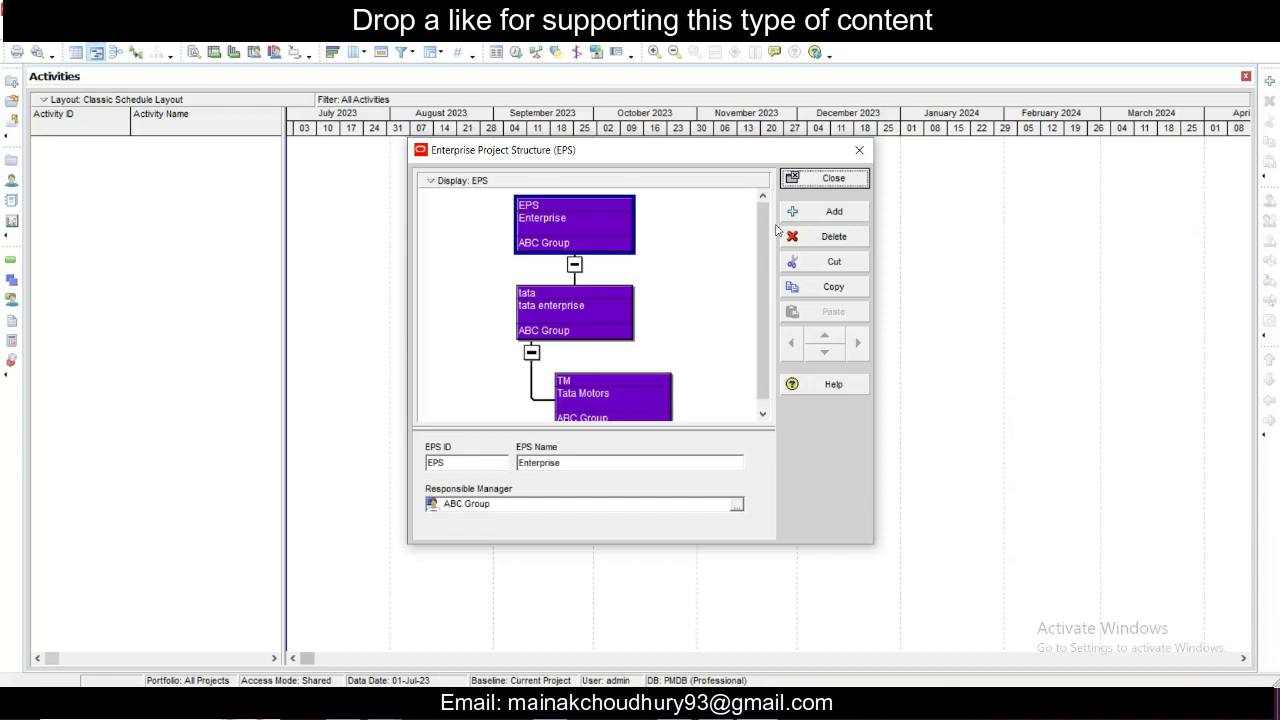
click(835, 237)
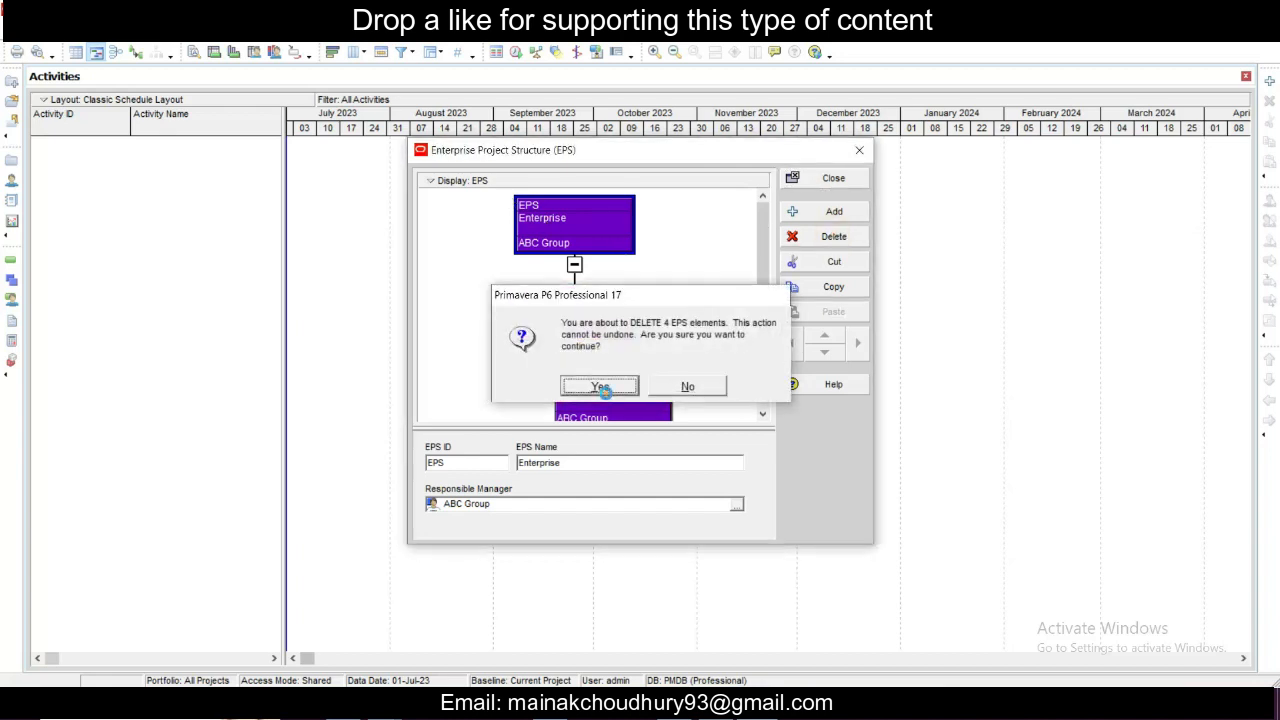
click(604, 384)
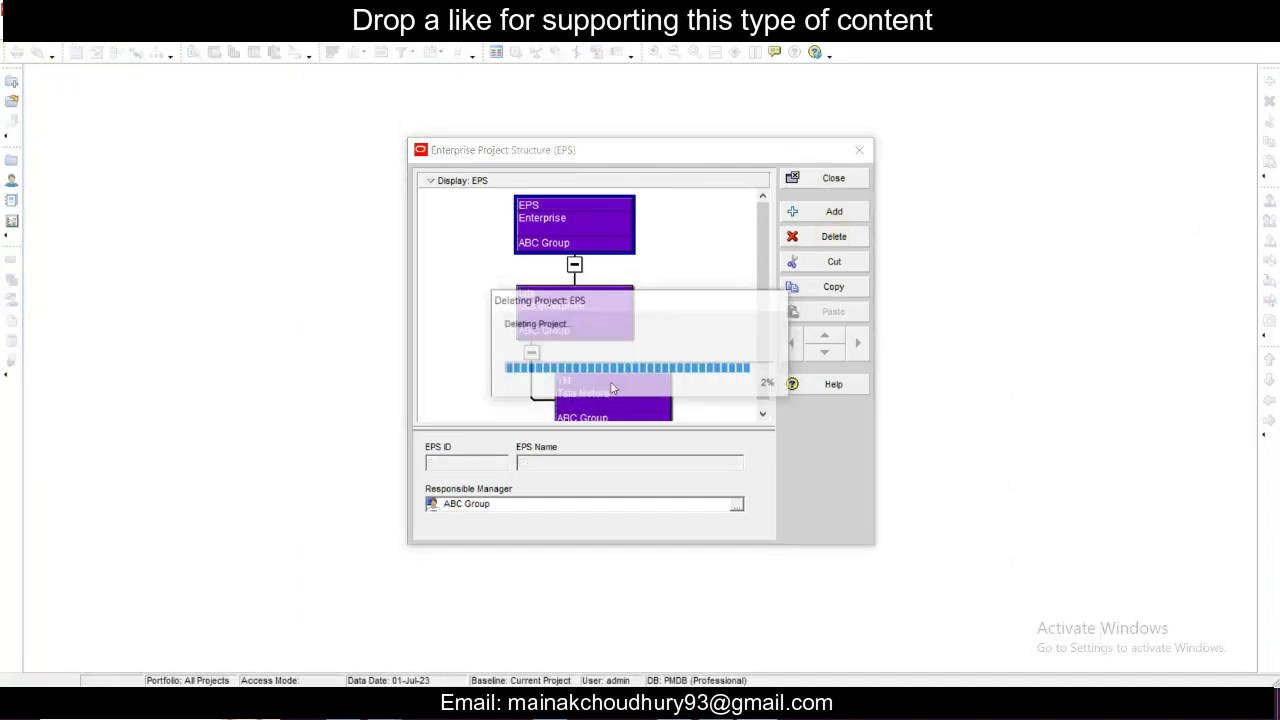
- Add a new top-level EPS element and display the structure as a table
click(815, 212)
click(531, 213)
right_click(672, 276)
click(699, 304)
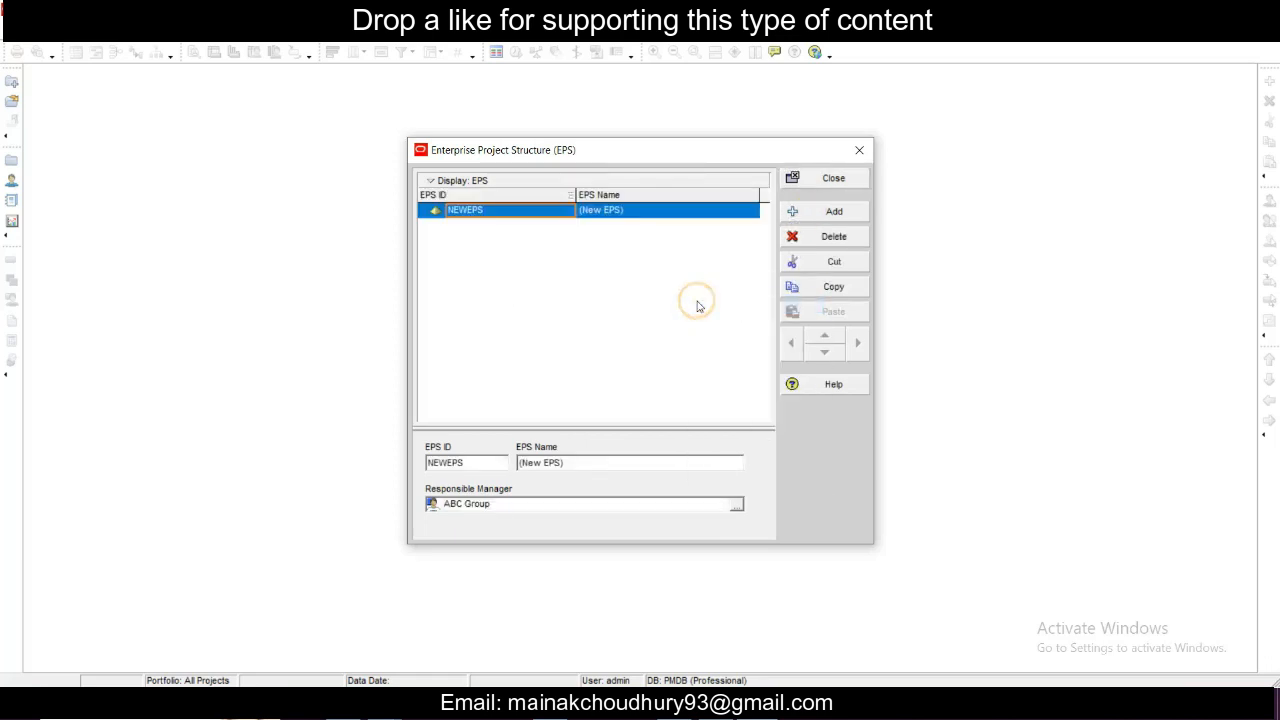
- Set the new top-level EPS element's ID to AB
click(505, 211)
drag(505, 211, 405, 209)
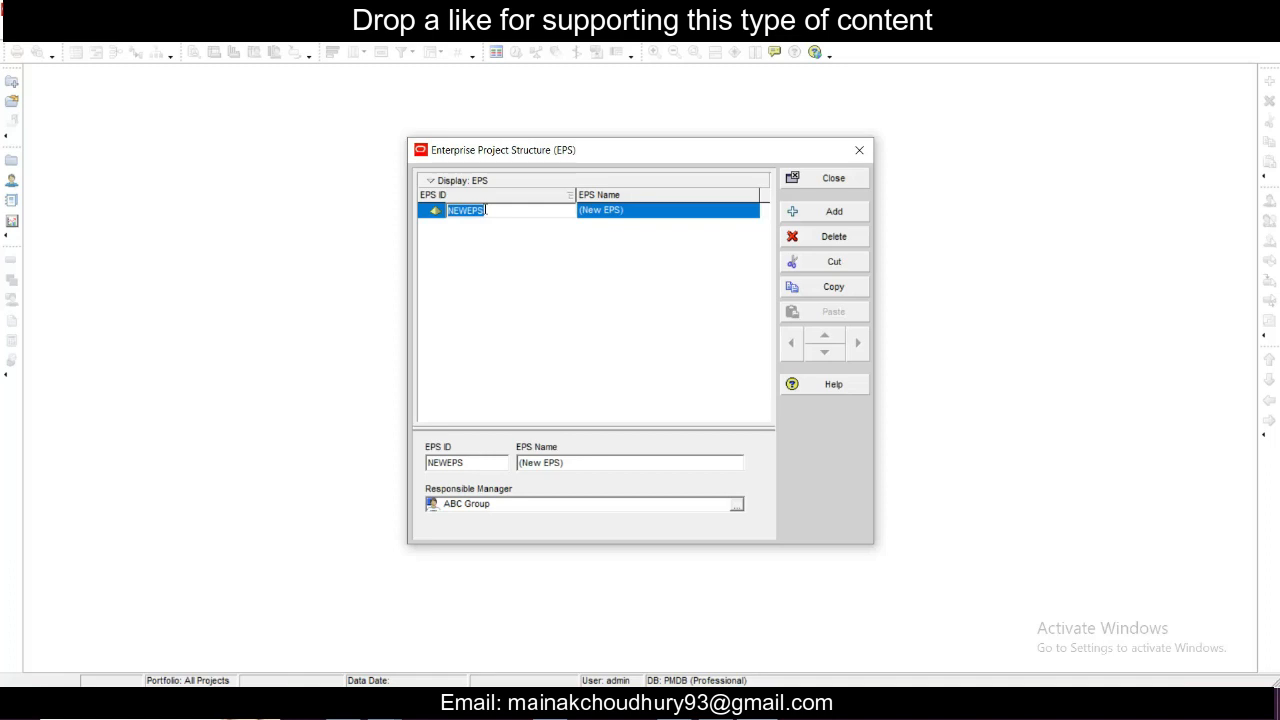
text(AB)
double_click(516, 213)
text(A)
- Set the EPS name of element AB to ABC Group
click(648, 213)
right_click(641, 214)
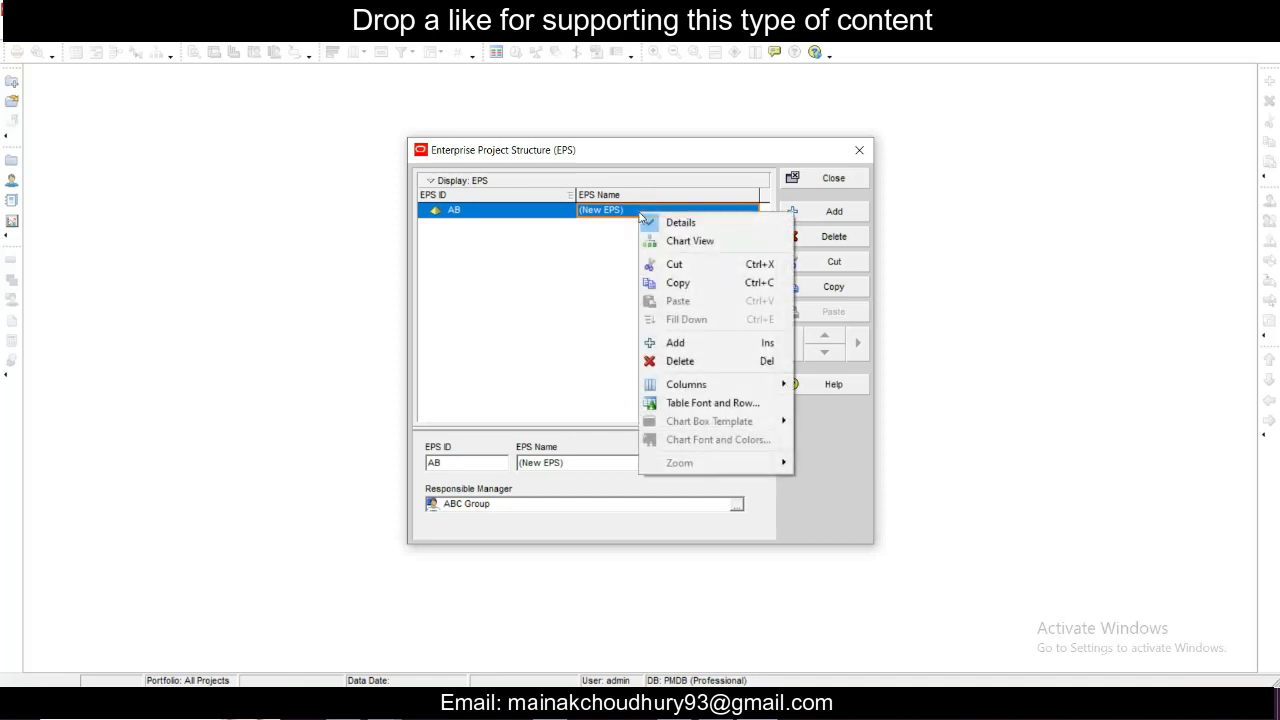
key(Escape)
click(623, 210)
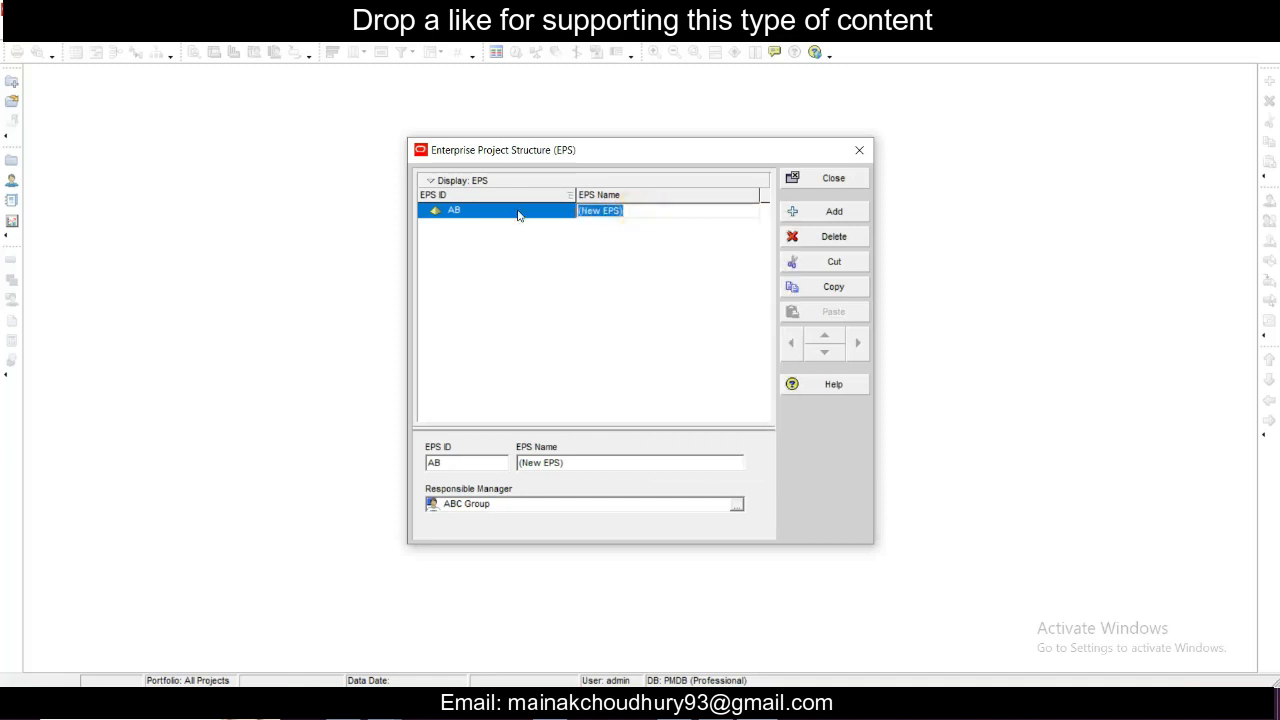
text(ABC Group)
click(666, 212)
click(664, 211)
click(558, 212)
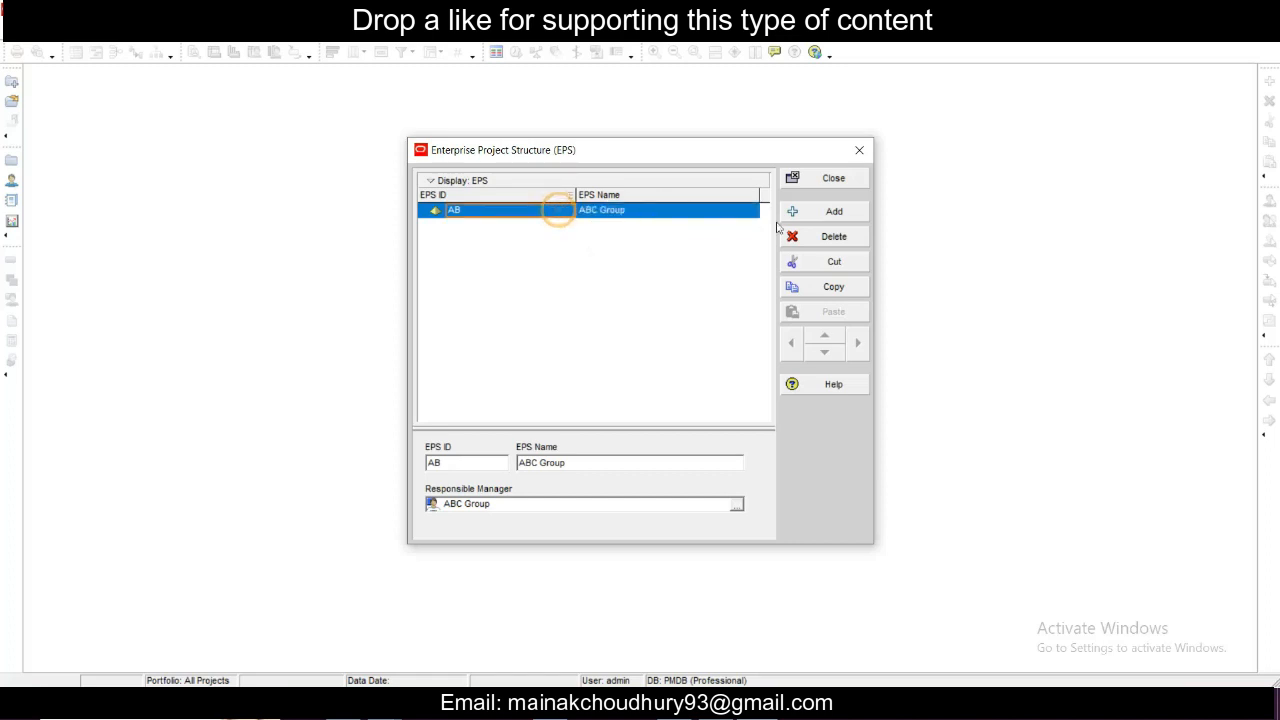
- Add a child EPS element under ABC Group with ID P1 and name Commercial Building
click(822, 212)
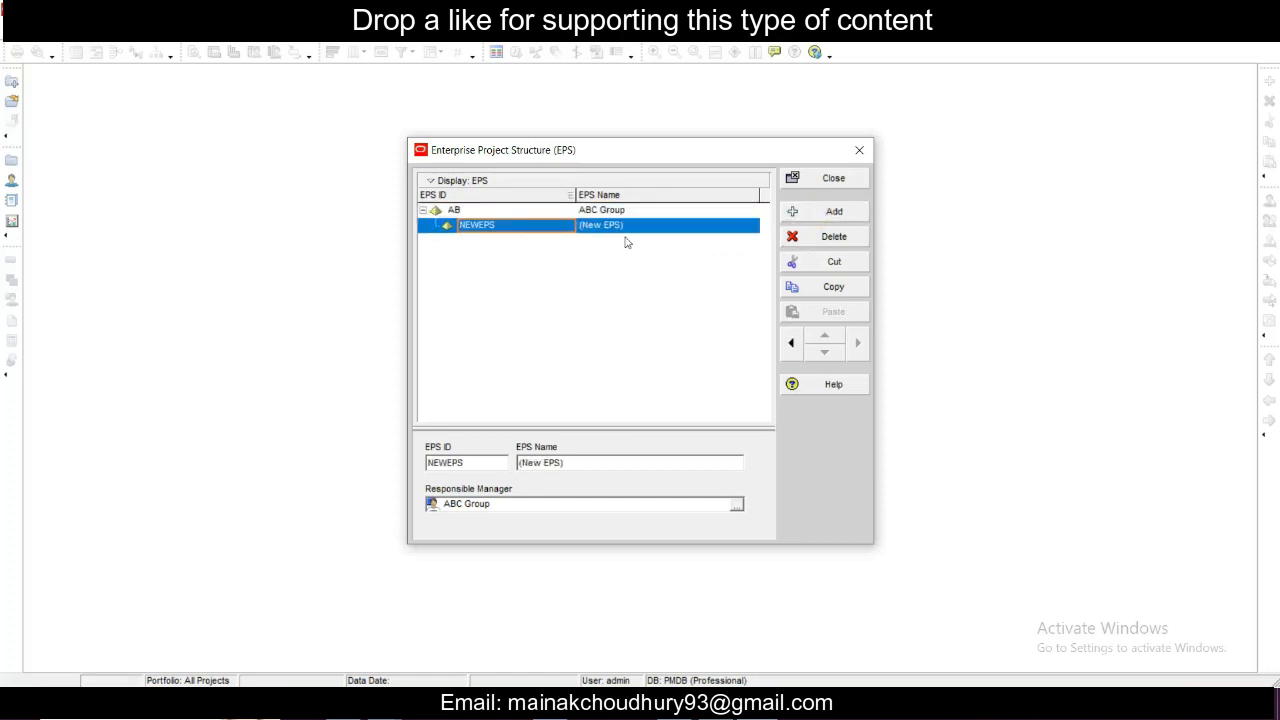
double_click(487, 225)
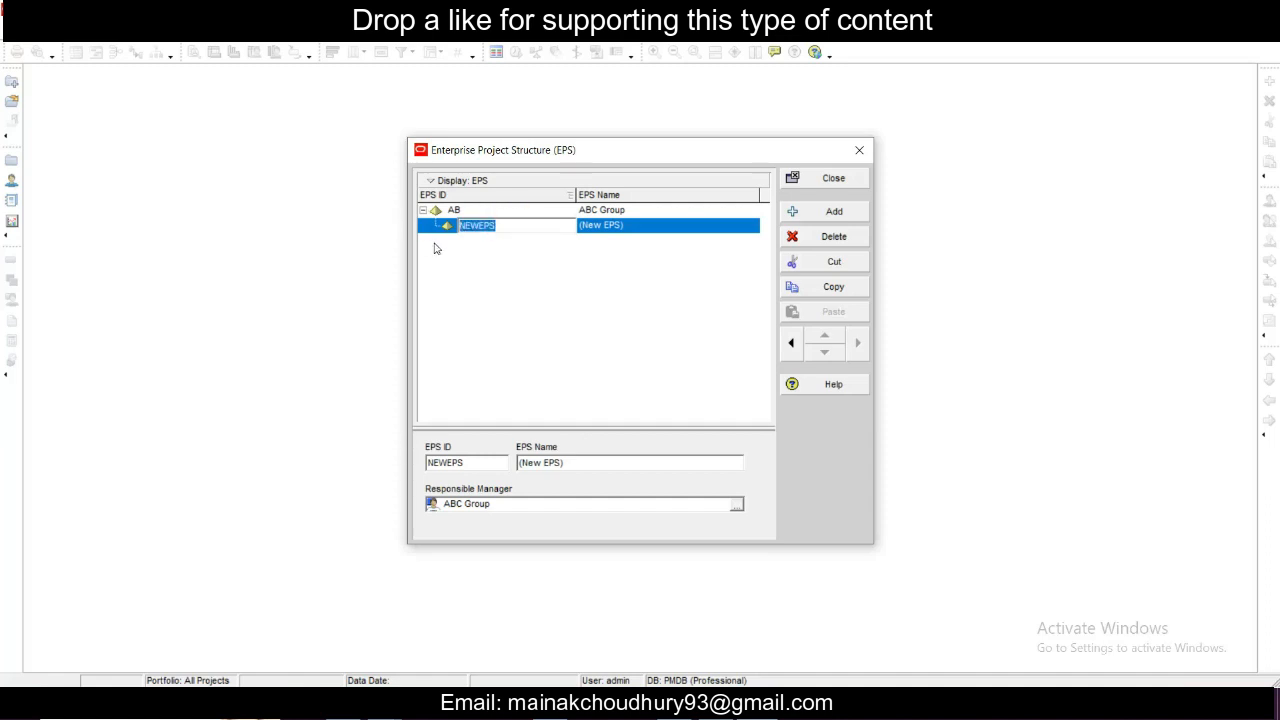
text(P1)
click(608, 233)
click(613, 229)
drag(641, 226, 477, 222)
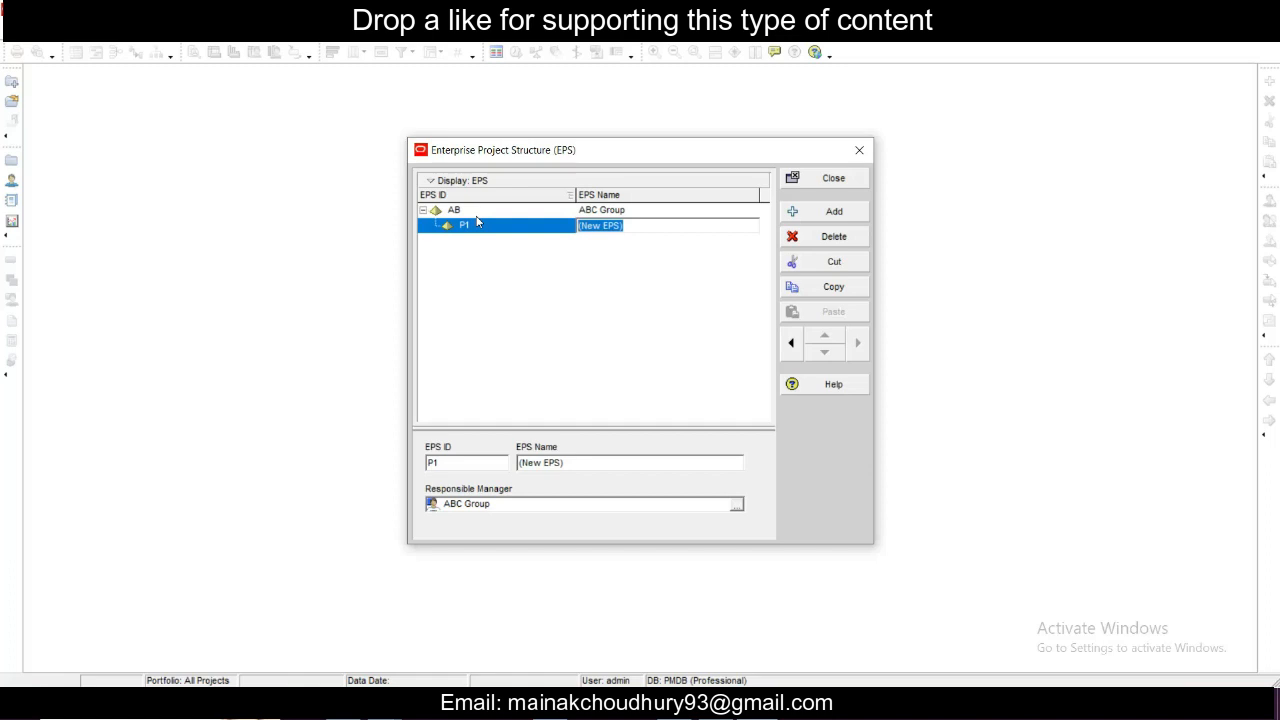
text(Co)
- Assign PM as the responsible manager of Commercial Building
click(735, 506)
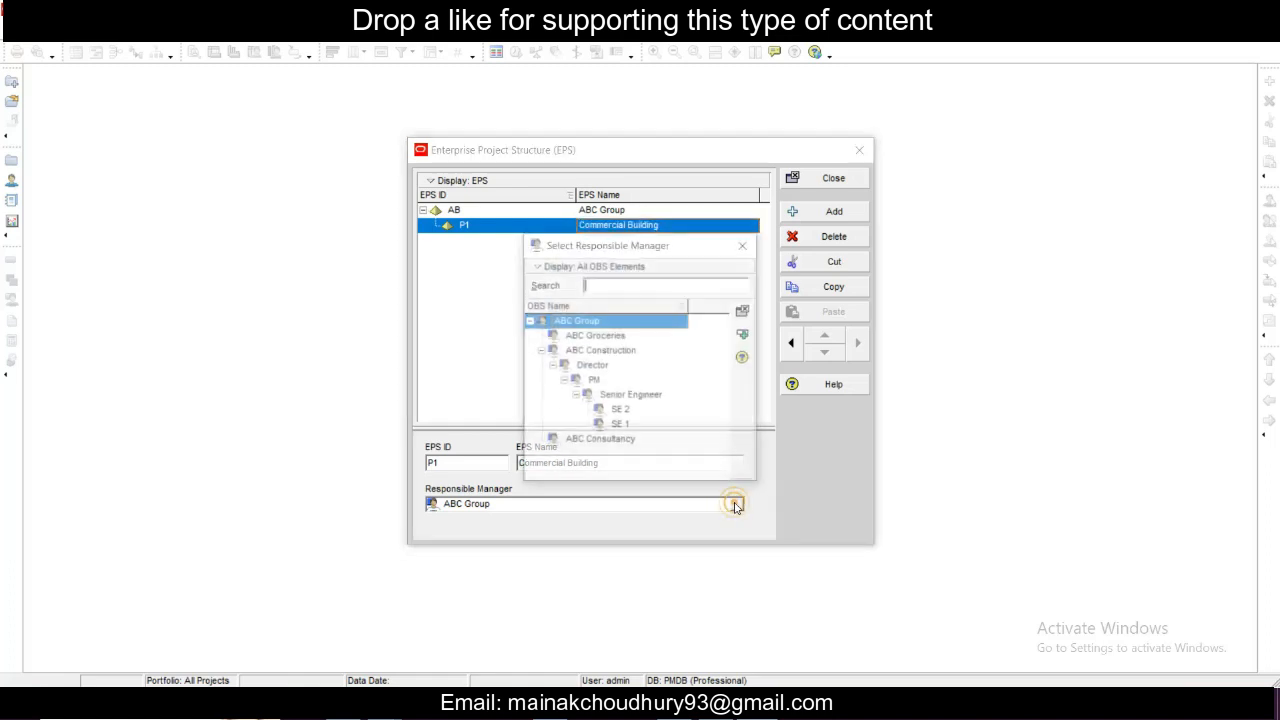
click(596, 384)
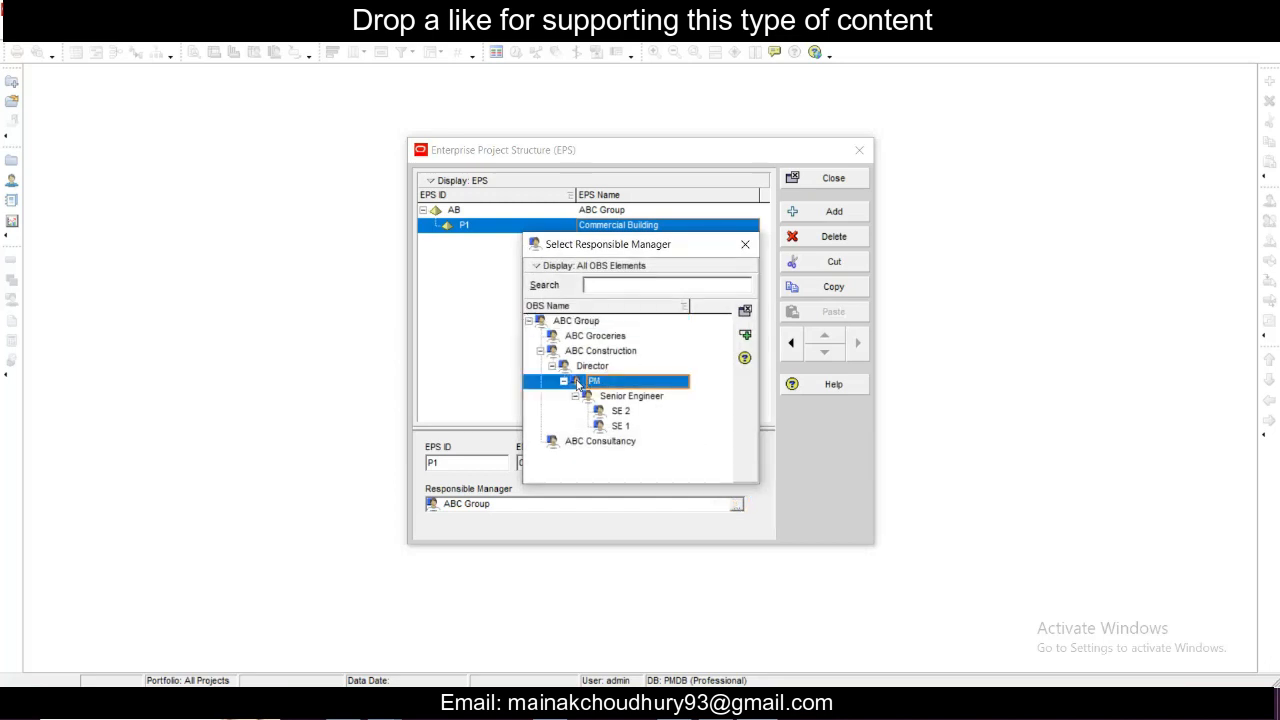
double_click(624, 384)
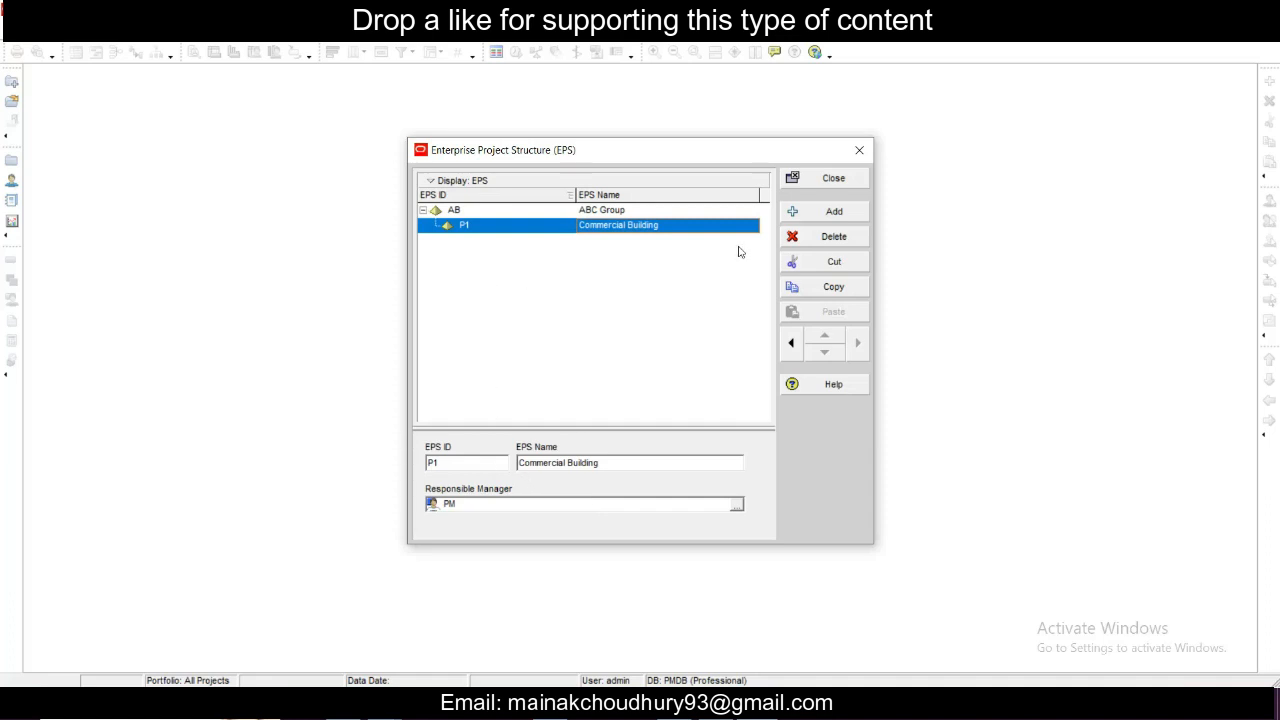
- Inspect the ABC Group and Commercial Building elements in the EPS chart view, and return to the table view
right_click(673, 224)
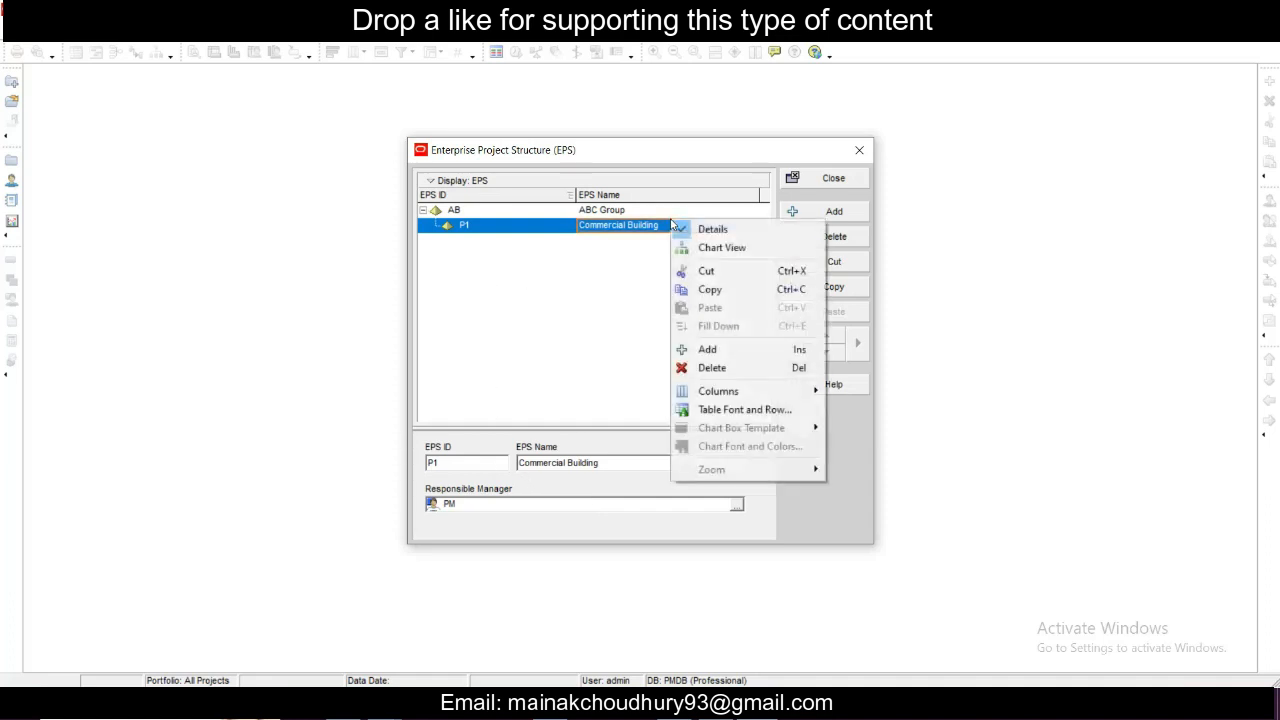
click(705, 250)
scroll(581, 331, up, 1)
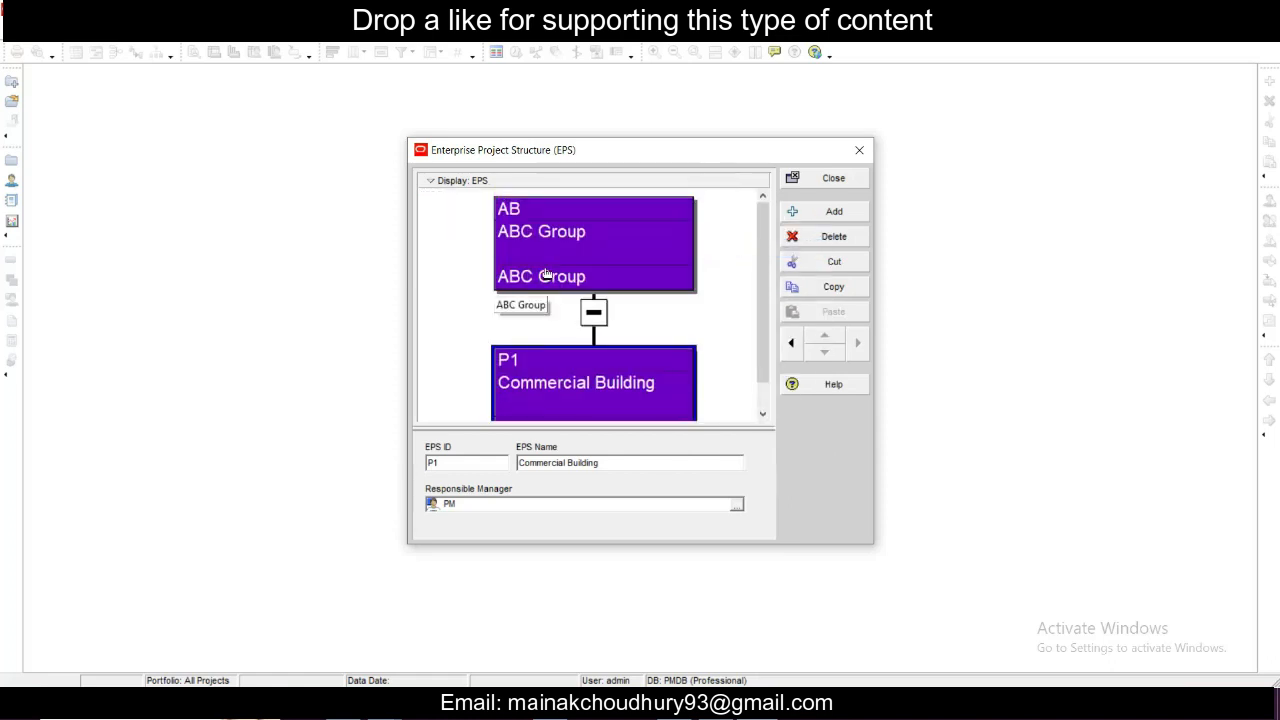
scroll(548, 246, down, 1)
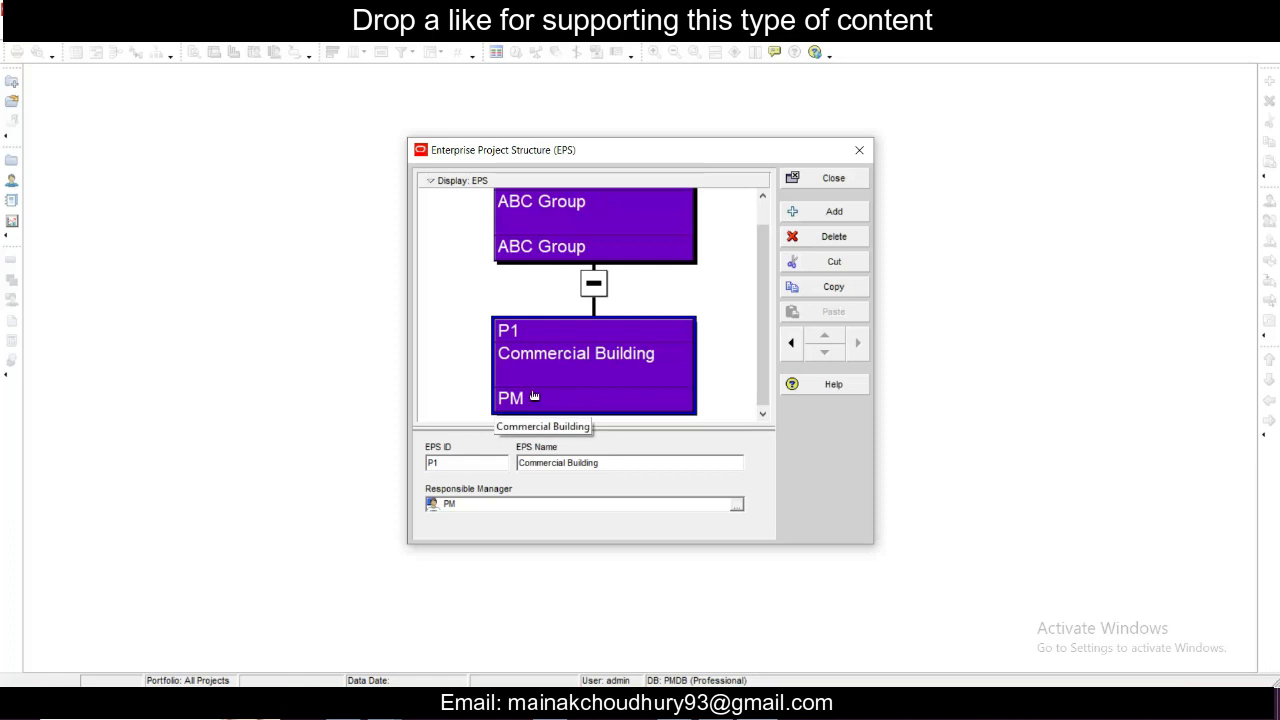
right_click(689, 311)
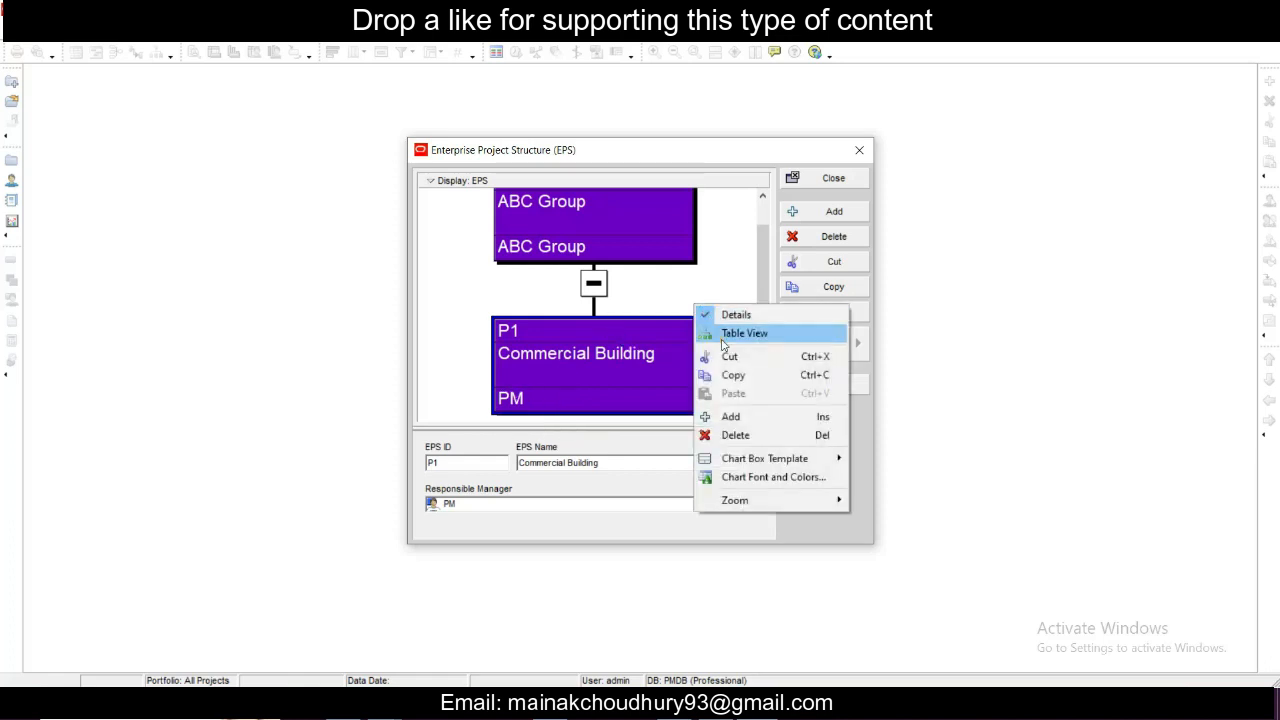
click(724, 336)
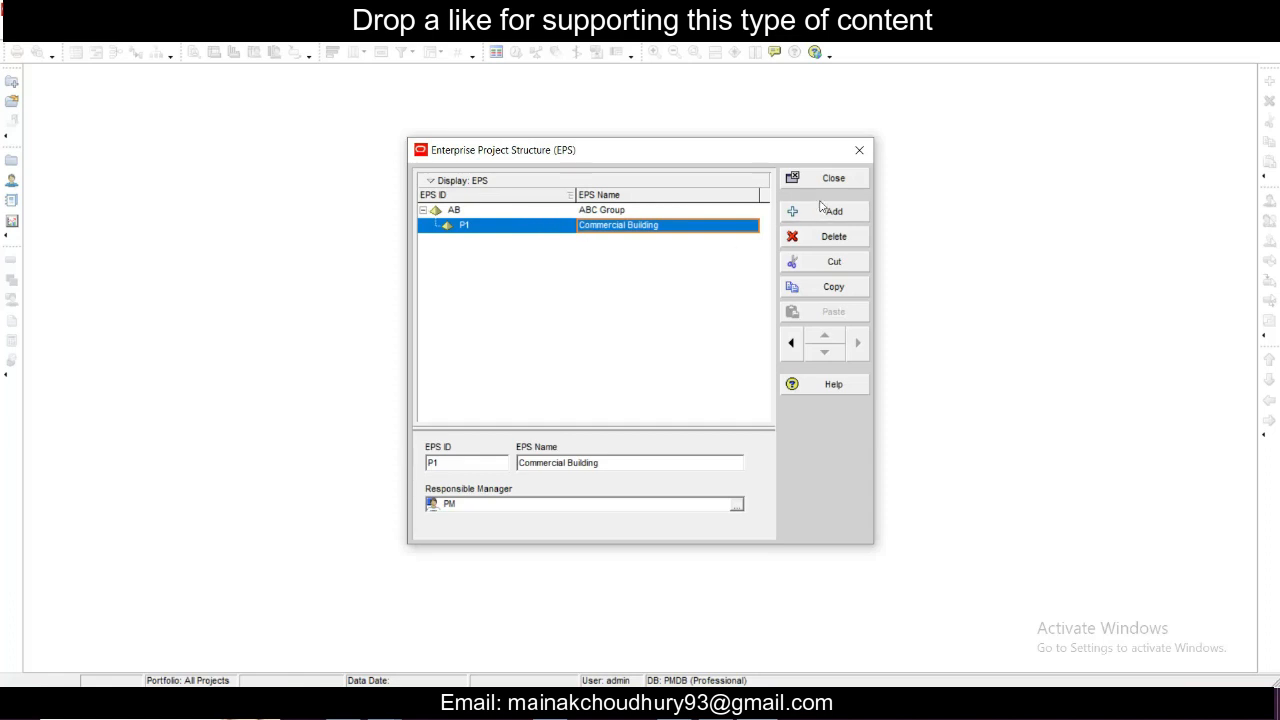
- Add a child EPS element under ABC Group with ID P2 and name Residential Building
click(495, 213)
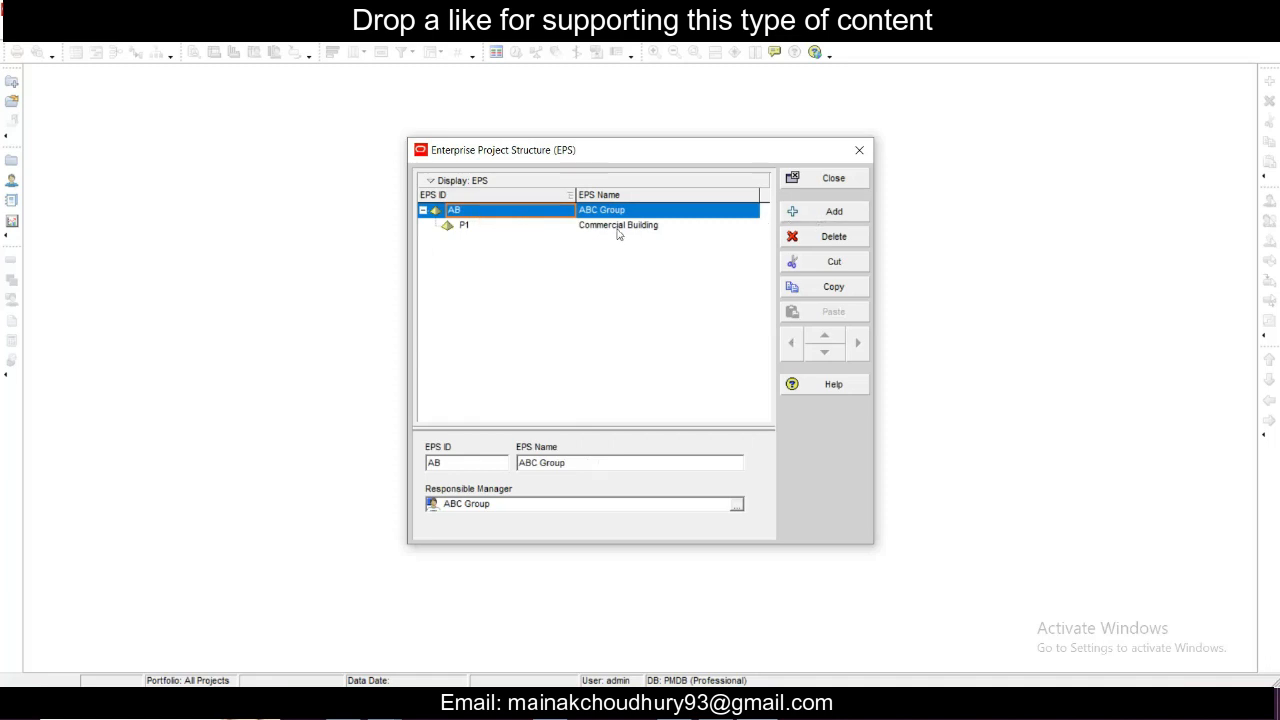
click(830, 211)
click(502, 246)
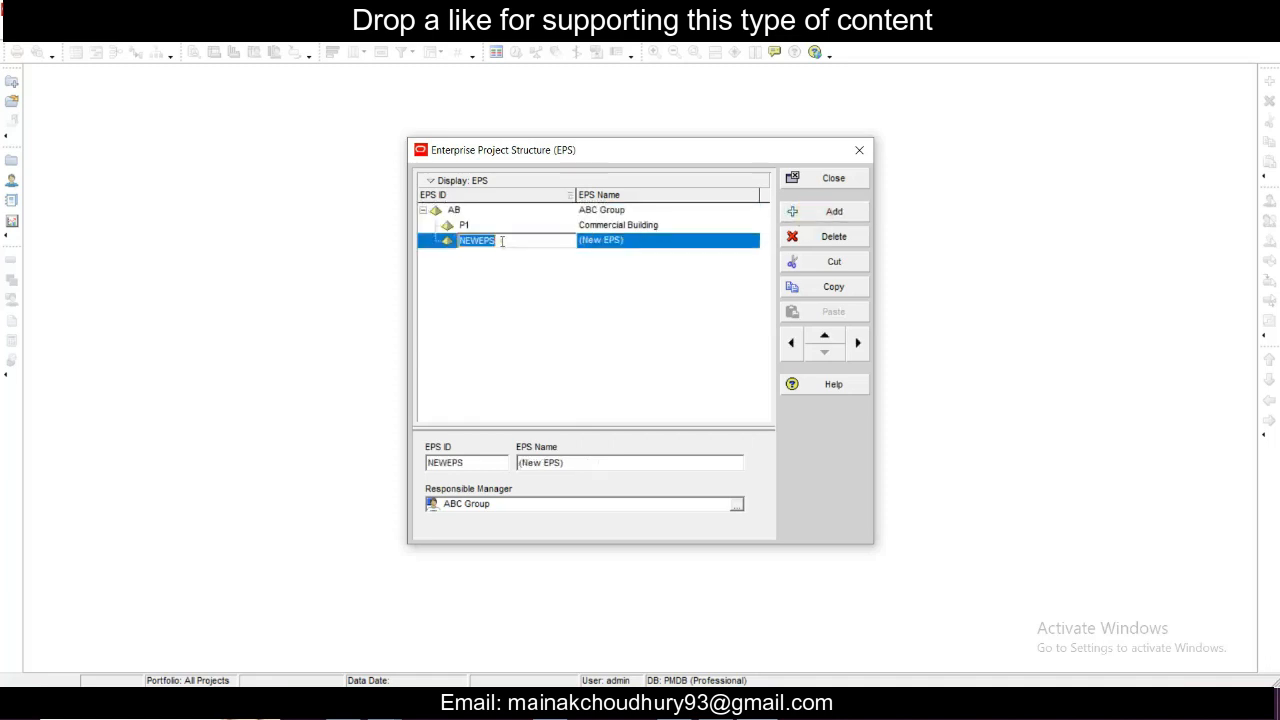
text(P2)
key(Return)
click(631, 240)
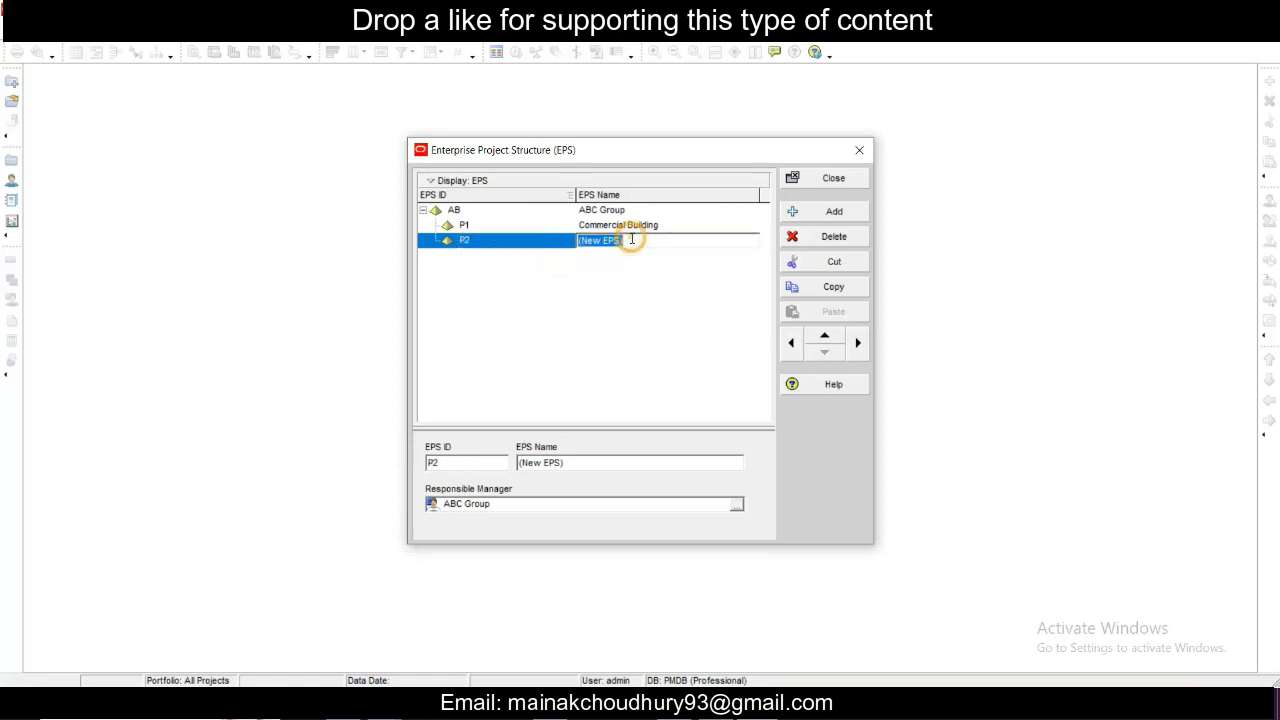
text(Residential Building)
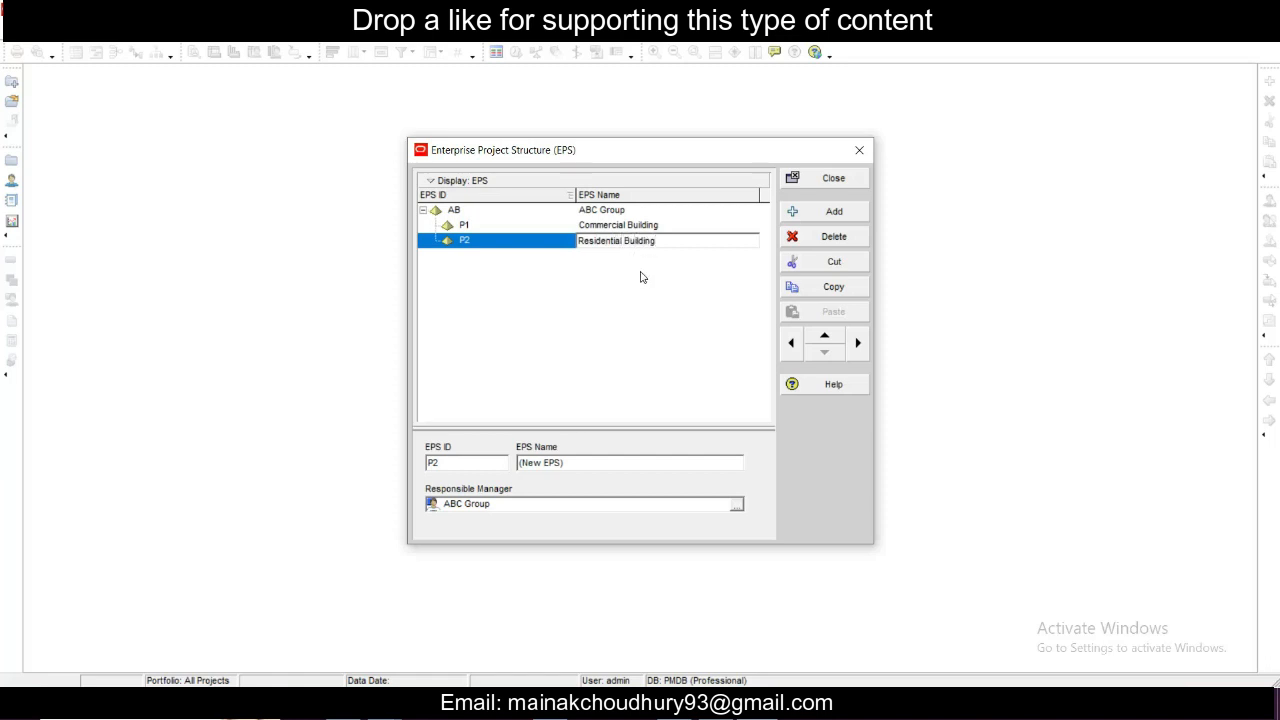
key(Return)
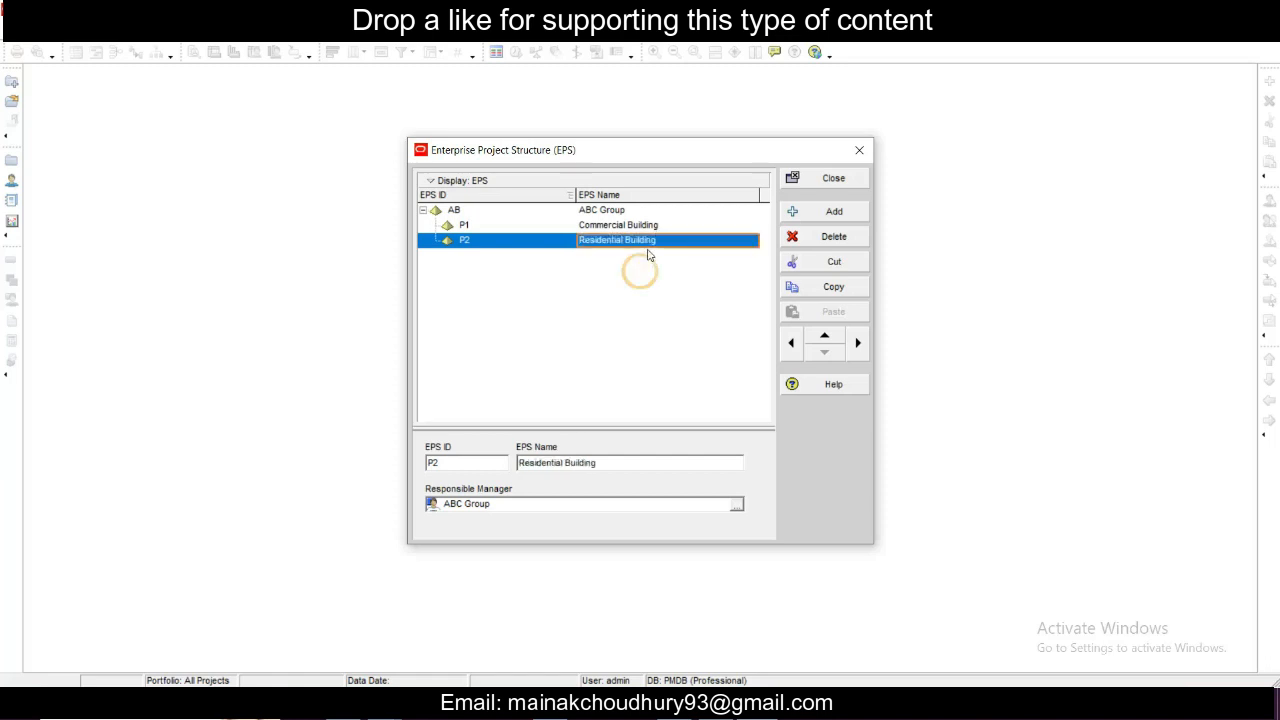
click(738, 503)
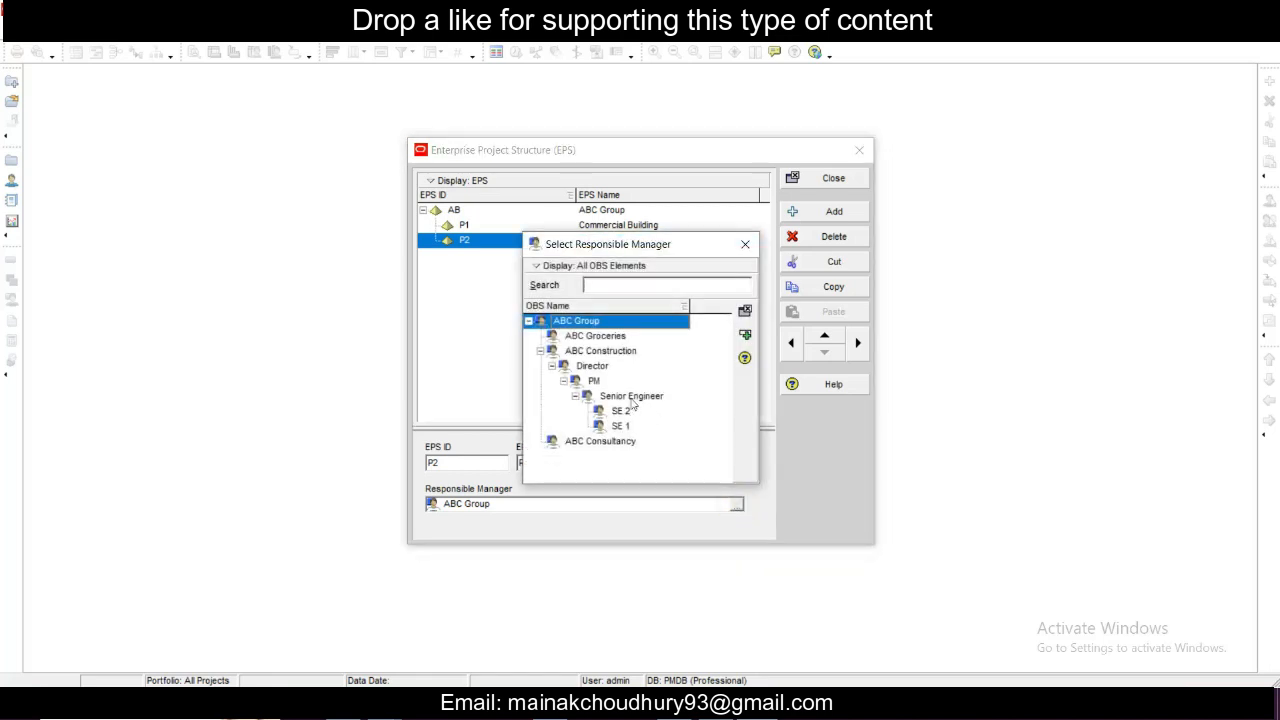
click(634, 398)
click(607, 385)
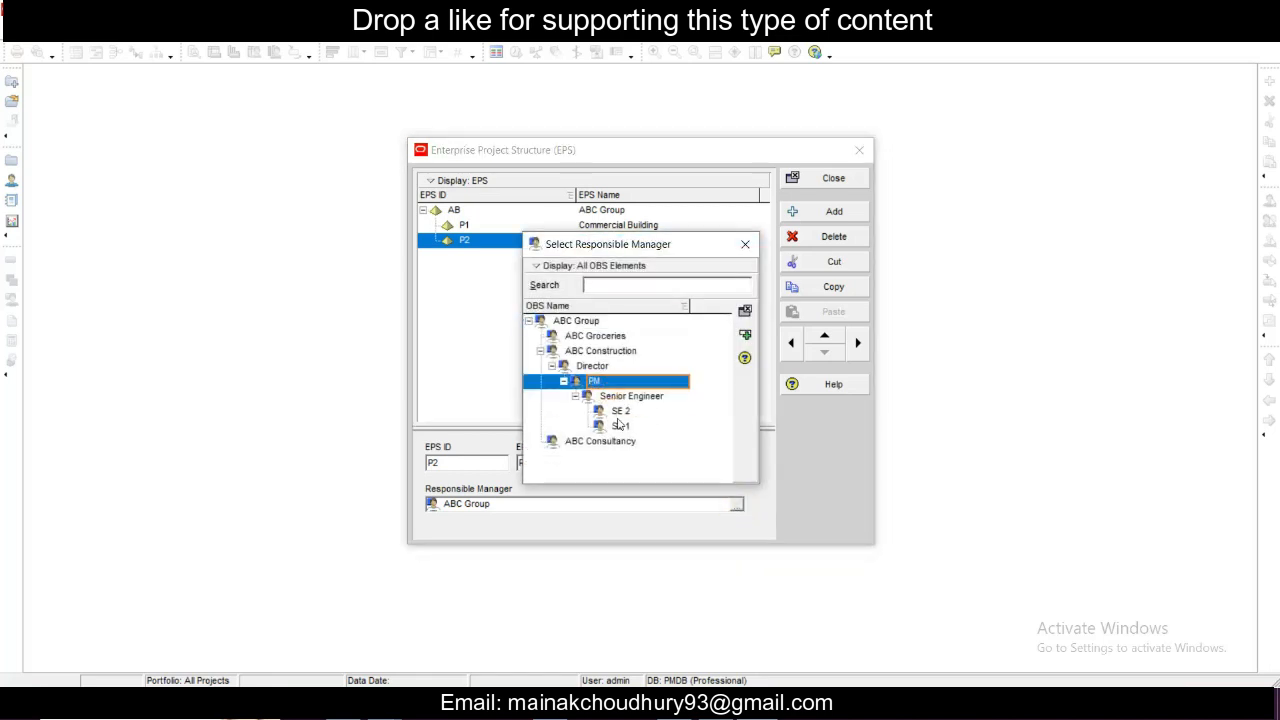
click(745, 244)
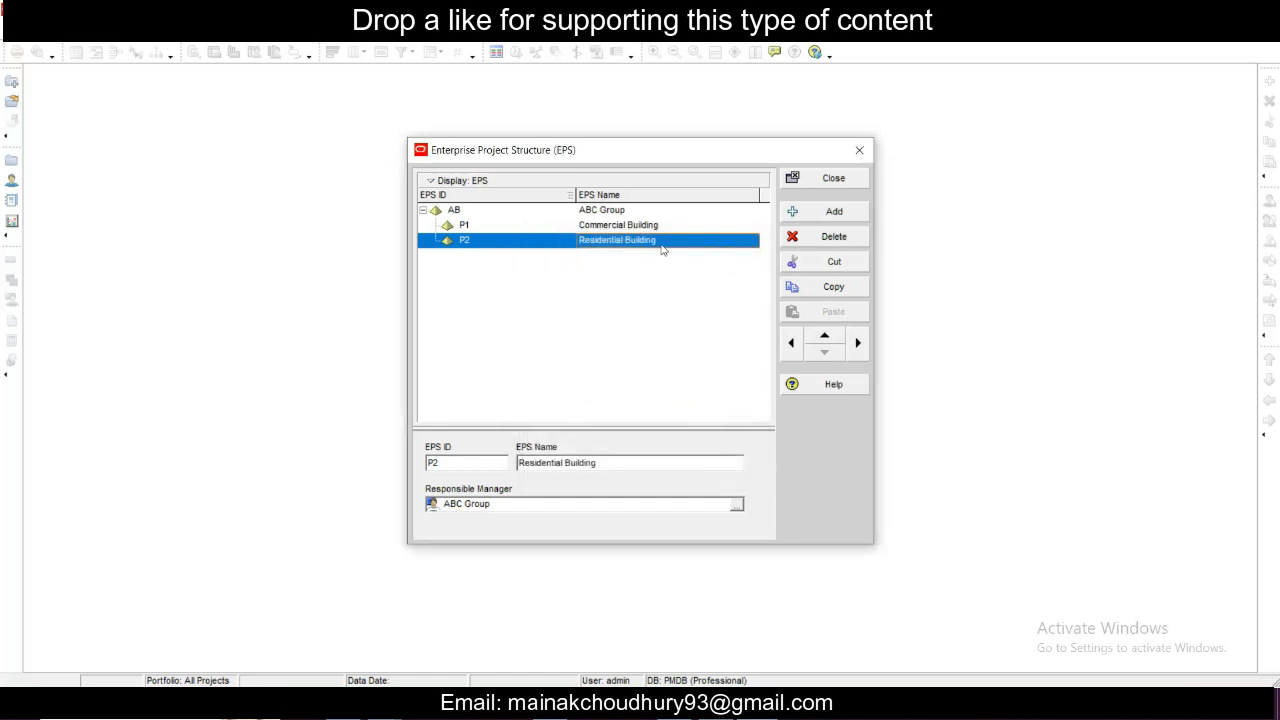
click(651, 242)
drag(676, 245, 570, 243)
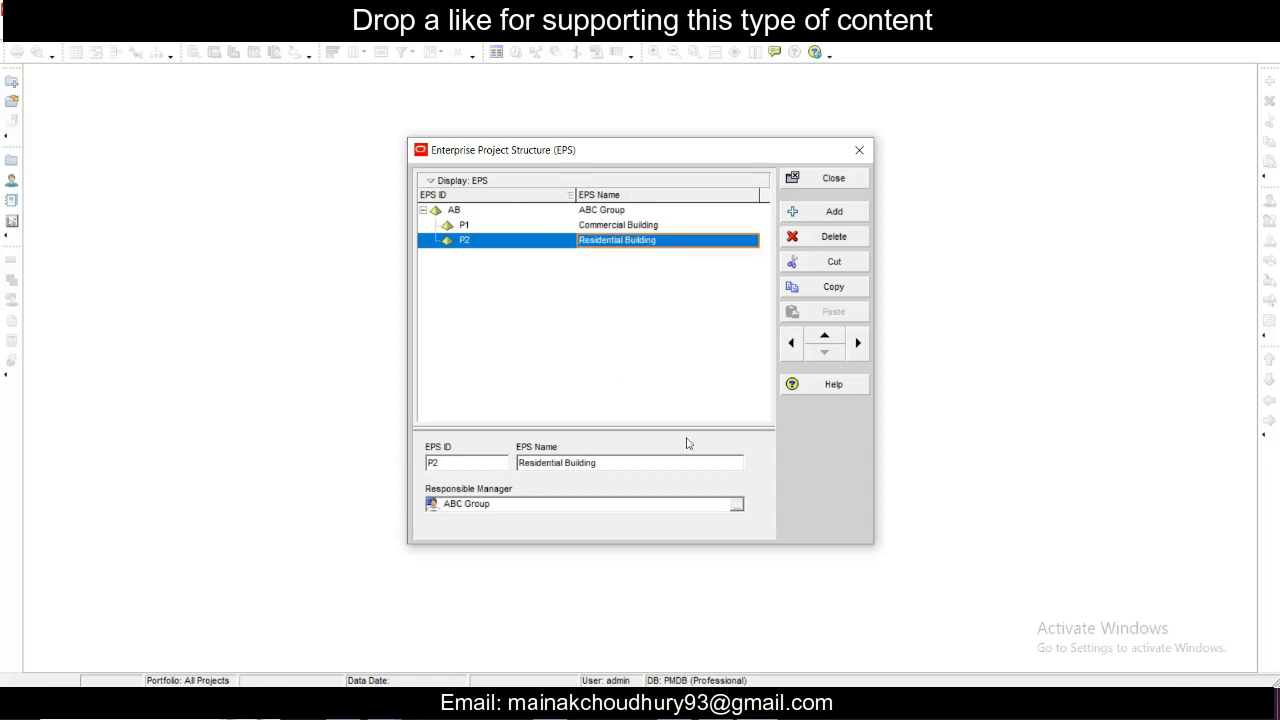
click(700, 292)
click(700, 235)
click(716, 265)
- Assign Senior Engineer as the responsible manager of Residential Building
click(736, 513)
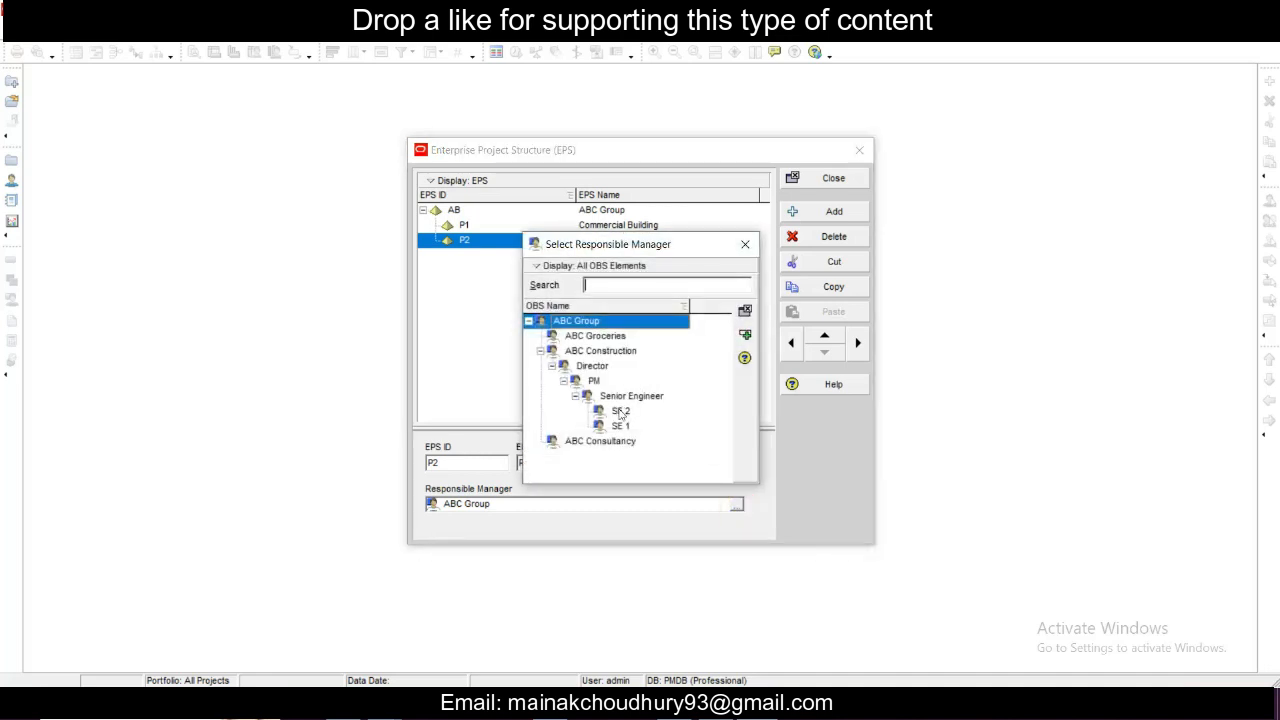
click(634, 396)
click(455, 370)
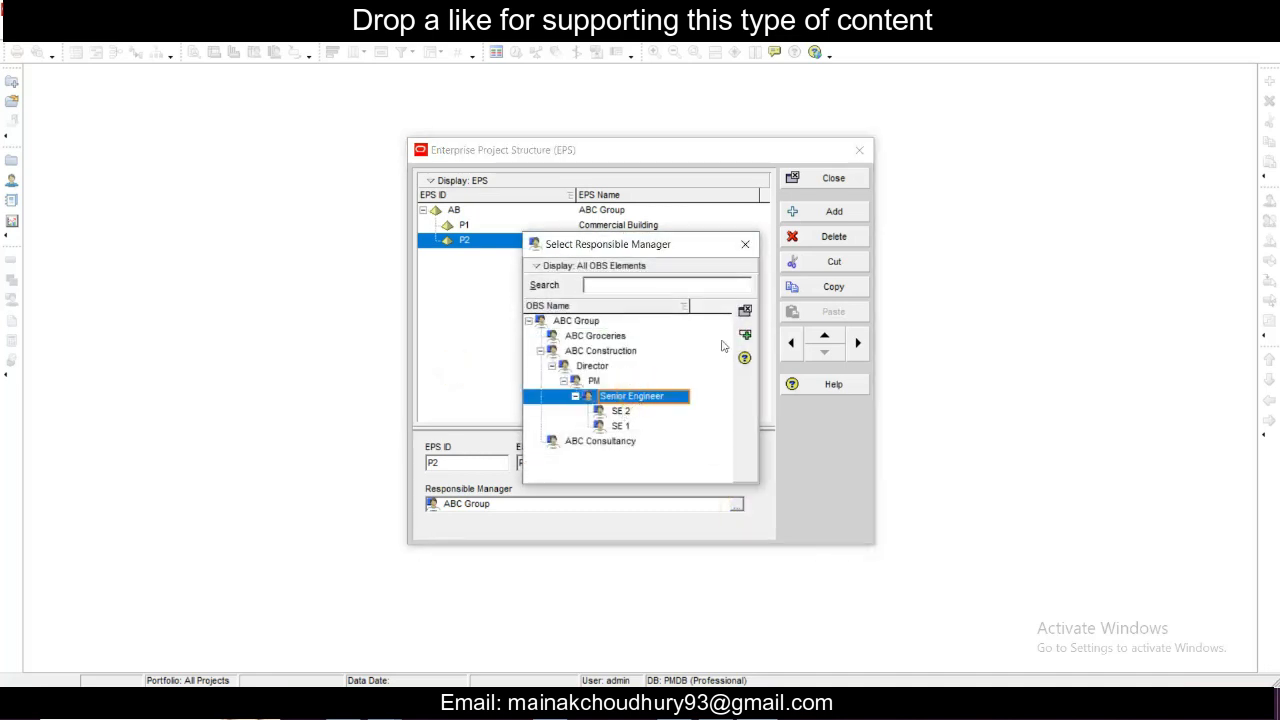
double_click(635, 397)
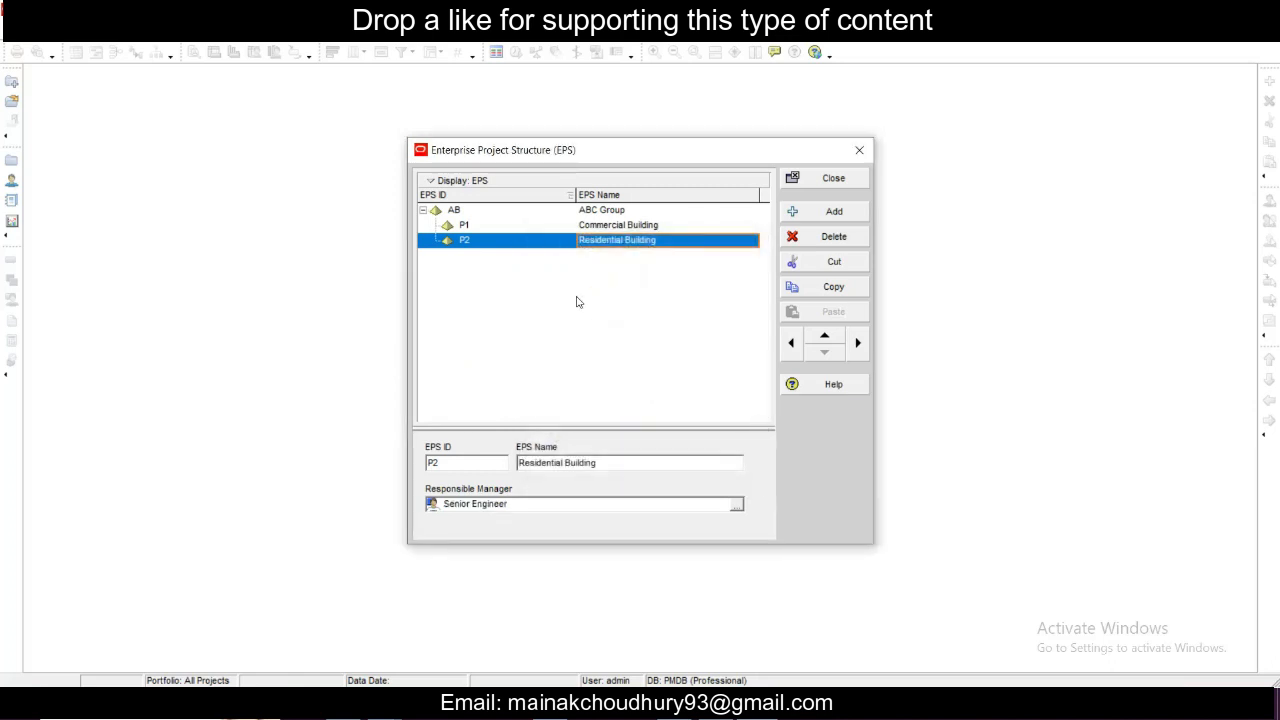
- Review the EPS elements and their responsible managers in the table and chart views, and close the Enterprise Project Structure window
click(570, 224)
click(564, 209)
click(578, 224)
click(582, 243)
click(606, 228)
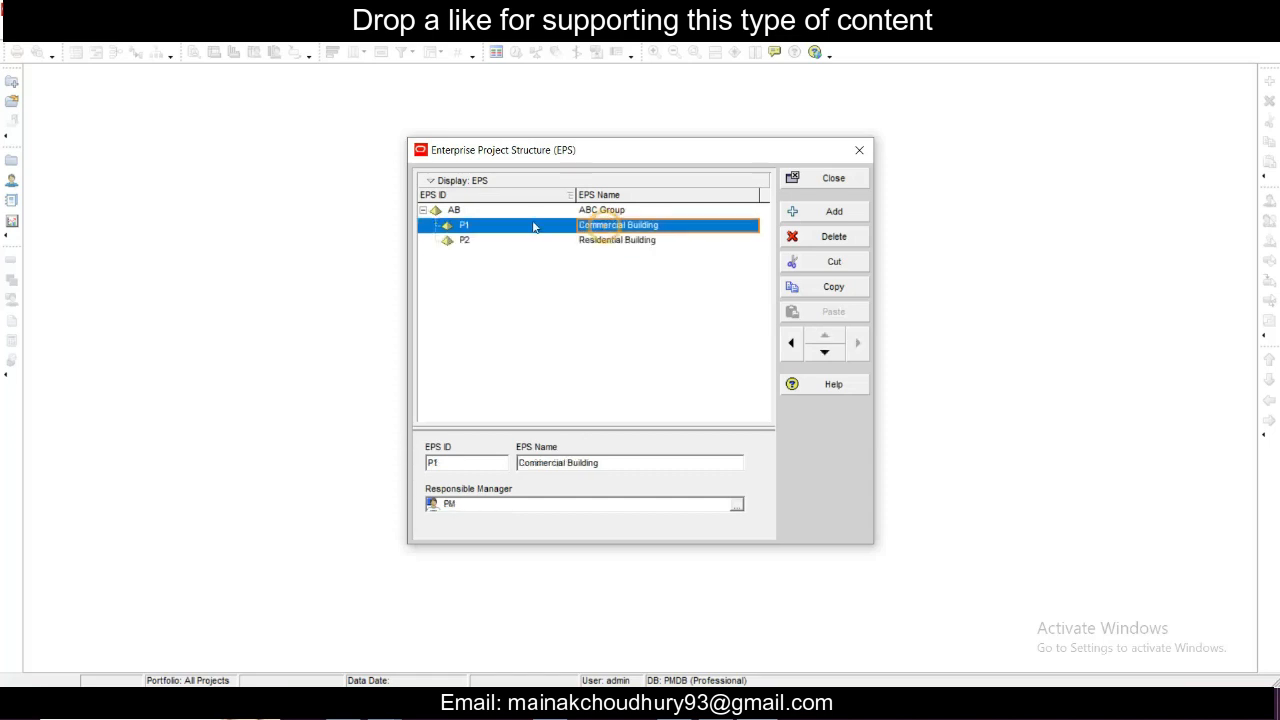
right_click(606, 228)
click(658, 253)
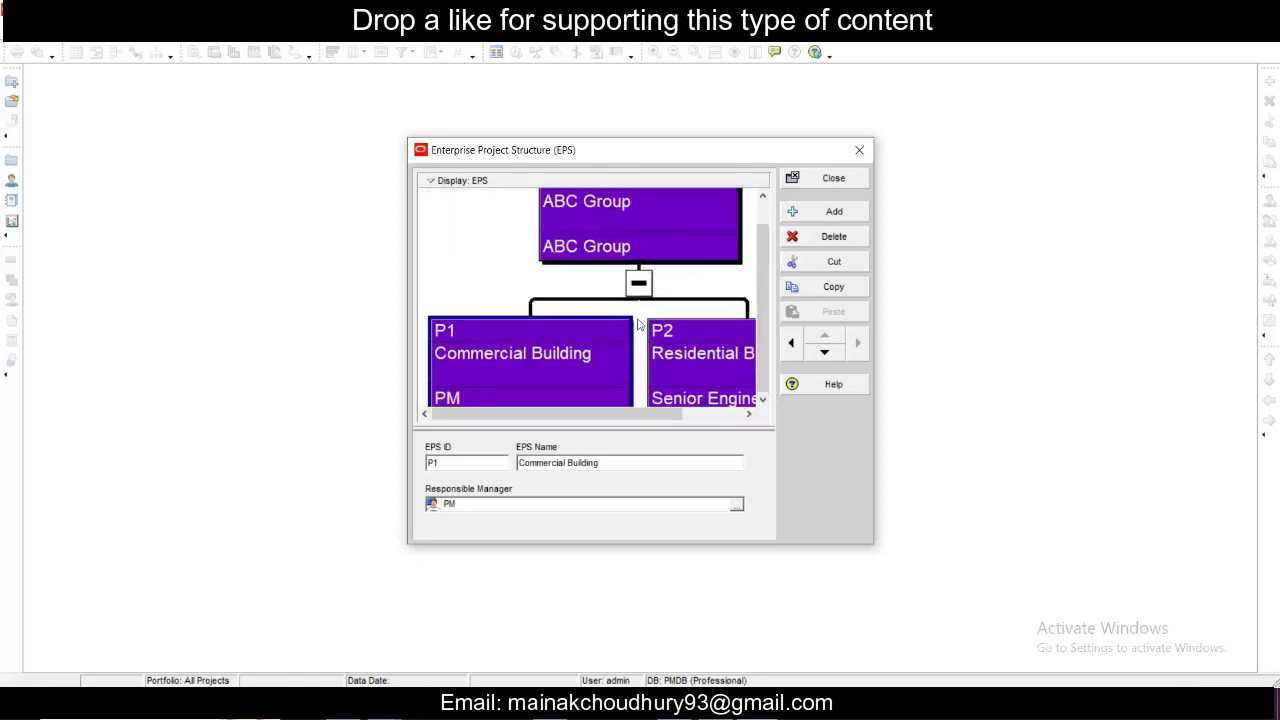
drag(477, 418, 707, 419)
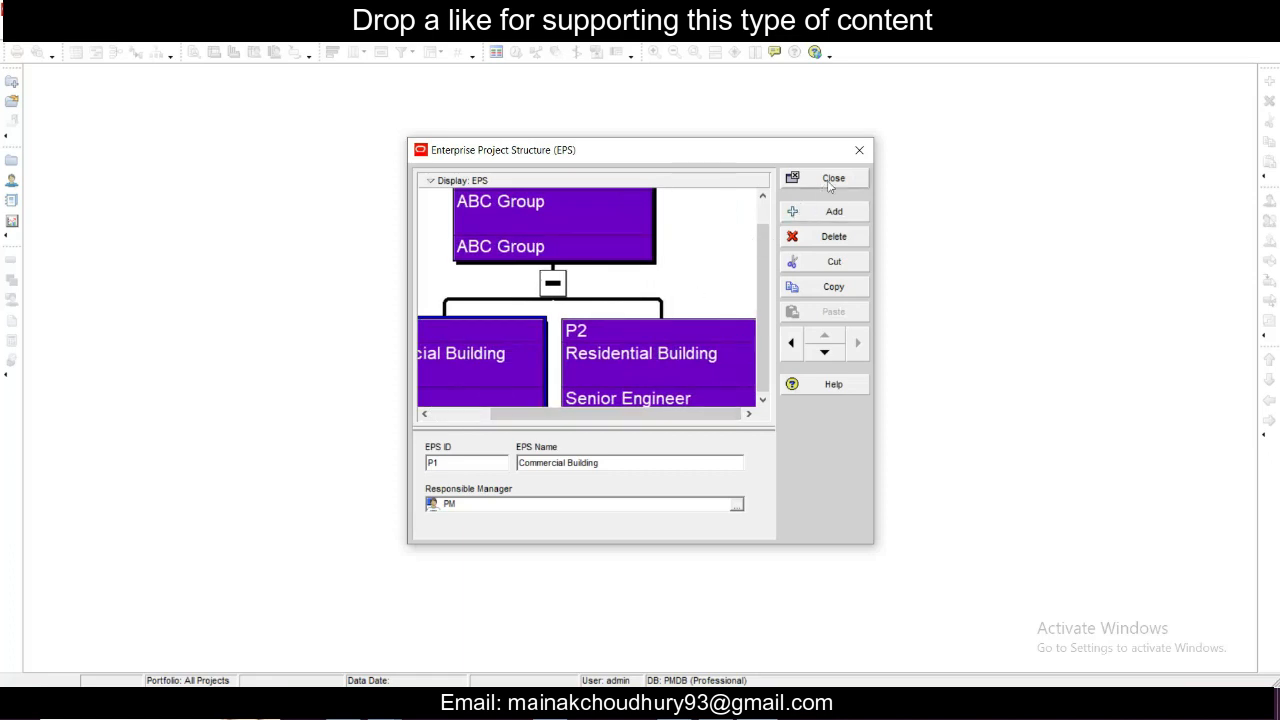
click(859, 149)
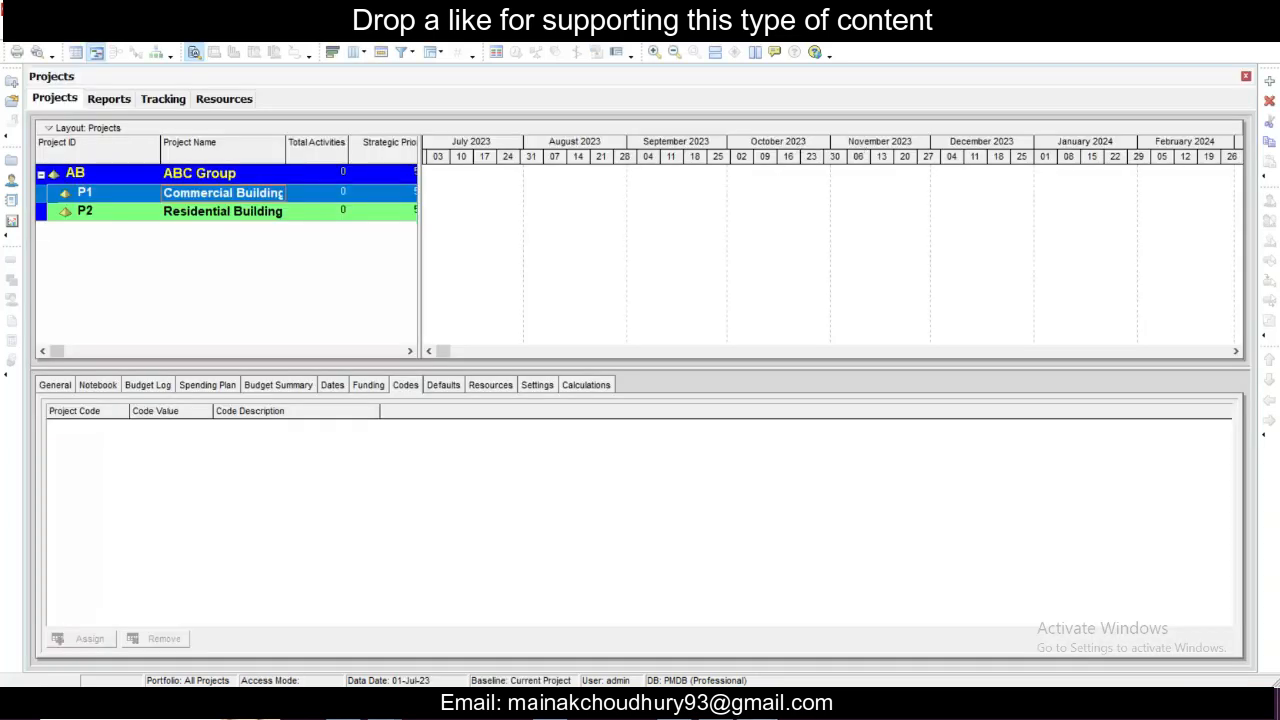
- Start creating a new project and keep ABC Group as its EPS level
click(202, 252)
click(179, 30)
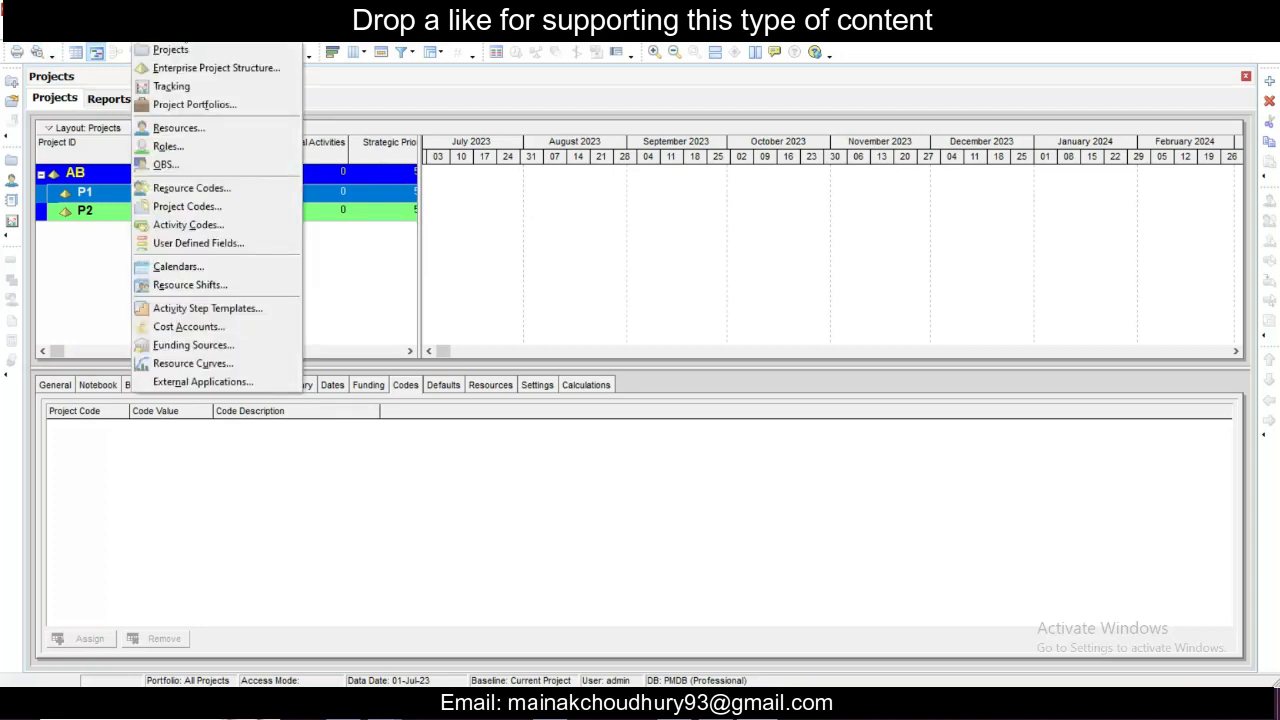
click(18, 31)
click(18, 31)
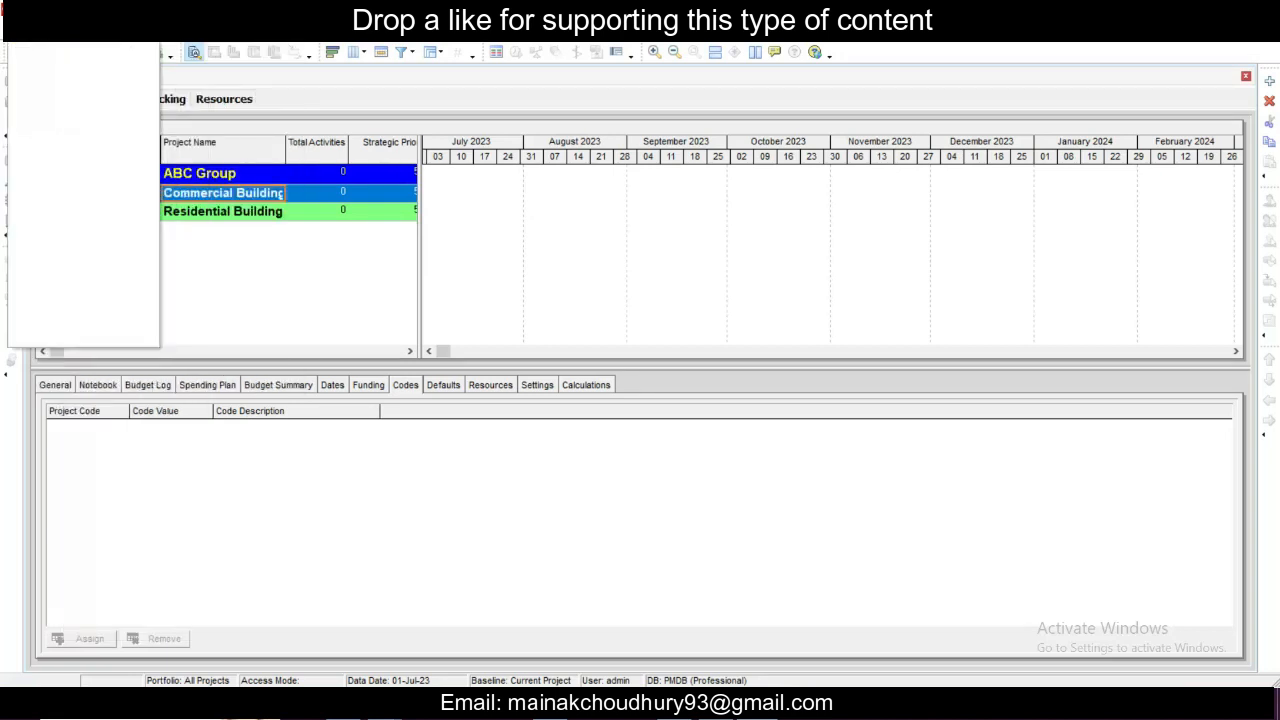
click(43, 49)
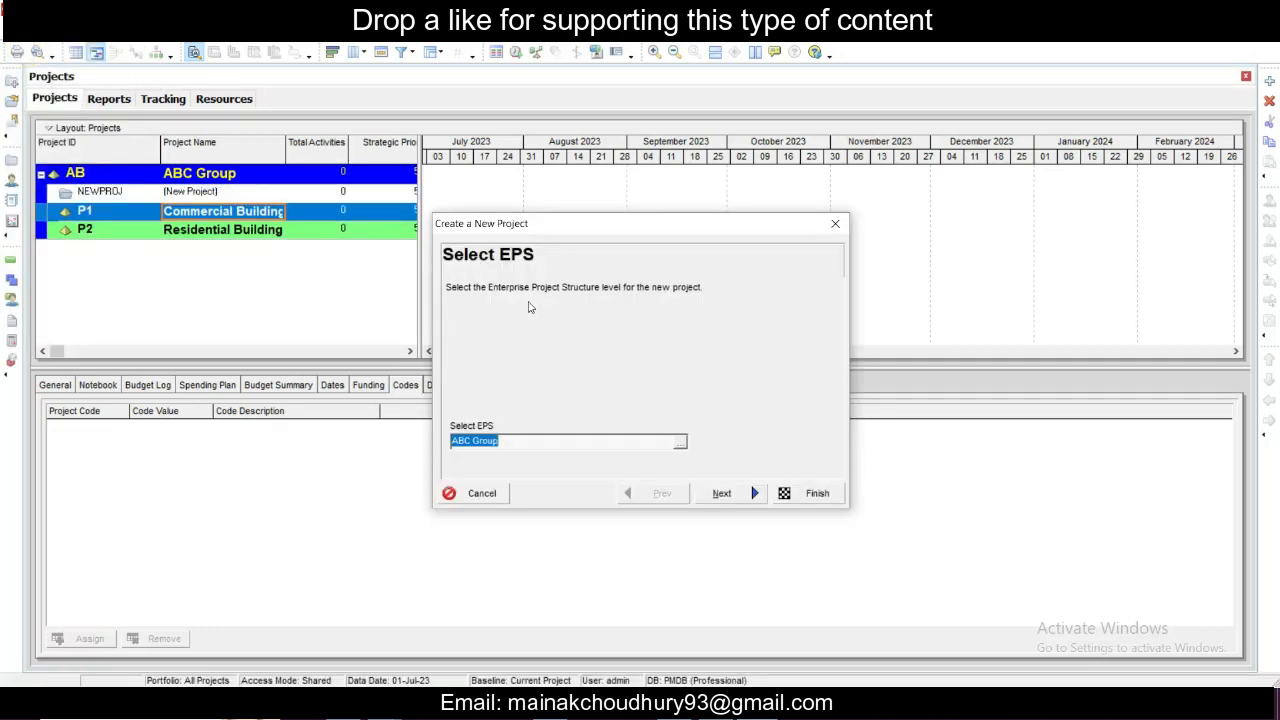
click(682, 444)
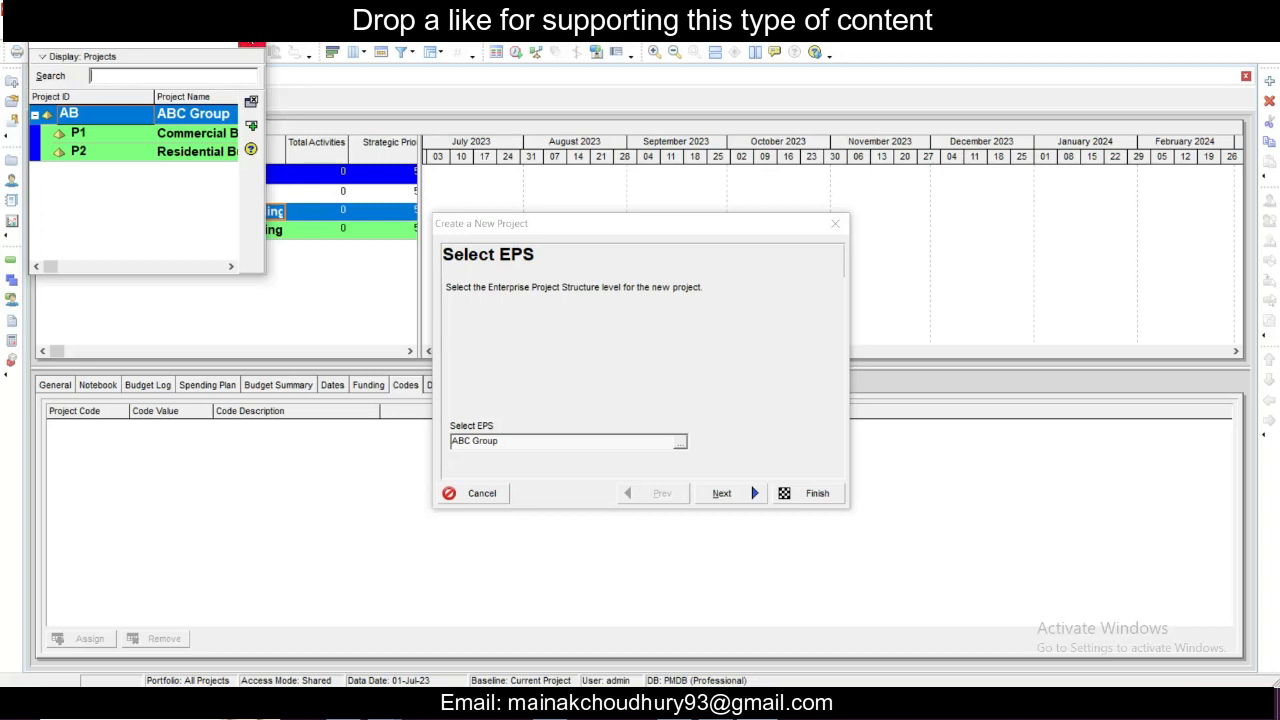
click(251, 46)
click(722, 494)
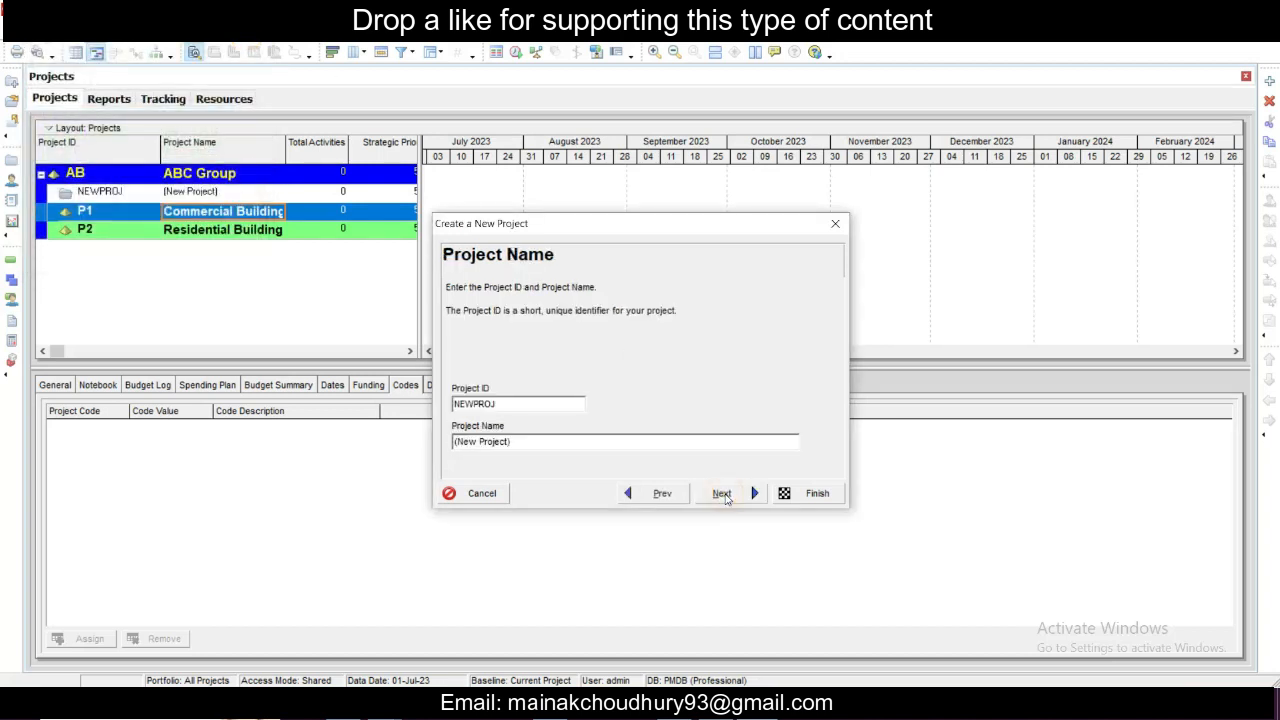
- Set the new project's ID to P1x and its name to Commercial Building Const
double_click(524, 407)
text(P)
key(BackSpace)
key(BackSpace)
drag(527, 444, 325, 445)
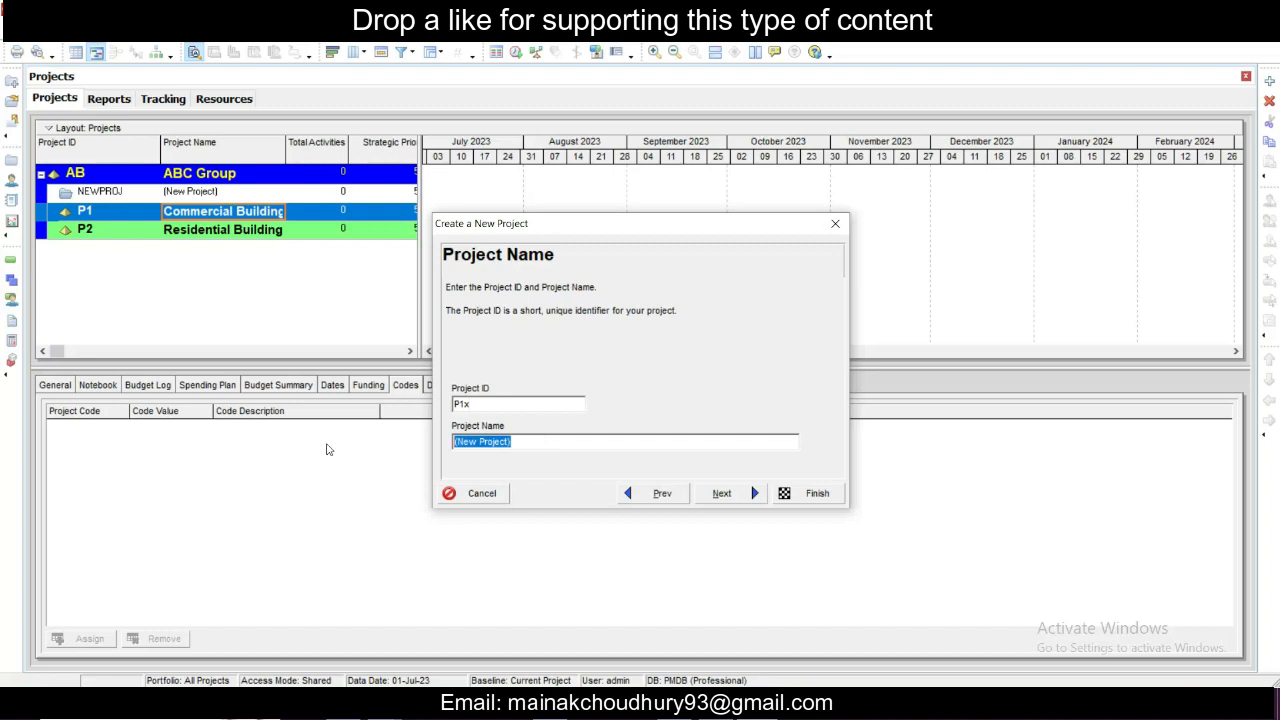
text(Commercial Building Const.)
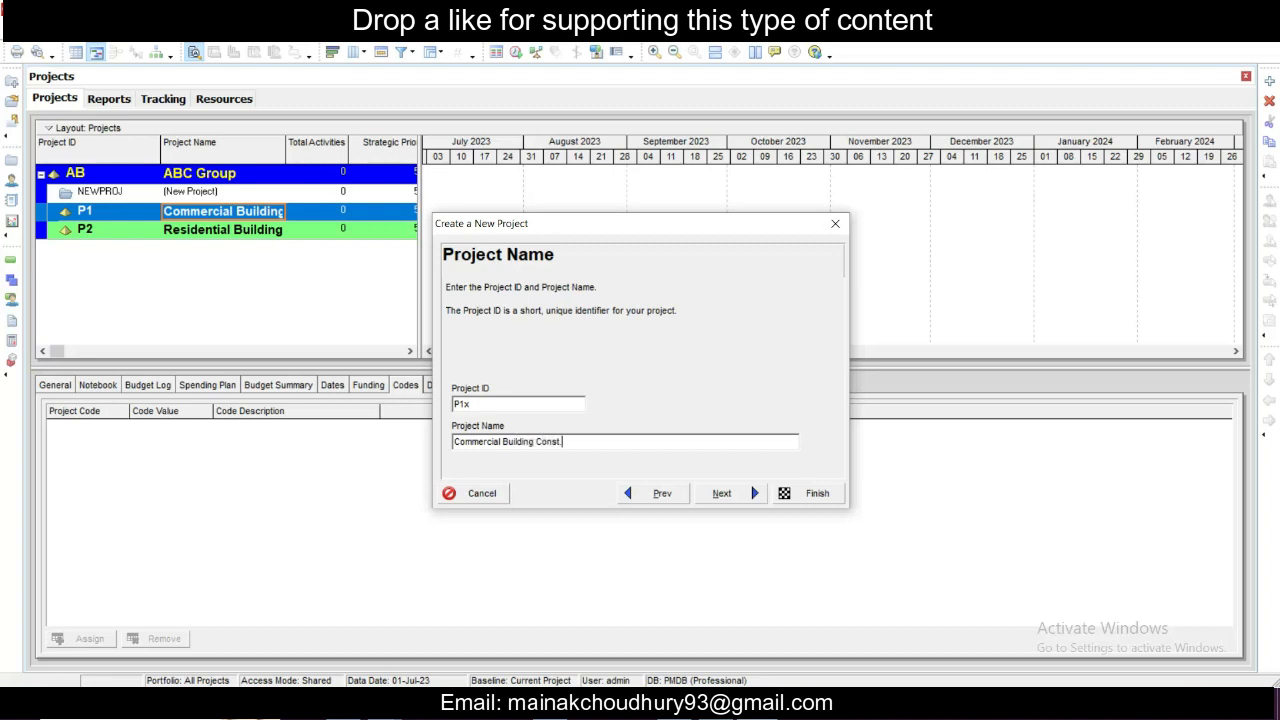
click(705, 492)
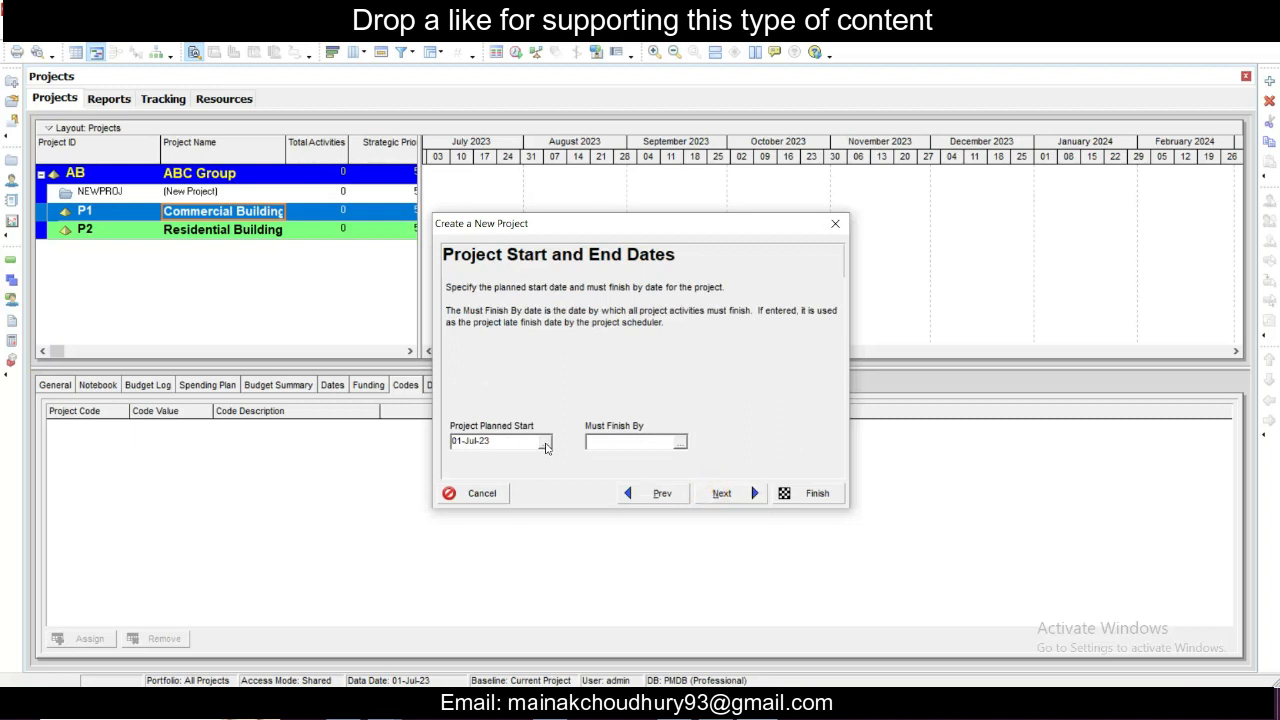
- Set the project's Must Finish By date to 30-Dec-23 and accept the planned start date
click(681, 443)
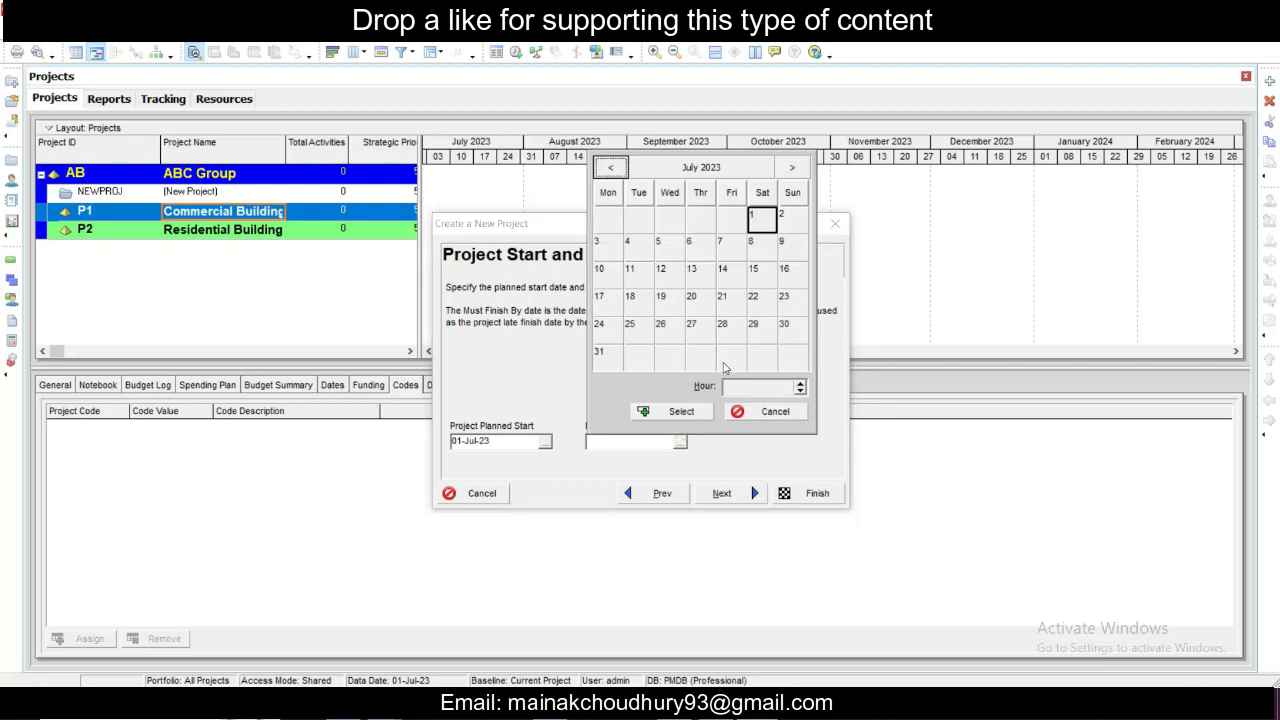
click(792, 167)
click(792, 167)
click(792, 167)
click(792, 167)
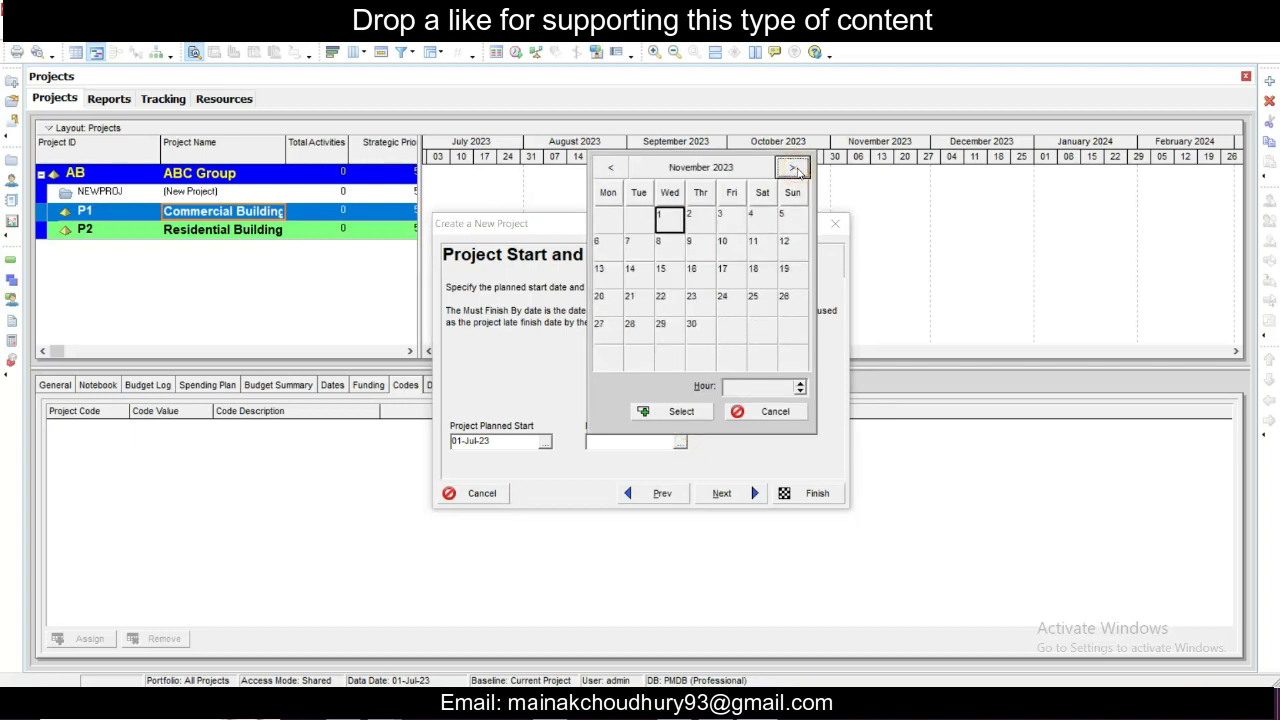
click(792, 167)
click(756, 329)
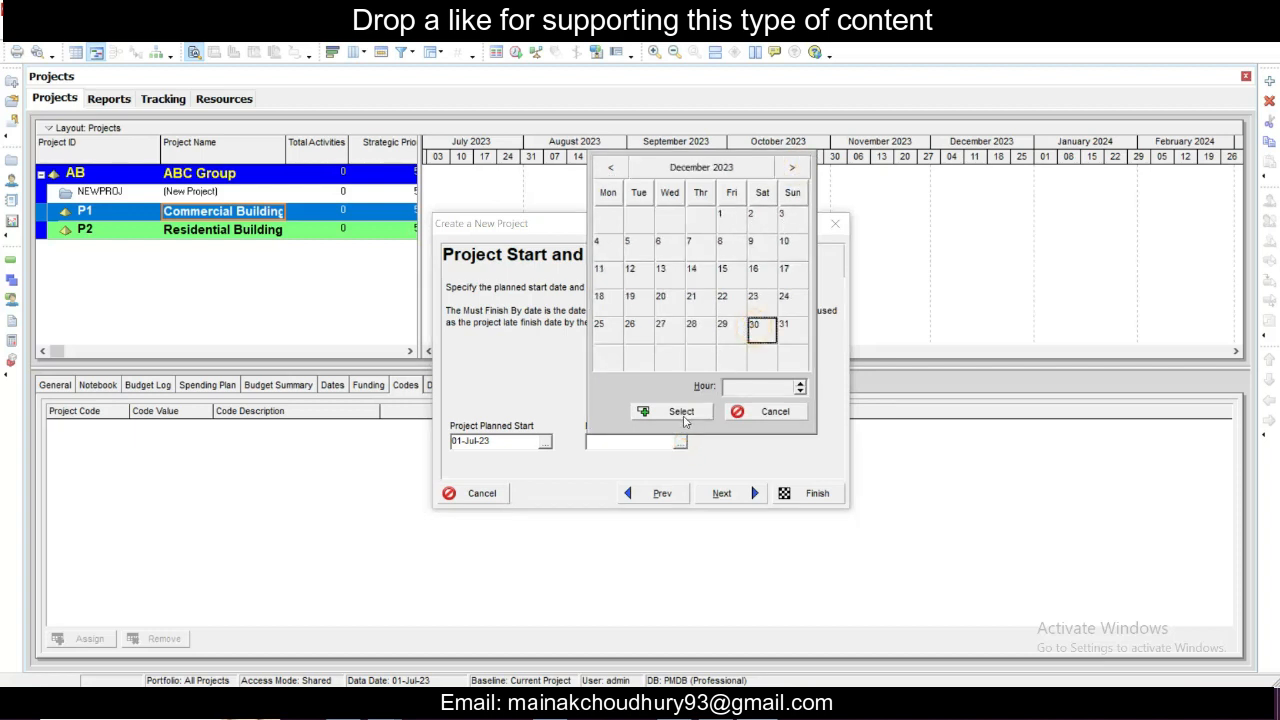
click(683, 413)
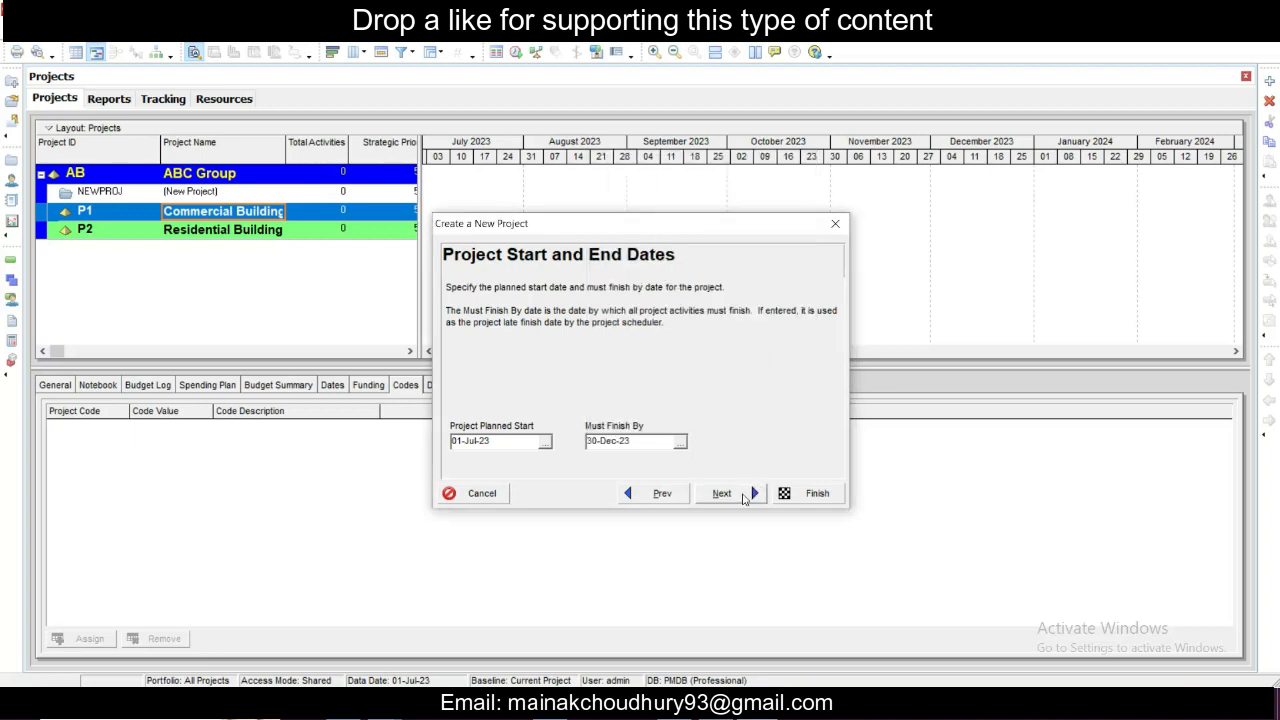
click(756, 492)
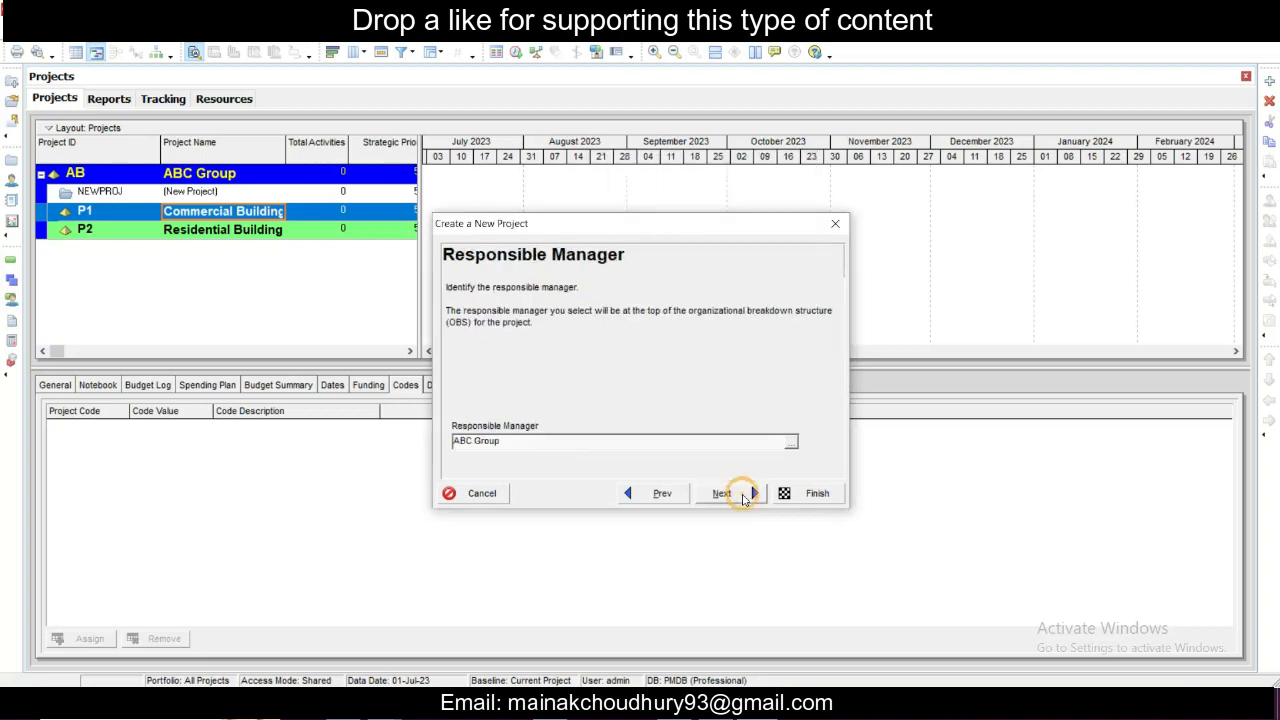
- Assign PM as the responsible manager of the new project
click(791, 442)
double_click(595, 382)
click(722, 492)
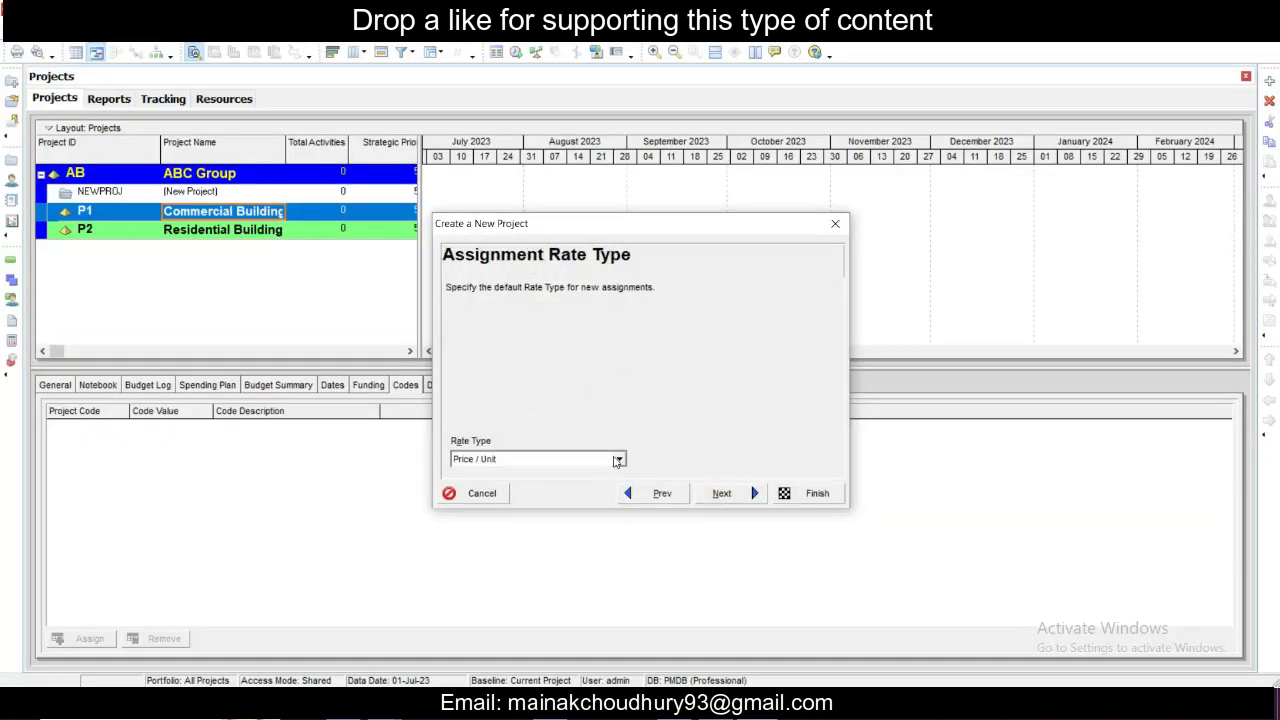
- Keep Price / Unit as the default rate type for new assignments and finish creating the project
click(618, 459)
click(618, 459)
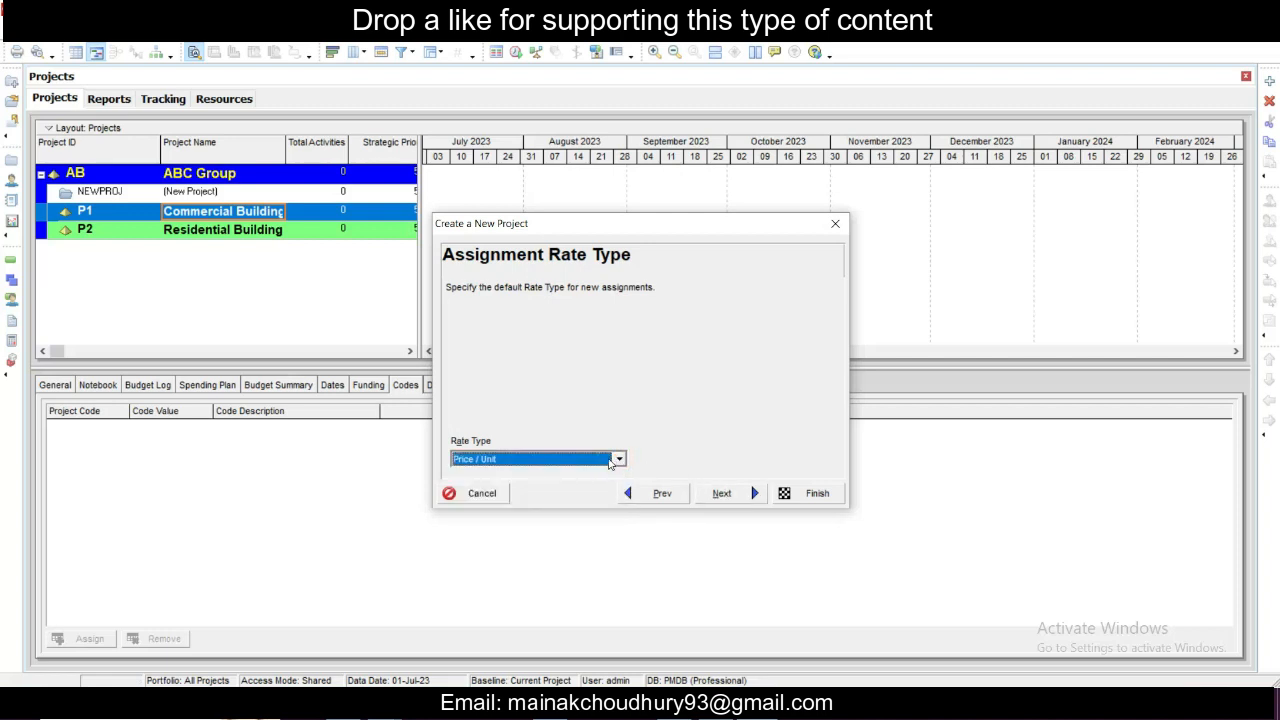
click(722, 493)
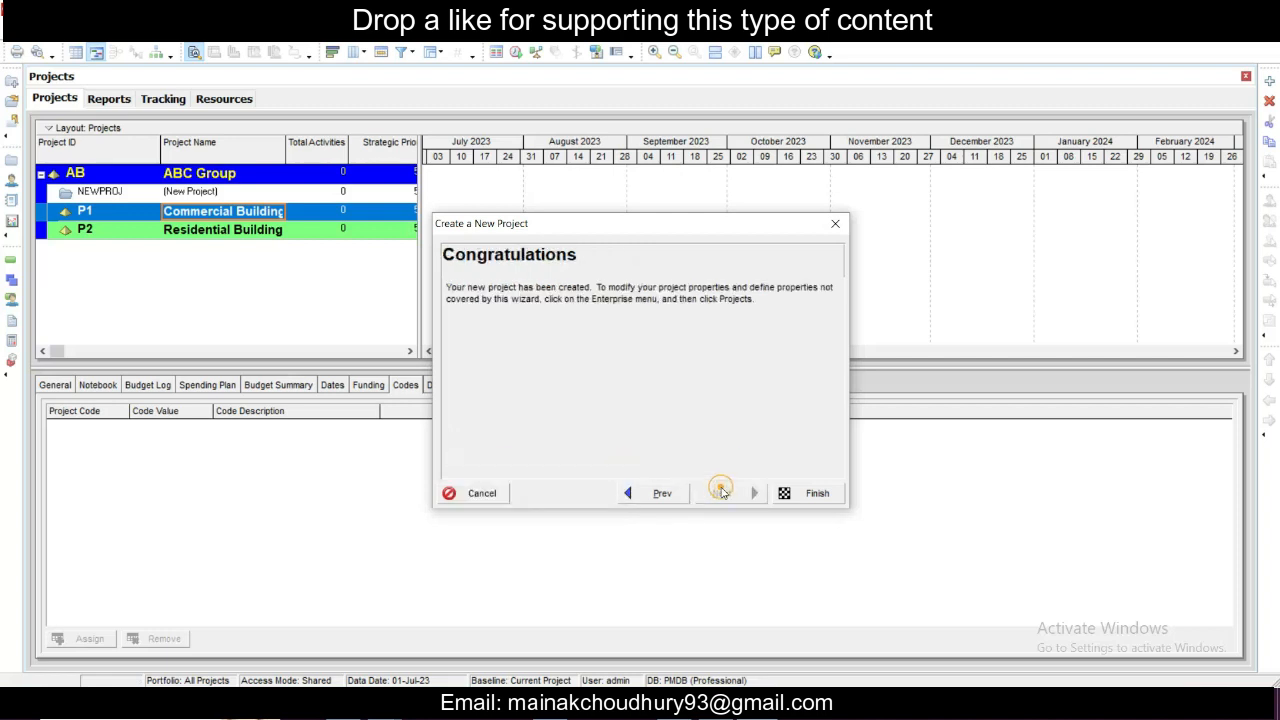
click(786, 496)
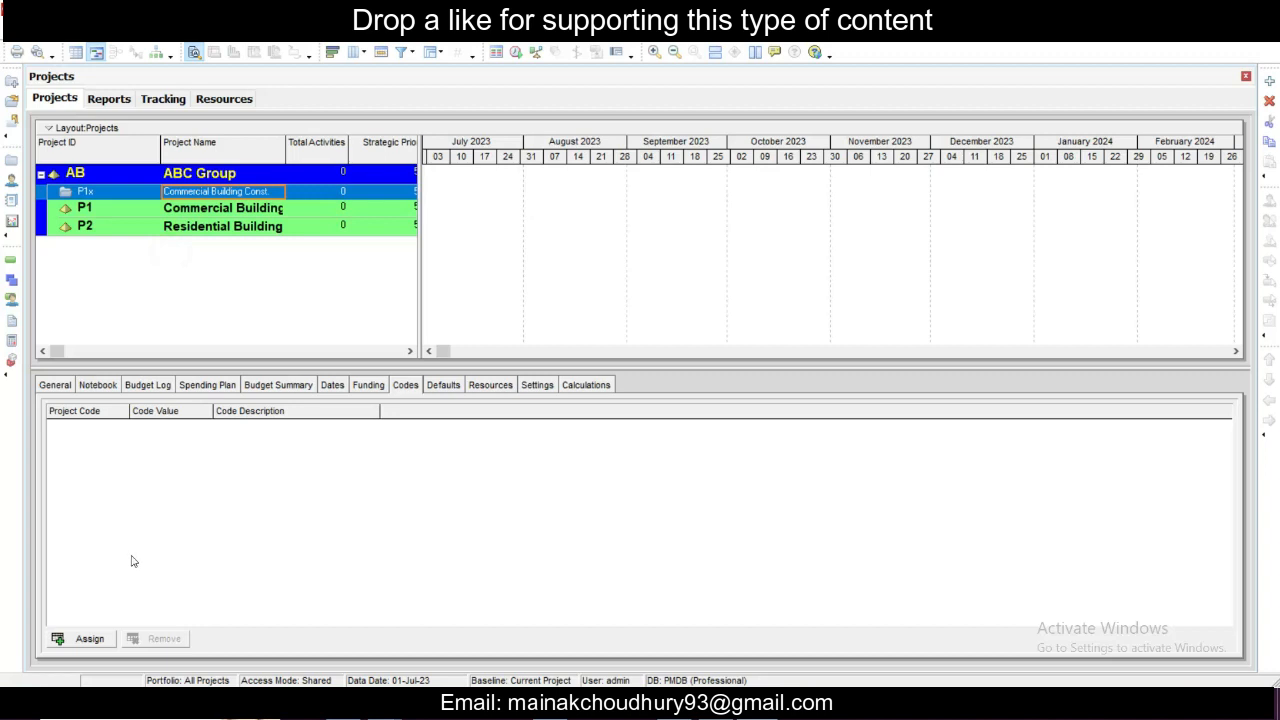
- Examine the P1x project's general, notebook, budget log, spending plan, budget summary, dates and funding details
click(64, 388)
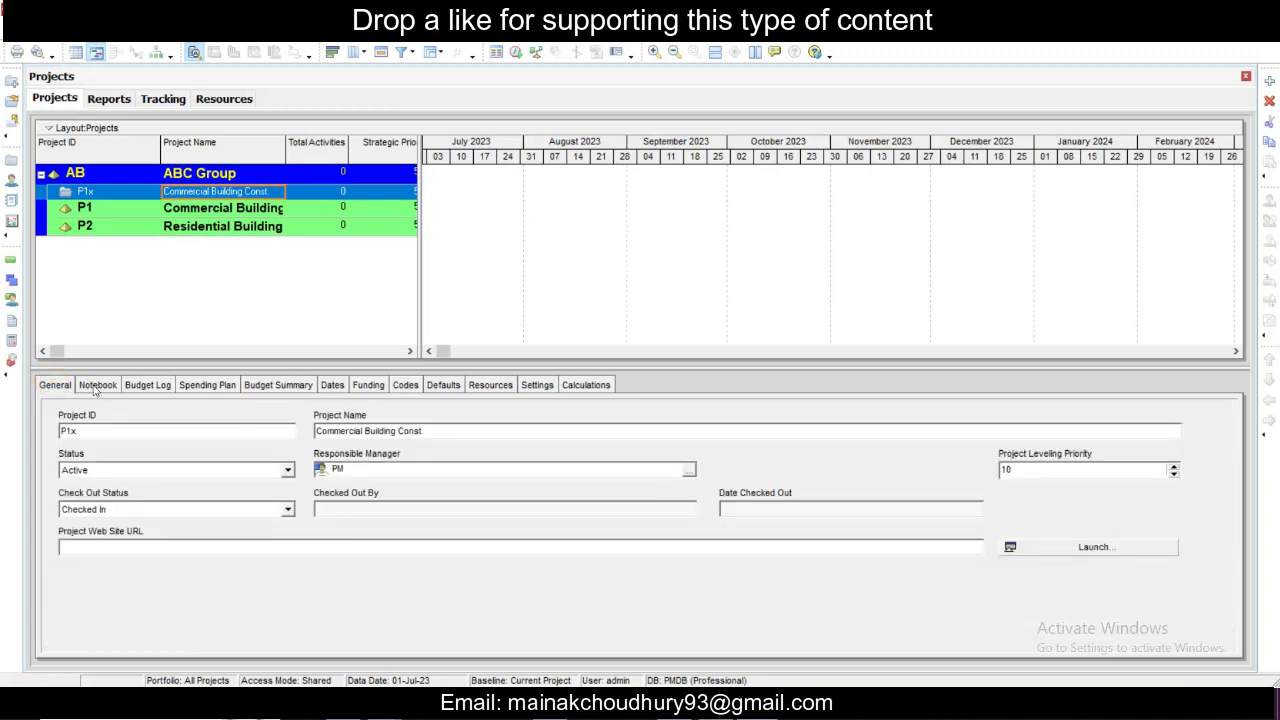
click(94, 388)
click(137, 386)
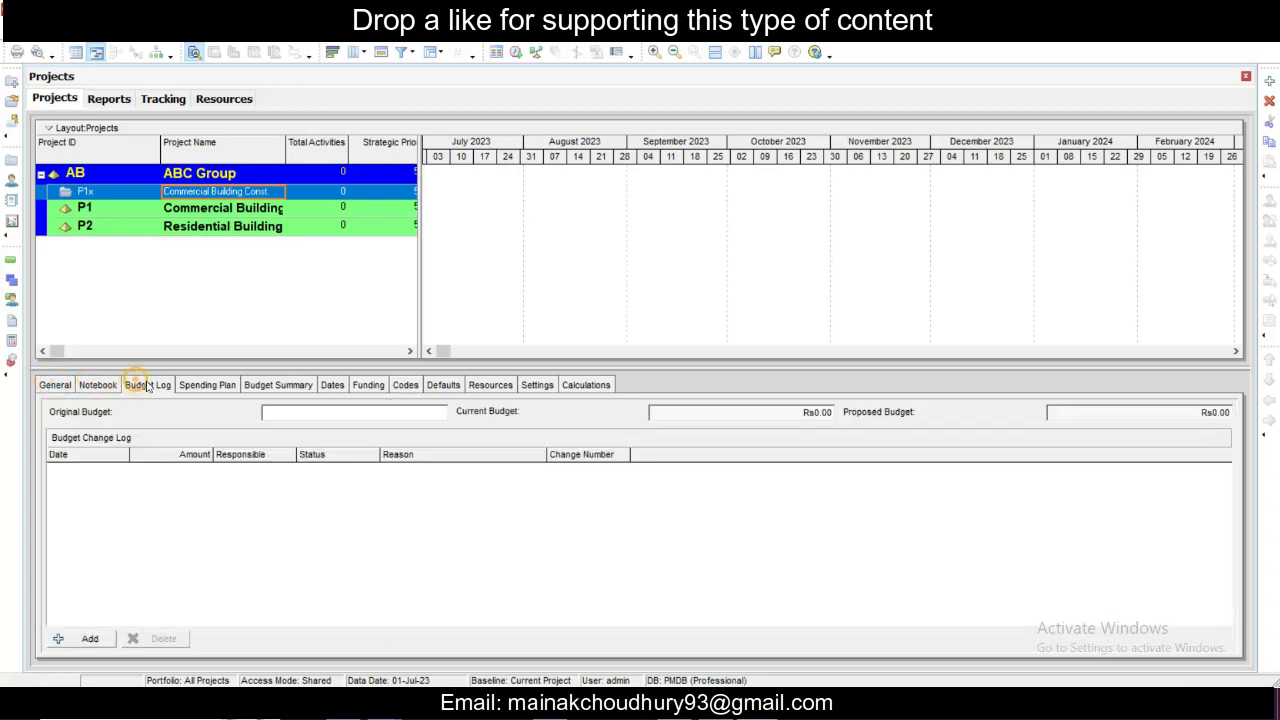
click(207, 385)
click(278, 385)
click(207, 385)
click(258, 388)
click(332, 386)
click(368, 386)
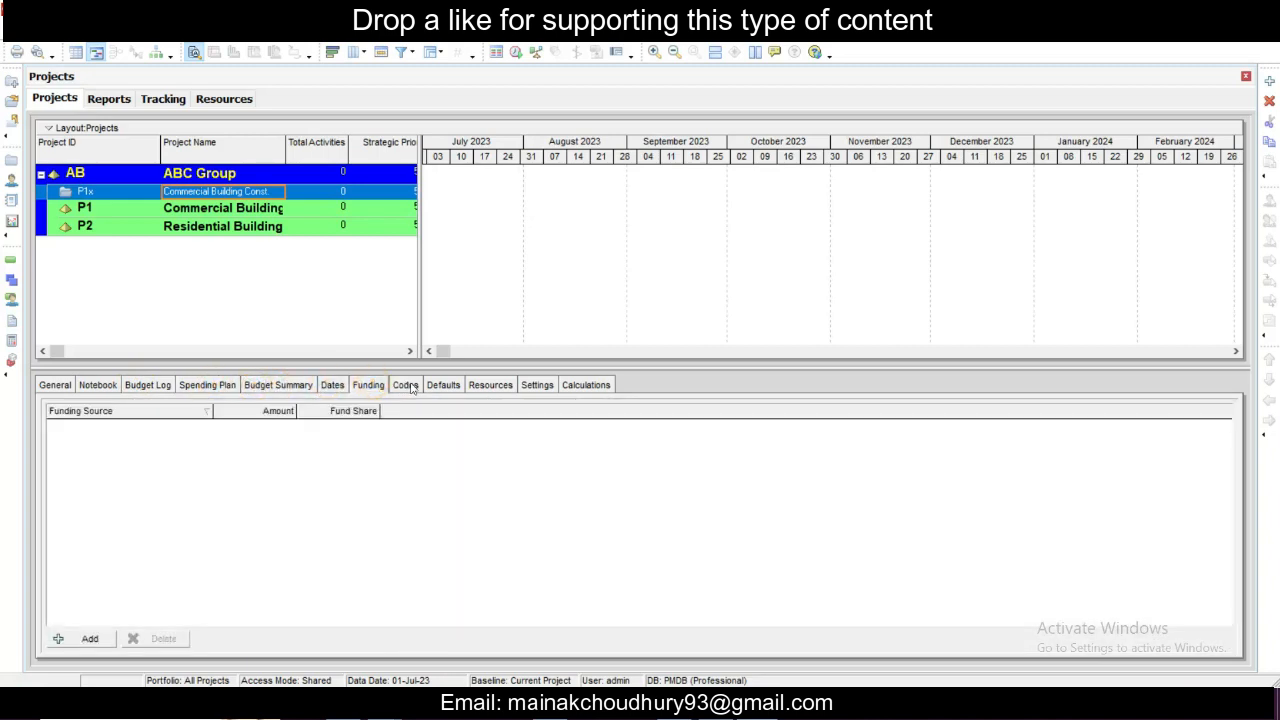
- Look at the notebook topics available for the P1x project without assigning one
click(99, 390)
right_click(130, 509)
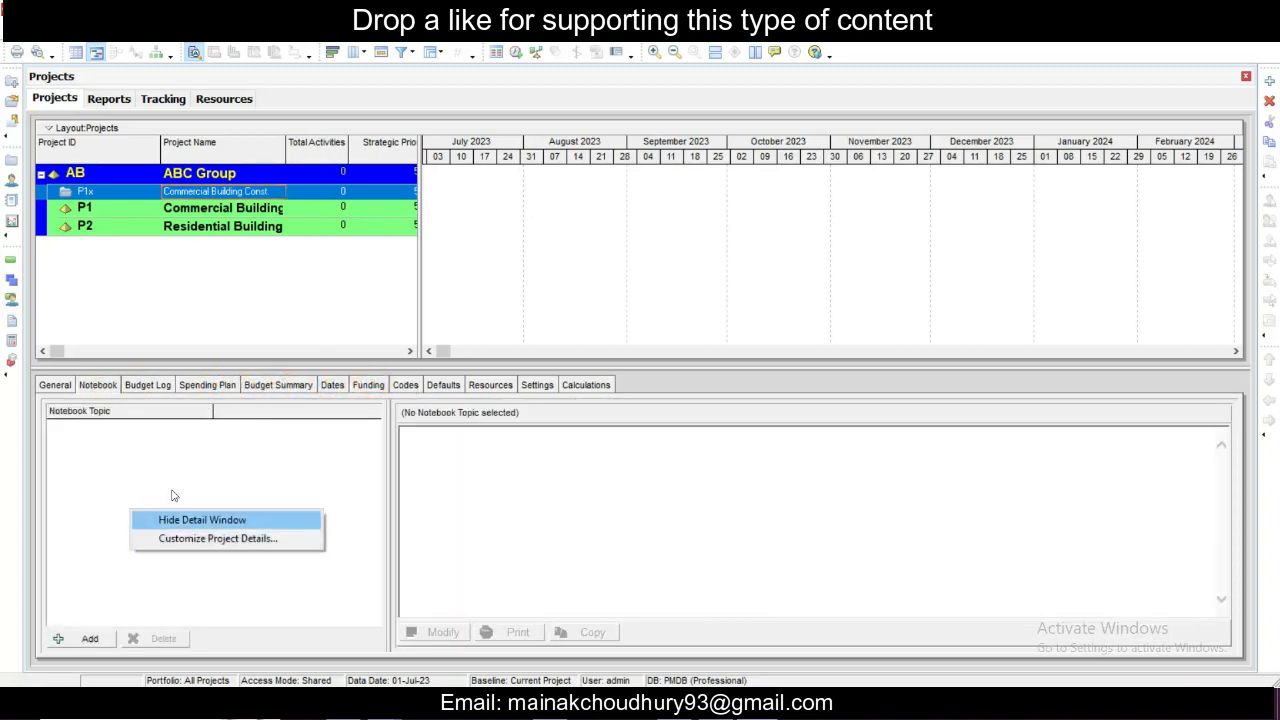
right_click(277, 457)
click(60, 640)
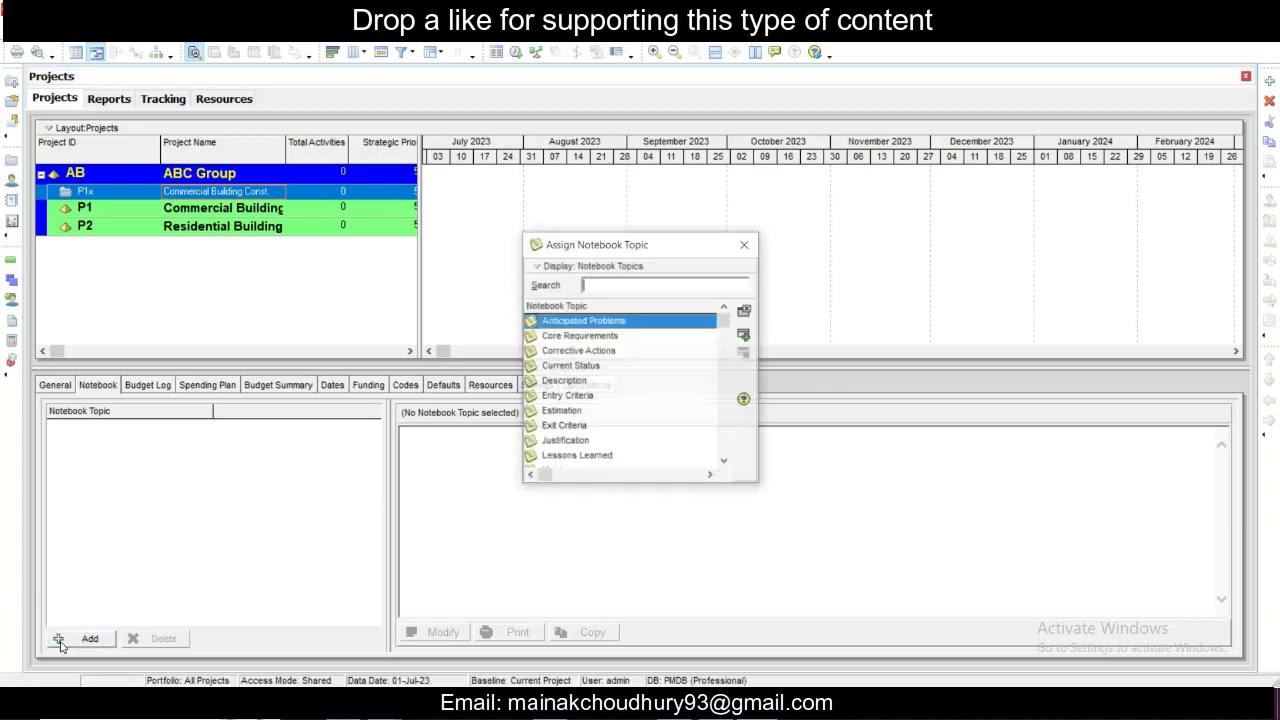
click(745, 244)
- Review the P1x project's resources, settings and calculations details, then return to its general details
click(478, 390)
click(535, 389)
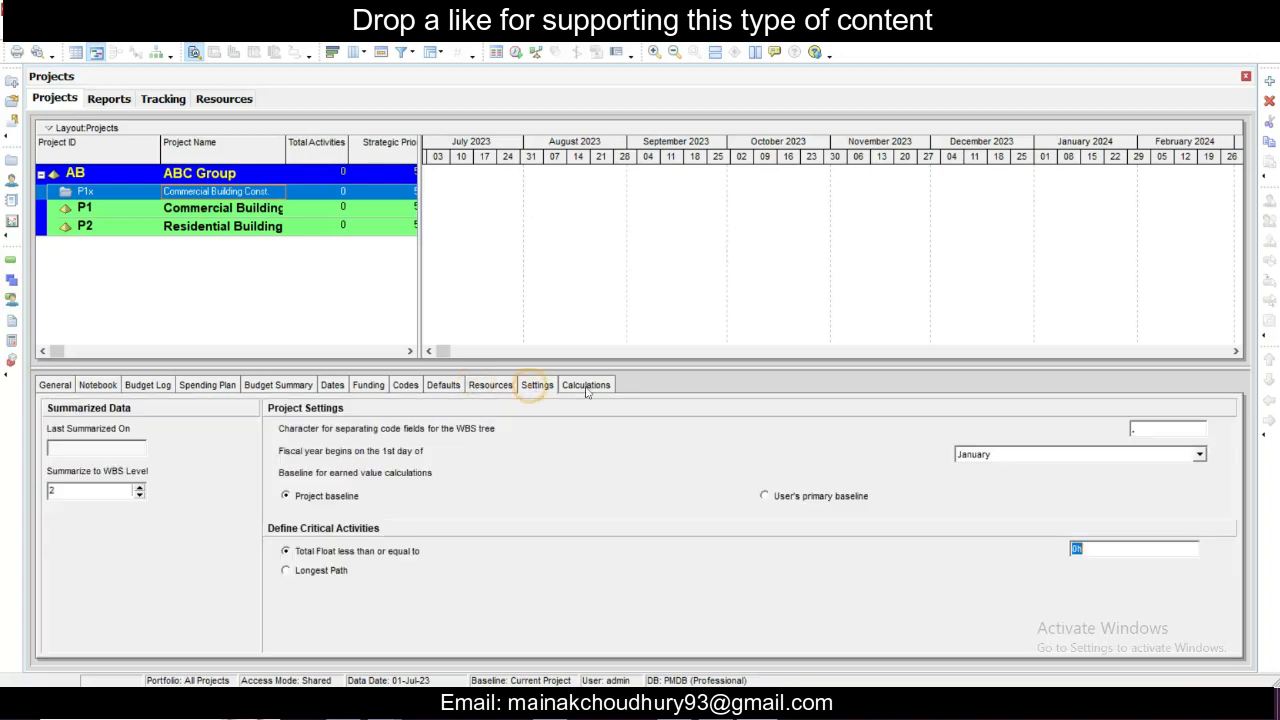
click(586, 387)
click(68, 390)
click(74, 392)
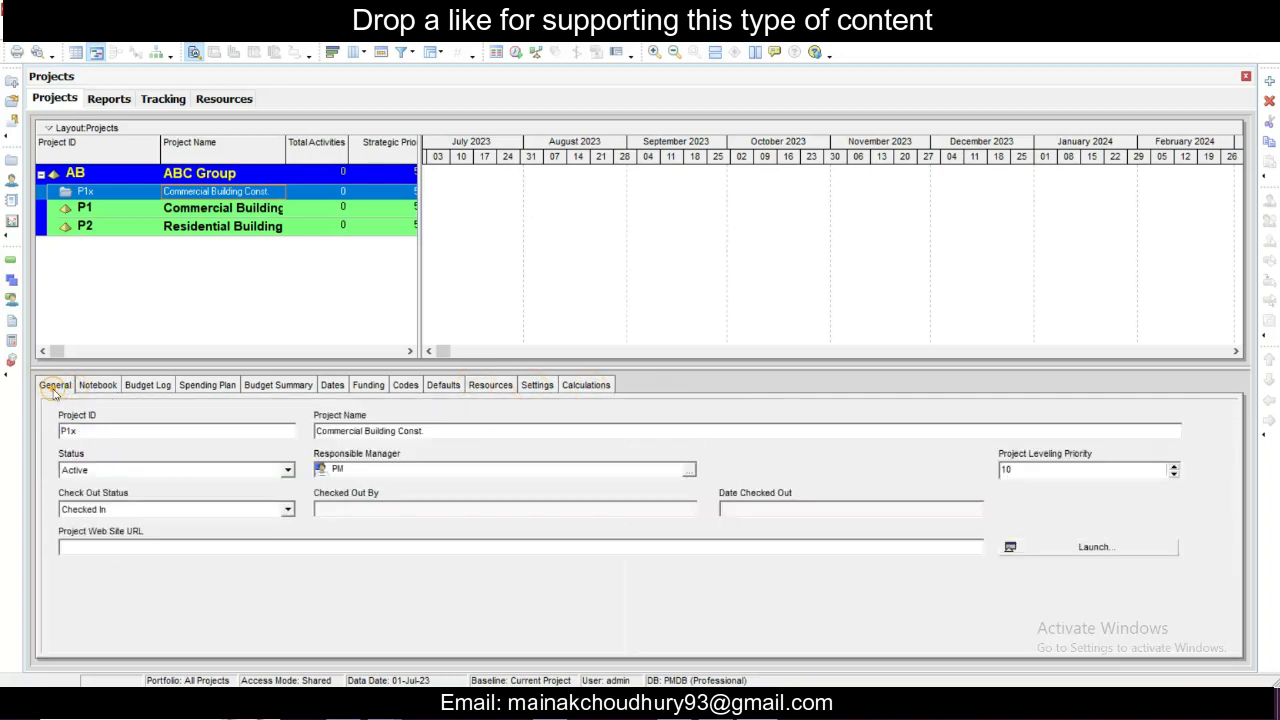
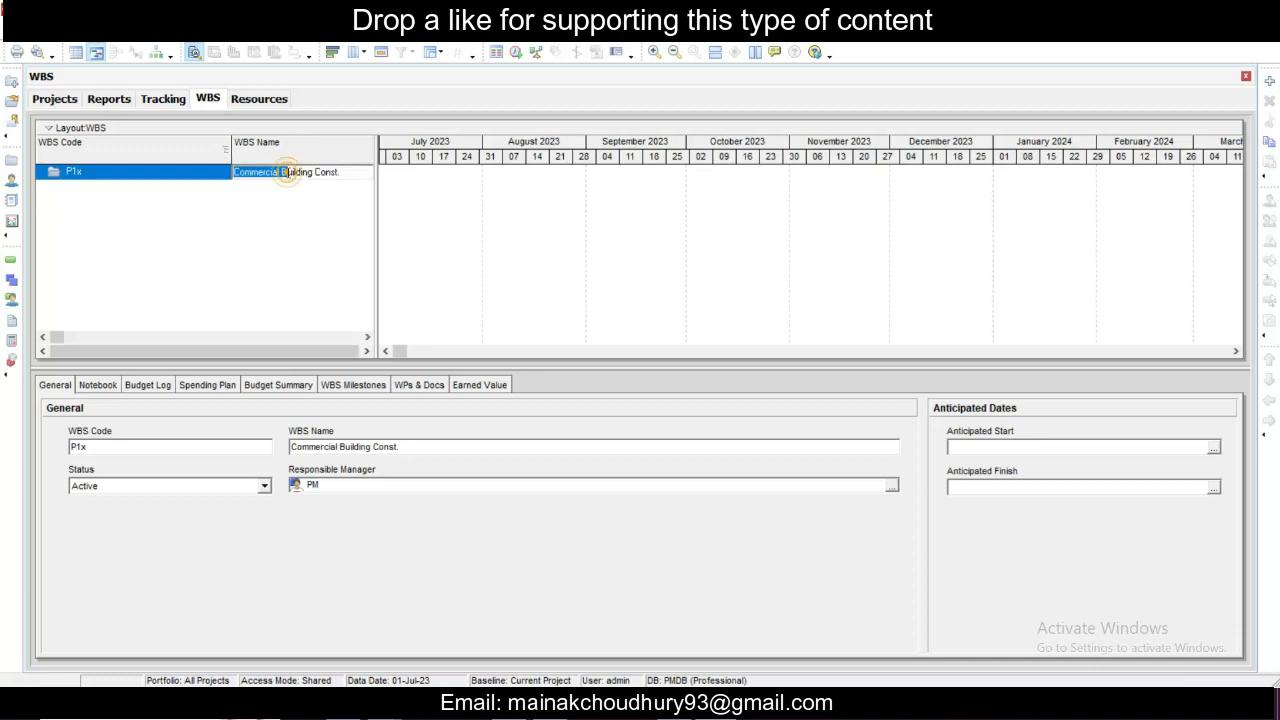
- Add four WBS elements directly under the Commercial Building Const. project node
click(325, 172)
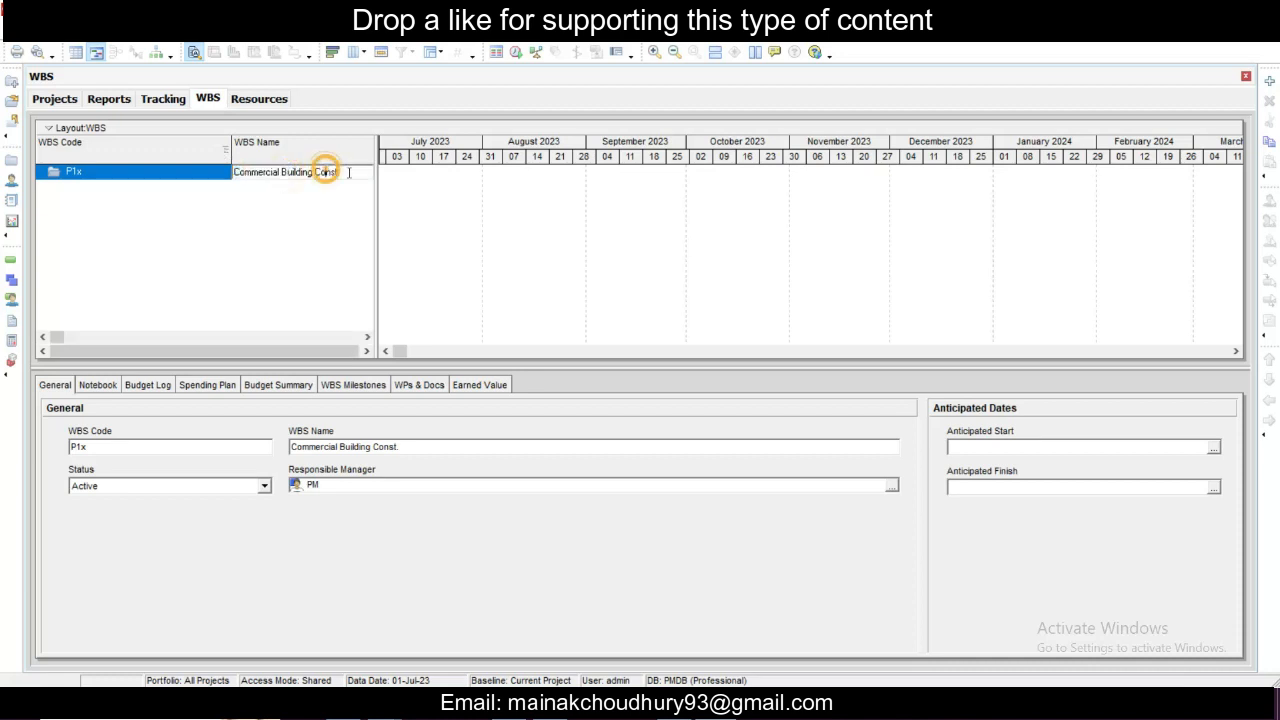
right_click(178, 172)
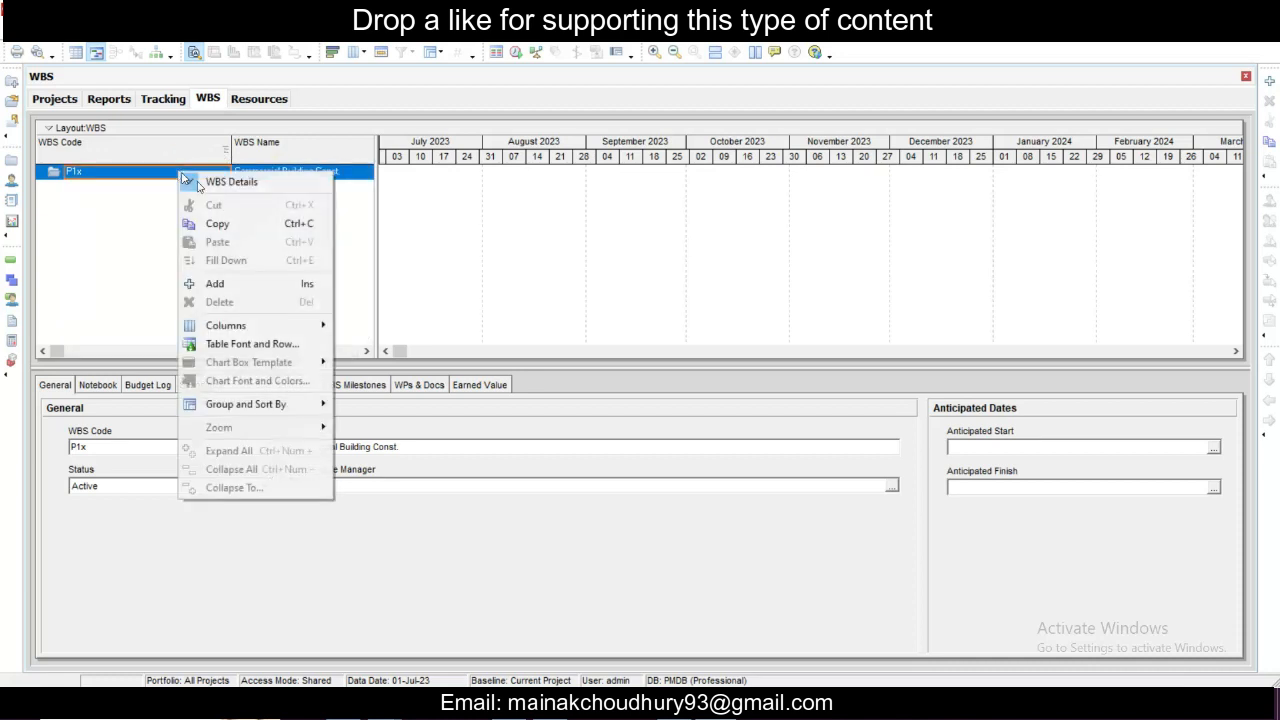
click(231, 285)
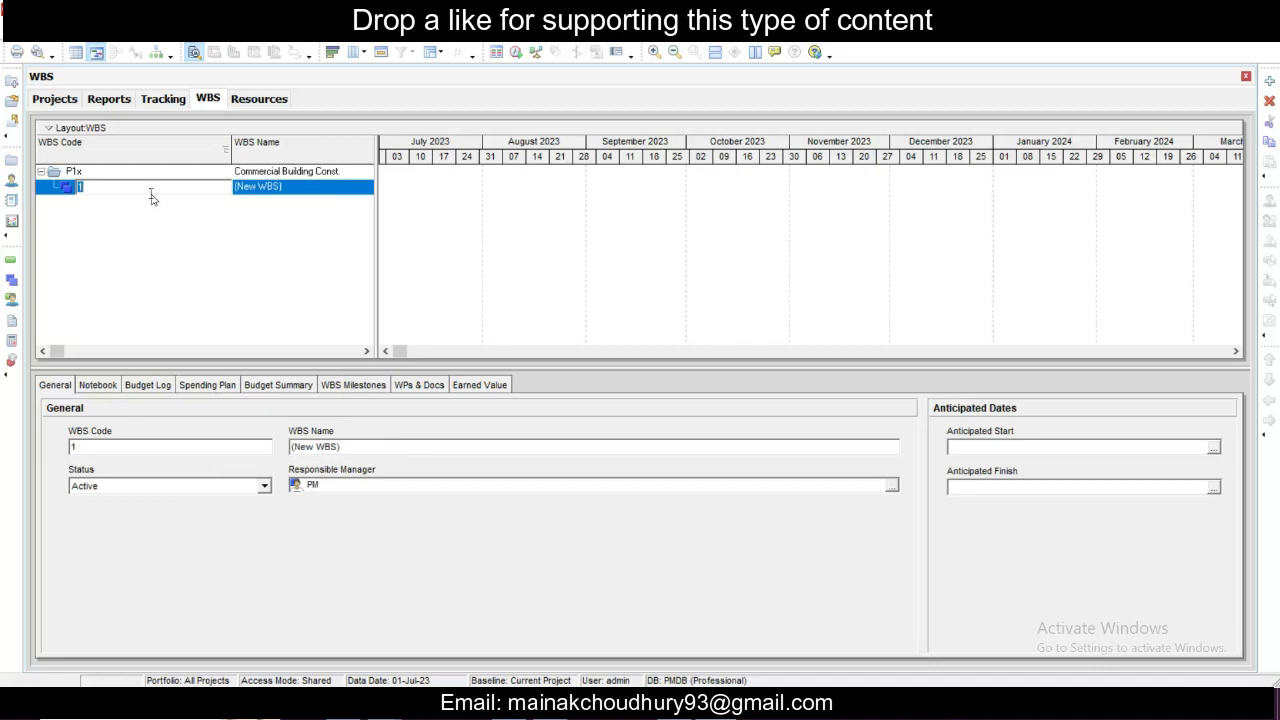
right_click(100, 176)
click(157, 285)
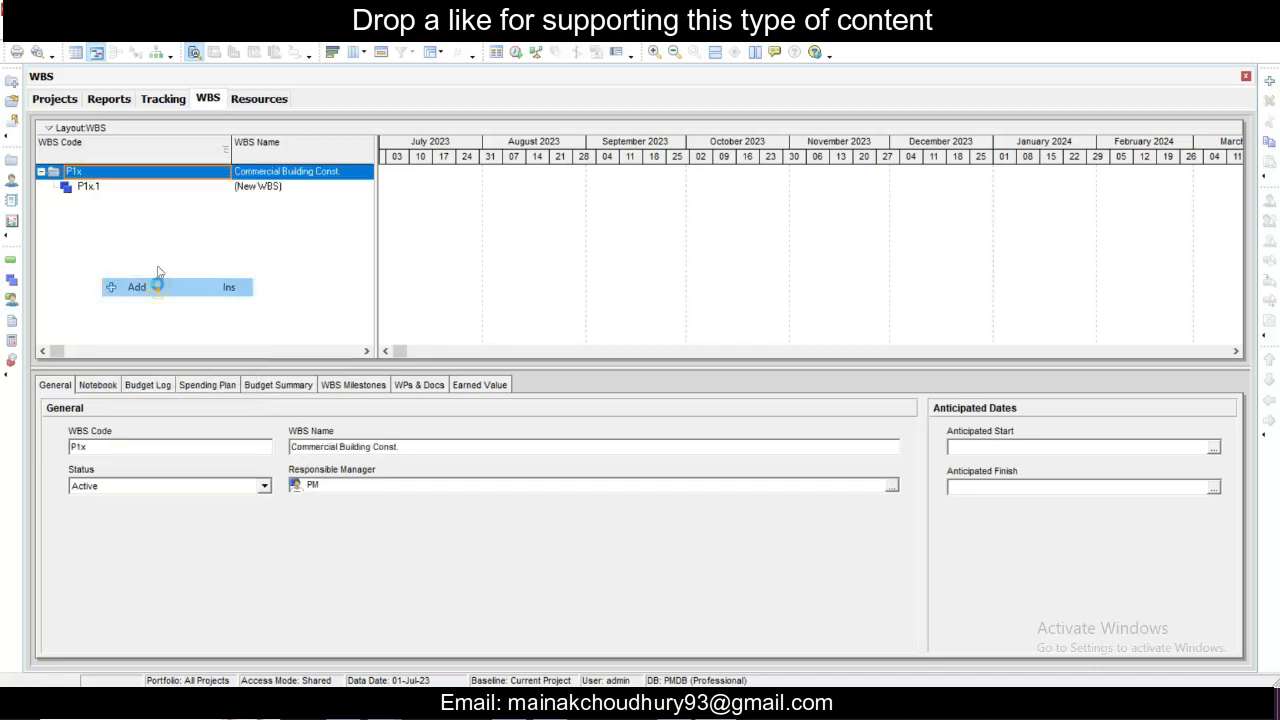
right_click(143, 174)
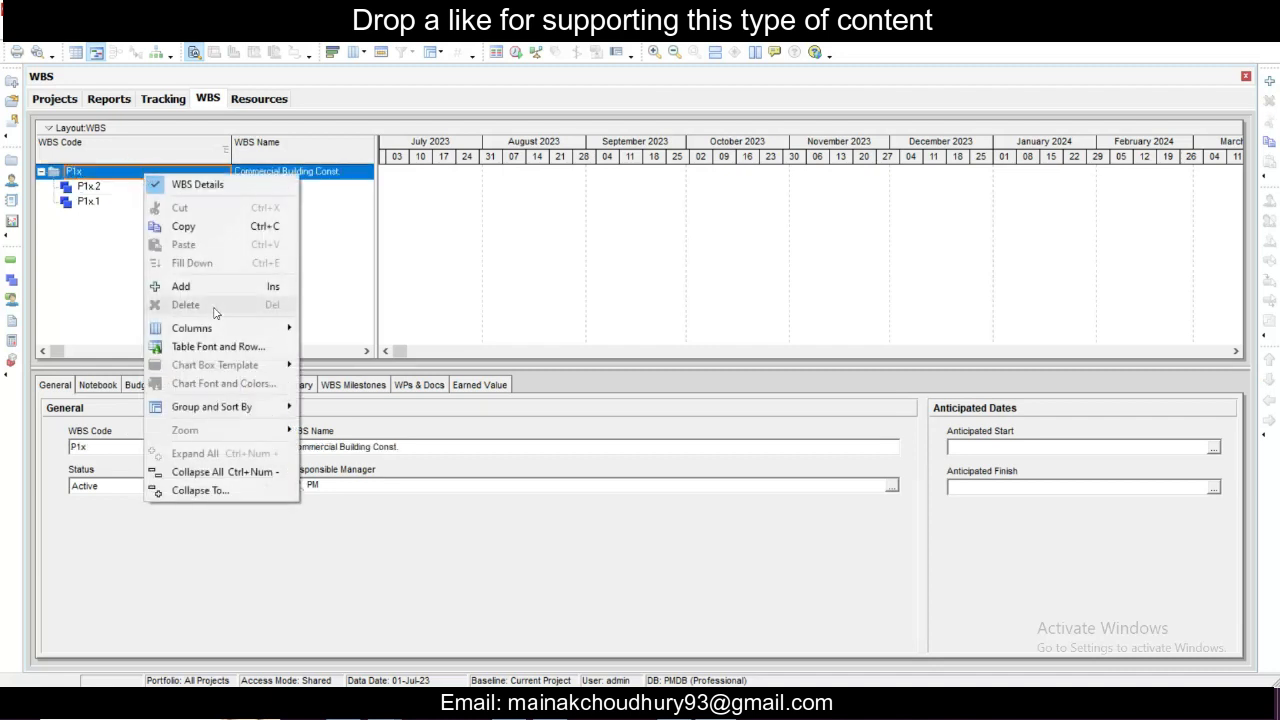
click(157, 285)
right_click(150, 173)
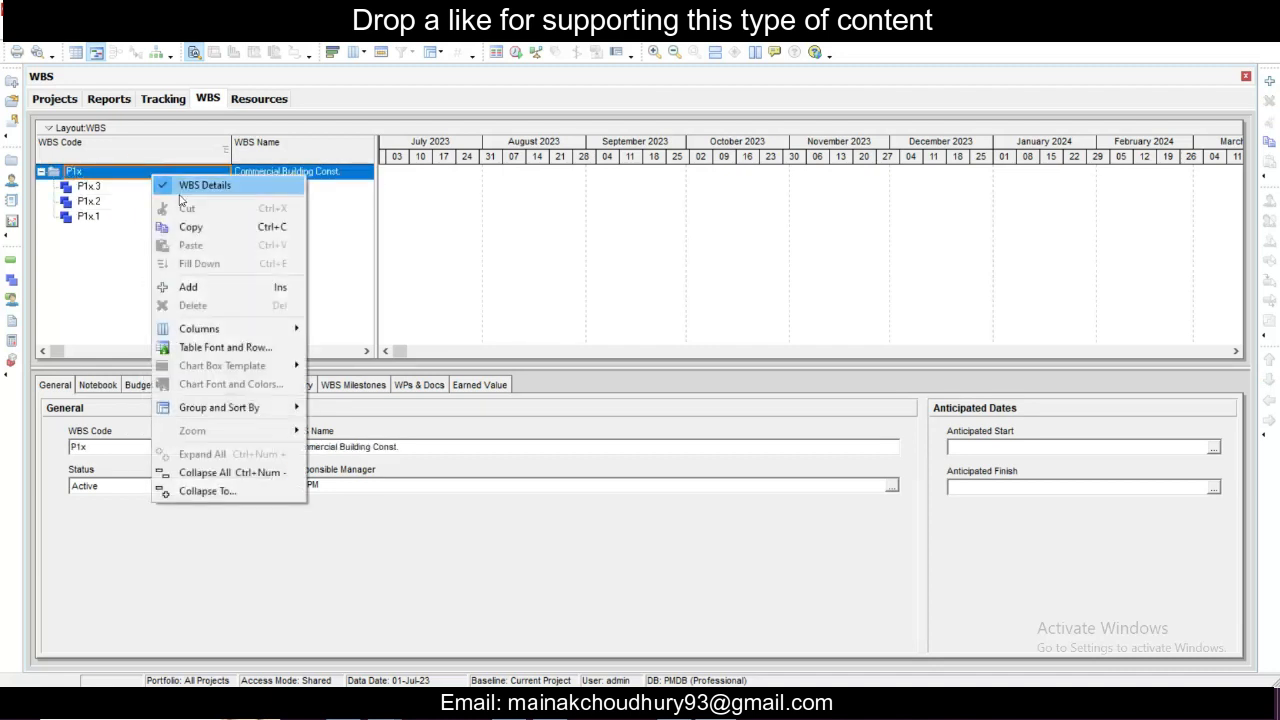
click(160, 285)
click(160, 174)
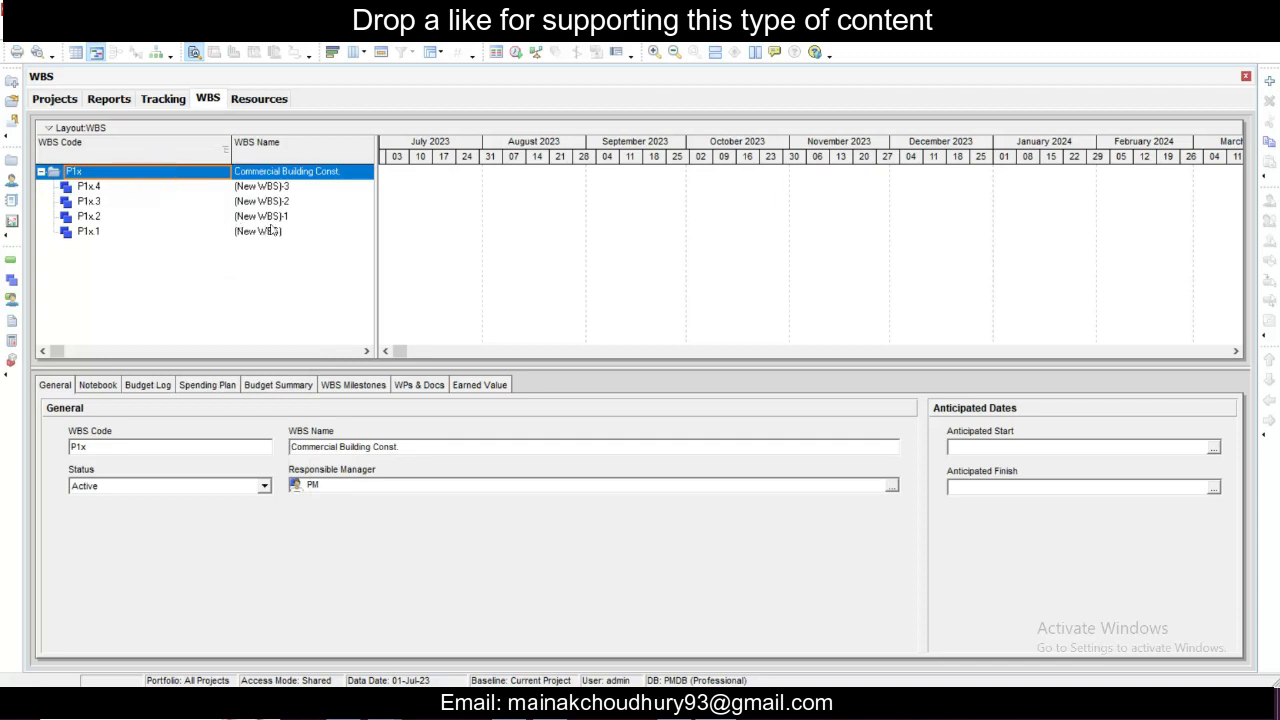
- Name WBS element P1x.4 Soil Test and element P1x.3 Design
click(262, 187)
click(312, 186)
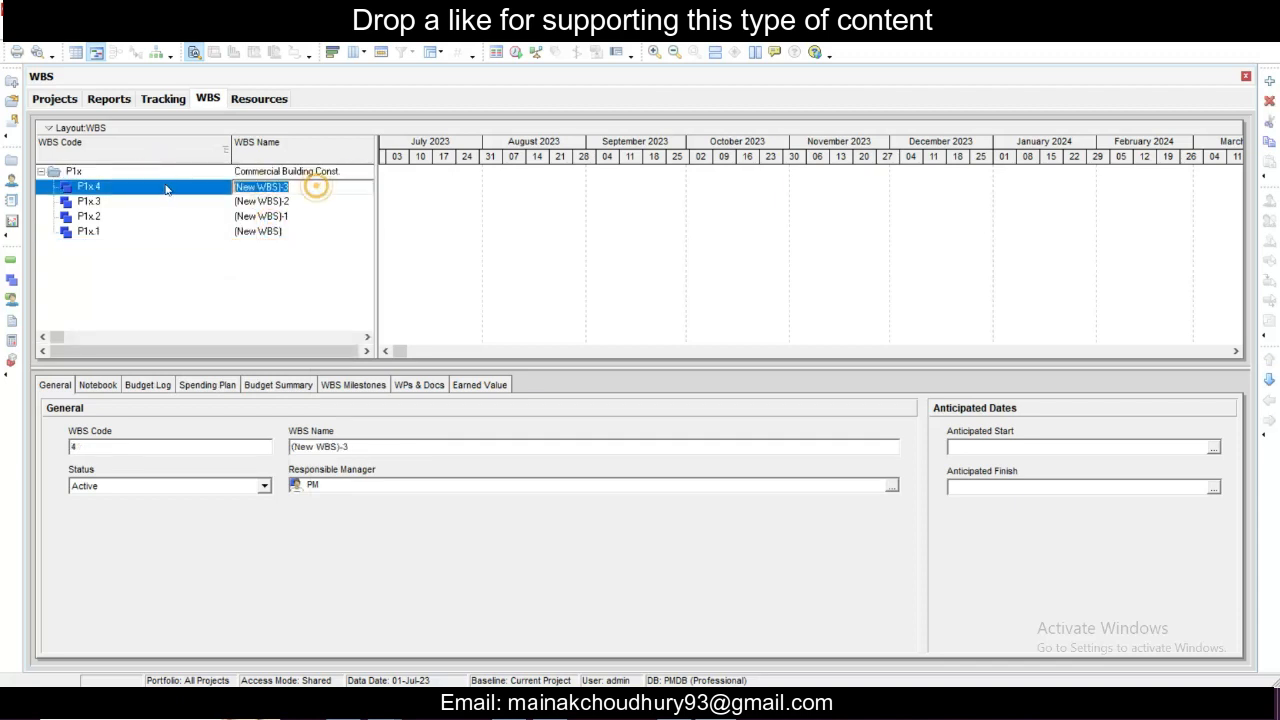
text(D)
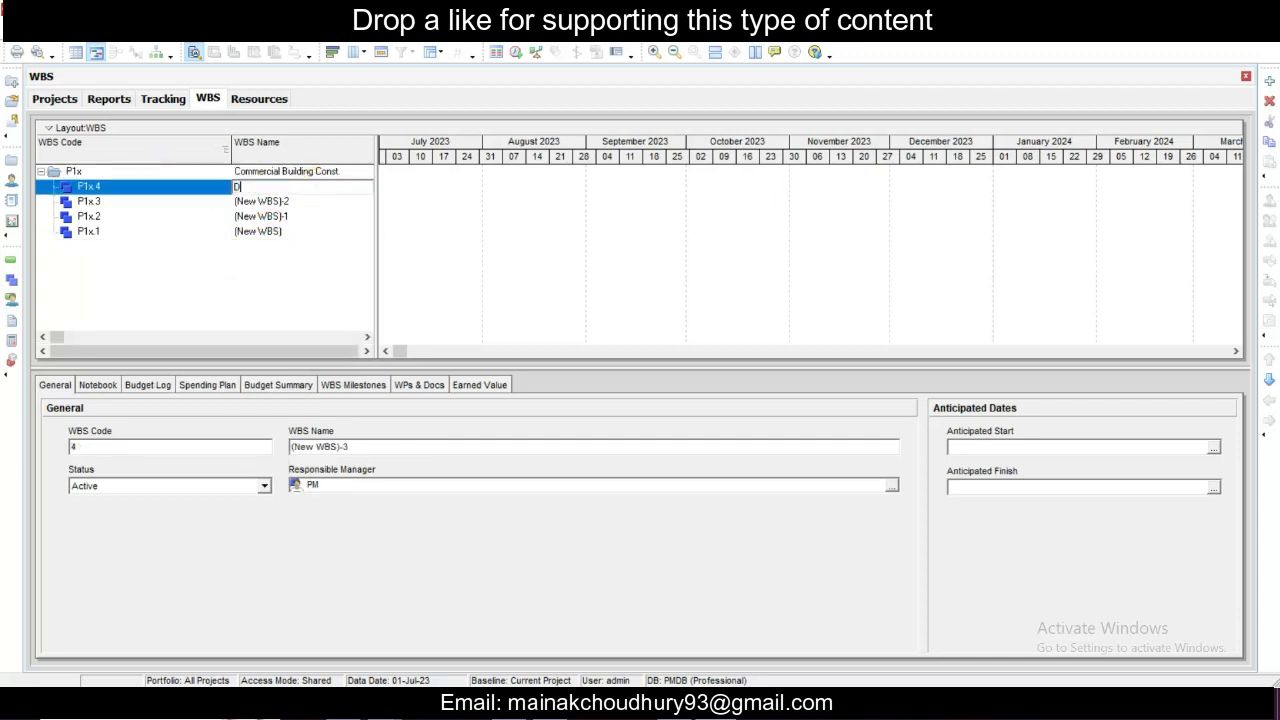
key(BackSpace)
click(272, 202)
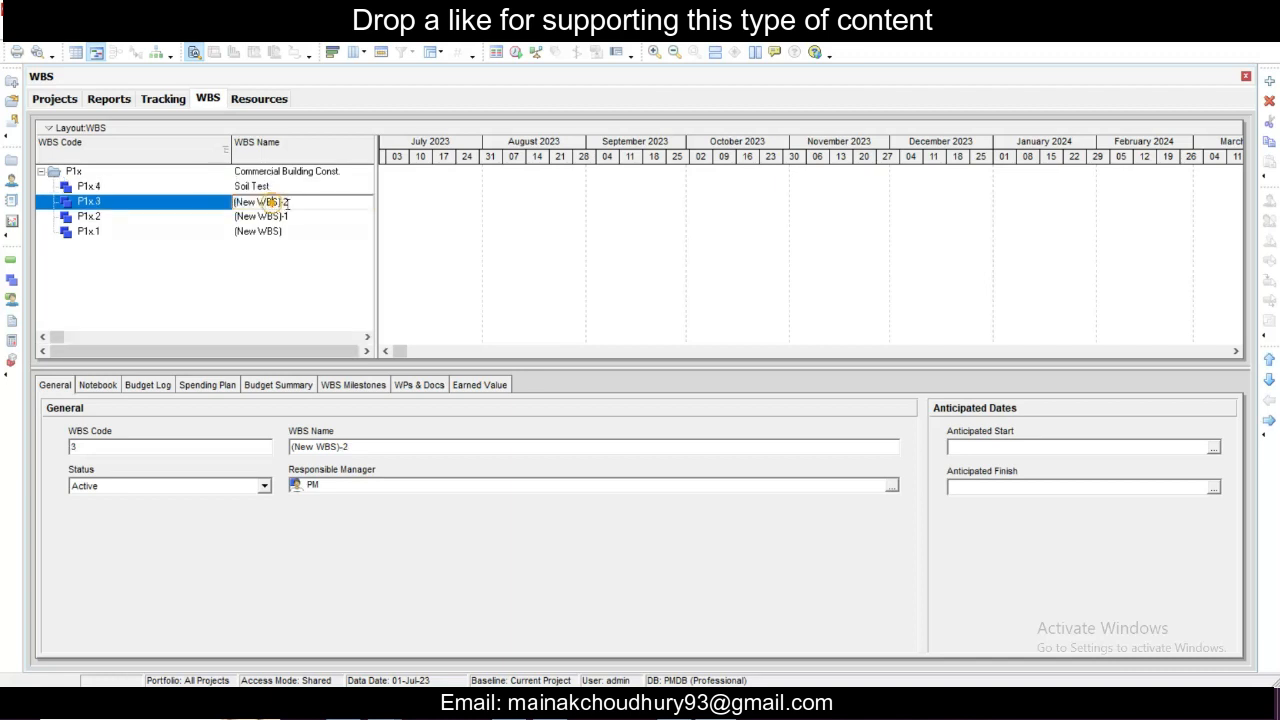
click(272, 202)
text(D)
key(BackSpace)
- Name WBS element P1x.2 Sub-Structure and element P1x.1 Super-structure
click(165, 219)
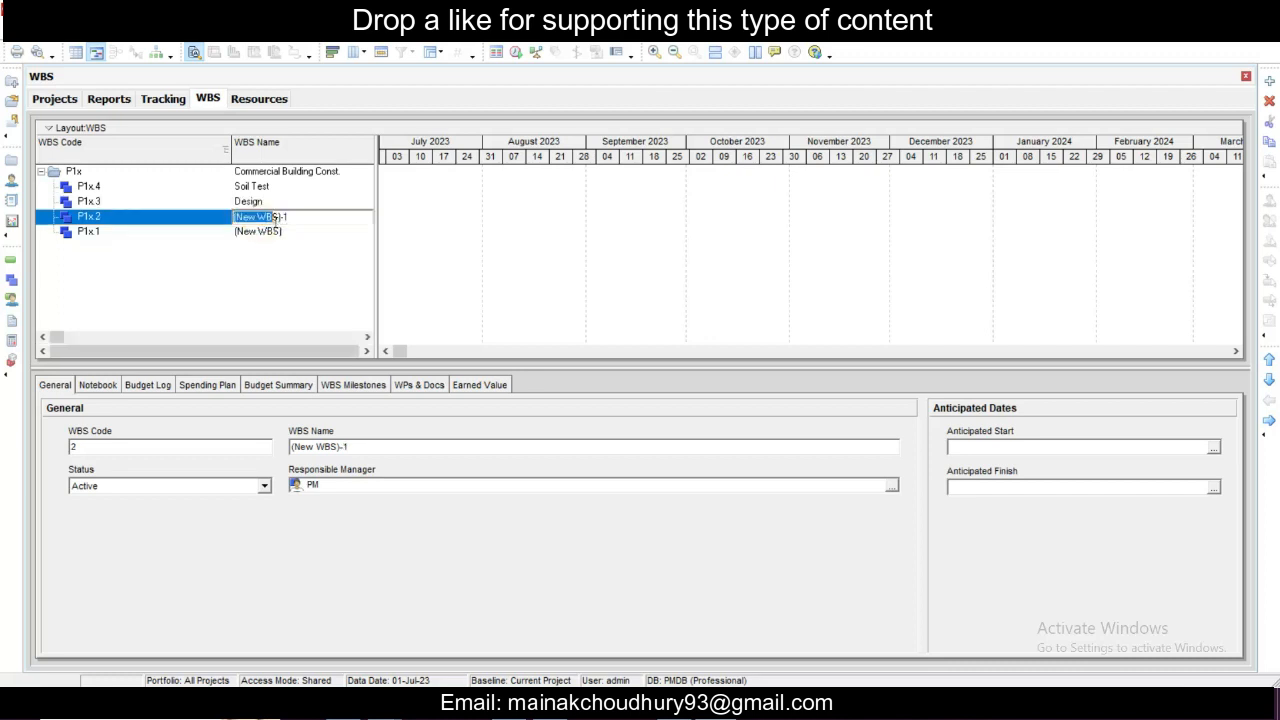
click(318, 221)
text(Sub-Structure)
click(266, 234)
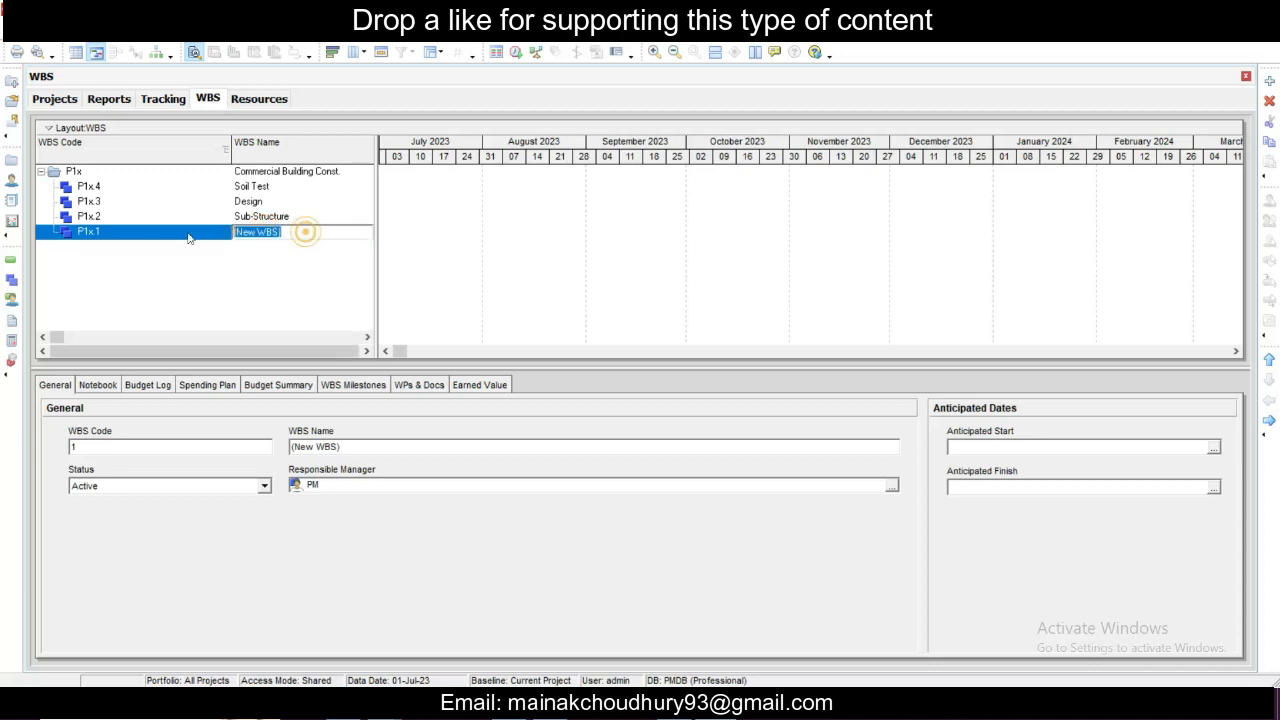
text(Super-s)
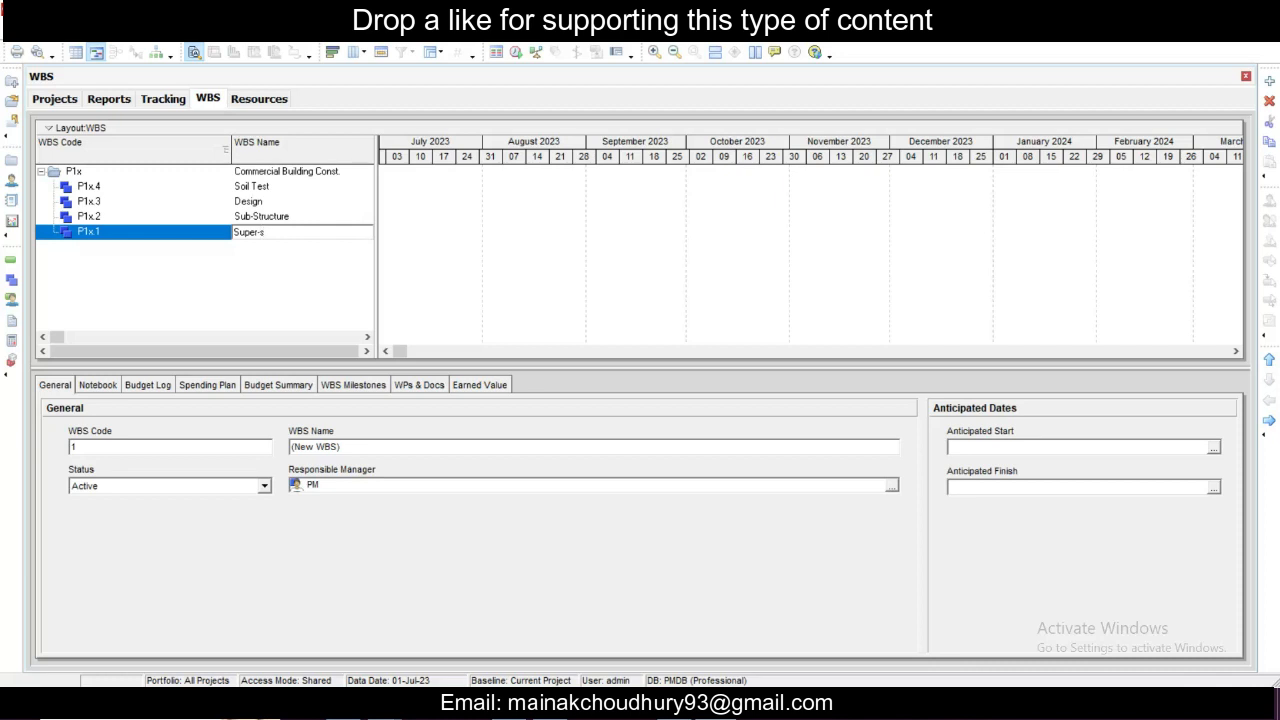
text(tructure)
- Add two child WBS elements under Sub-Structure
click(192, 217)
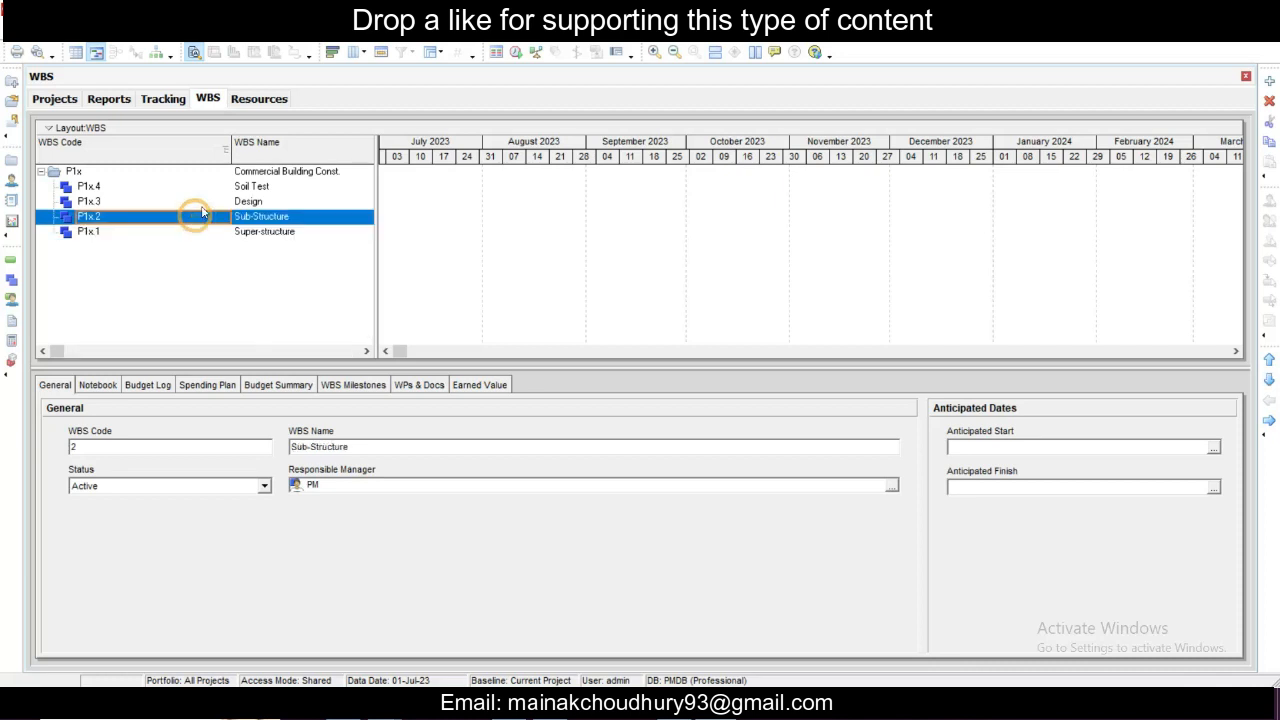
right_click(188, 218)
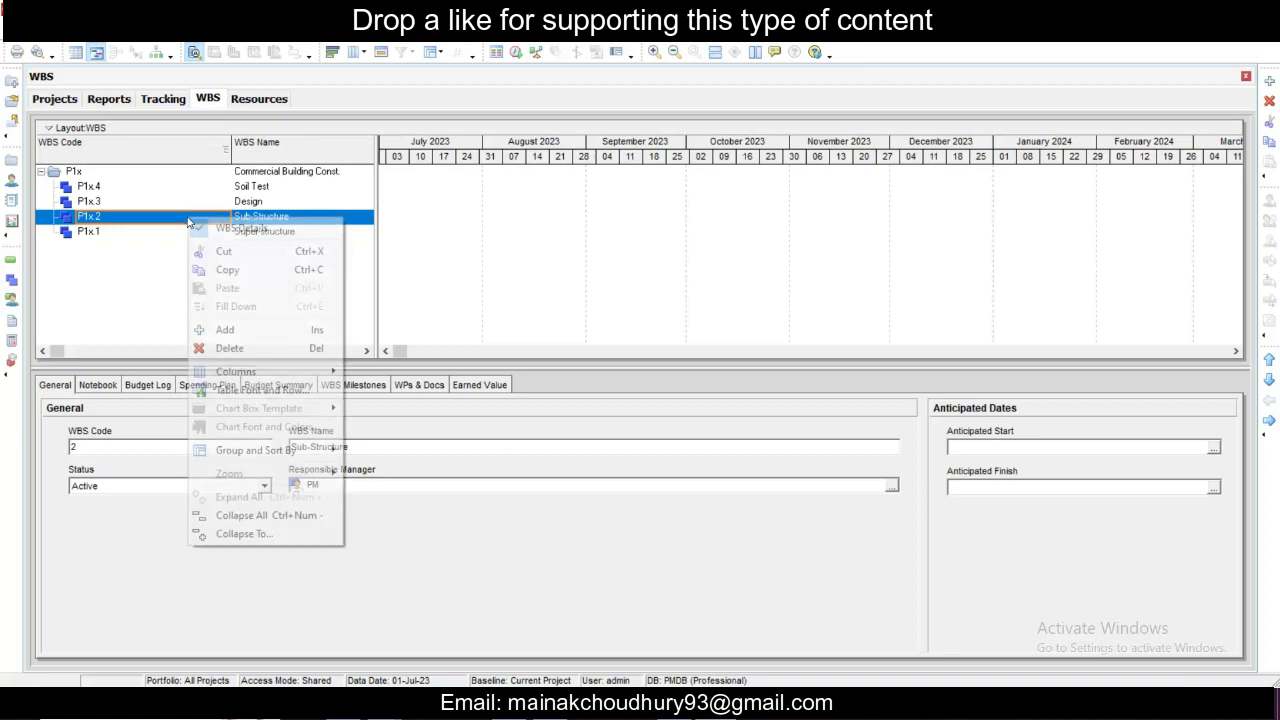
click(242, 333)
click(188, 220)
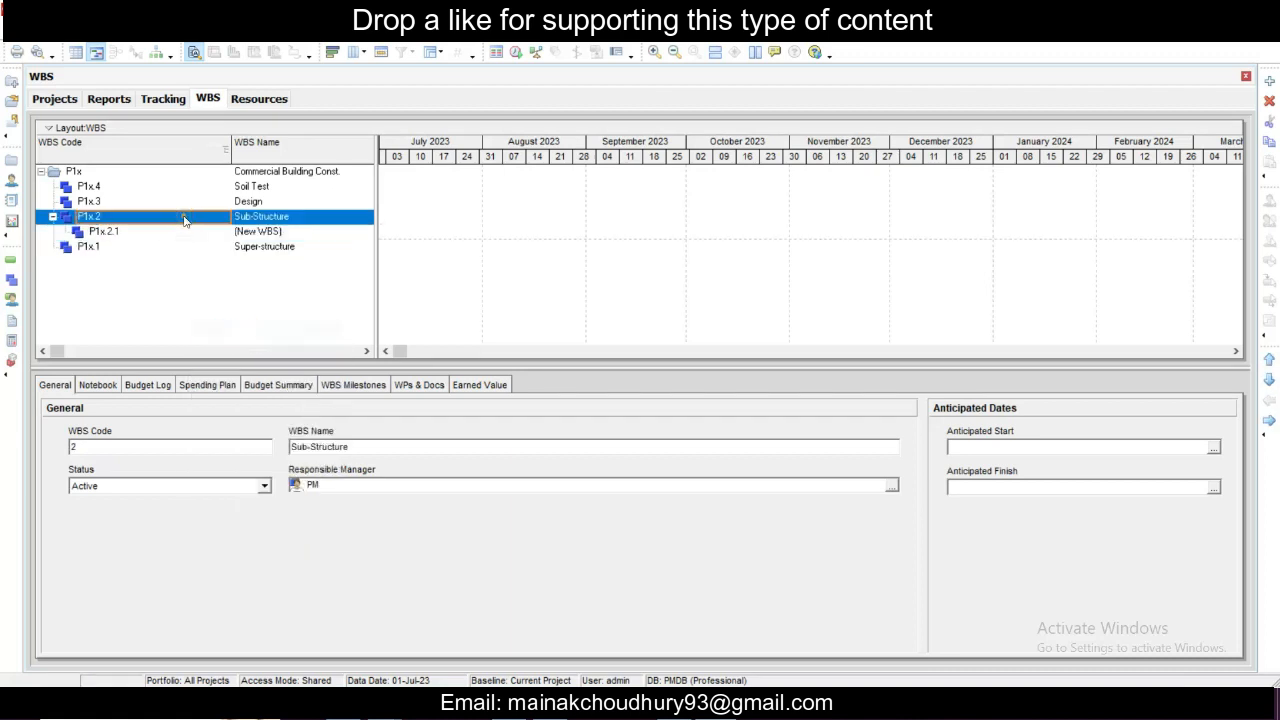
right_click(188, 220)
click(213, 331)
- Name the two Sub-Structure child elements Foundation and Columns up to Plinth
click(172, 232)
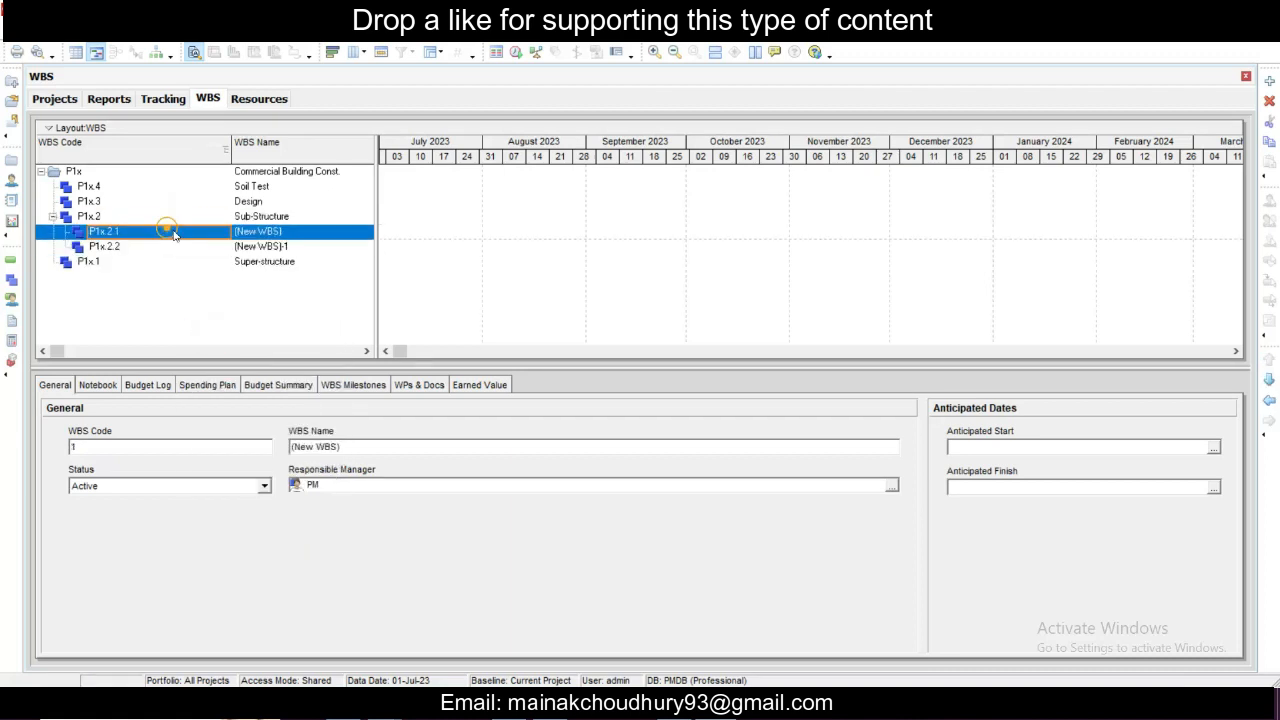
click(305, 232)
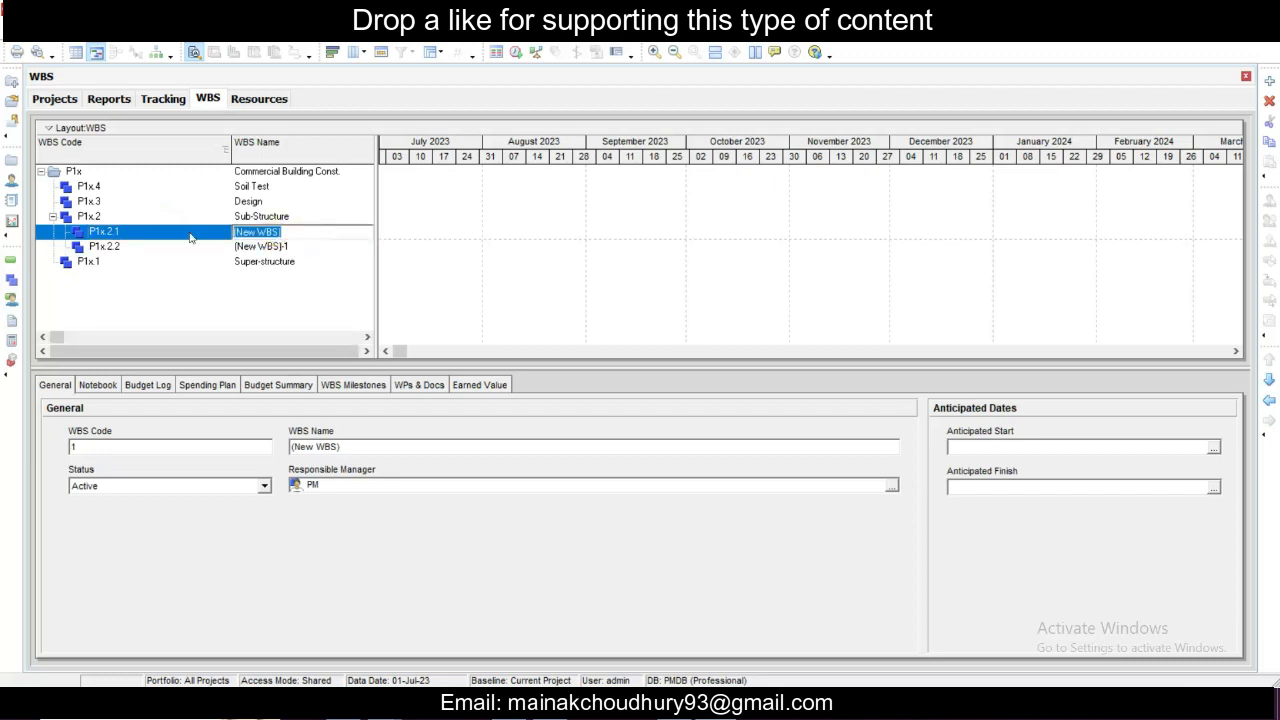
text(Foundation)
click(254, 246)
click(254, 246)
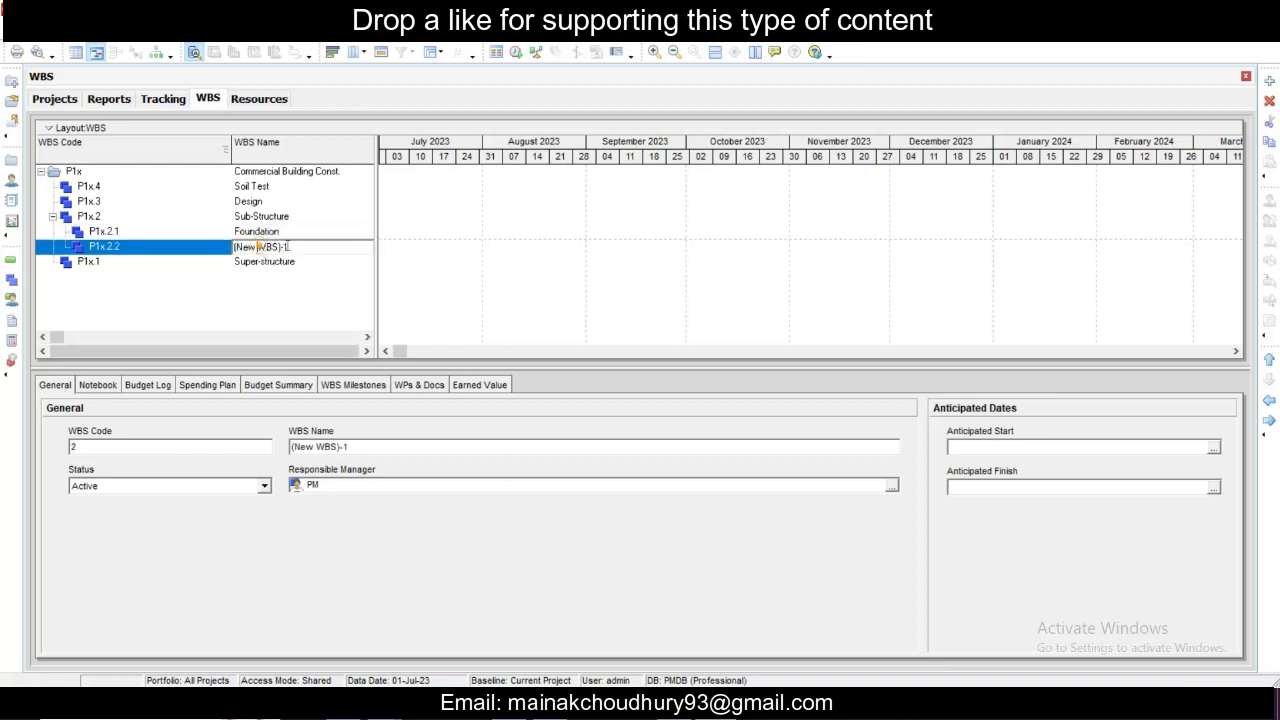
drag(318, 246, 170, 245)
text(Columns up to Plinth)
click(325, 218)
- Add a child WBS element named Architectural Design under Design
click(314, 260)
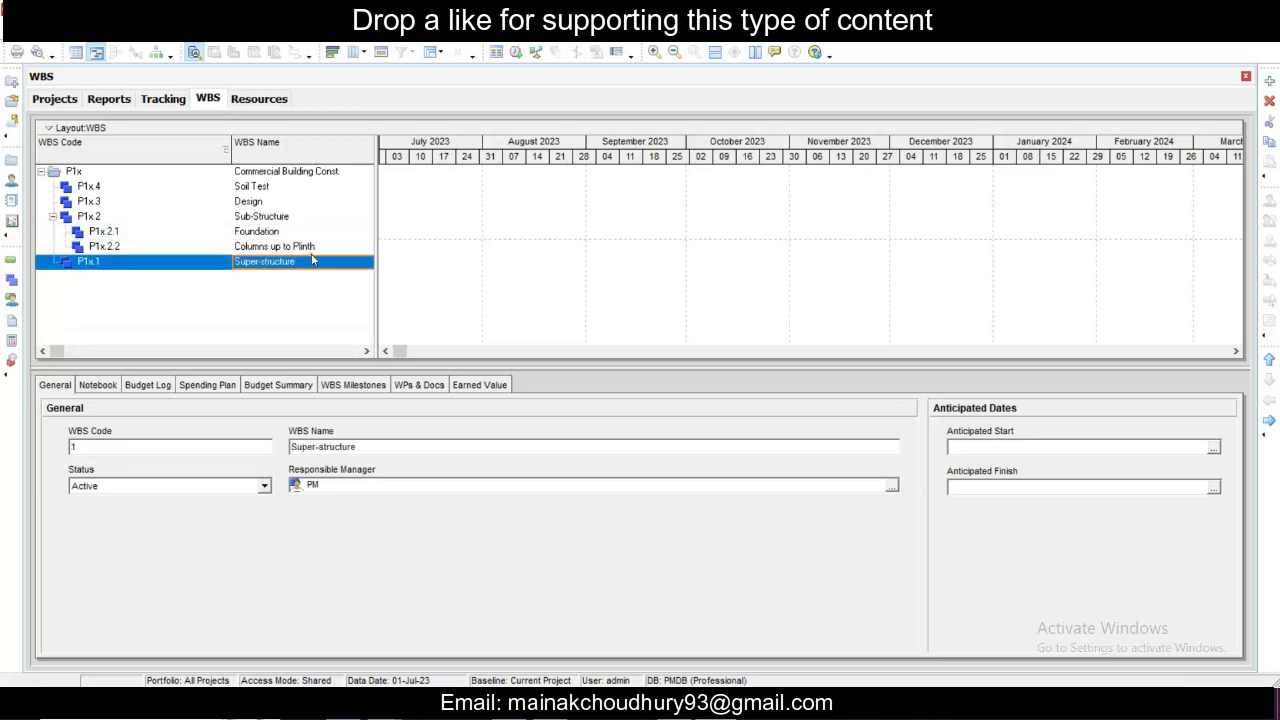
click(288, 212)
click(276, 203)
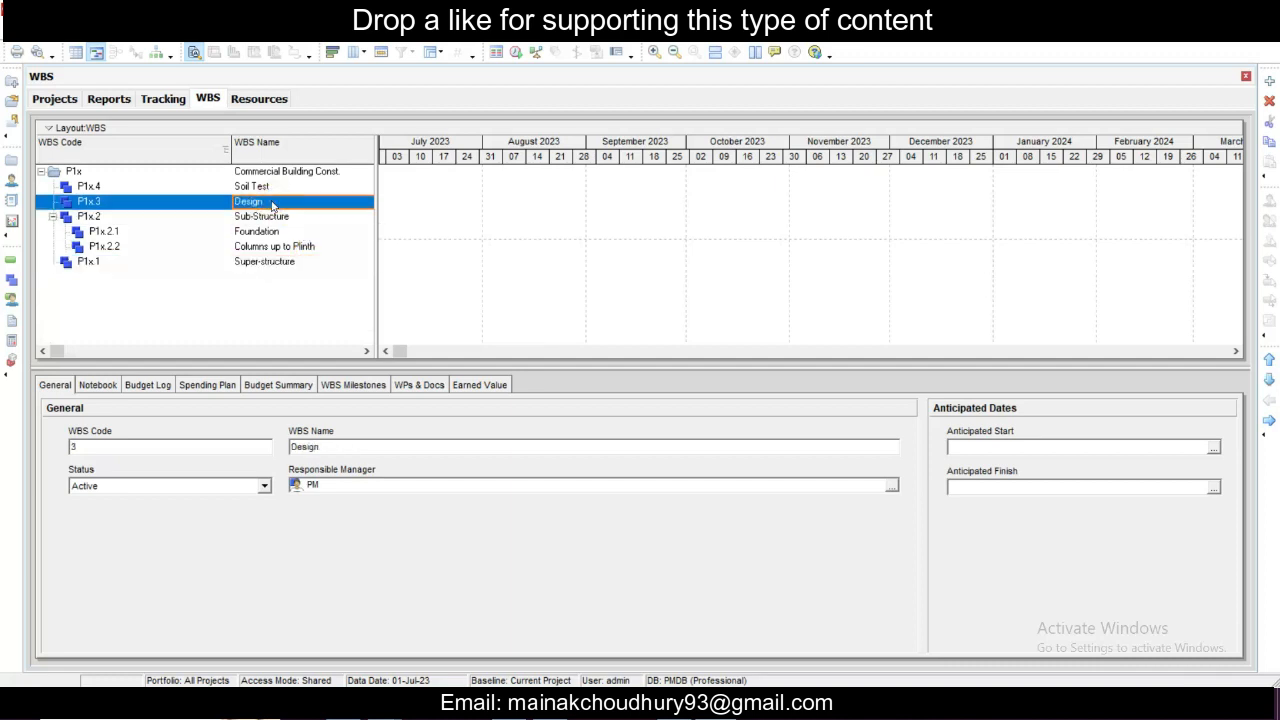
right_click(271, 206)
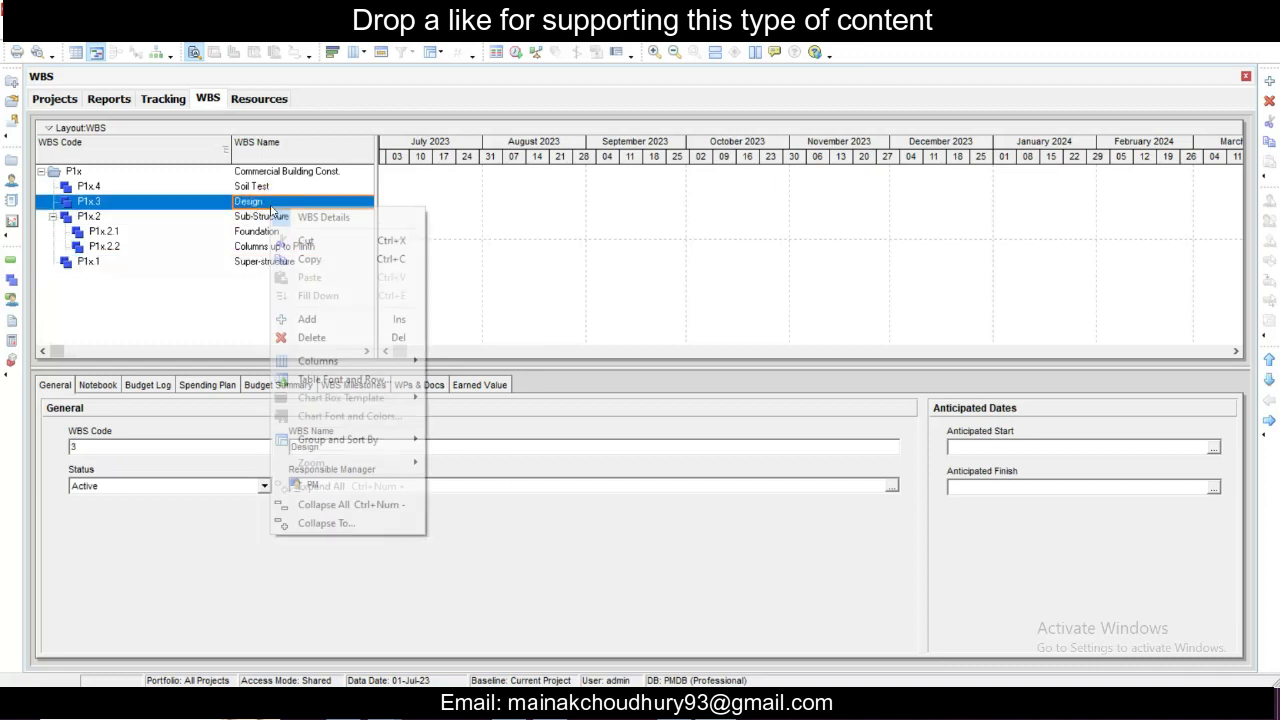
click(336, 319)
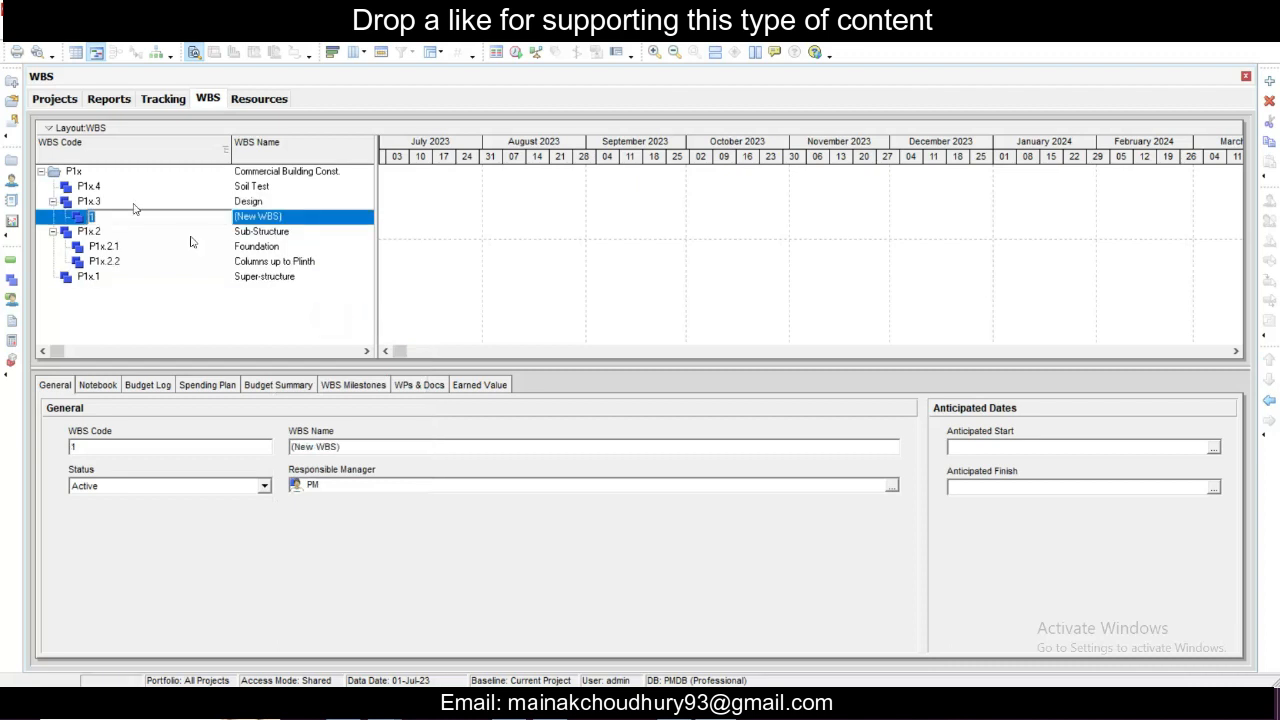
key(Tab)
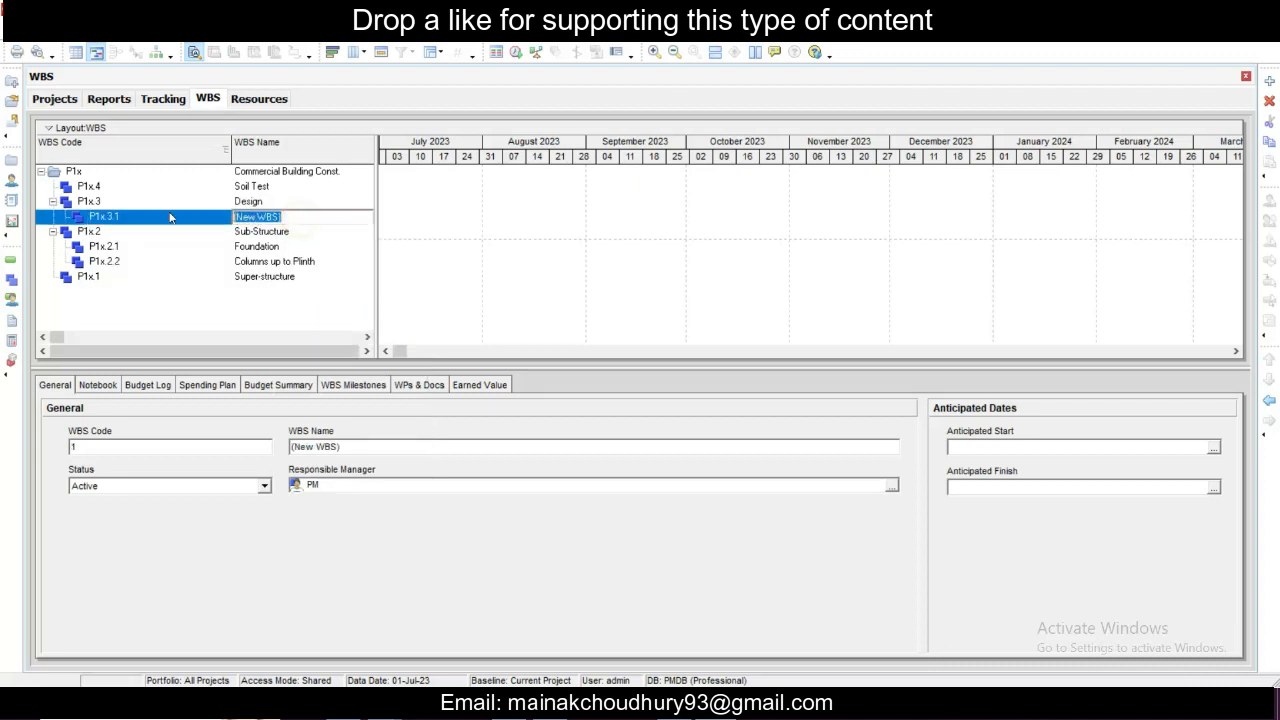
text(Architectural Design)
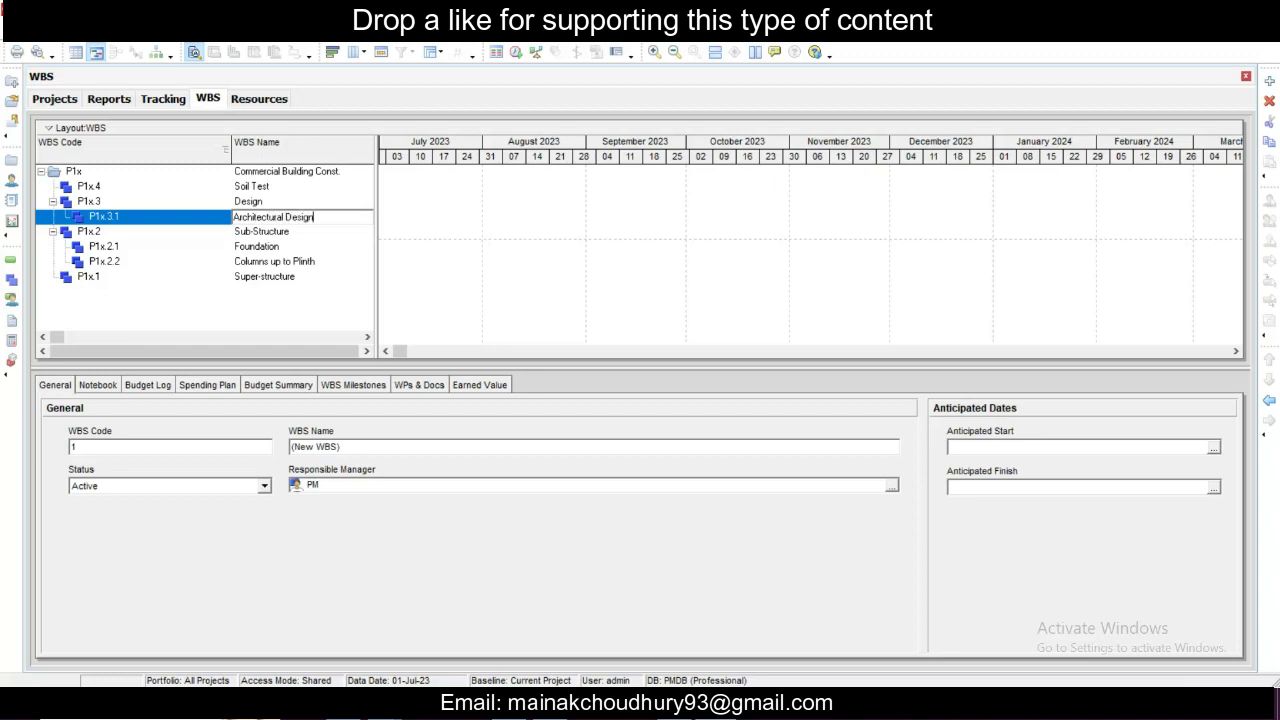
- Add a second child WBS element under Design and name it Structural Design
click(205, 202)
right_click(254, 202)
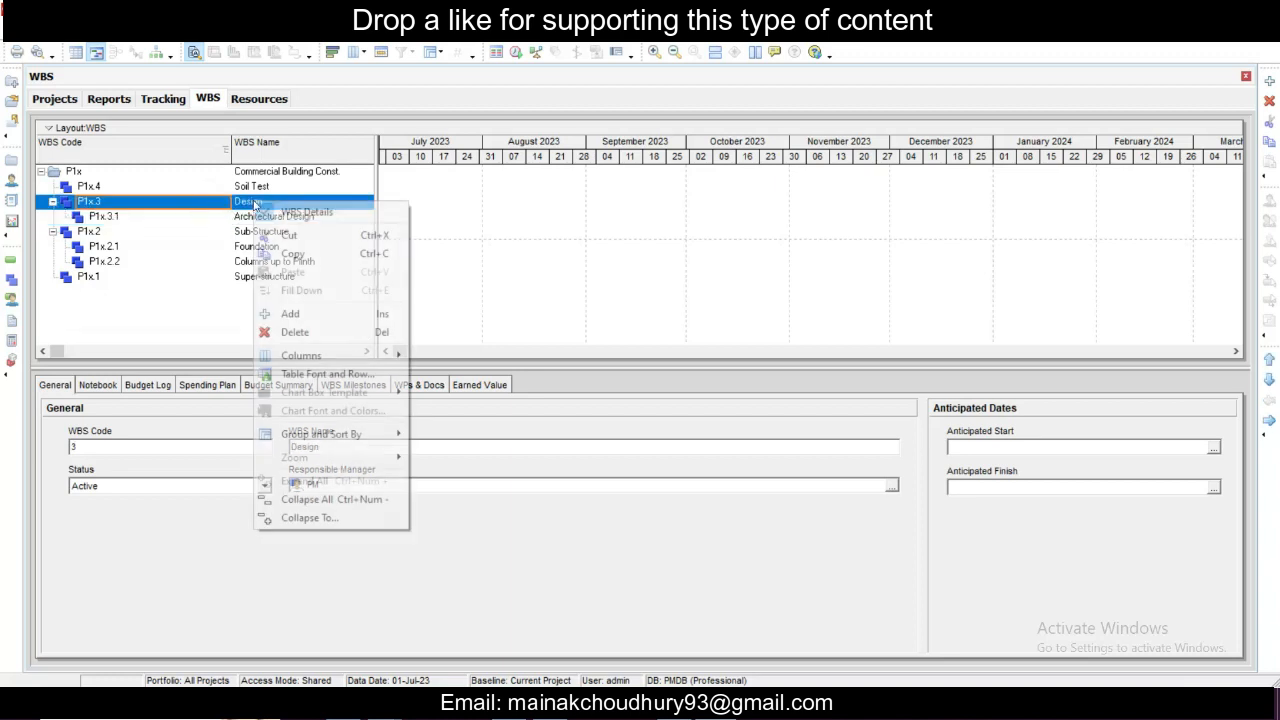
click(315, 314)
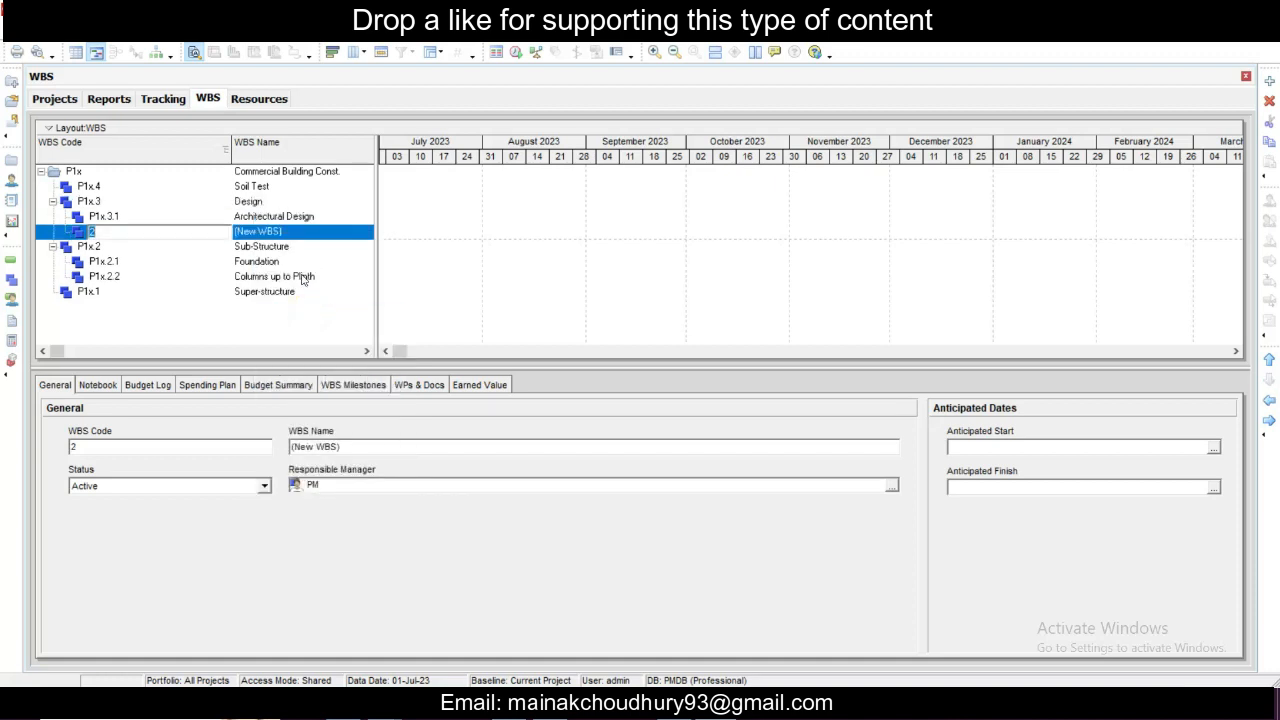
click(258, 233)
click(279, 232)
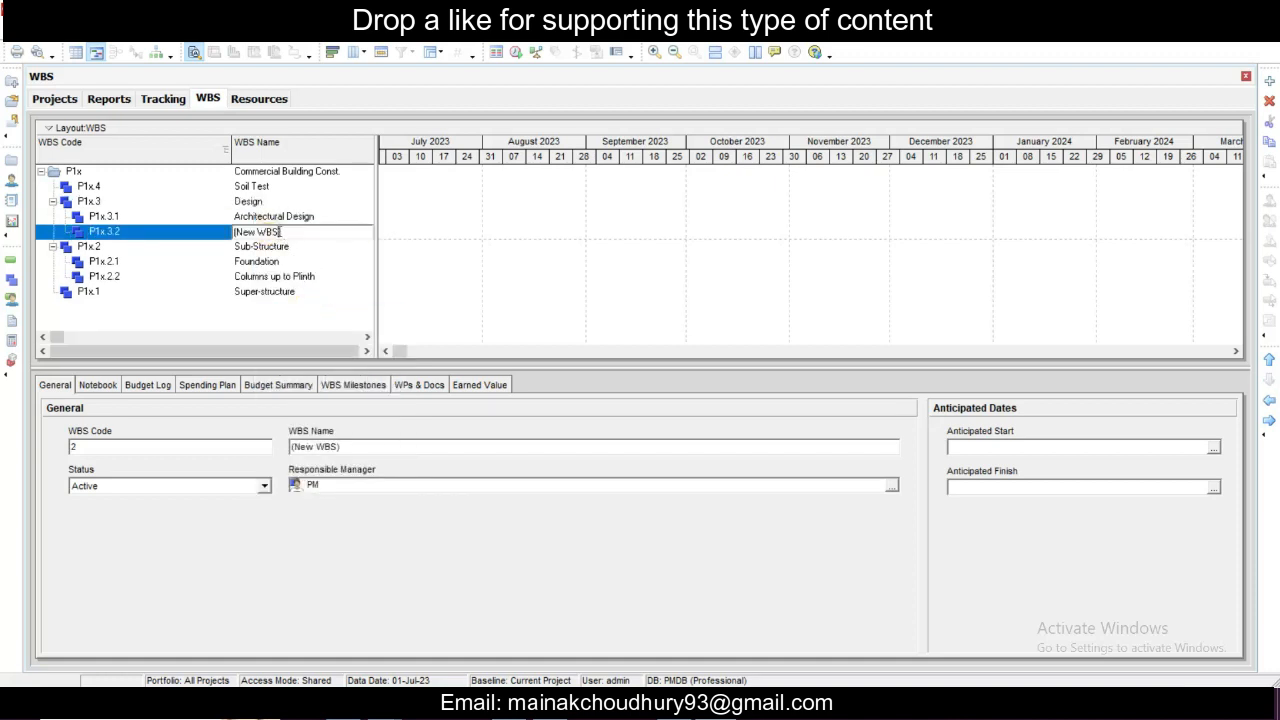
drag(279, 232, 163, 228)
text(Structural Design)
- Add three child WBS elements under Super-structure
double_click(163, 292)
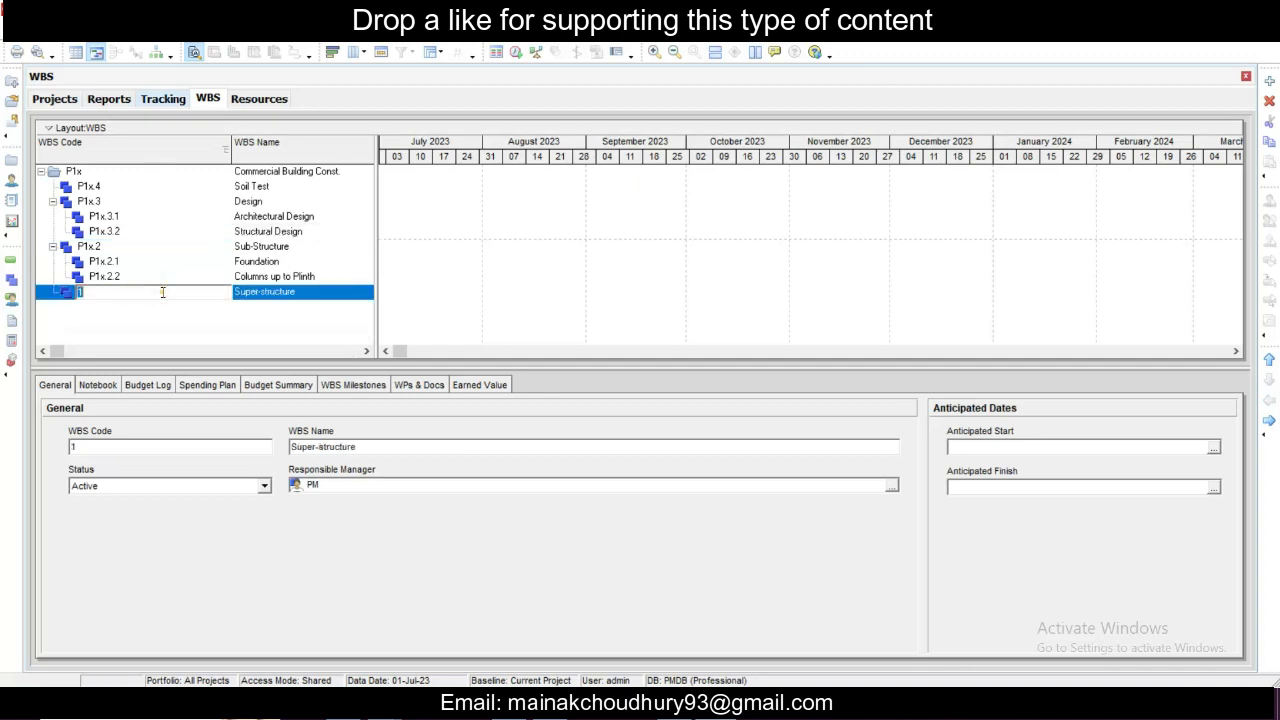
click(242, 297)
right_click(265, 292)
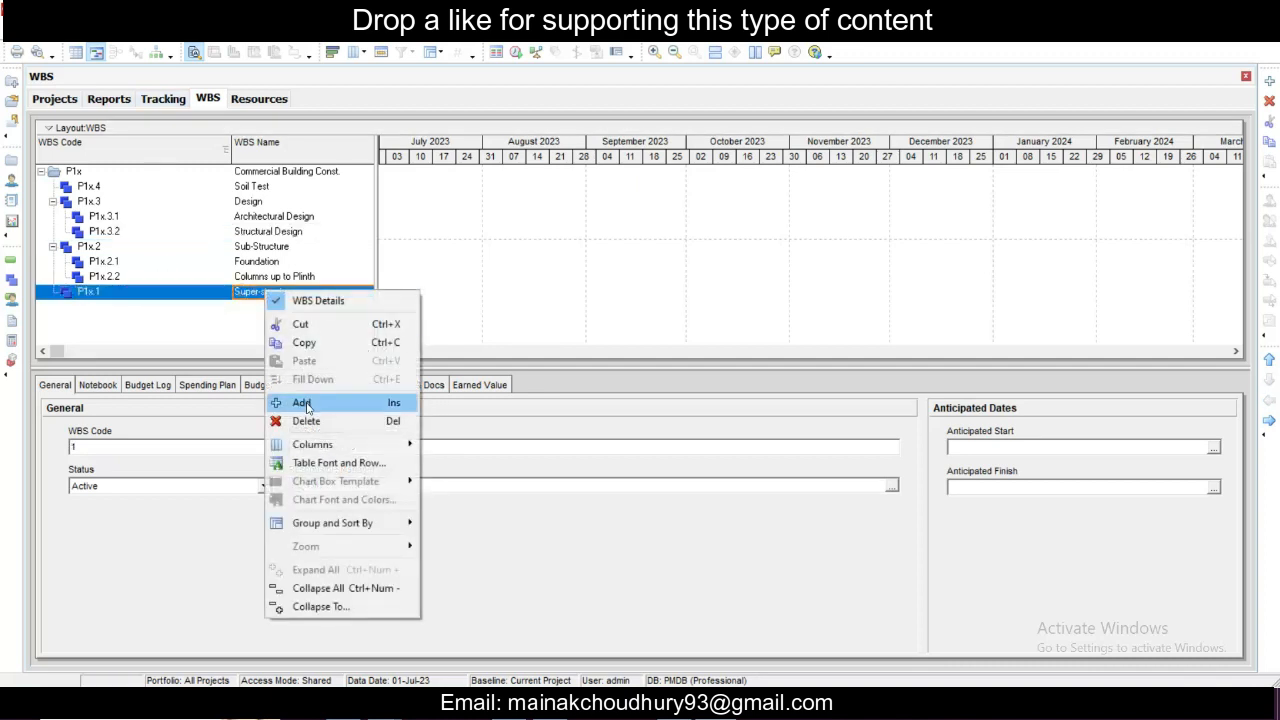
click(306, 408)
click(262, 292)
right_click(262, 293)
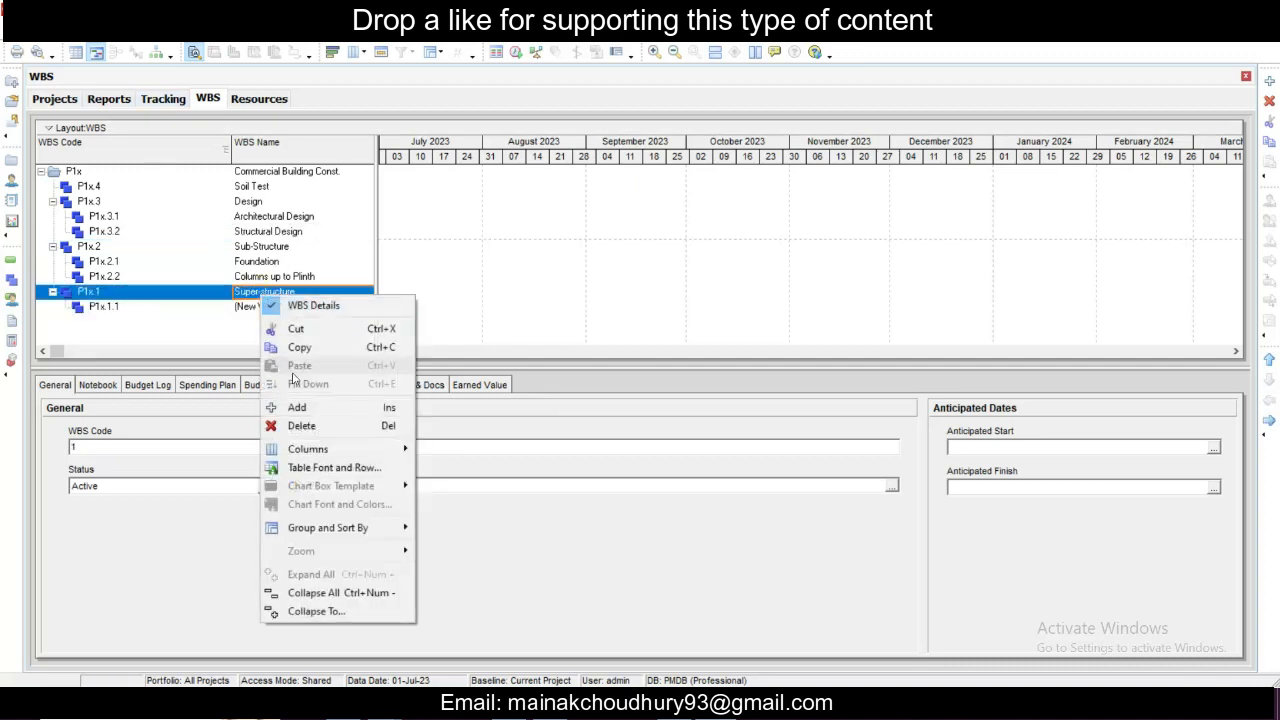
click(297, 407)
click(257, 293)
right_click(256, 295)
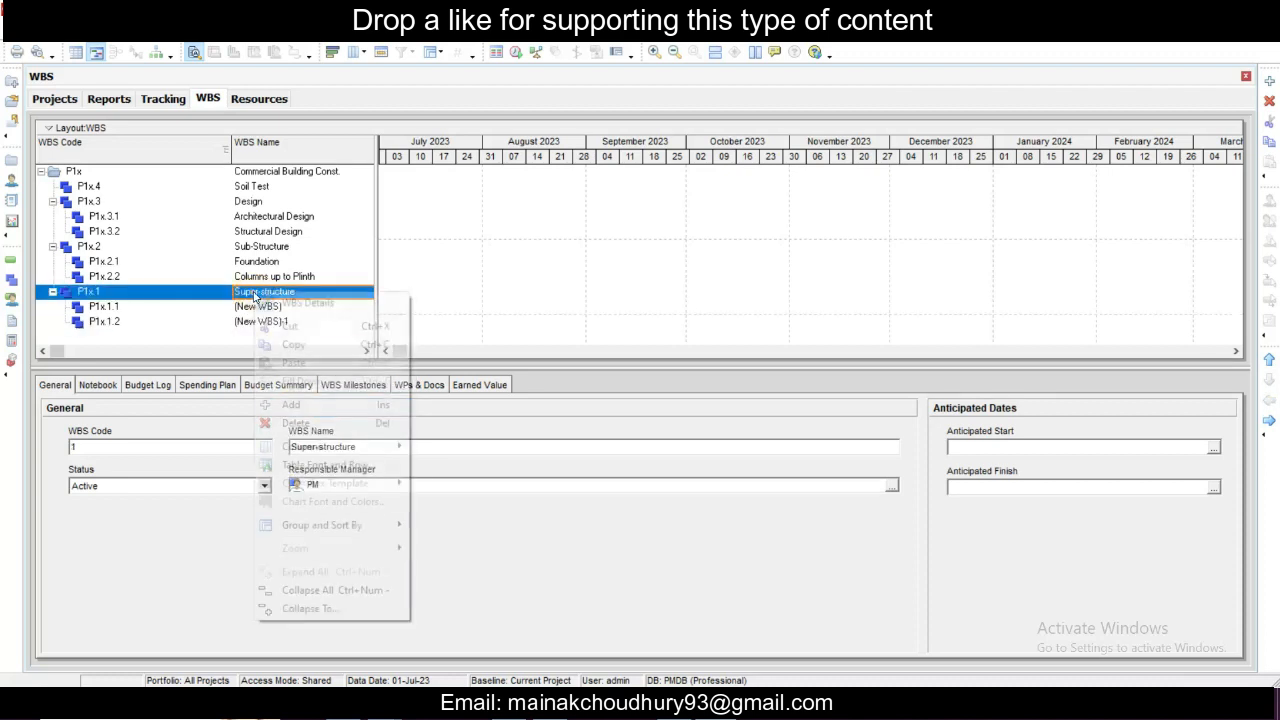
click(298, 406)
- Name the first Super-structure child element, P1x.1.1, Plinth Beam
click(257, 294)
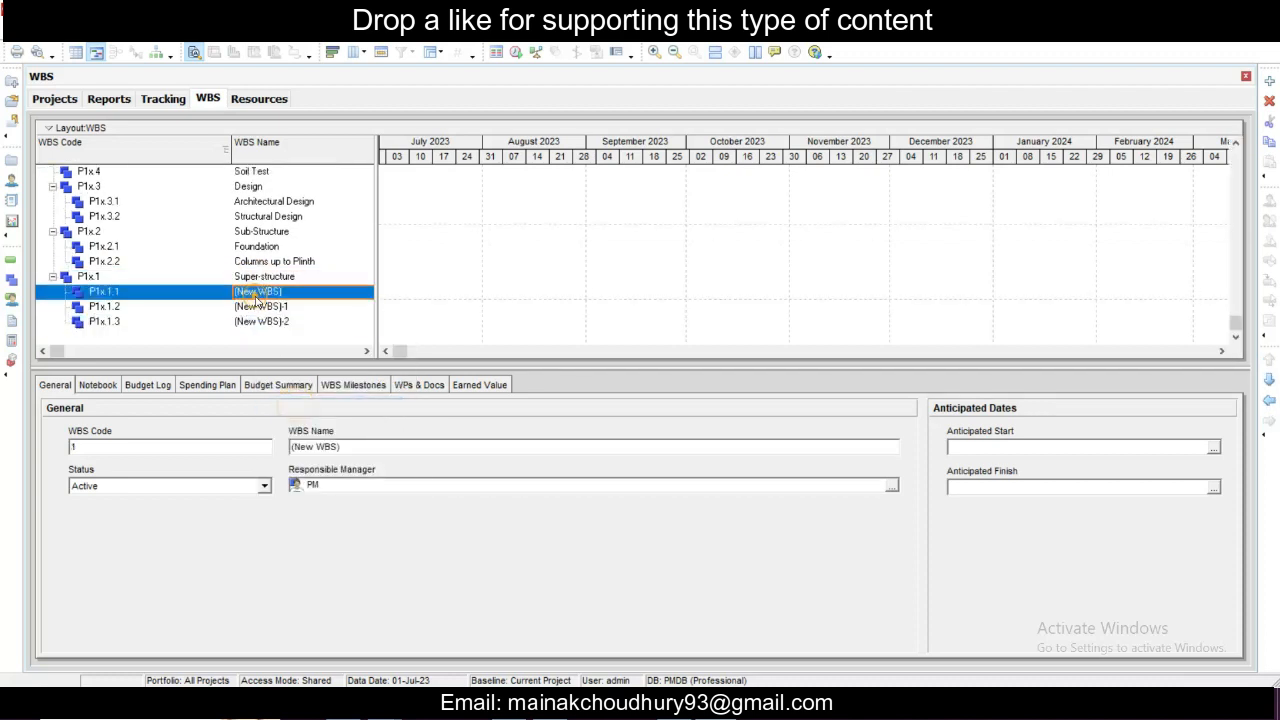
click(258, 296)
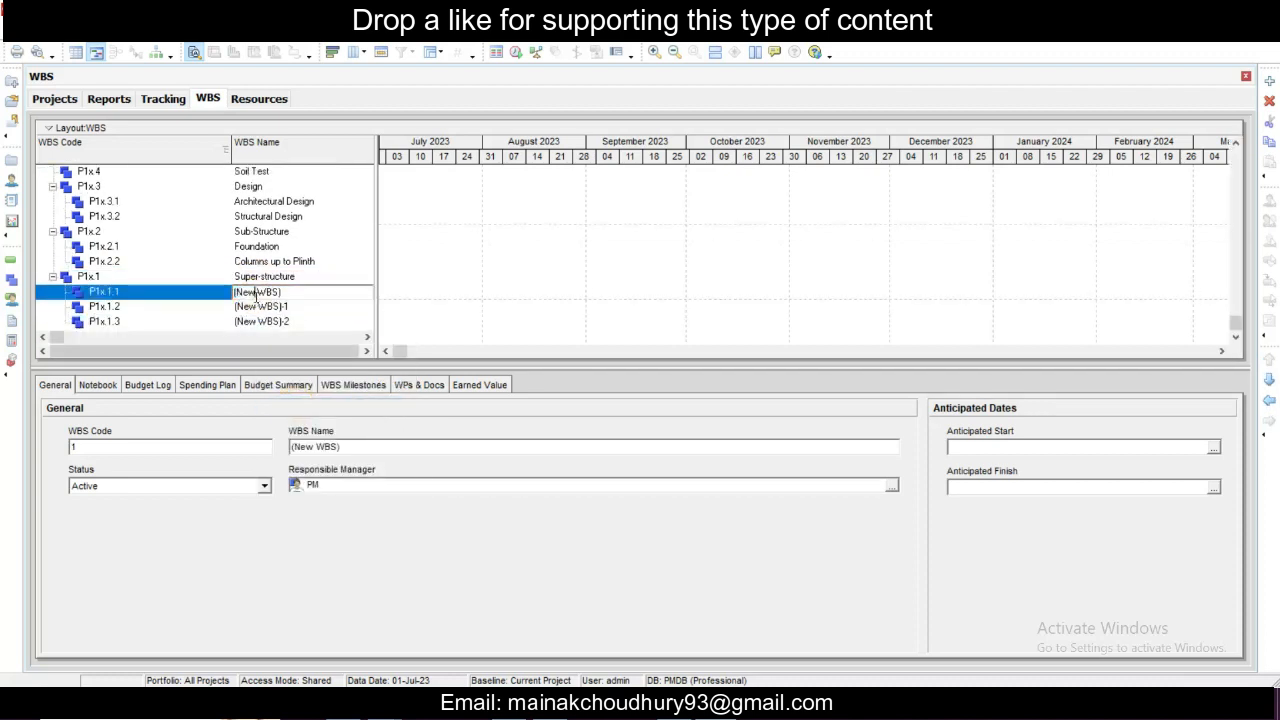
double_click(310, 290)
text(Plinth Beam)
click(252, 309)
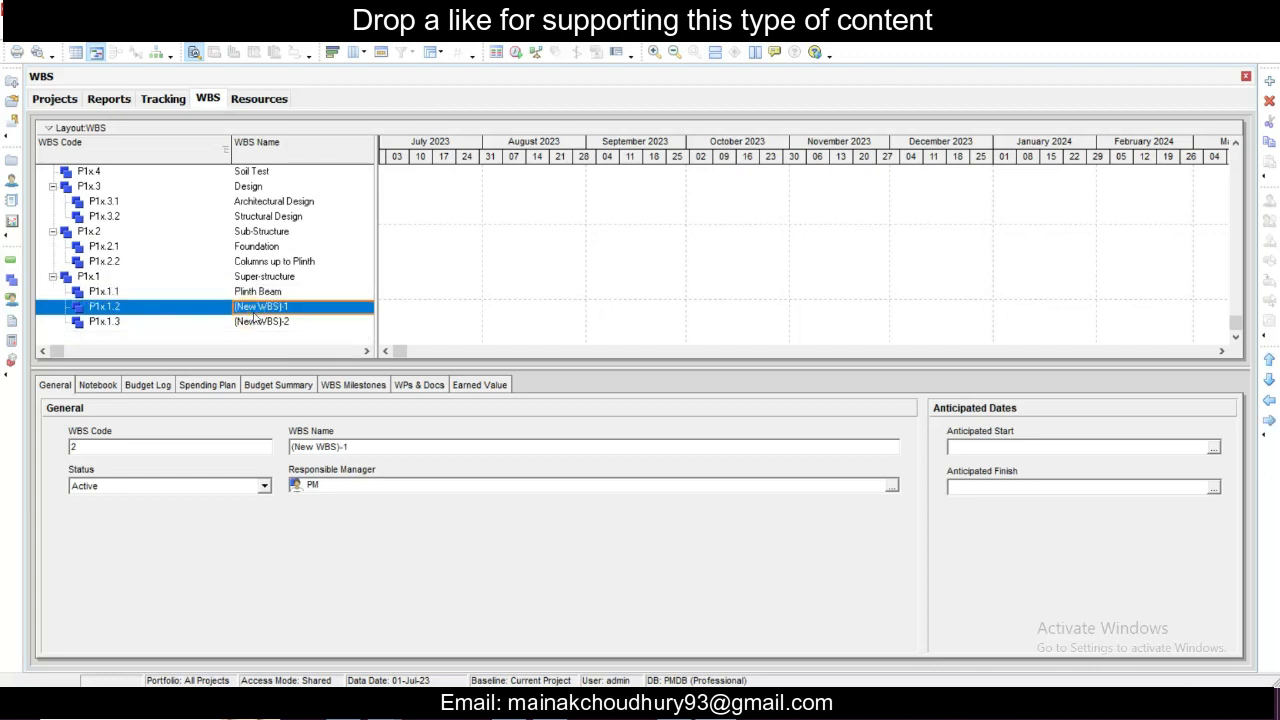
- Name the second Super-structure child WBS element, P1x.1.2, Columns up to 1st slab
text(Columns up to)
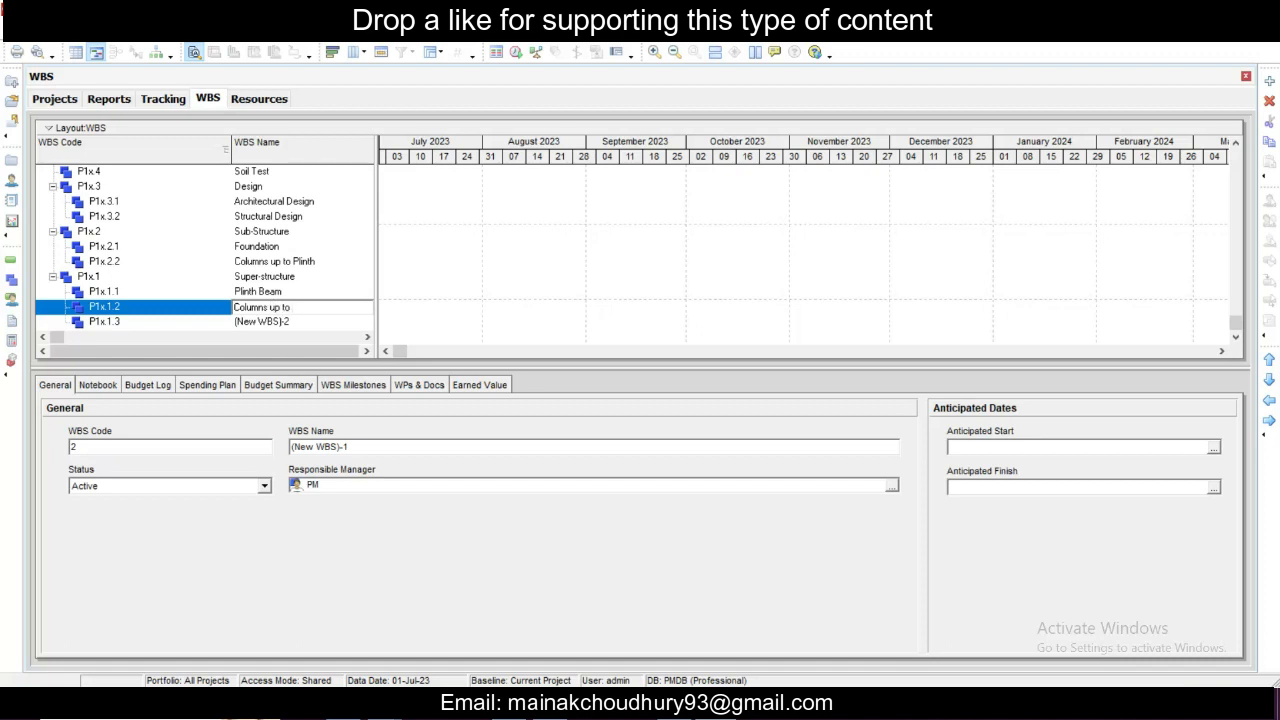
text(1st slab)
- Name the third Super-structure child WBS element, P1x.1.3, GF Roof Slab
click(278, 321)
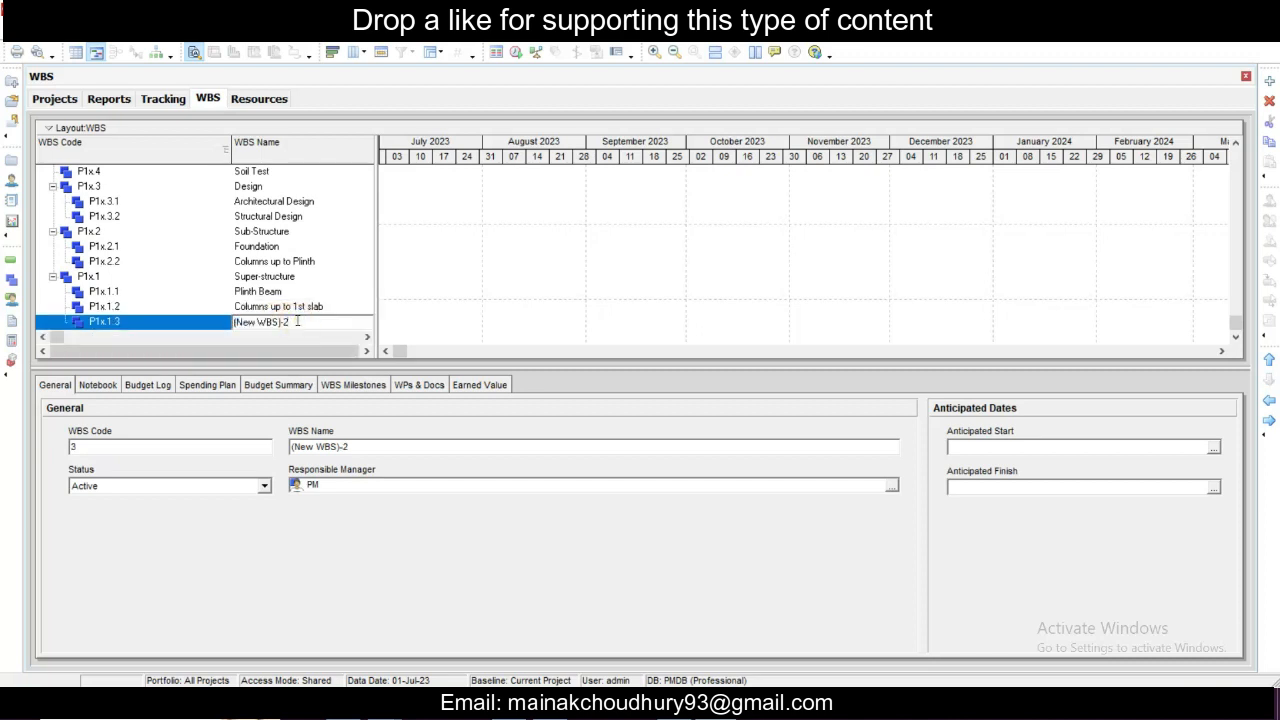
key(ctrl+a)
key(BackSpace)
text(GF Roof Sla)
click(262, 232)
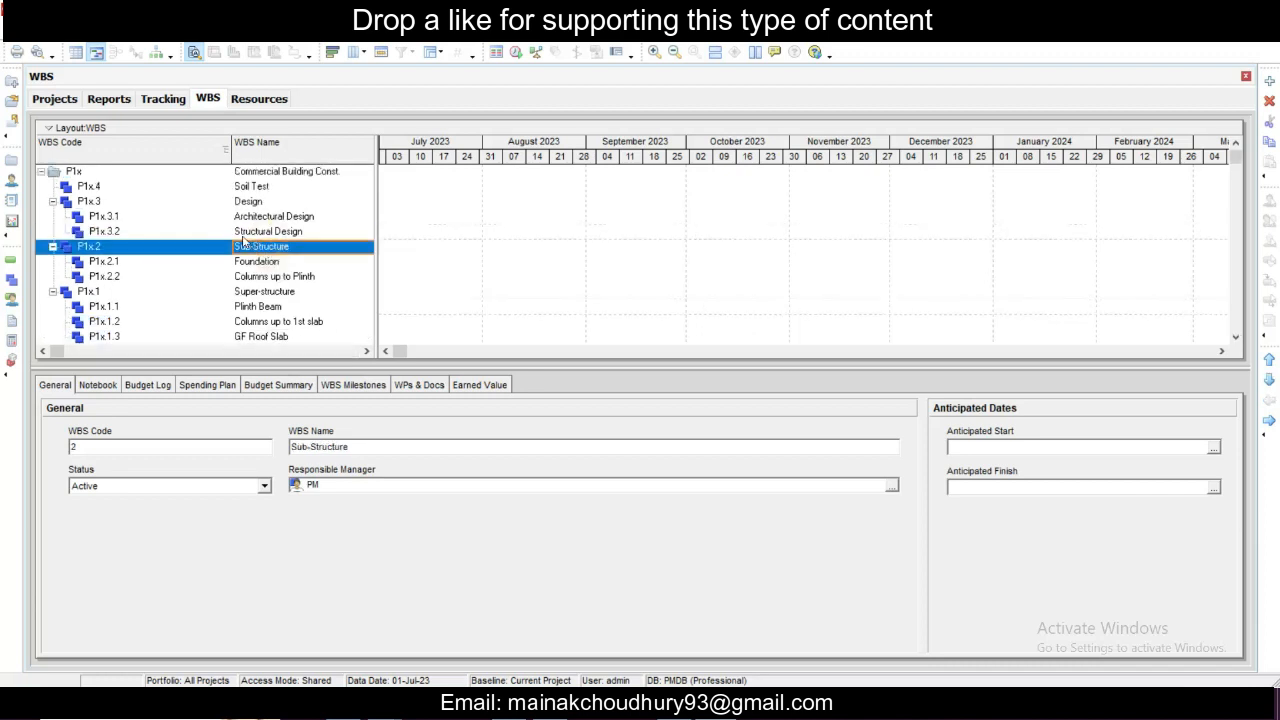
click(228, 172)
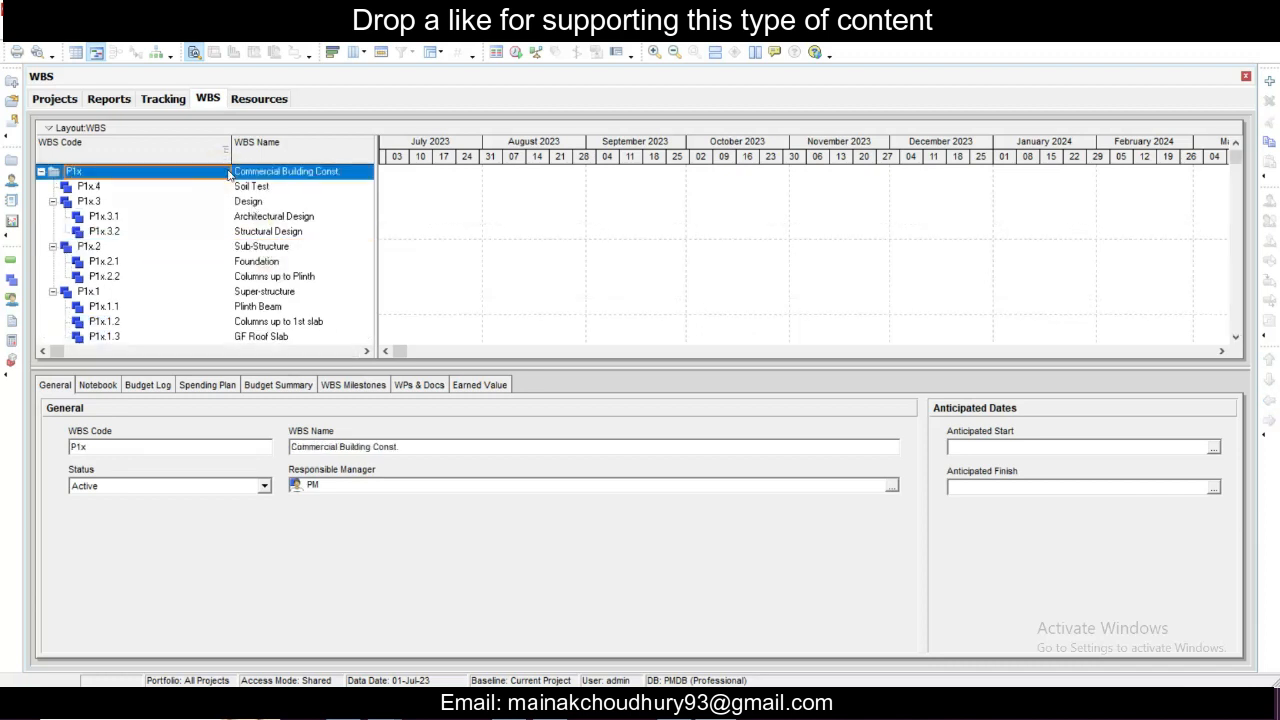
right_click(228, 174)
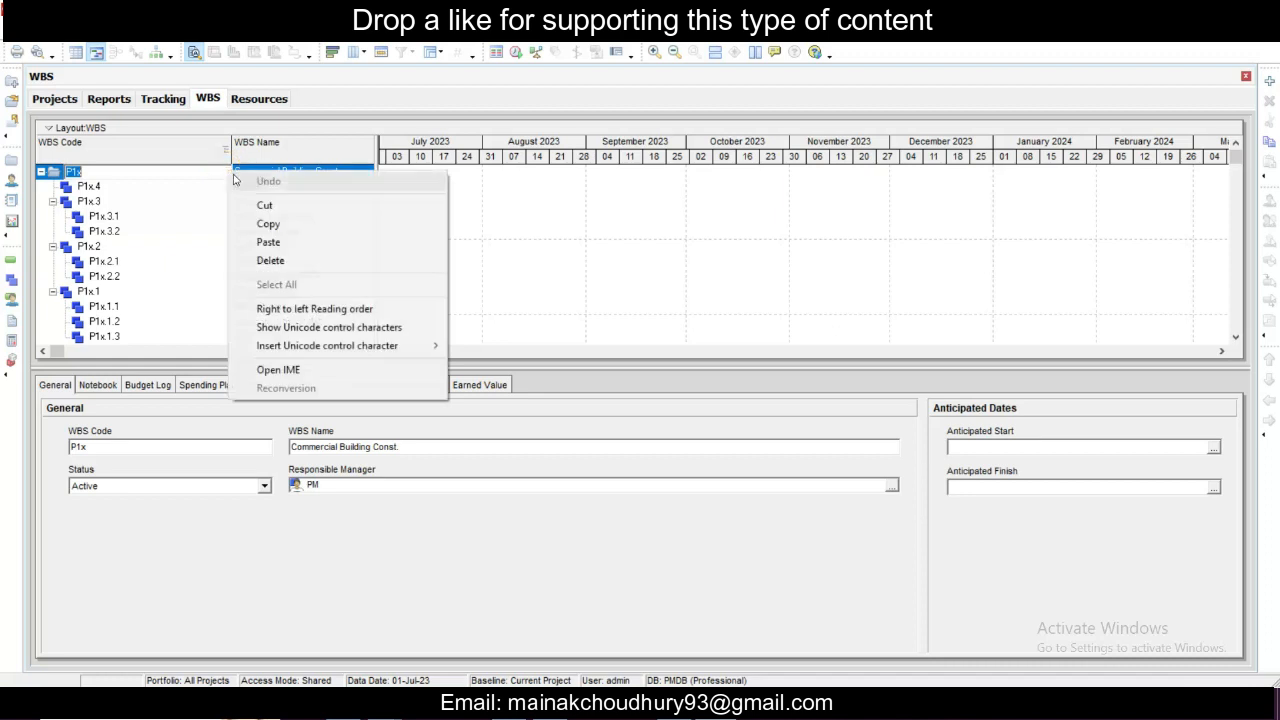
click(209, 176)
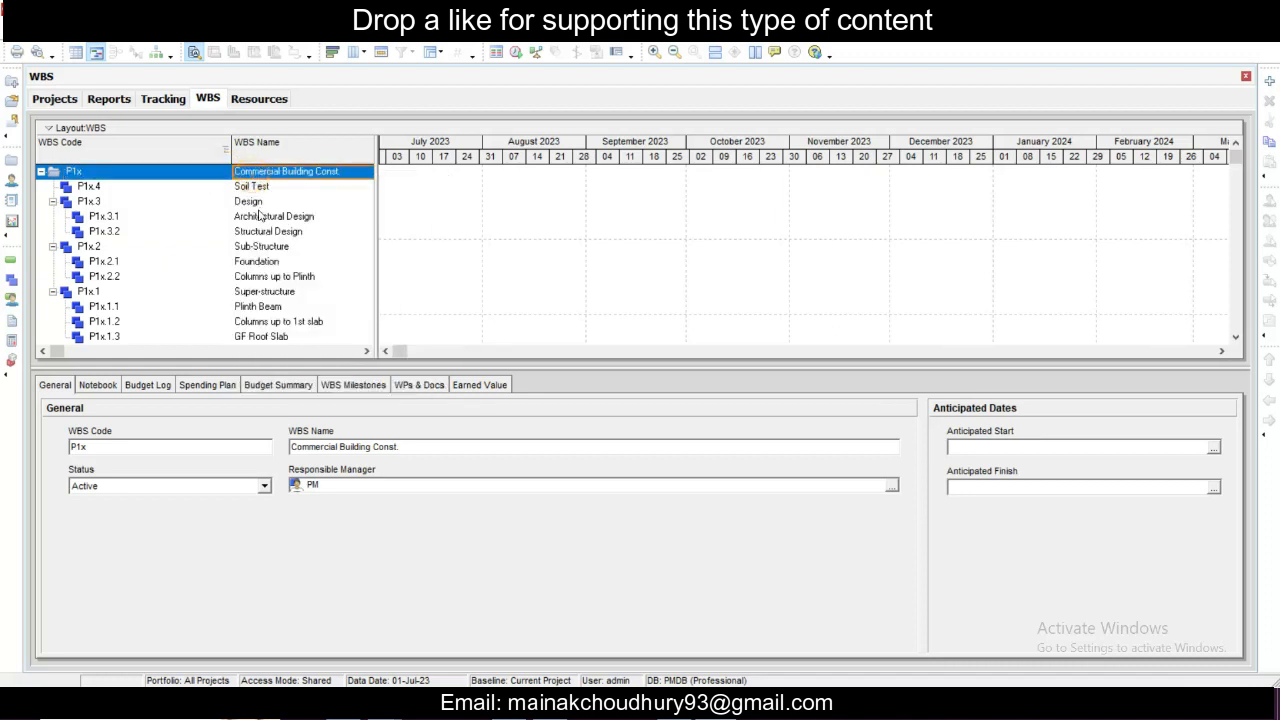
scroll(258, 238, down, 1)
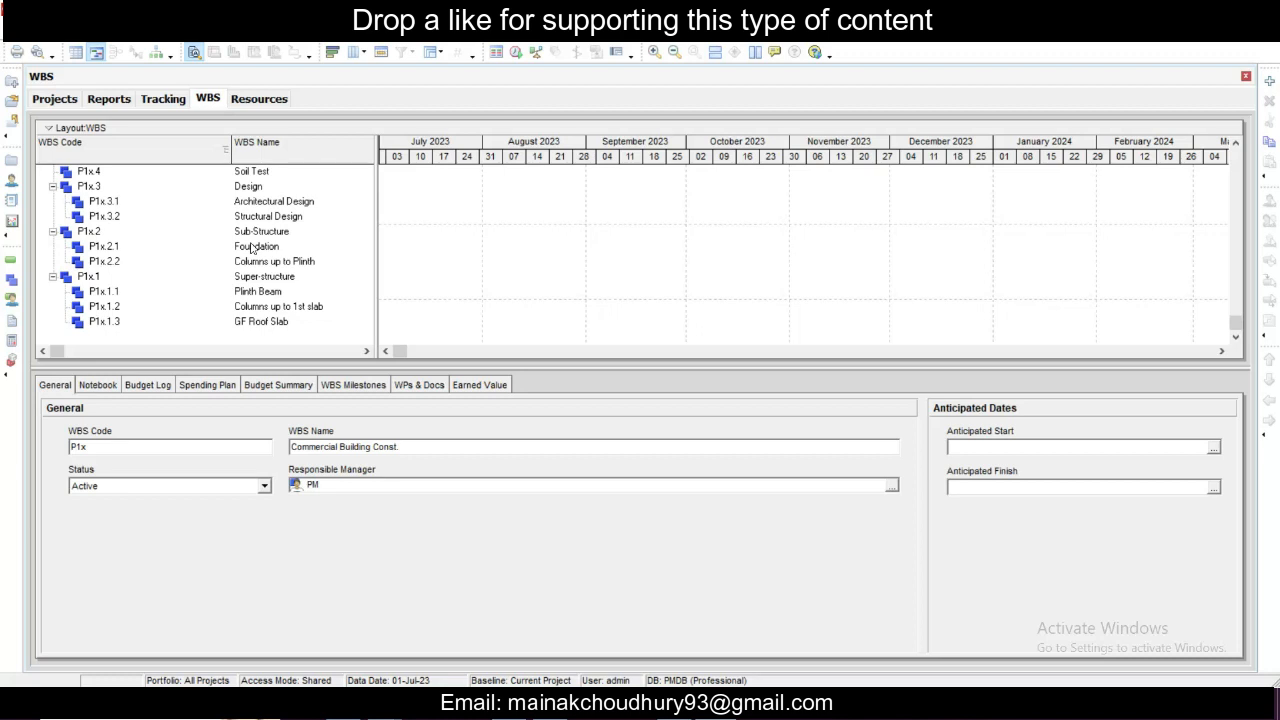
scroll(252, 248, up, 1)
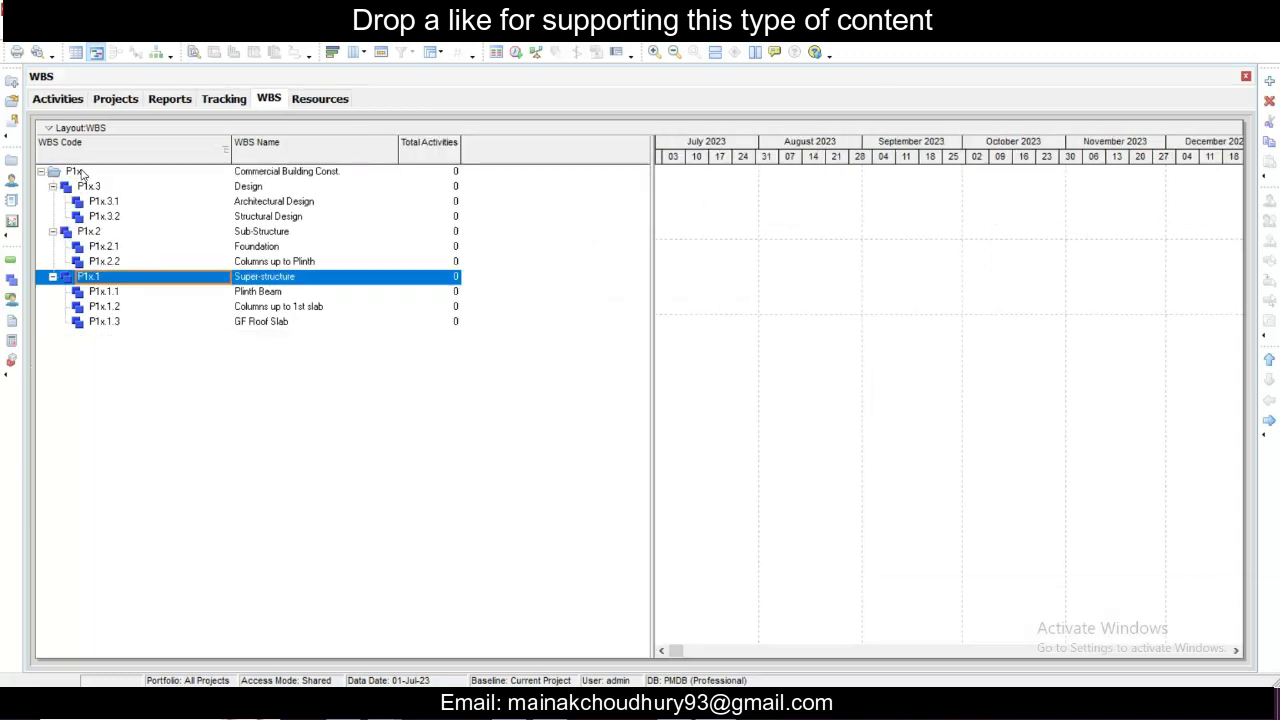
- Open the activities view for the Commercial Building Const. project
click(75, 171)
click(124, 47)
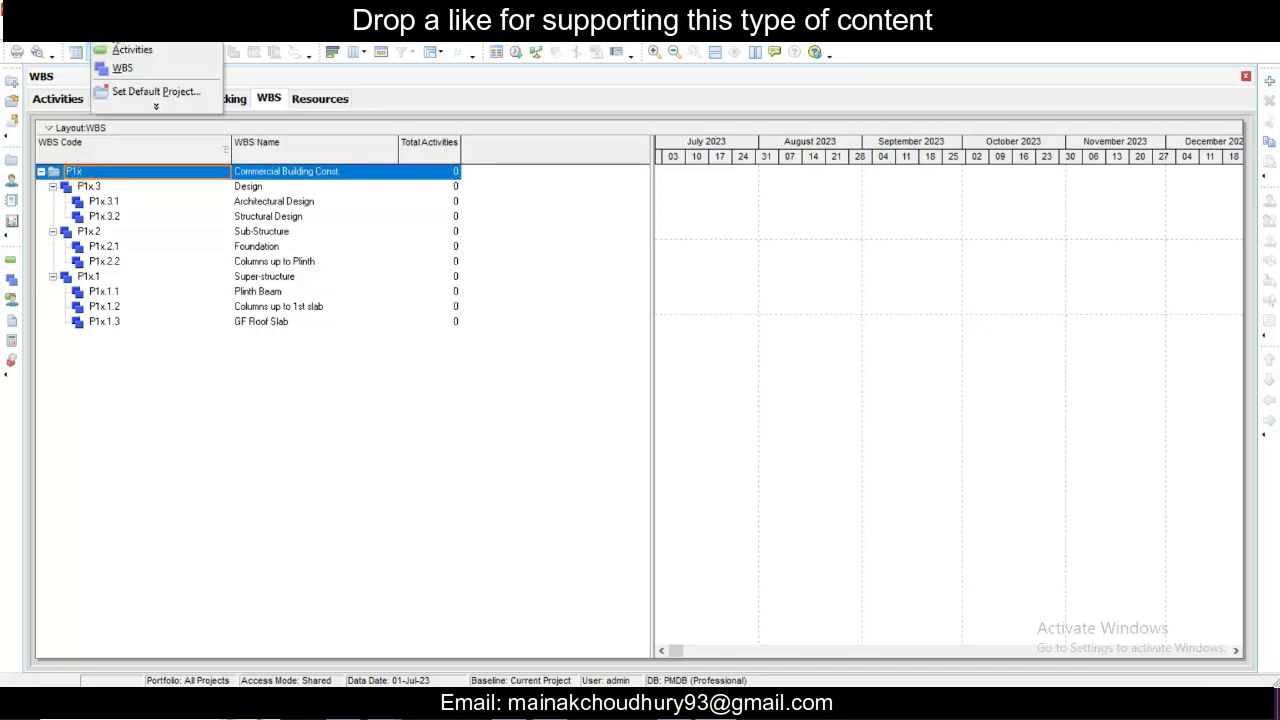
click(119, 51)
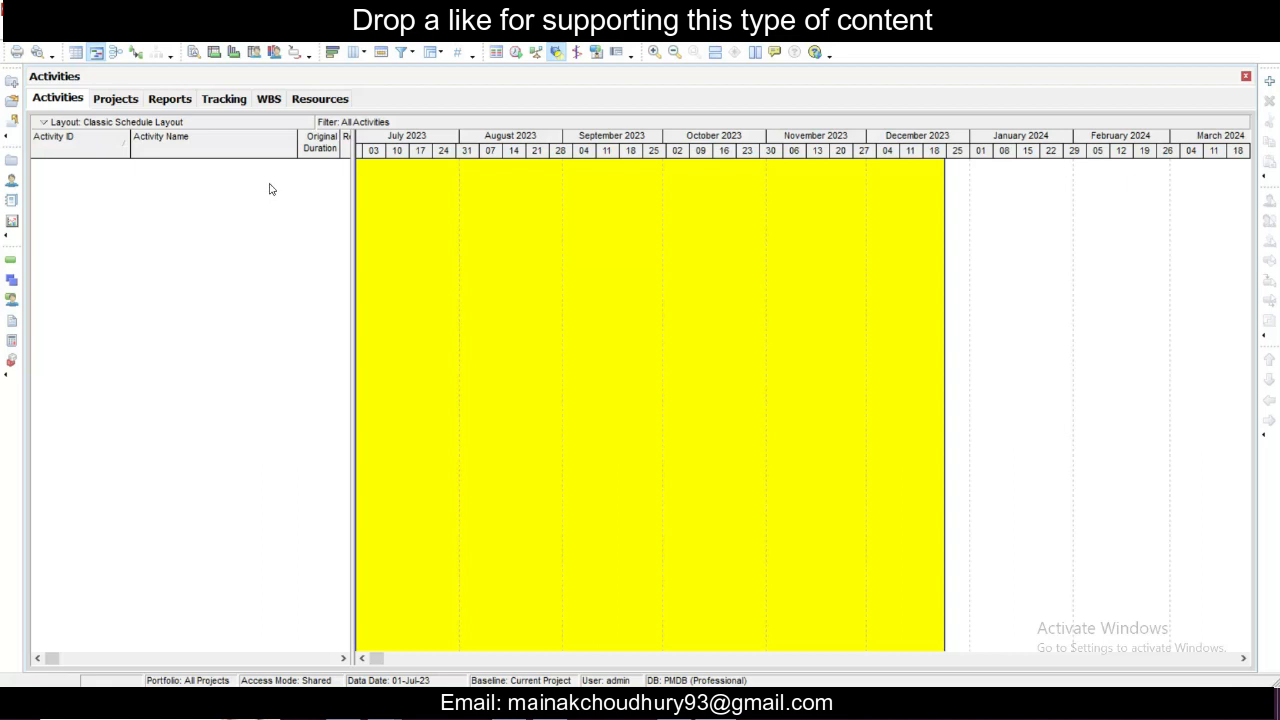
- Group the activities layout by WBS, indented and to all levels, and apply the grouping
click(117, 124)
mouse_move(155, 415)
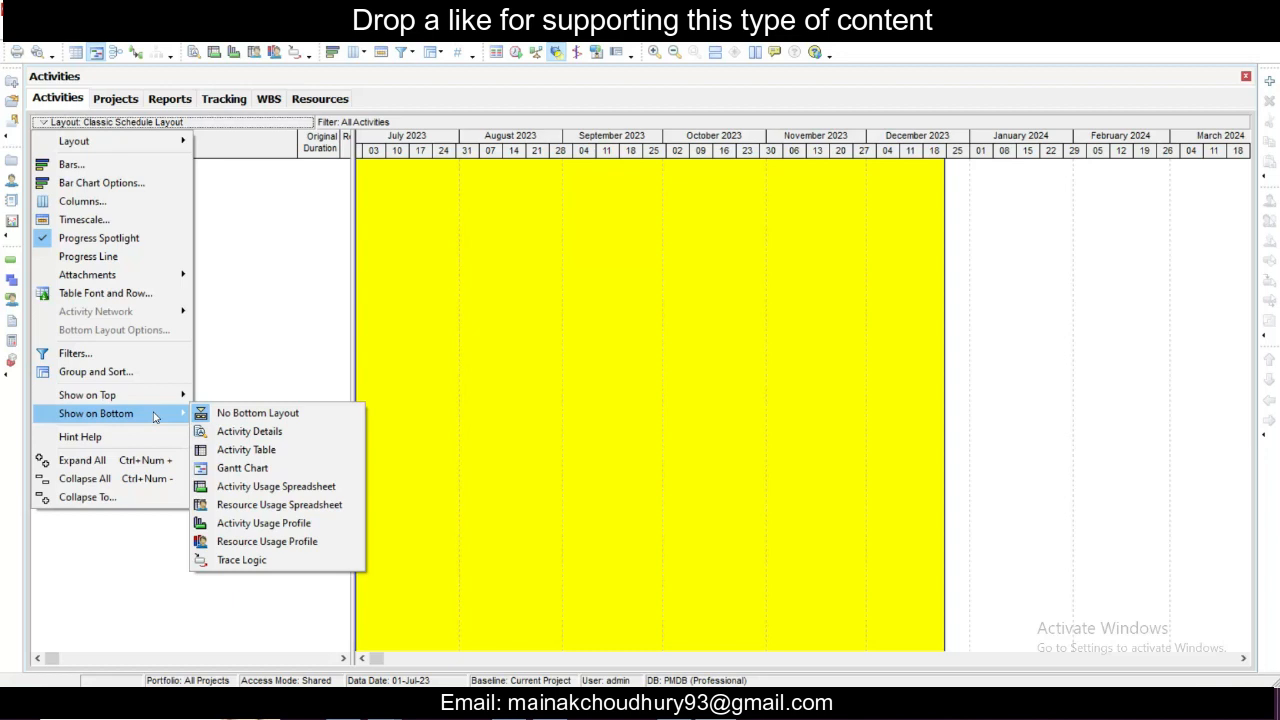
click(160, 371)
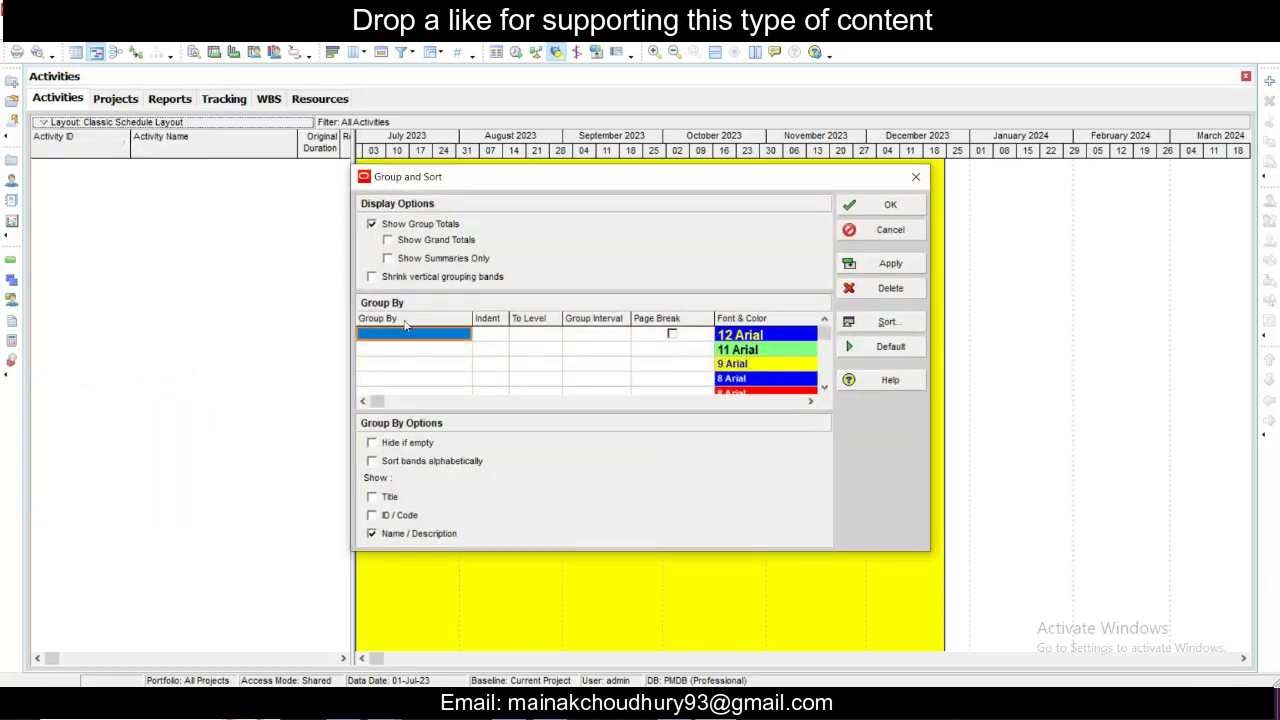
click(432, 336)
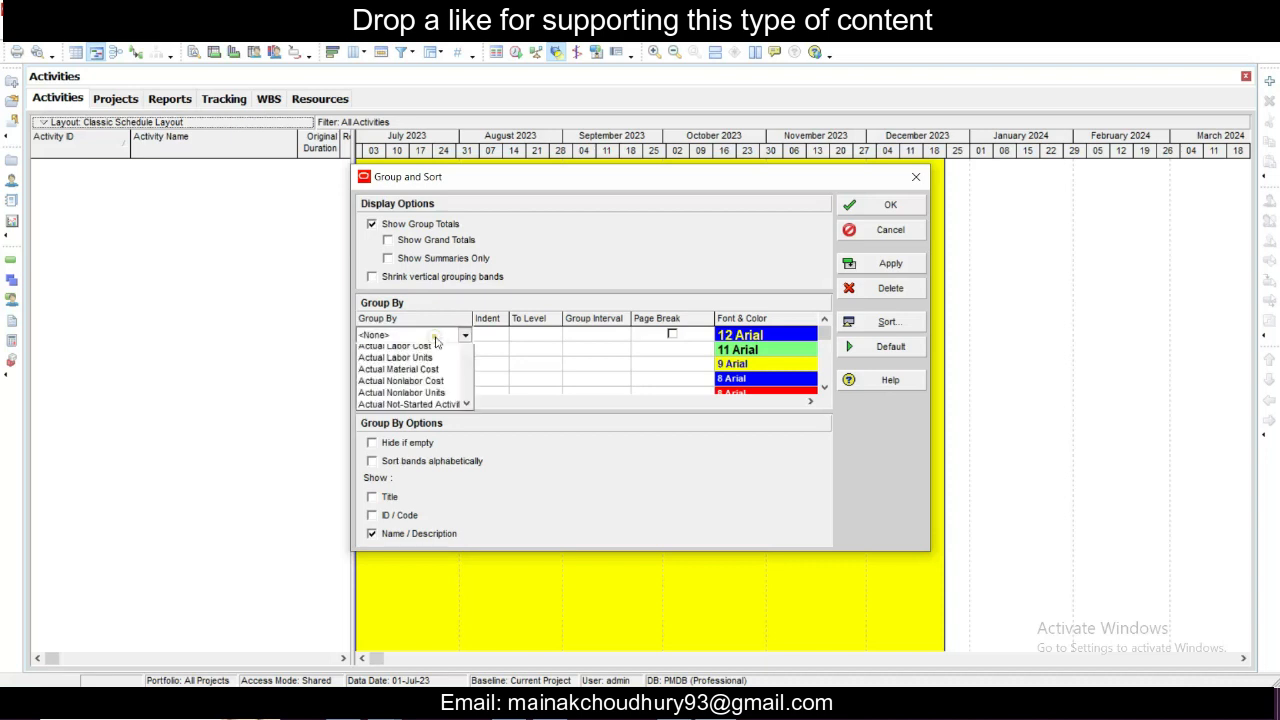
click(464, 336)
click(464, 336)
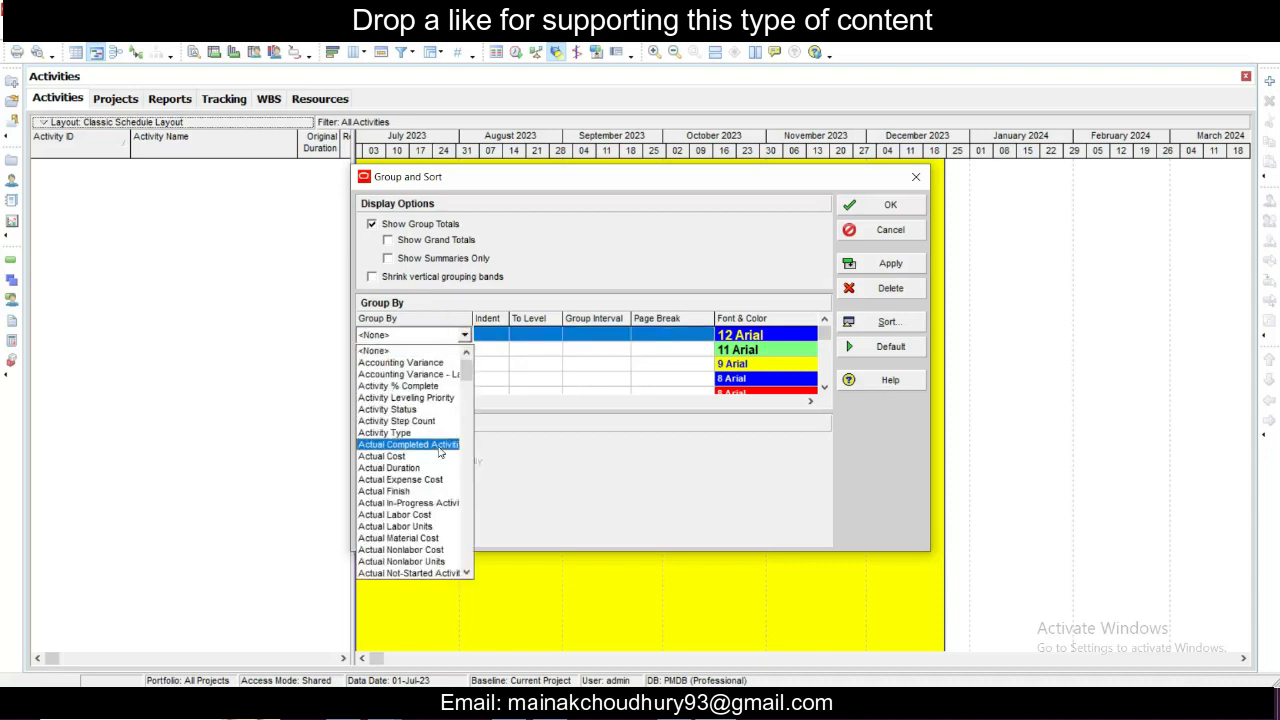
scroll(440, 453, down, 3)
scroll(440, 453, down, 5)
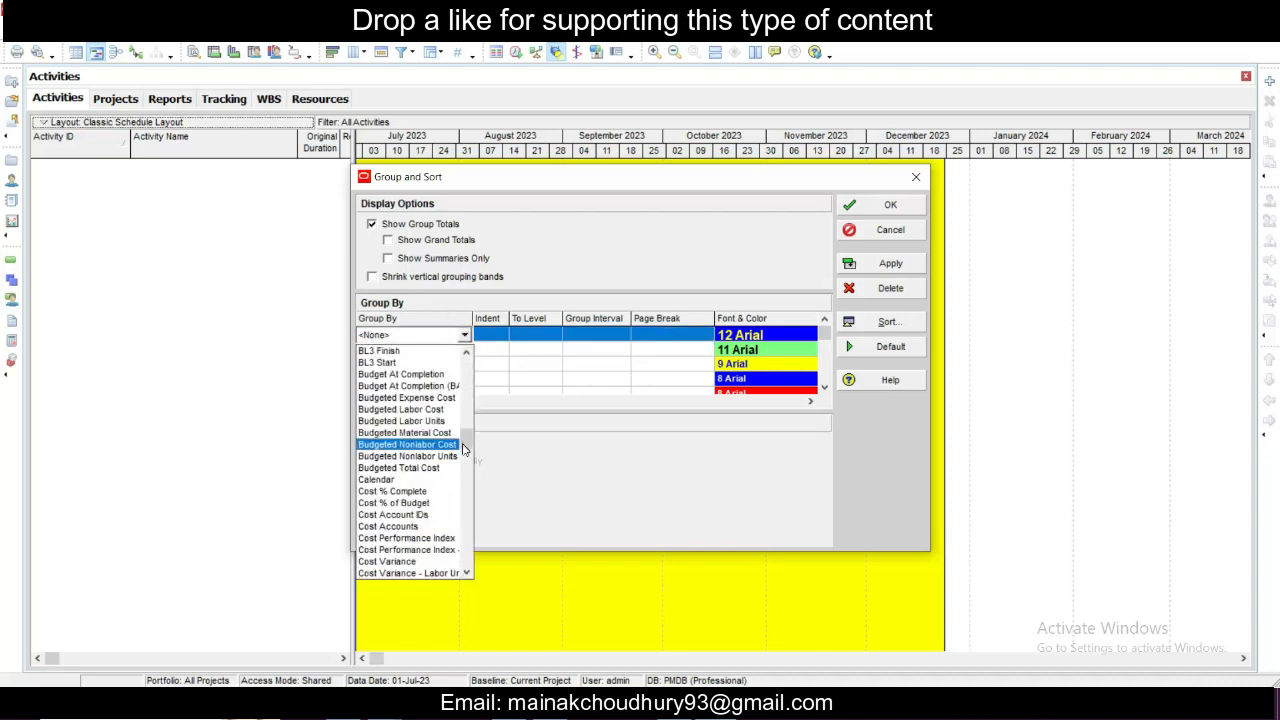
scroll(442, 450, down, 2)
key(w)
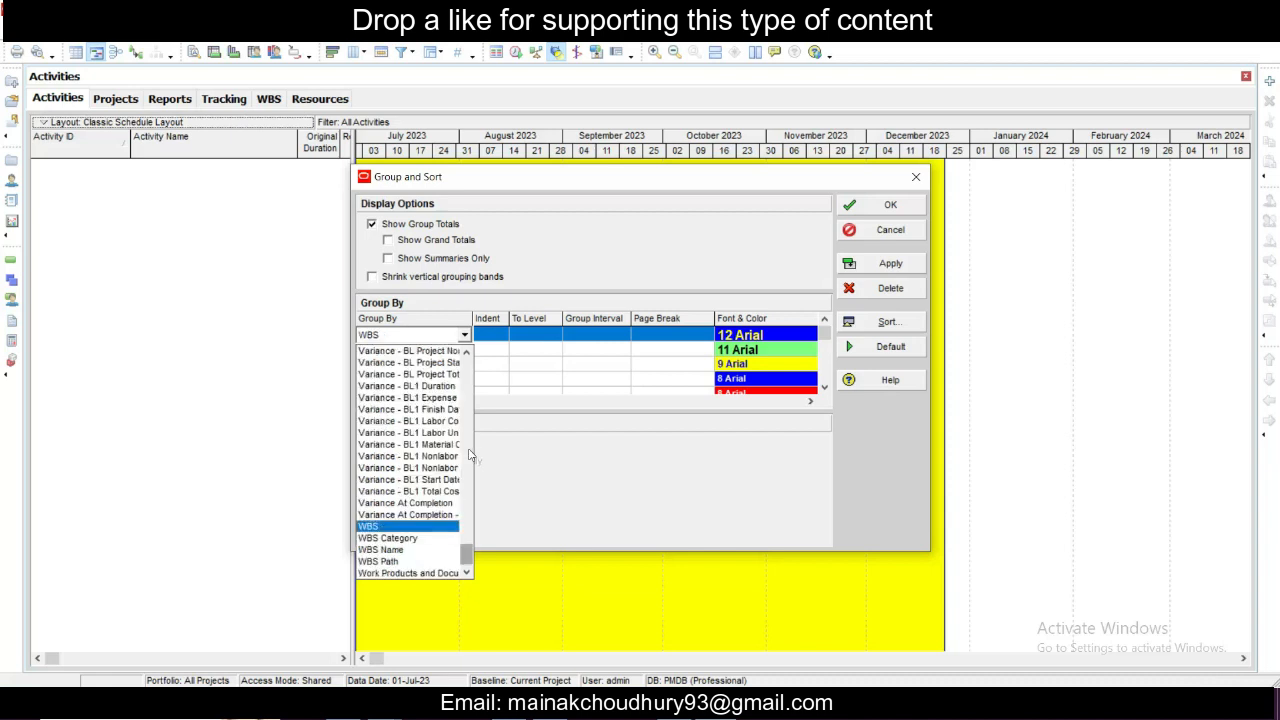
click(410, 526)
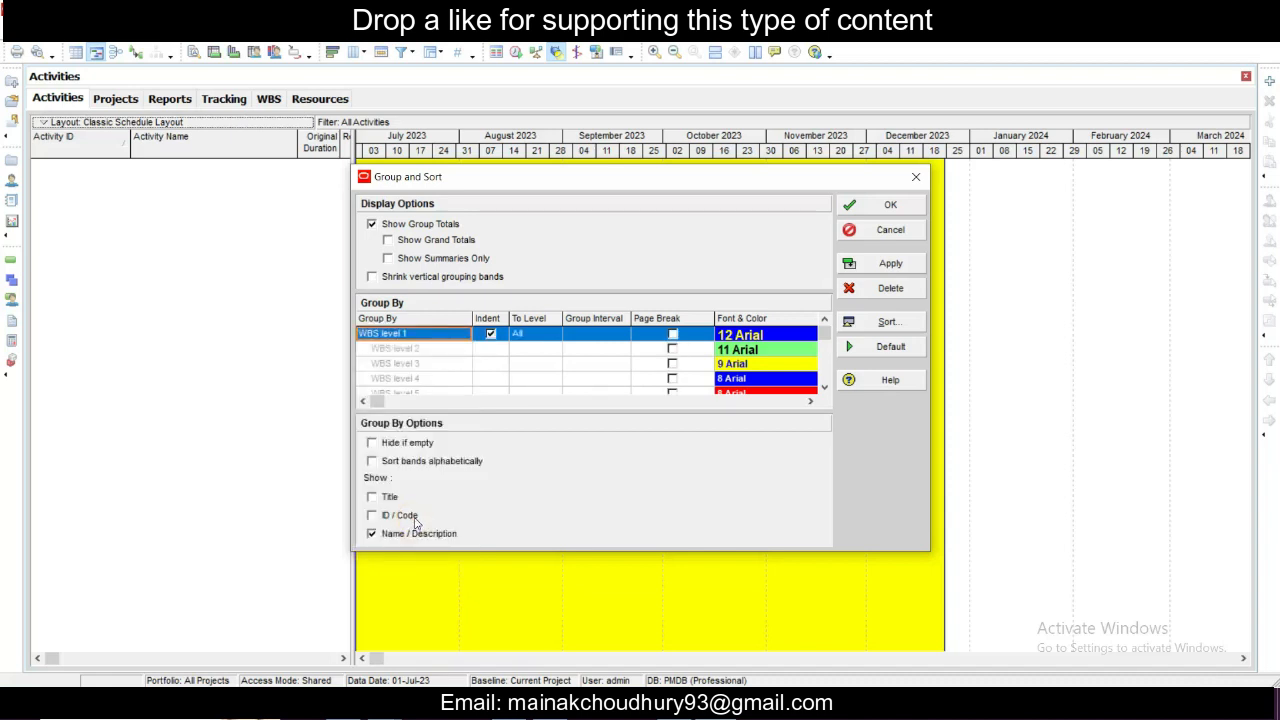
click(890, 205)
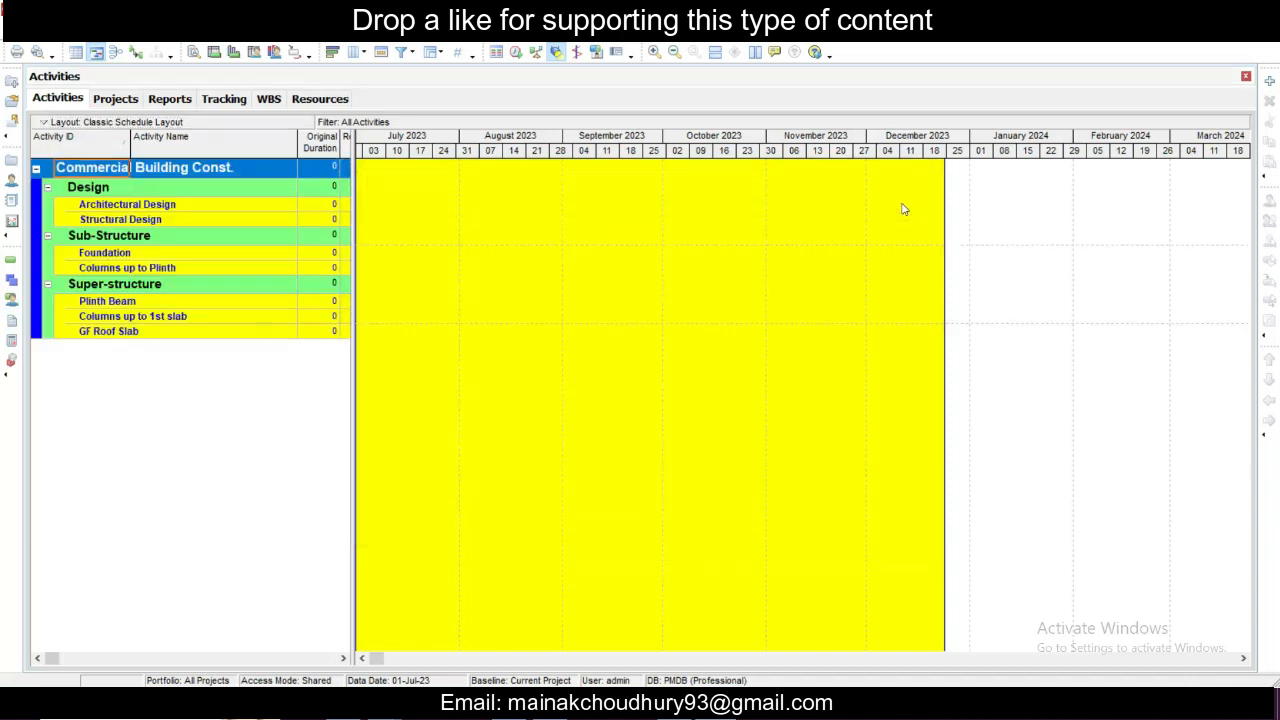
- Add a new activity under the Foundation WBS band of Sub-Structure
click(716, 358)
click(188, 218)
click(187, 205)
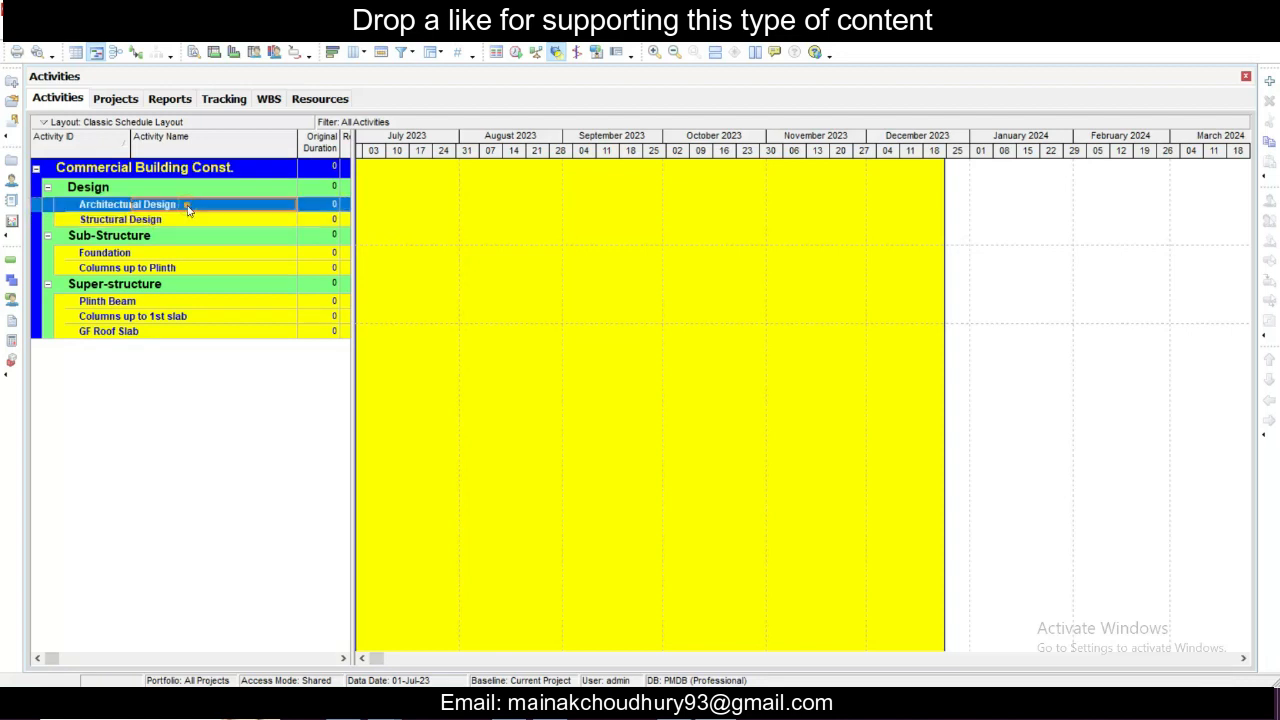
click(186, 254)
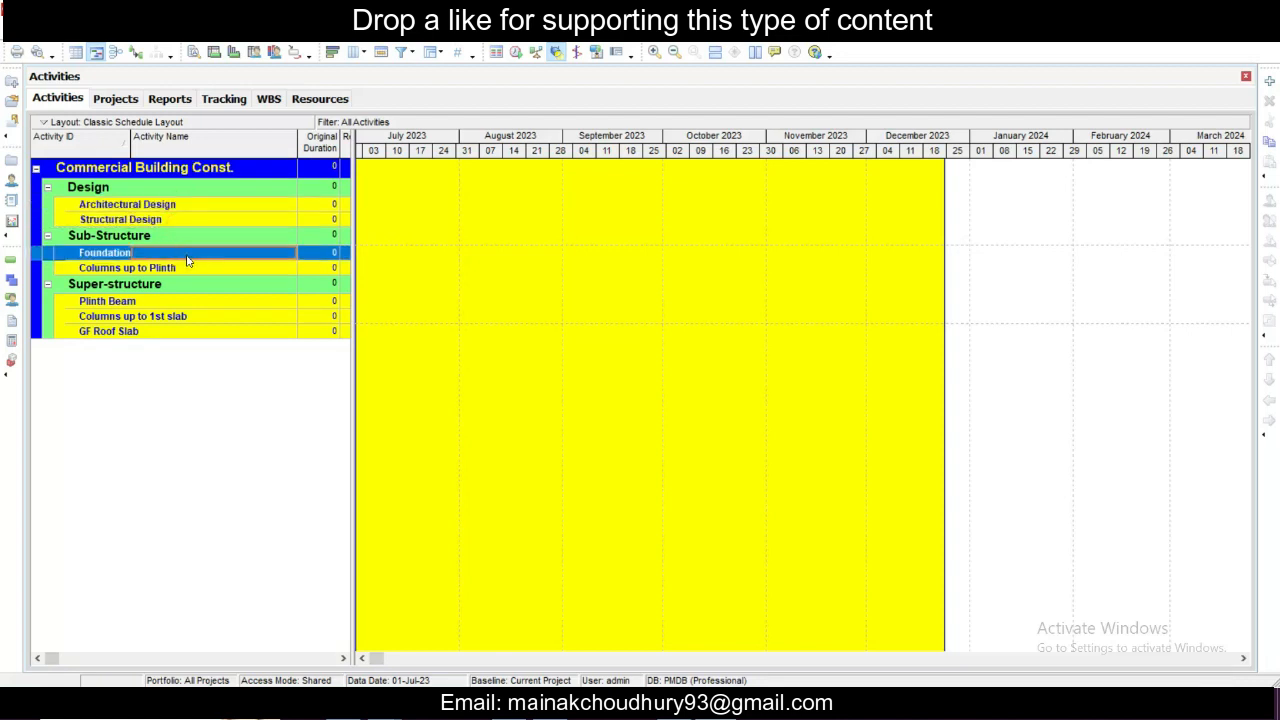
right_click(187, 259)
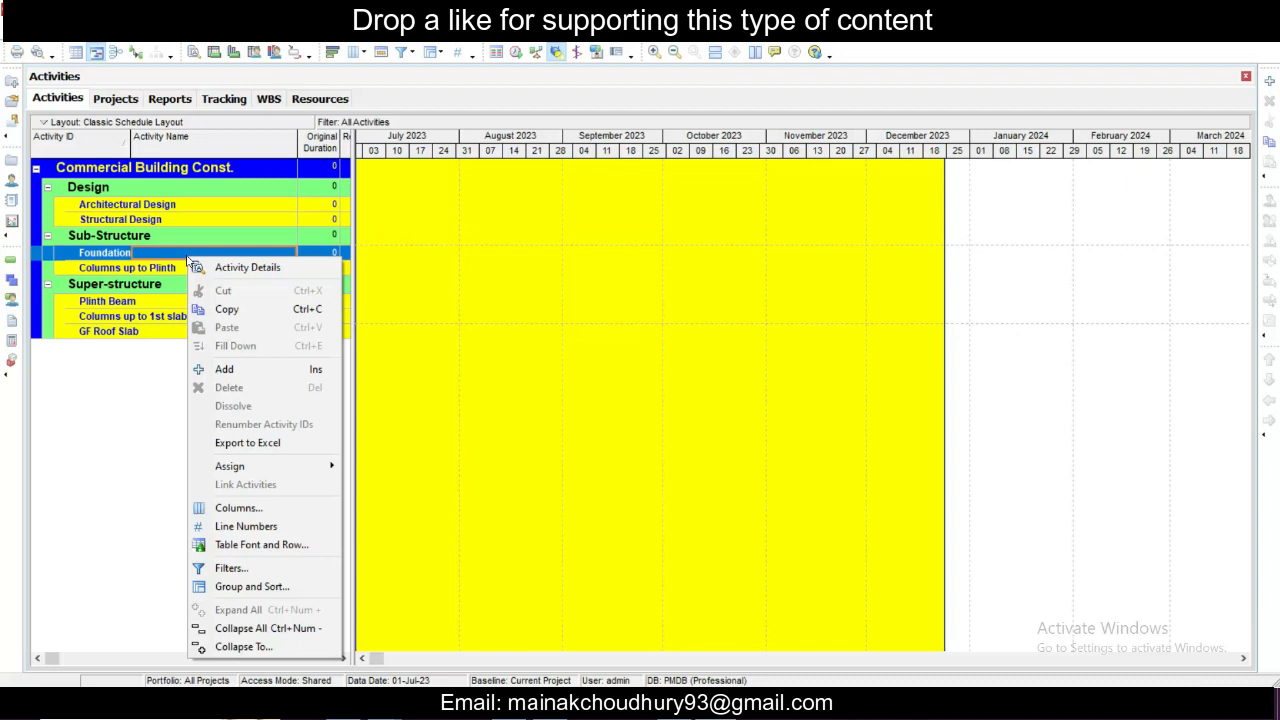
click(251, 370)
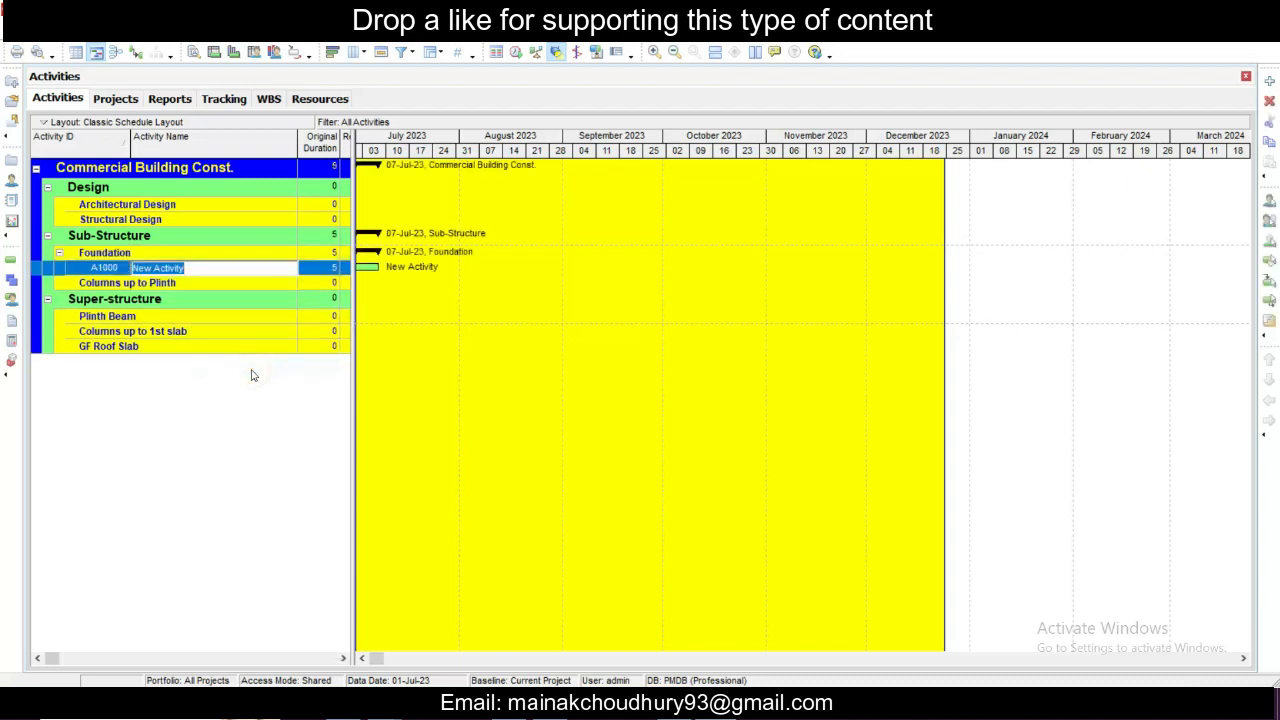
- Rename the new Foundation activity A1000 as Surveying and Marking
click(220, 267)
key(BackSpace)
key(BackSpace)
text(and)
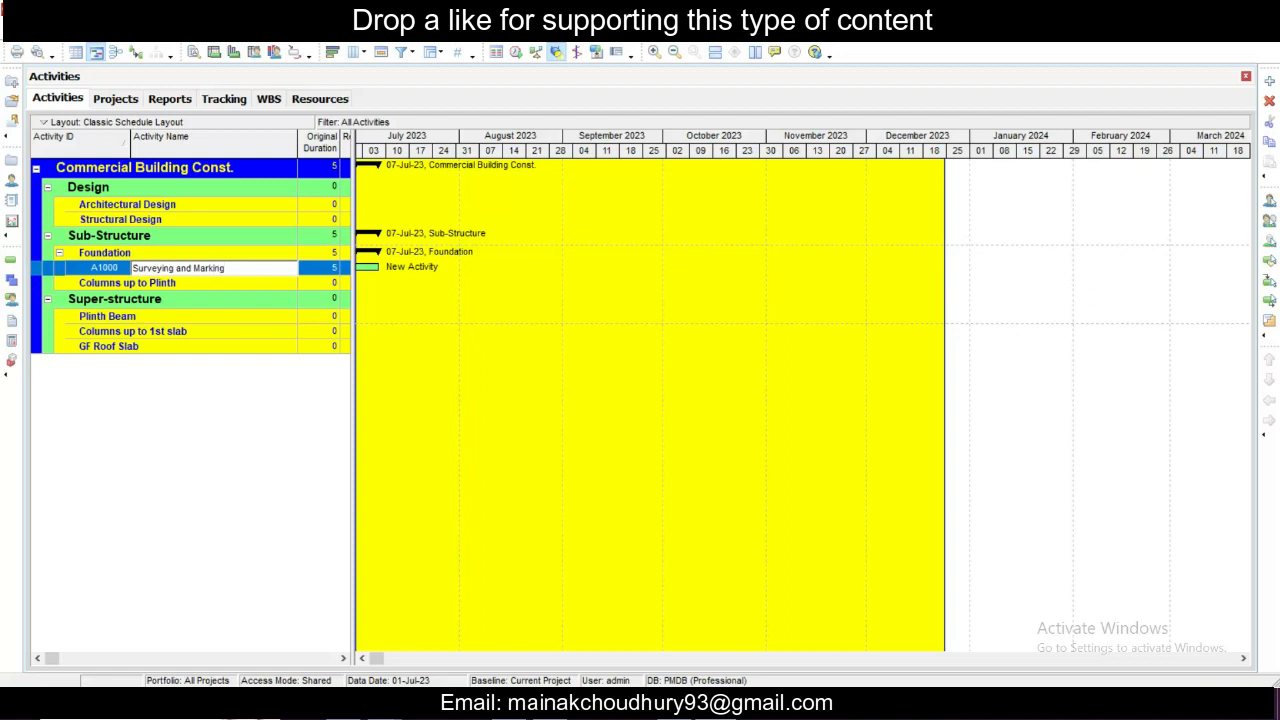
click(318, 268)
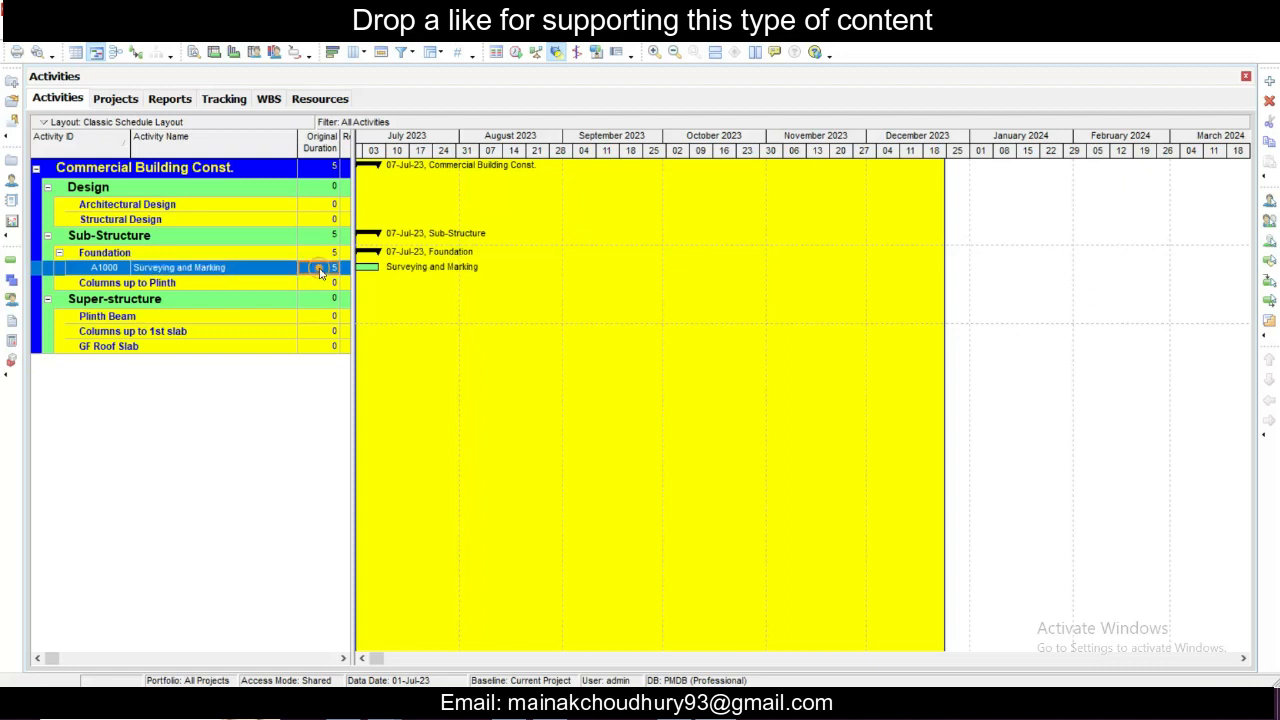
click(242, 271)
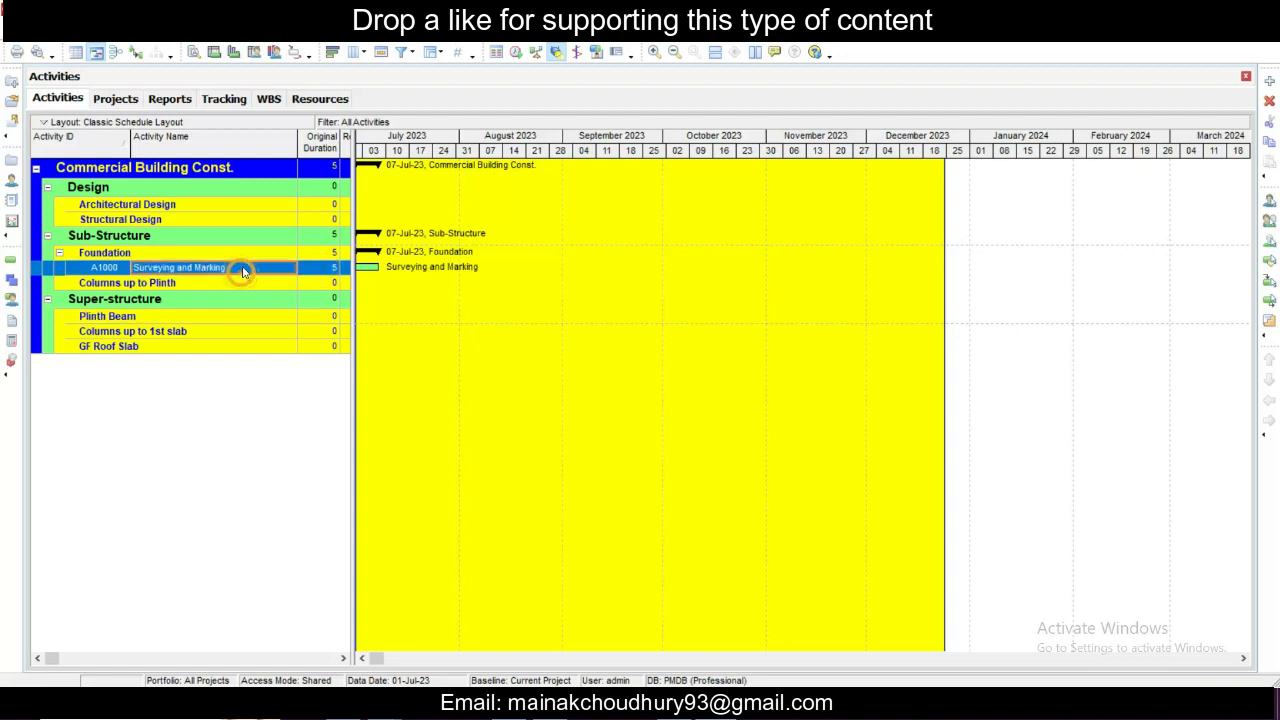
- Add a second activity under Foundation and name it Excavation
click(157, 254)
right_click(157, 254)
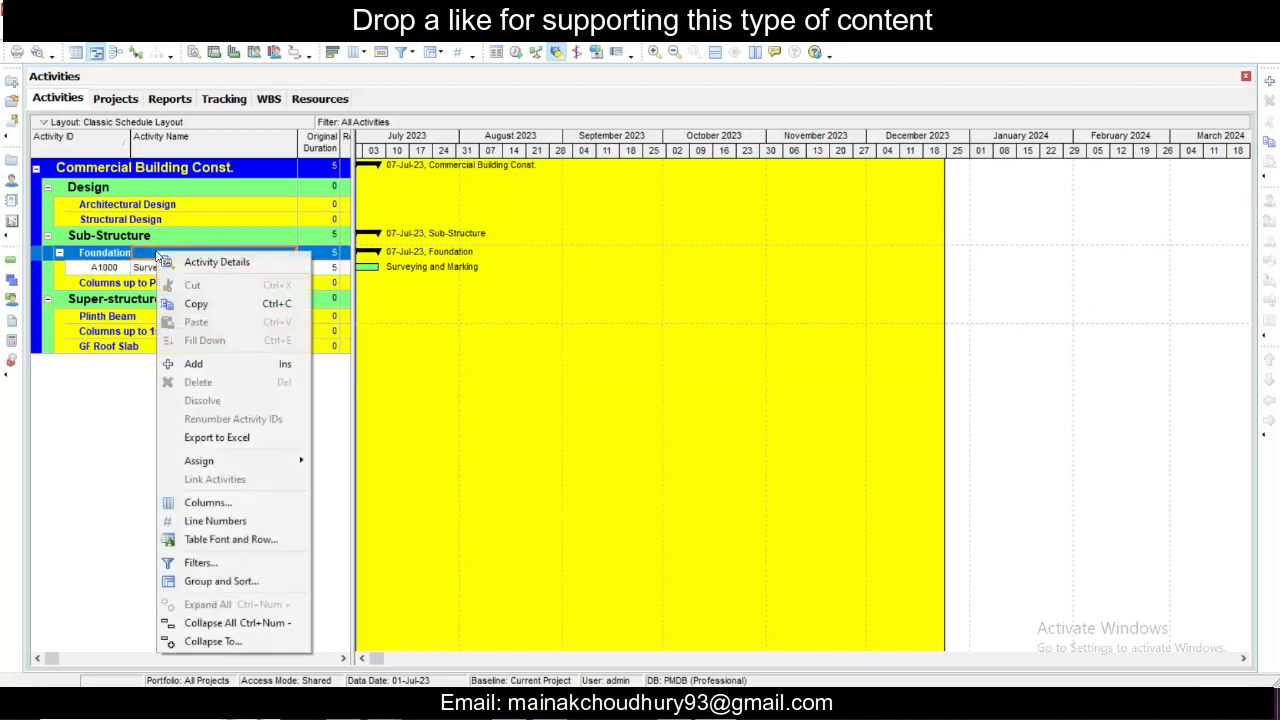
click(205, 365)
drag(200, 271, 51, 269)
text(Exc)
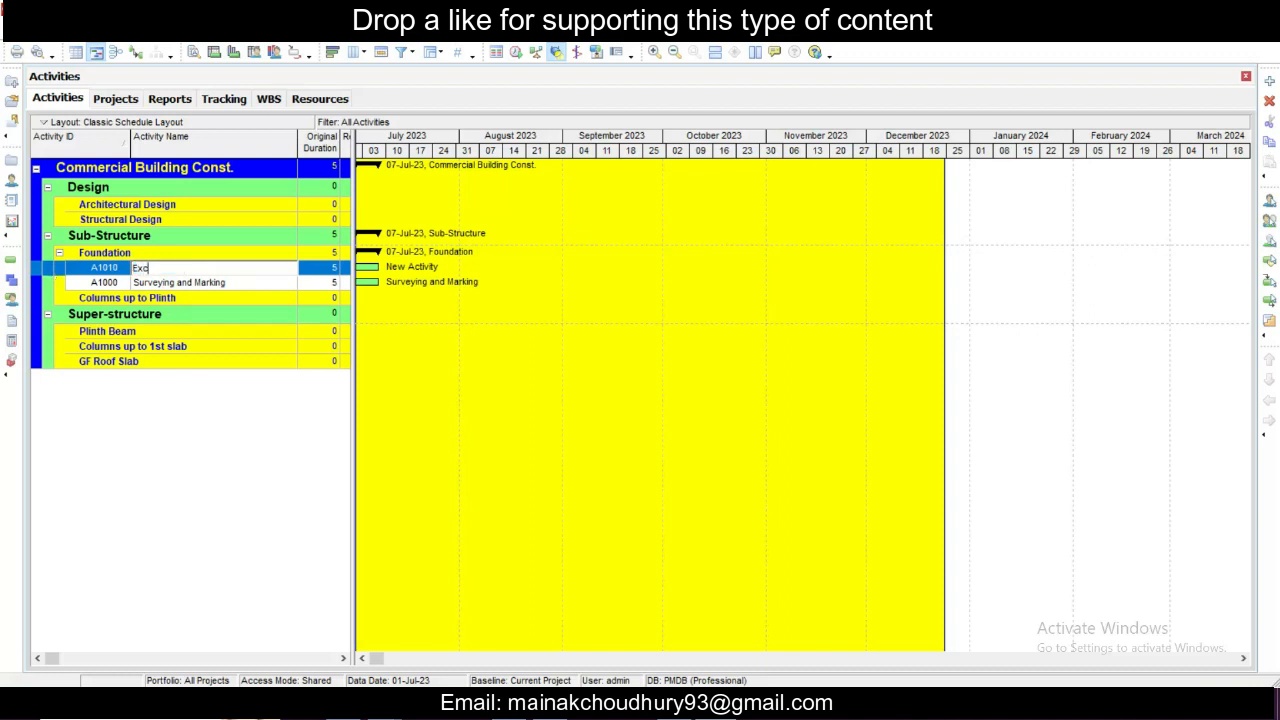
text(avation)
key(Return)
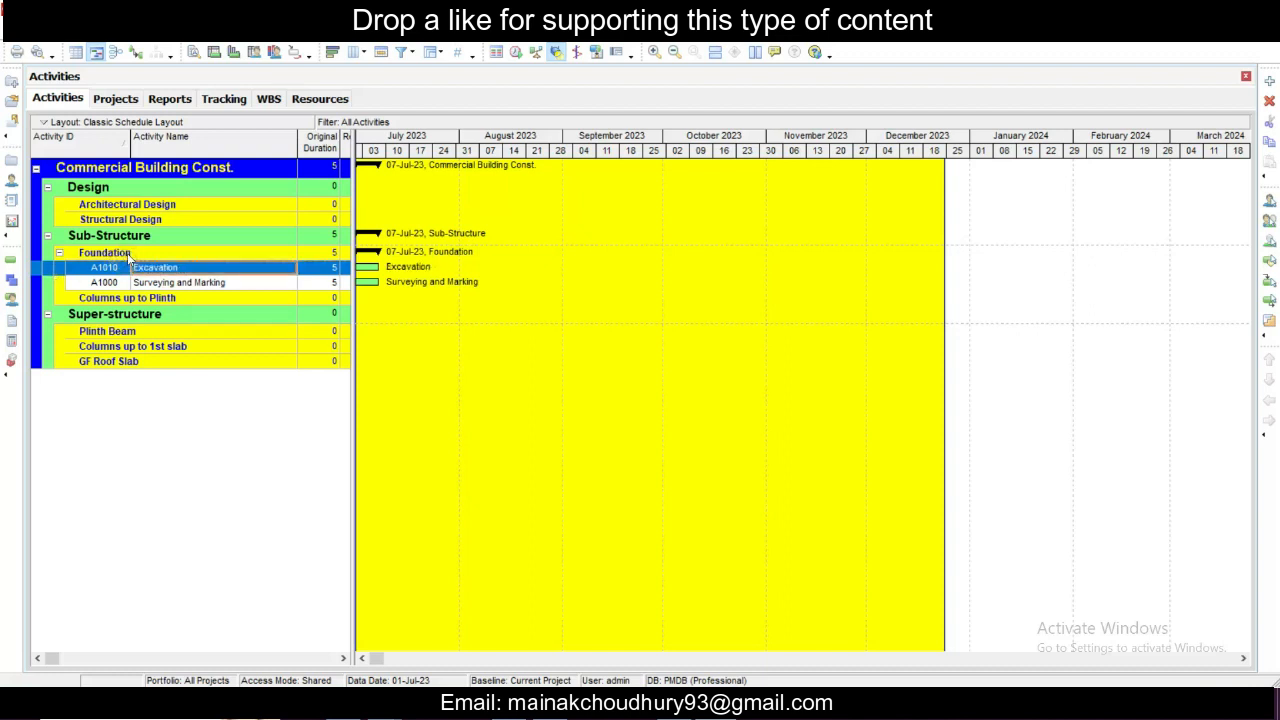
- Add a third activity under Foundation and name it Sandfilling
right_click(128, 256)
click(210, 368)
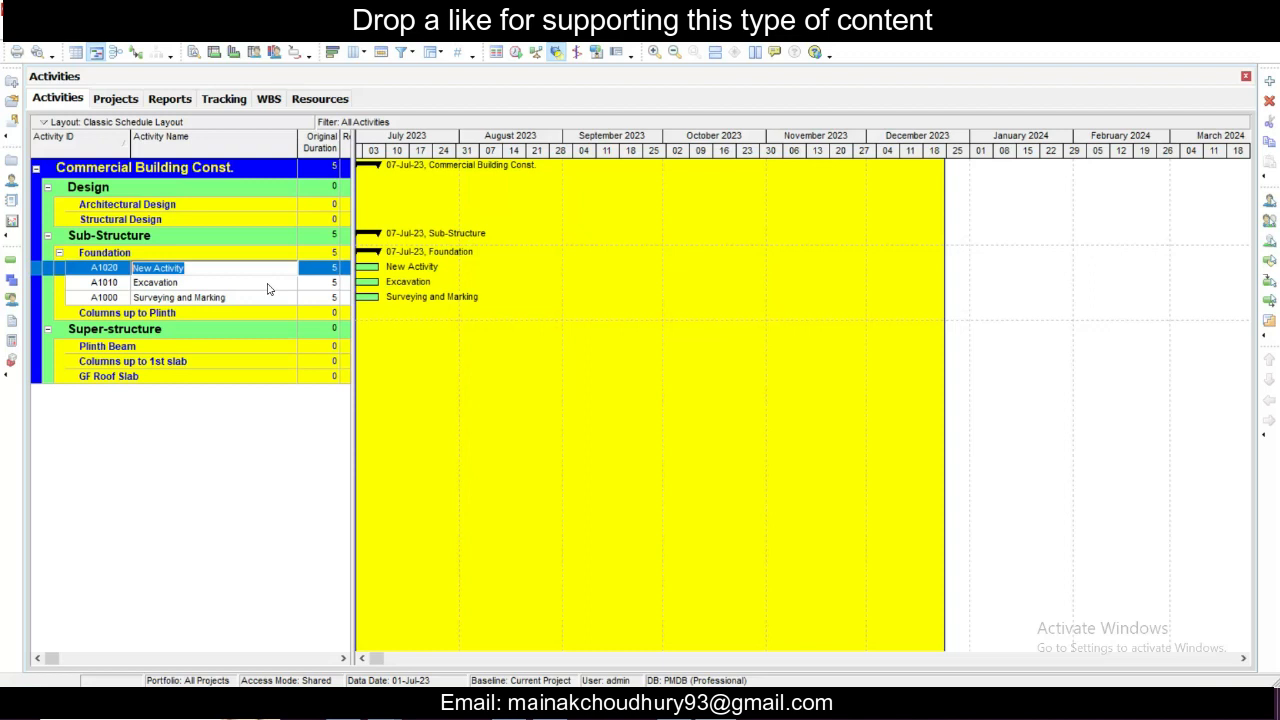
text(Sandfilling)
click(245, 283)
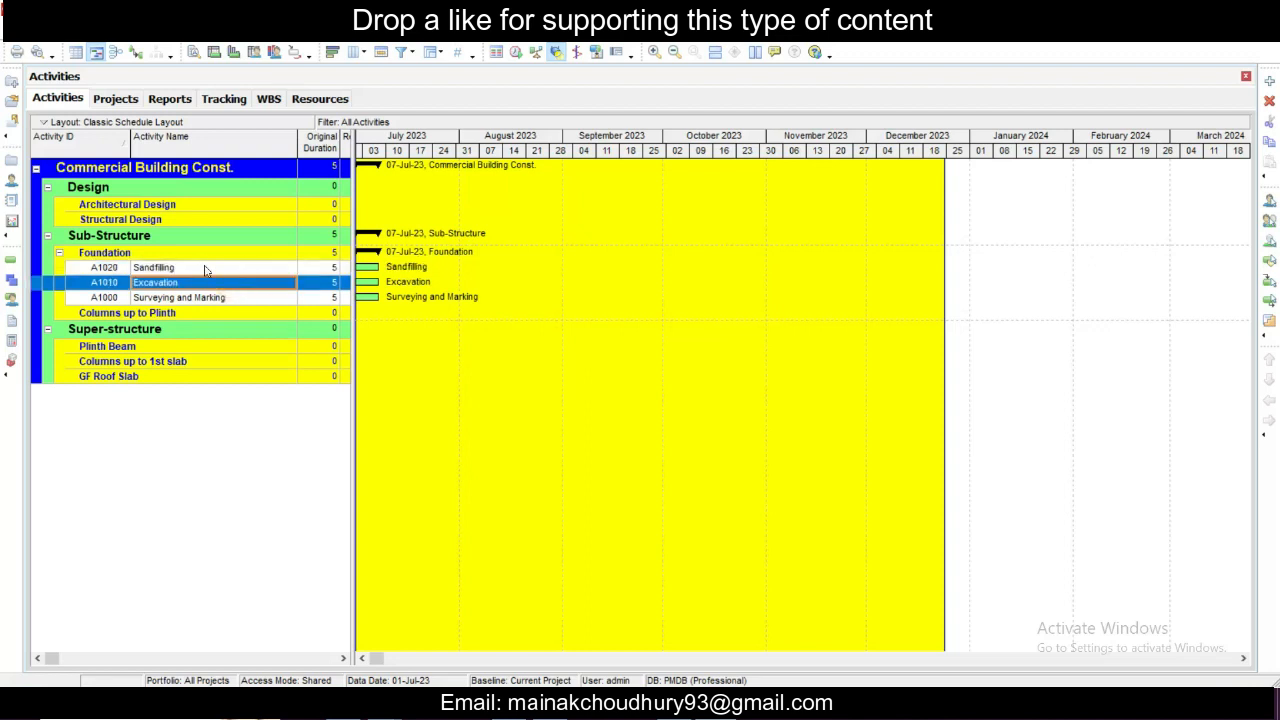
- Add a fourth activity under Foundation and name it PCC
click(205, 258)
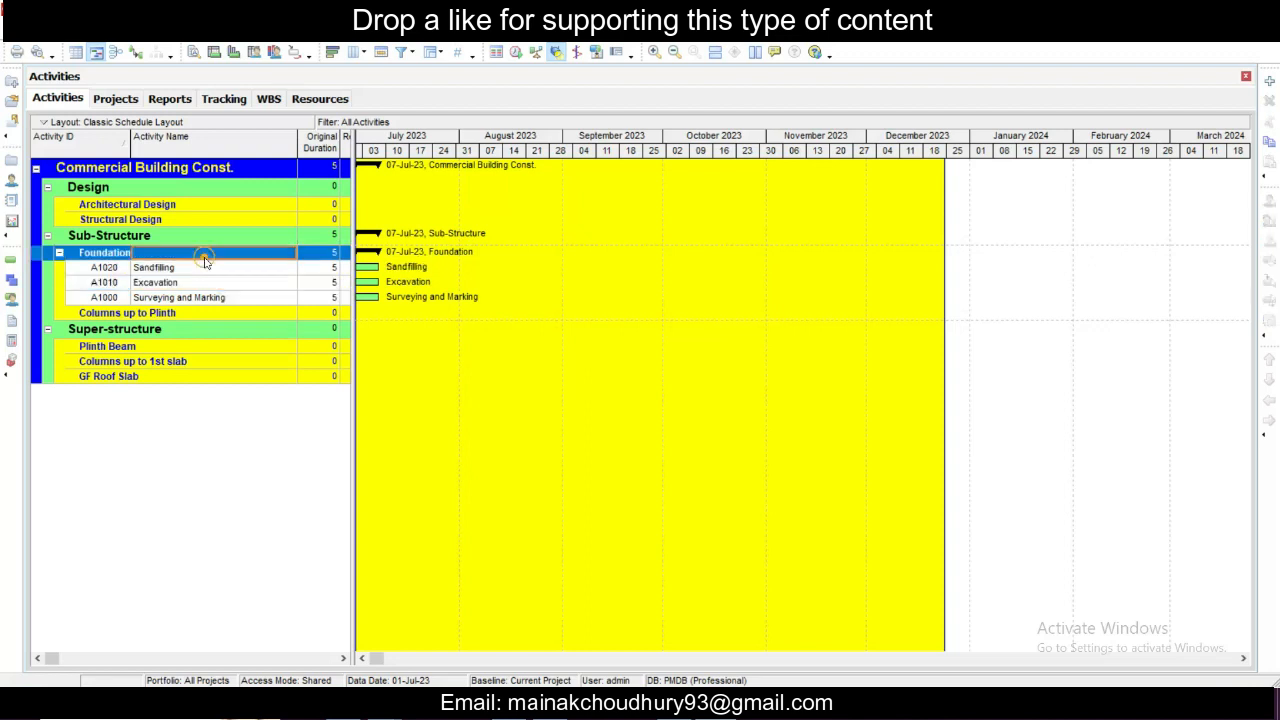
right_click(183, 253)
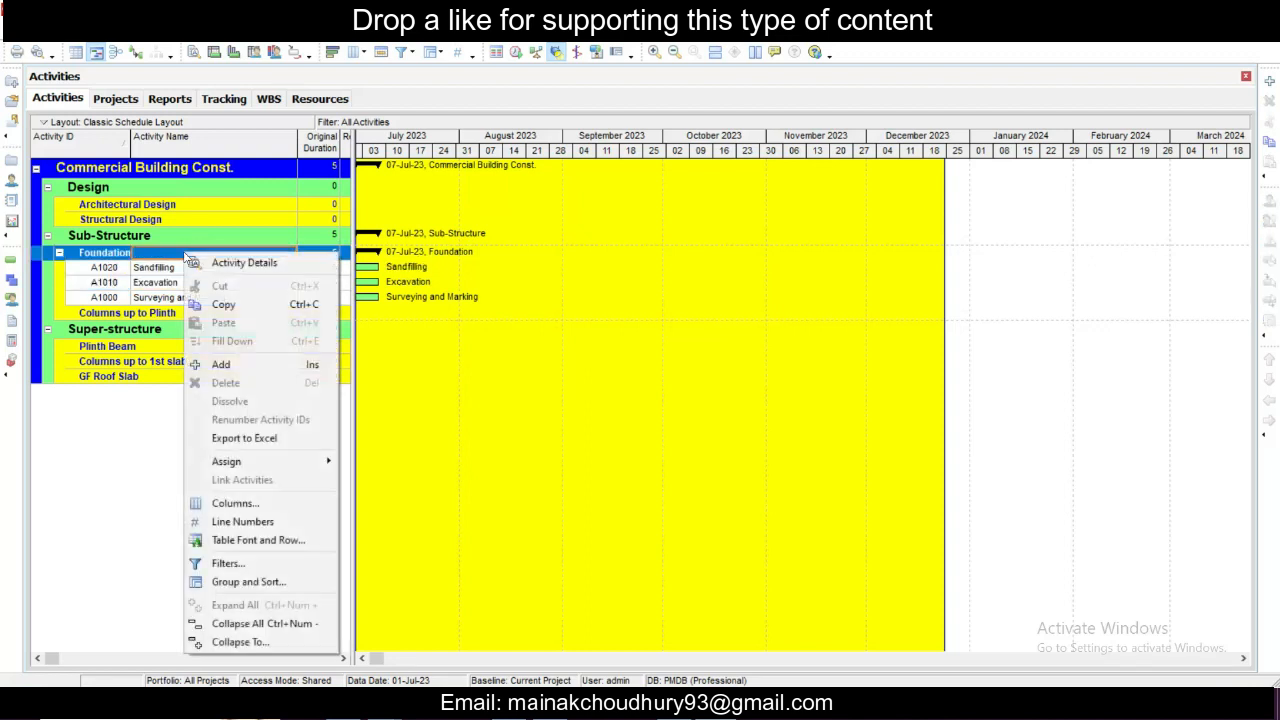
click(226, 365)
text(PCC)
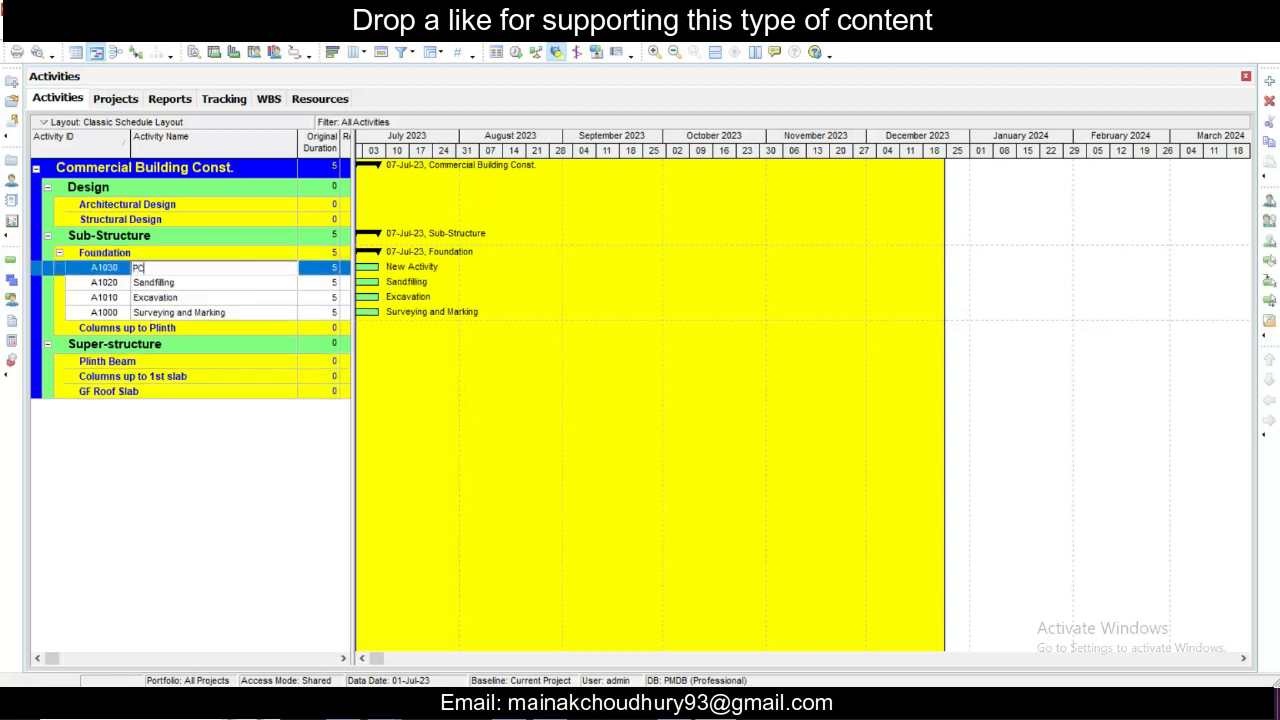
- Add a fifth activity under Foundation and name it Rod Binding
click(257, 252)
right_click(264, 256)
click(300, 367)
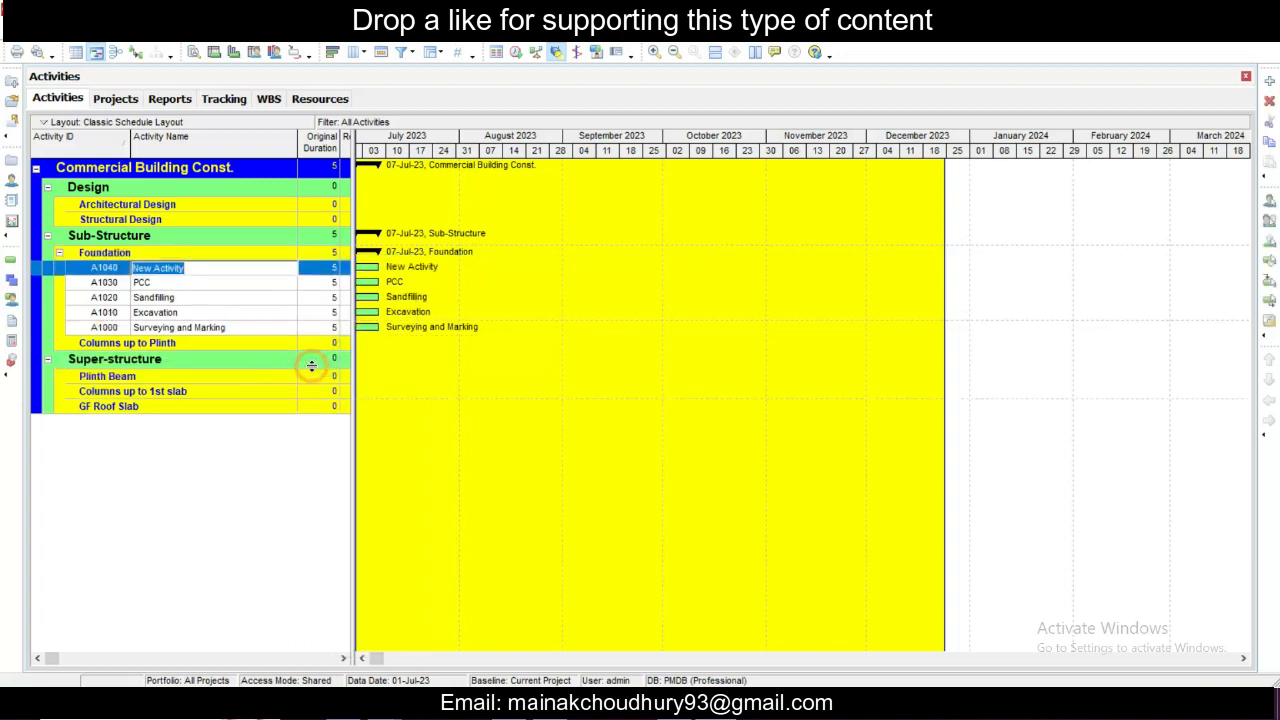
text(Rod Binding)
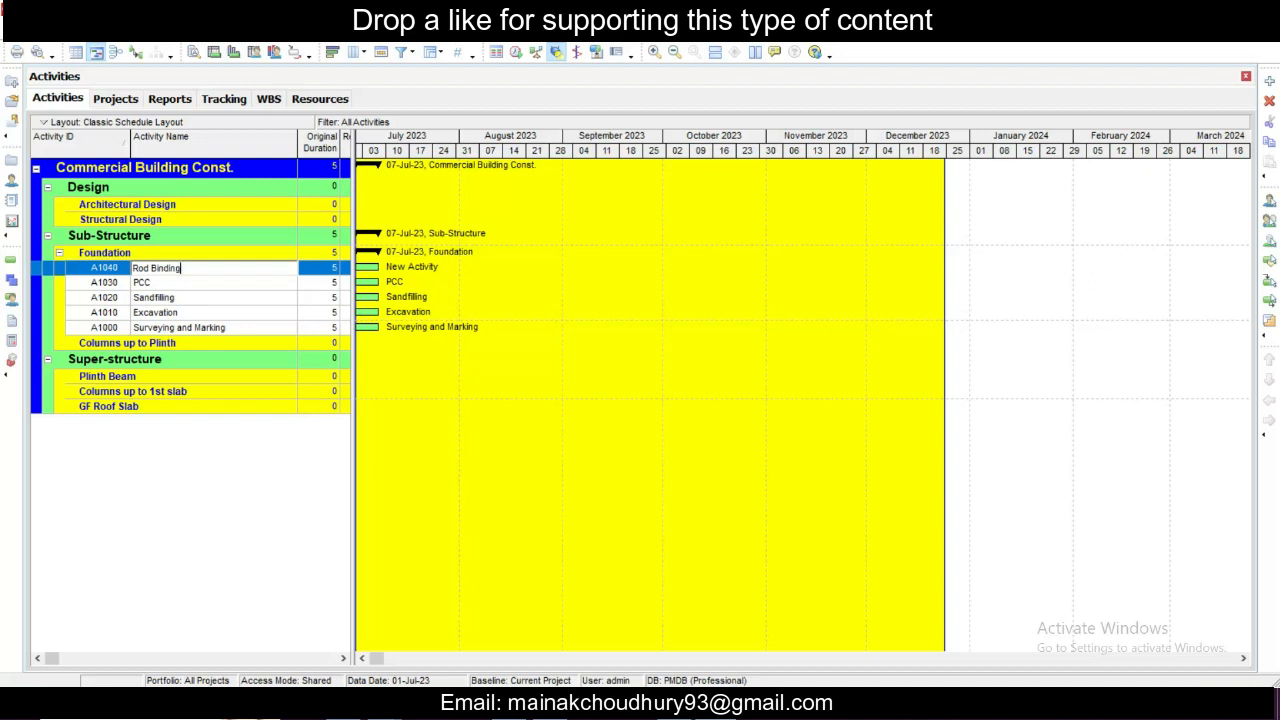
click(239, 313)
click(209, 268)
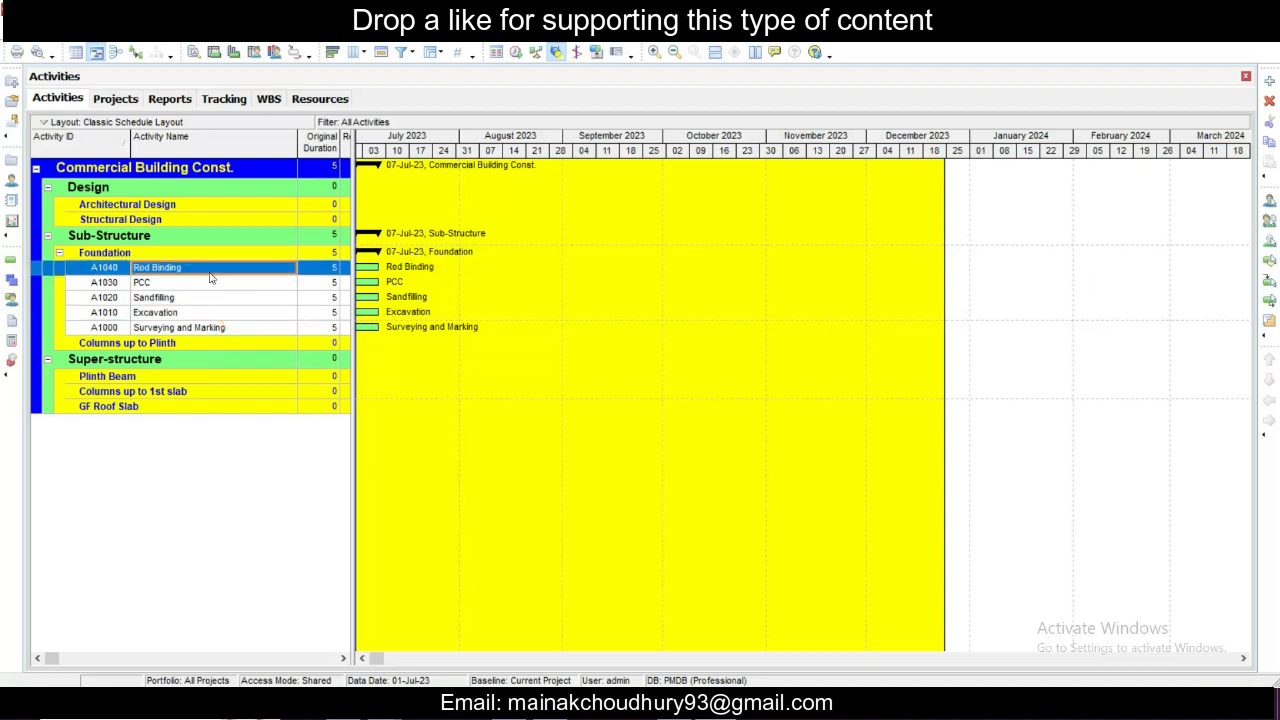
- Add a sixth activity under Foundation and name it Shuttering
click(202, 256)
right_click(202, 261)
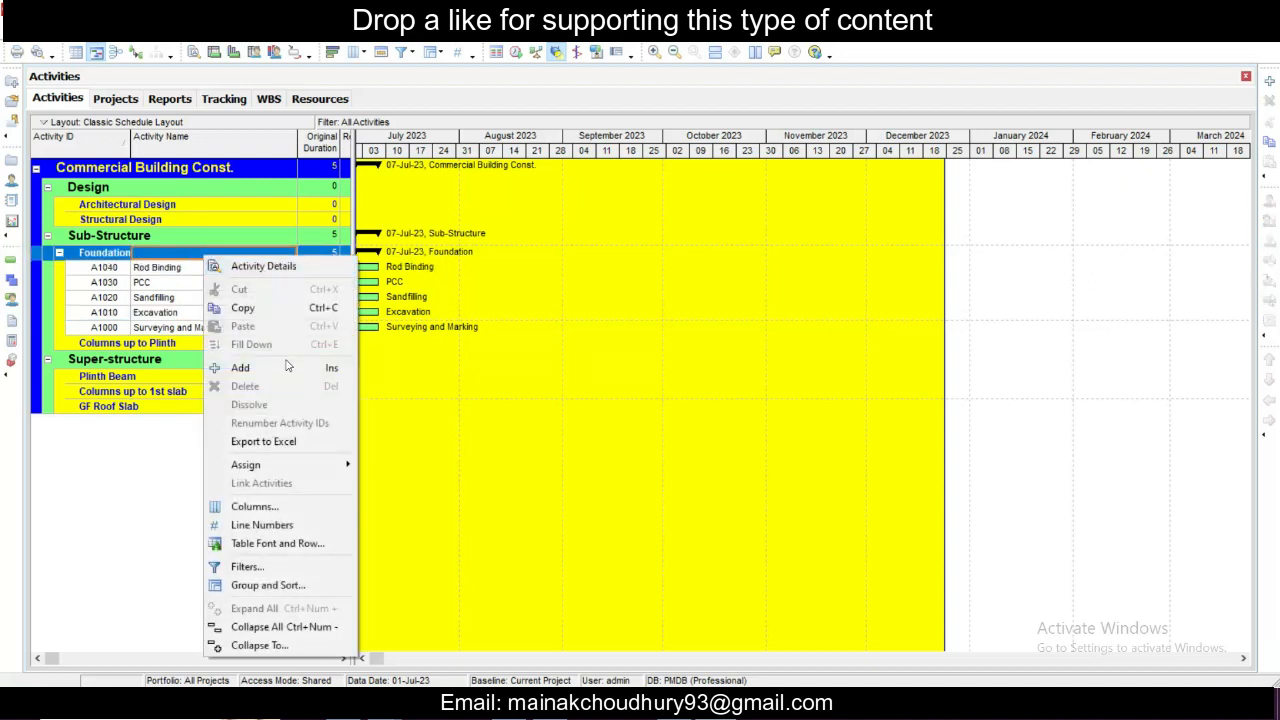
click(285, 368)
text(Shu)
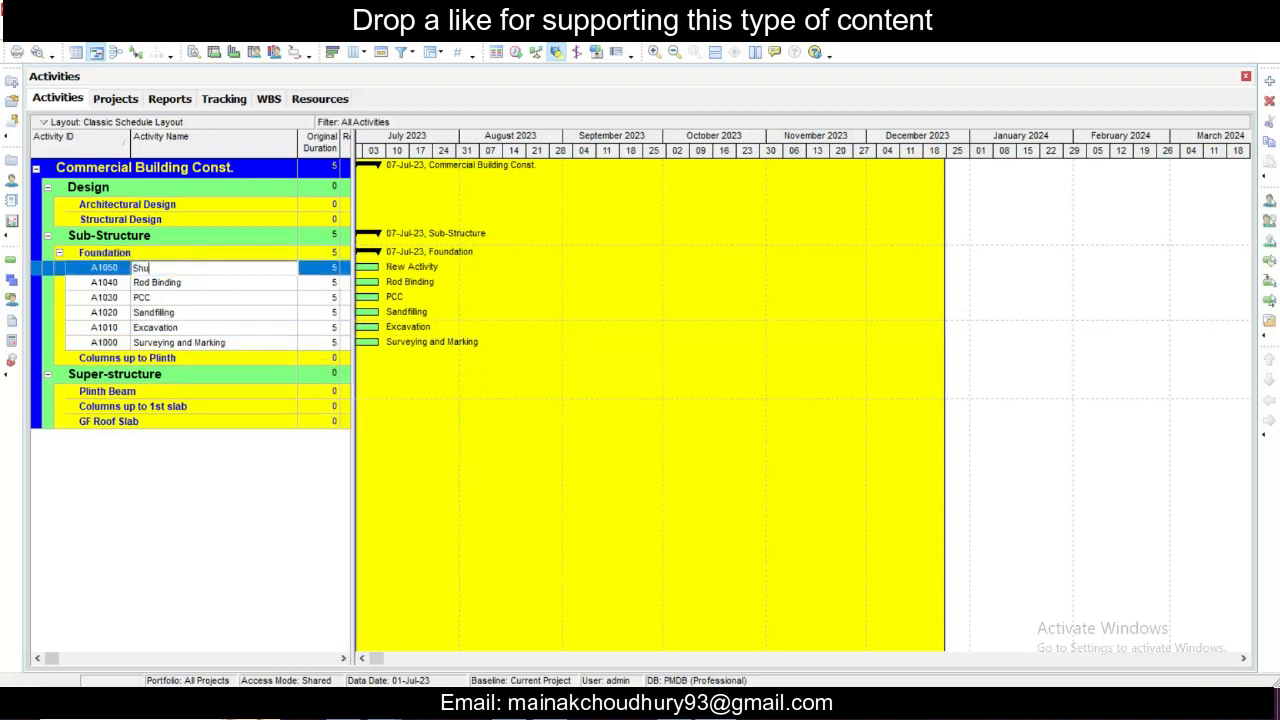
text(ttering)
key(Return)
- Add a seventh activity under Foundation and name it Casting
click(221, 254)
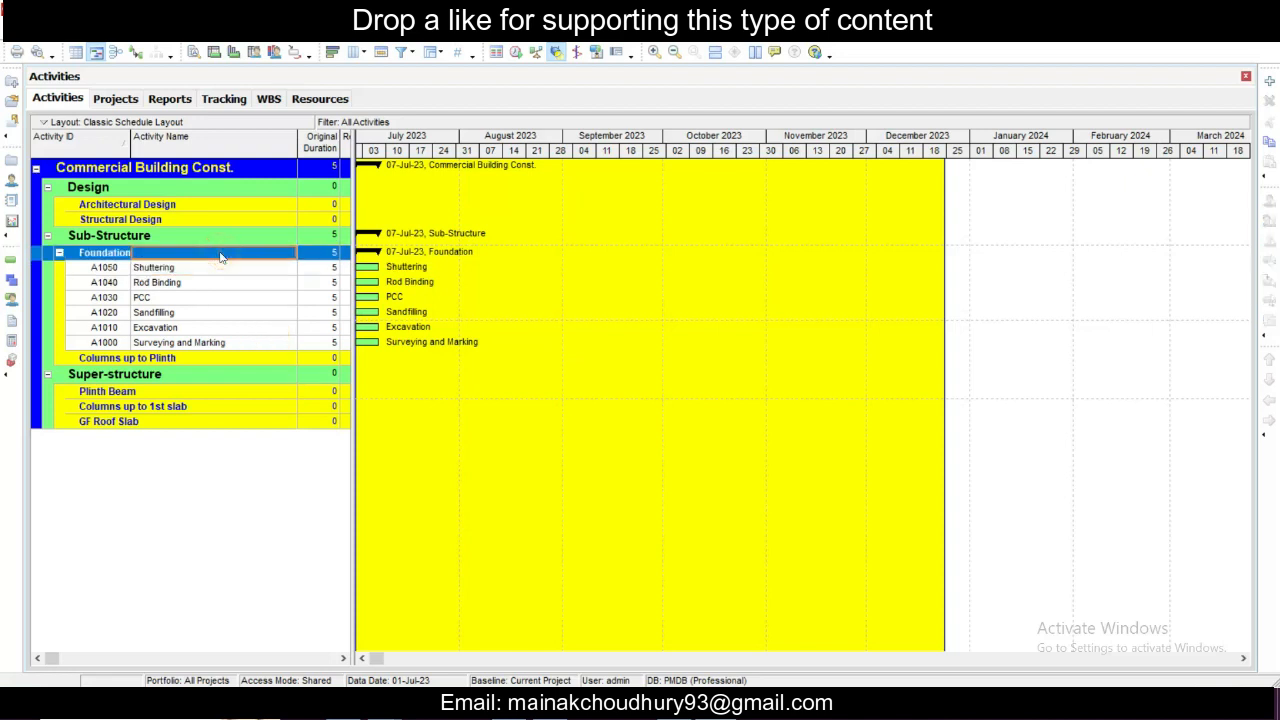
right_click(221, 257)
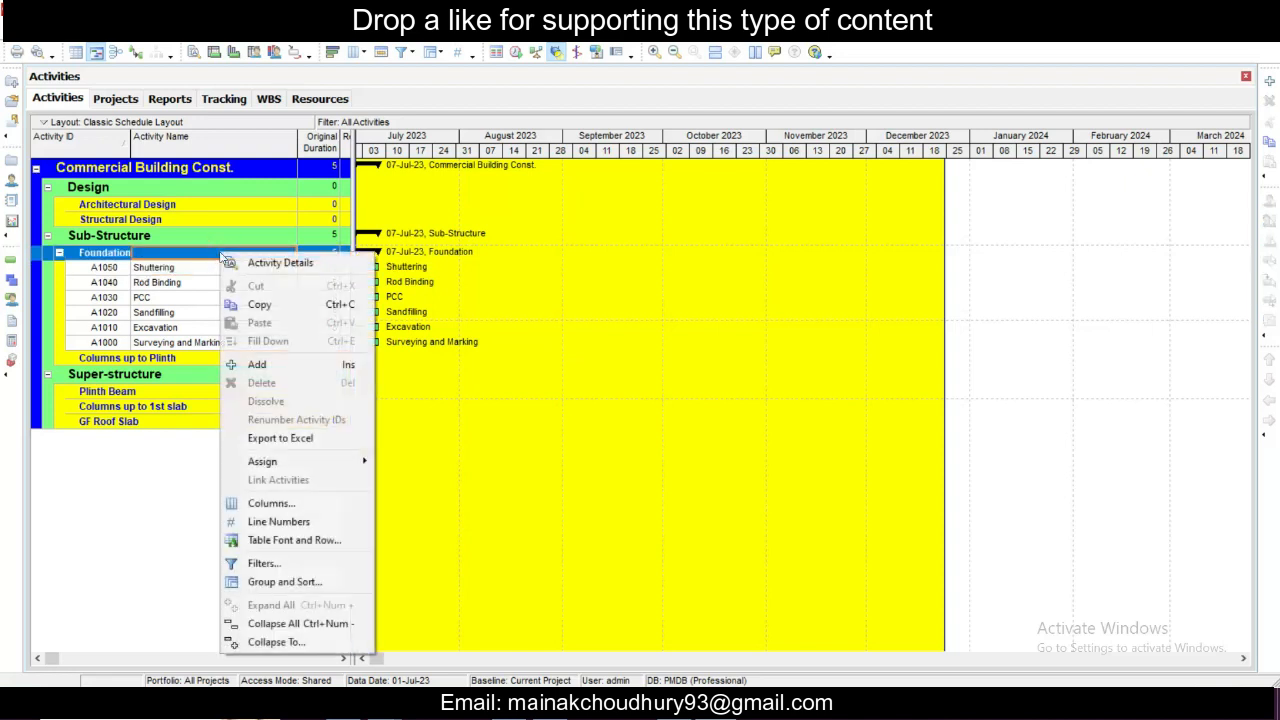
click(266, 366)
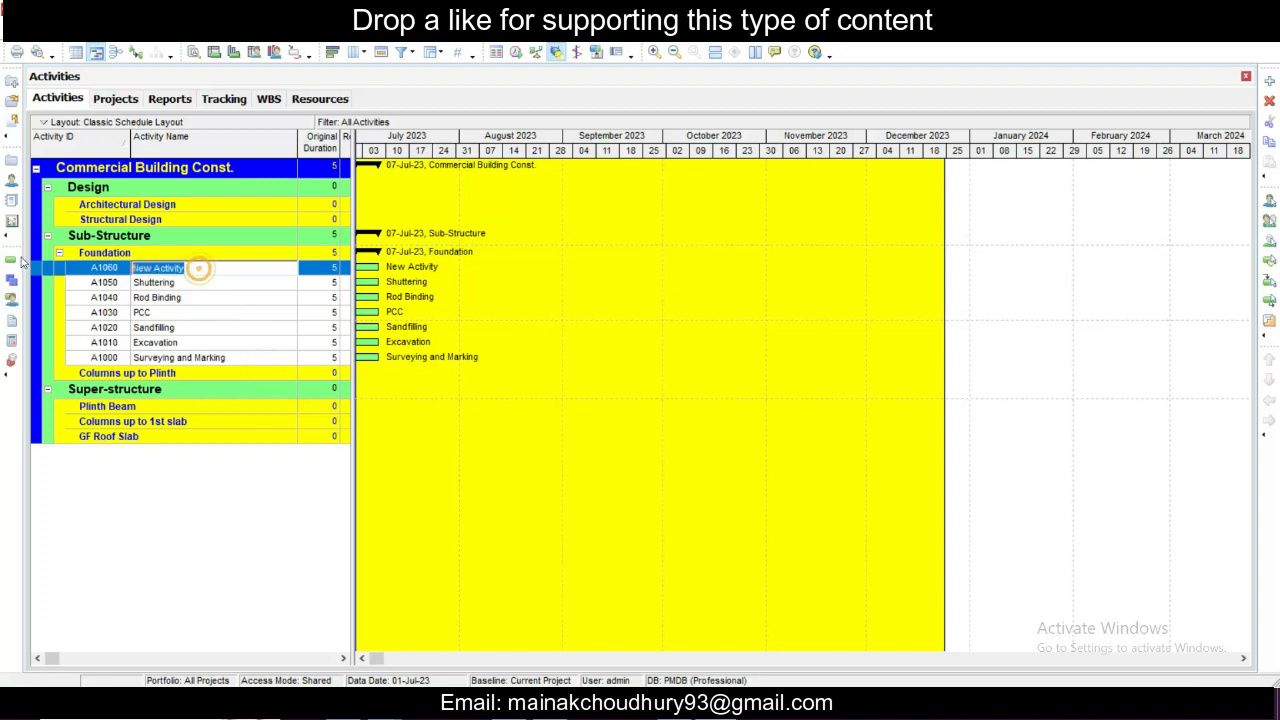
text(Cas)
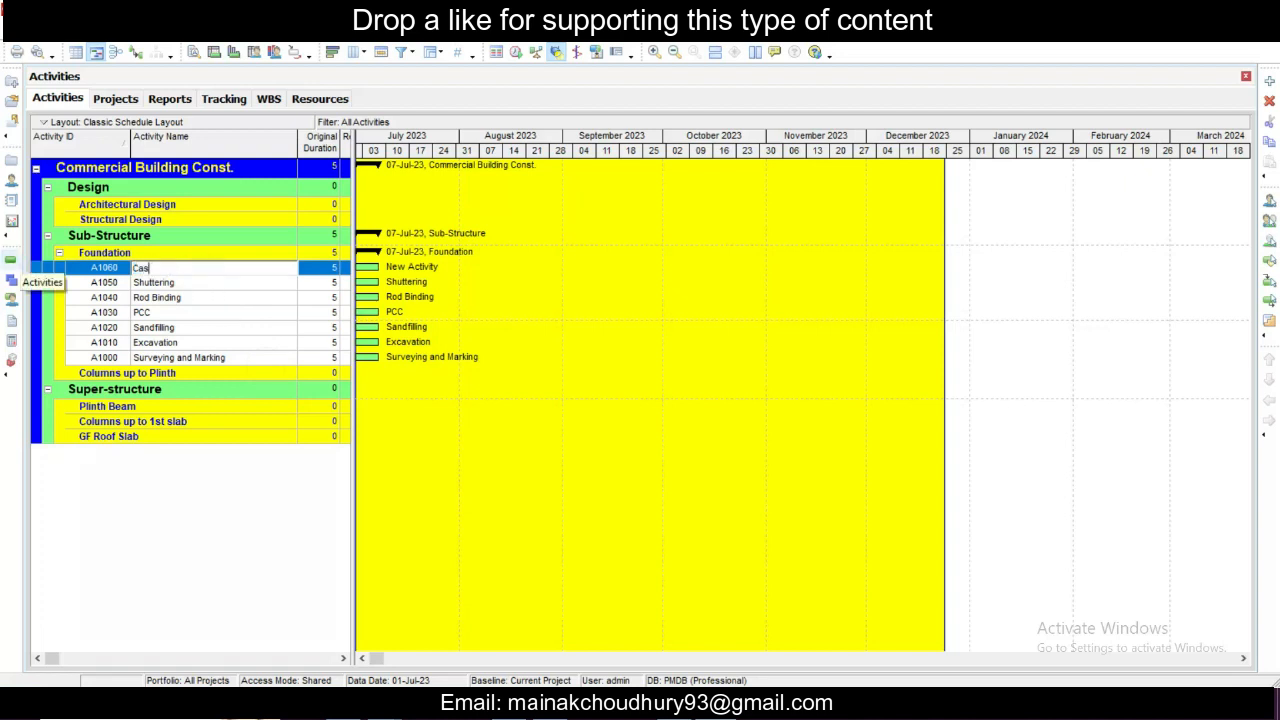
text(ting)
click(210, 312)
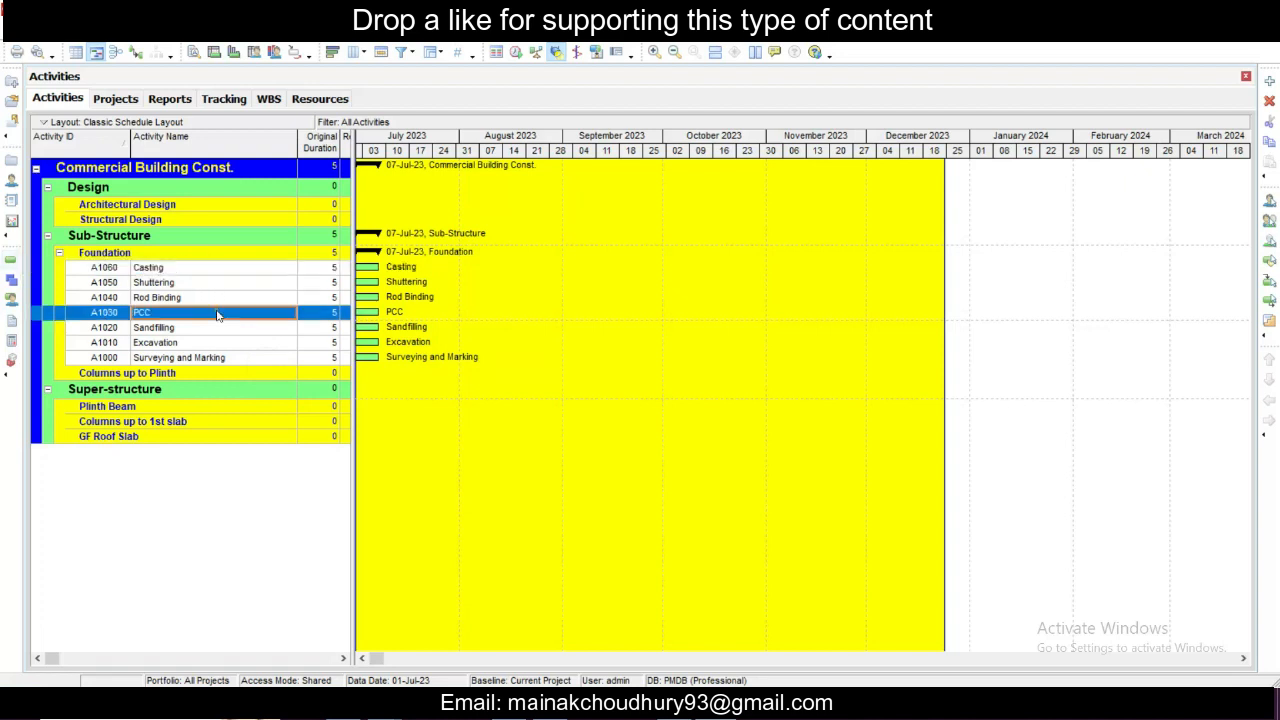
click(199, 358)
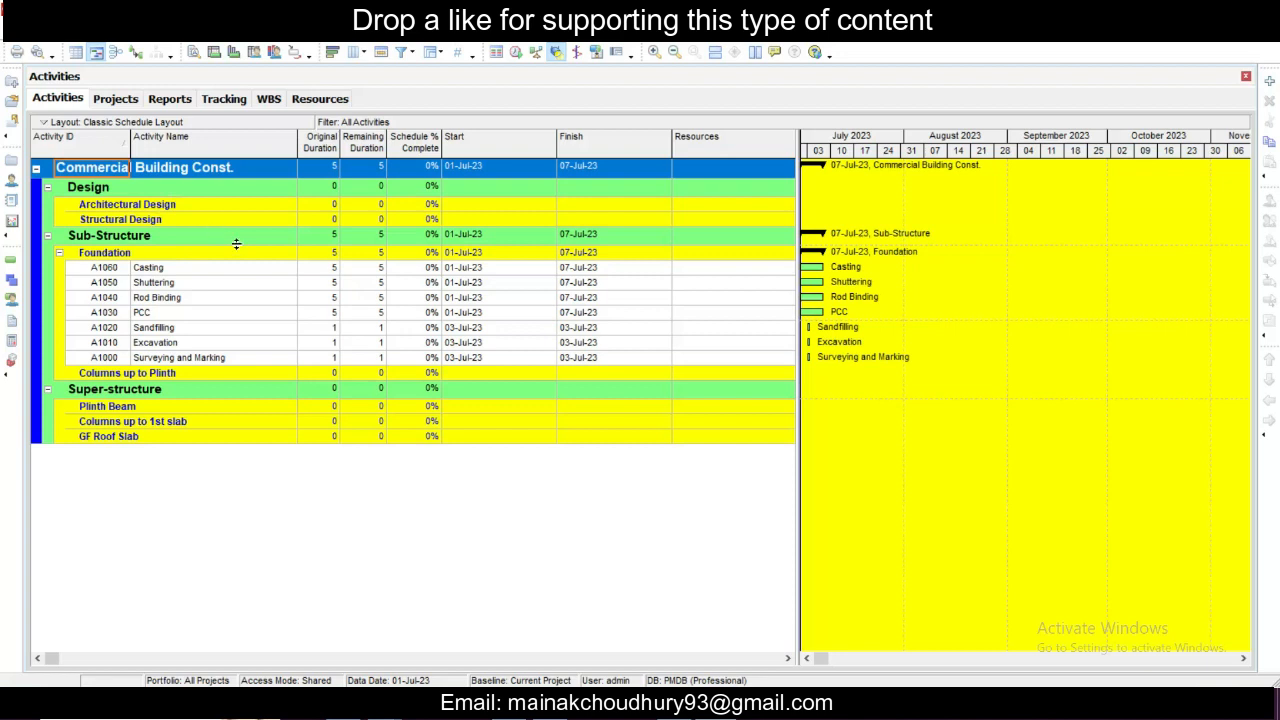
- Sort the activities by Activity ID in ascending order and slightly narrow the activity table beside the Gantt chart
click(80, 140)
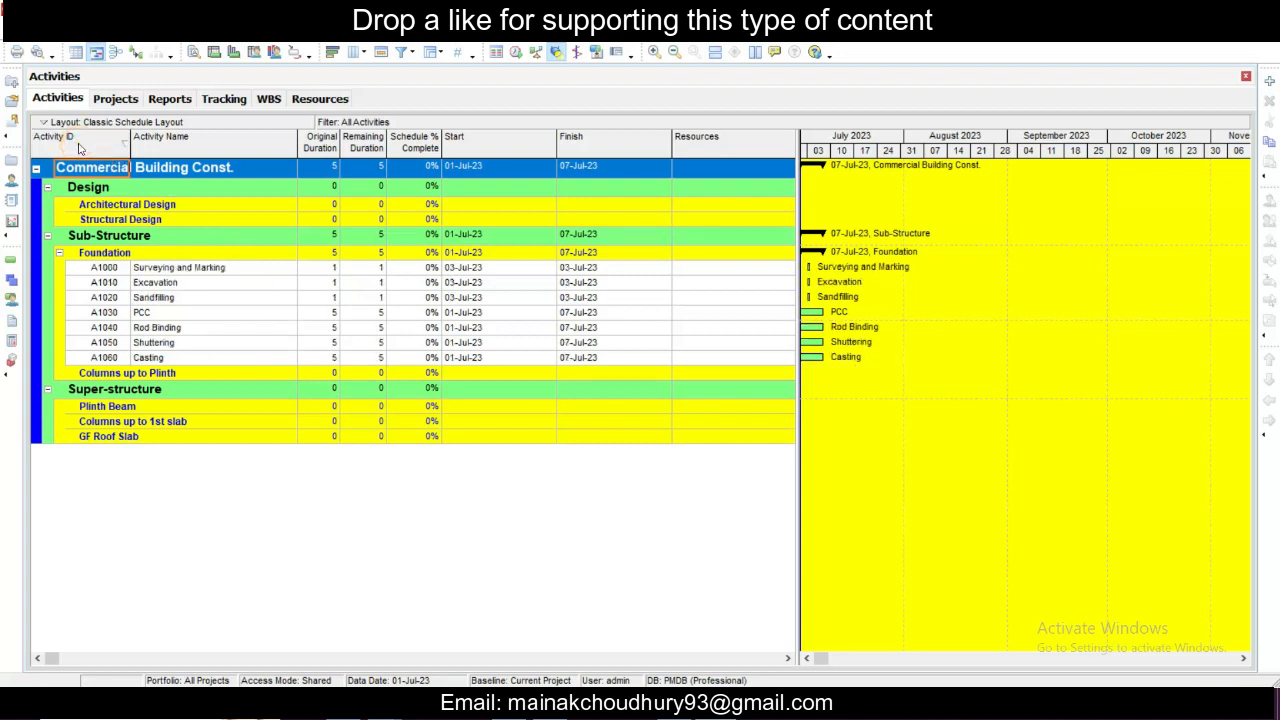
click(80, 140)
click(80, 140)
click(362, 298)
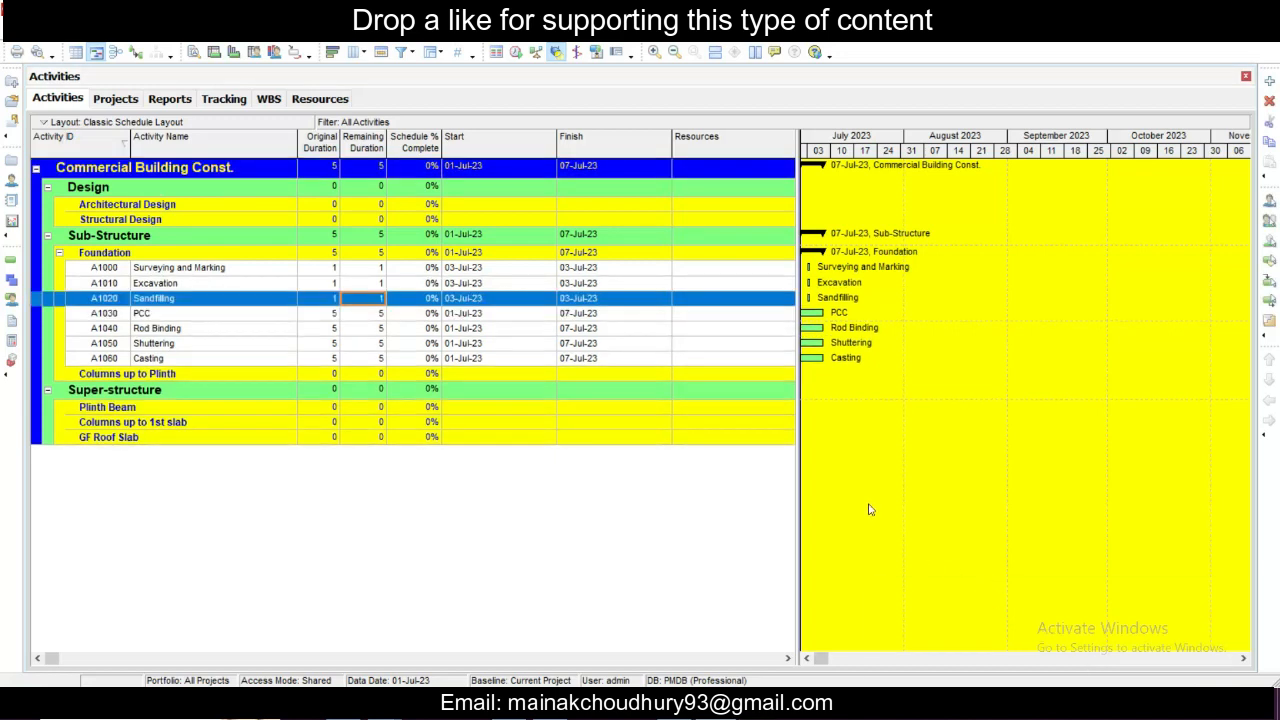
mouse_move(801, 520)
mouse_down()
mouse_move(586, 525)
mouse_move(794, 543)
mouse_up()
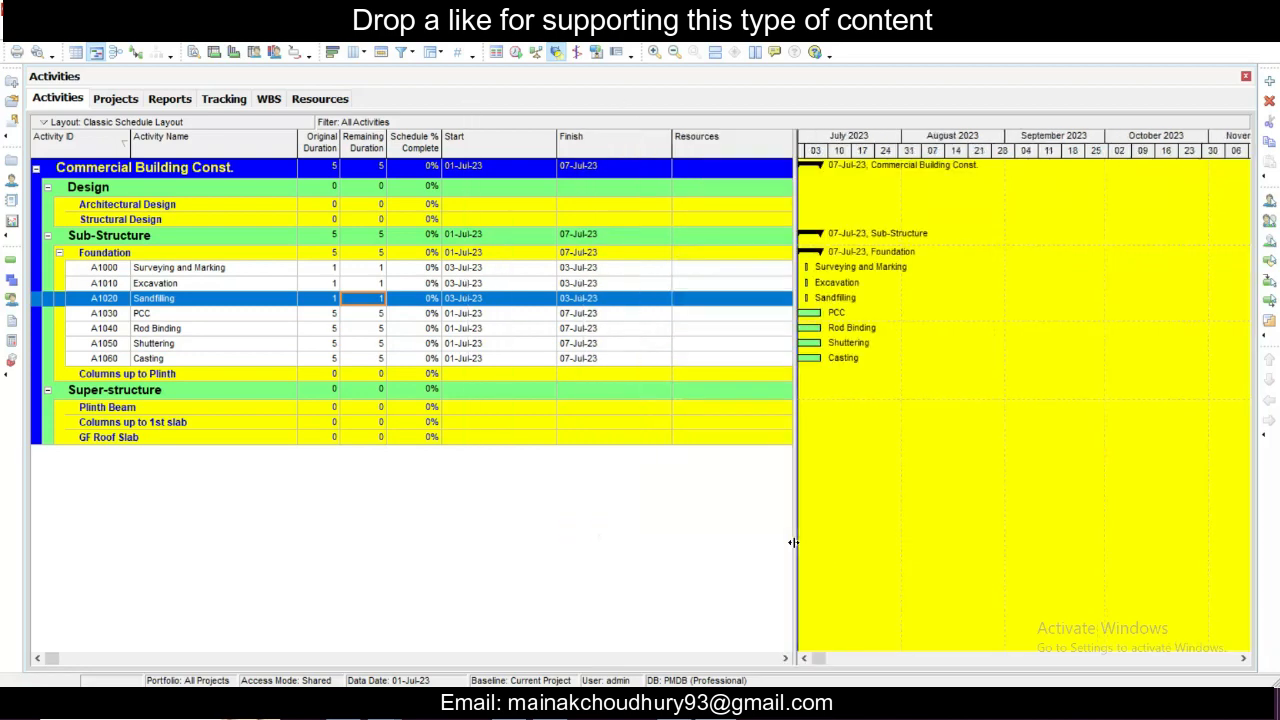
- Set the original duration of both the Excavation and Sandfilling activities to 2
click(223, 269)
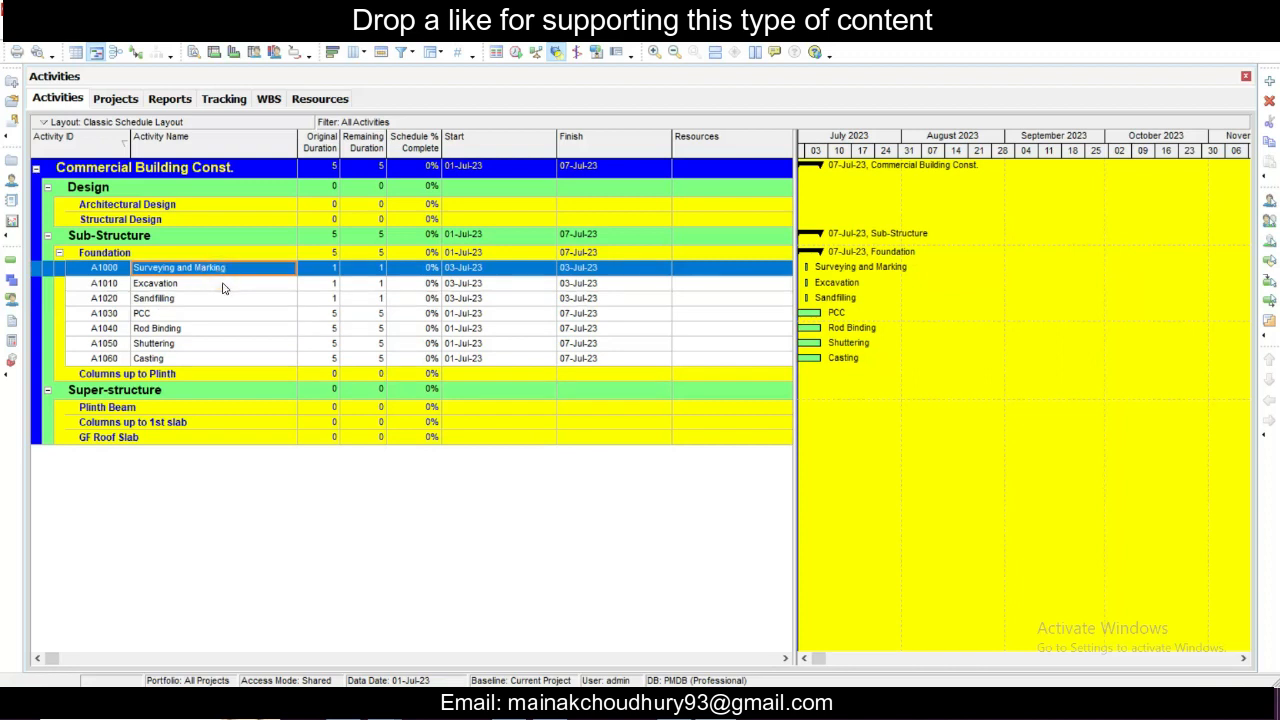
click(225, 284)
click(255, 270)
click(261, 282)
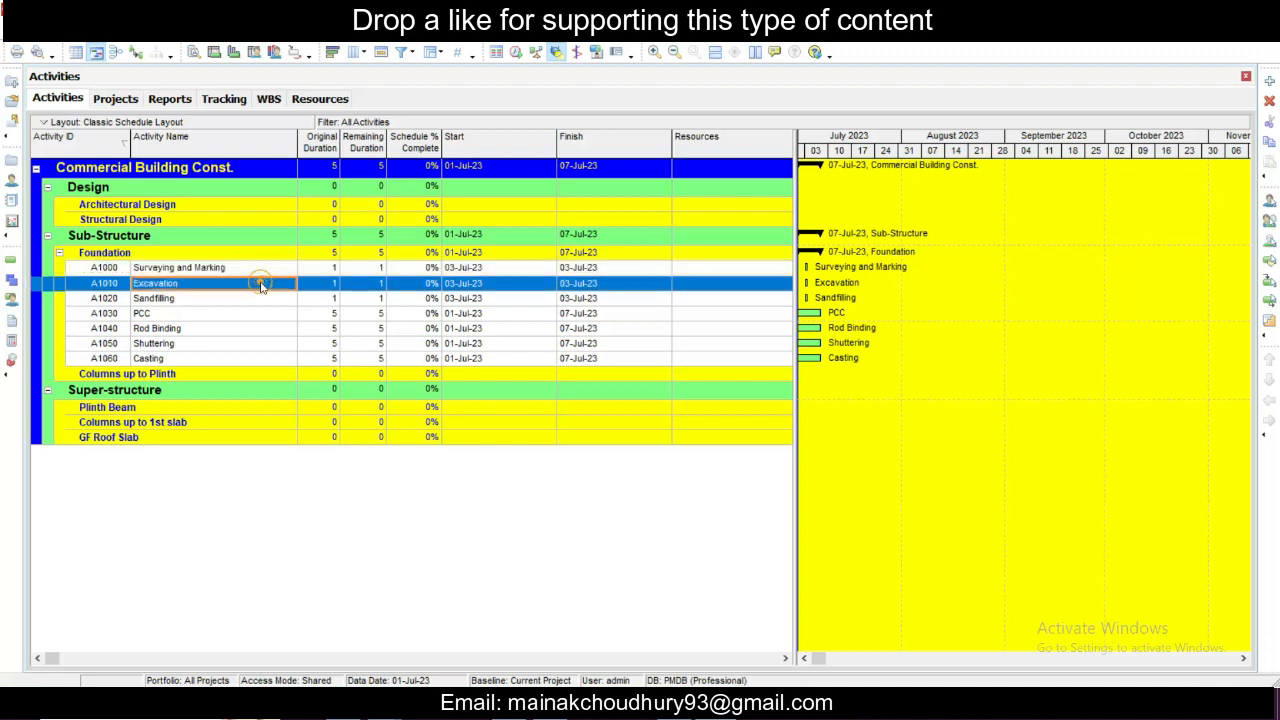
click(320, 284)
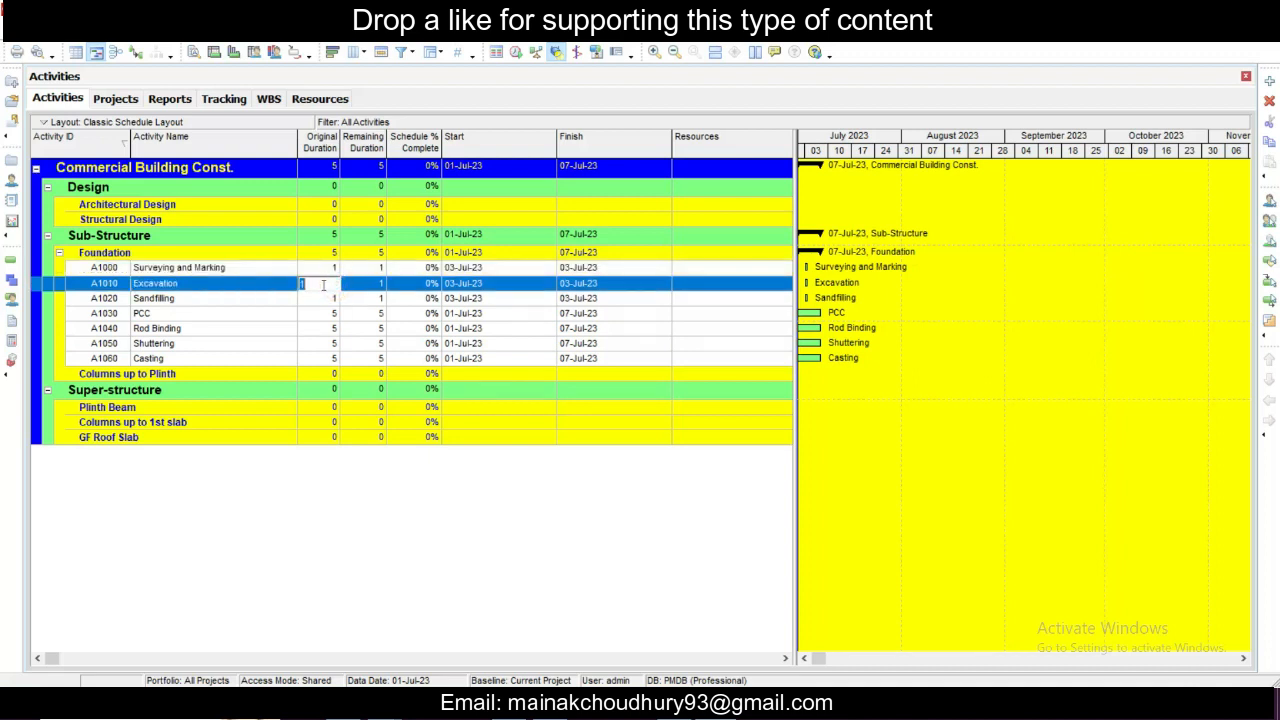
text(2)
key(Return)
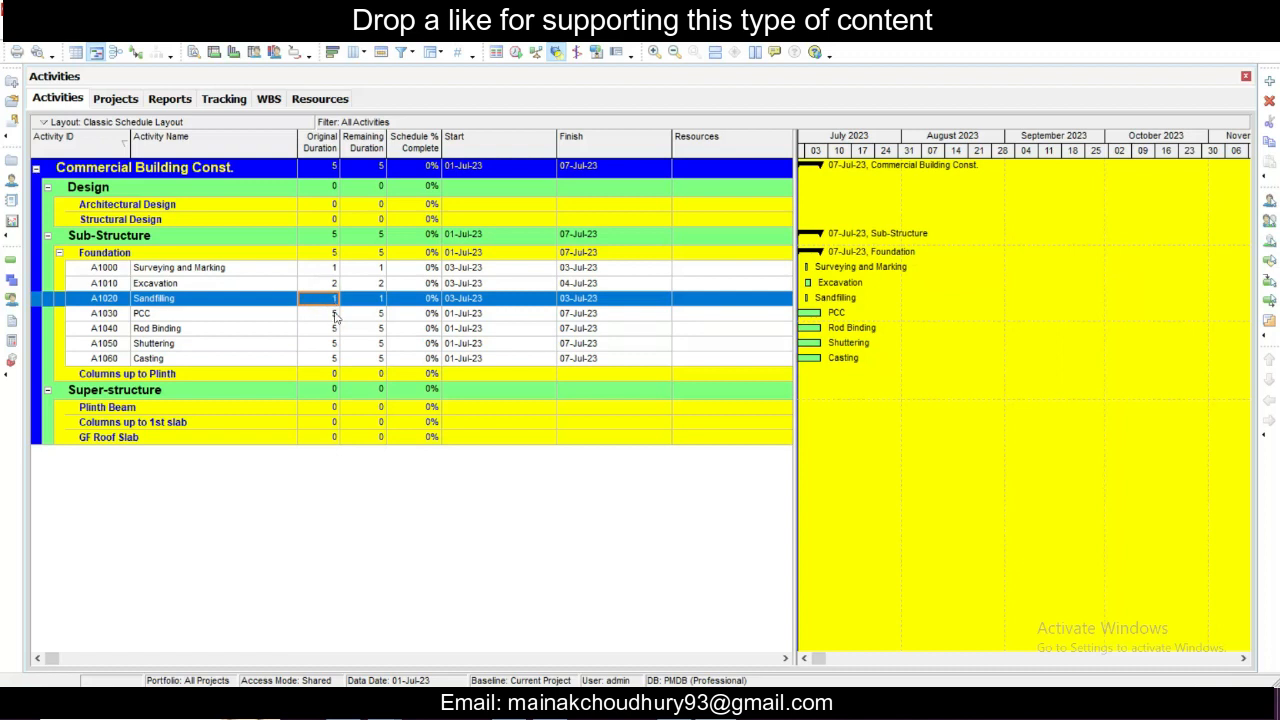
text(2)
key(Return)
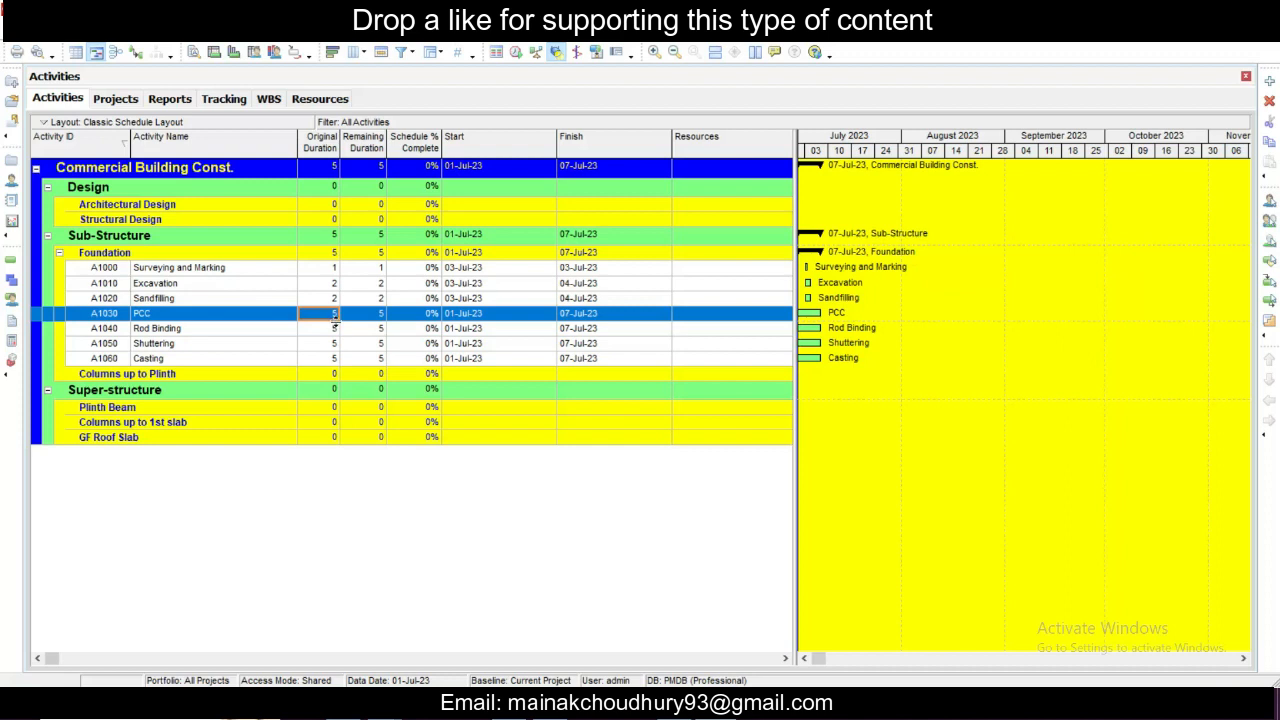
- Set the original duration of PCC to 3 and of Rod Binding to 7
text(3)
key(Return)
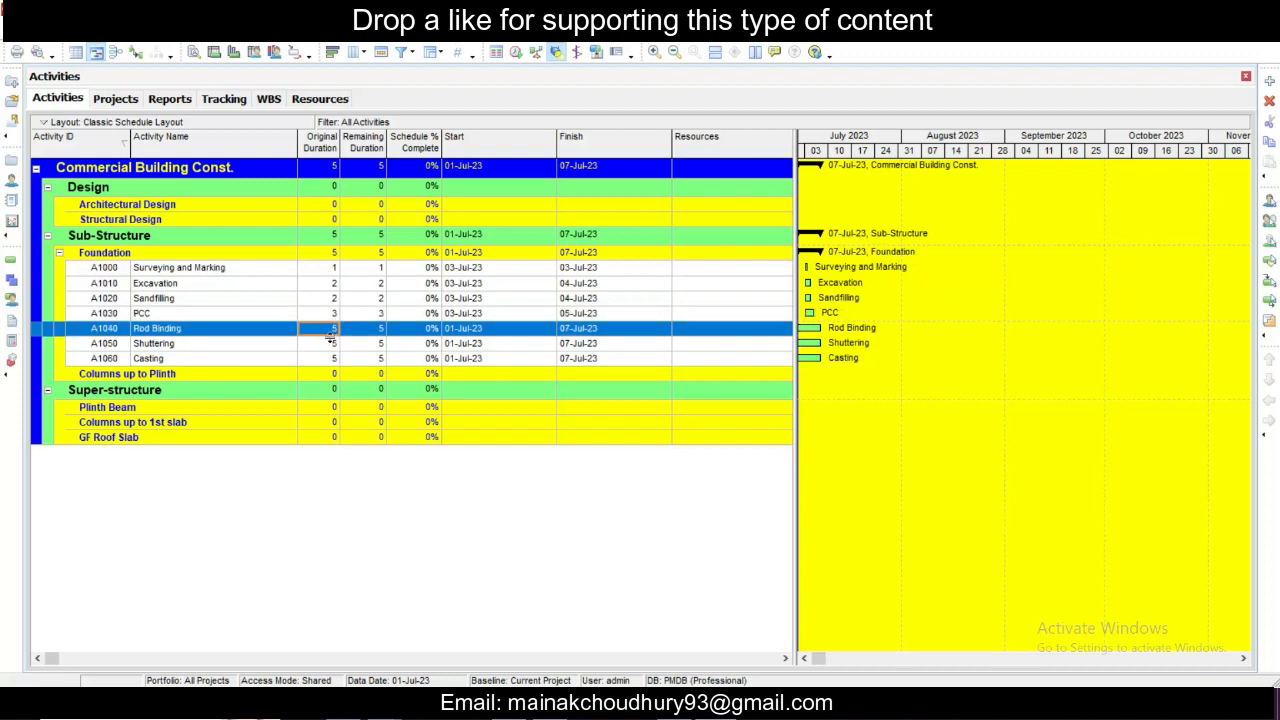
text(7)
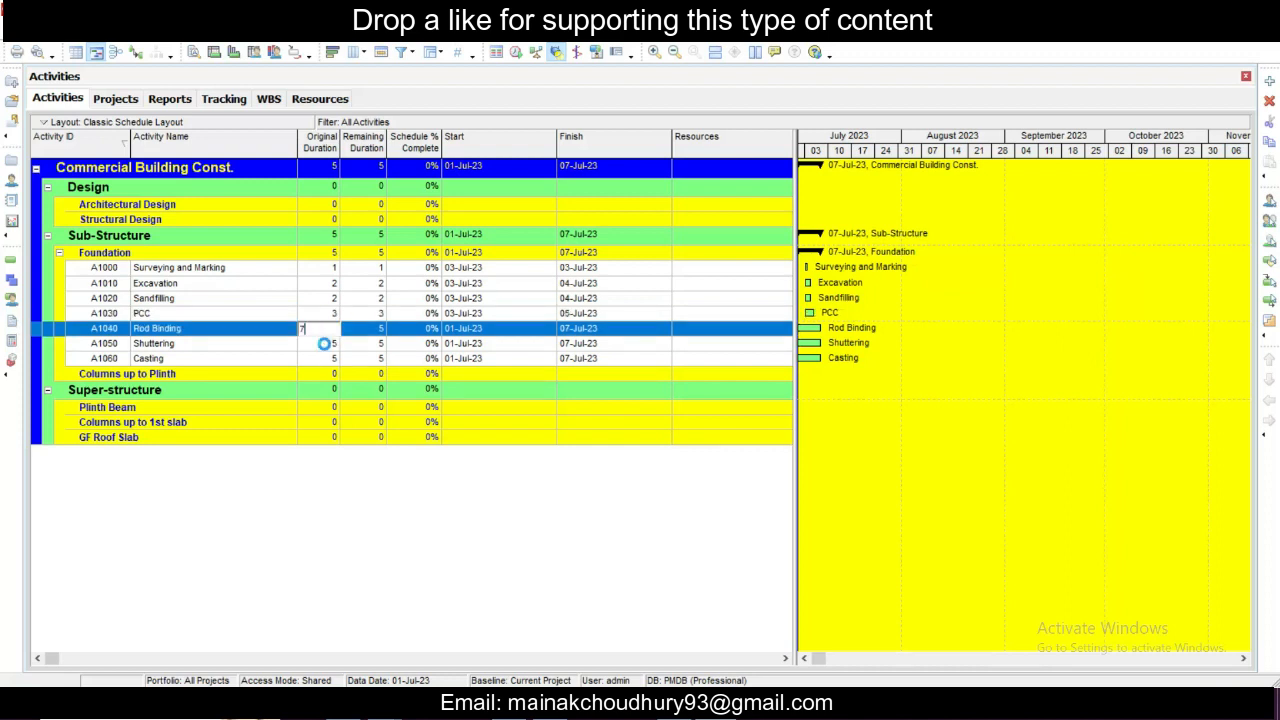
key(Return)
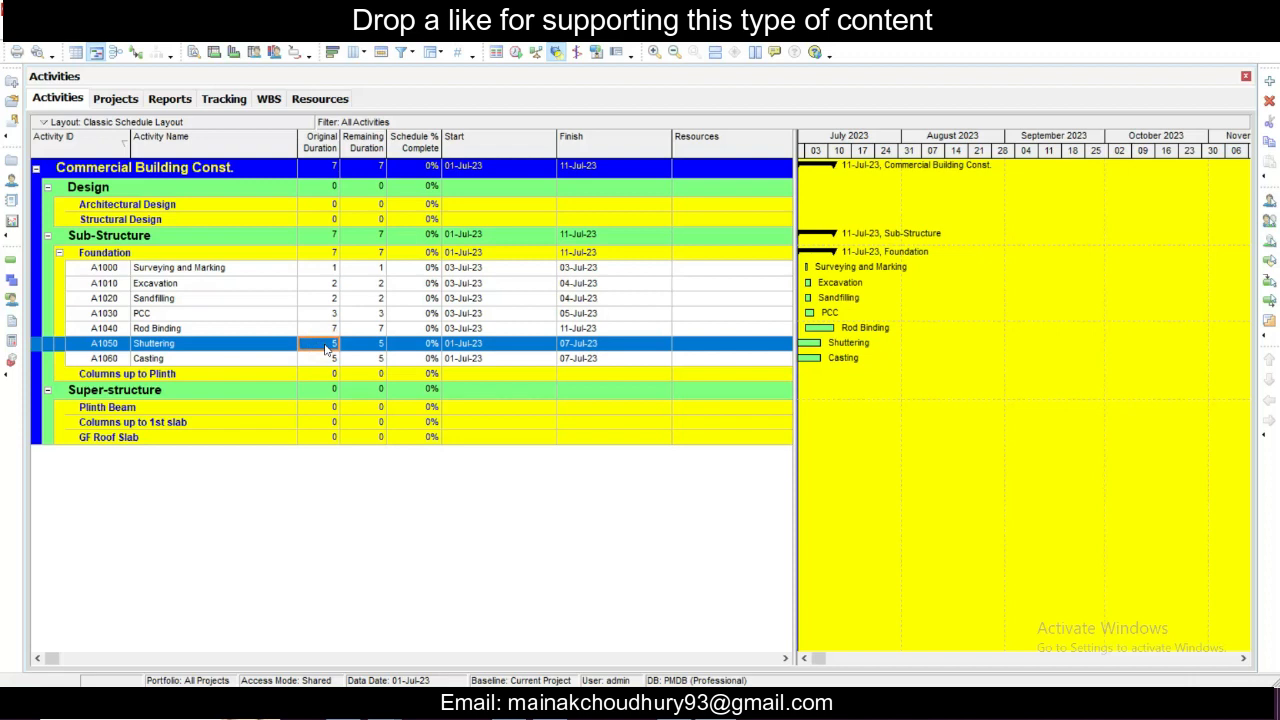
- Set the original duration of the Casting activity to 3
text(3)
key(Escape)
click(331, 362)
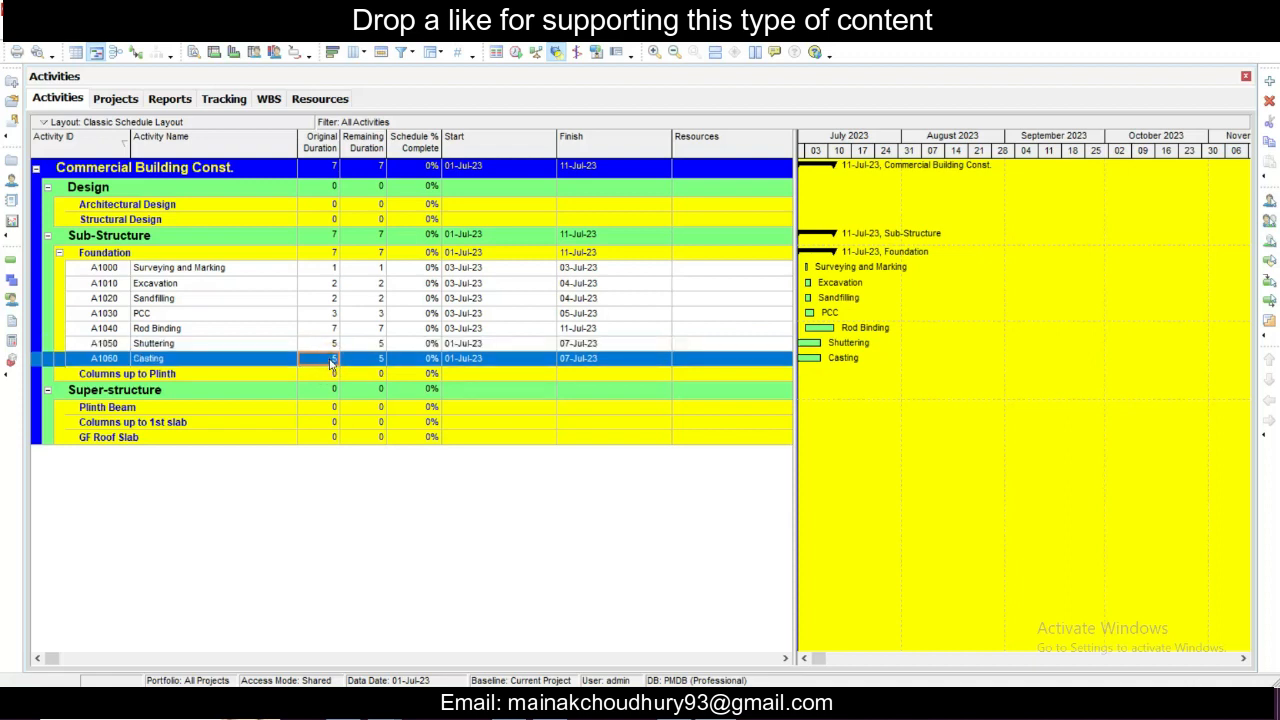
text(3)
click(372, 330)
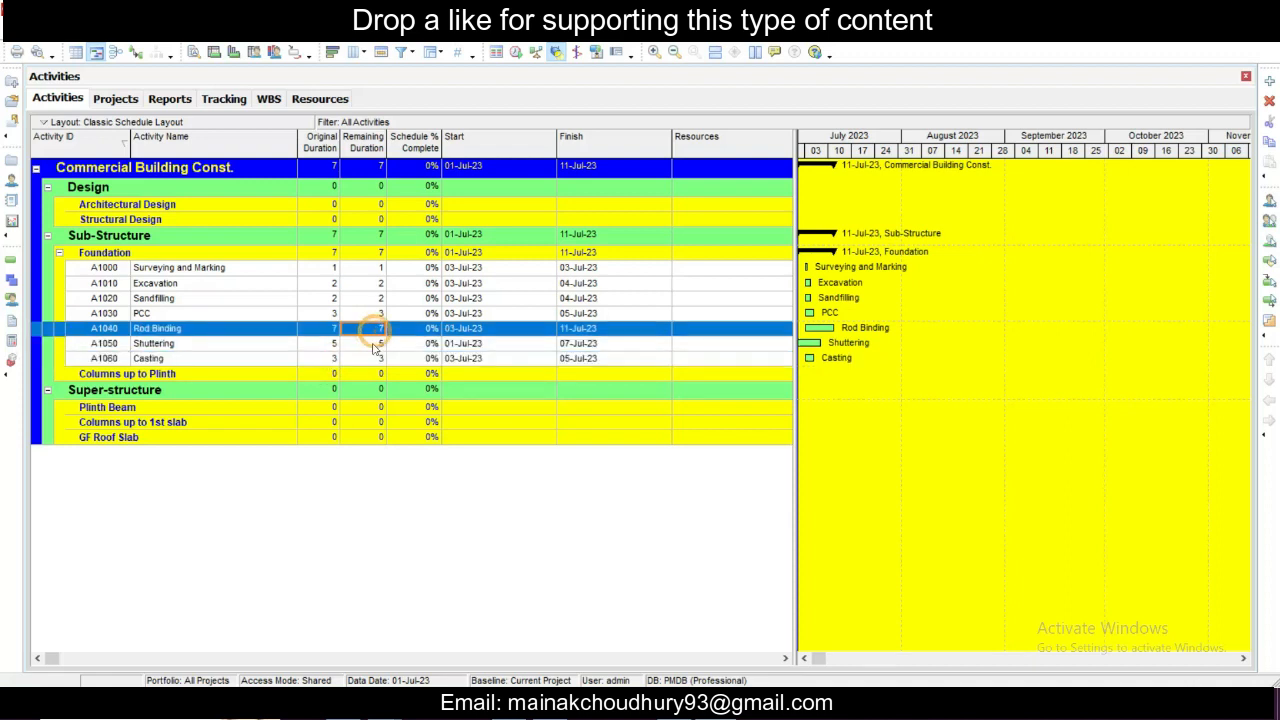
click(336, 360)
click(357, 362)
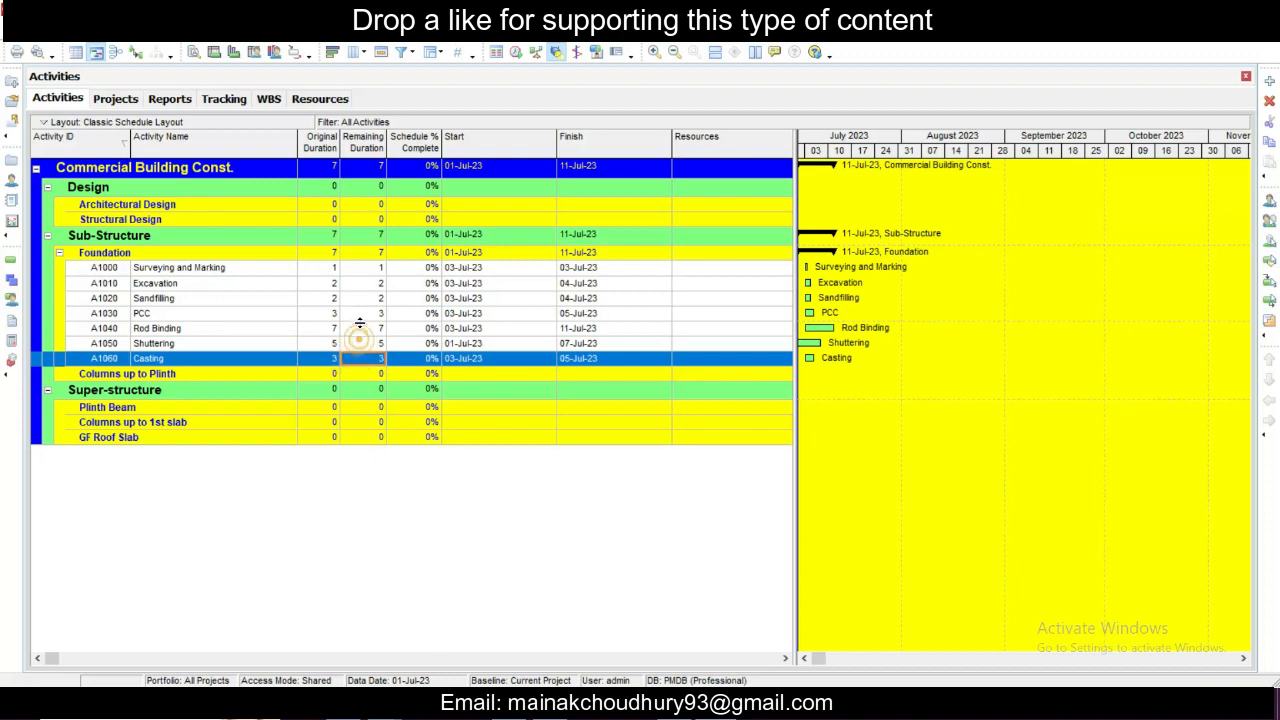
- Review the start dates of the Foundation activities, opening the date pickers of Sandfilling and PCC without picking a date
click(493, 270)
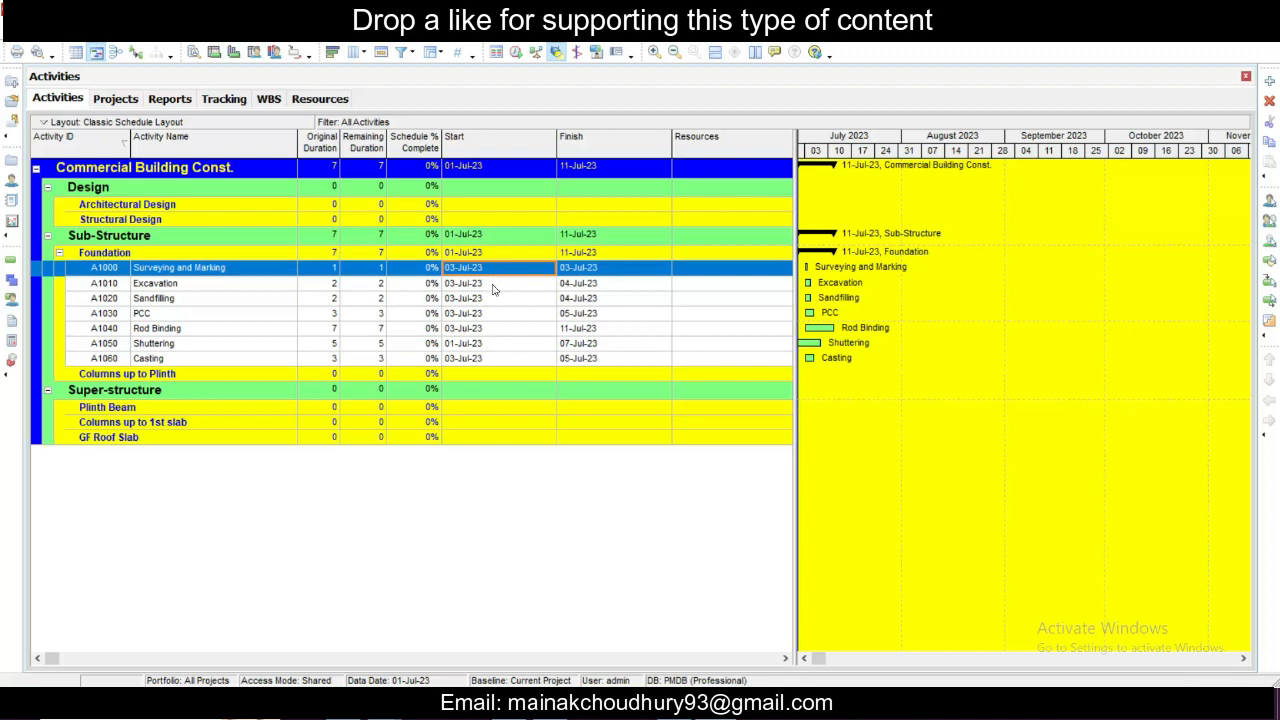
click(493, 287)
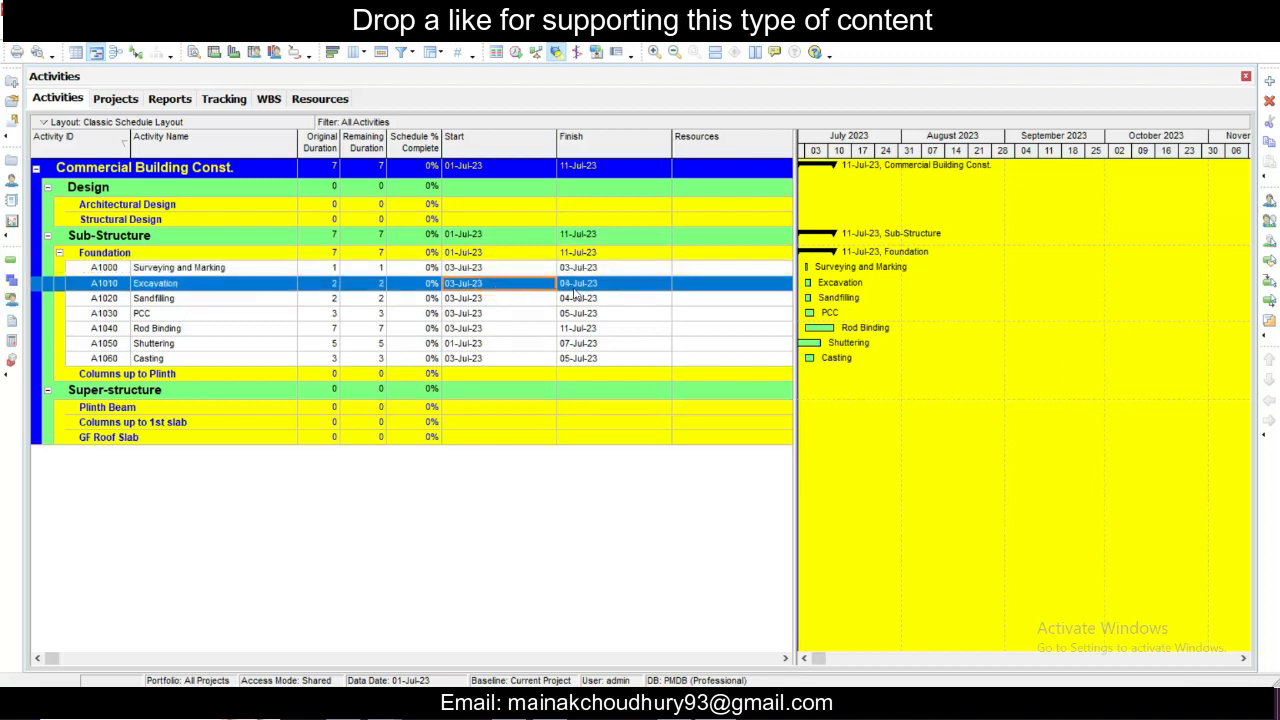
click(491, 300)
click(491, 298)
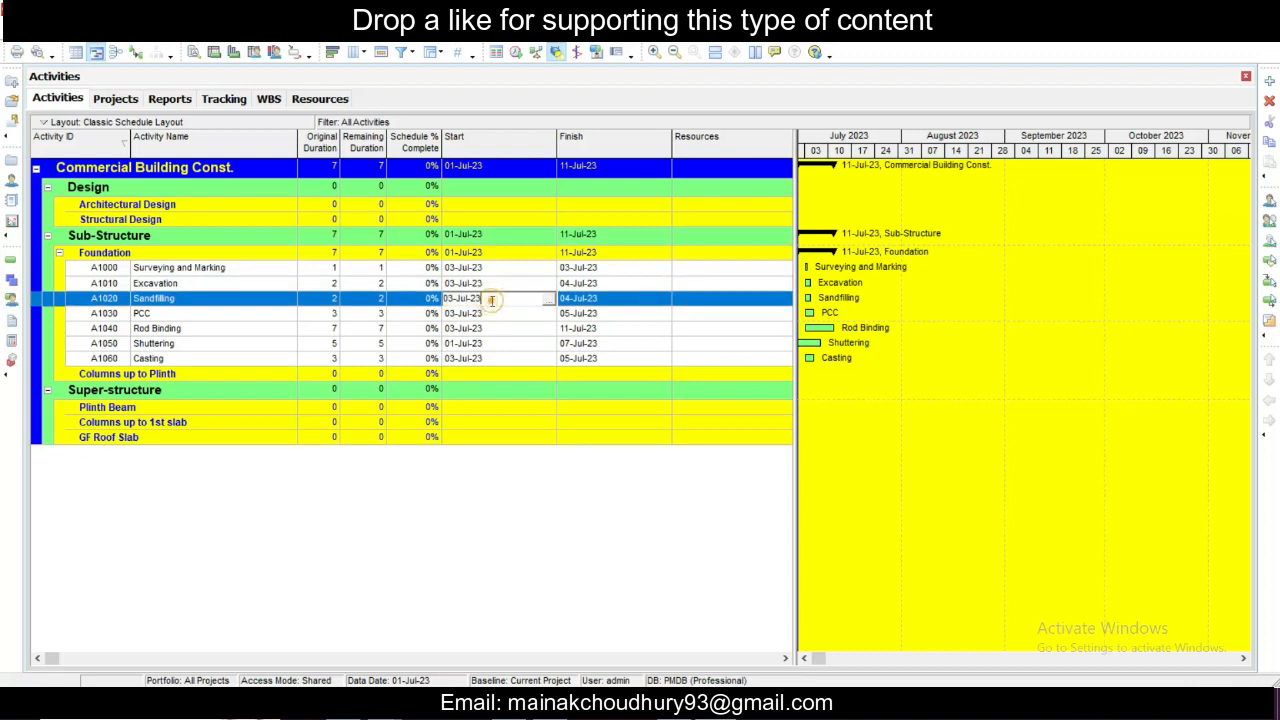
click(549, 299)
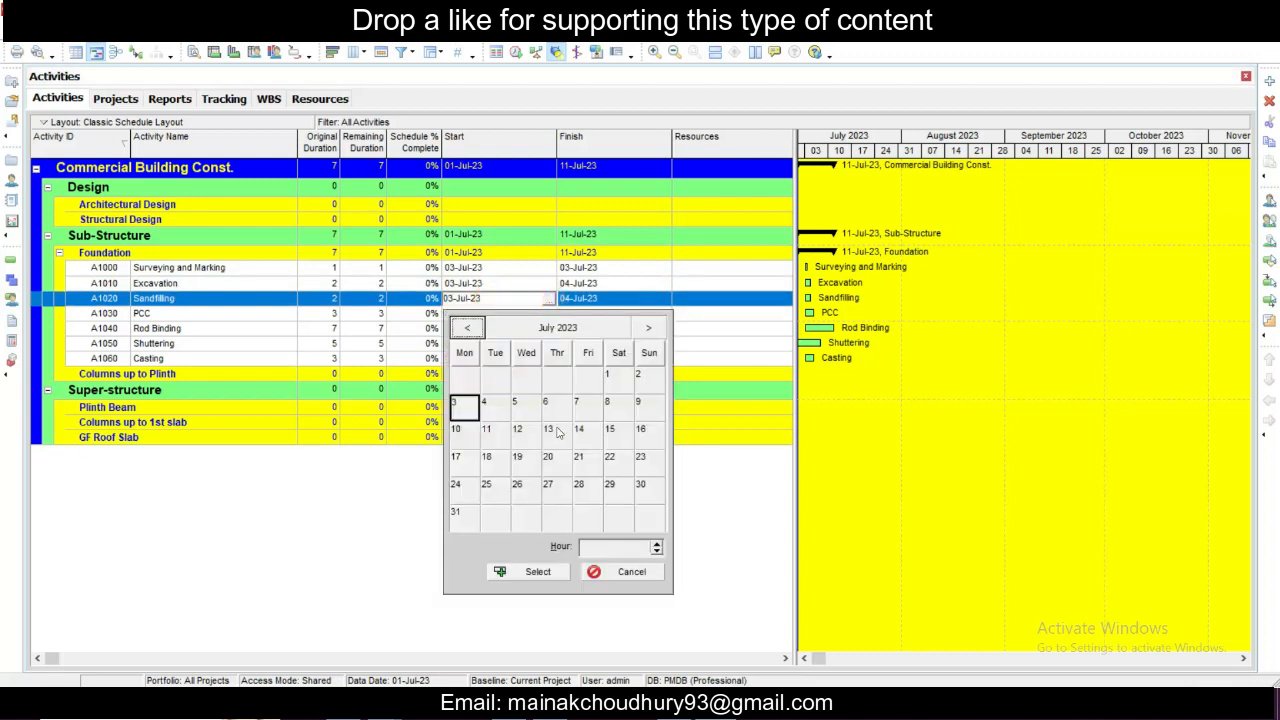
key(Escape)
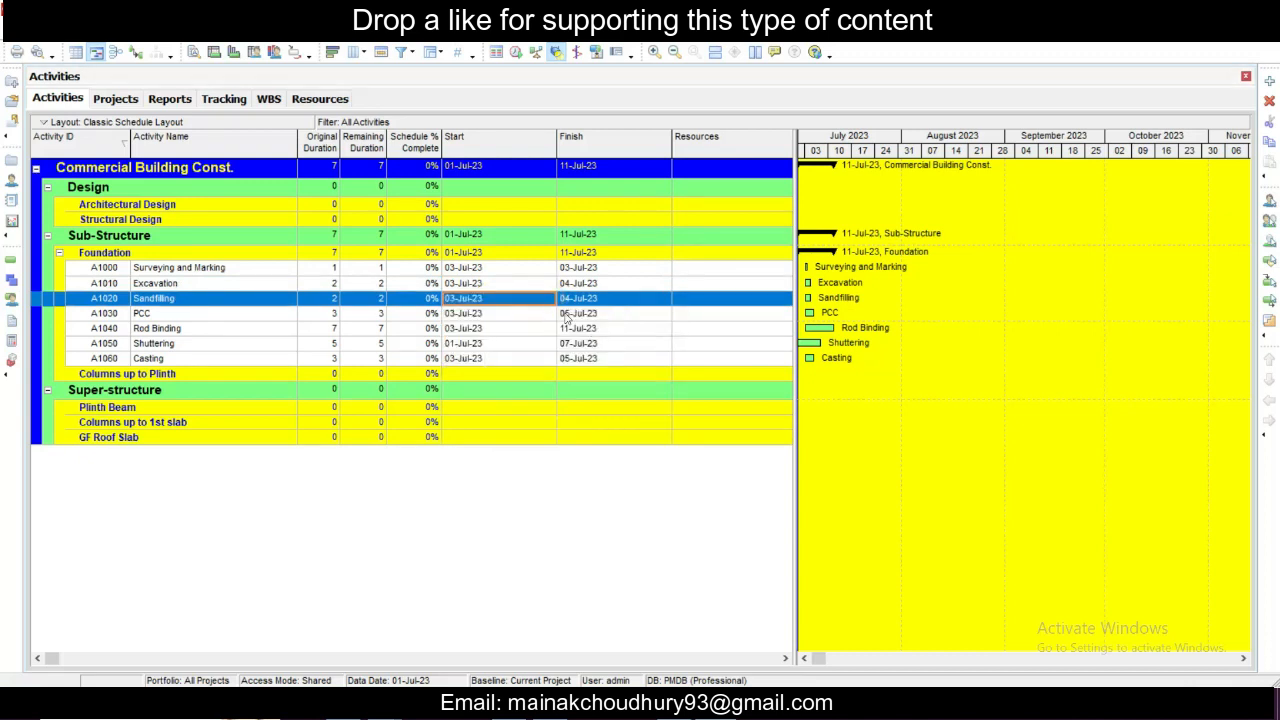
click(521, 314)
click(520, 318)
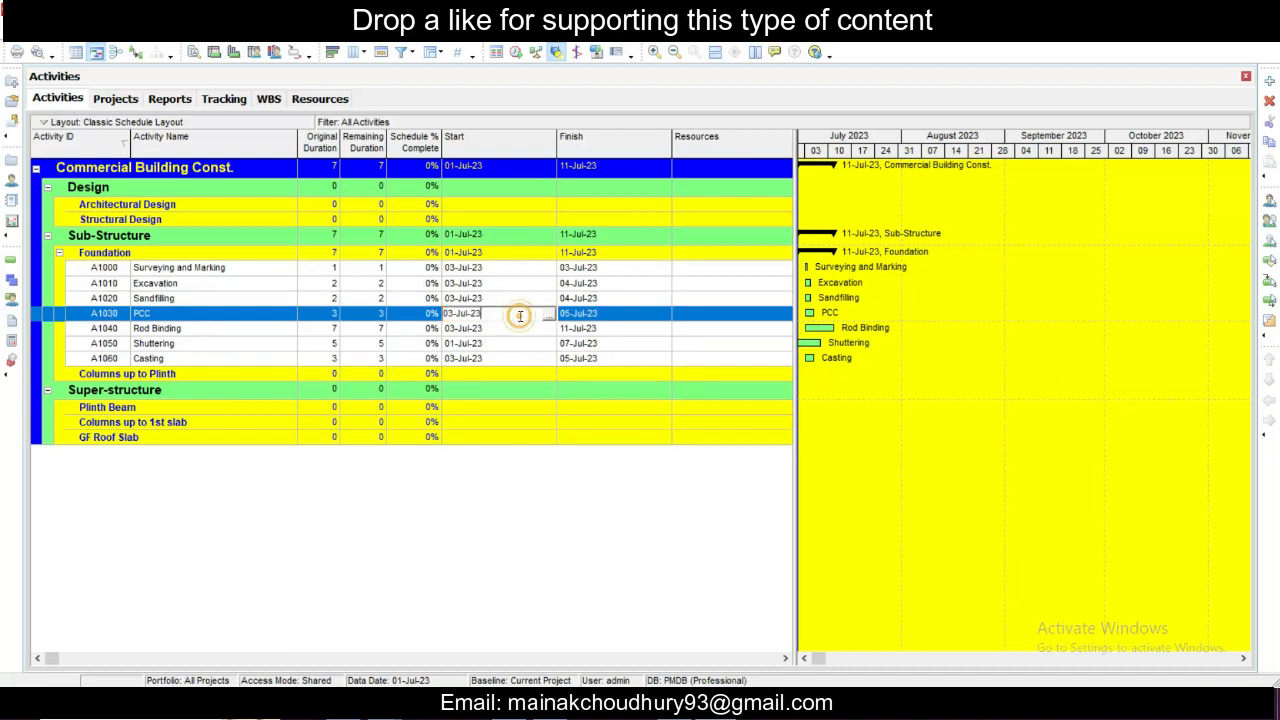
click(548, 316)
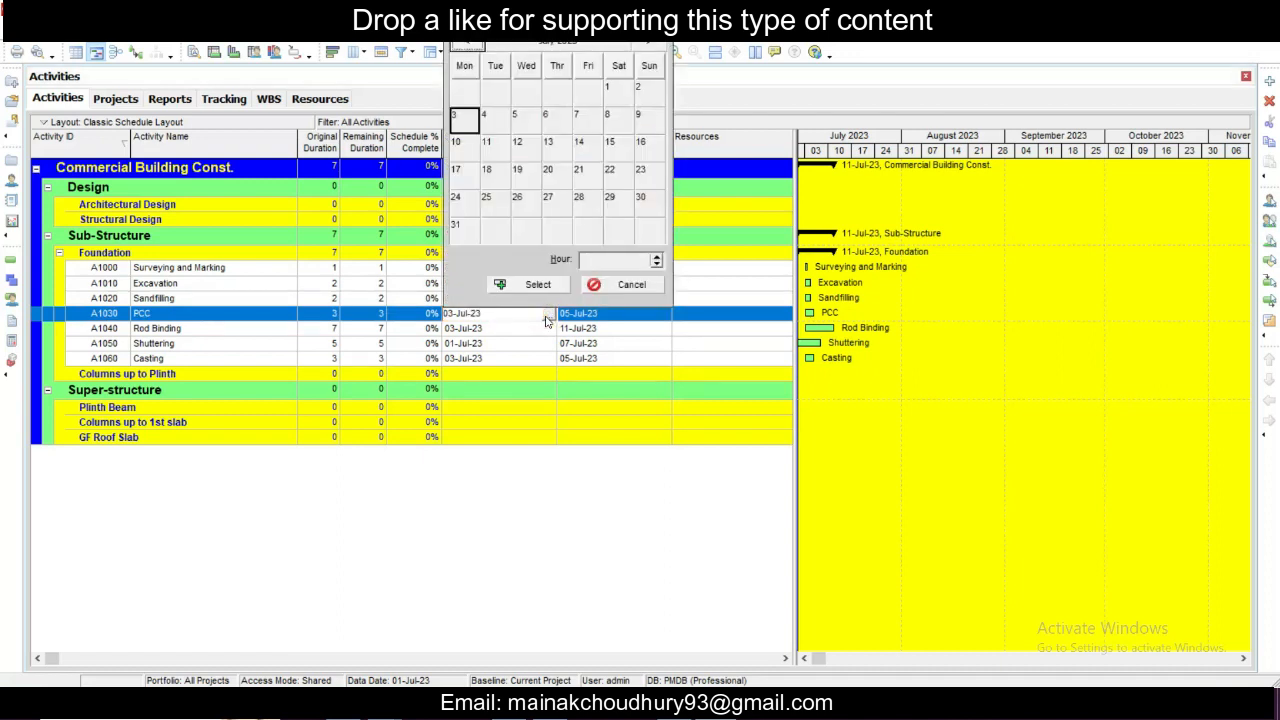
click(547, 319)
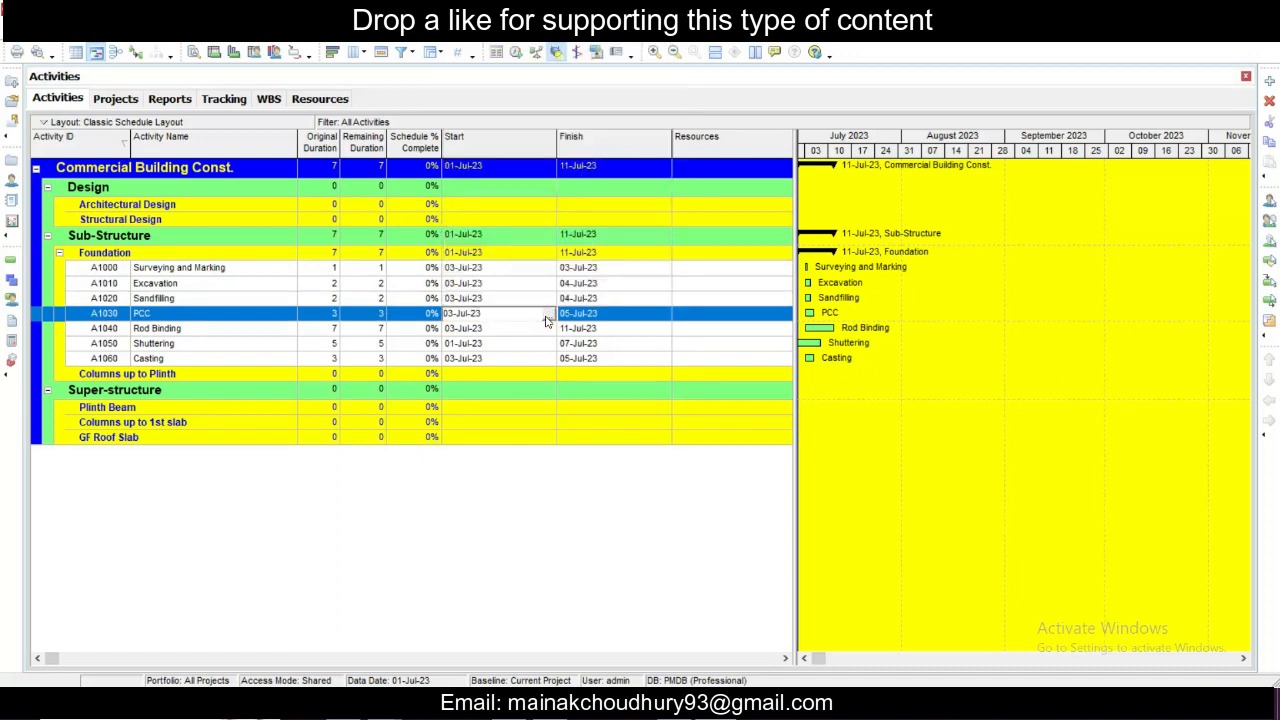
click(515, 303)
click(518, 289)
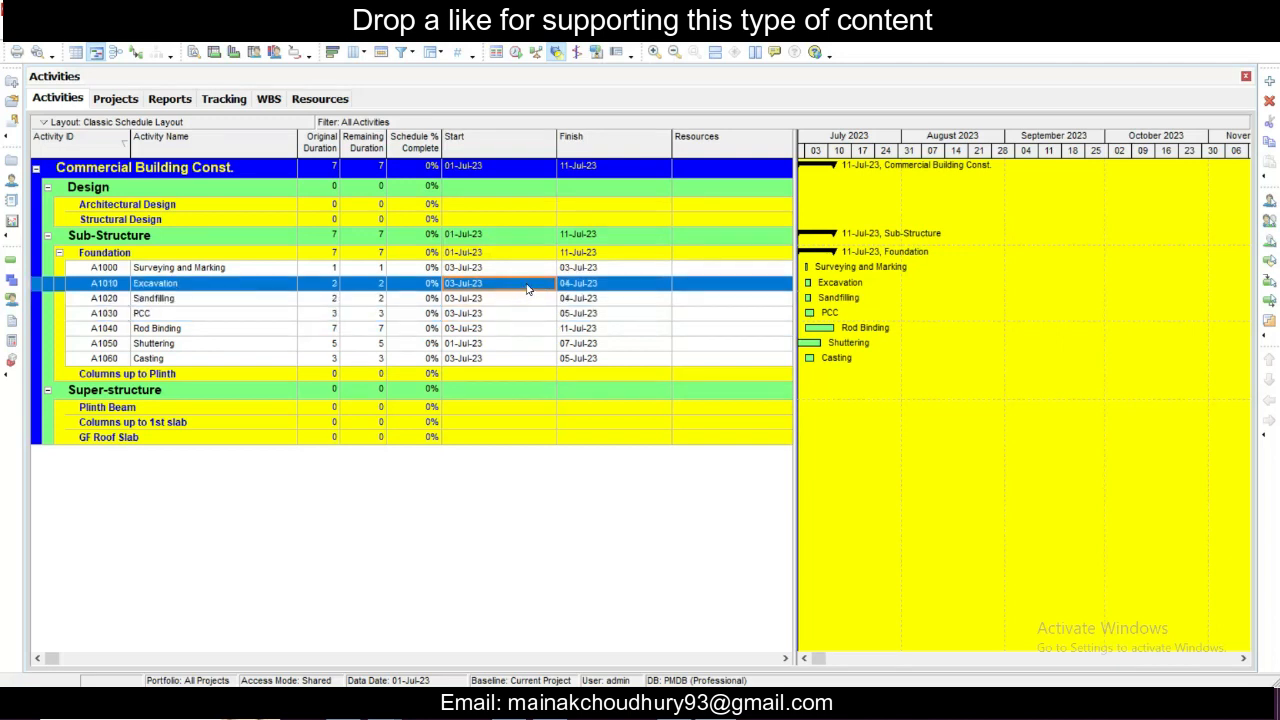
click(510, 302)
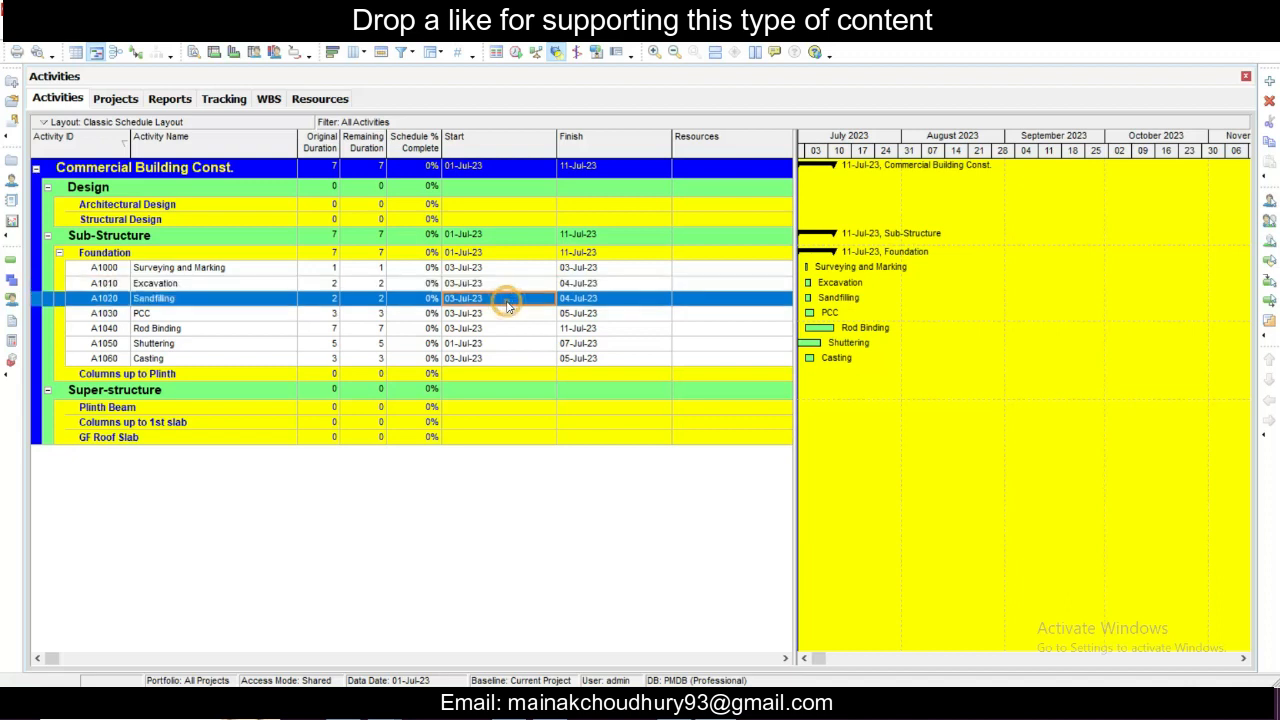
- Set the start date of Sandfilling to 04-Jul-23 and accept the Start On or After constraint
click(530, 305)
click(550, 298)
click(488, 405)
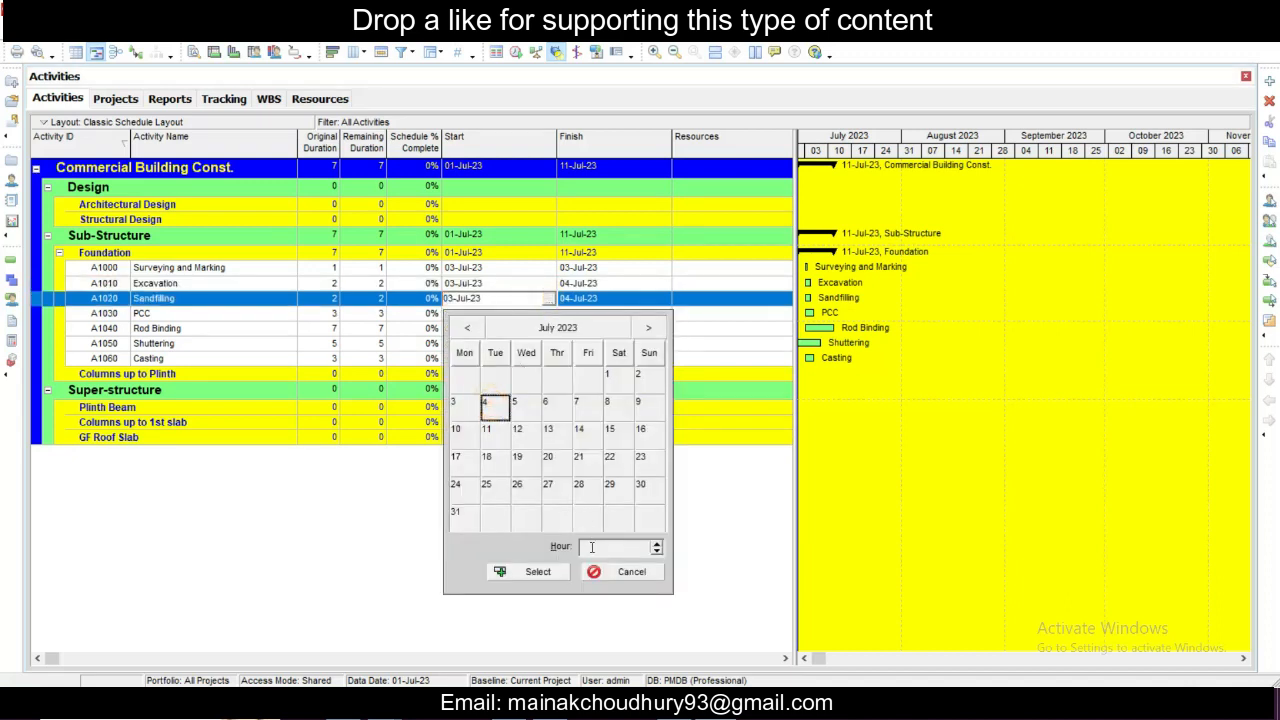
click(532, 571)
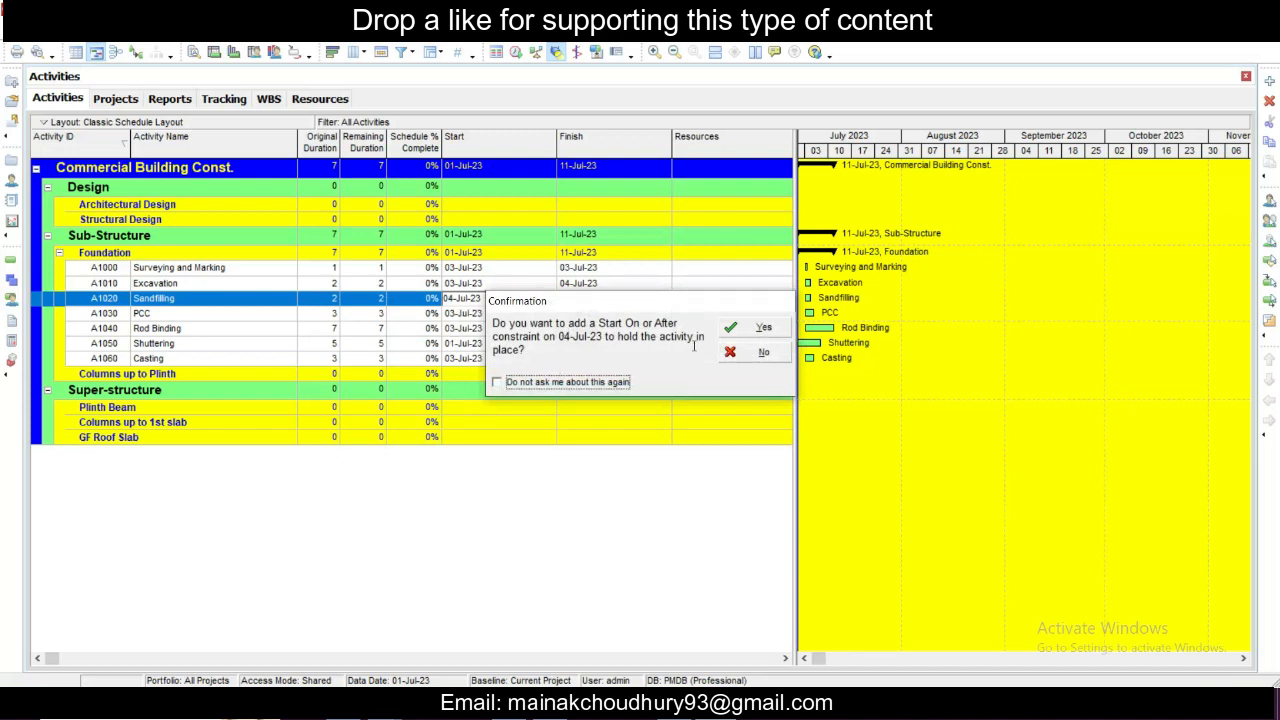
click(764, 328)
- Set the start date of PCC to 05-Jul-23, holding it with a Start On or After constraint
click(512, 313)
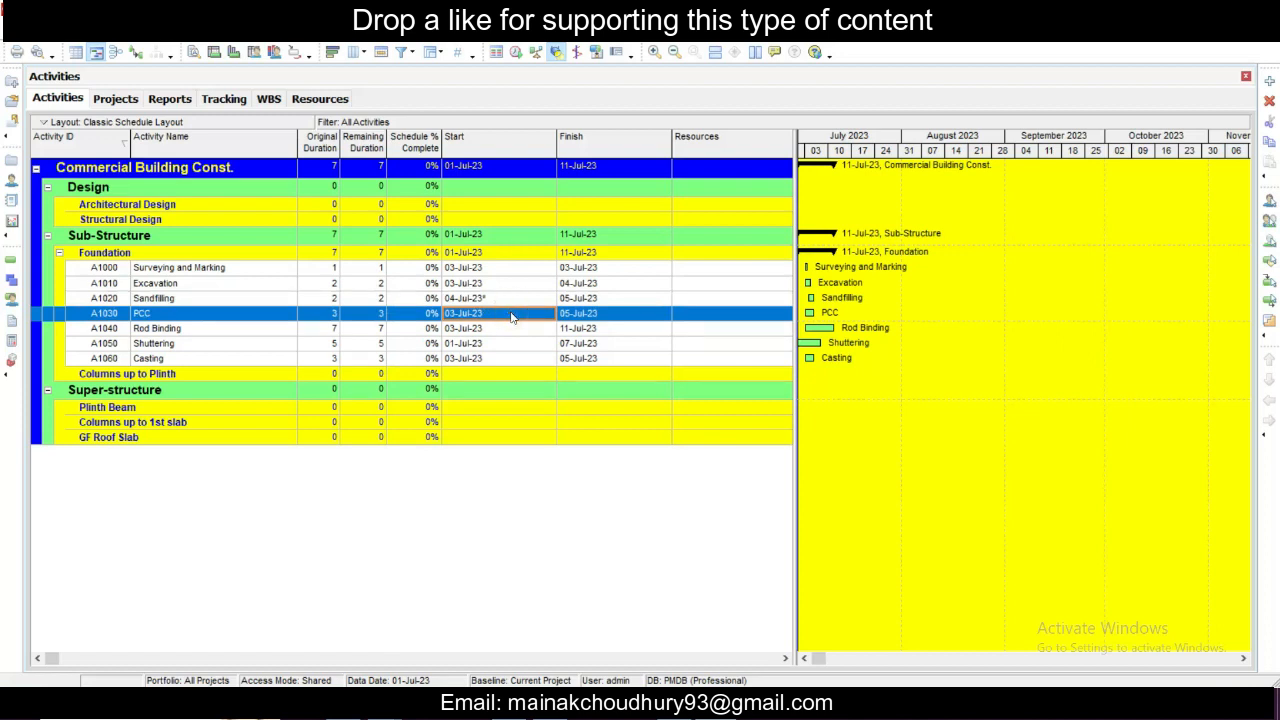
click(512, 313)
click(549, 314)
click(518, 118)
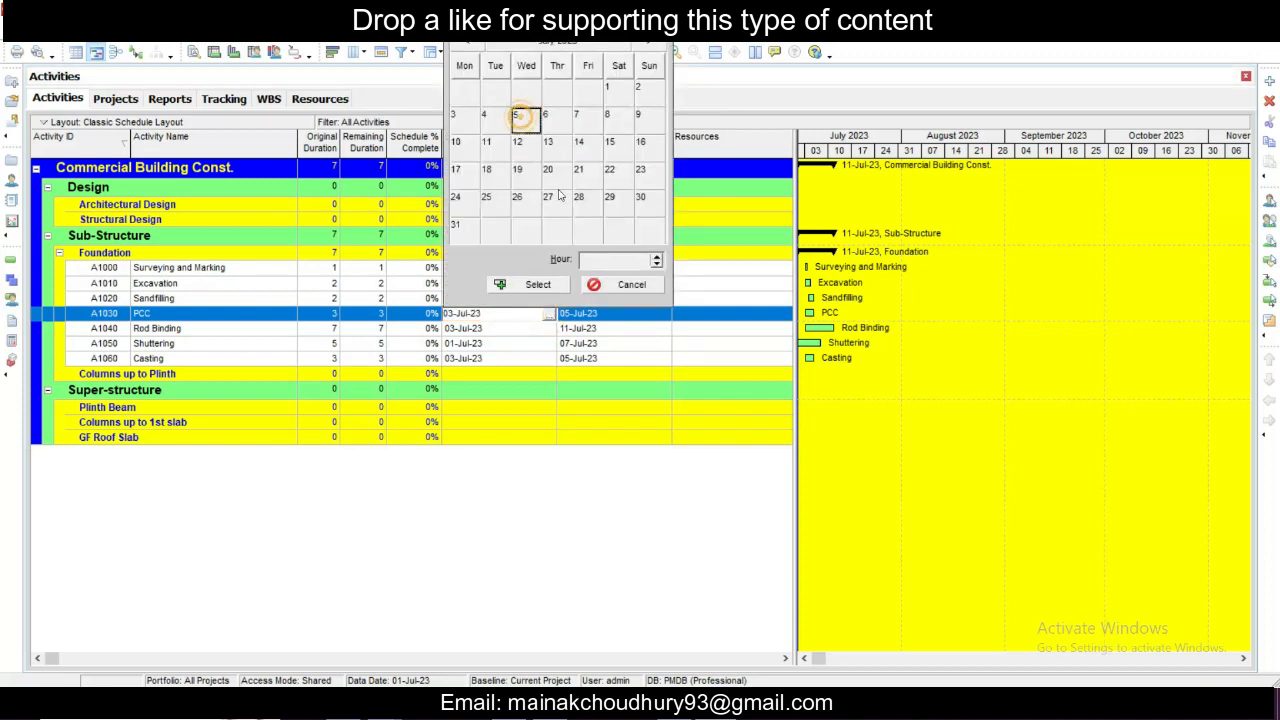
click(540, 285)
click(733, 328)
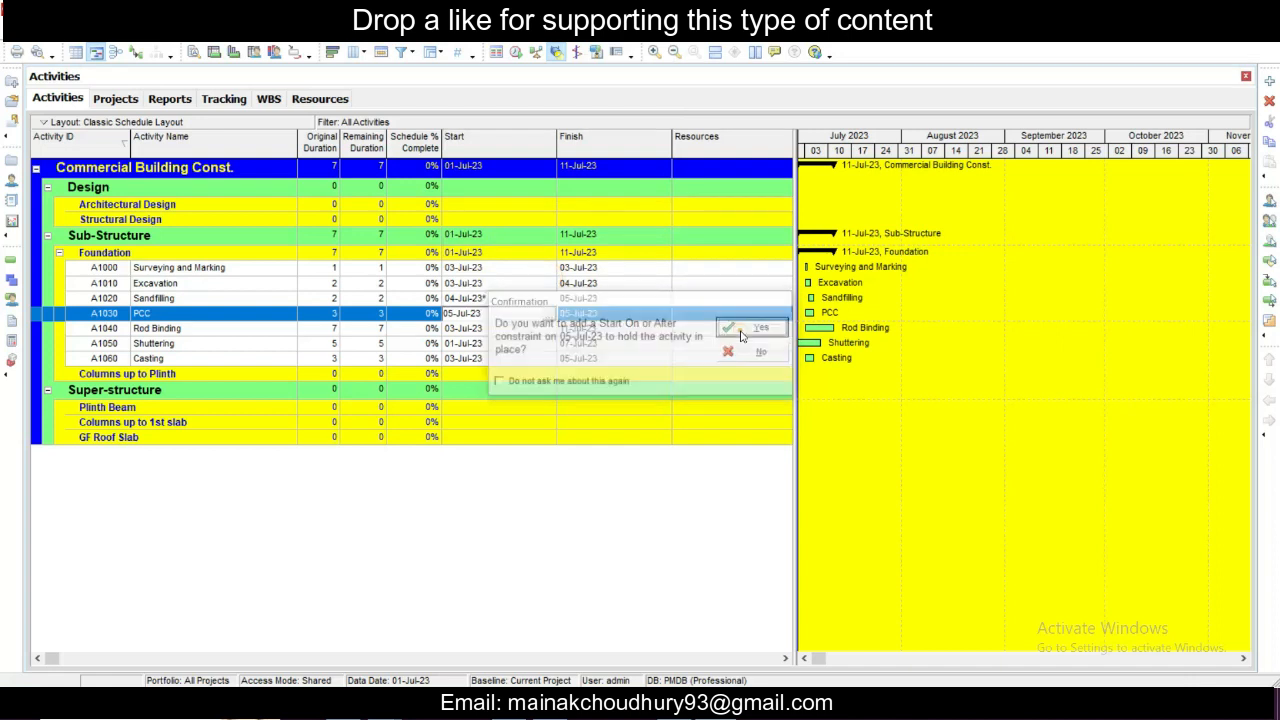
- Set the start date of Rod Binding to 08-Jul-23 and accept the Start On or After constraint
click(505, 330)
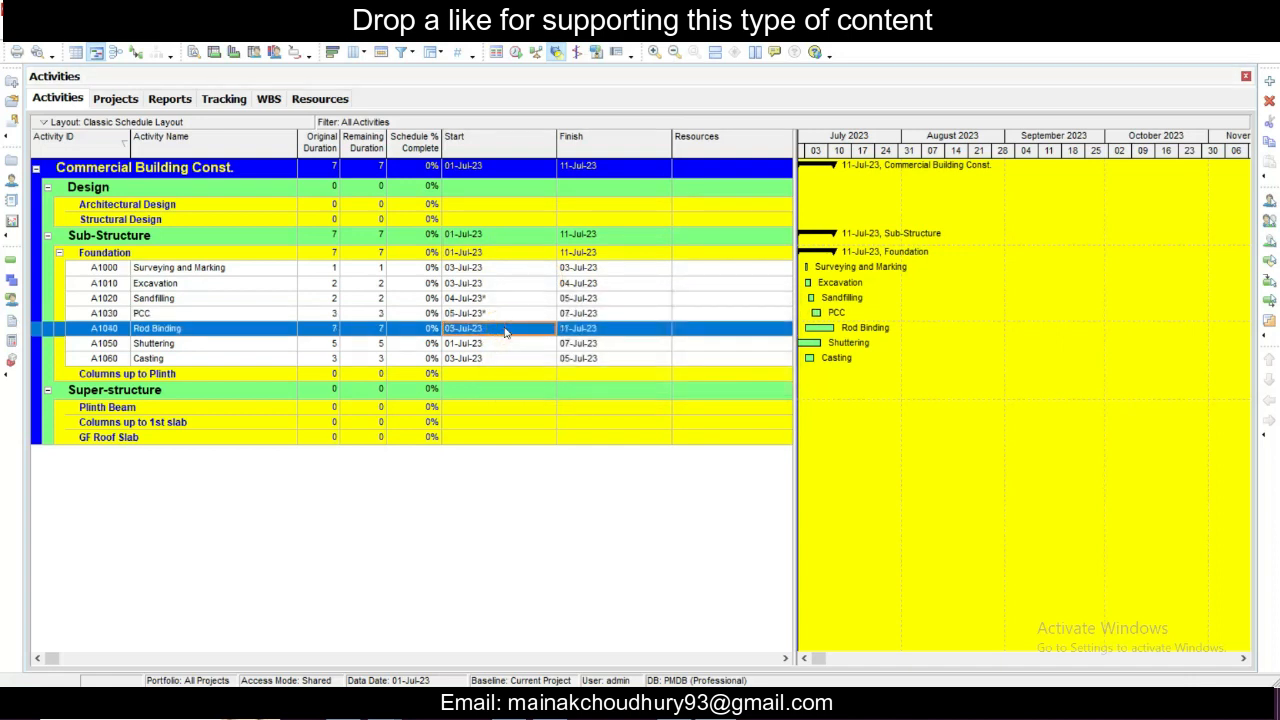
click(505, 330)
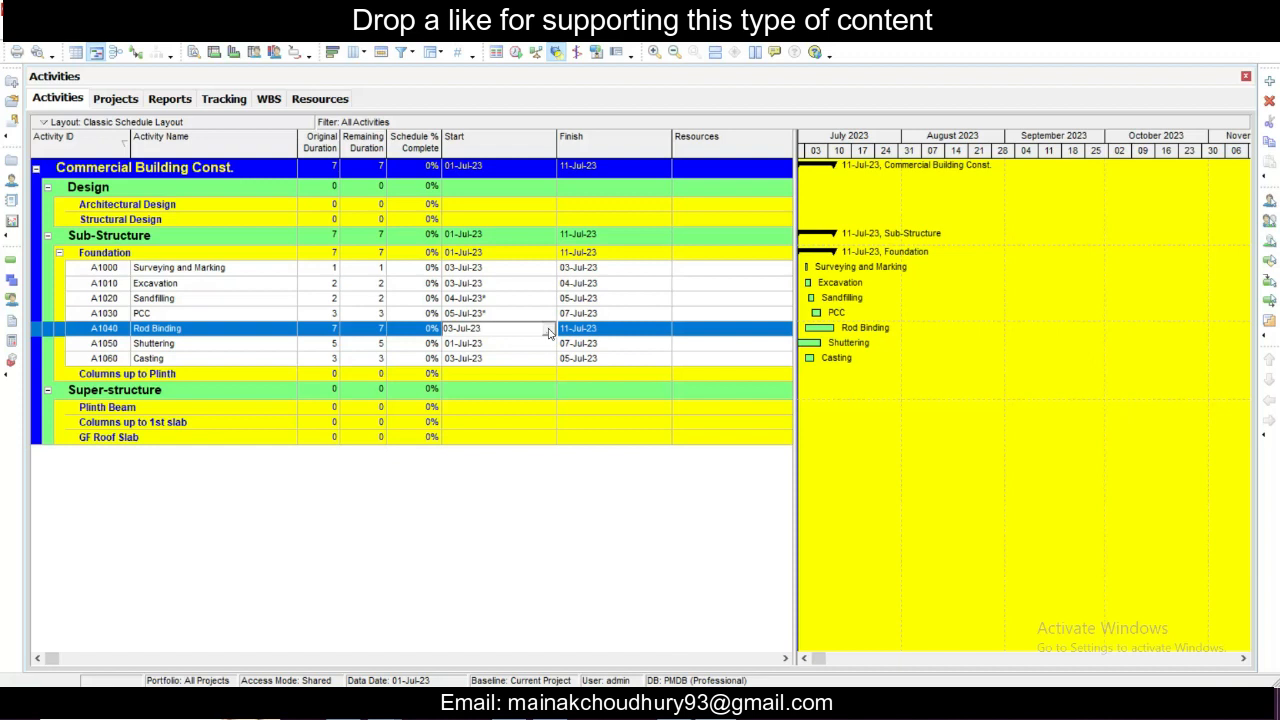
click(548, 330)
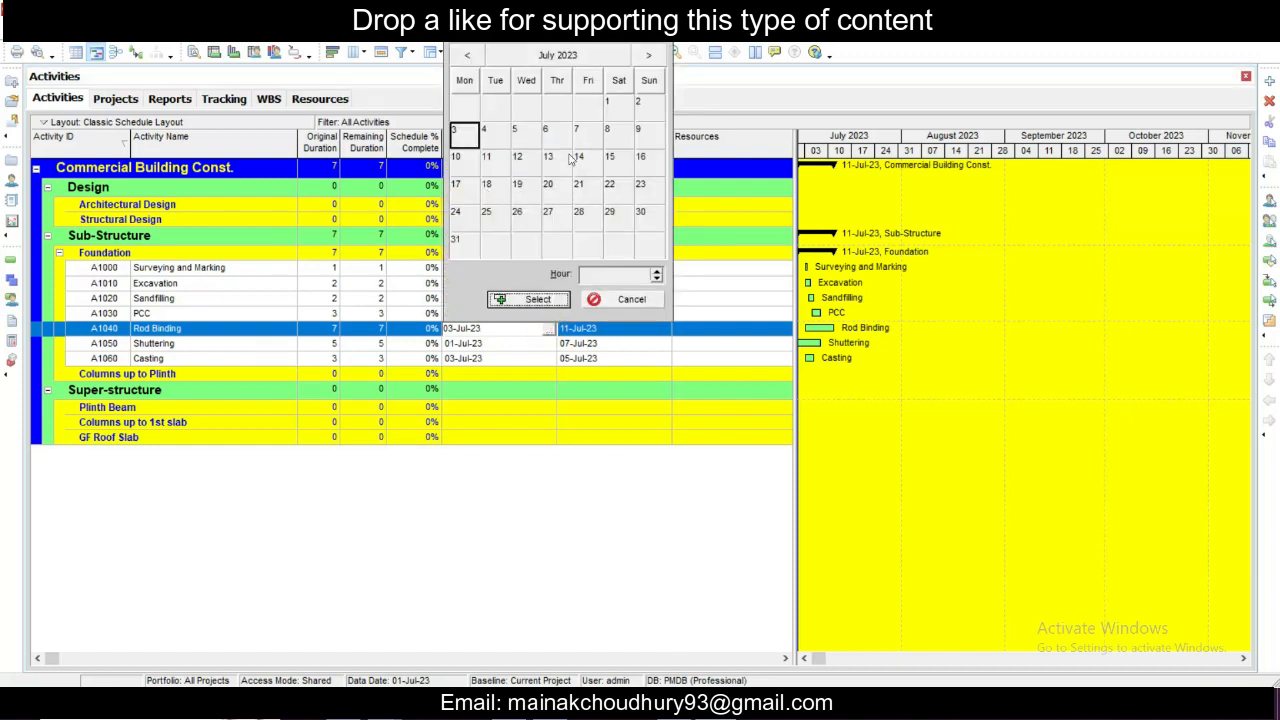
click(610, 131)
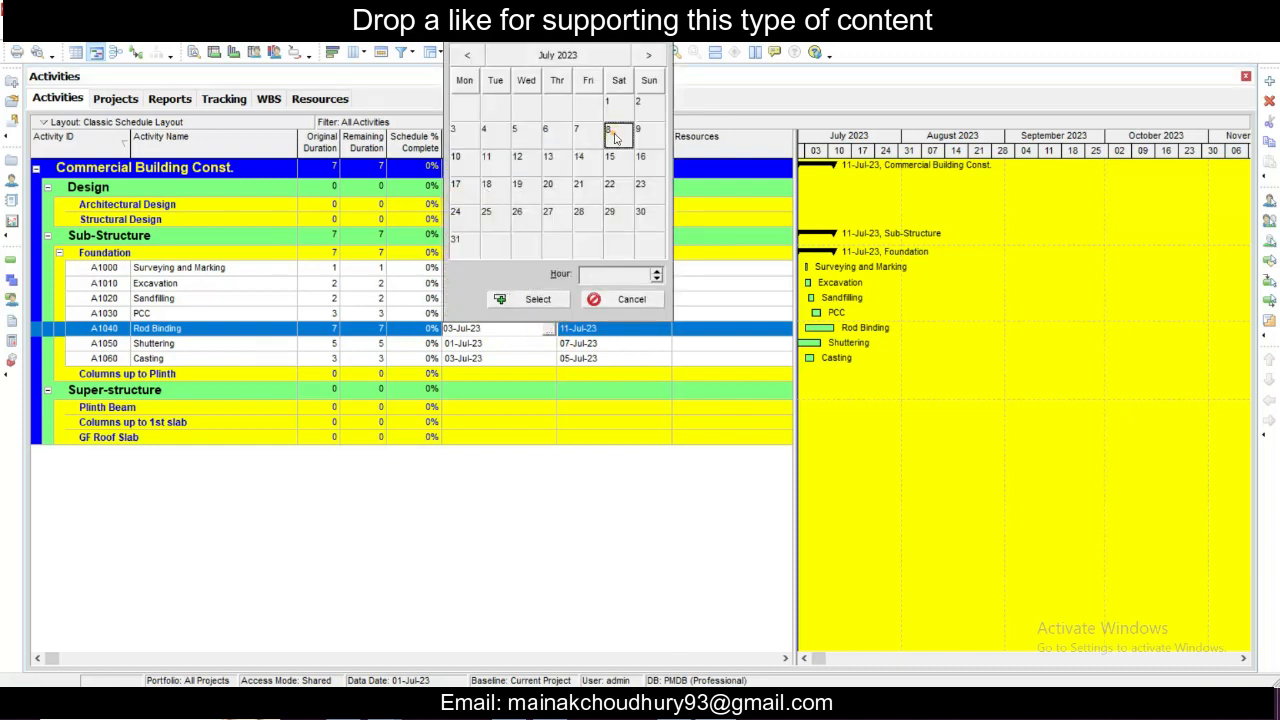
click(532, 300)
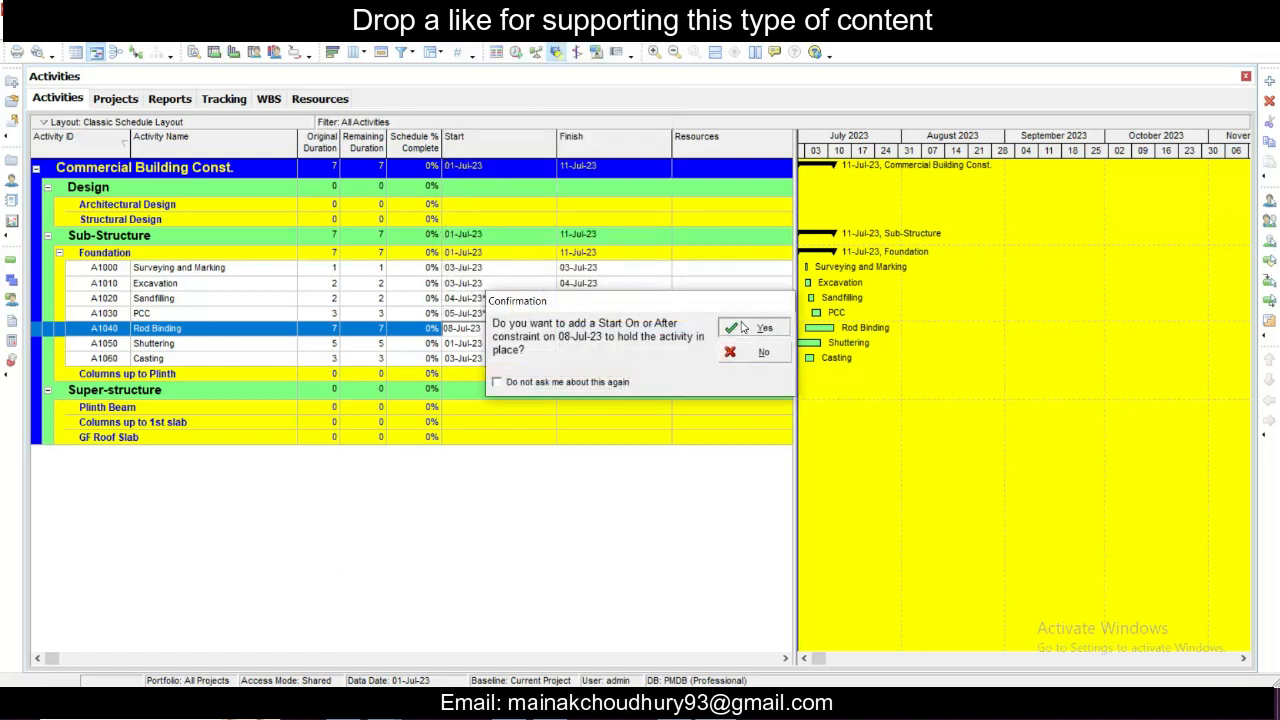
click(756, 327)
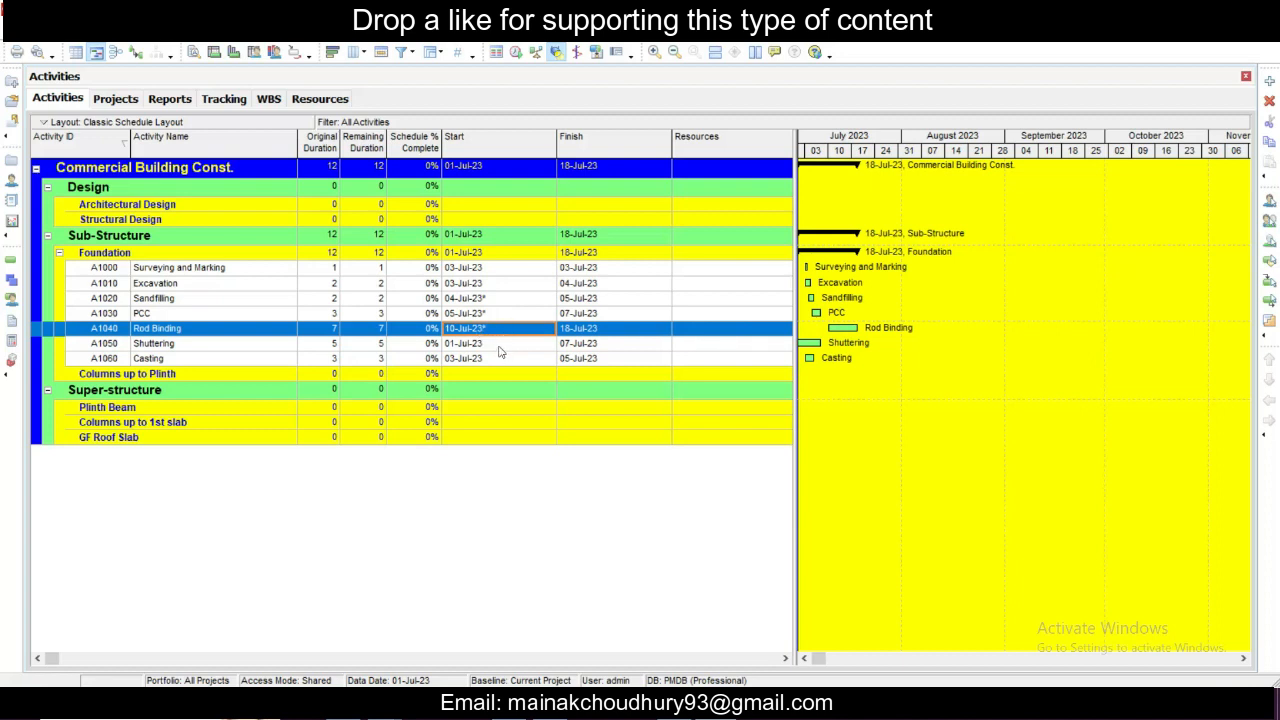
- Set the start date of Shuttering to 19-Jul-23 and accept the Start On or After constraint
click(500, 346)
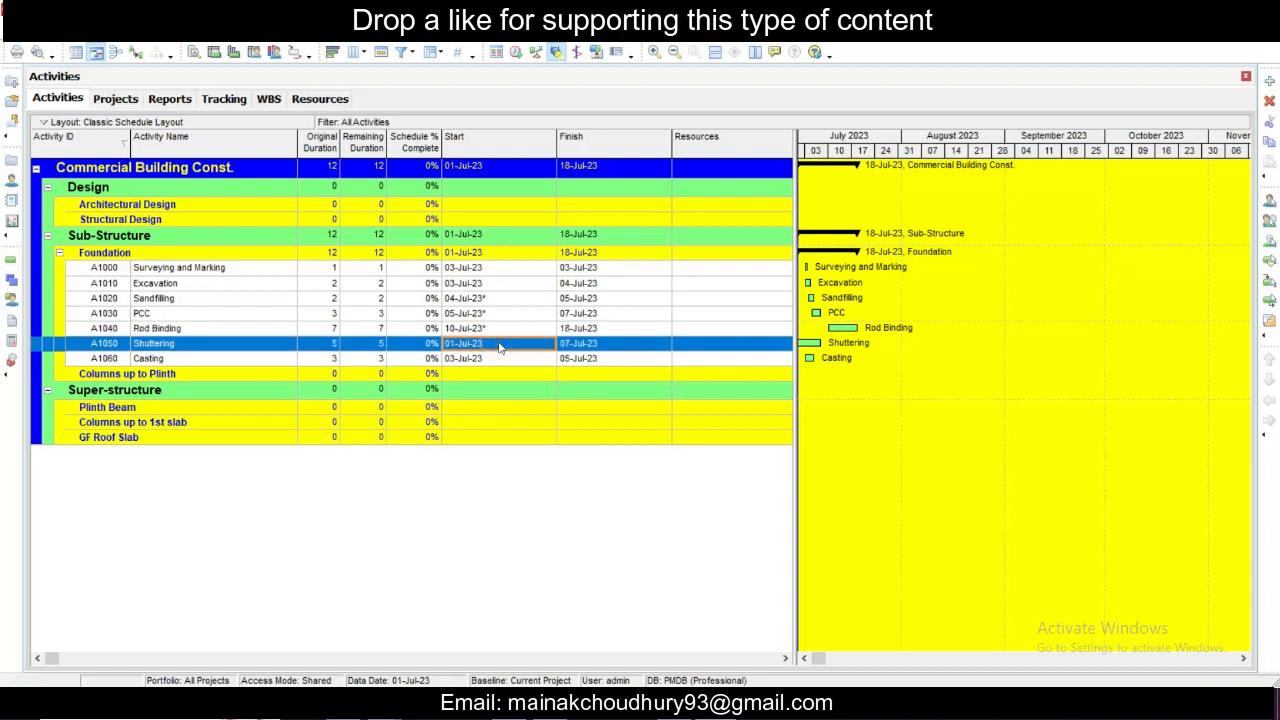
click(500, 346)
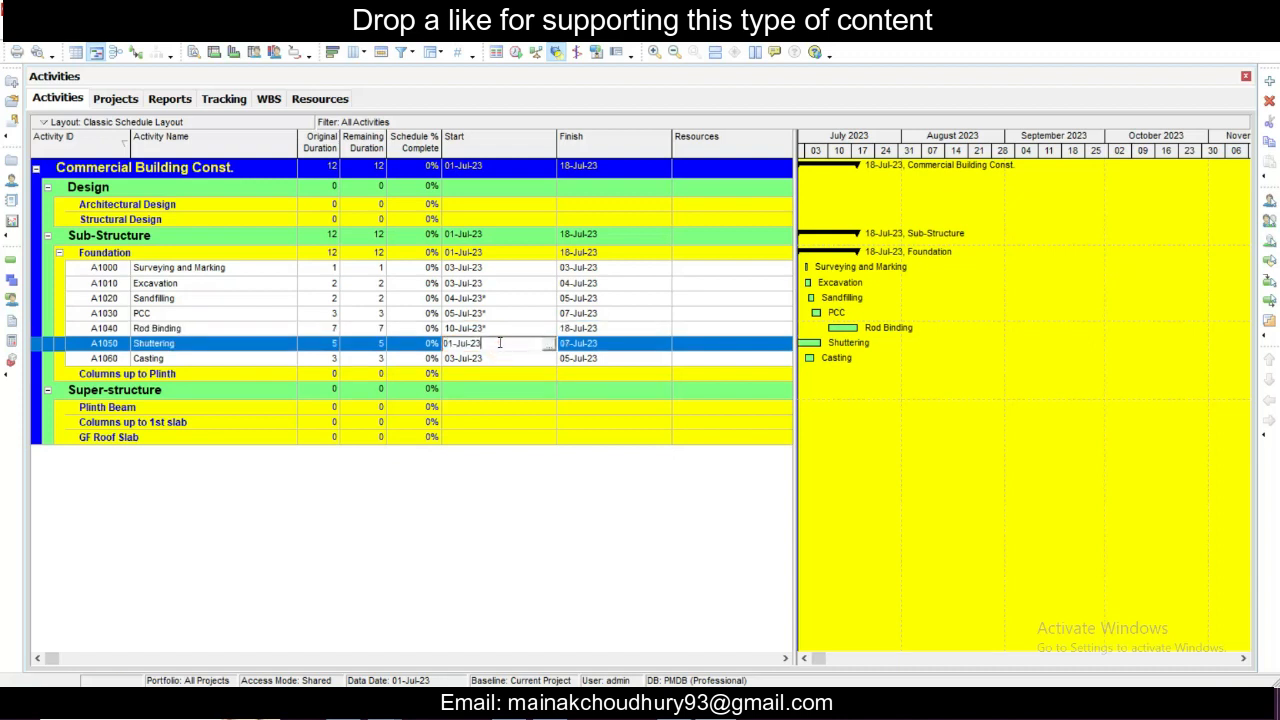
click(549, 344)
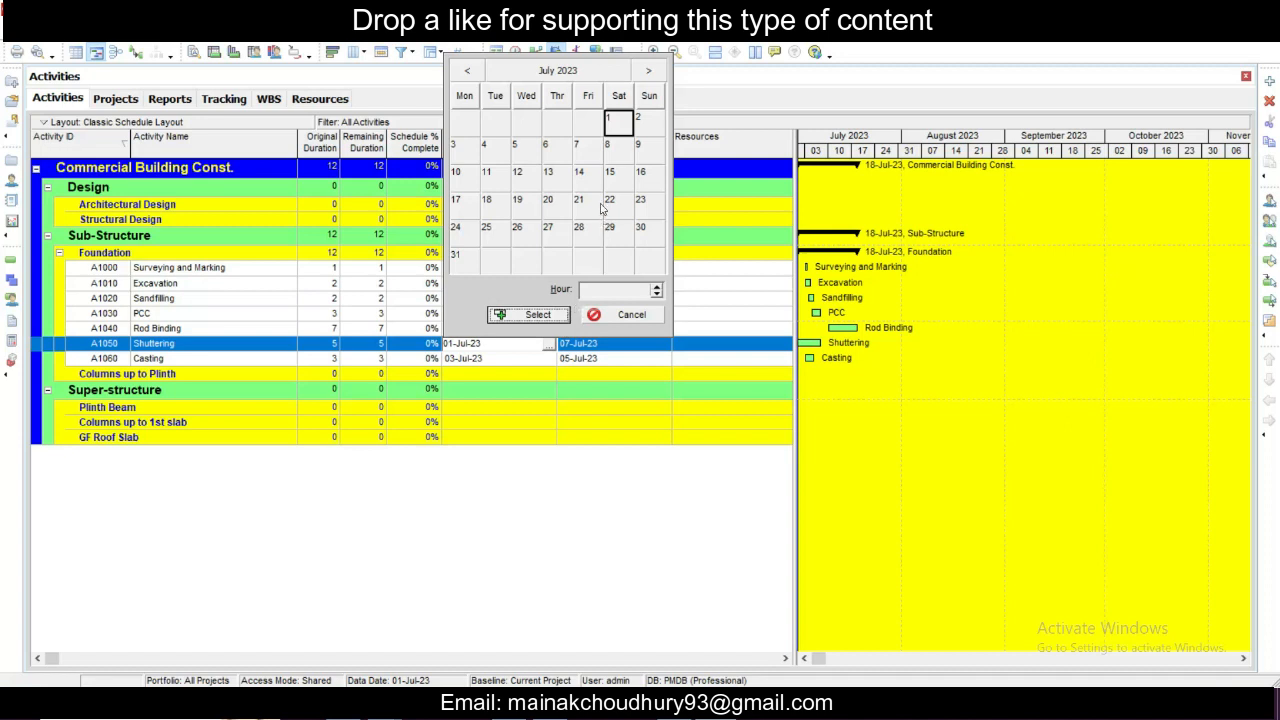
click(518, 200)
click(530, 314)
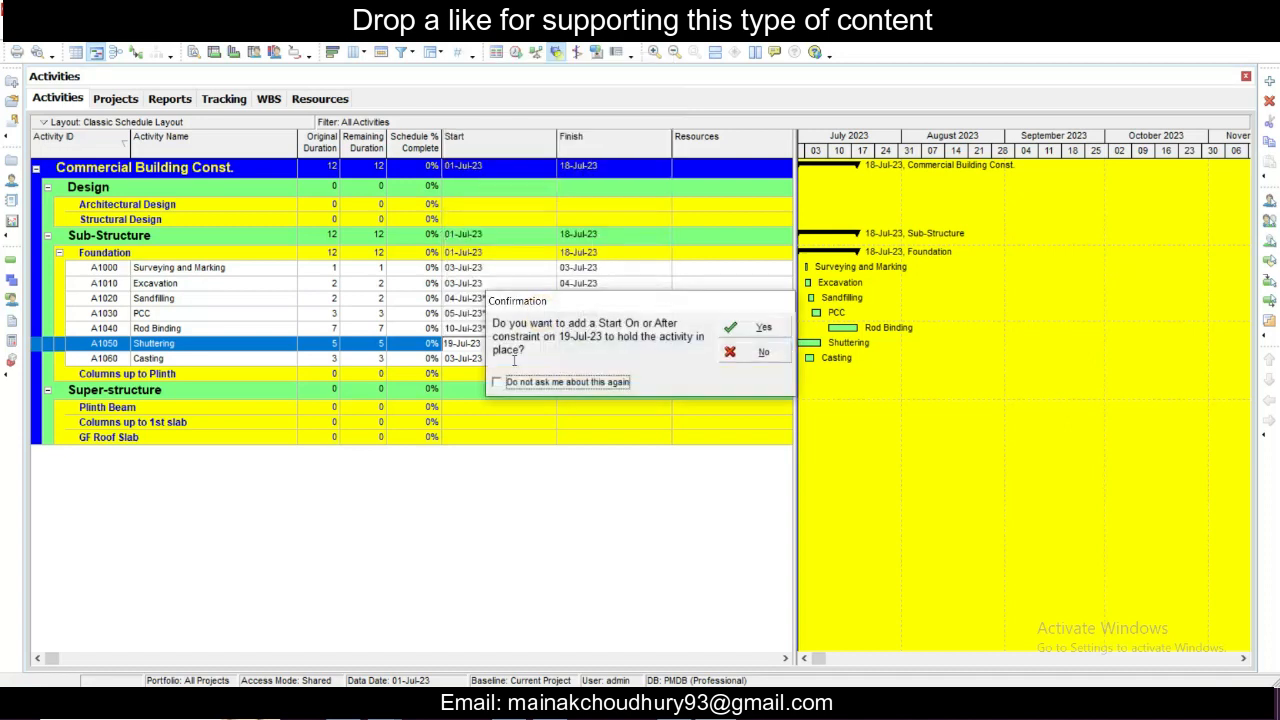
click(745, 328)
- Set the start date of Casting to 26-Jul-23 and accept the Start On or After constraint
click(543, 358)
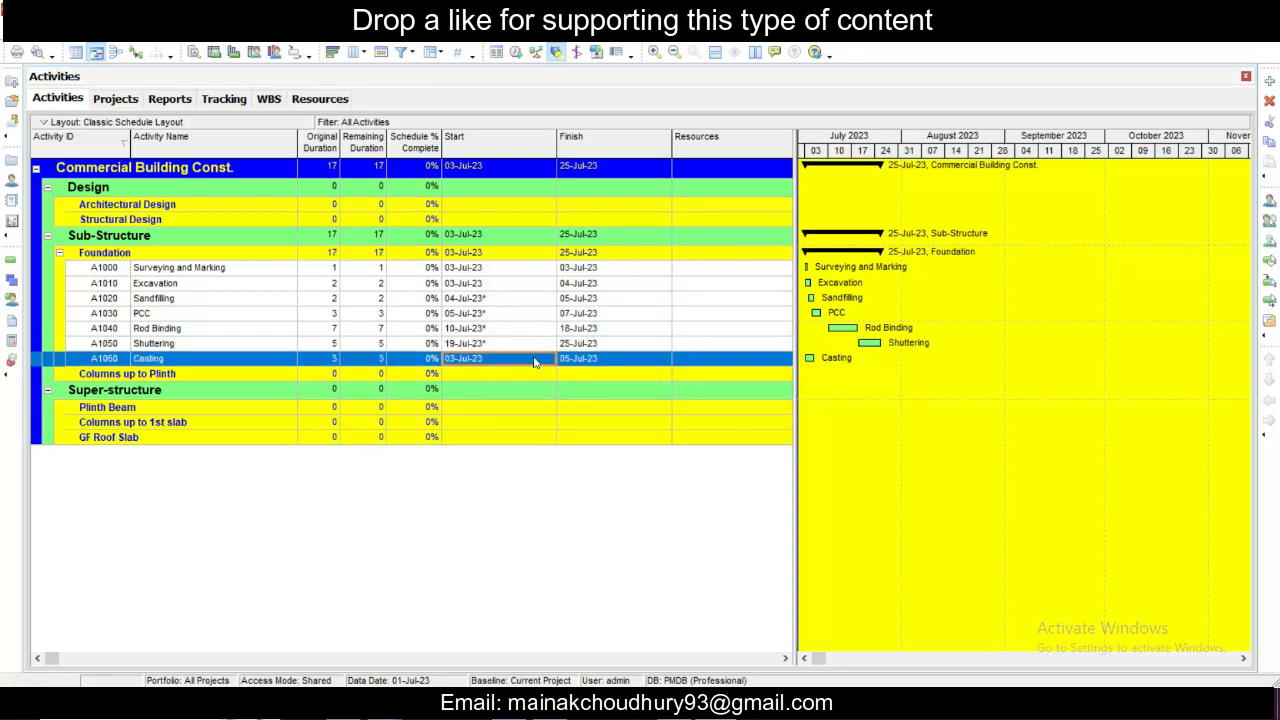
click(535, 362)
click(549, 358)
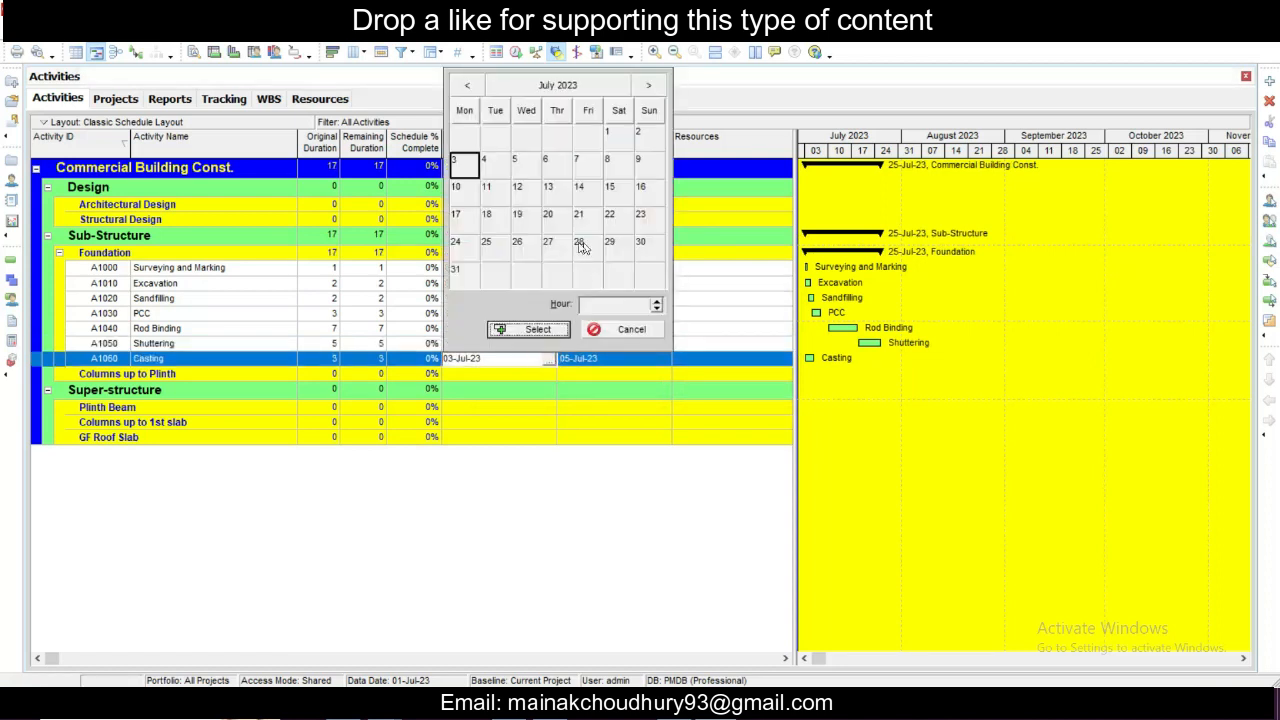
click(517, 242)
click(538, 330)
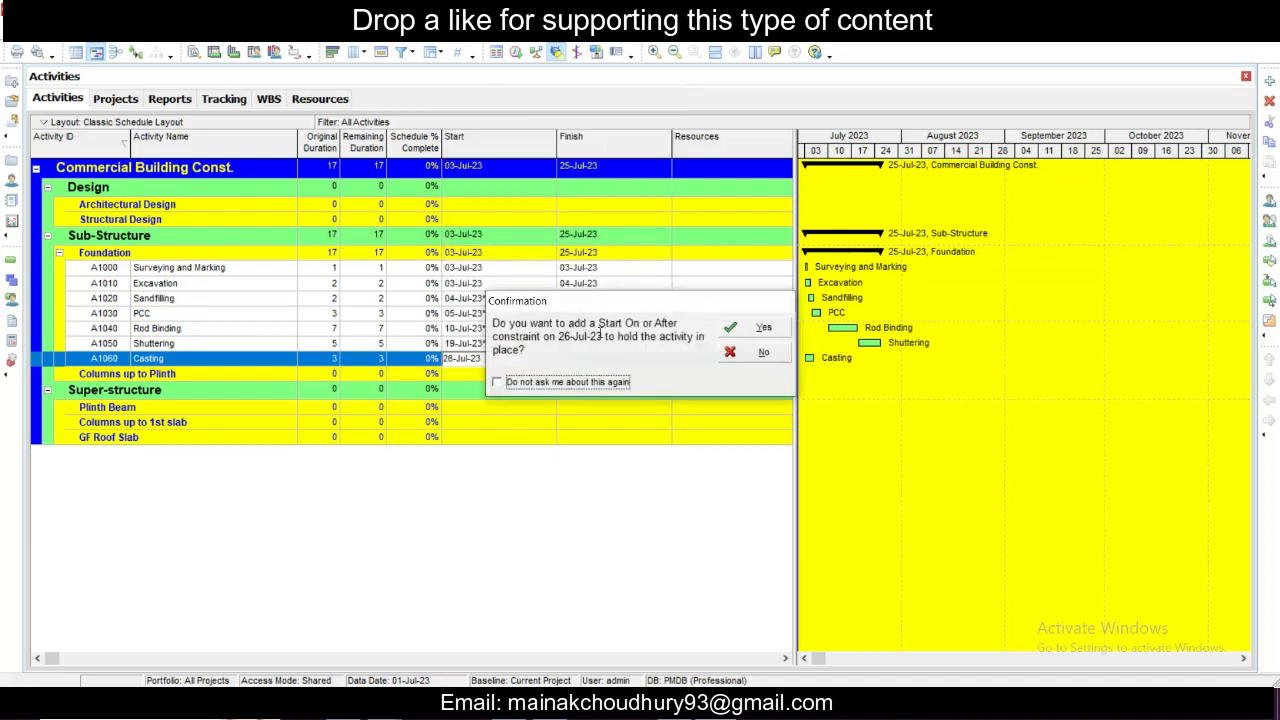
click(748, 328)
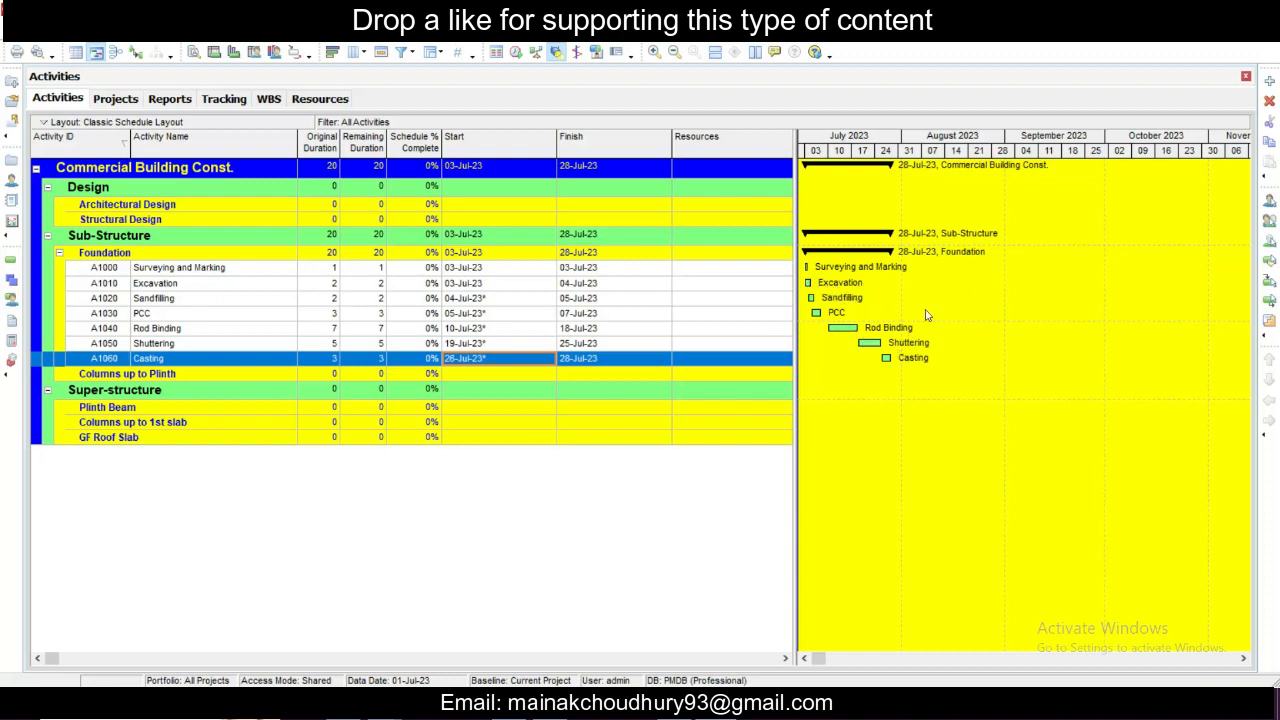
- Assign Excavation (A1010) as the successor of the Surveying and Marking activity
click(912, 412)
click(604, 330)
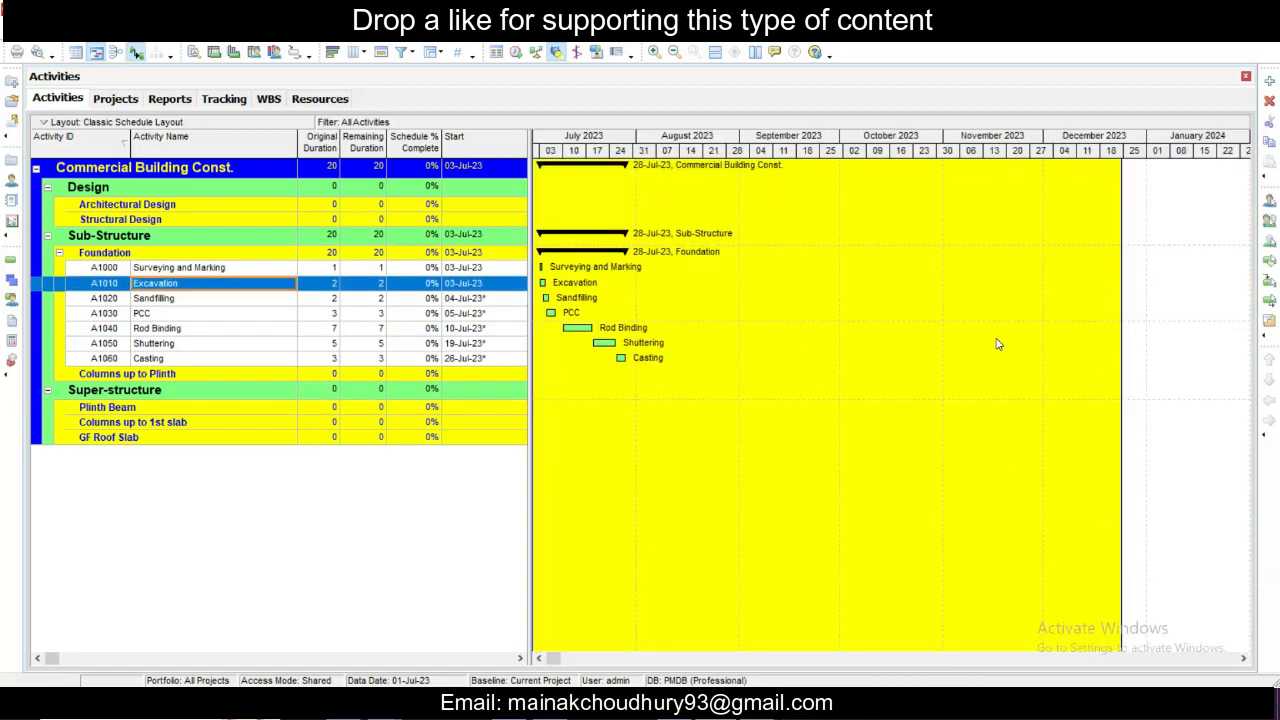
right_click(252, 268)
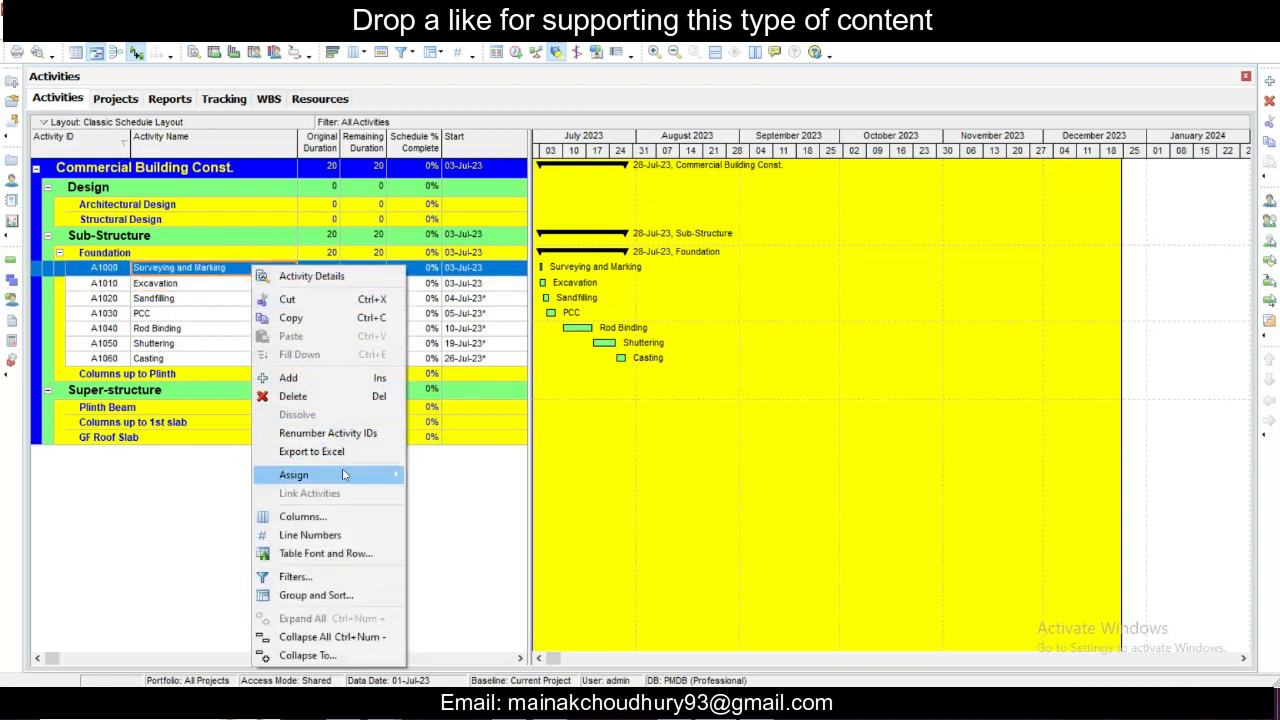
mouse_move(343, 474)
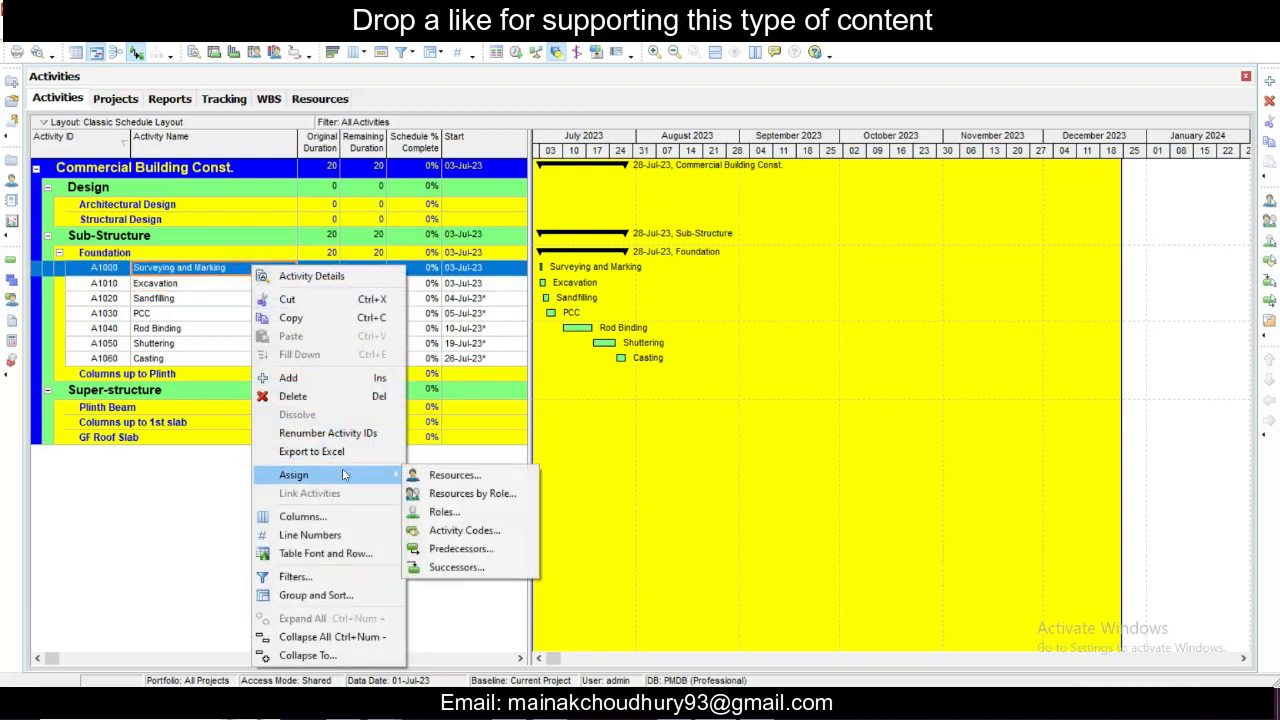
click(476, 565)
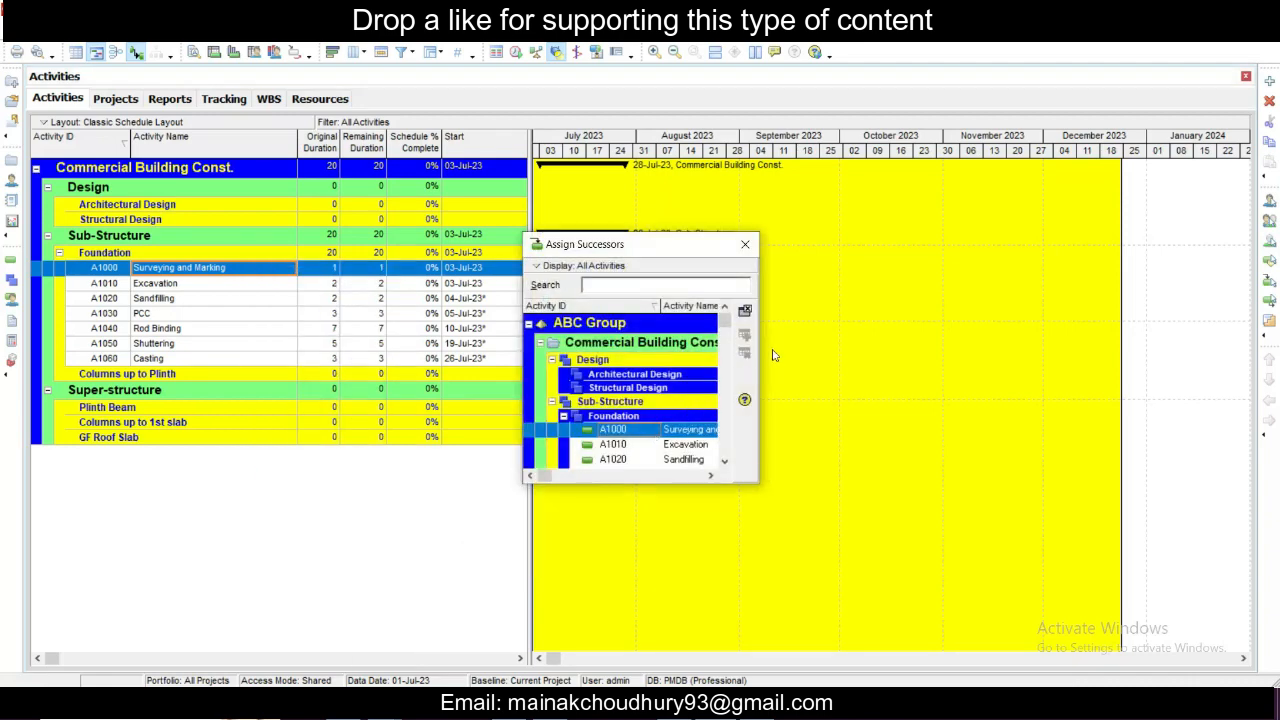
drag(759, 358, 1040, 393)
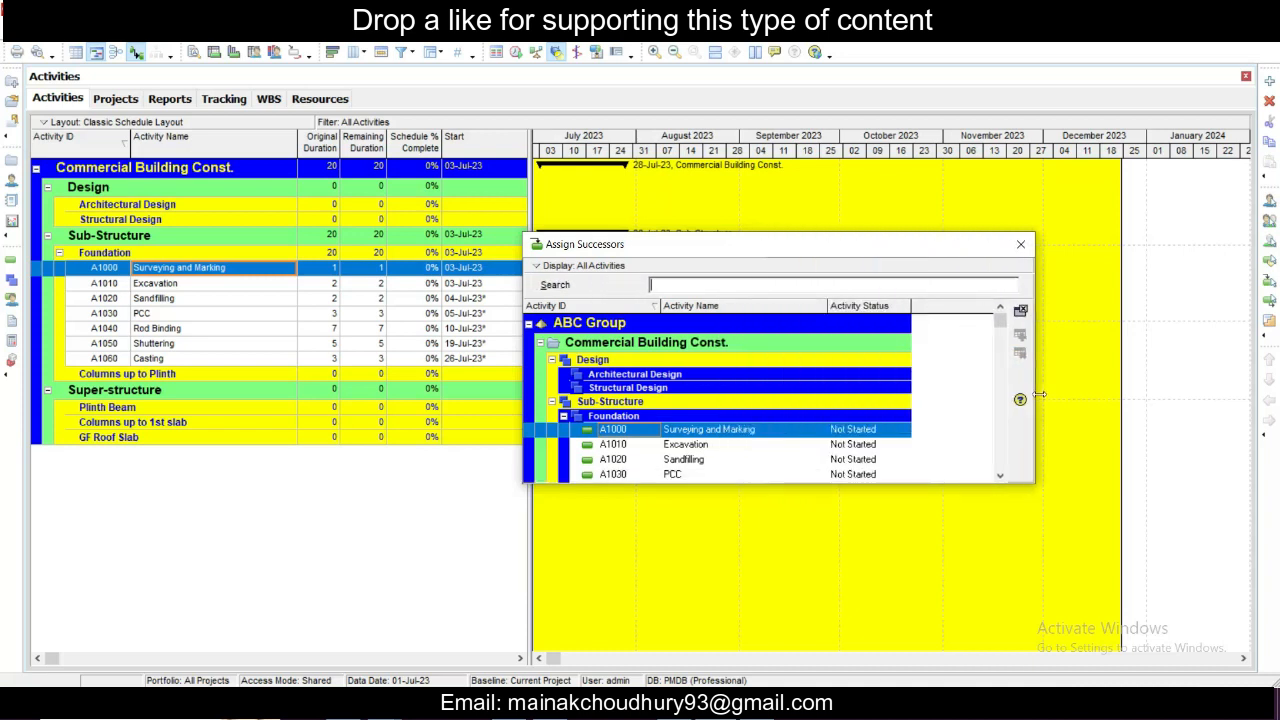
click(697, 448)
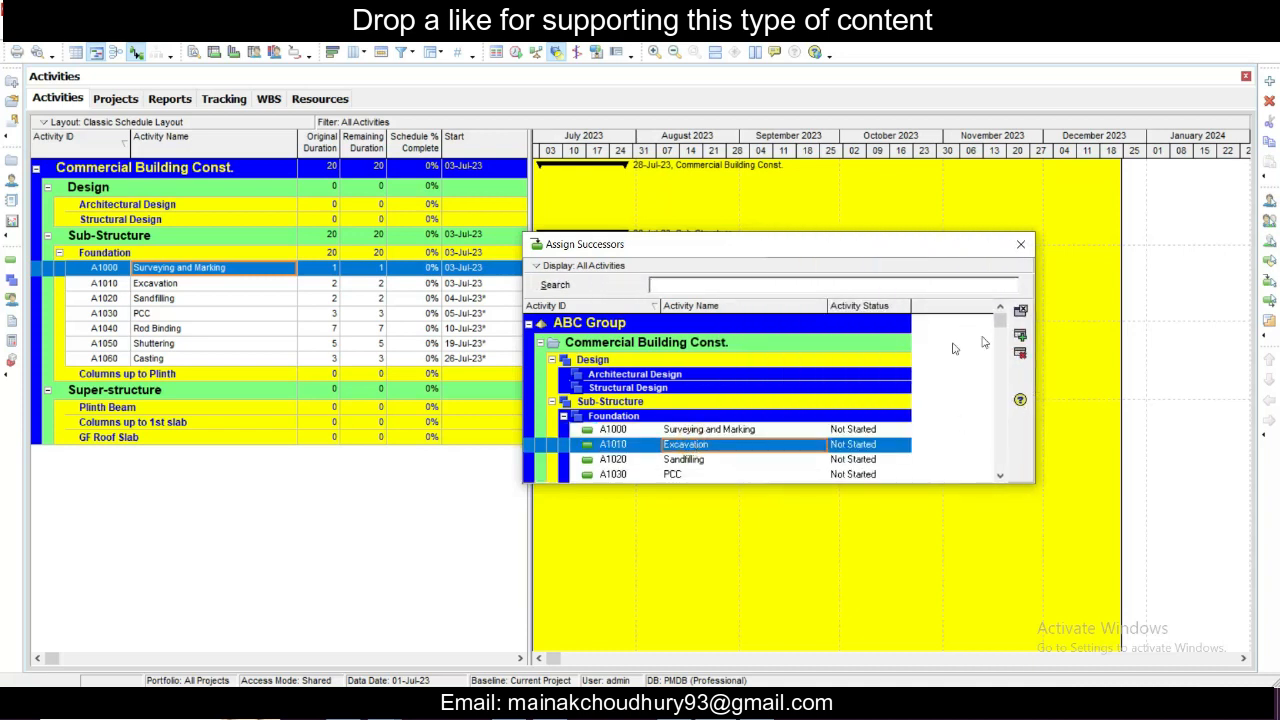
click(1021, 338)
click(1024, 244)
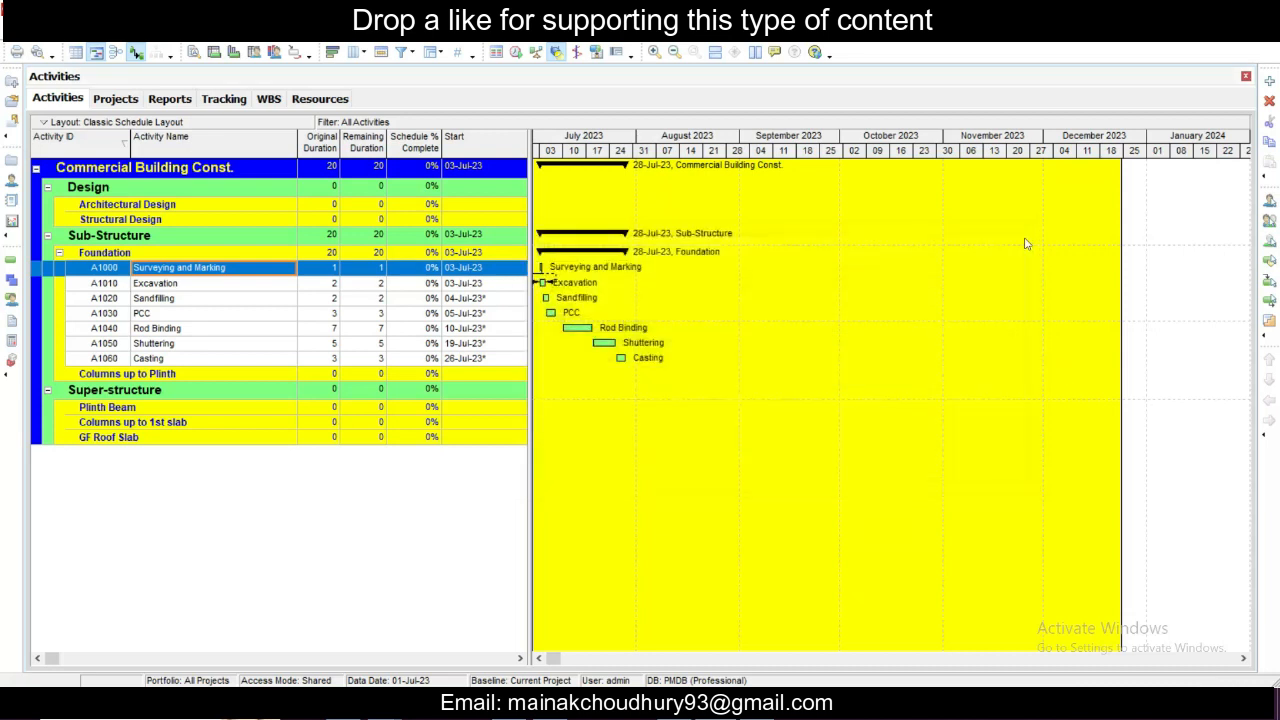
- Assign Sandfilling (A1020) as the successor of the Excavation activity
click(230, 286)
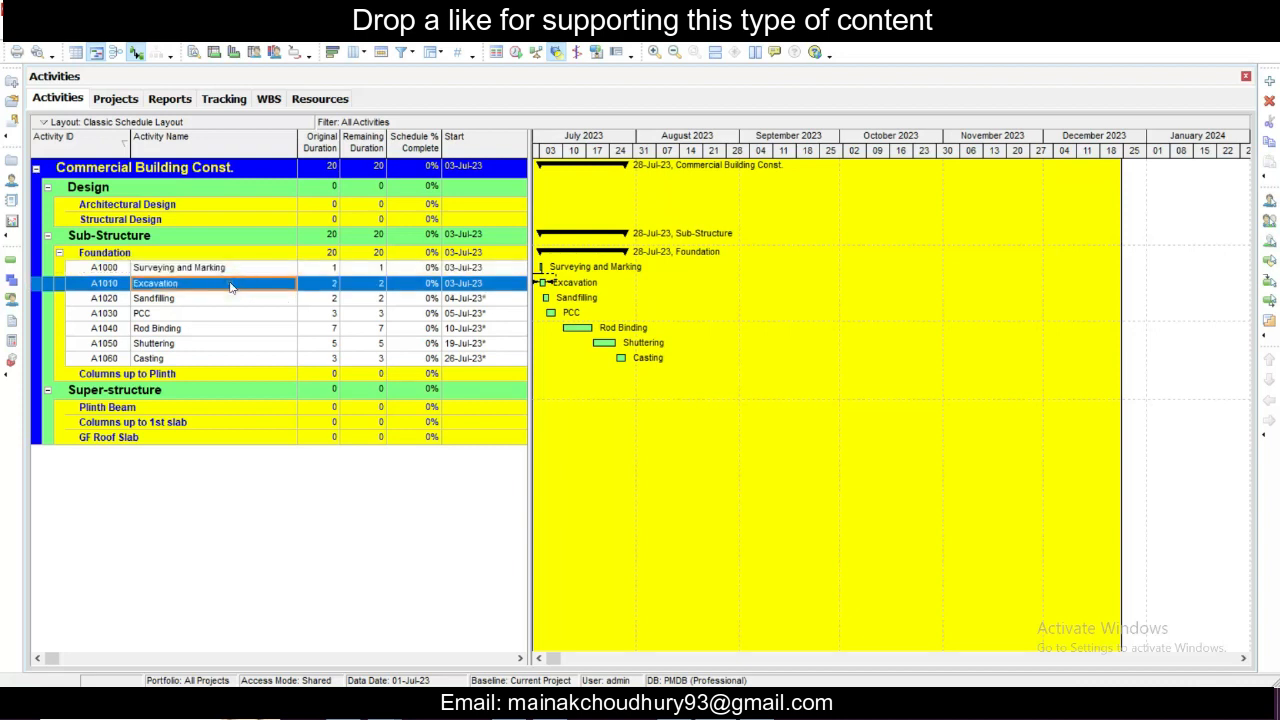
right_click(230, 286)
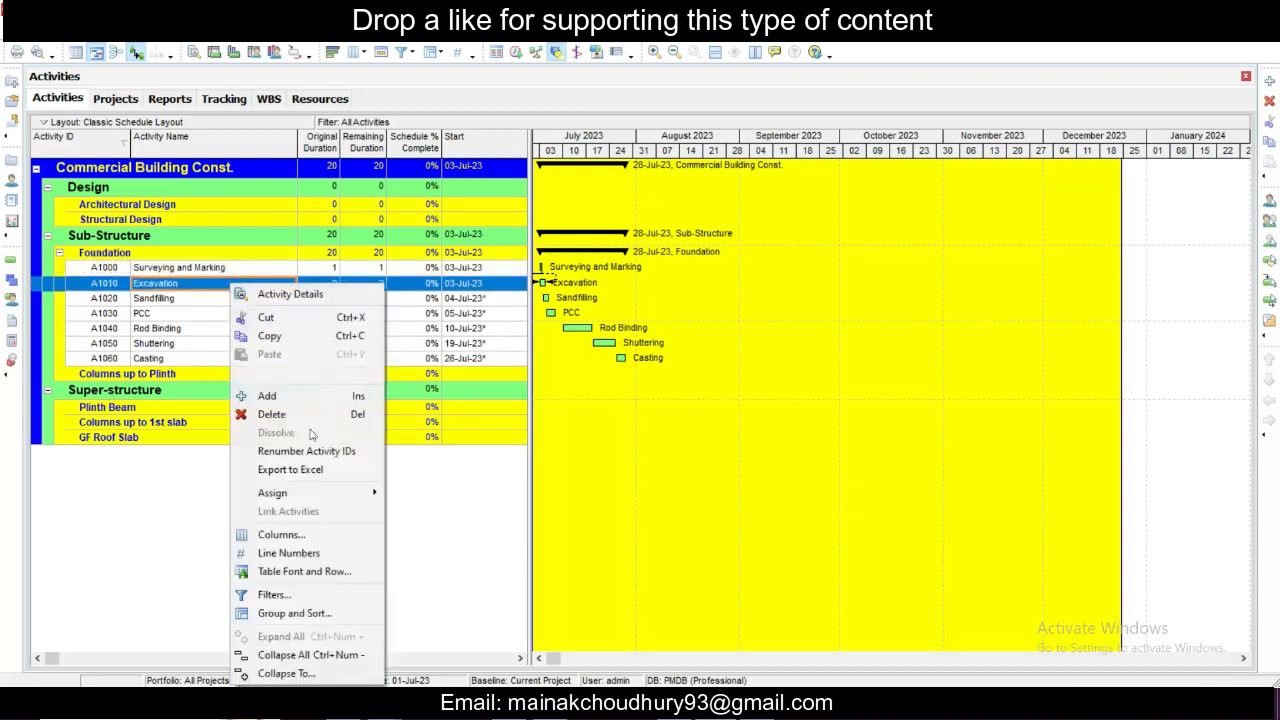
mouse_move(327, 500)
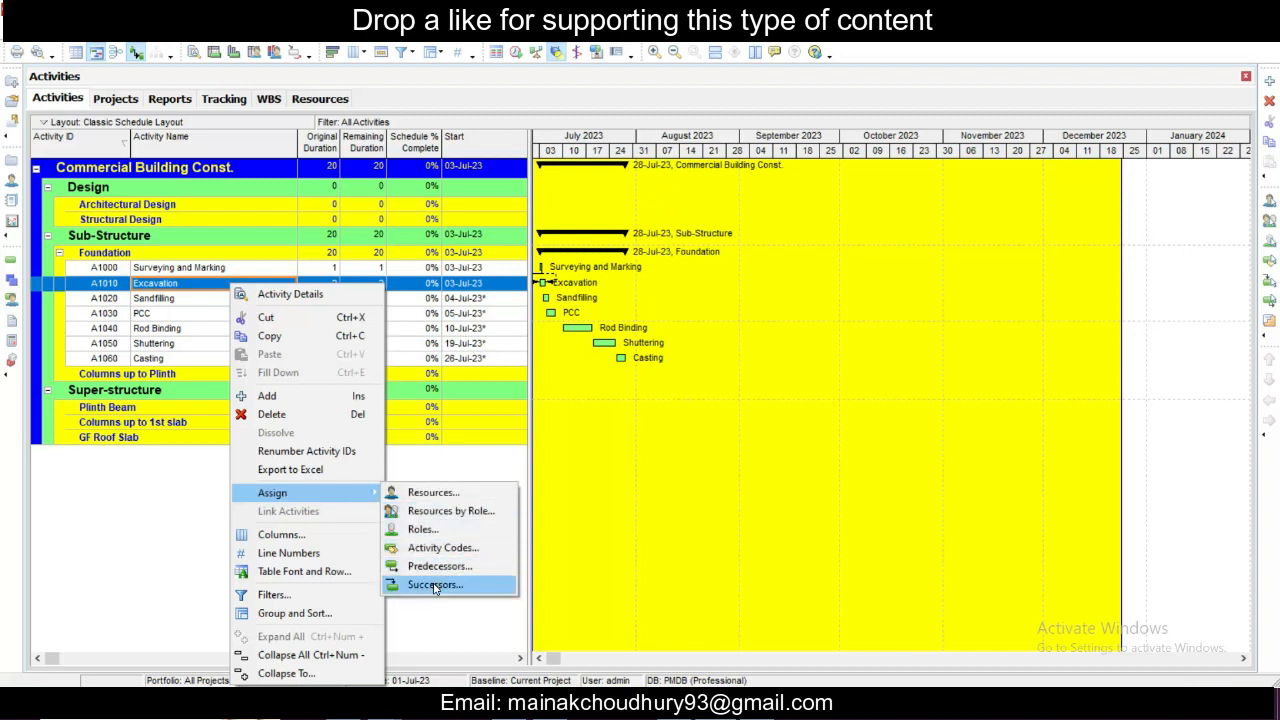
click(435, 585)
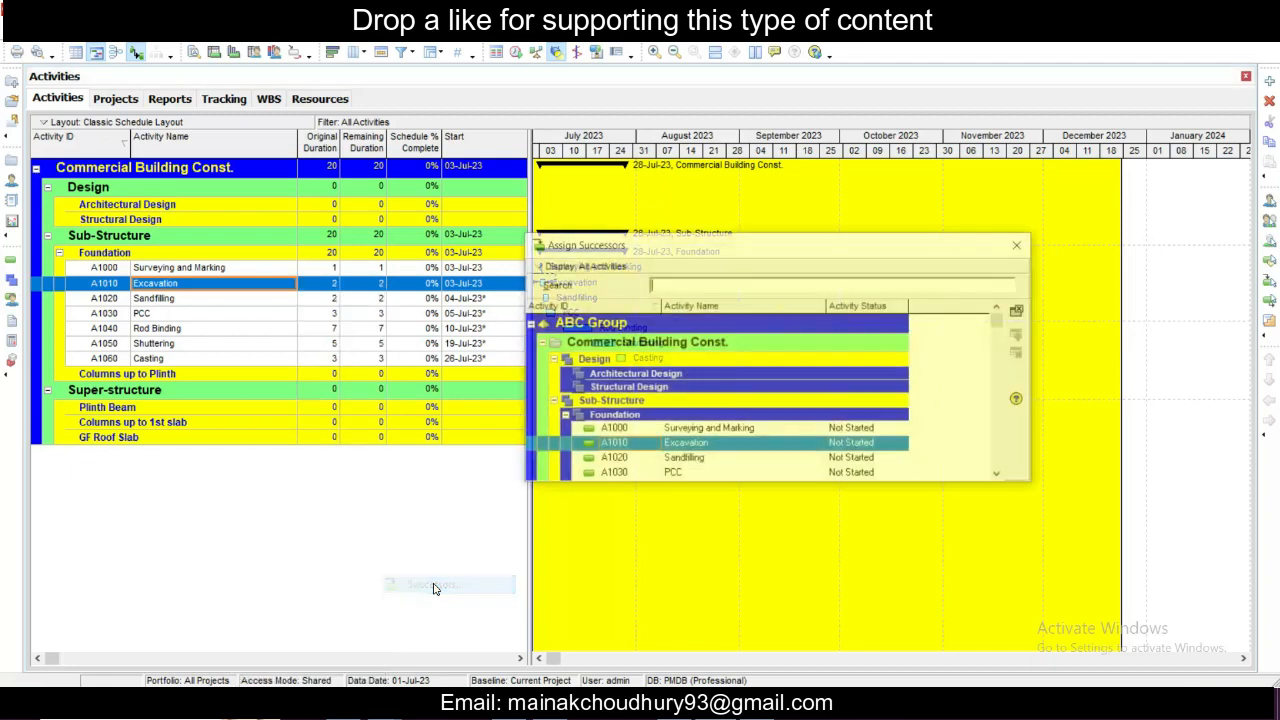
click(691, 460)
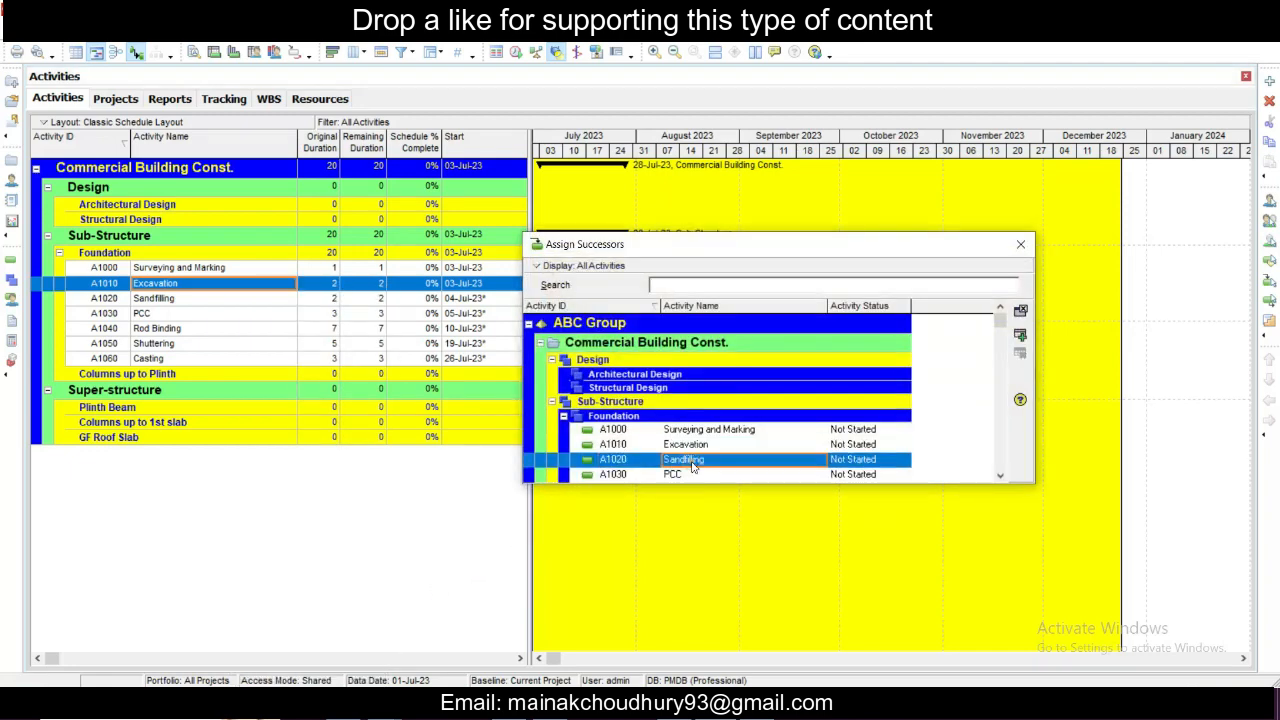
click(1020, 335)
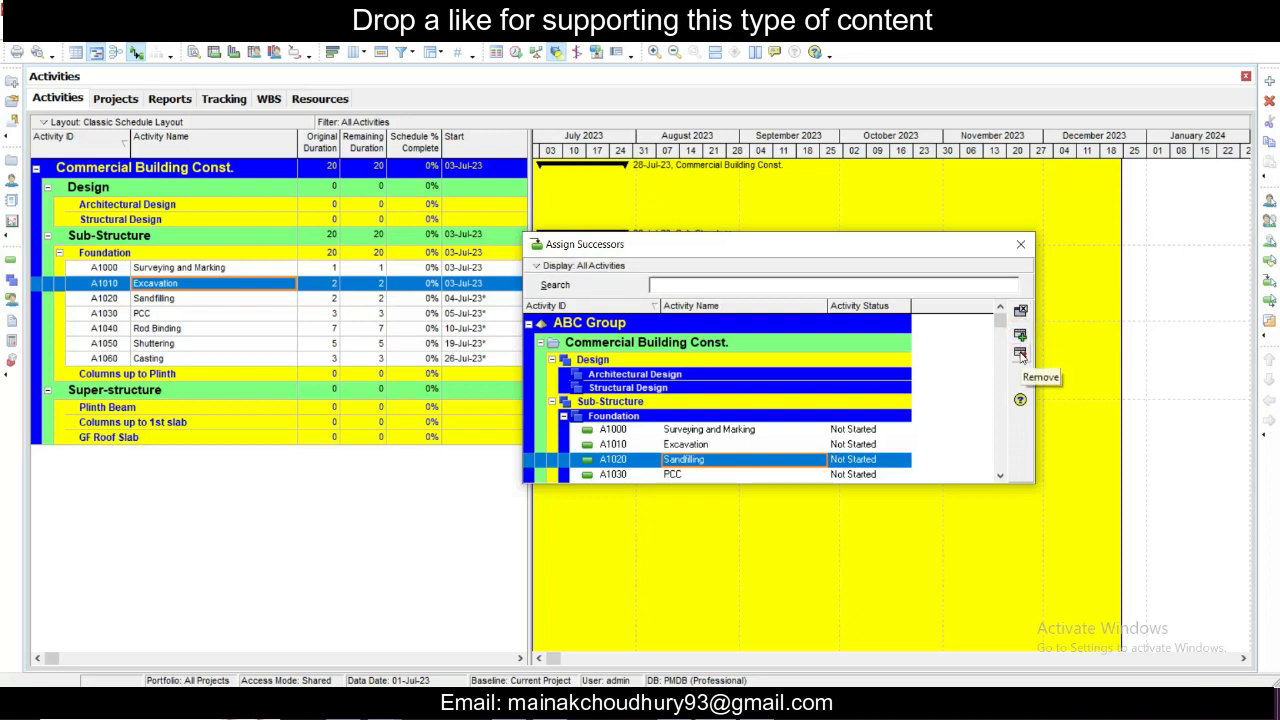
click(1023, 244)
- Assign PCC (A1030) as the successor of the Sandfilling activity
click(215, 298)
right_click(219, 298)
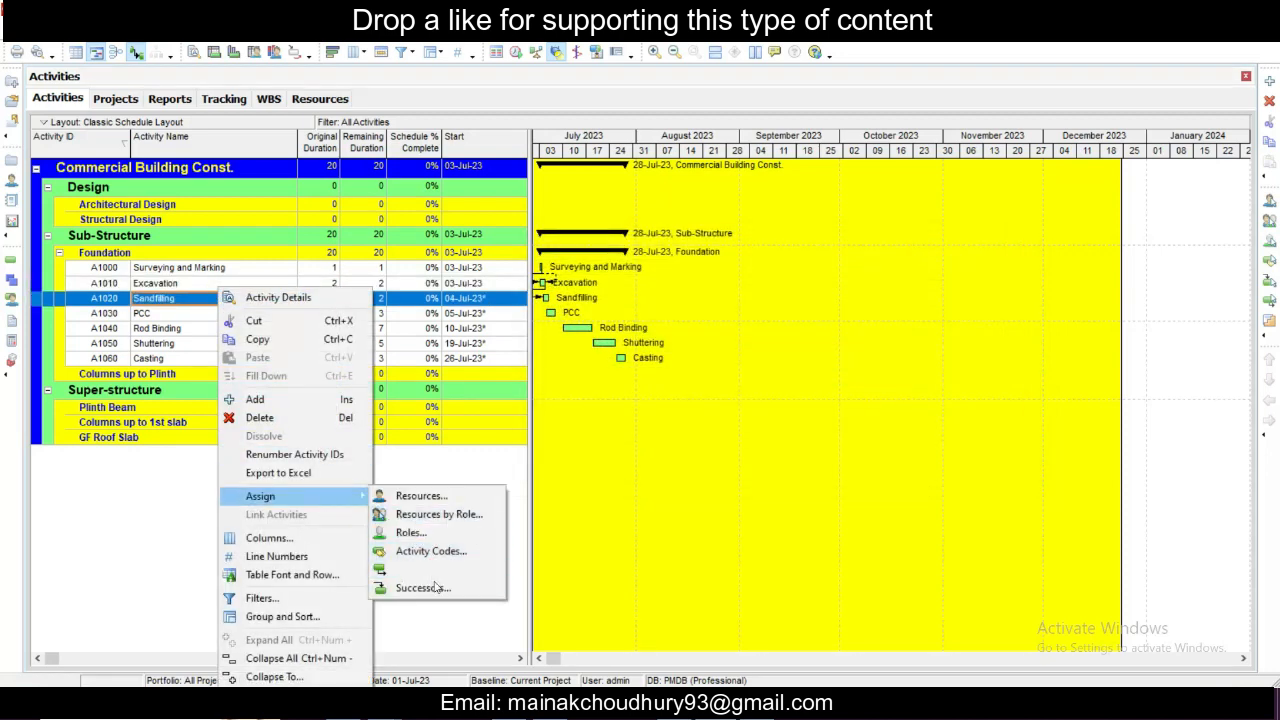
click(437, 587)
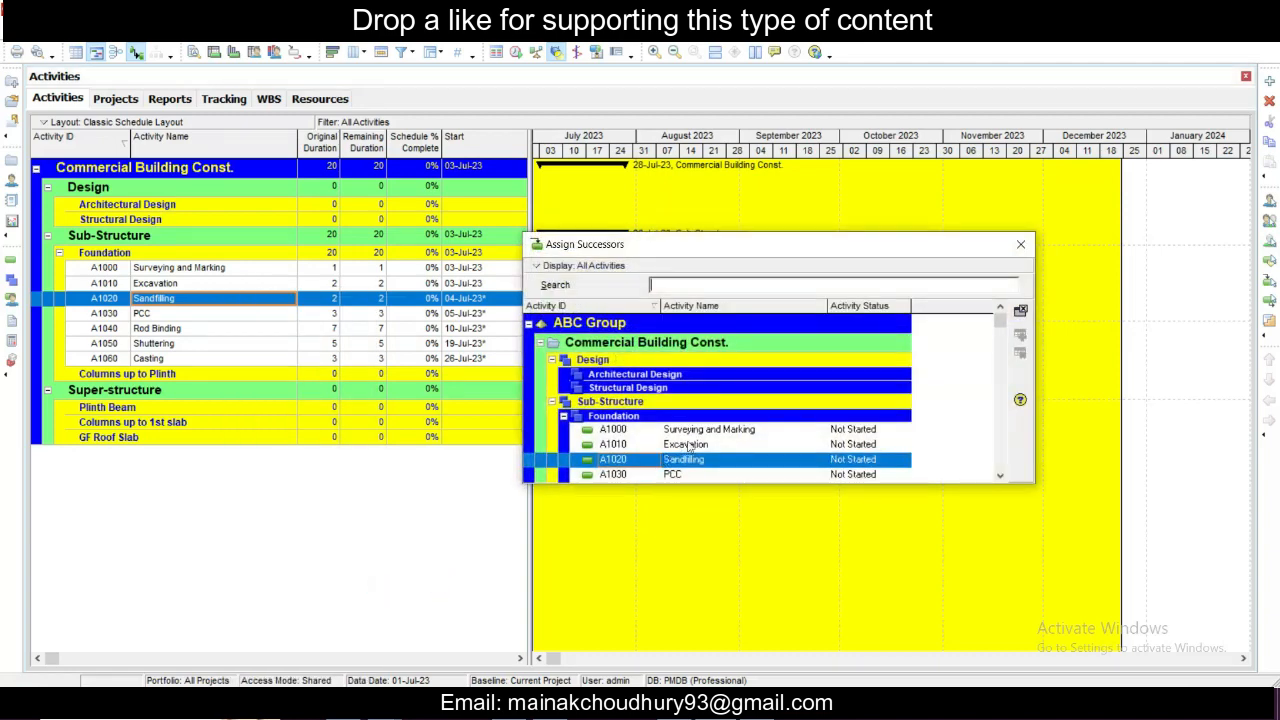
click(680, 475)
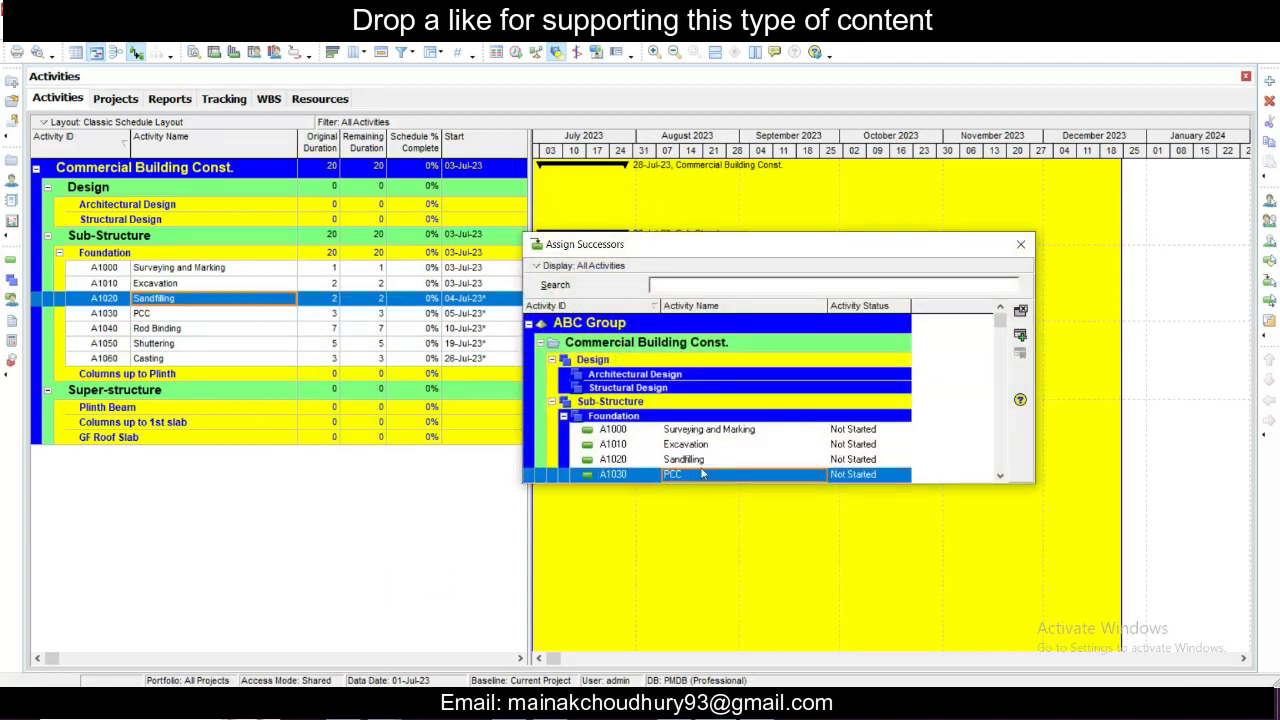
scroll(749, 445, down, 1)
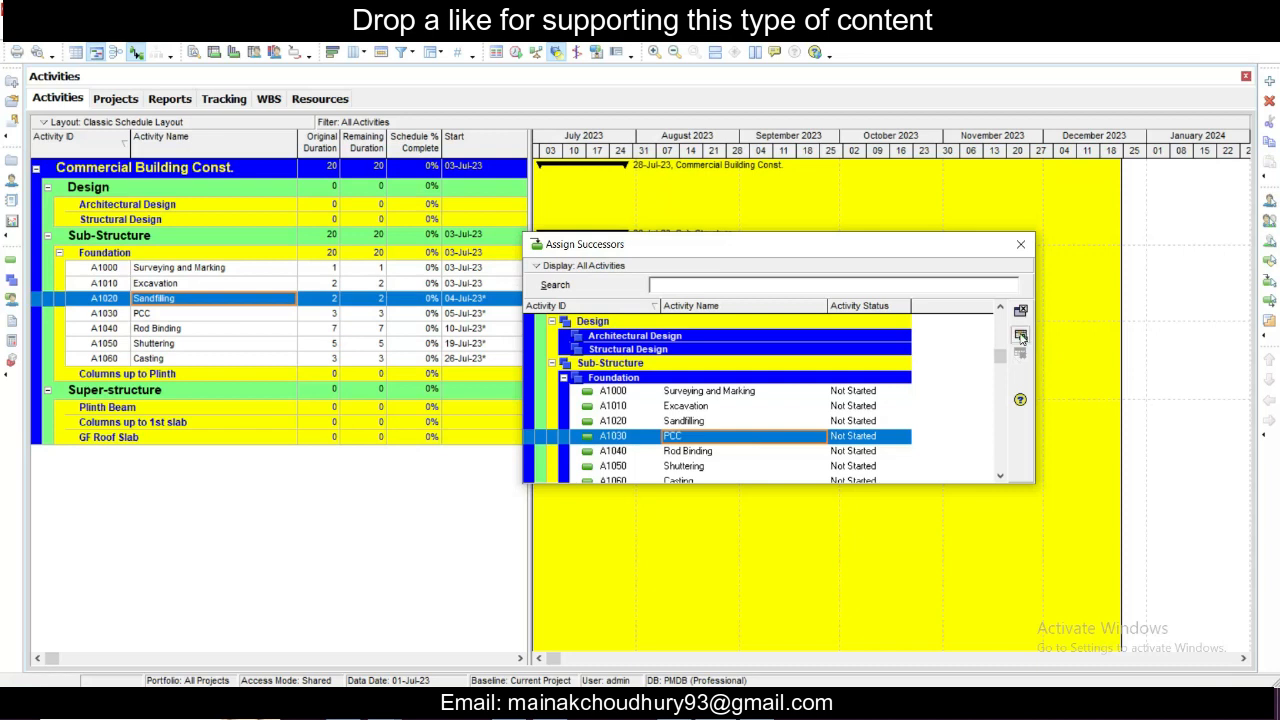
click(1020, 336)
click(1019, 316)
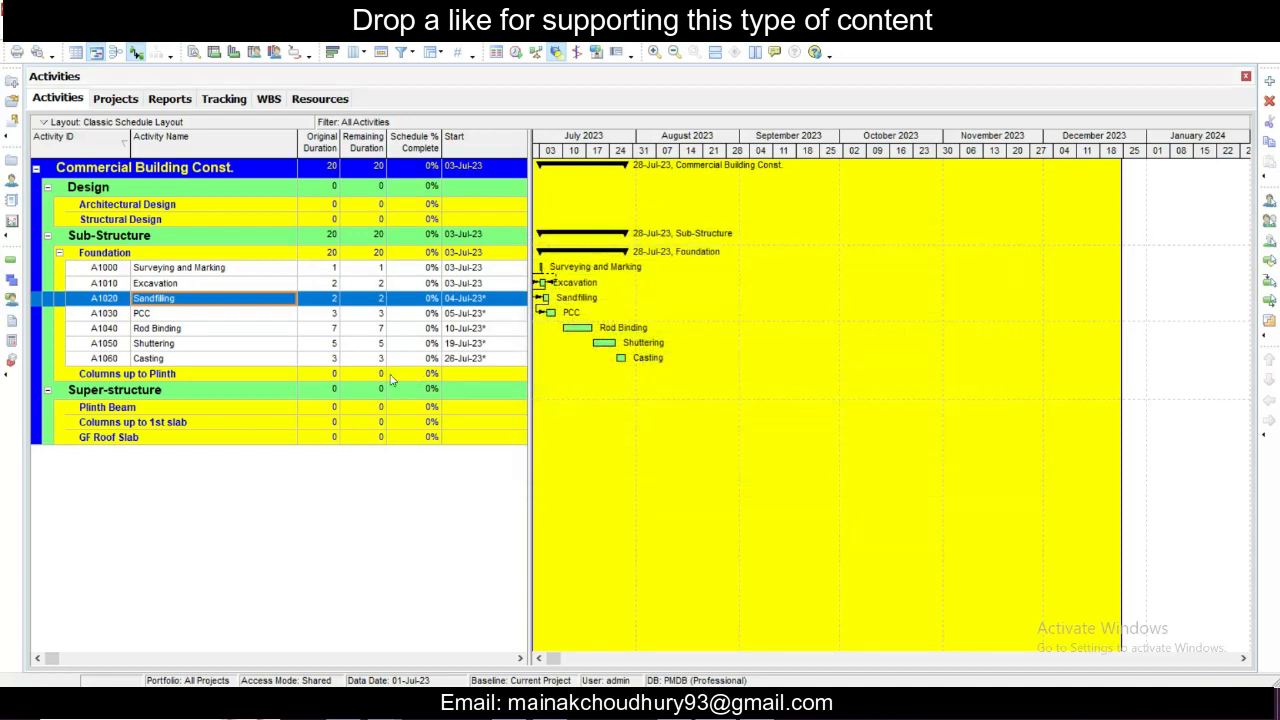
- Assign Rod Binding (A1040) as the successor of the PCC activity
click(247, 316)
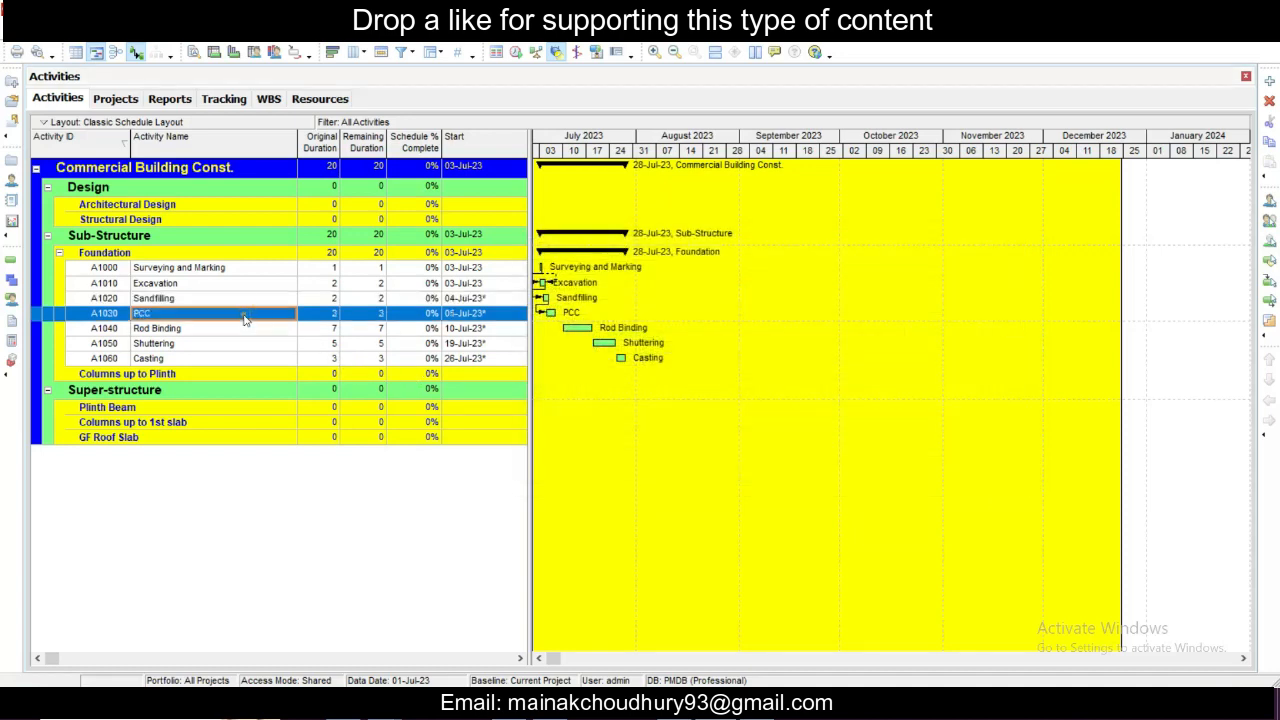
right_click(251, 319)
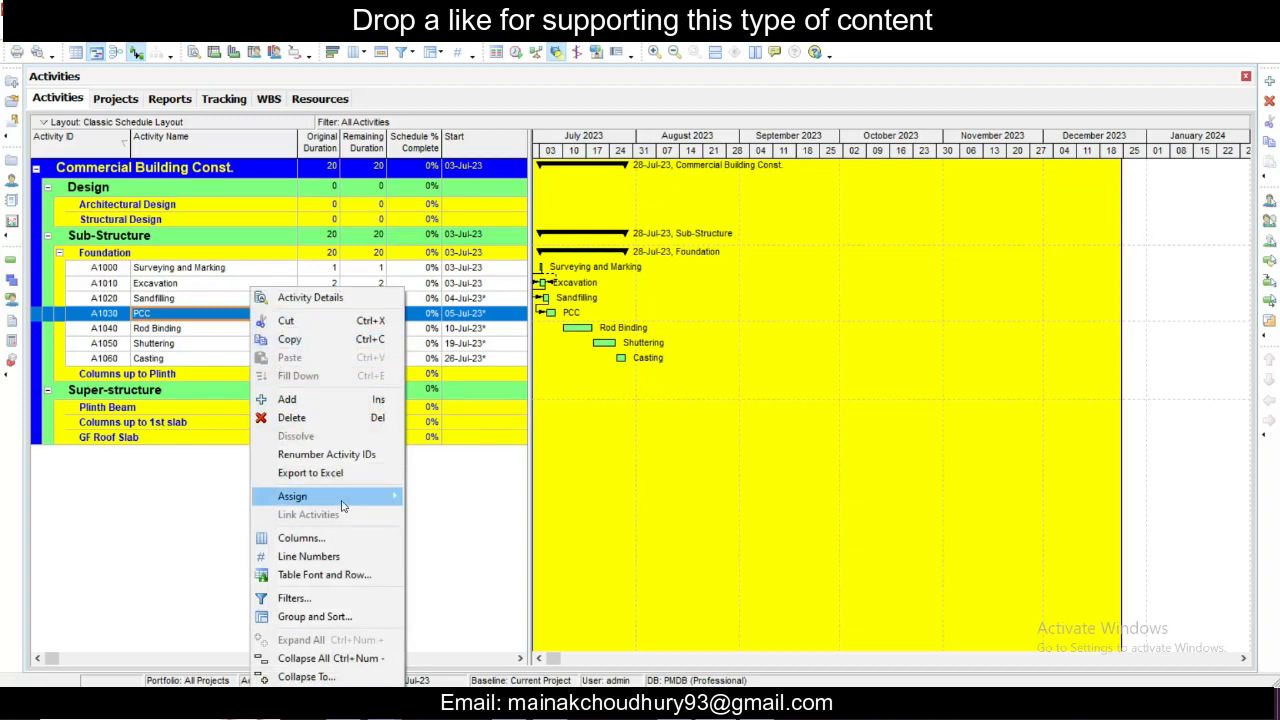
click(458, 588)
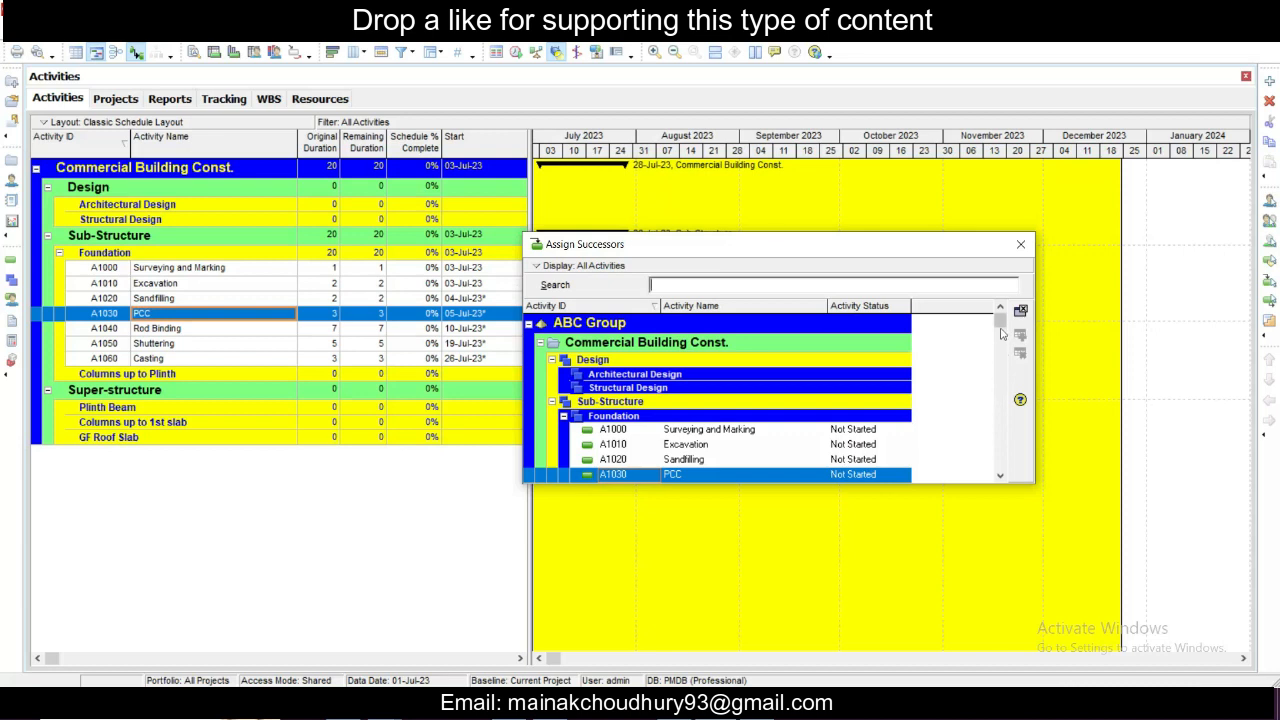
drag(1001, 322, 1002, 356)
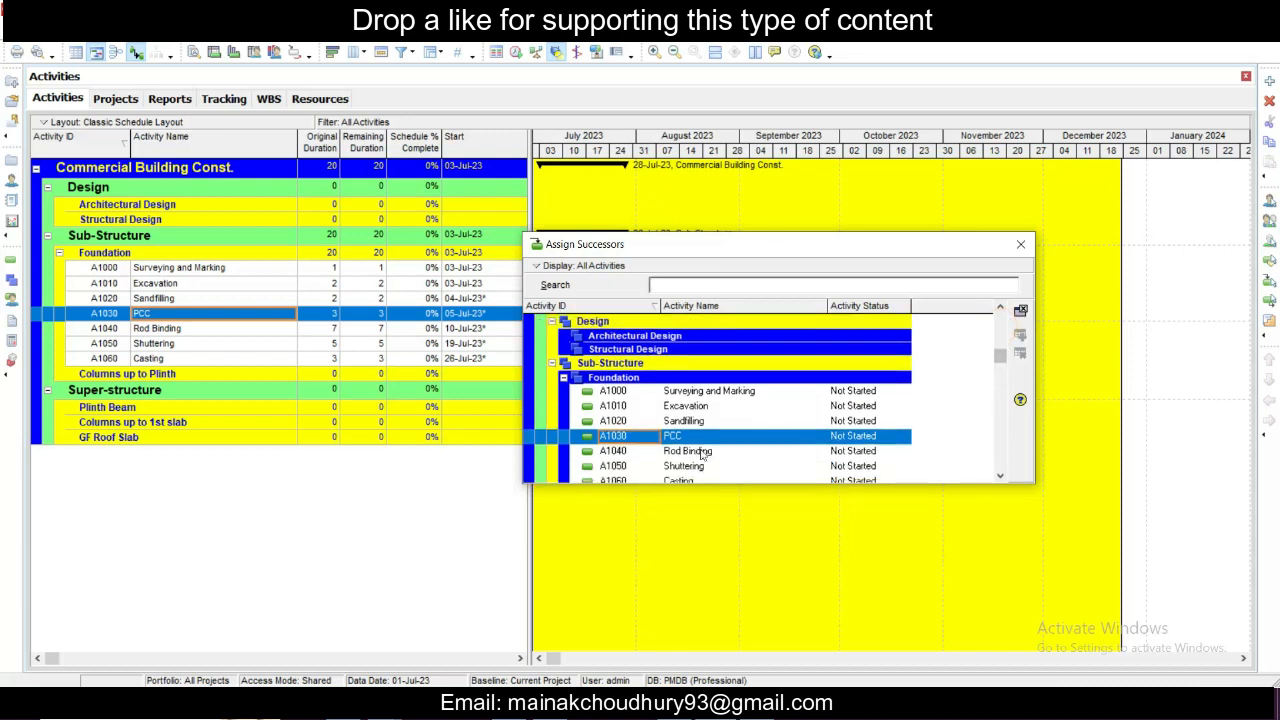
click(700, 451)
click(1017, 338)
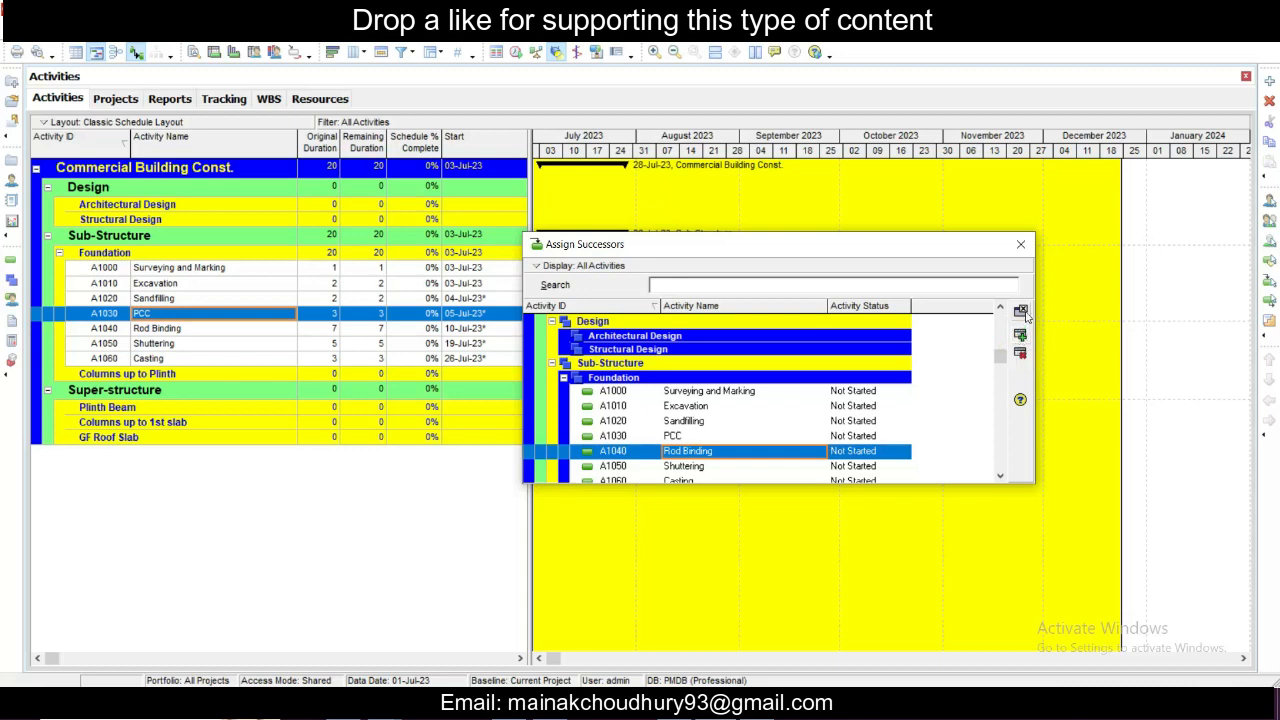
click(1020, 244)
click(254, 331)
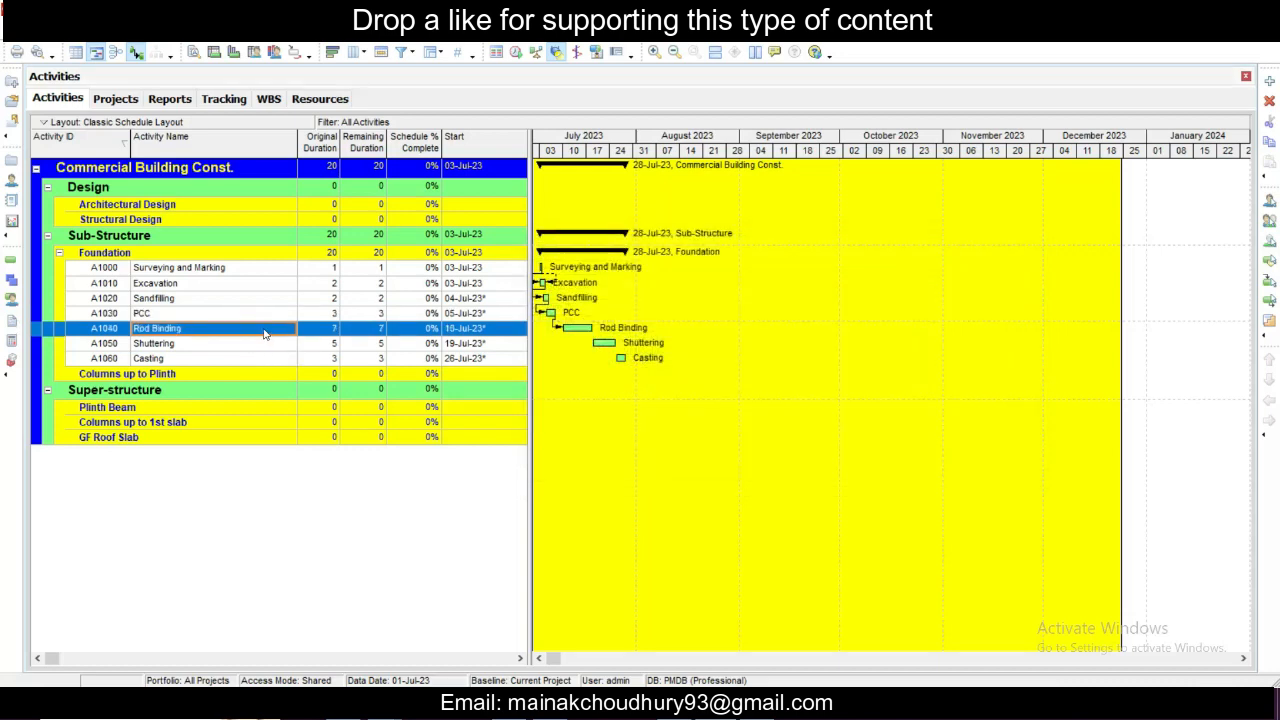
right_click(262, 332)
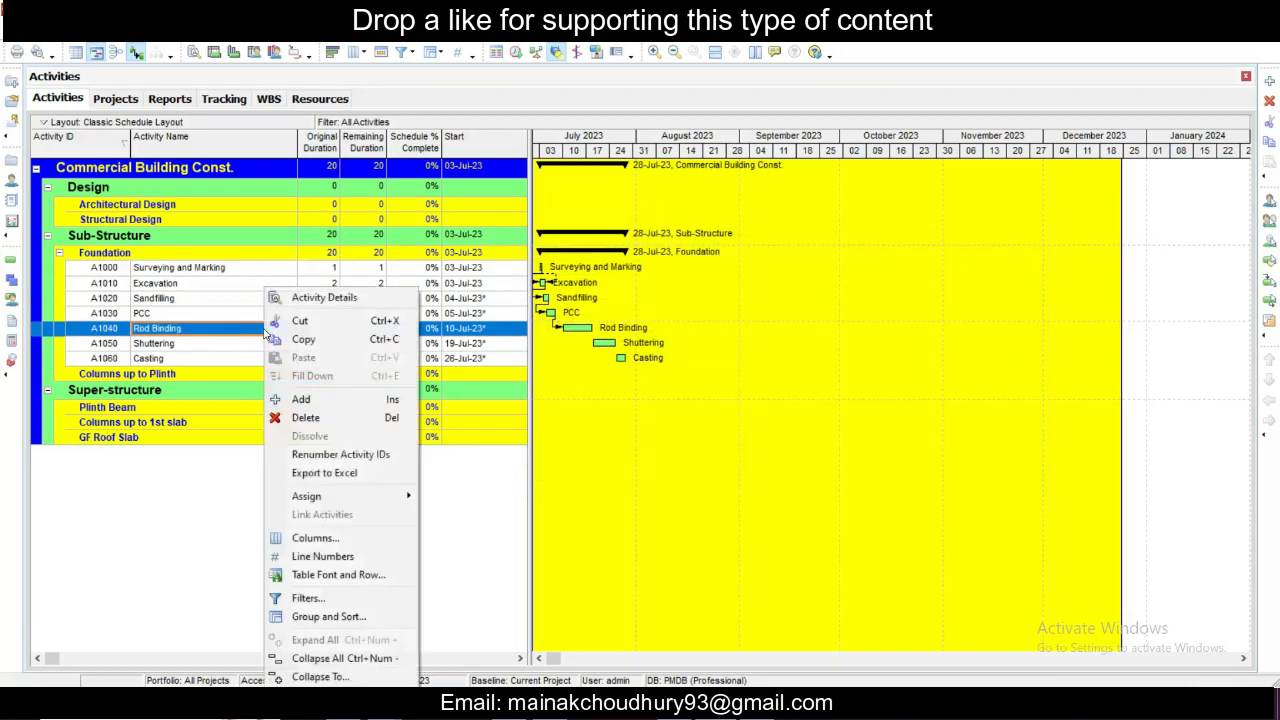
click(345, 404)
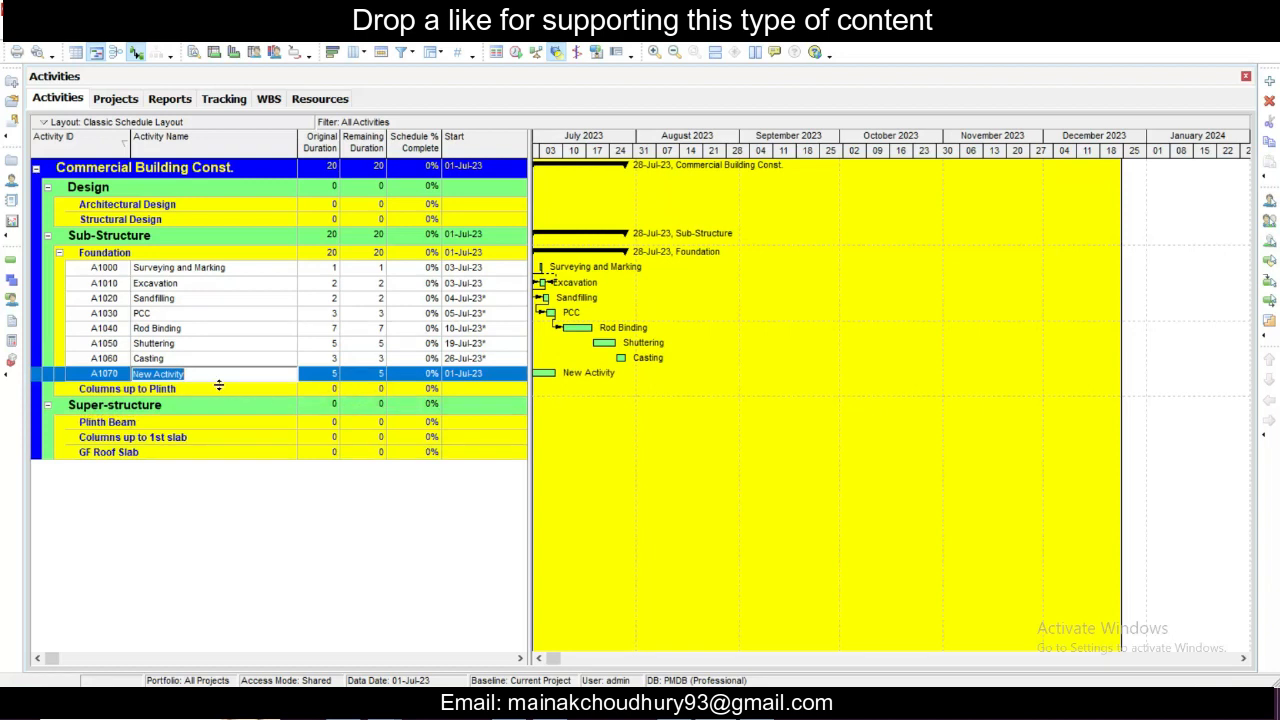
click(217, 347)
click(214, 373)
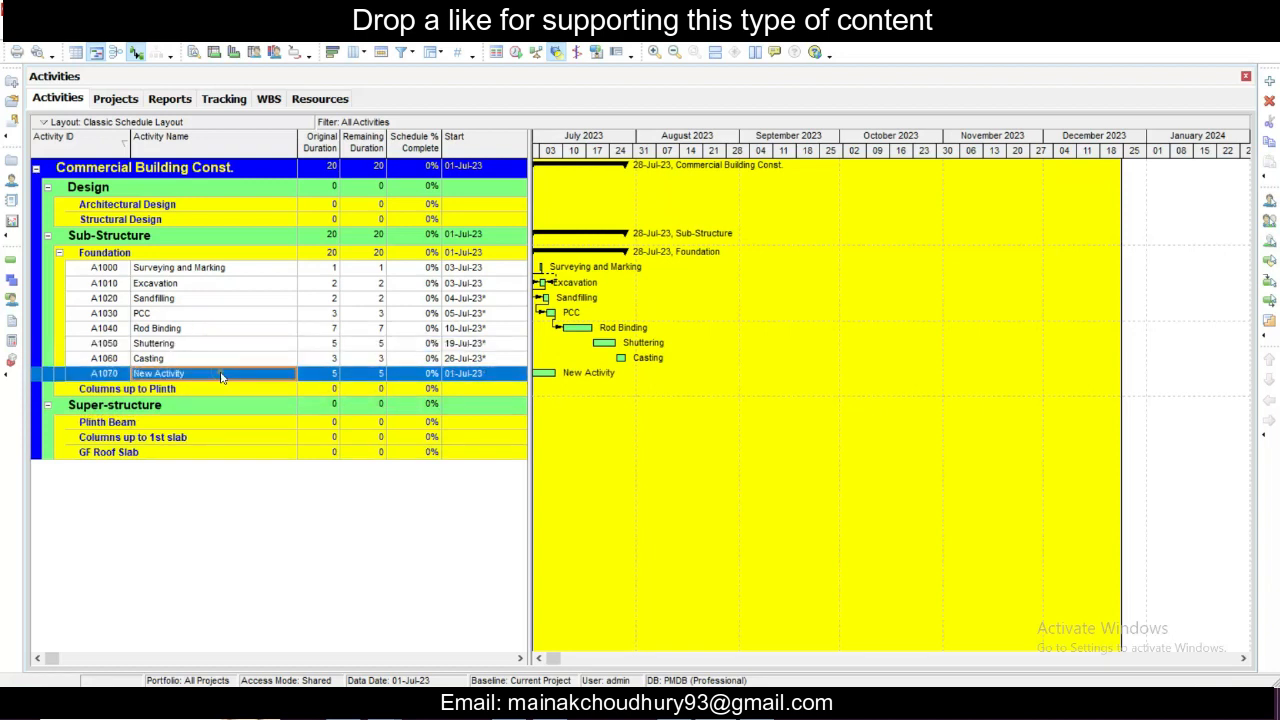
right_click(216, 373)
click(257, 418)
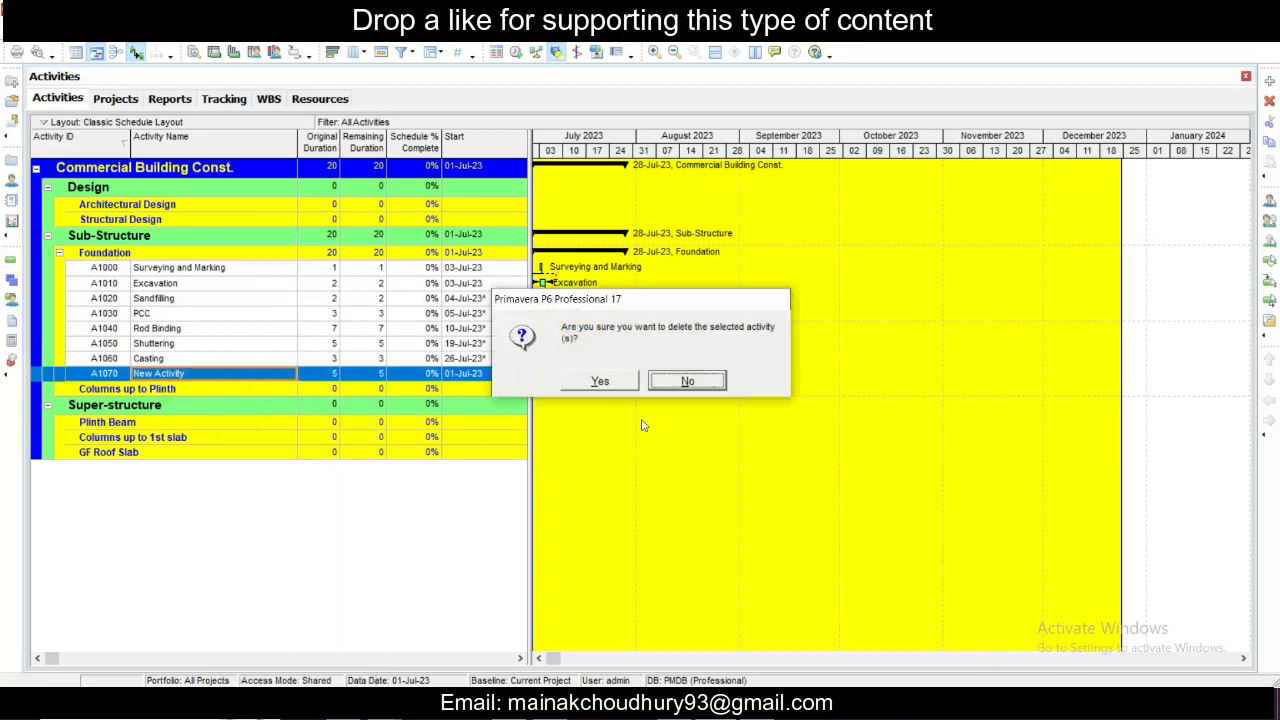
click(602, 380)
- Assign Shuttering (A1050) as a predecessor of the Rod Binding activity
click(182, 330)
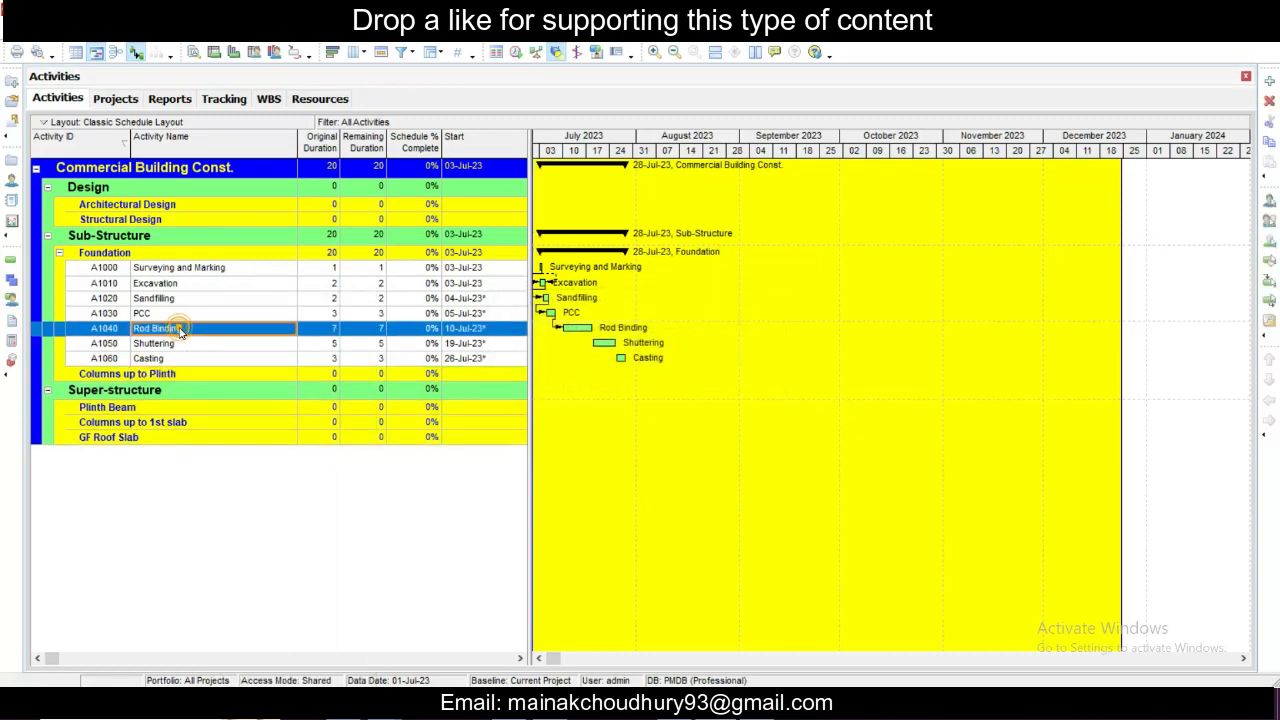
right_click(181, 330)
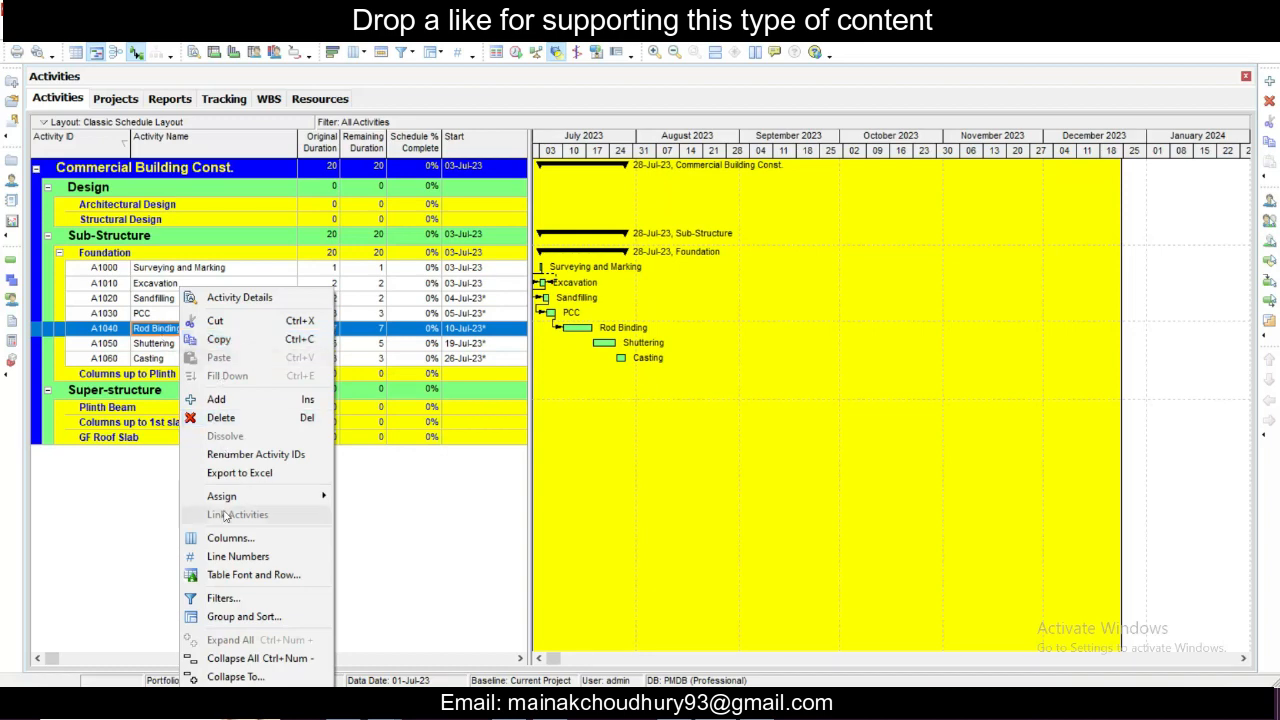
mouse_move(240, 496)
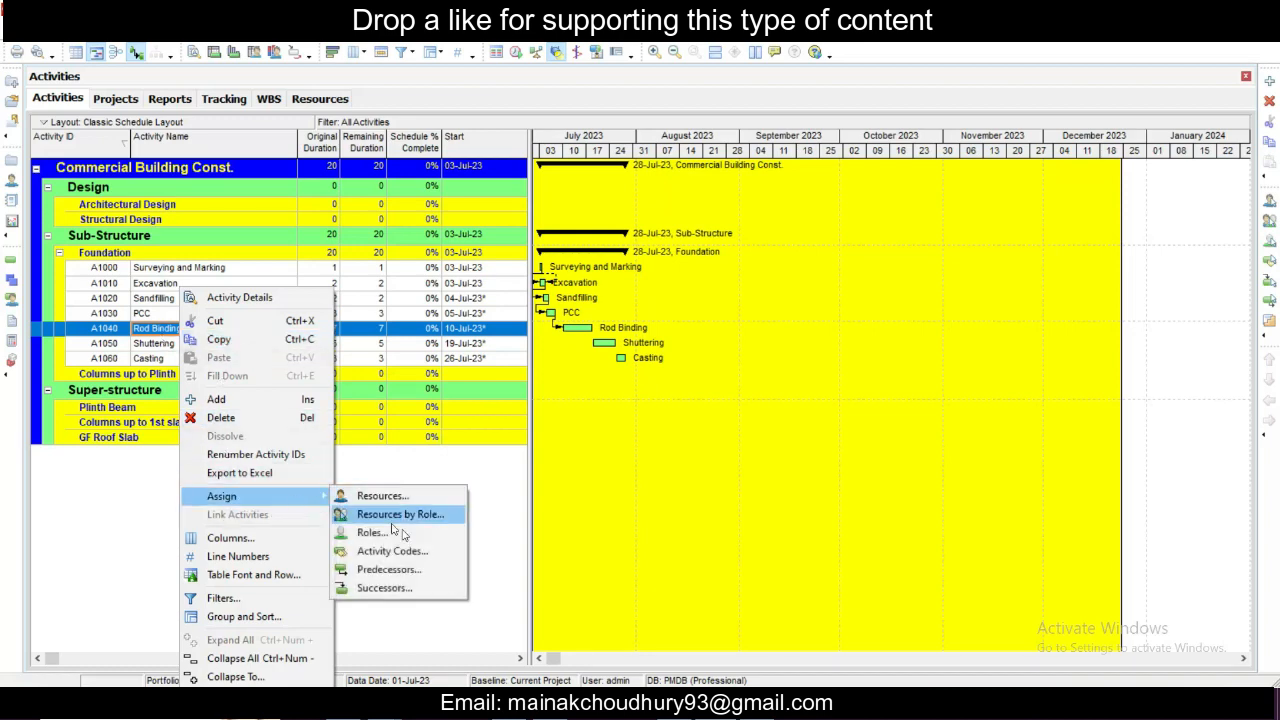
click(395, 569)
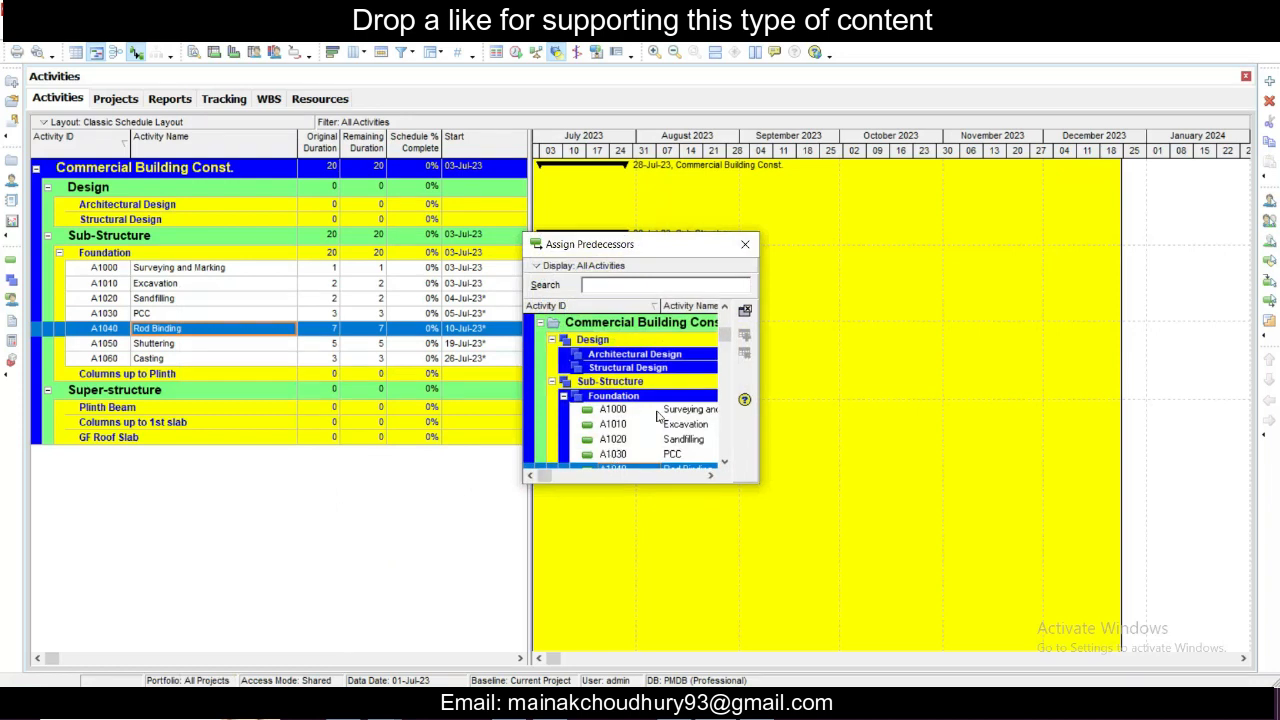
drag(726, 338, 730, 367)
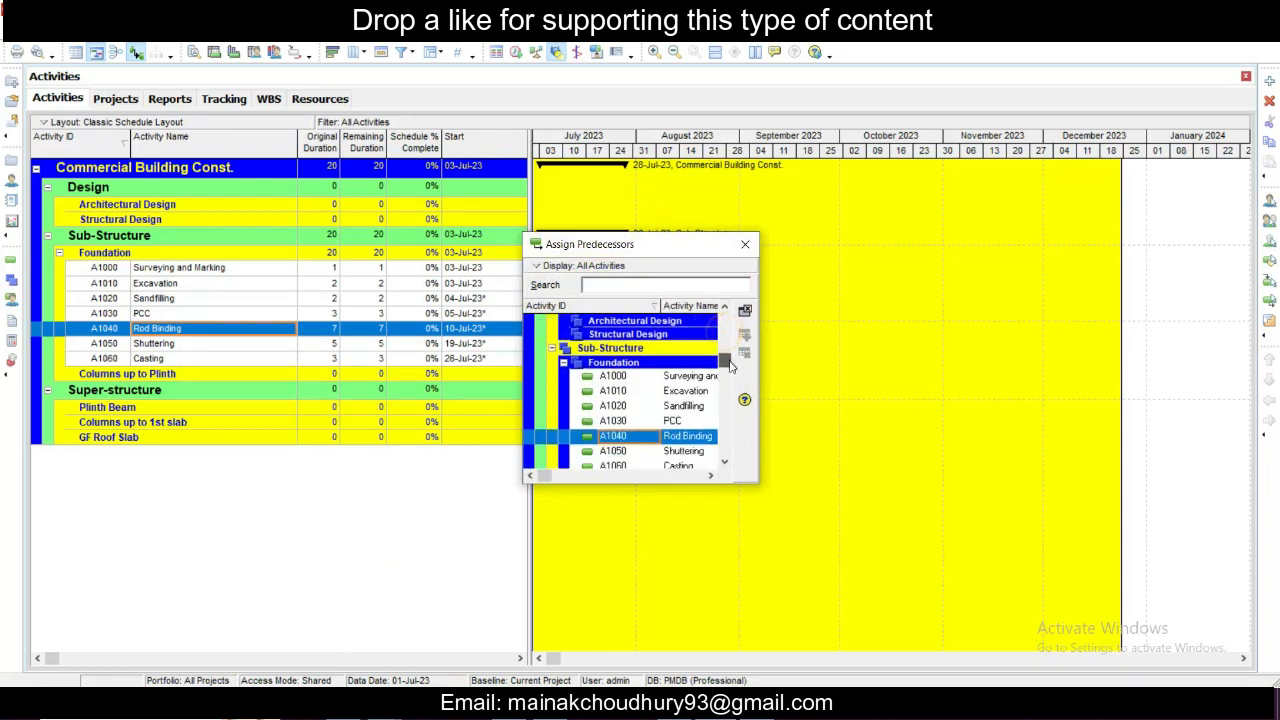
key(Down)
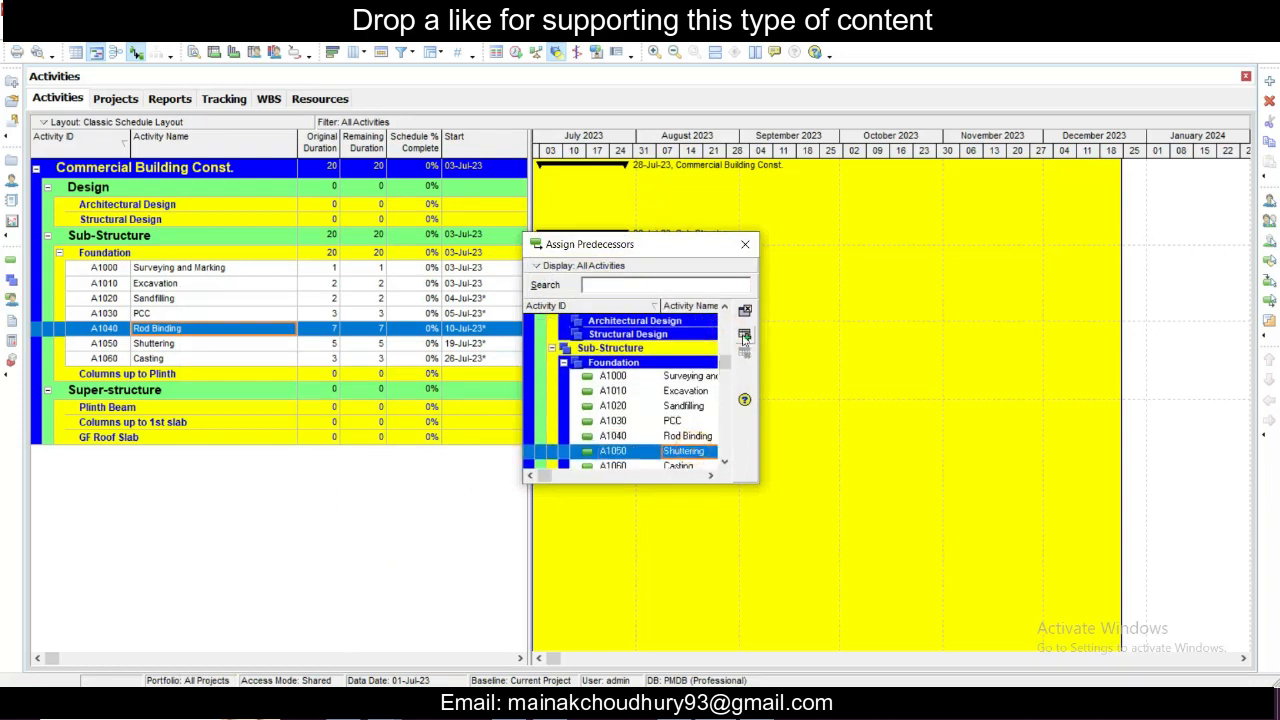
click(744, 338)
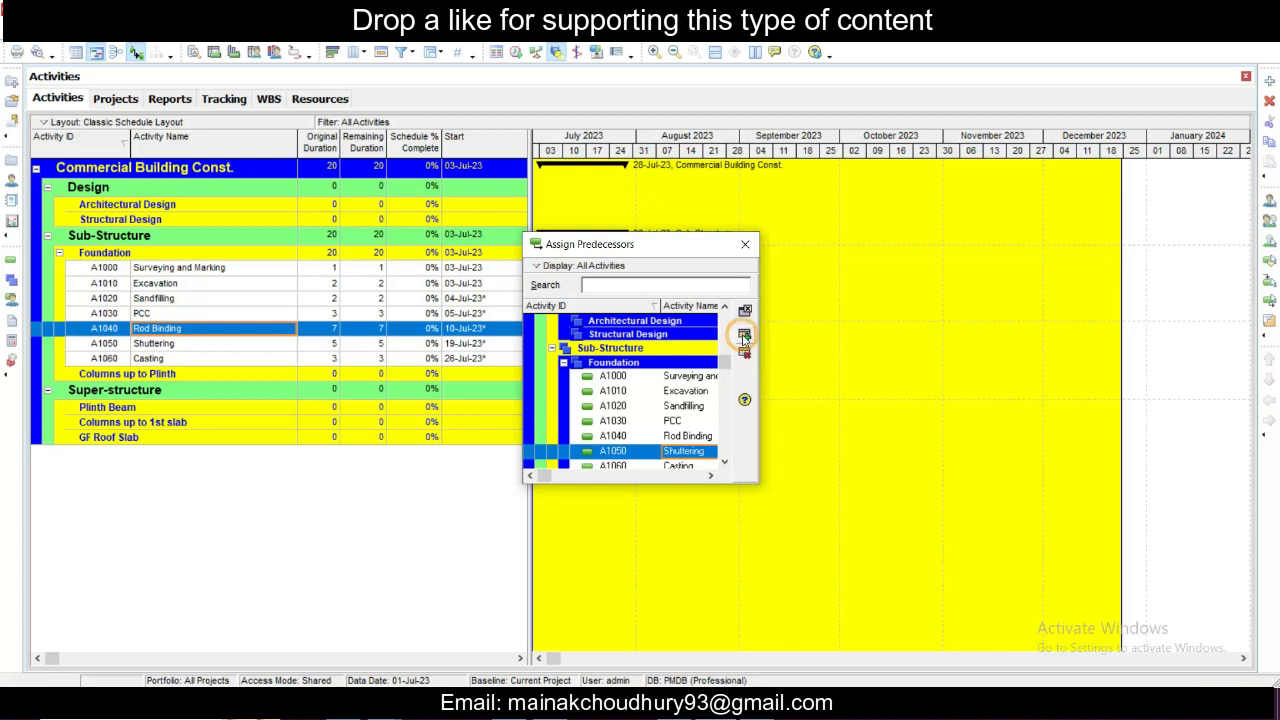
click(745, 244)
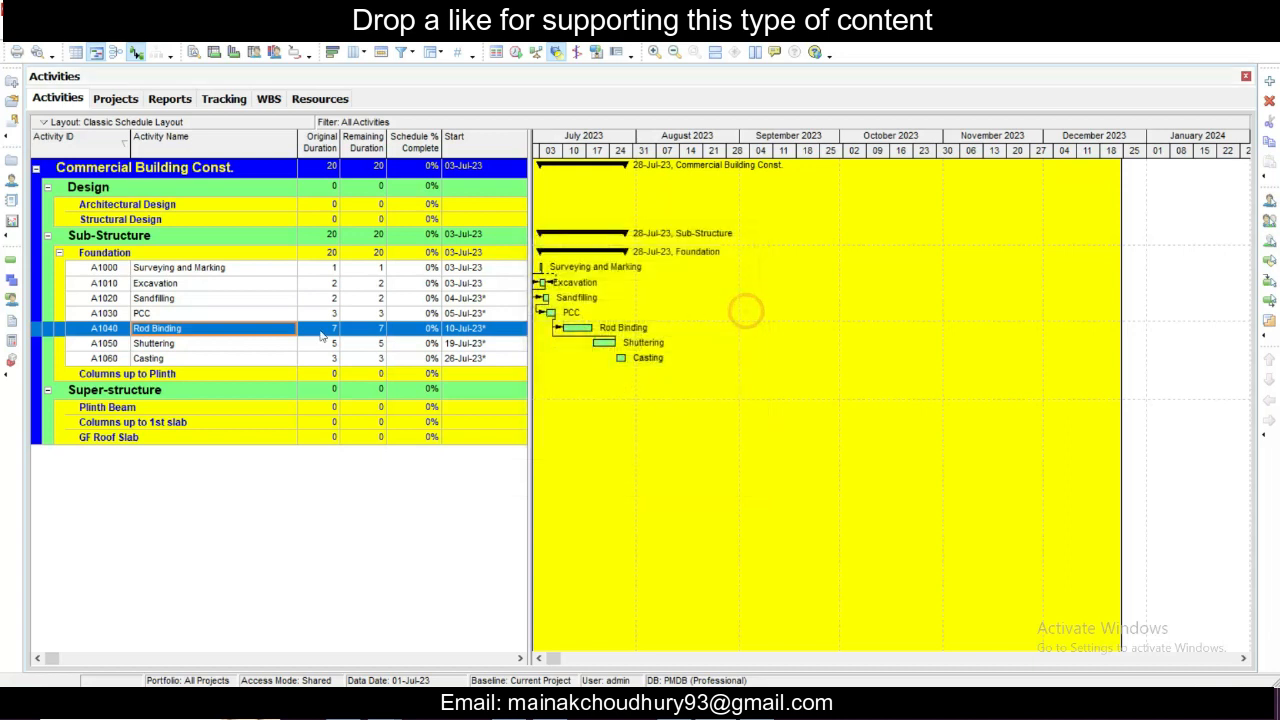
- Try to assign Rod Binding (A1040) as a predecessor of the Shuttering activity
click(236, 346)
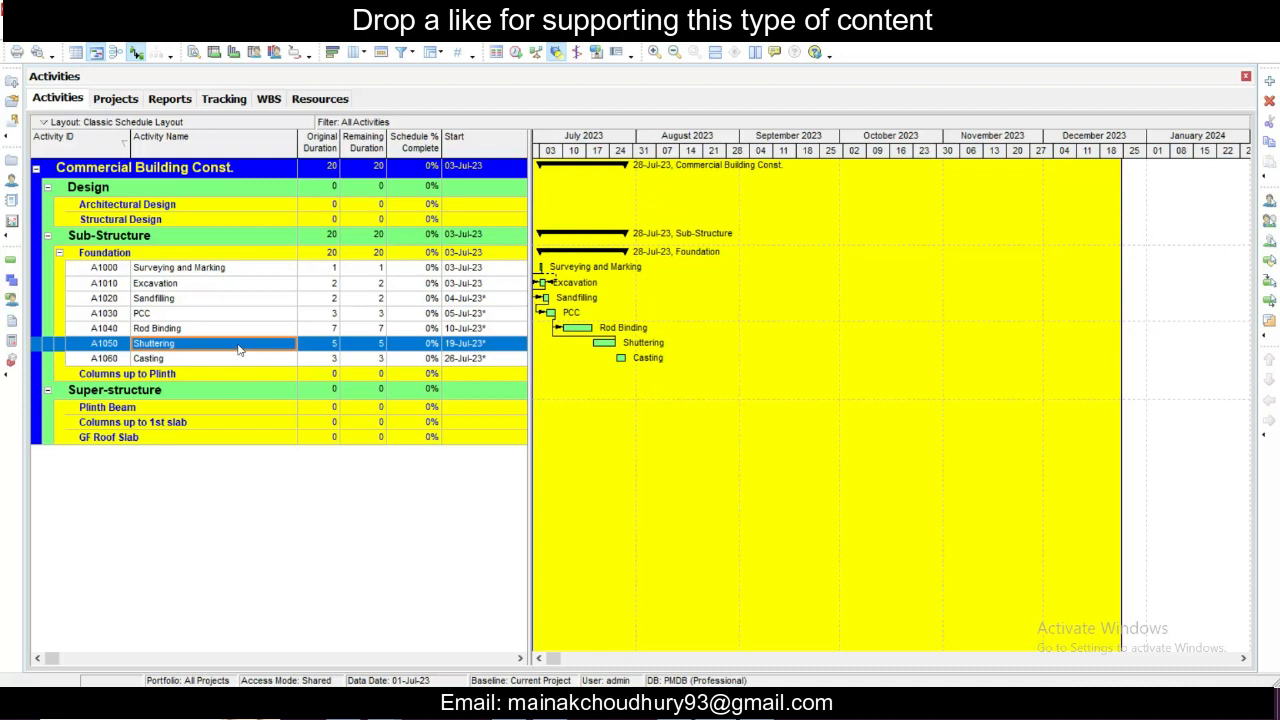
right_click(239, 348)
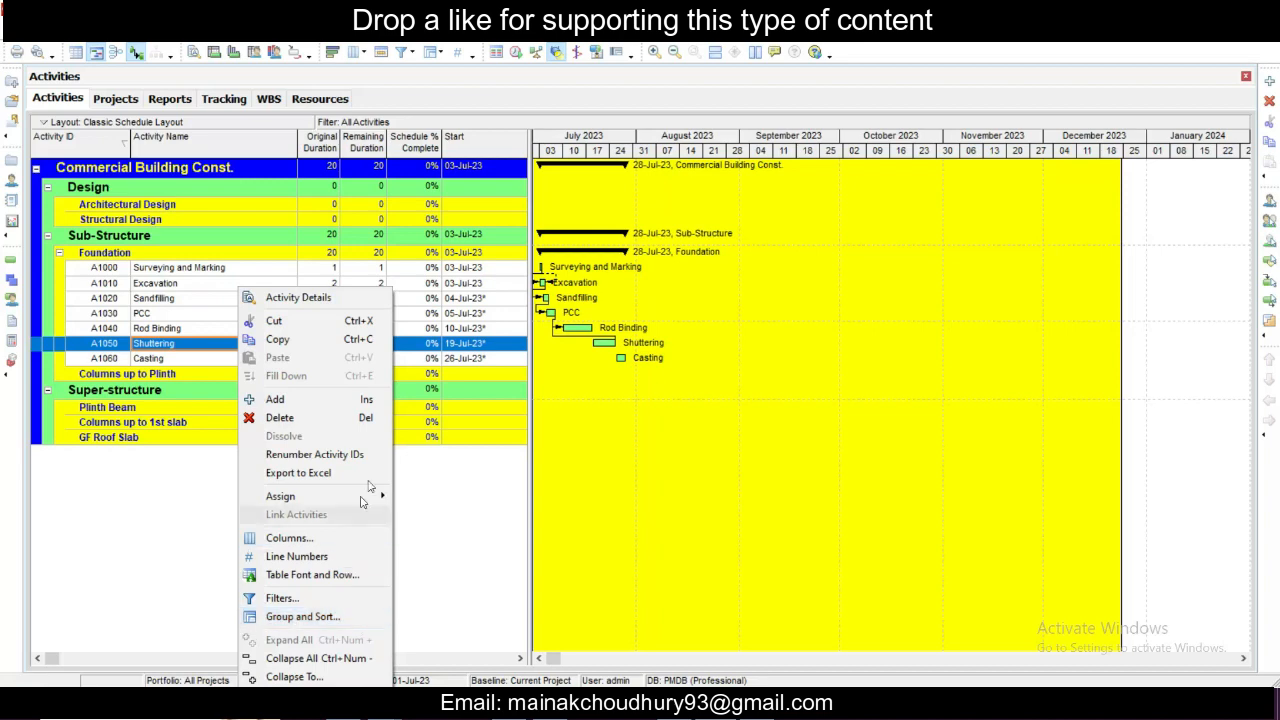
mouse_move(375, 497)
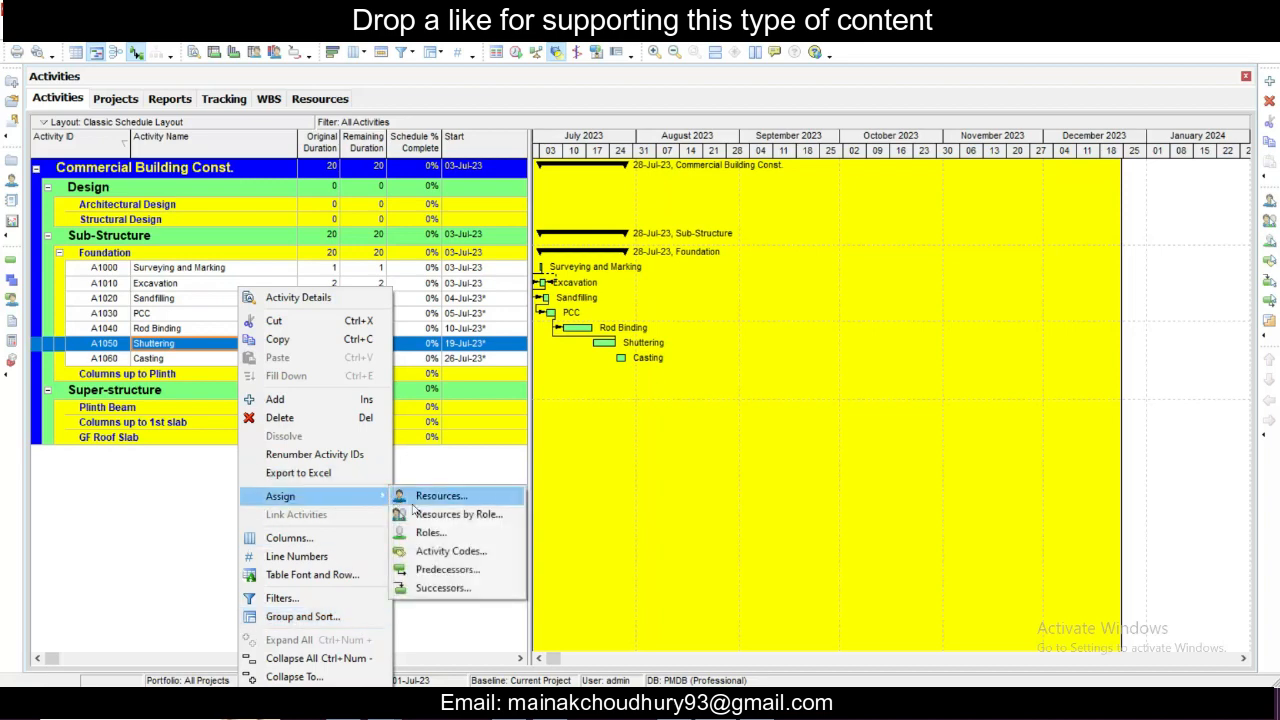
click(442, 570)
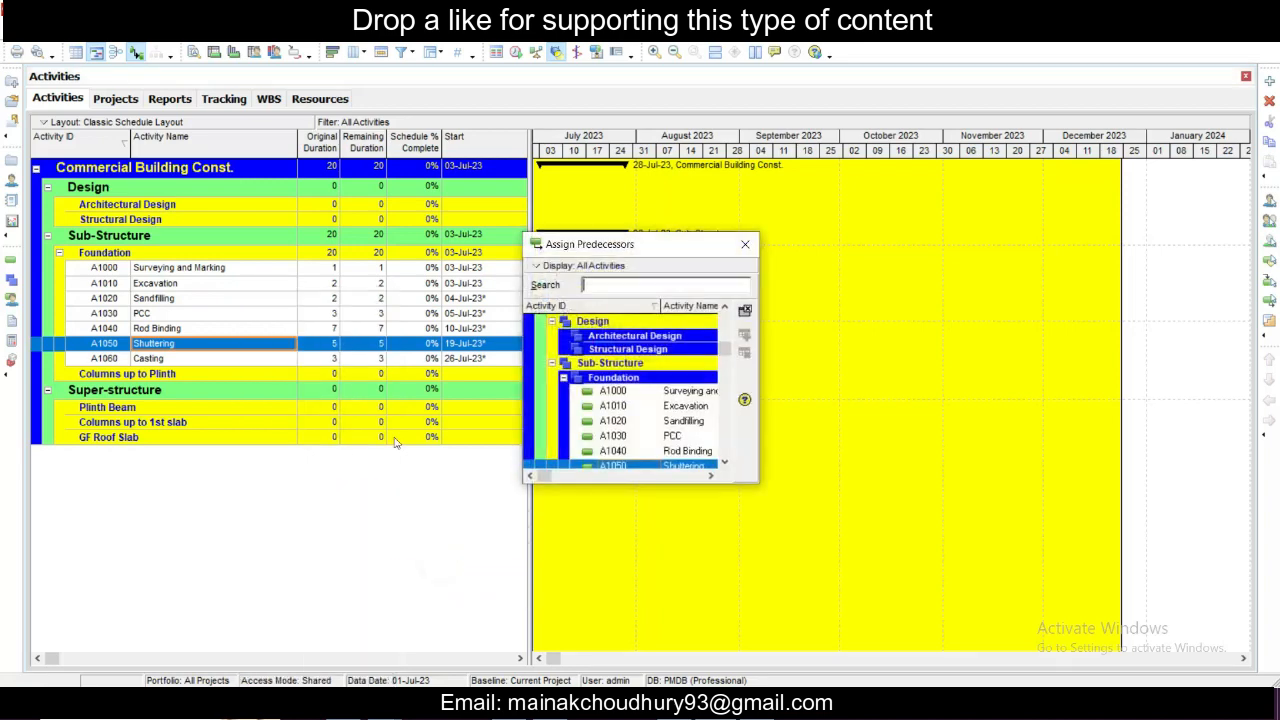
click(680, 451)
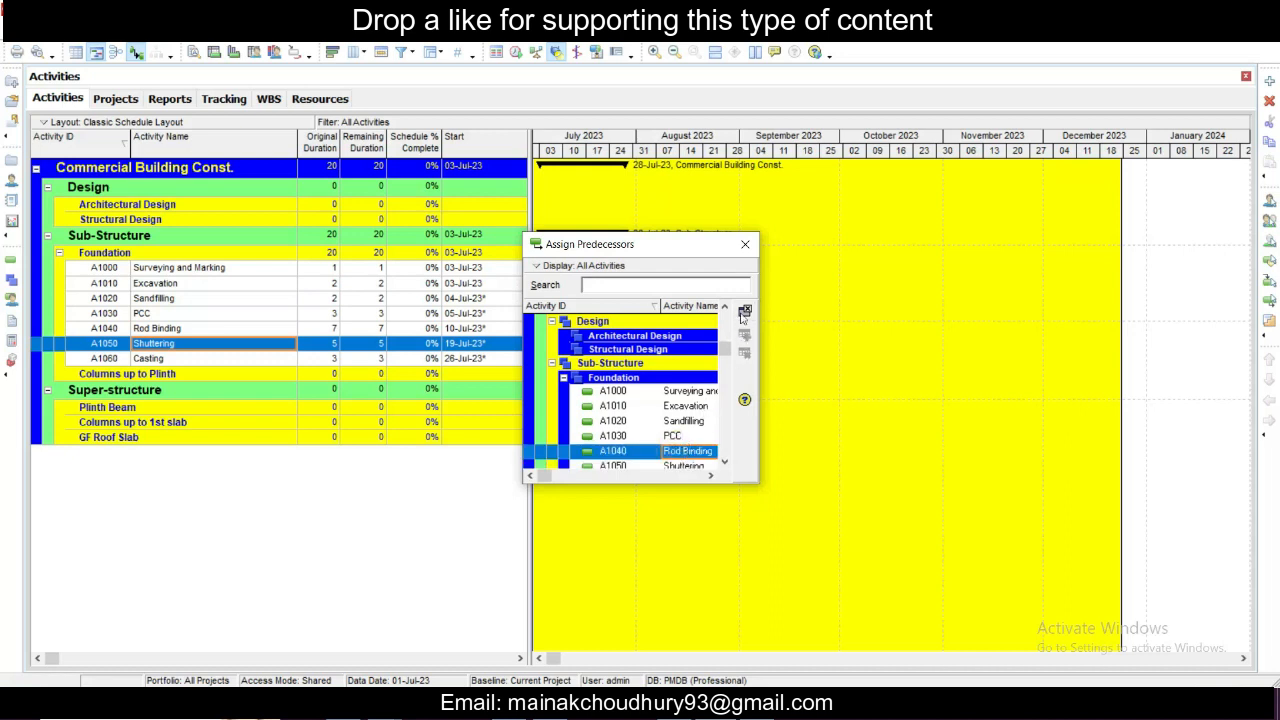
drag(762, 286, 1030, 286)
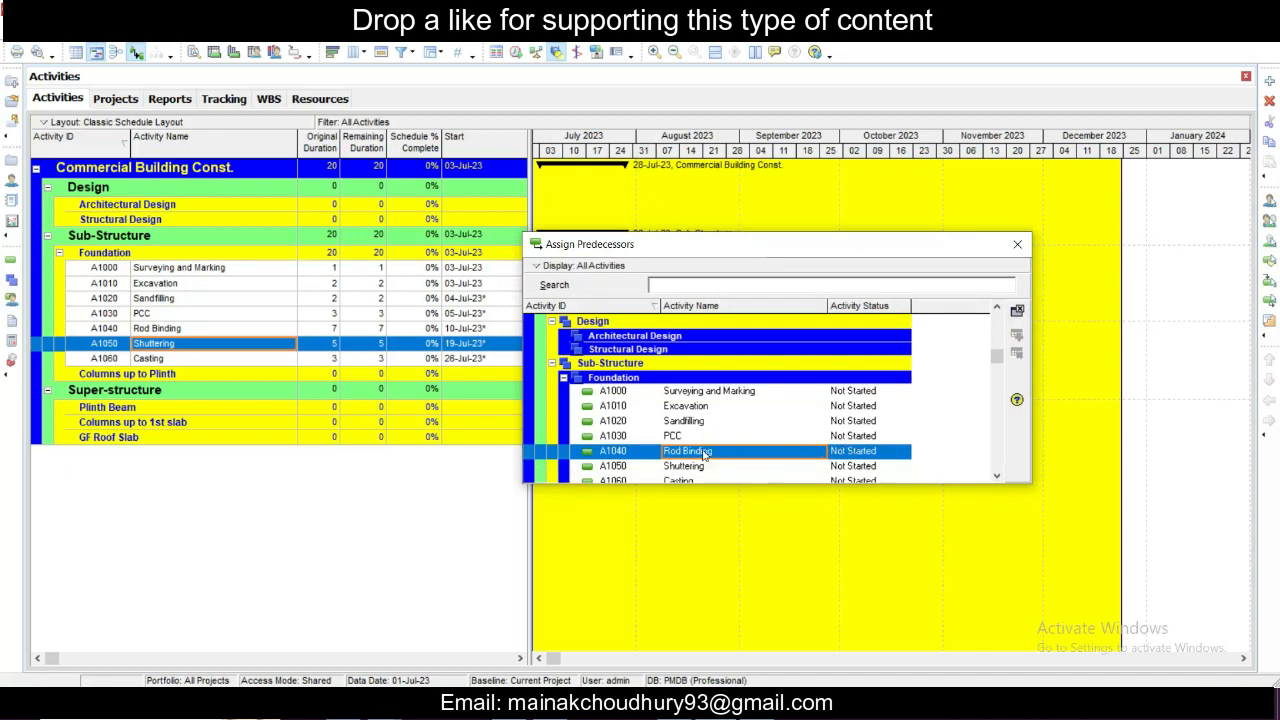
right_click(700, 450)
click(681, 457)
click(599, 455)
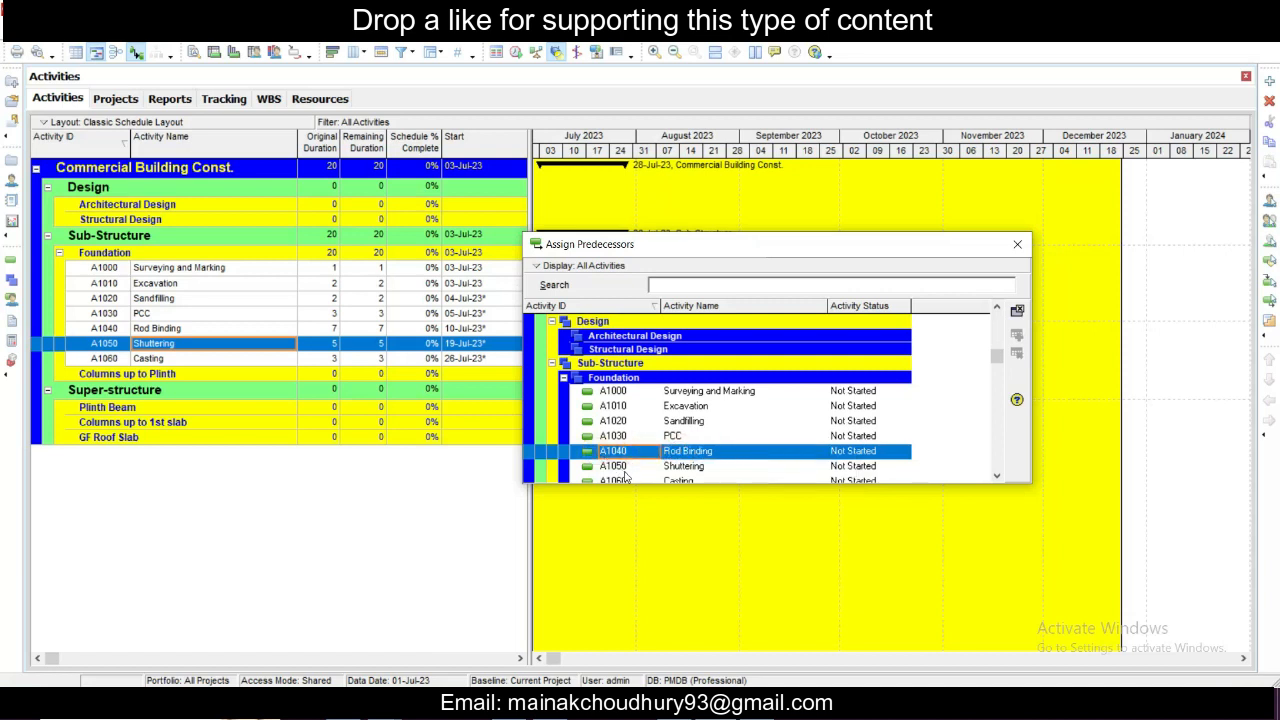
click(624, 480)
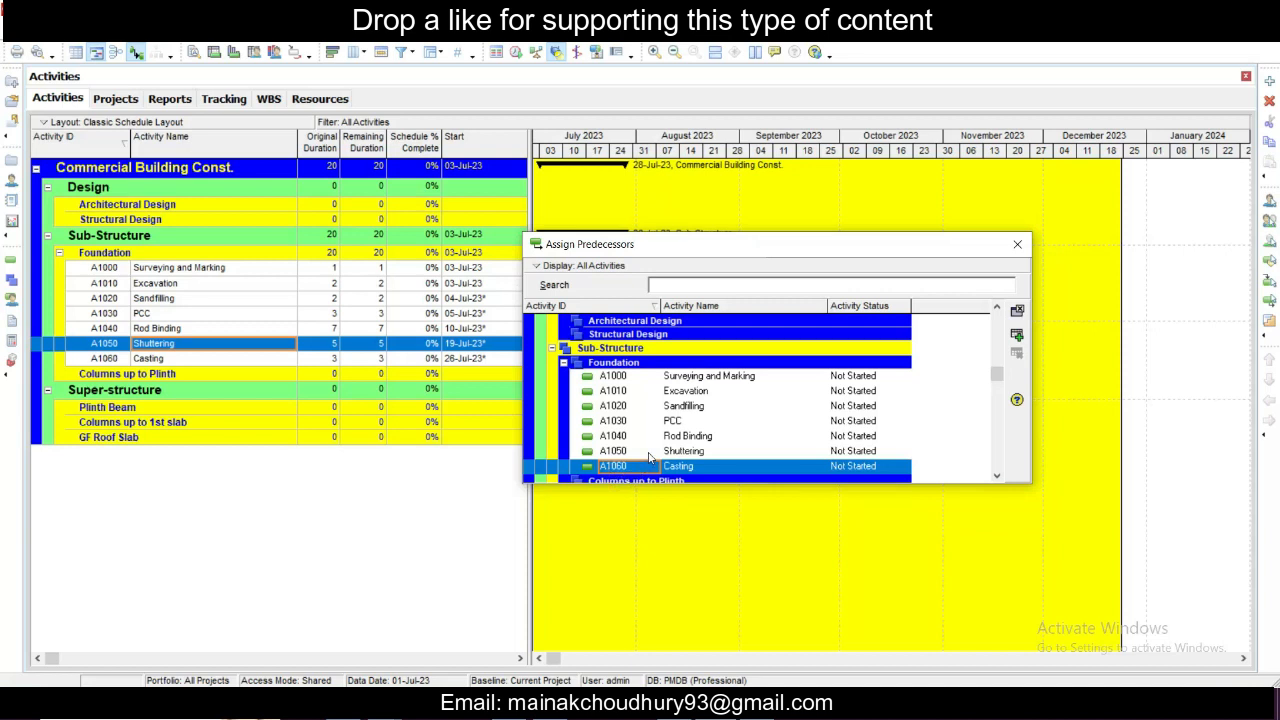
click(651, 452)
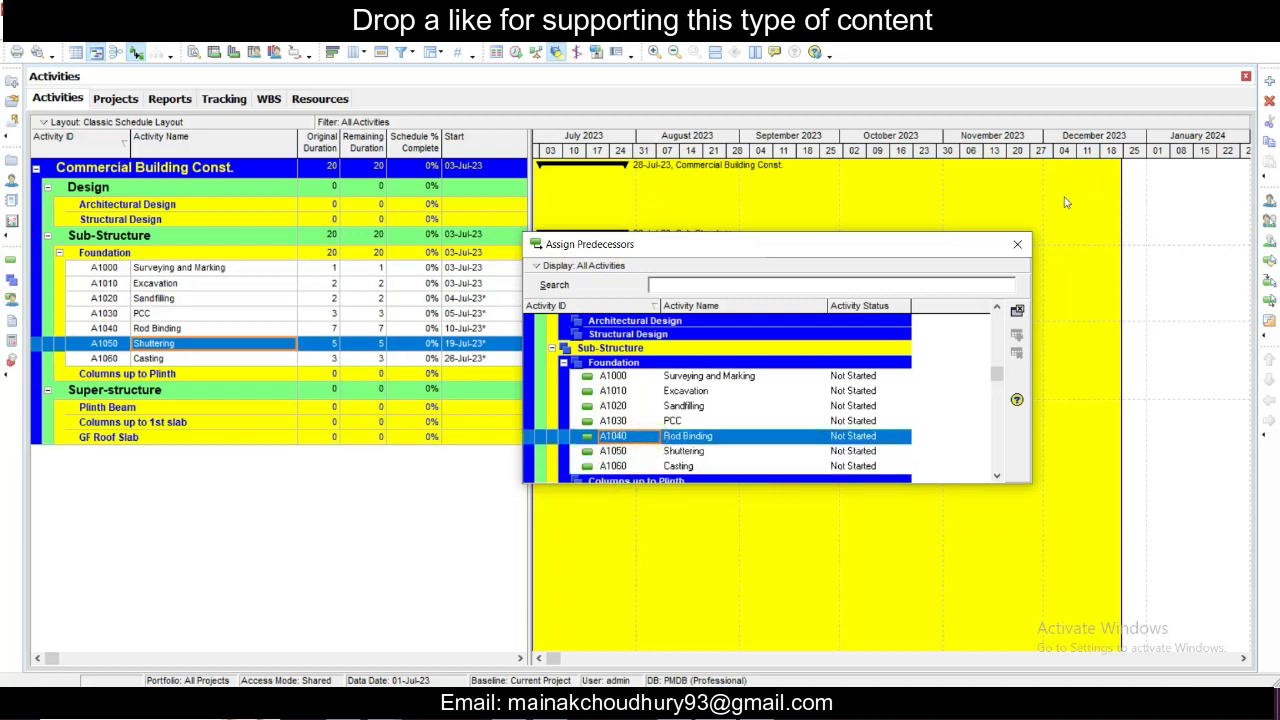
click(1017, 244)
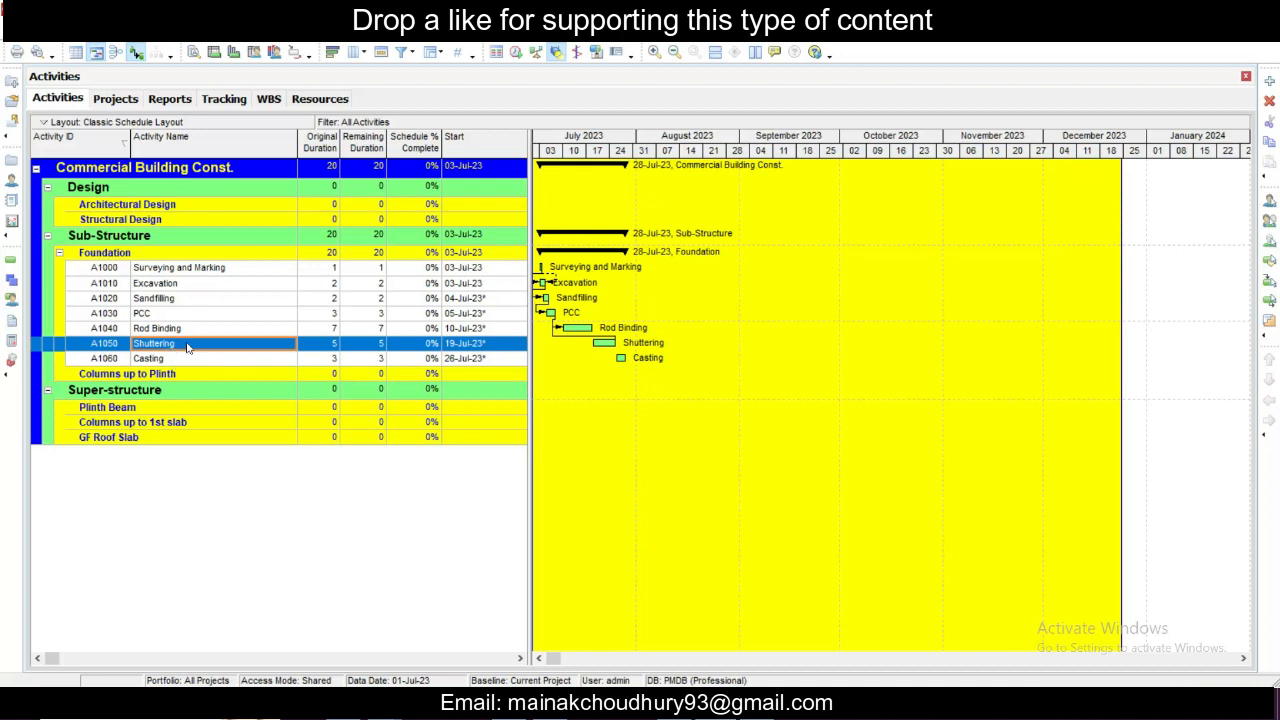
- Assign Casting (A1060) as the successor of the Shuttering activity
right_click(187, 347)
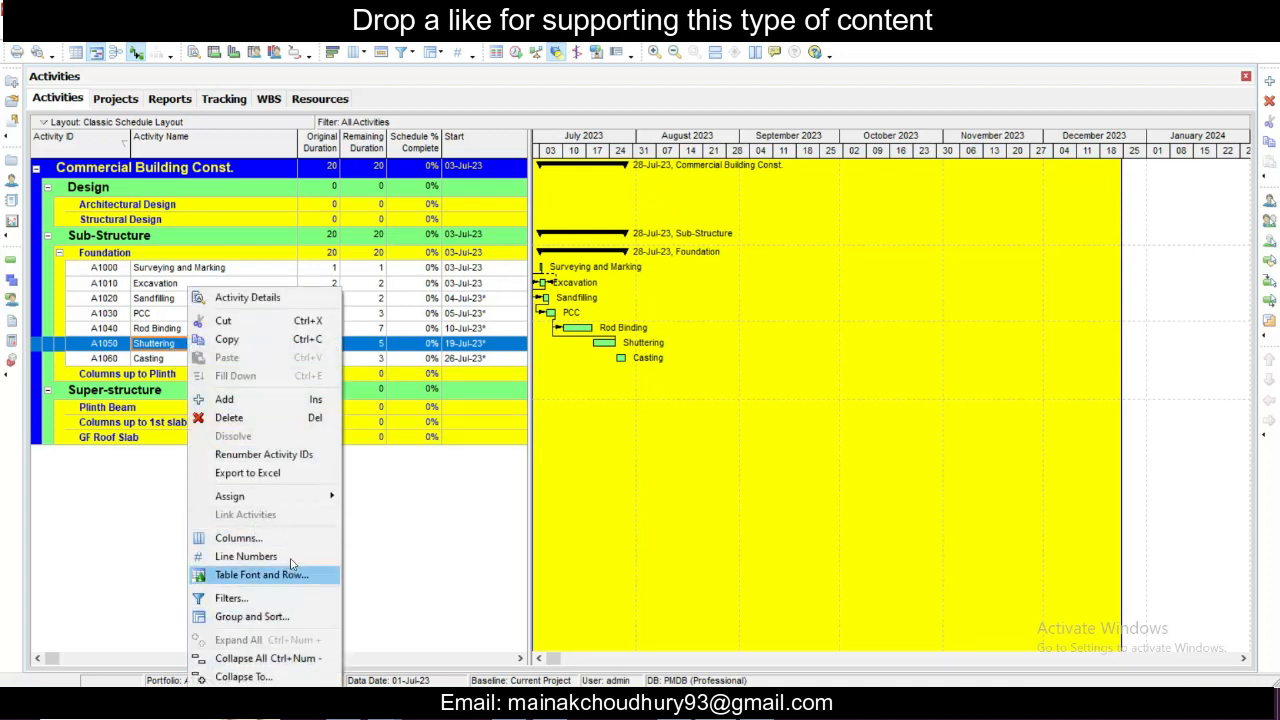
mouse_move(300, 498)
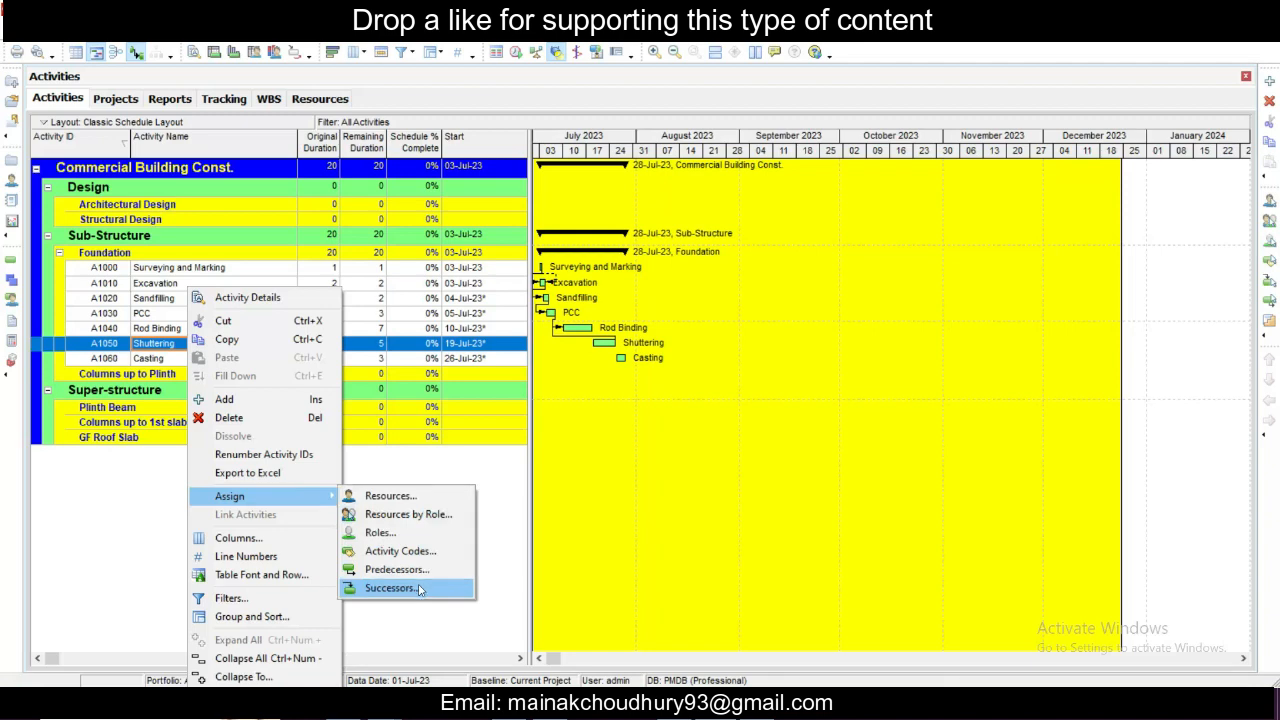
click(419, 589)
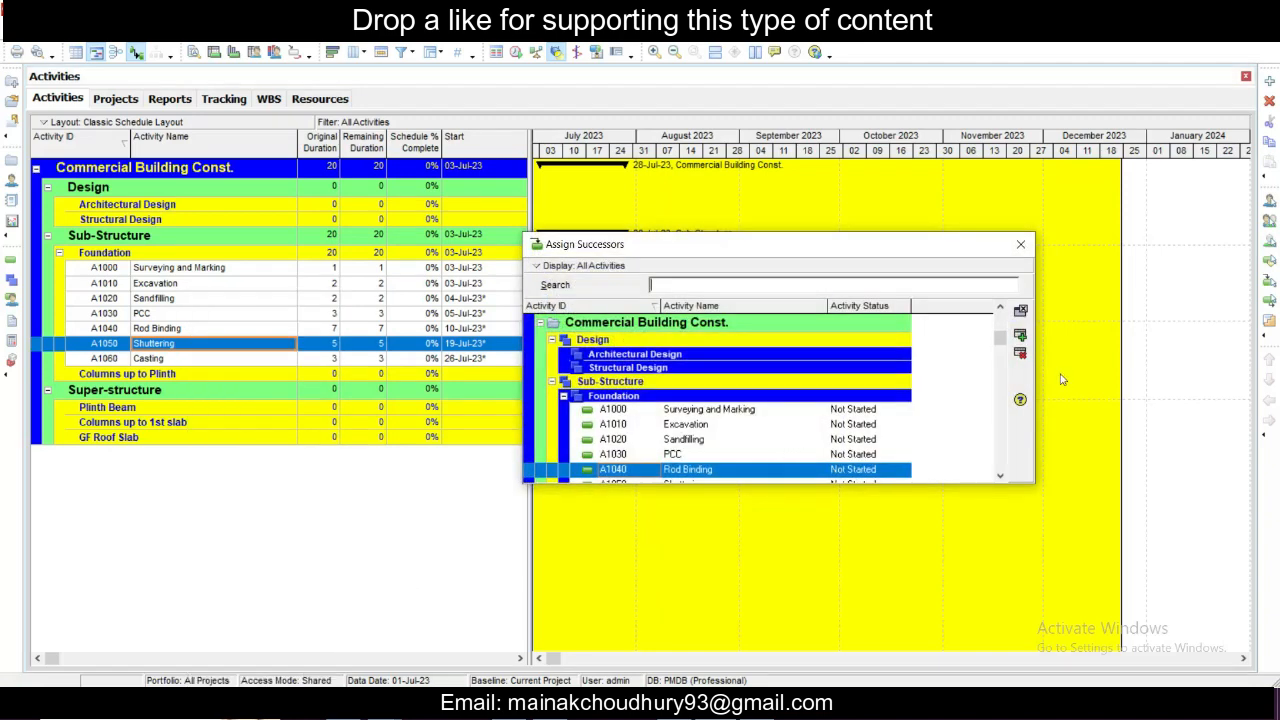
drag(1000, 345, 1000, 422)
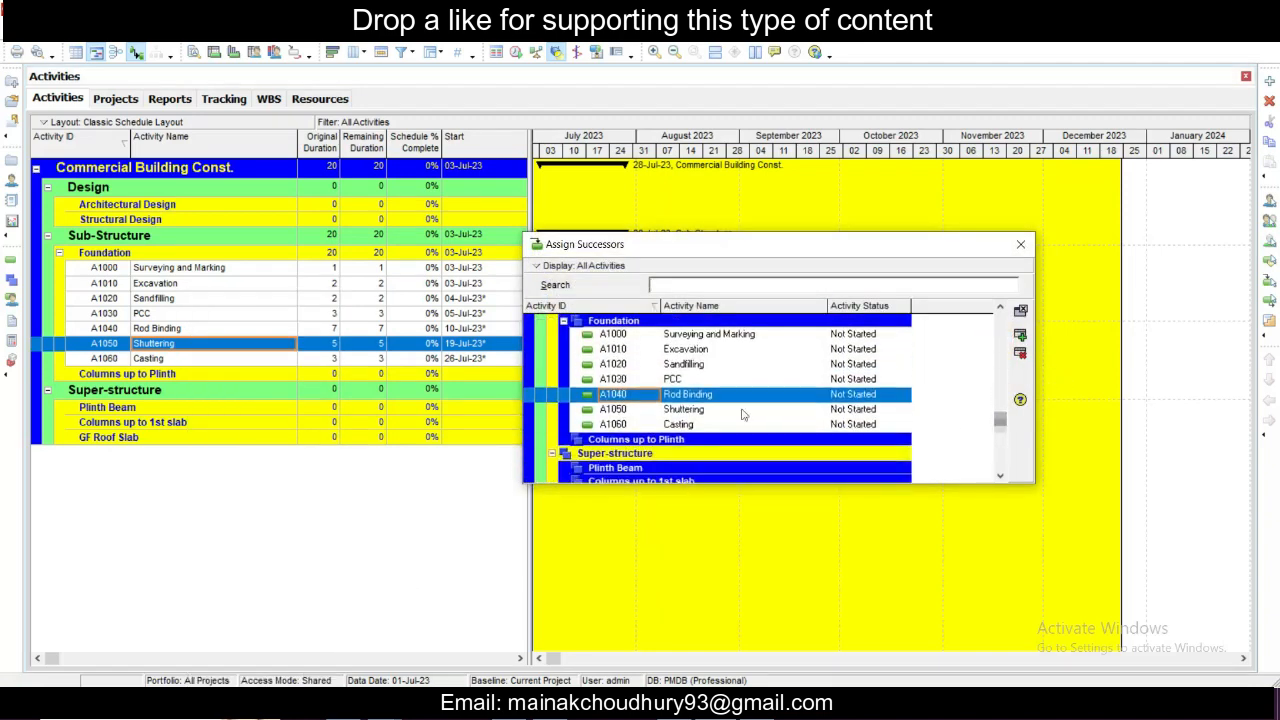
click(710, 411)
click(705, 424)
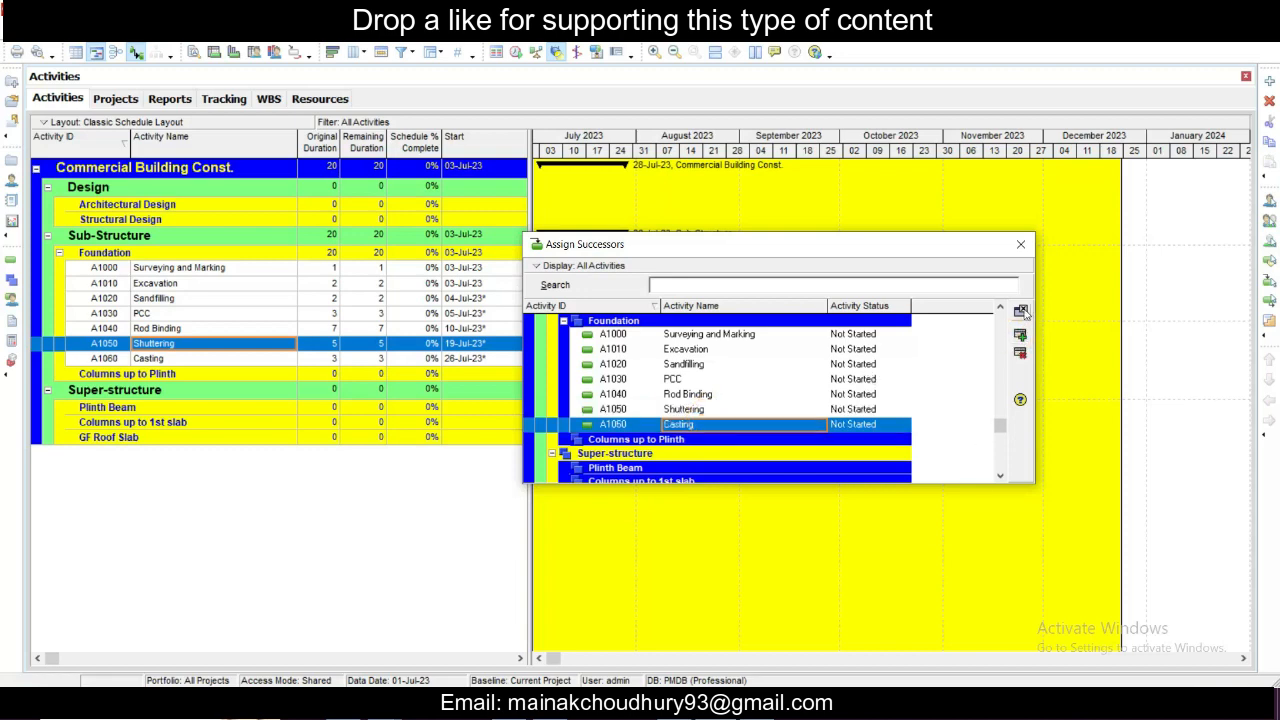
click(1020, 311)
- Review the Foundation activities from Surveying and Marking to Casting and their relationship lines in the Gantt chart
click(322, 364)
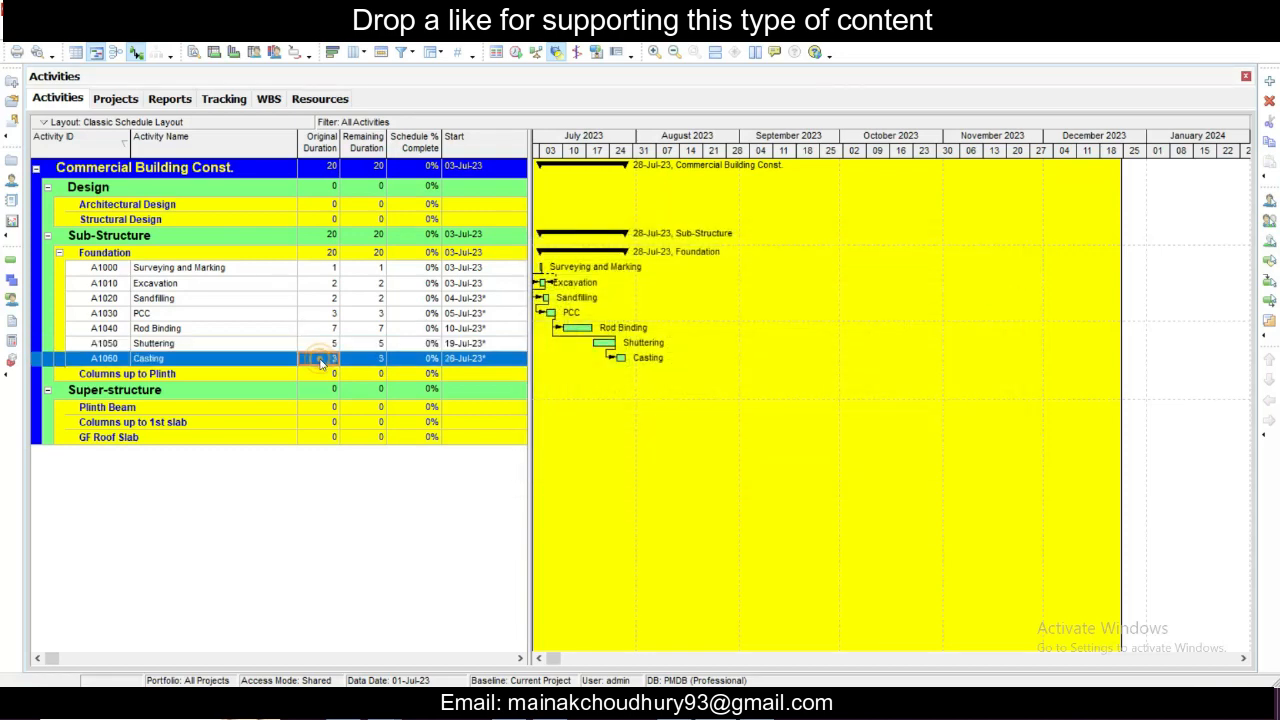
click(318, 344)
click(309, 316)
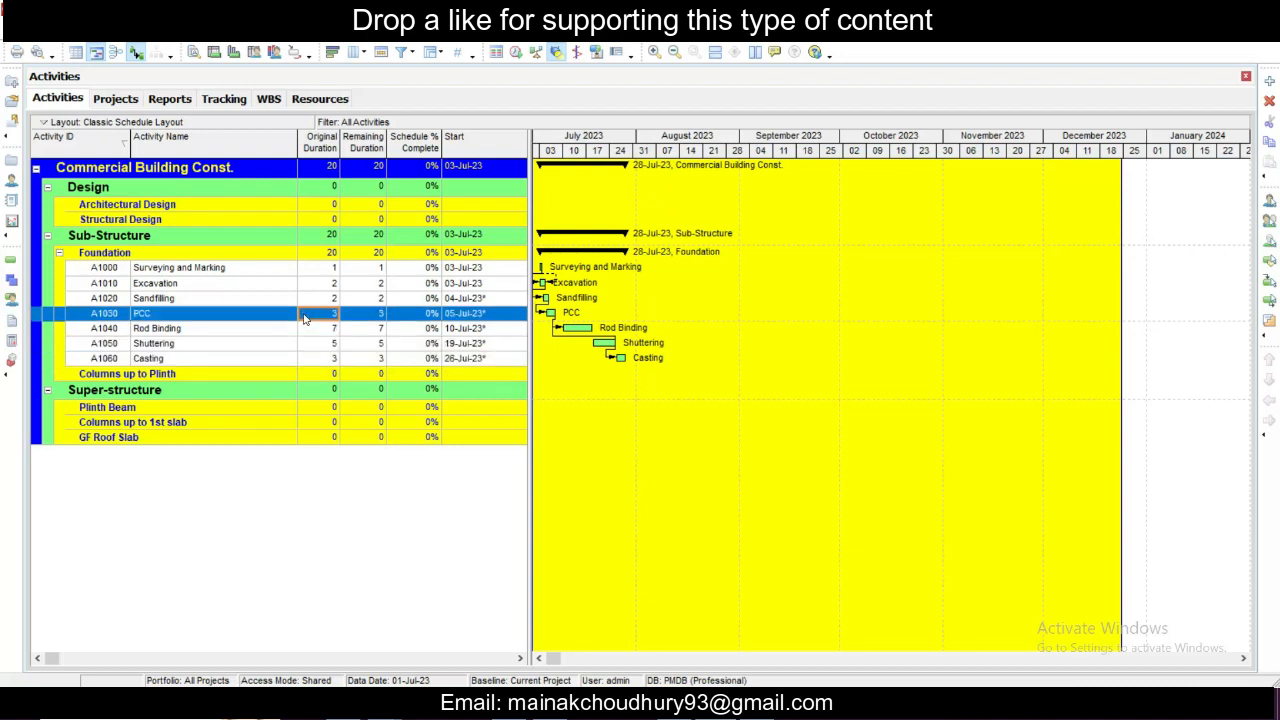
click(238, 287)
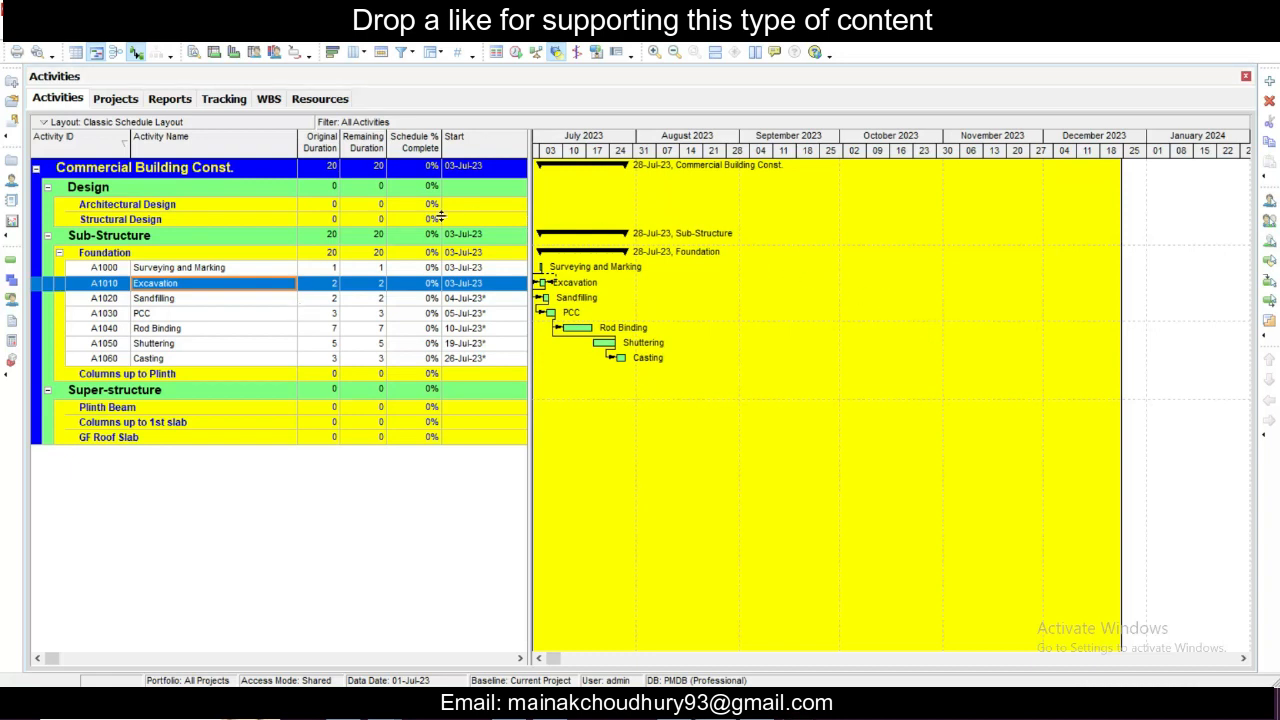
click(233, 269)
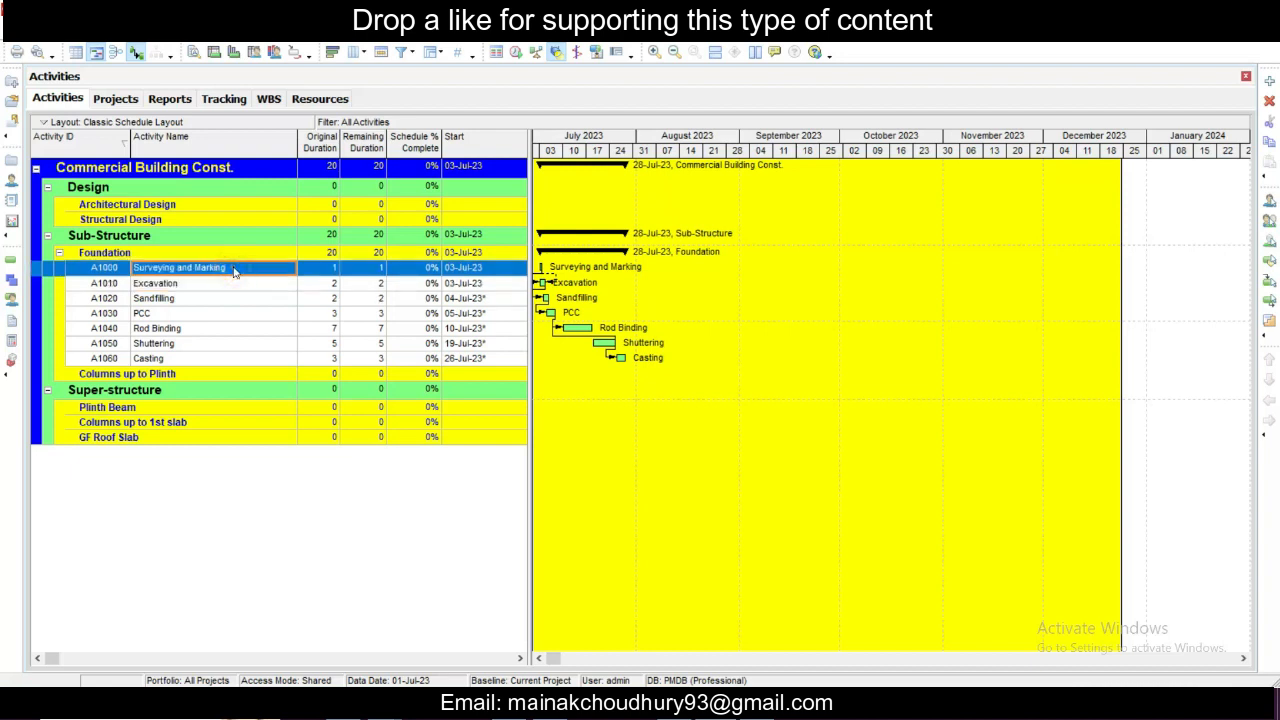
click(223, 285)
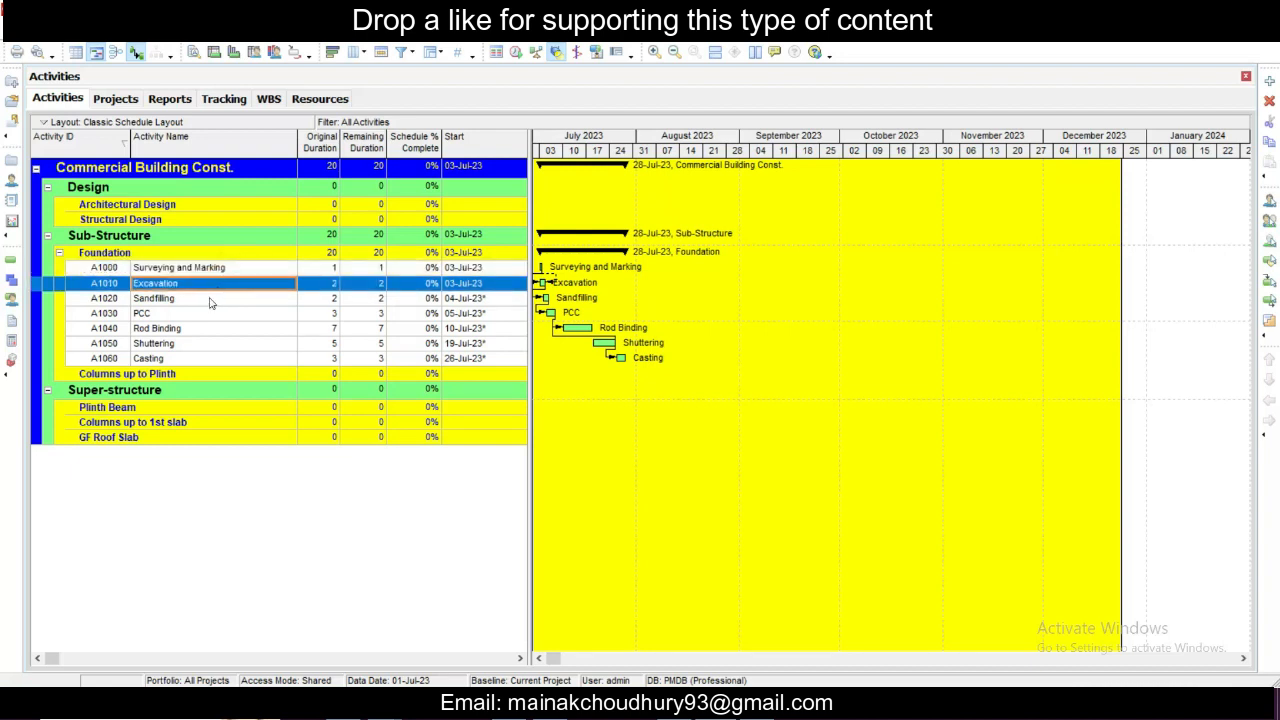
click(210, 299)
click(203, 314)
click(207, 299)
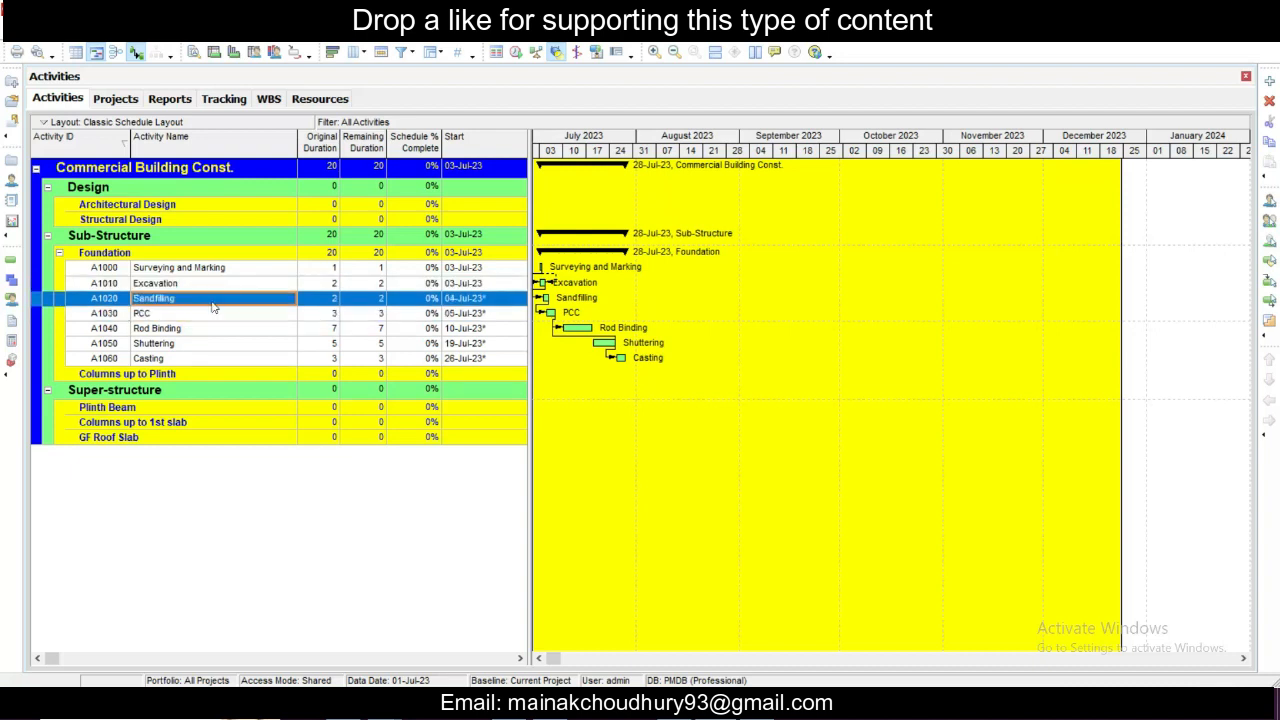
click(211, 314)
click(211, 331)
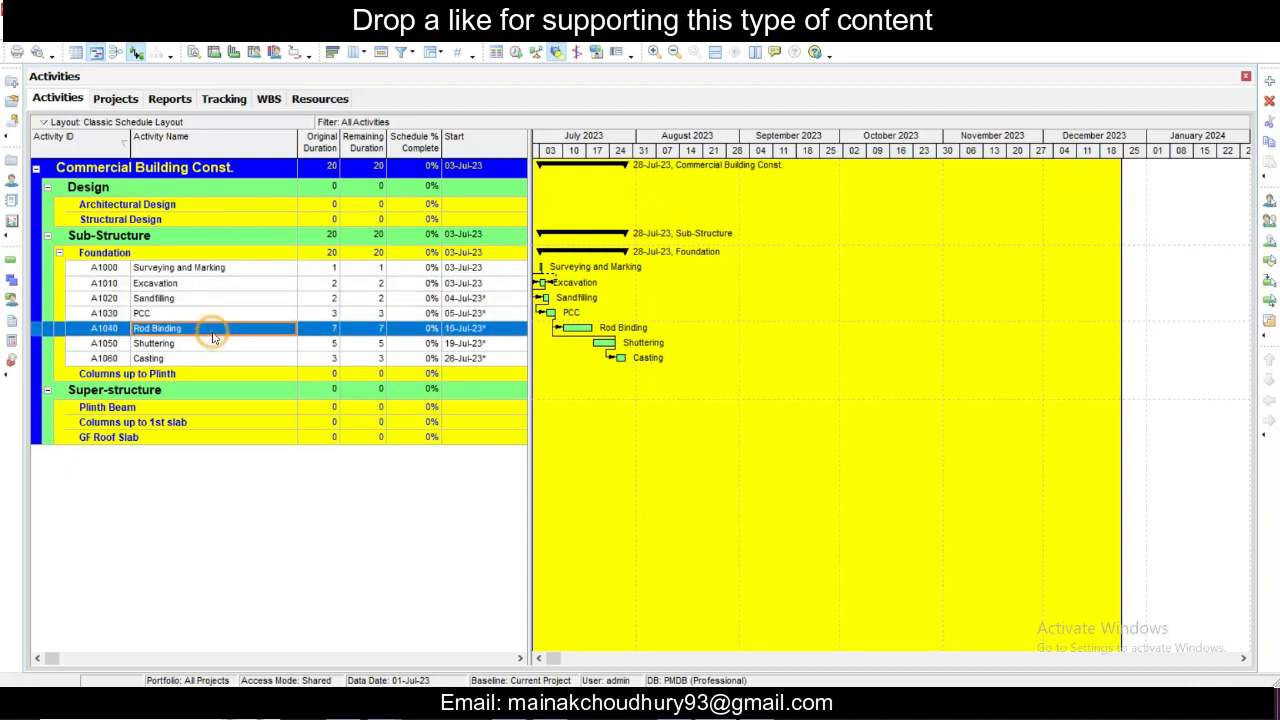
click(279, 360)
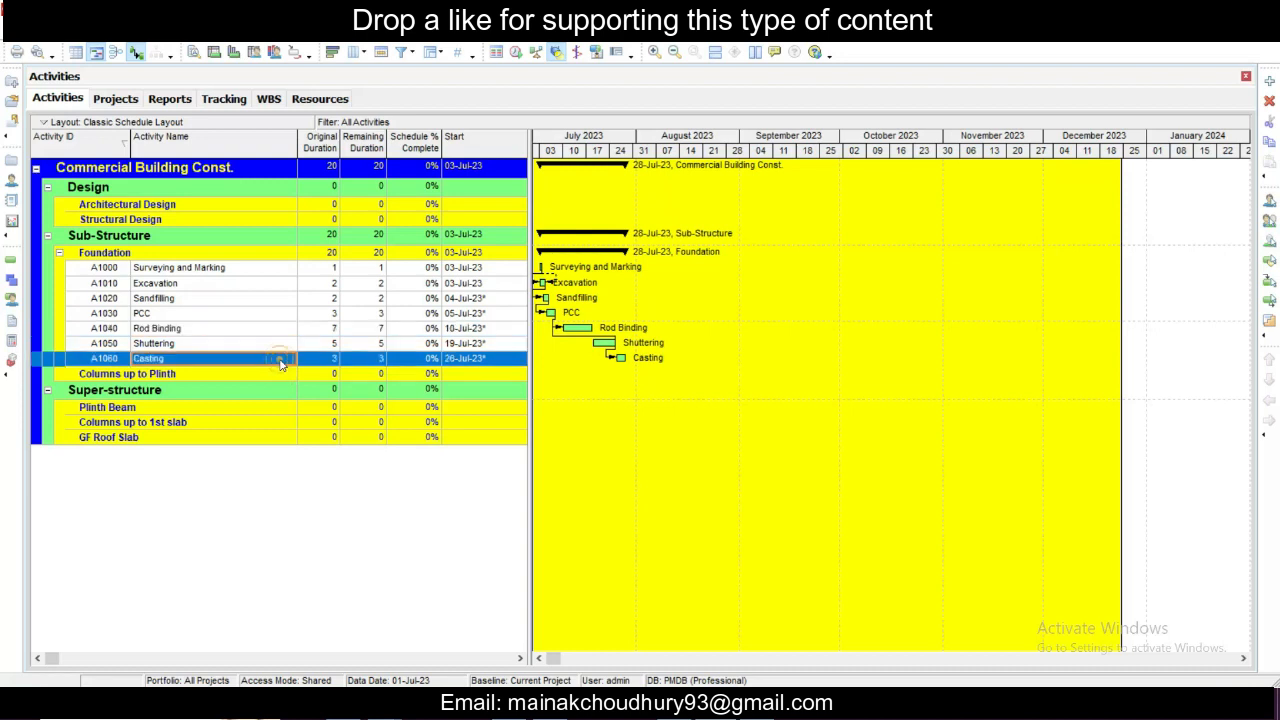
click(285, 345)
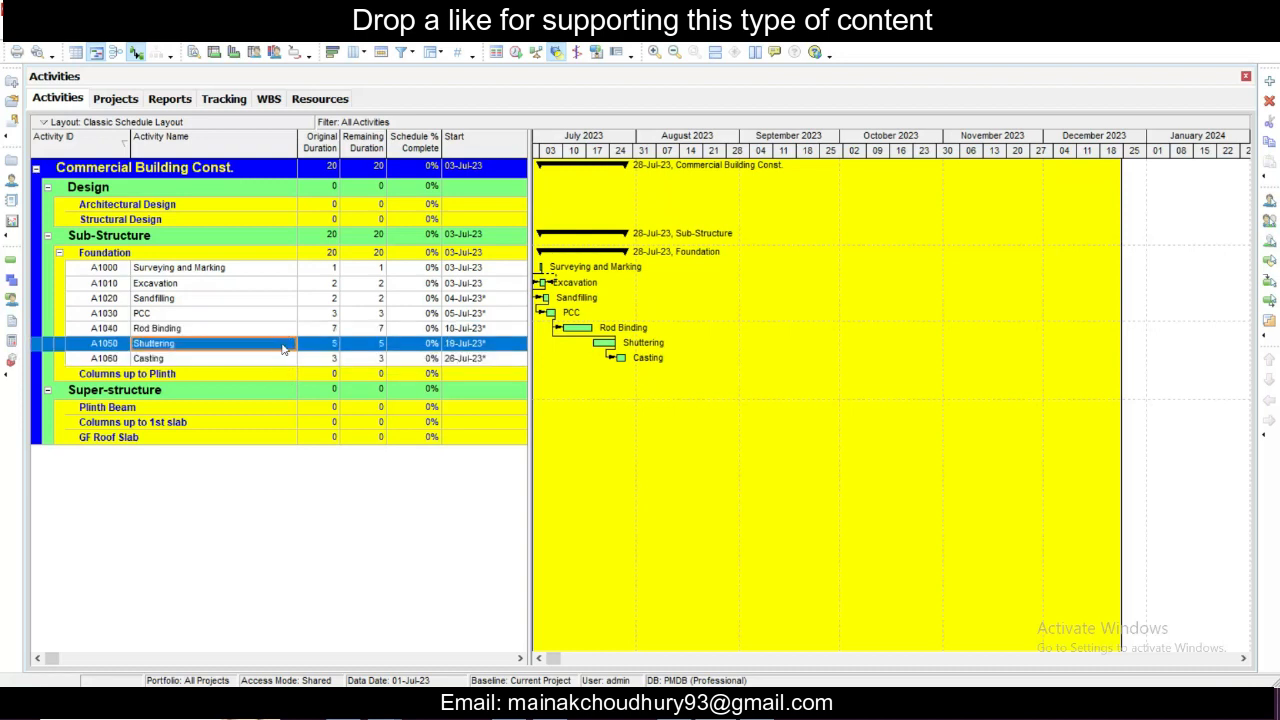
click(283, 299)
click(283, 286)
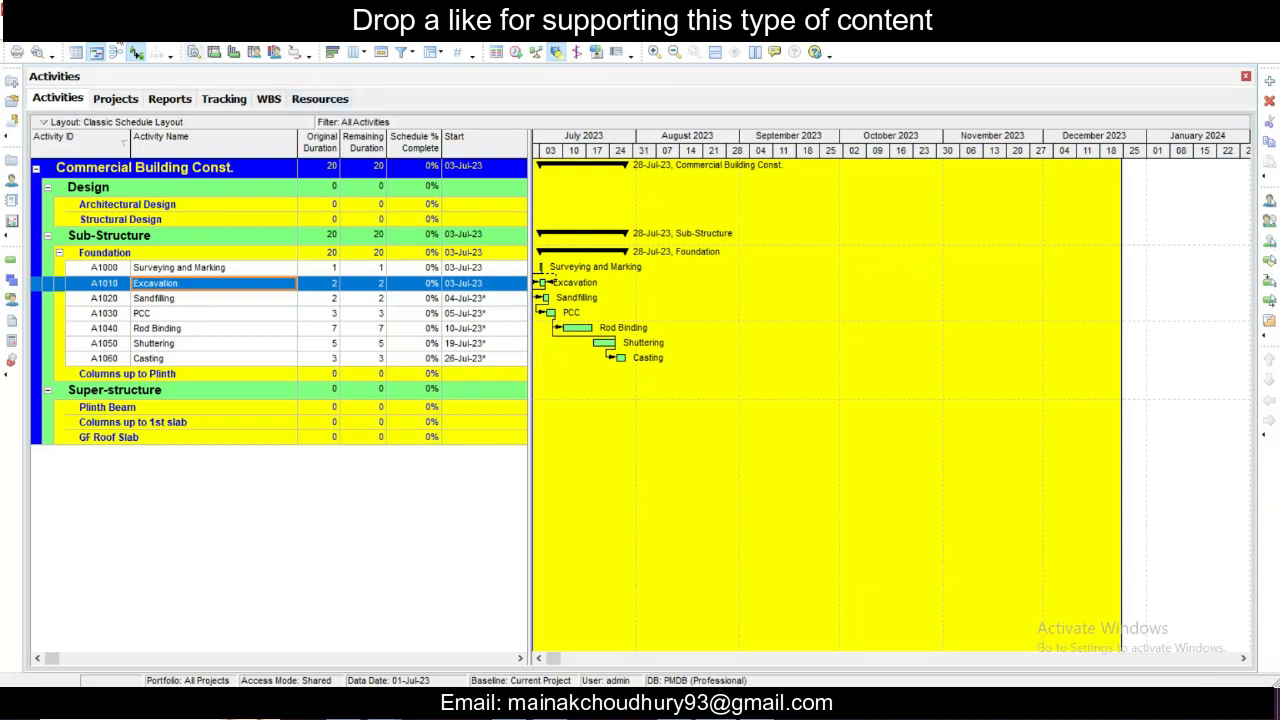
- Open the enterprise resources list and check its display options
click(108, 34)
mouse_move(154, 34)
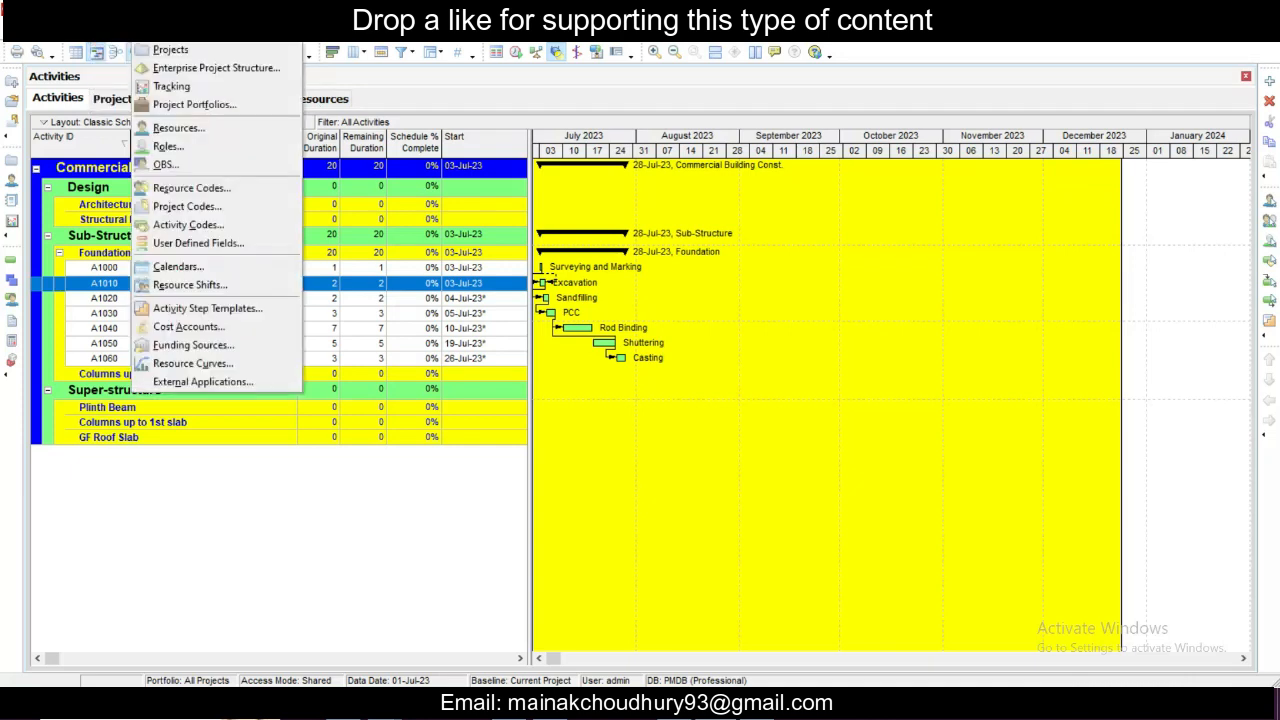
click(180, 128)
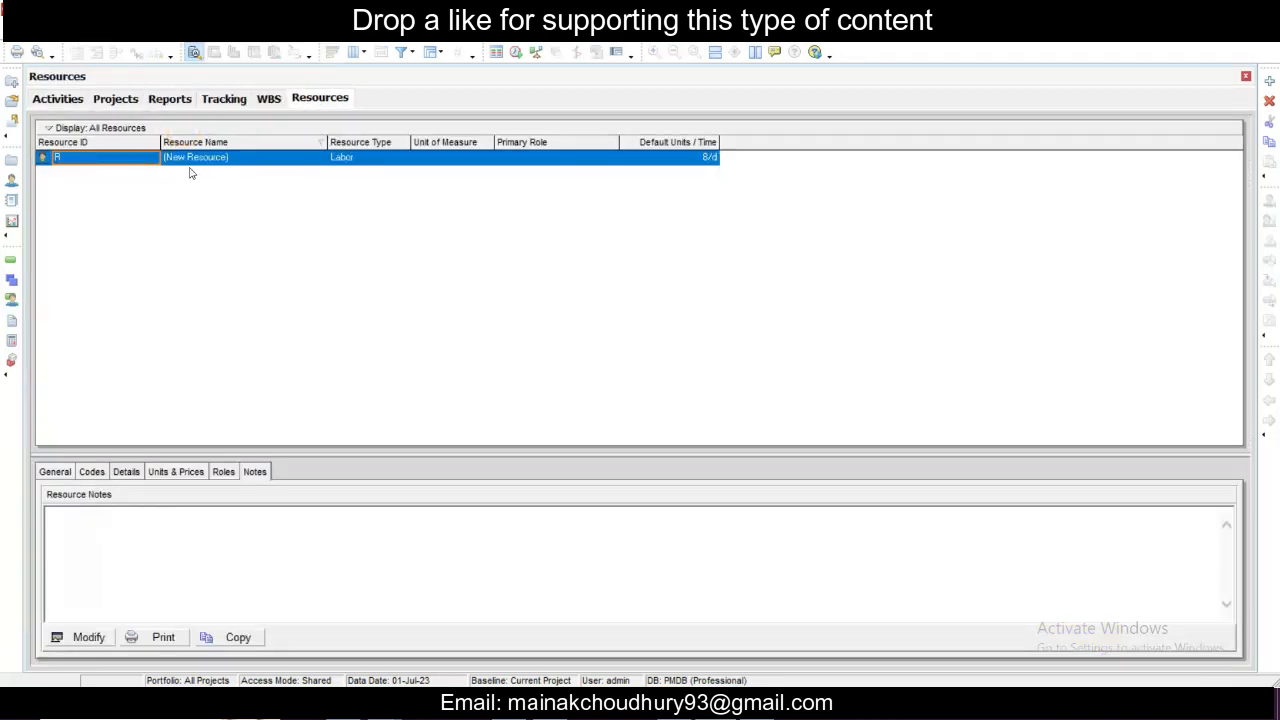
click(100, 128)
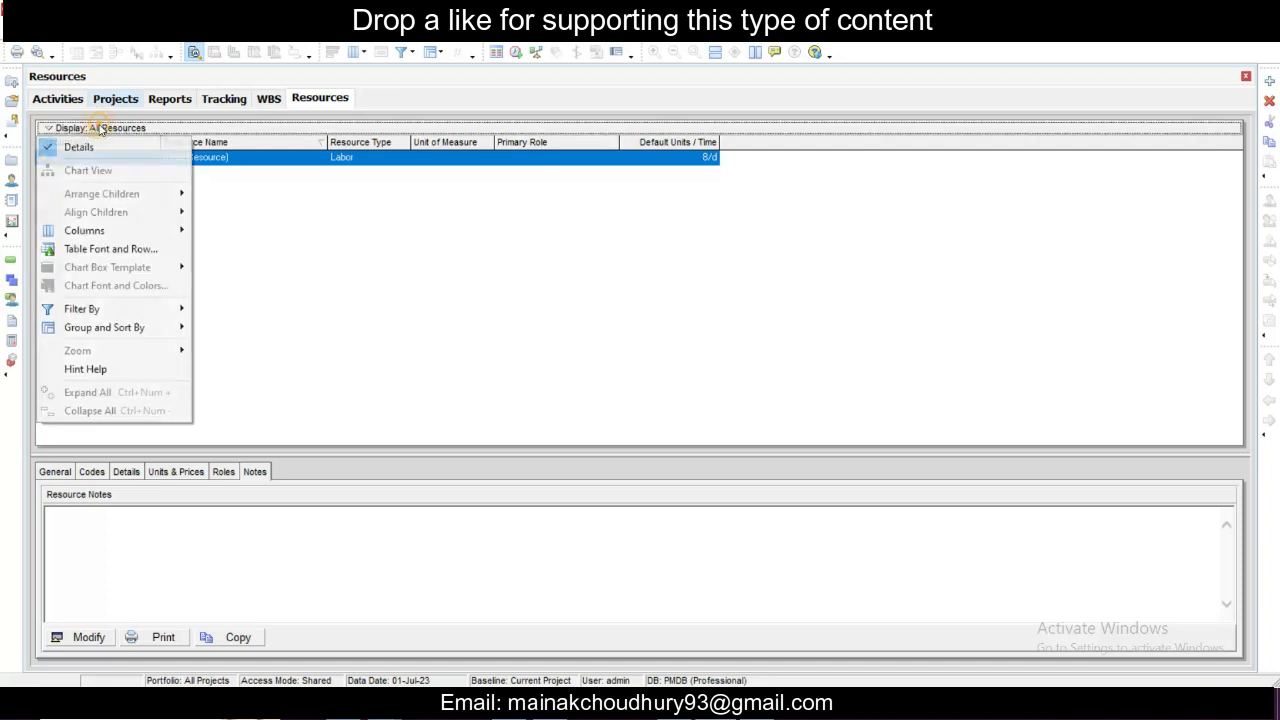
click(320, 247)
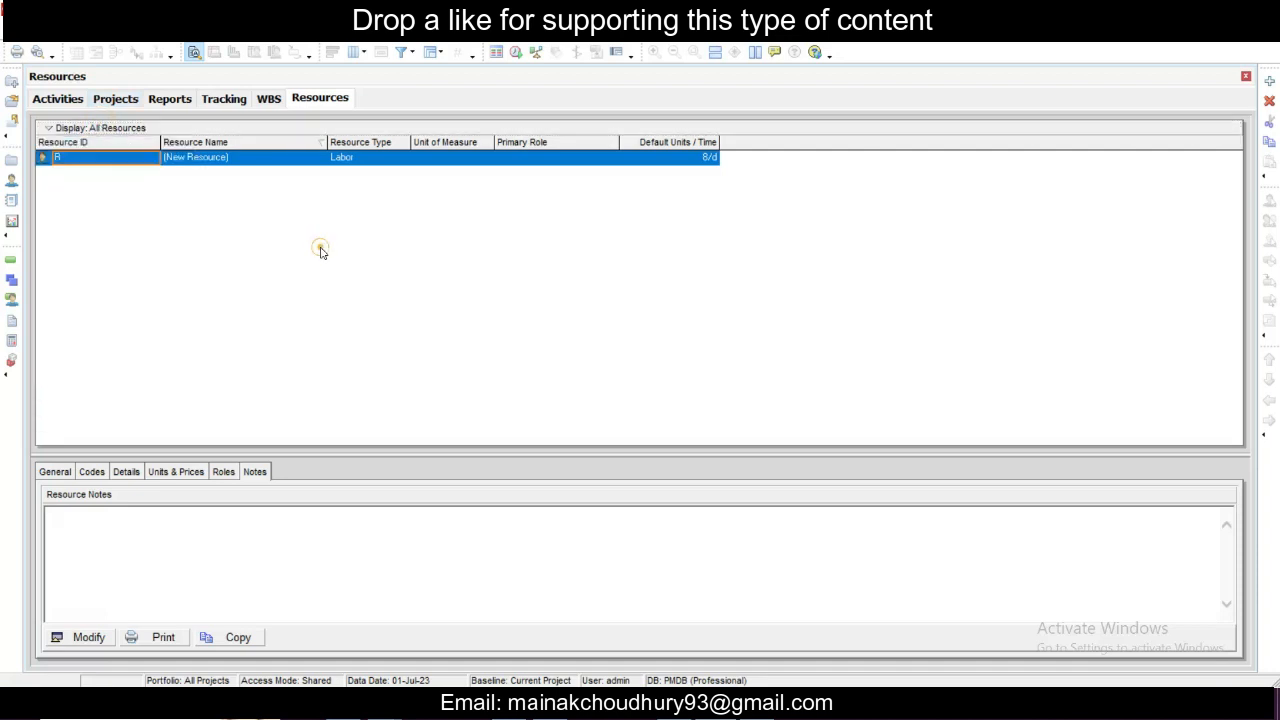
- Rename the existing placeholder resource with ID R as Mason
click(147, 158)
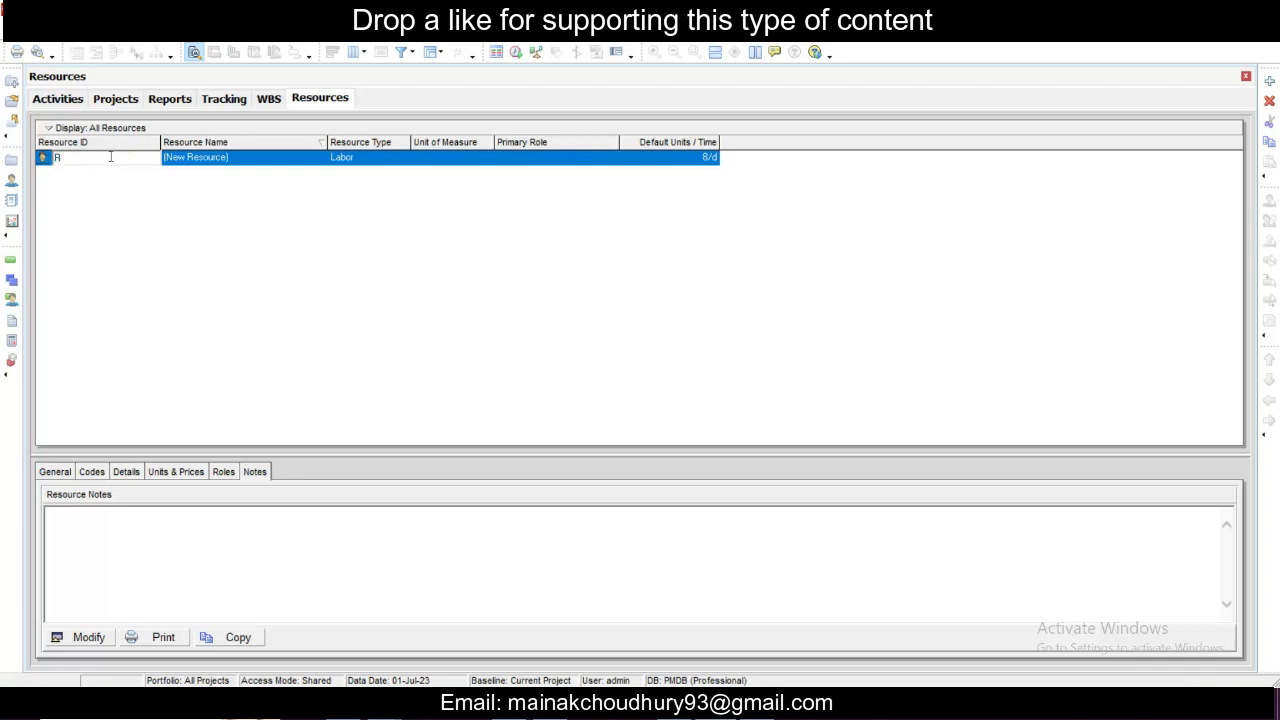
drag(73, 160, 50, 167)
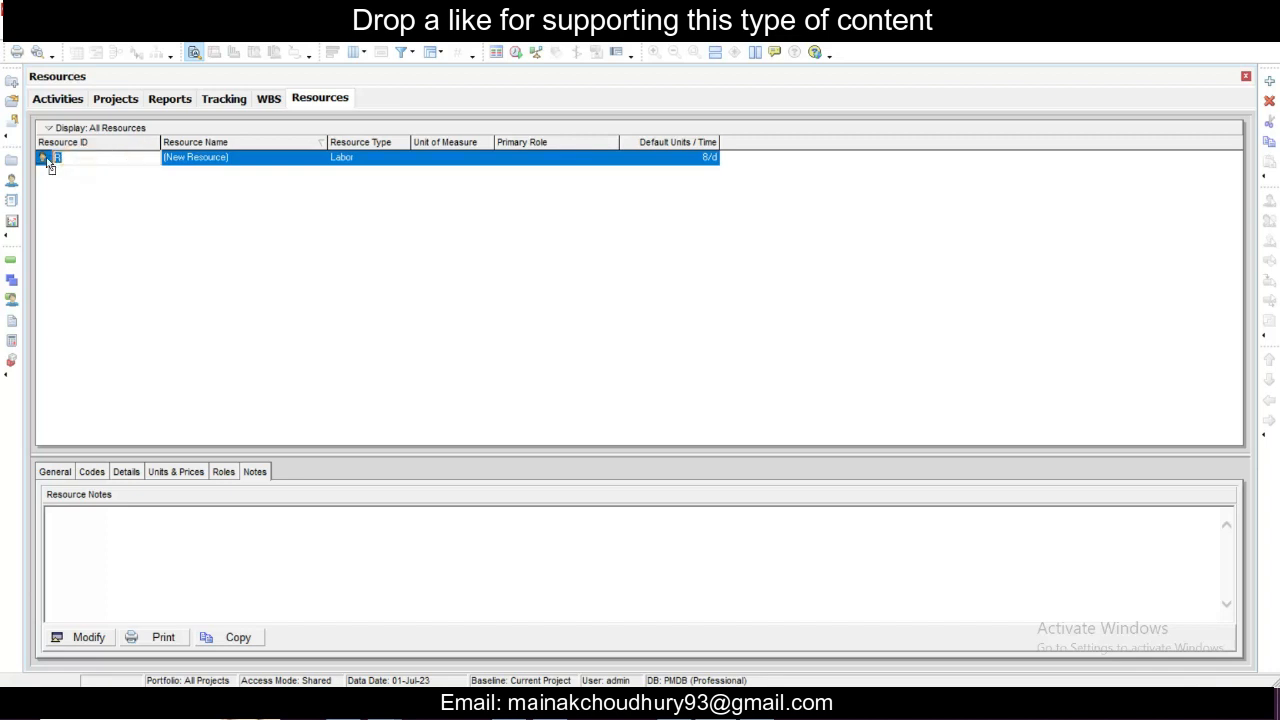
click(105, 172)
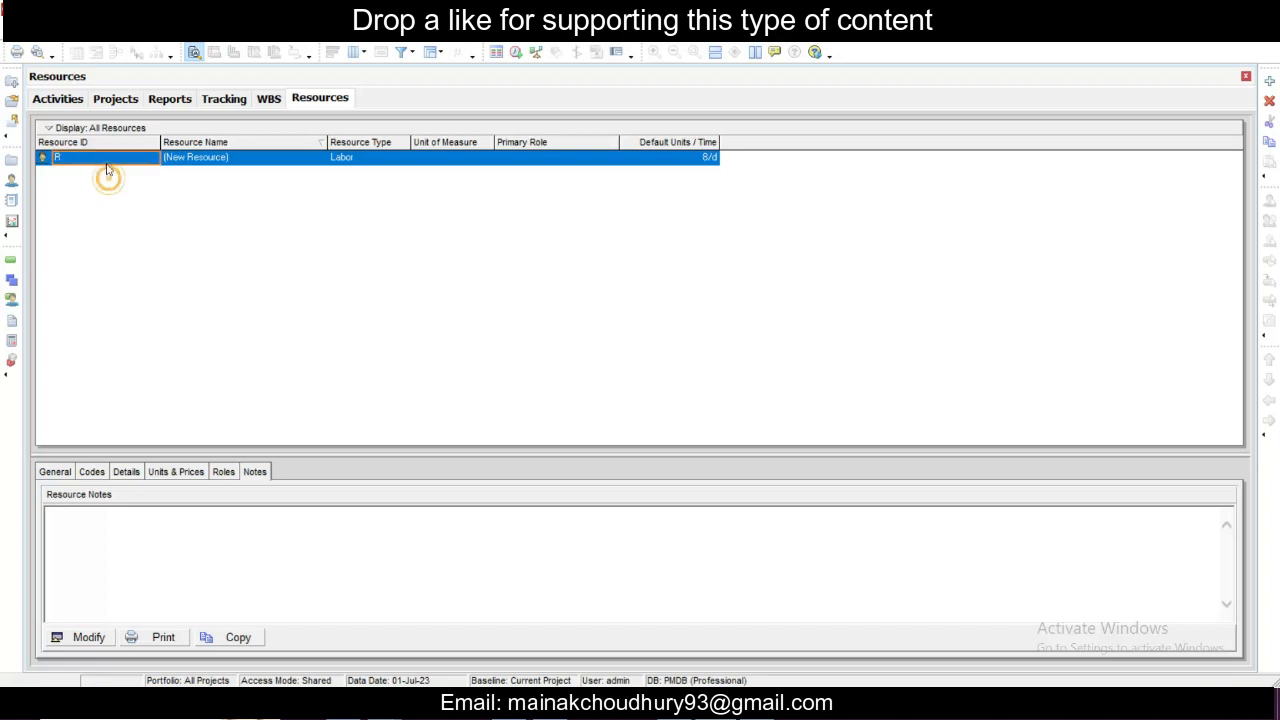
click(218, 158)
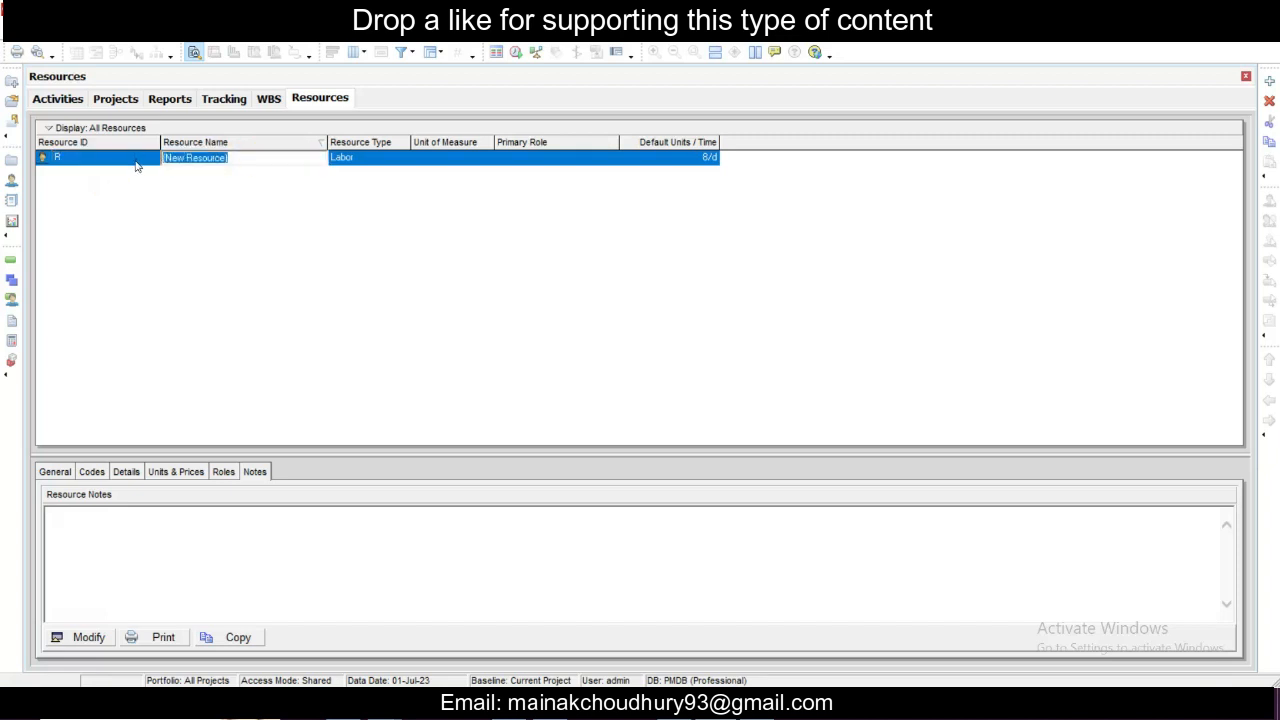
text(SSkilled)
key(BackSpace)
key(BackSpace)
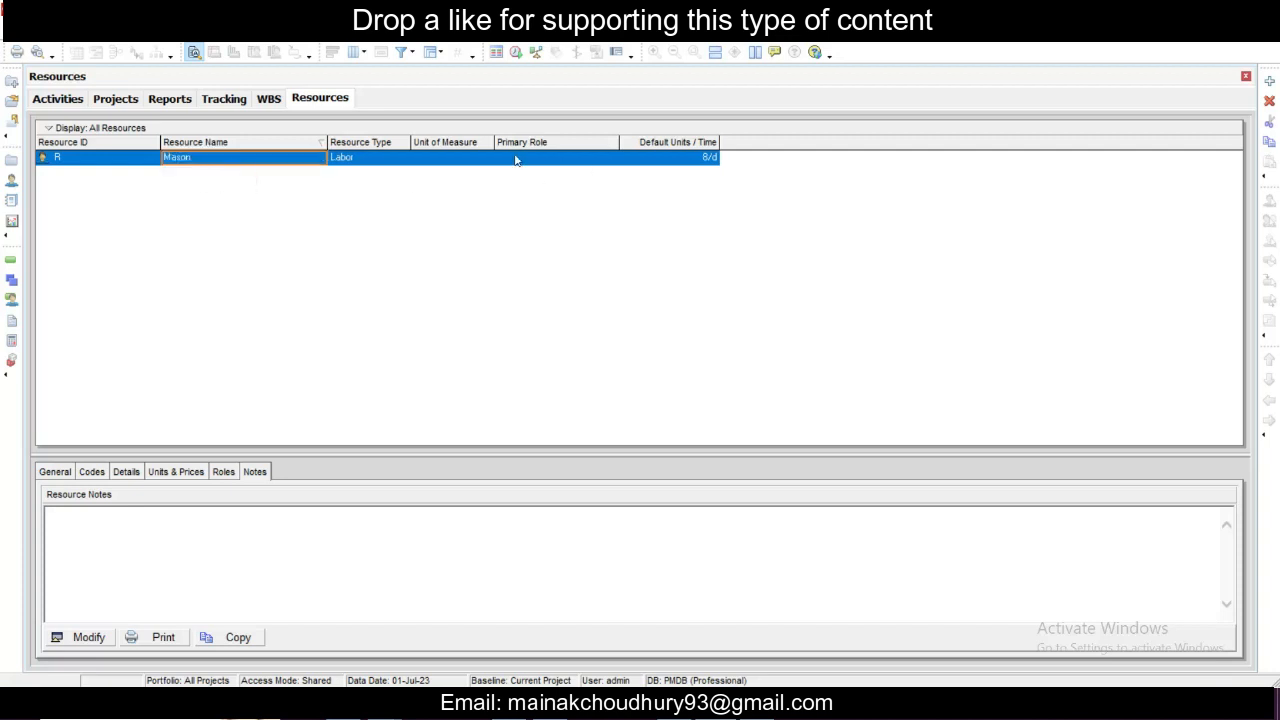
click(462, 158)
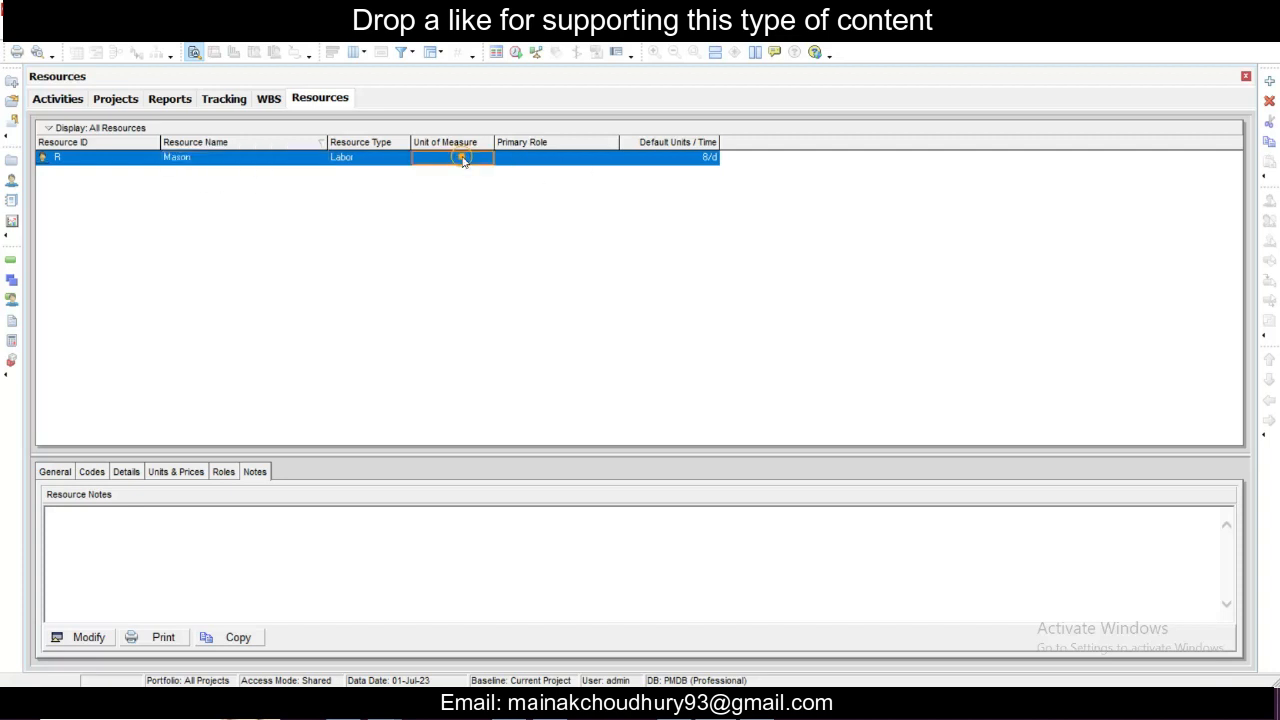
click(655, 158)
click(571, 163)
- Add a new resource and name it Helper
right_click(97, 200)
click(140, 334)
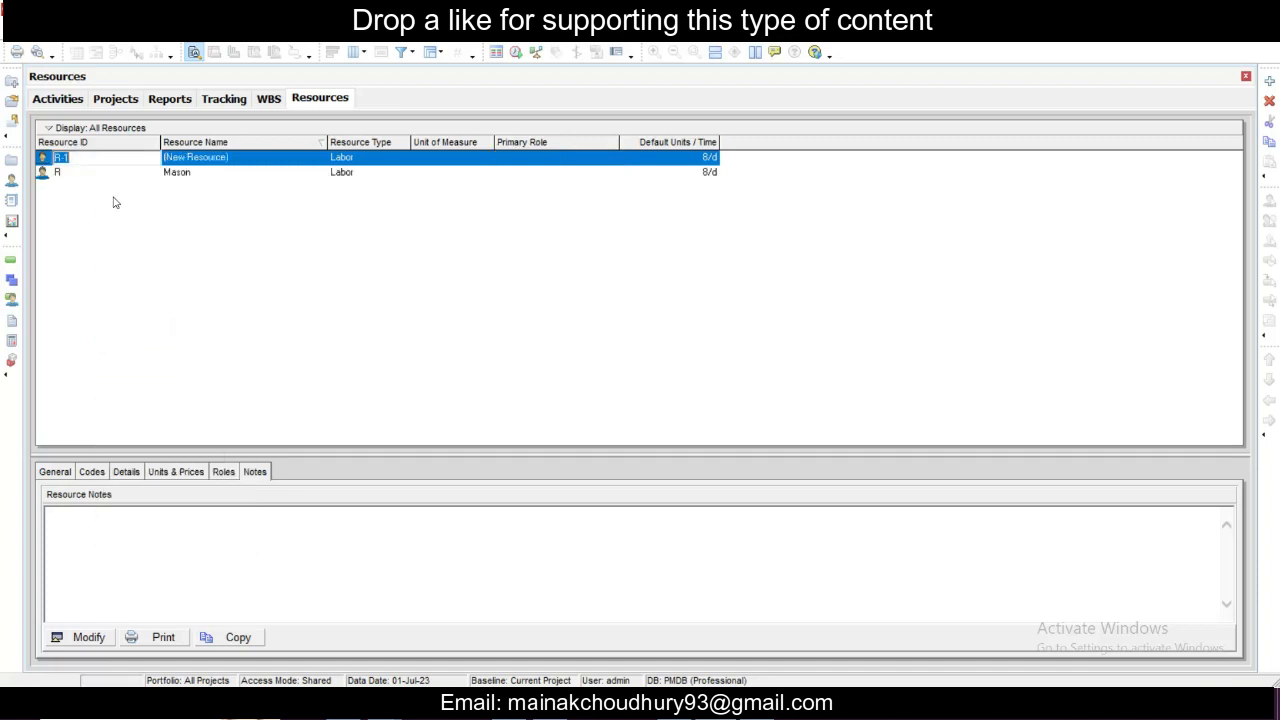
click(240, 157)
text(Helper)
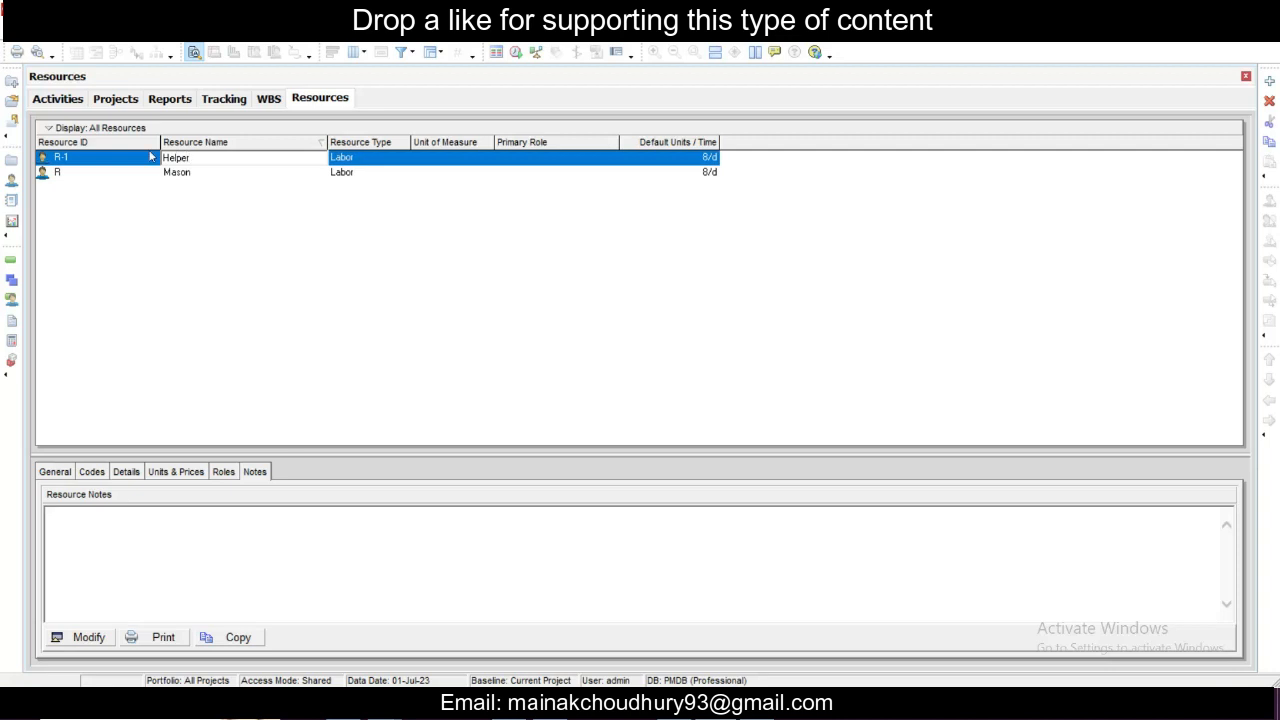
click(187, 202)
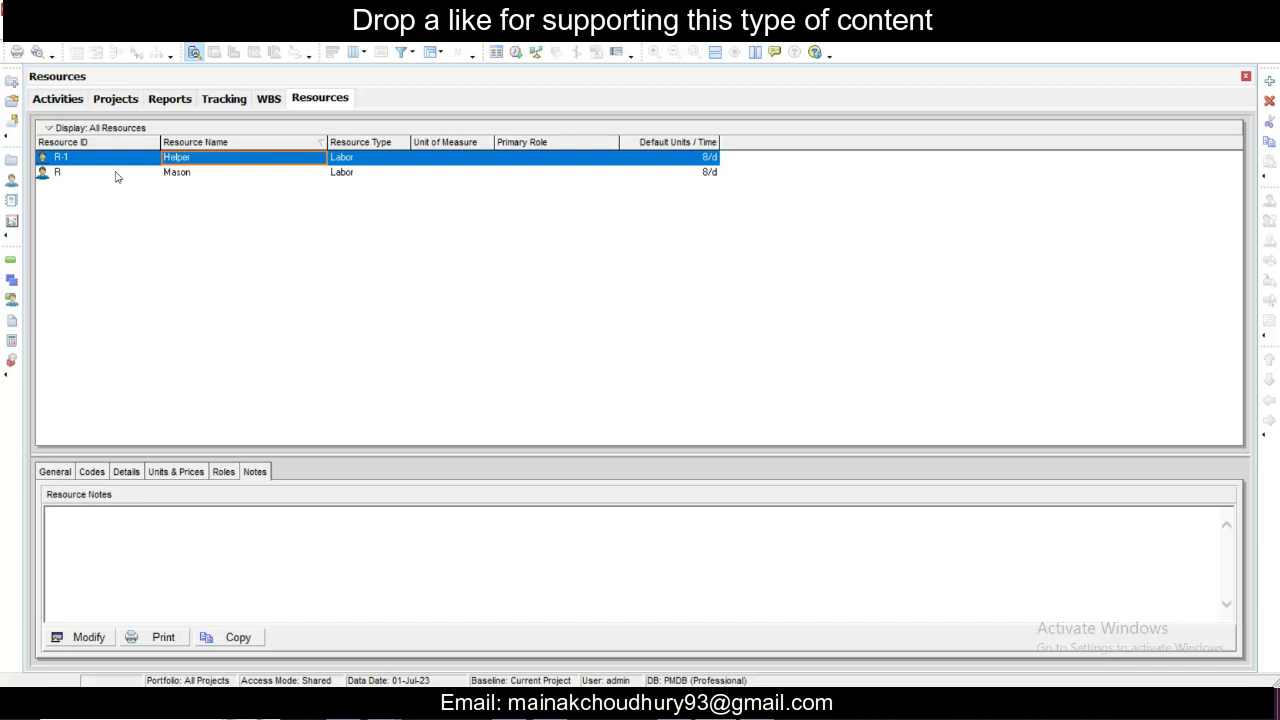
- Add a new resource and name it Total Station
right_click(115, 228)
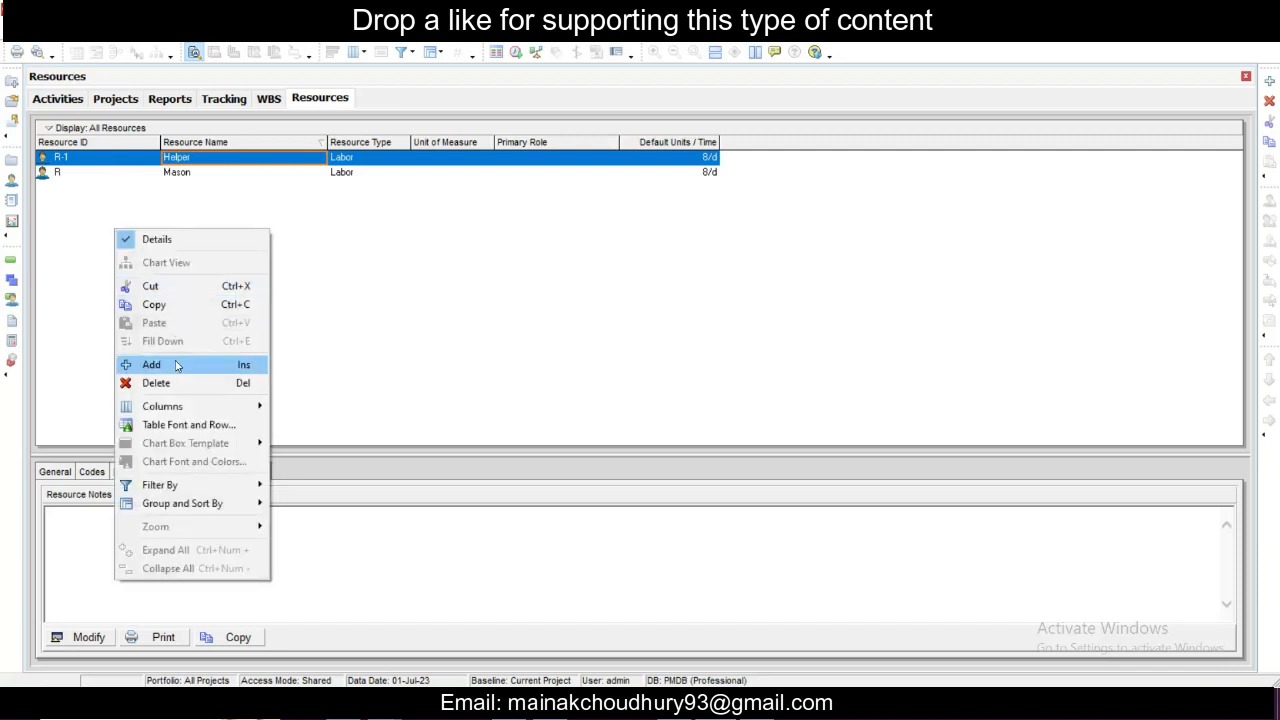
click(177, 284)
click(205, 161)
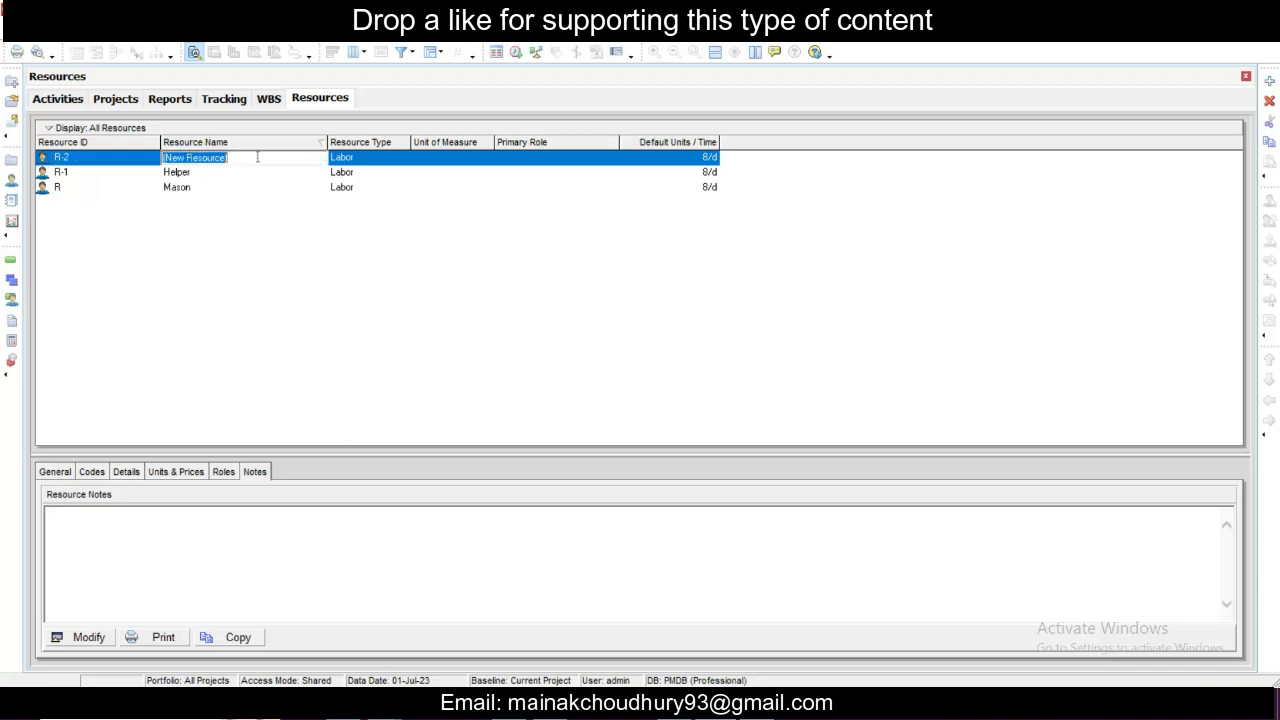
text(Total Station)
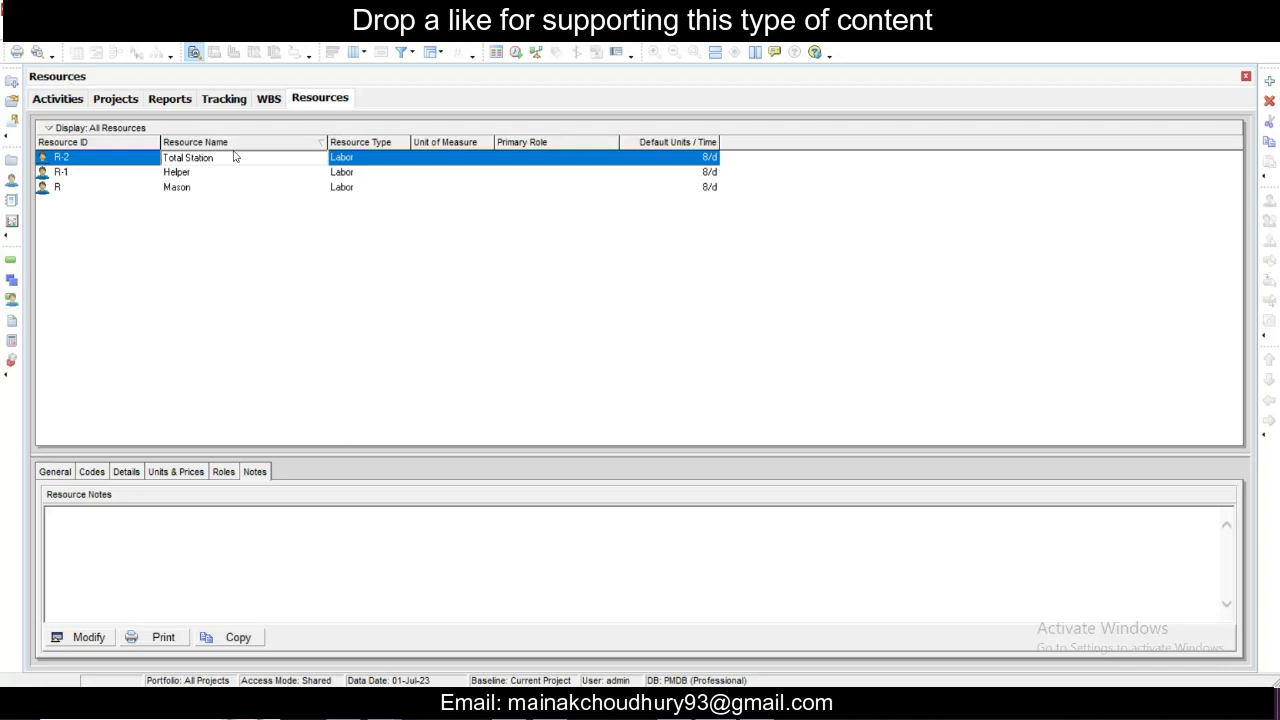
- Set the Helper resource's type to Nonlabor
click(344, 160)
click(347, 160)
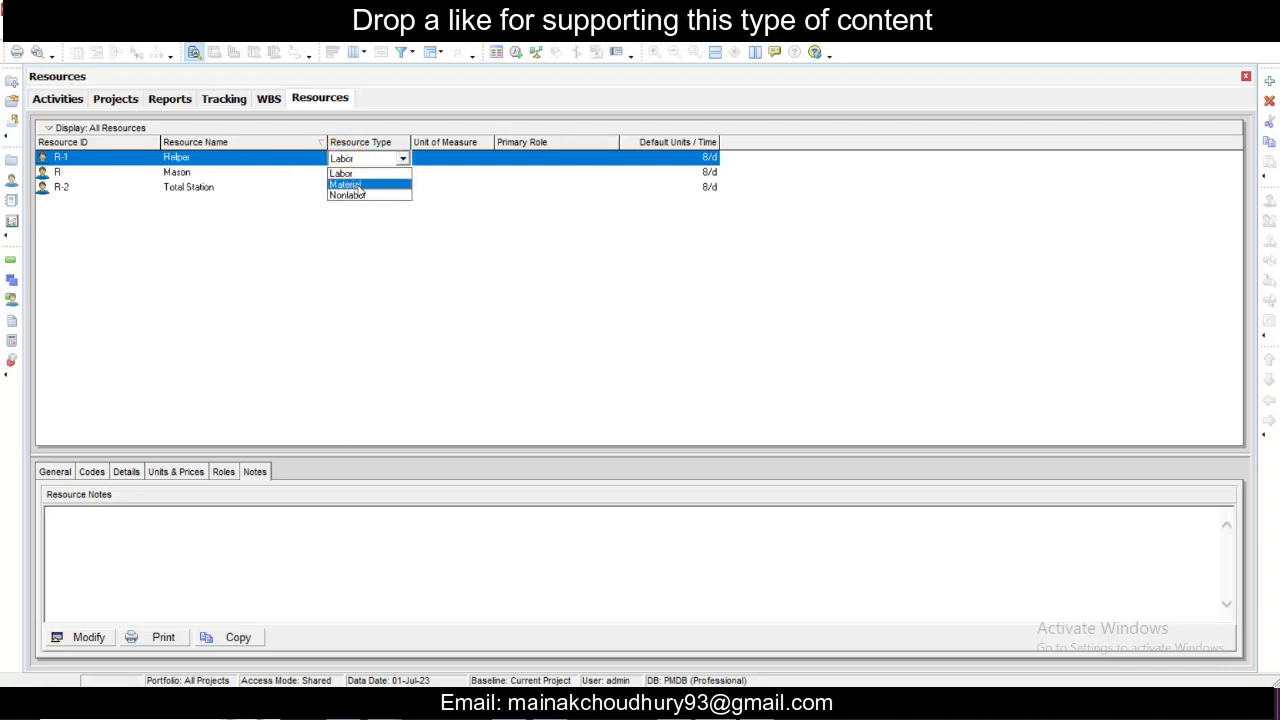
click(364, 197)
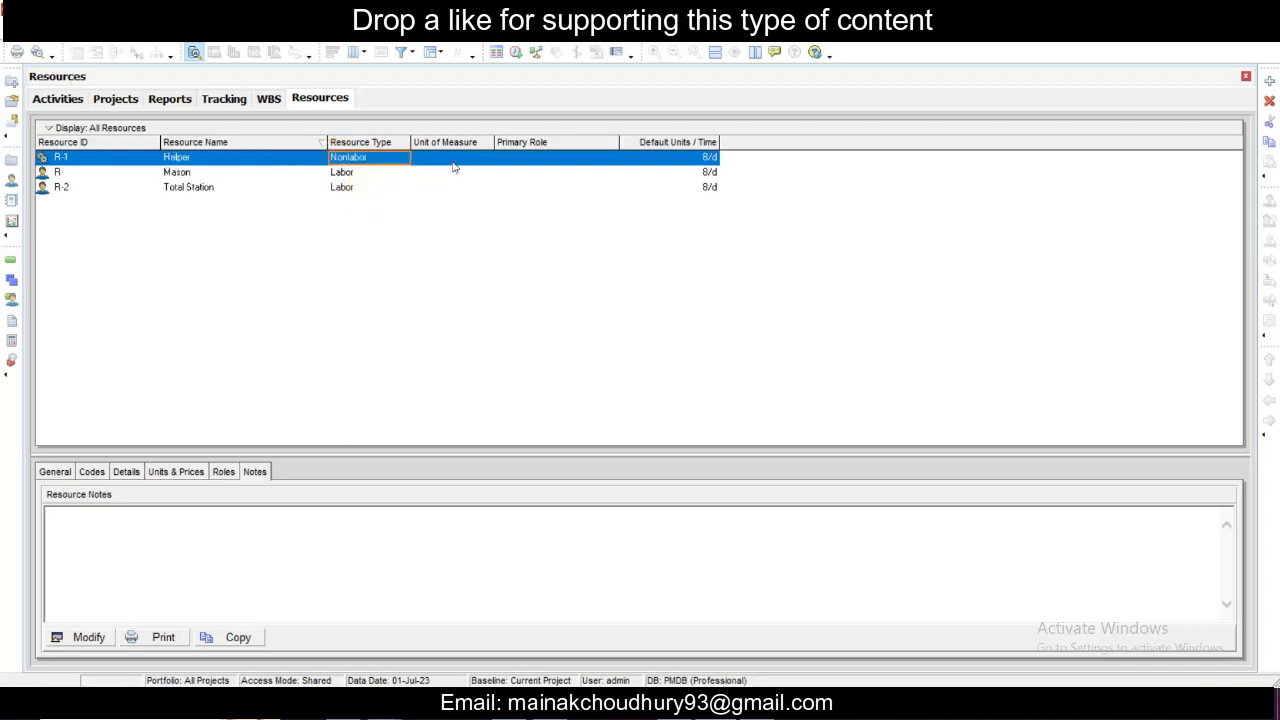
- Add a new resource with its default ID and name it Excavator
right_click(122, 249)
click(170, 383)
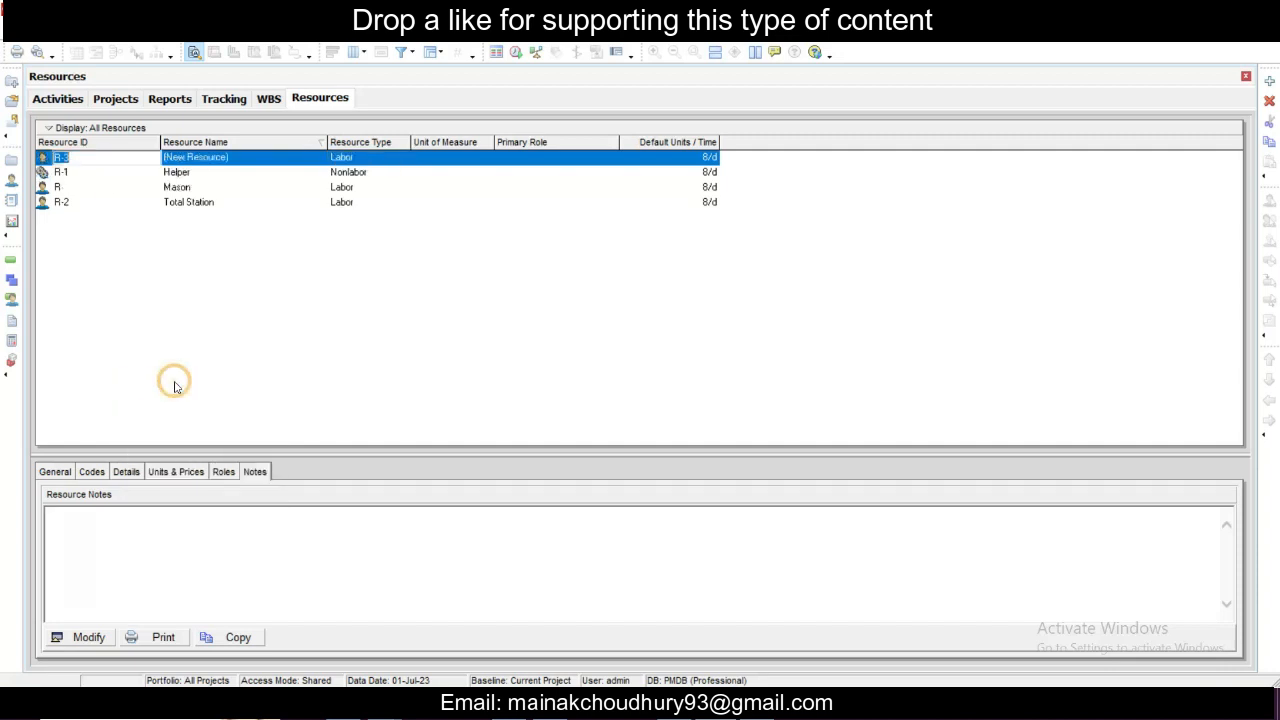
click(89, 156)
double_click(89, 156)
text(Excavator)
key(Return)
click(255, 163)
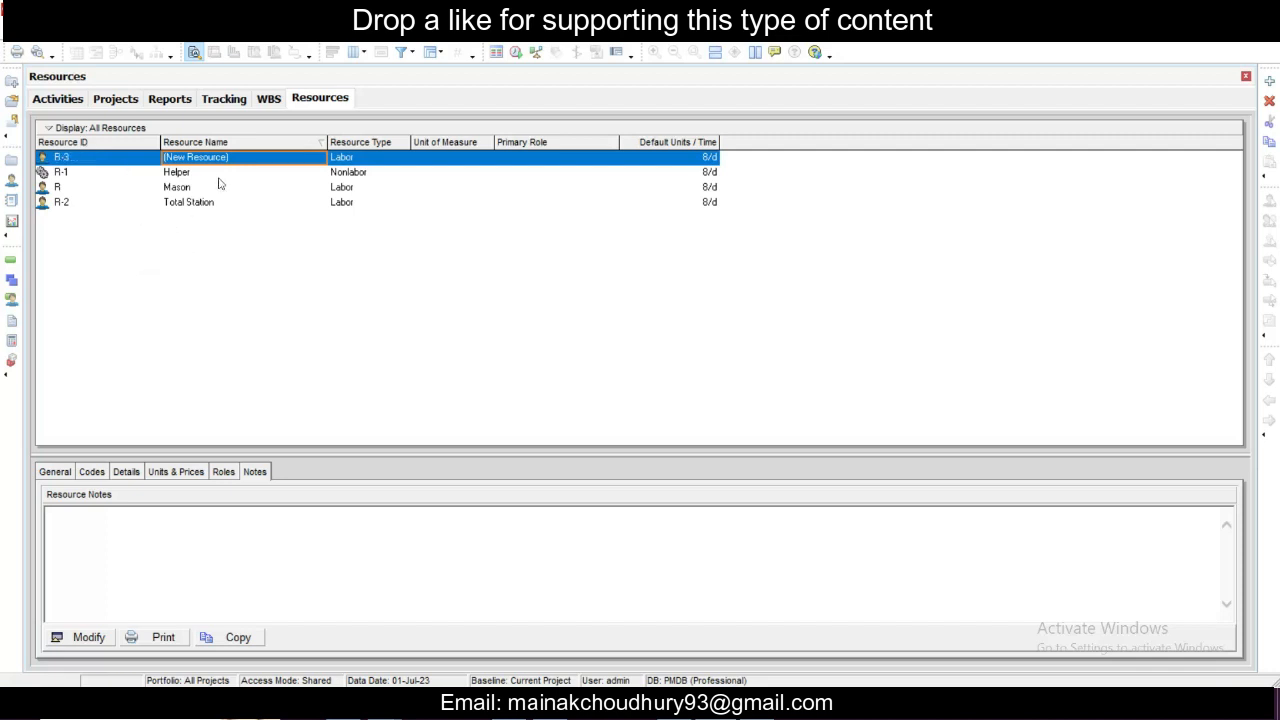
click(244, 160)
text(Excavator)
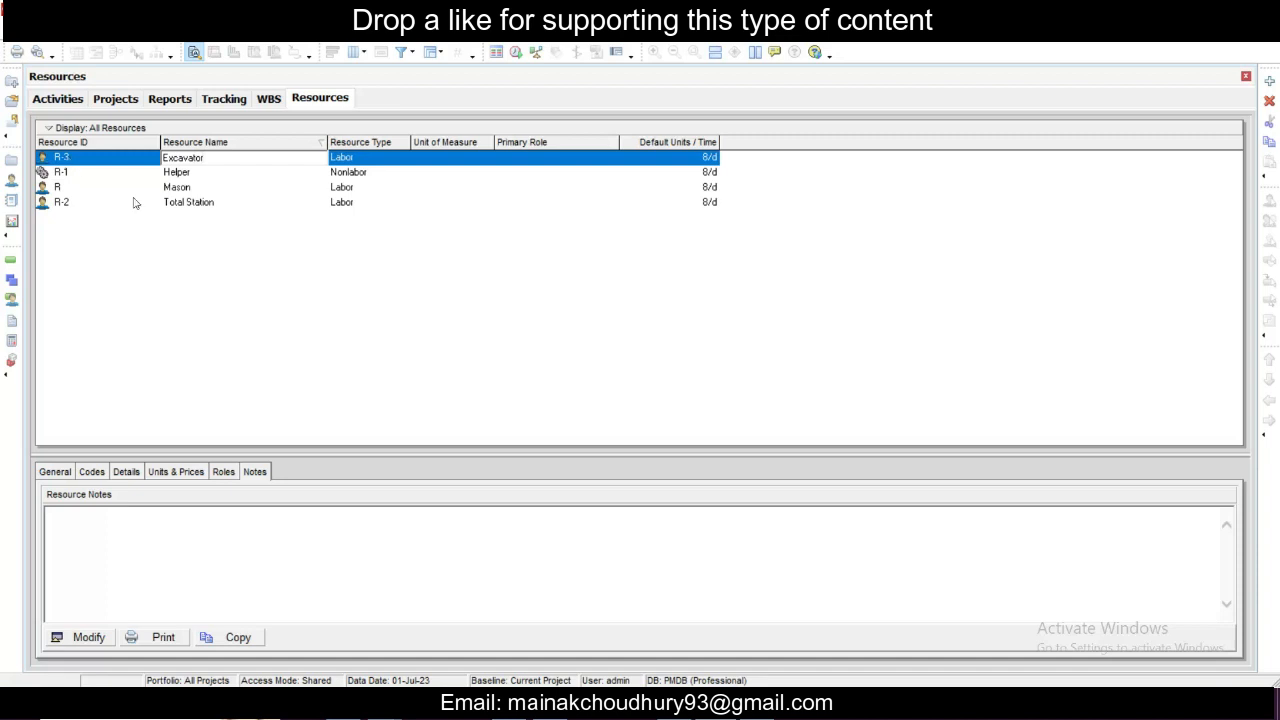
click(299, 305)
- Set the Mason resource's type to Nonlabor
click(386, 157)
click(403, 160)
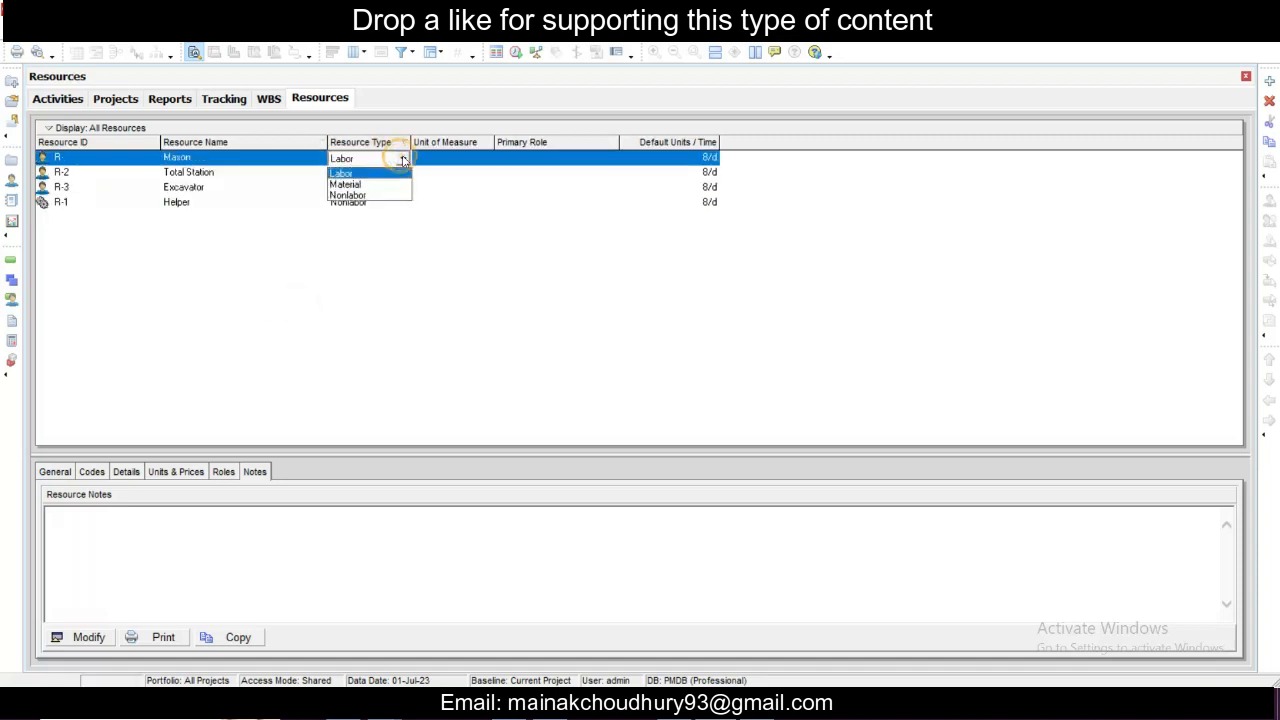
click(390, 195)
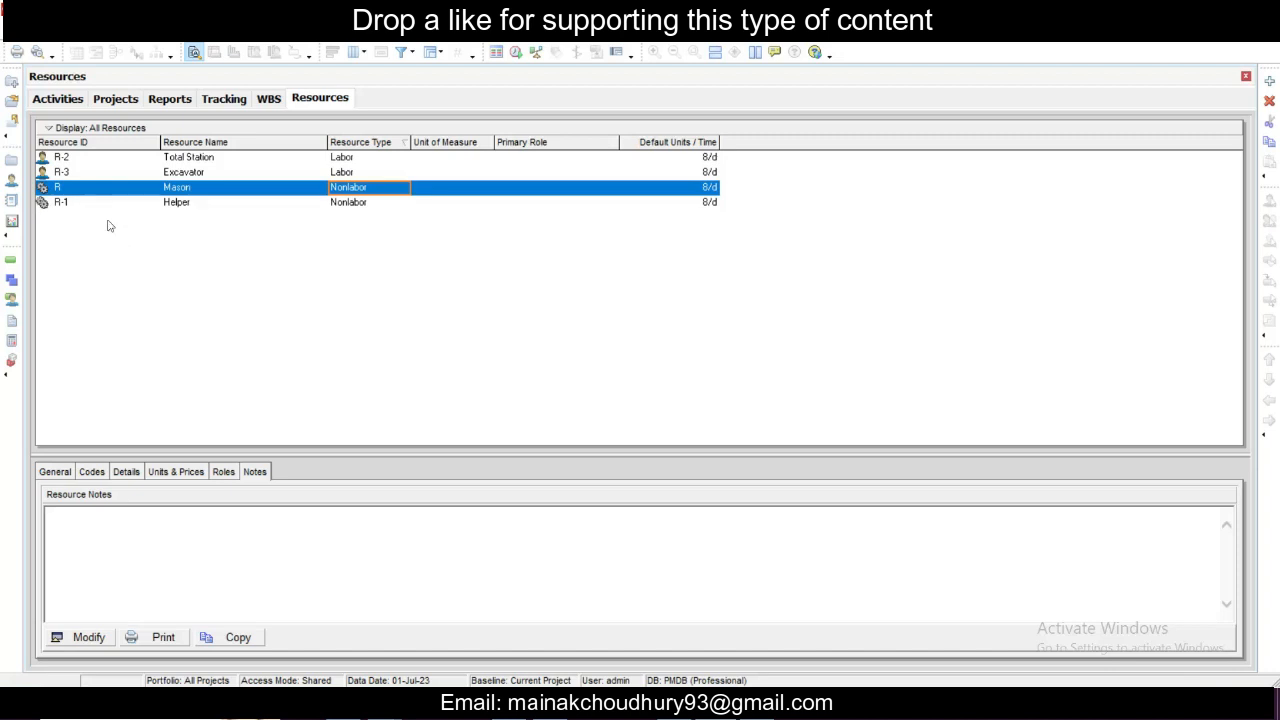
- Add a new resource with its default ID and name it CAgg
right_click(141, 313)
click(180, 451)
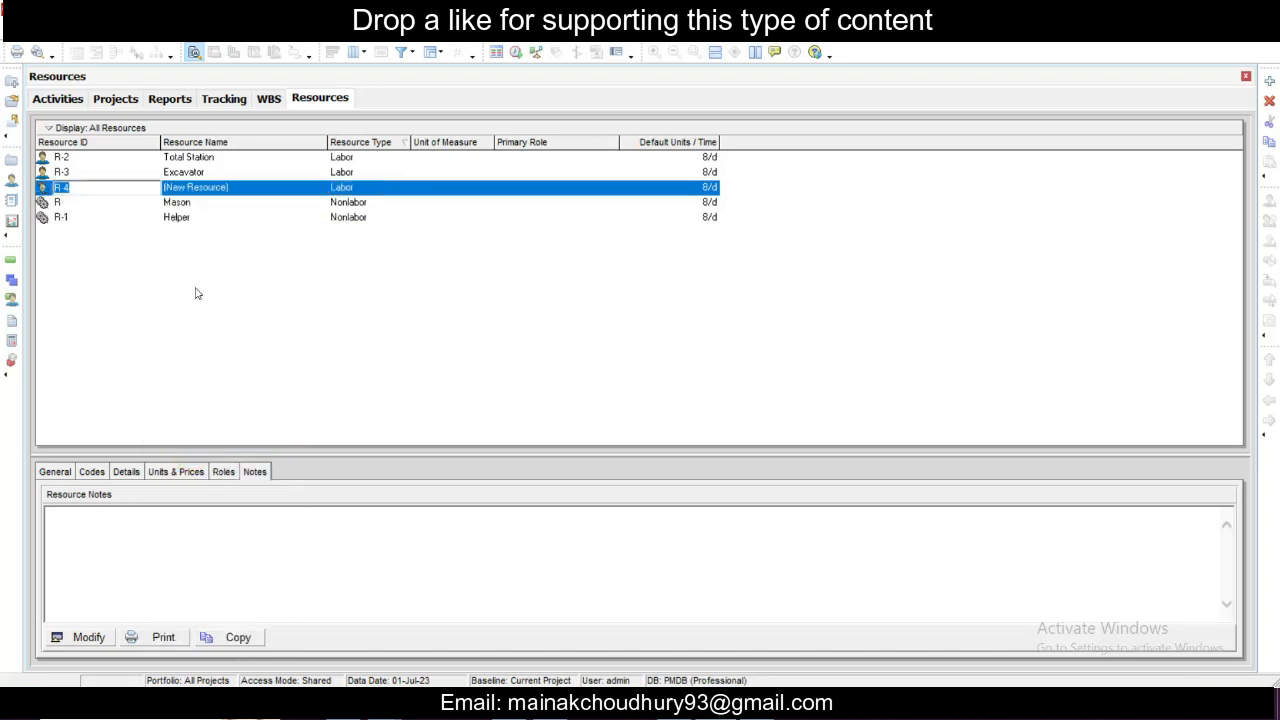
text(Coarse A)
key(Escape)
click(219, 191)
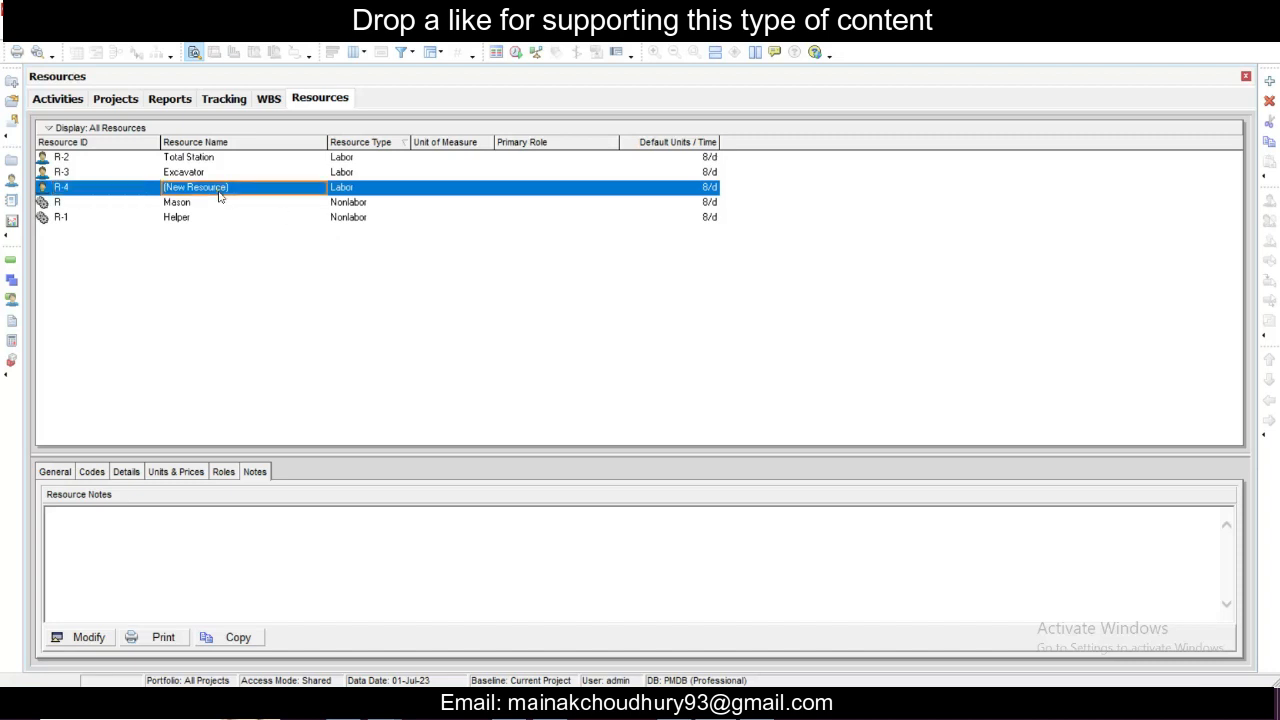
text(CA)
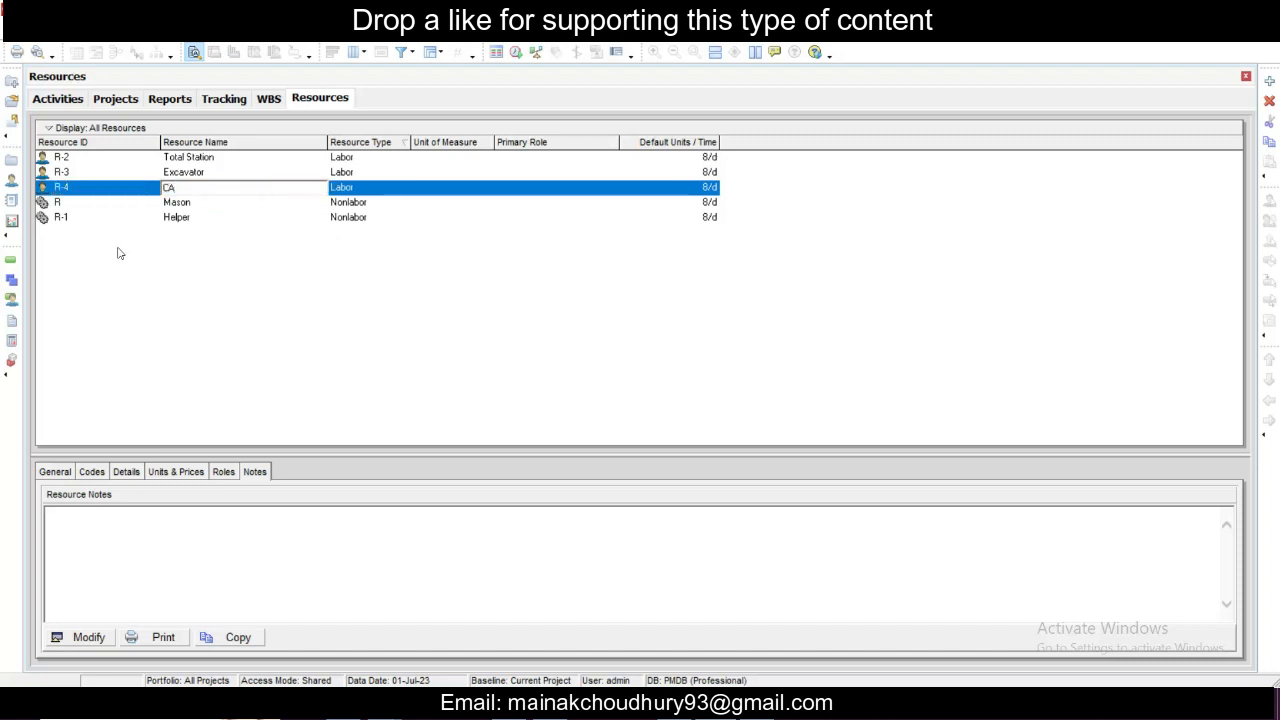
text(gg)
- Set the CAgg resource's type to Material and accept the resulting role, overtime and price adjustments
click(388, 190)
click(368, 189)
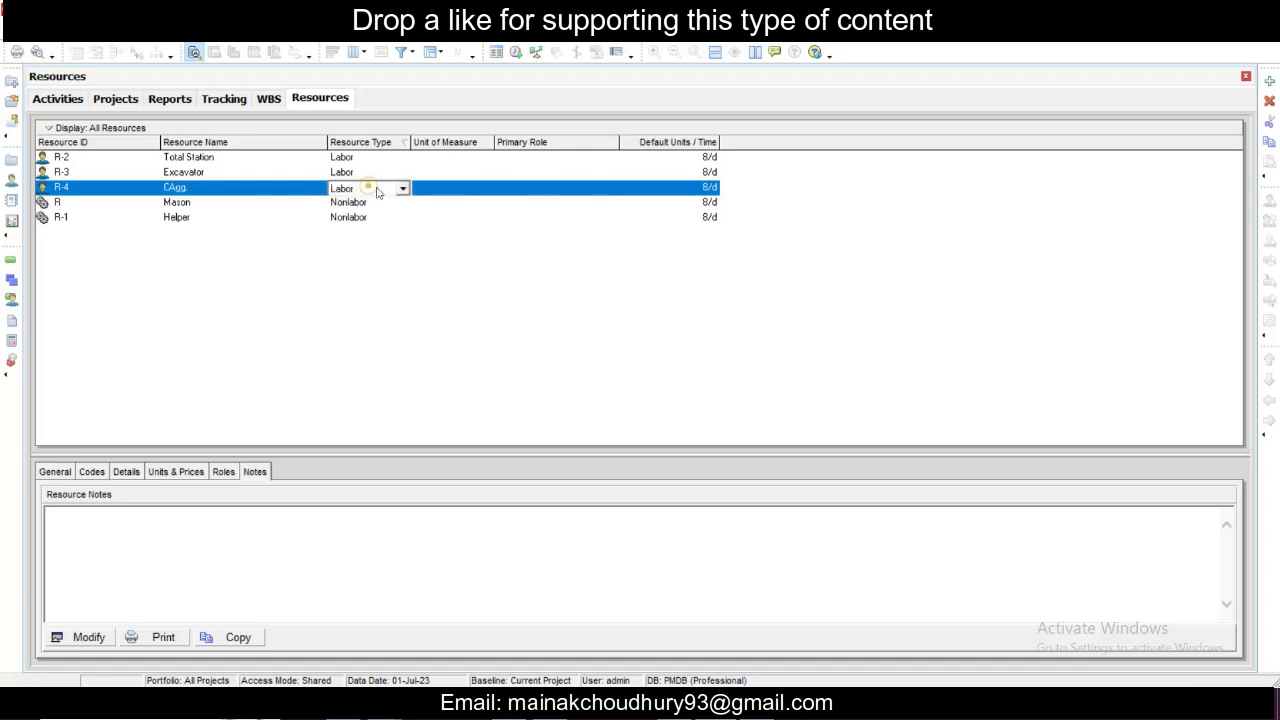
click(390, 188)
click(380, 215)
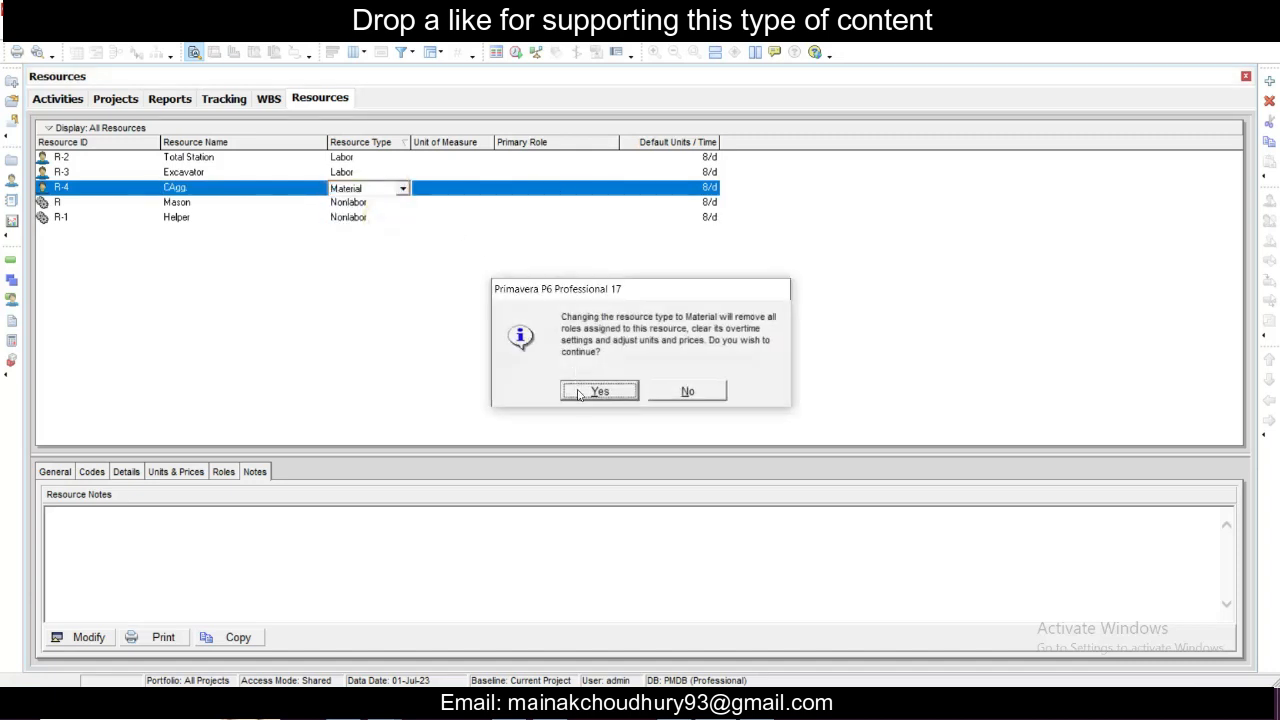
click(598, 391)
click(695, 190)
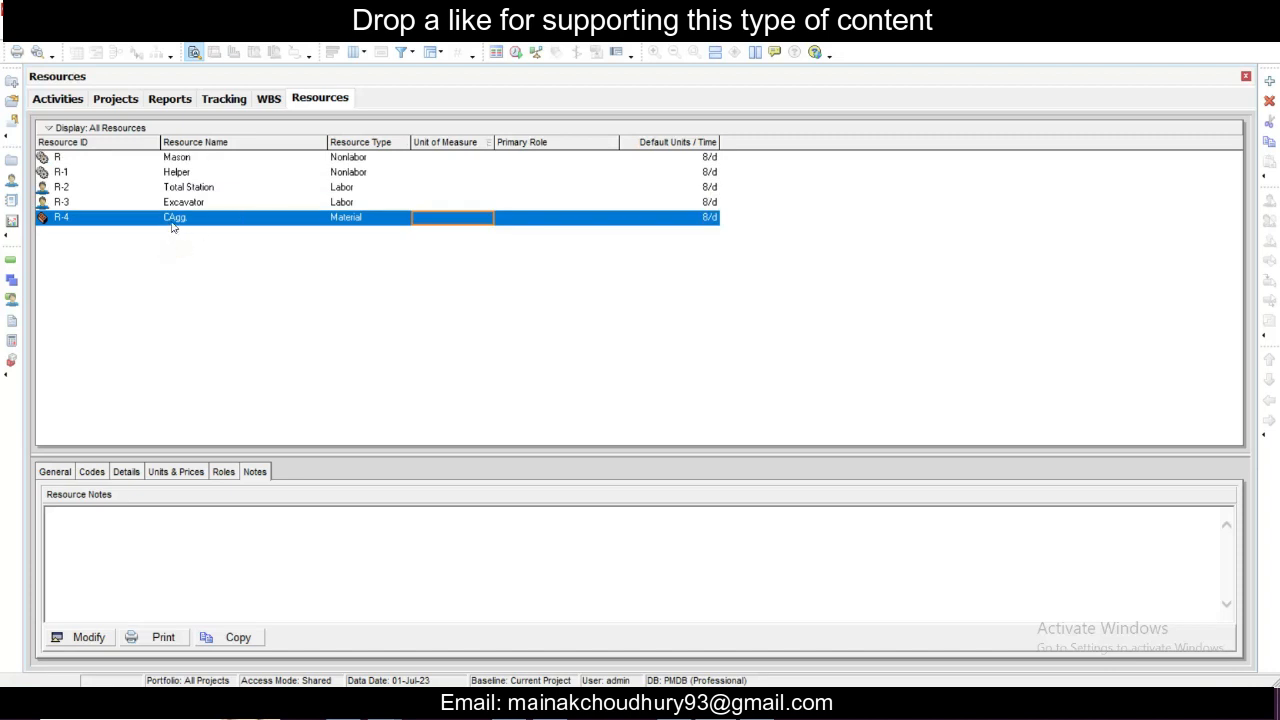
- Add a new resource and name it F agg
right_click(161, 279)
click(245, 420)
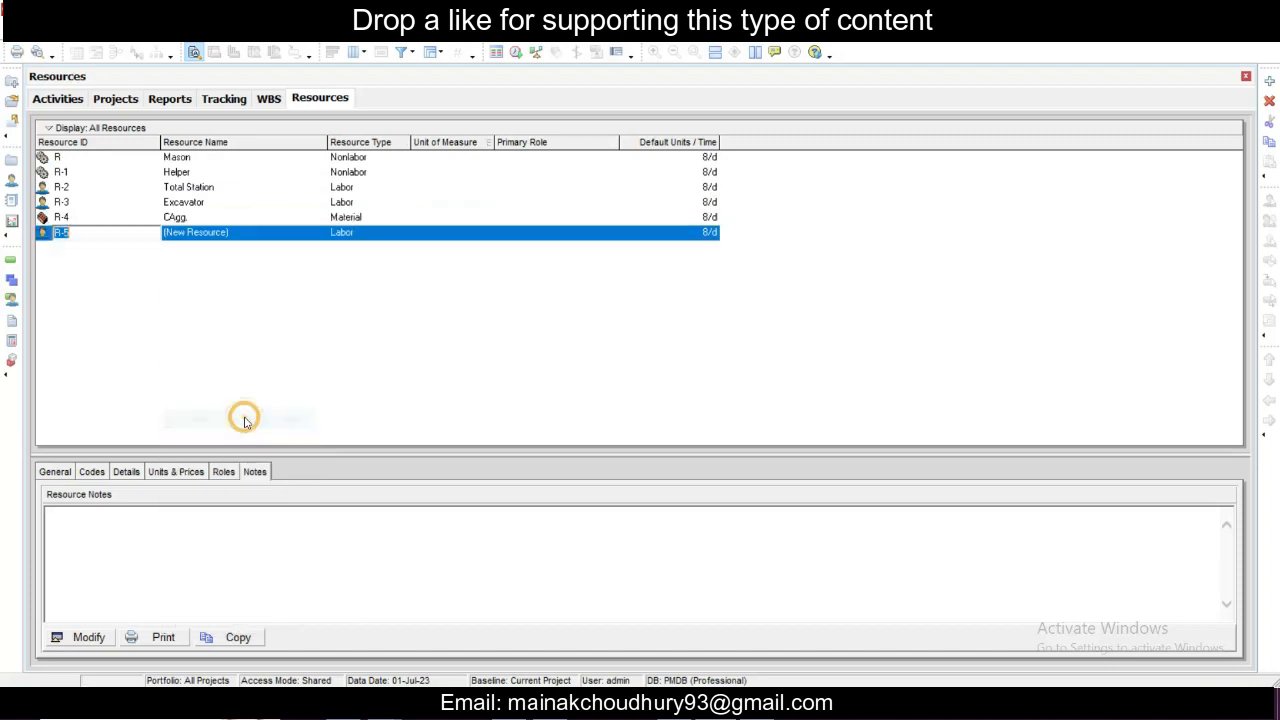
click(238, 232)
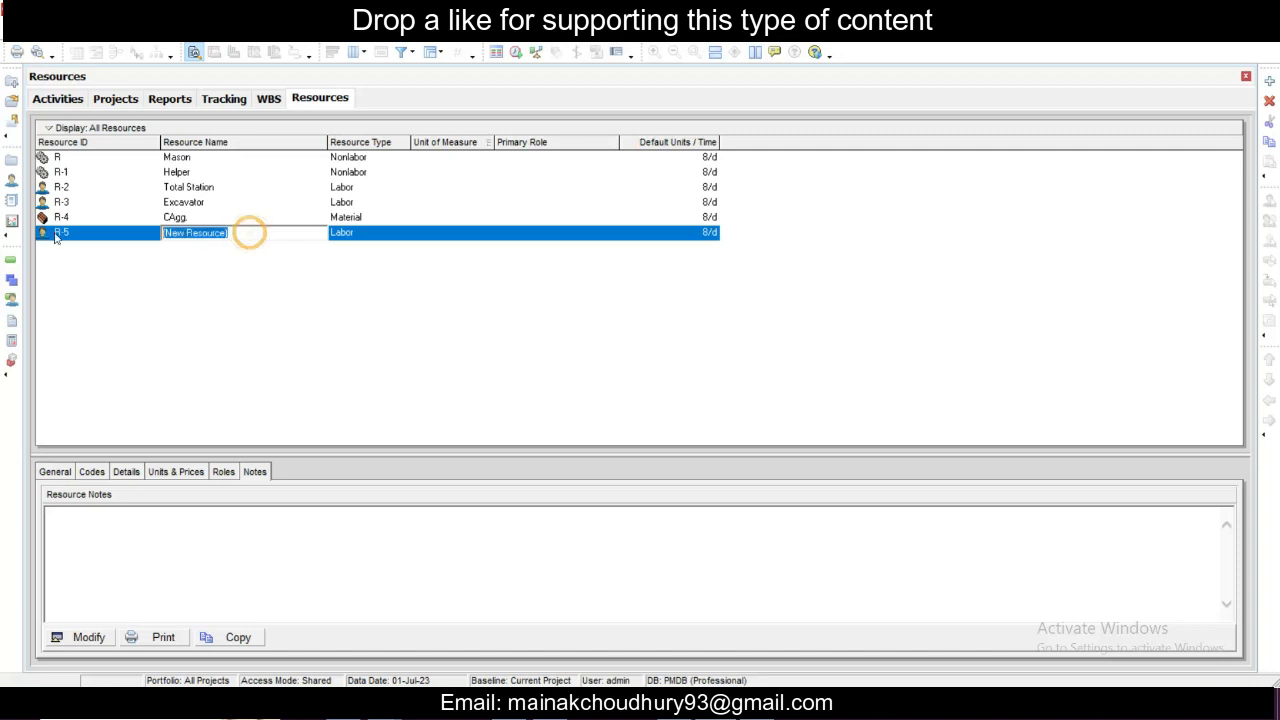
text(F agg)
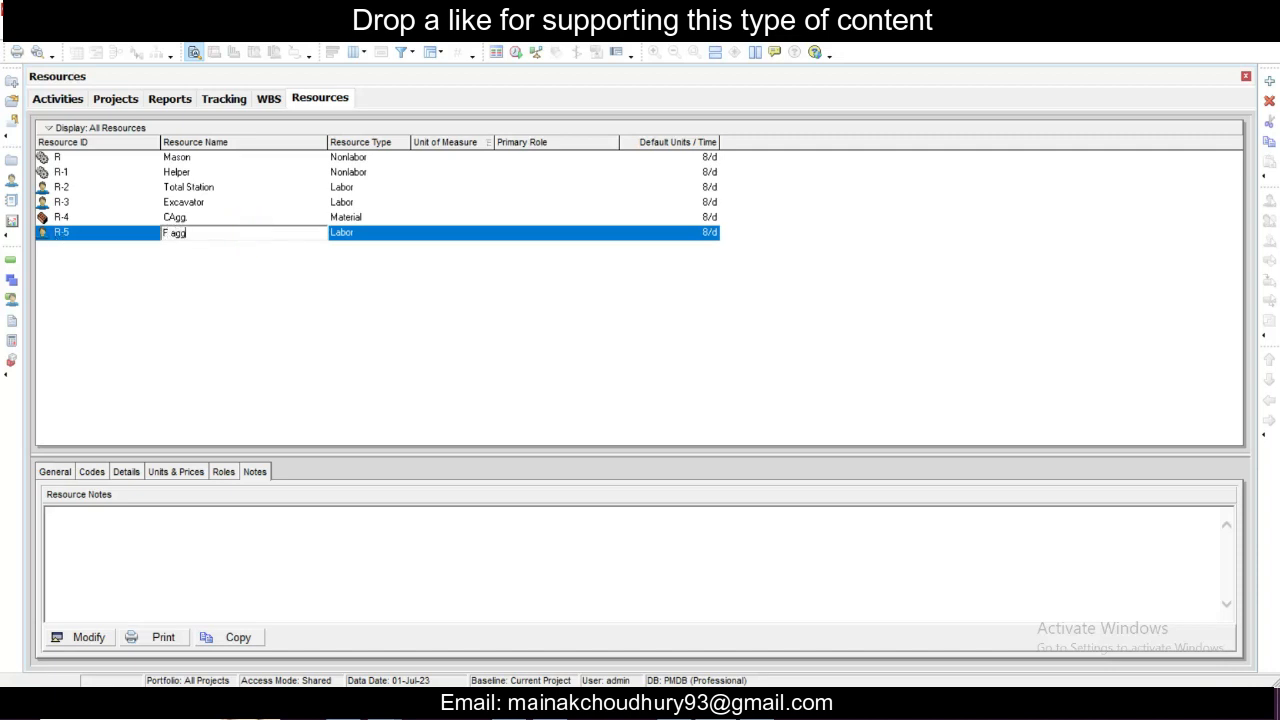
key(Return)
- Add a new resource and name it Cement
right_click(166, 336)
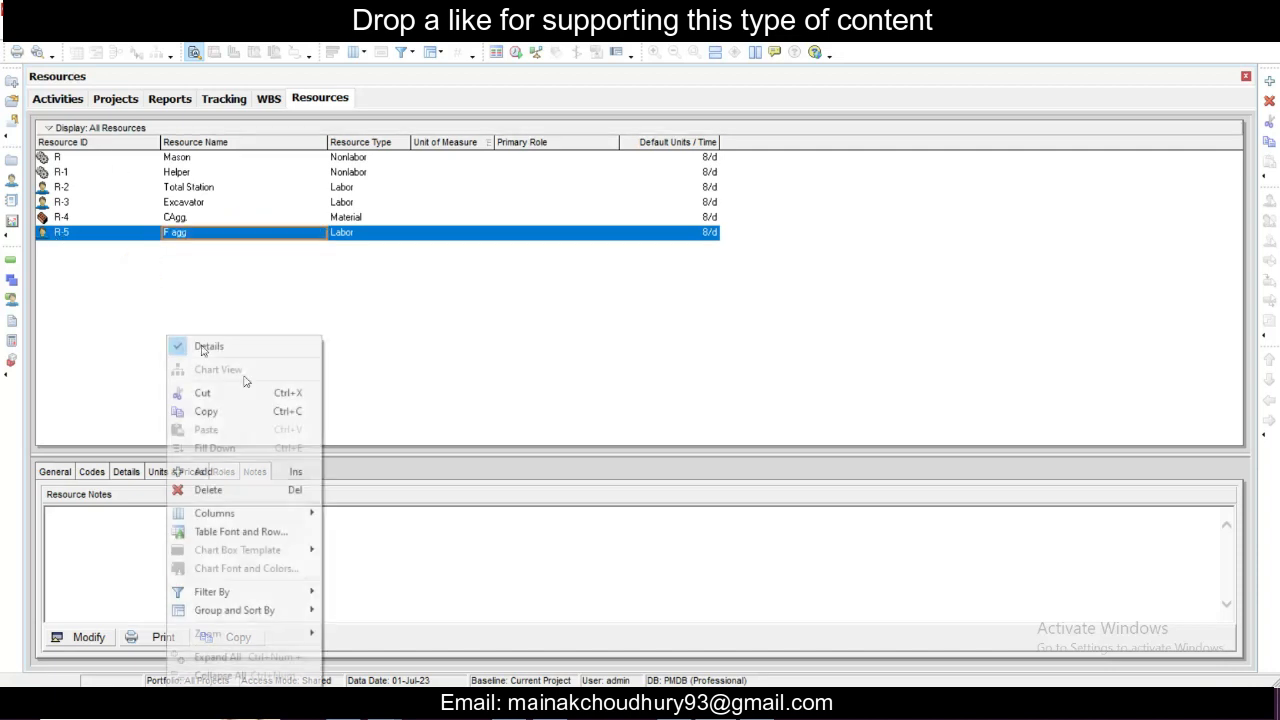
click(203, 471)
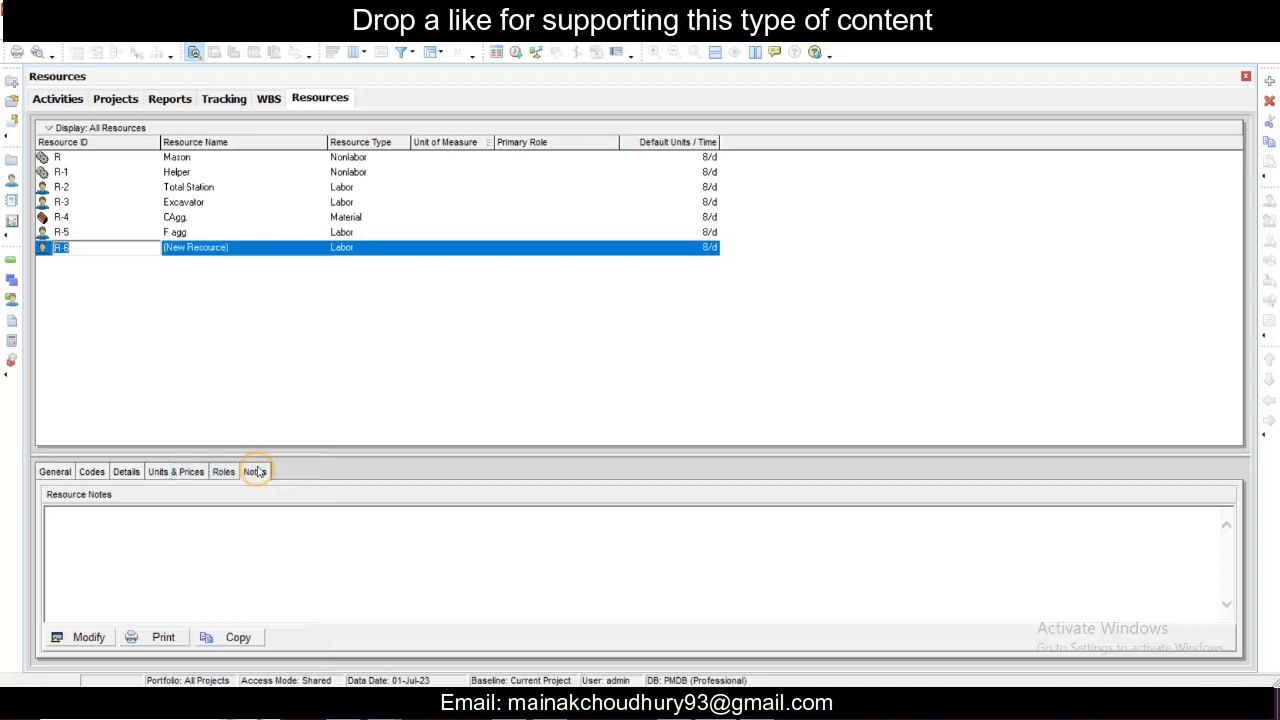
click(121, 252)
click(250, 250)
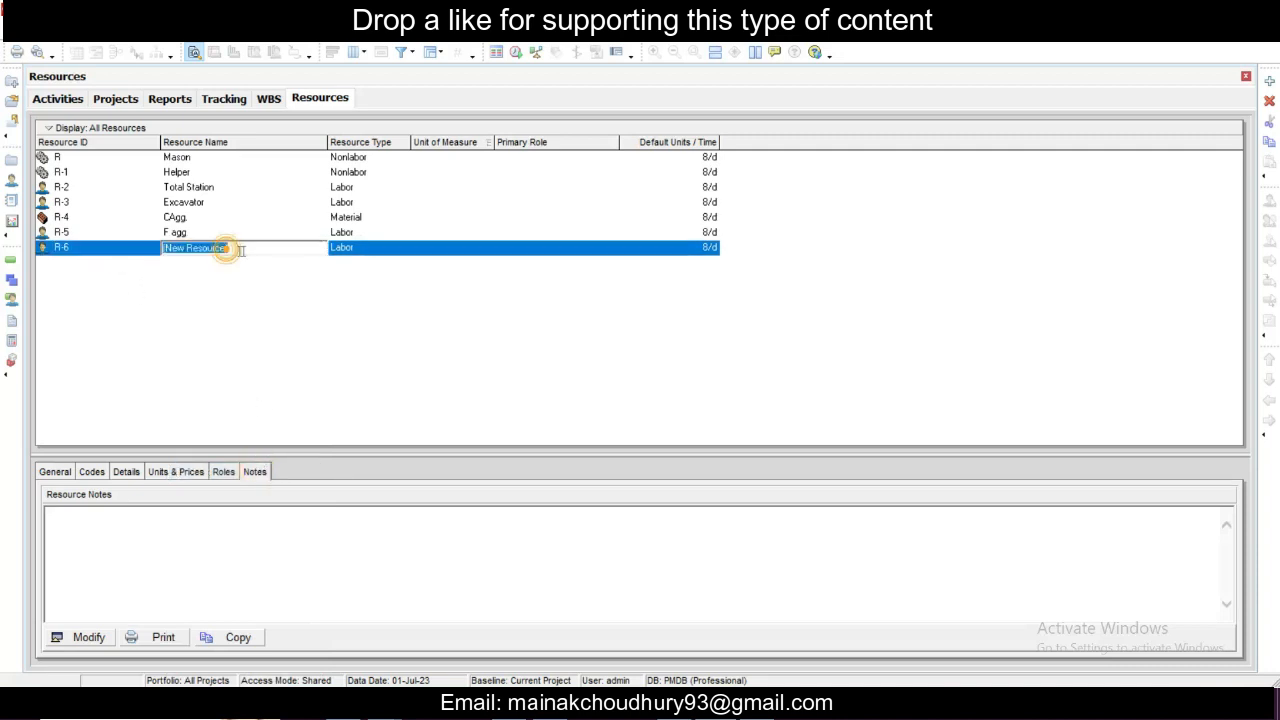
text(Cement)
click(367, 350)
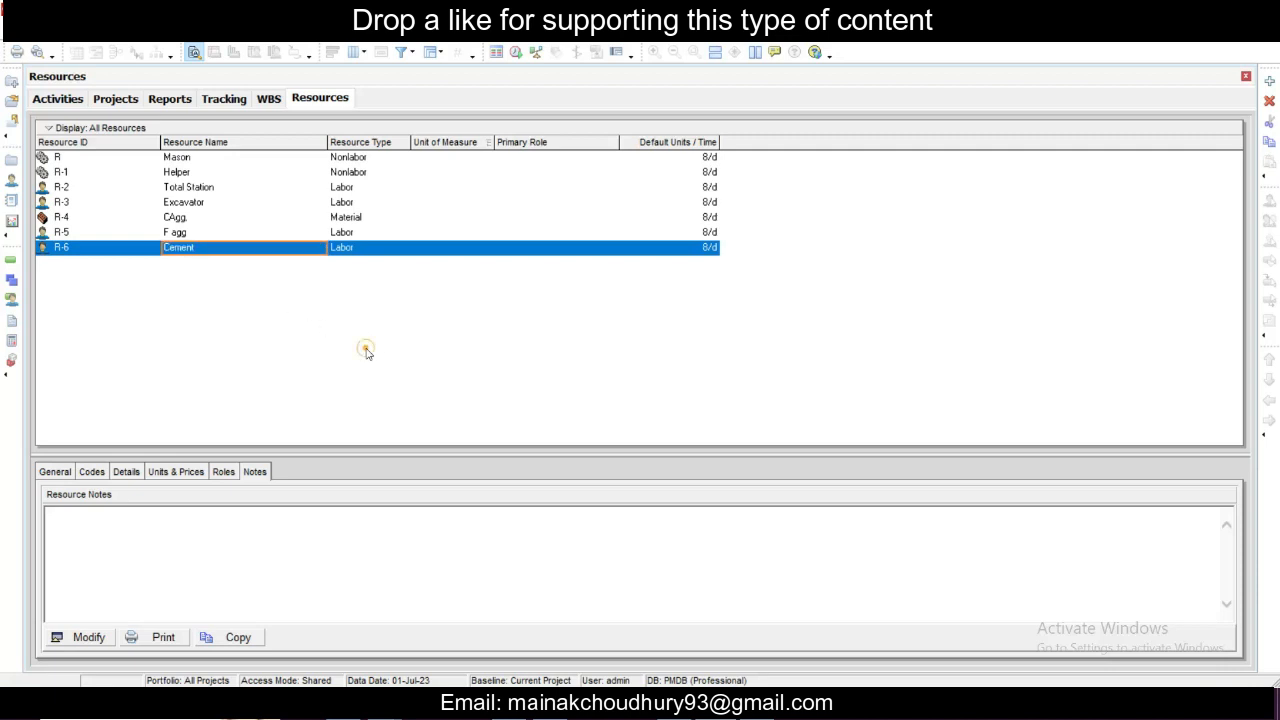
- Display the Cement resource's units and prices, and set its resource type to Material
click(176, 472)
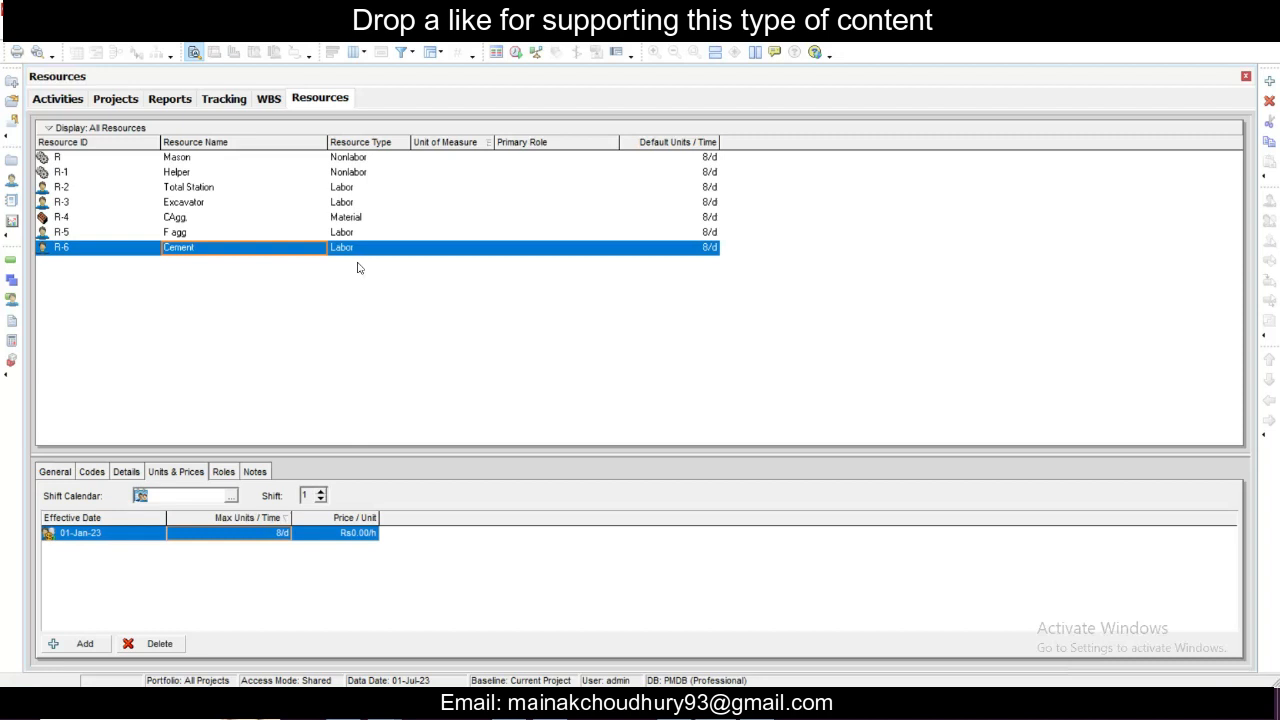
click(366, 250)
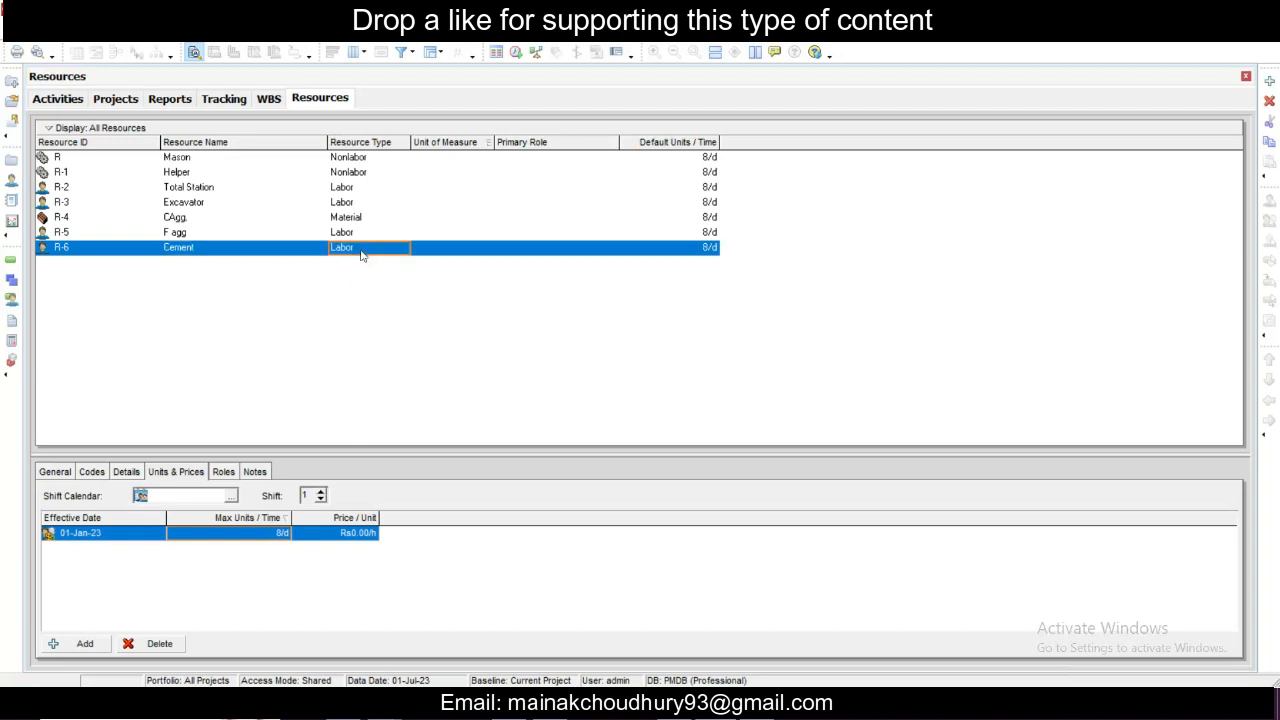
click(376, 248)
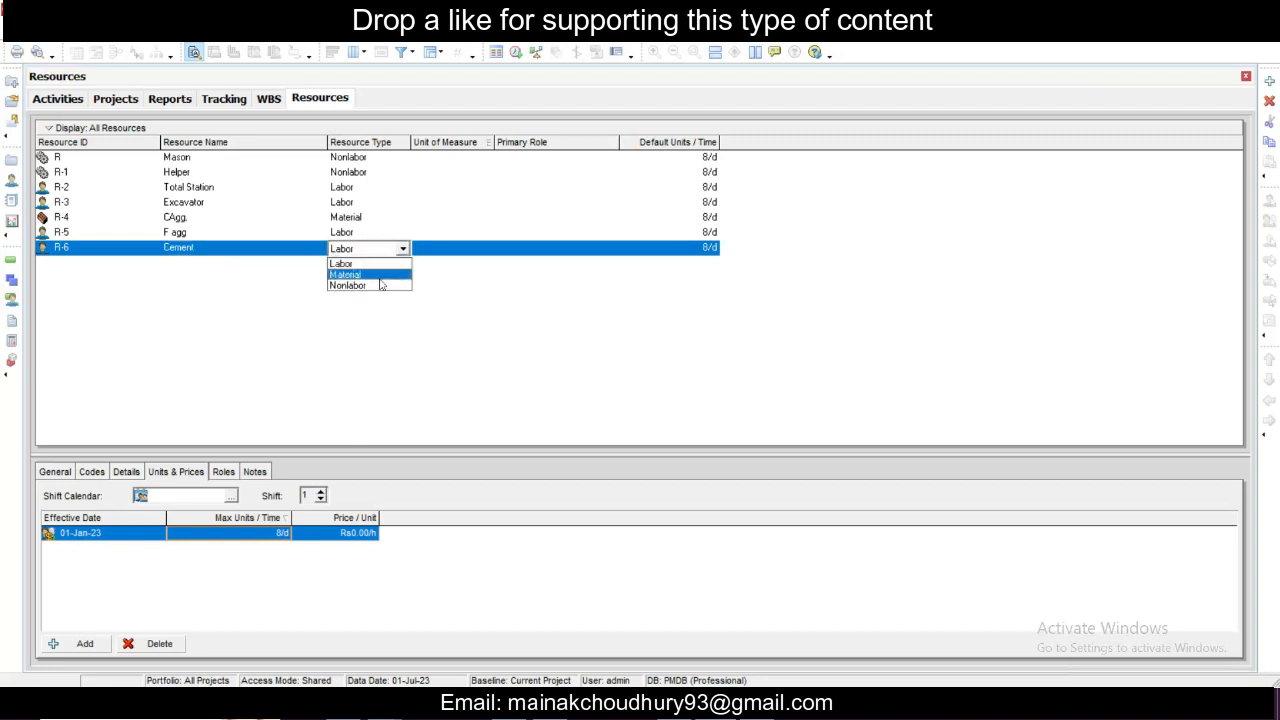
click(380, 274)
click(599, 391)
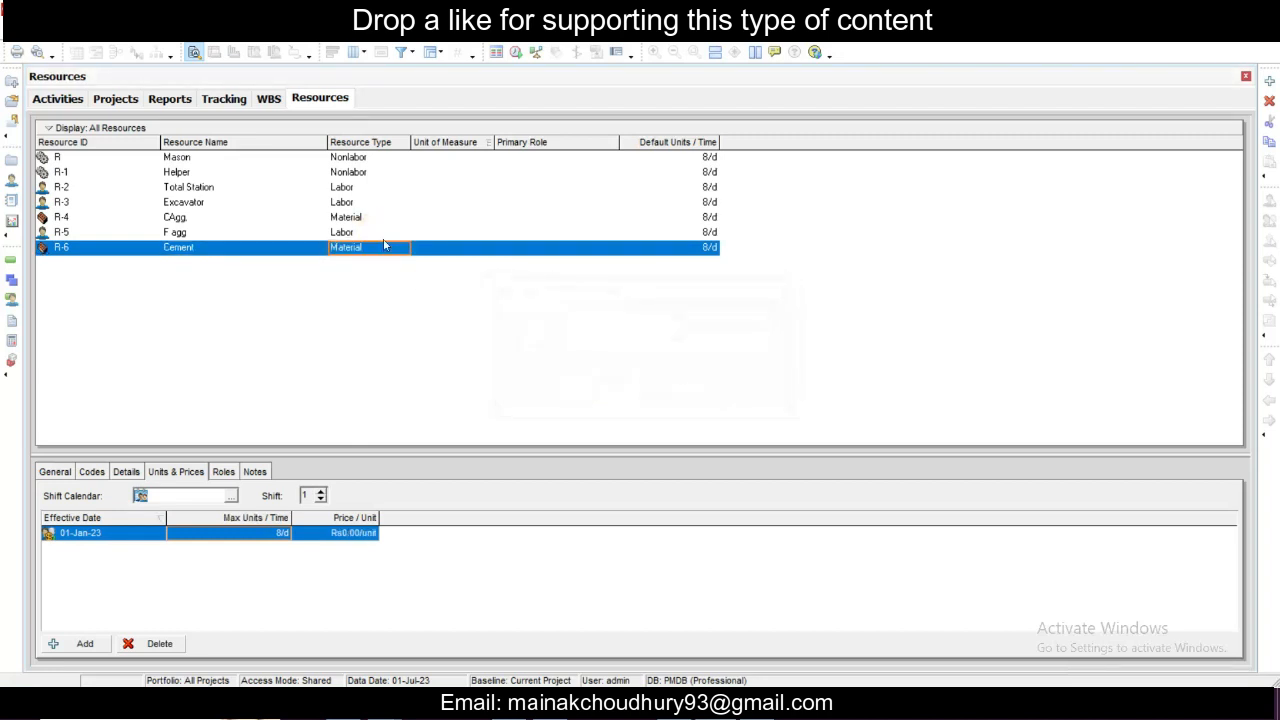
- Set the F agg resource's type to Material and accept the change
click(389, 233)
click(389, 233)
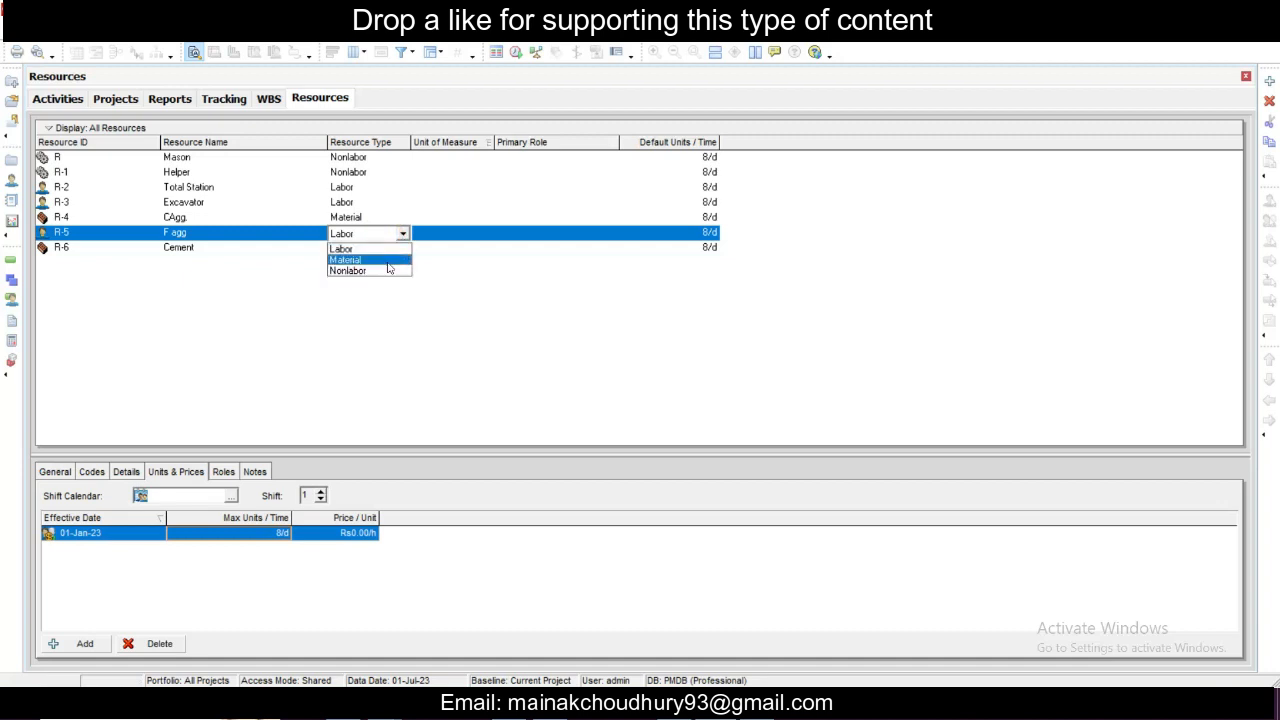
click(389, 262)
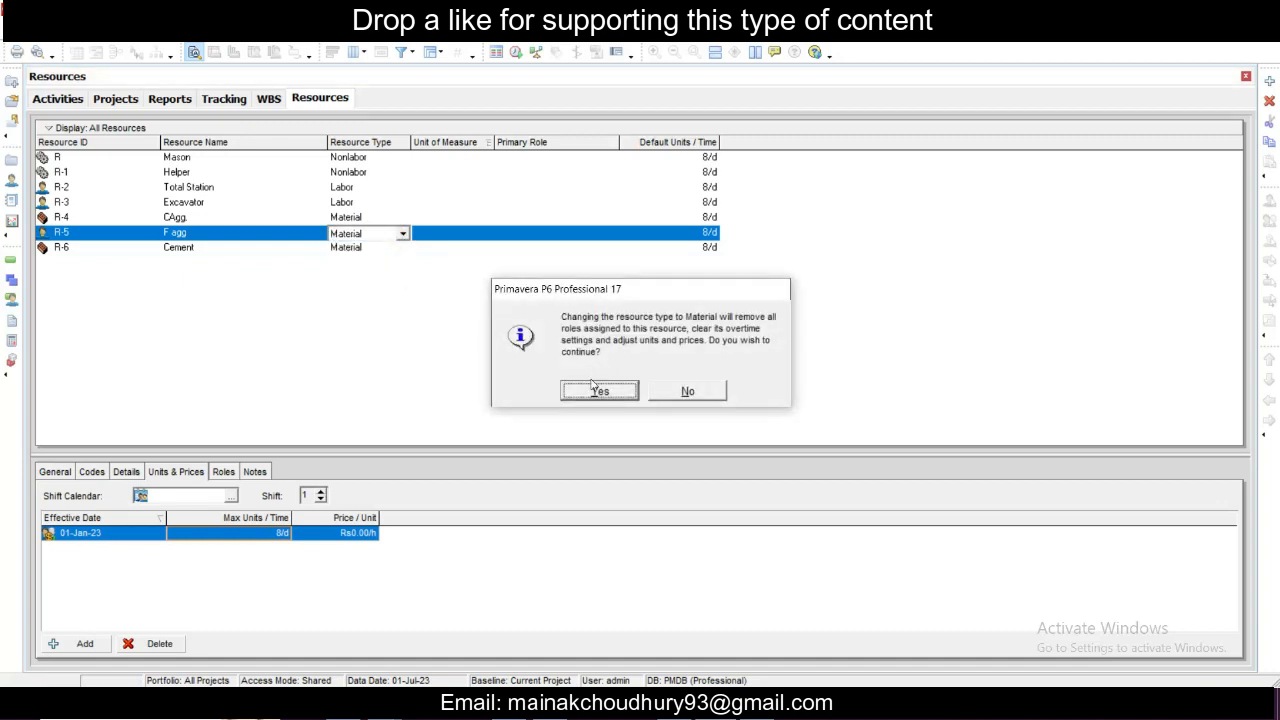
click(599, 391)
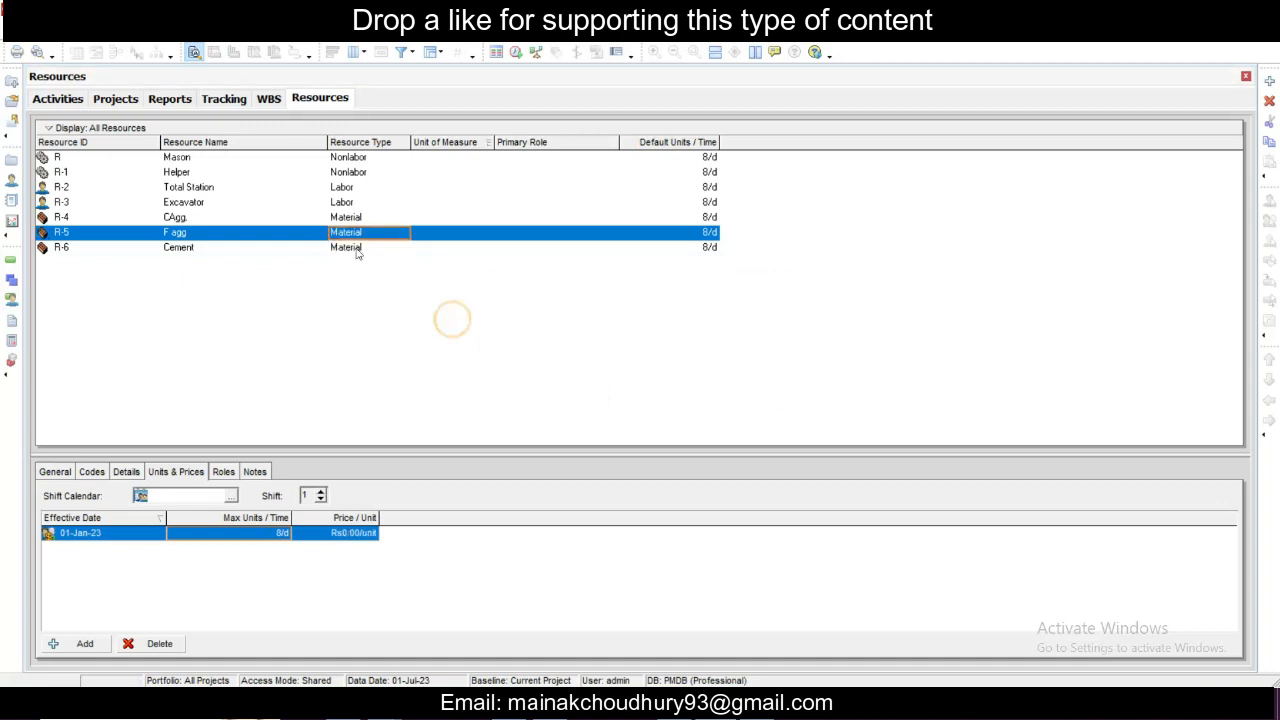
- Display the details of the F agg resource
click(255, 471)
click(320, 234)
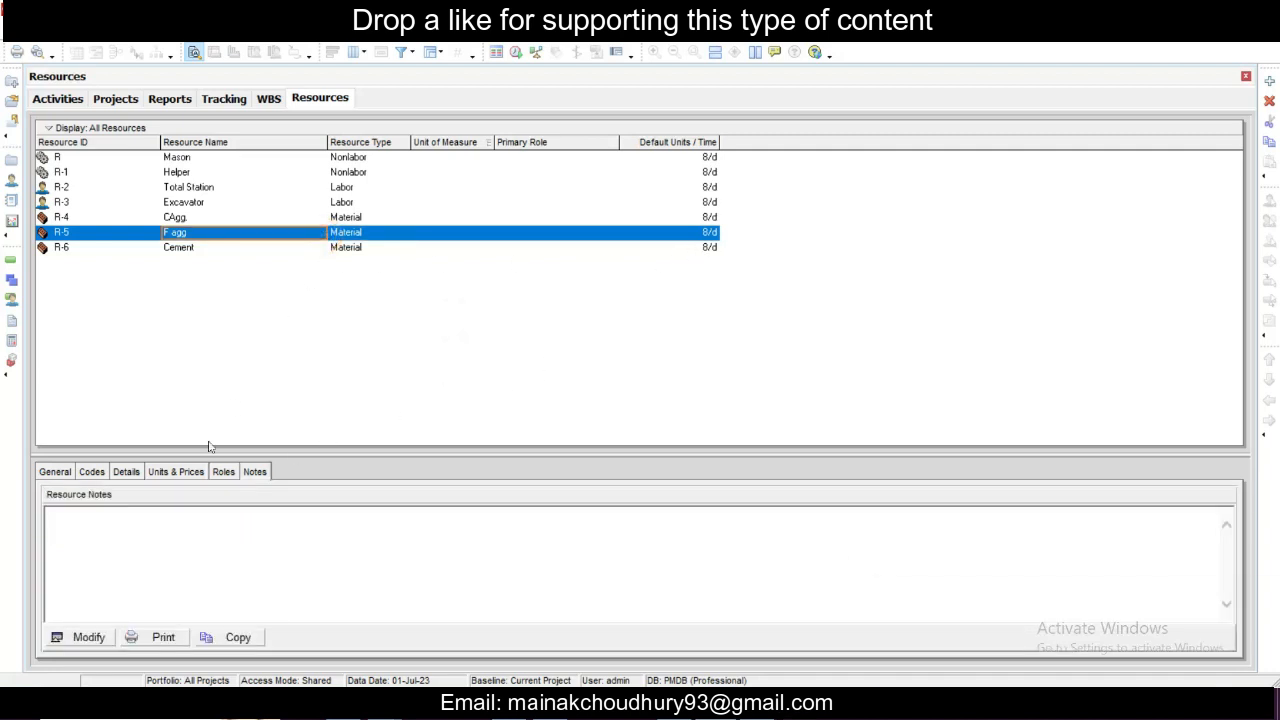
click(176, 471)
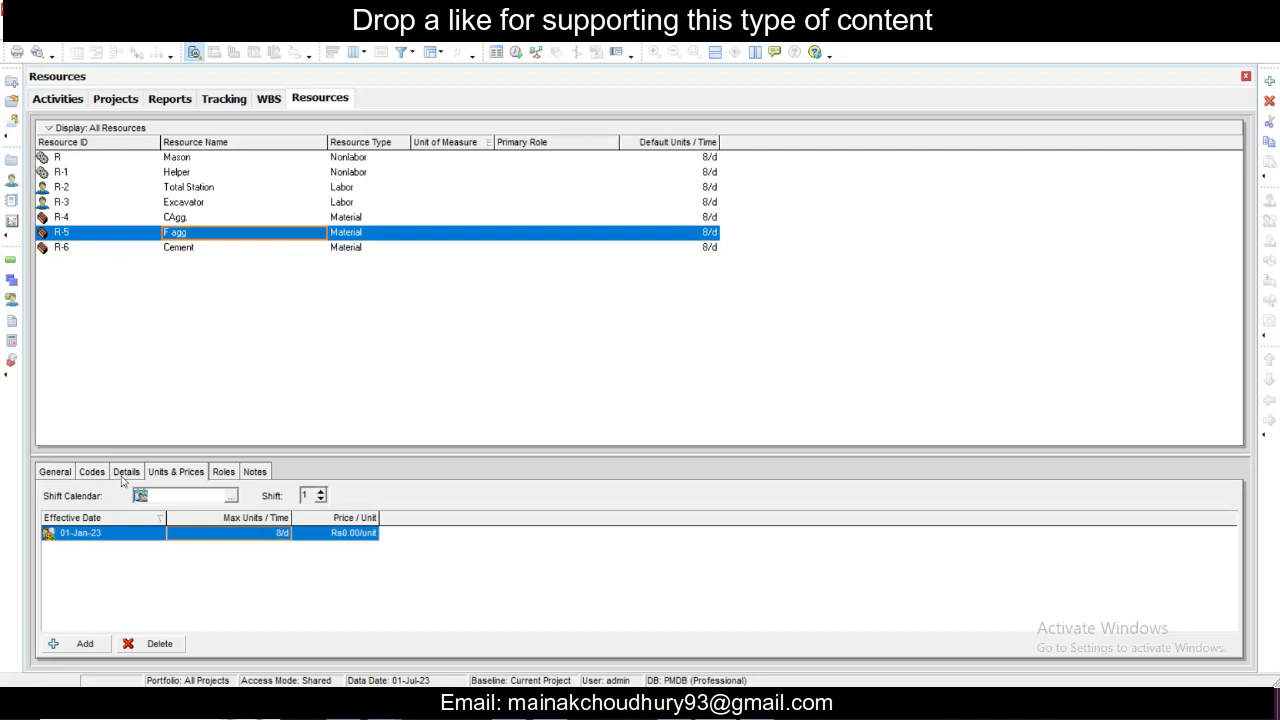
click(125, 472)
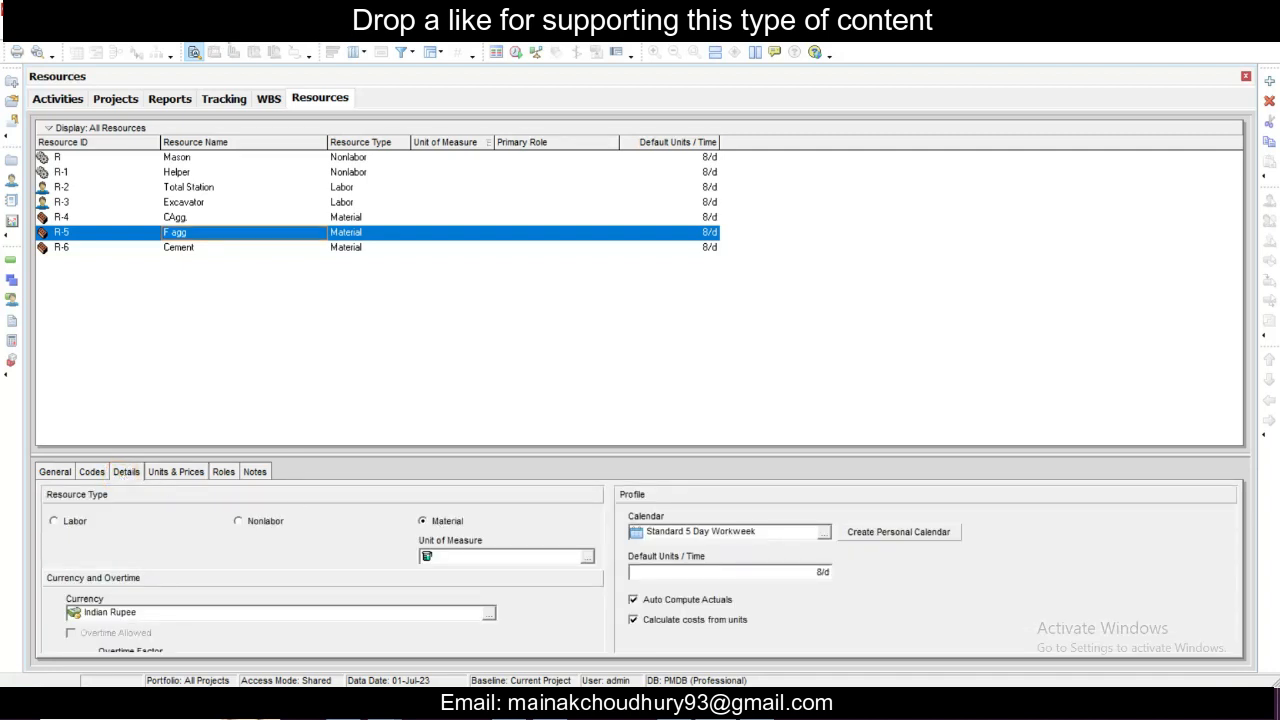
- Add a unit of measure in the admin categories with CUM as both abbreviation and unit name
click(226, 22)
click(270, 67)
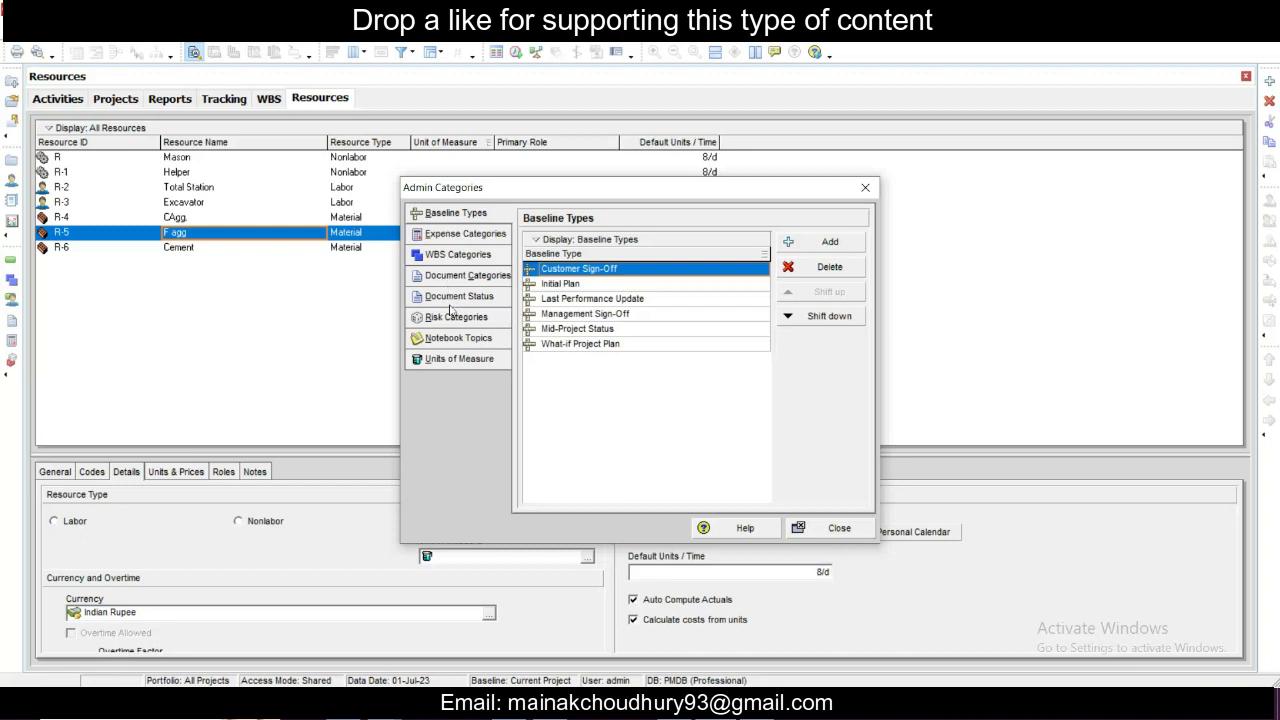
click(462, 362)
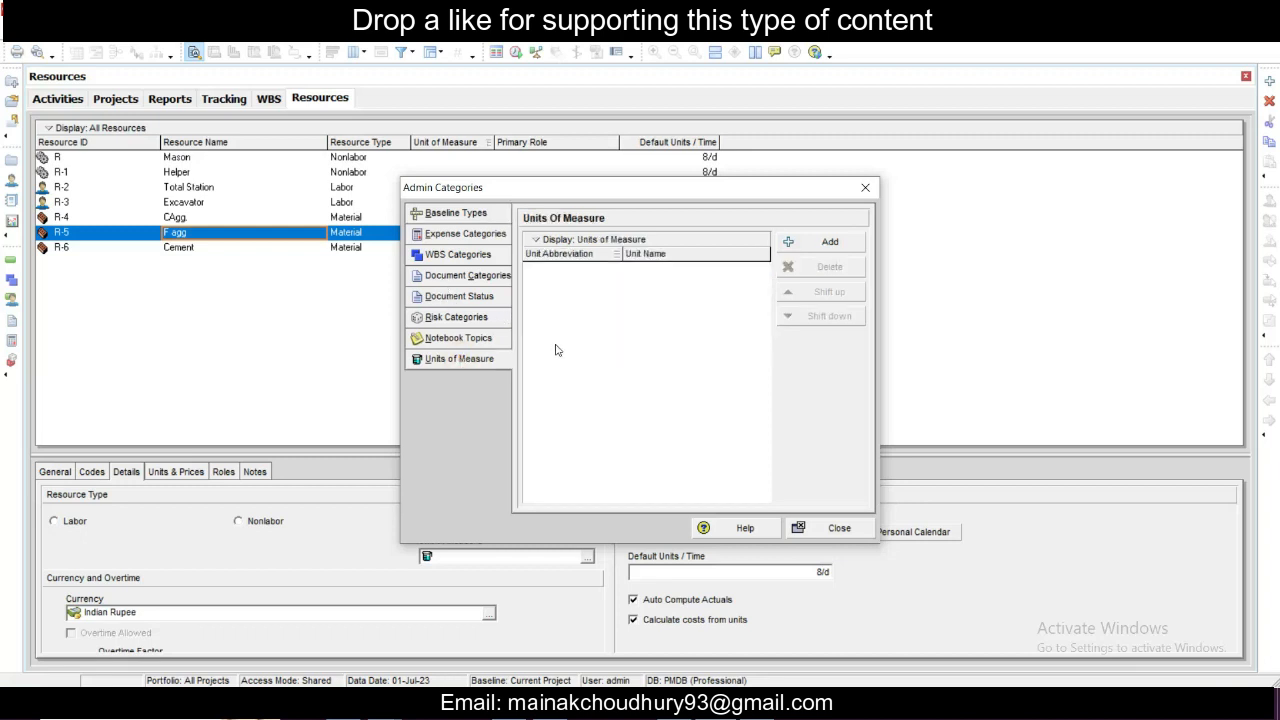
click(806, 246)
click(578, 269)
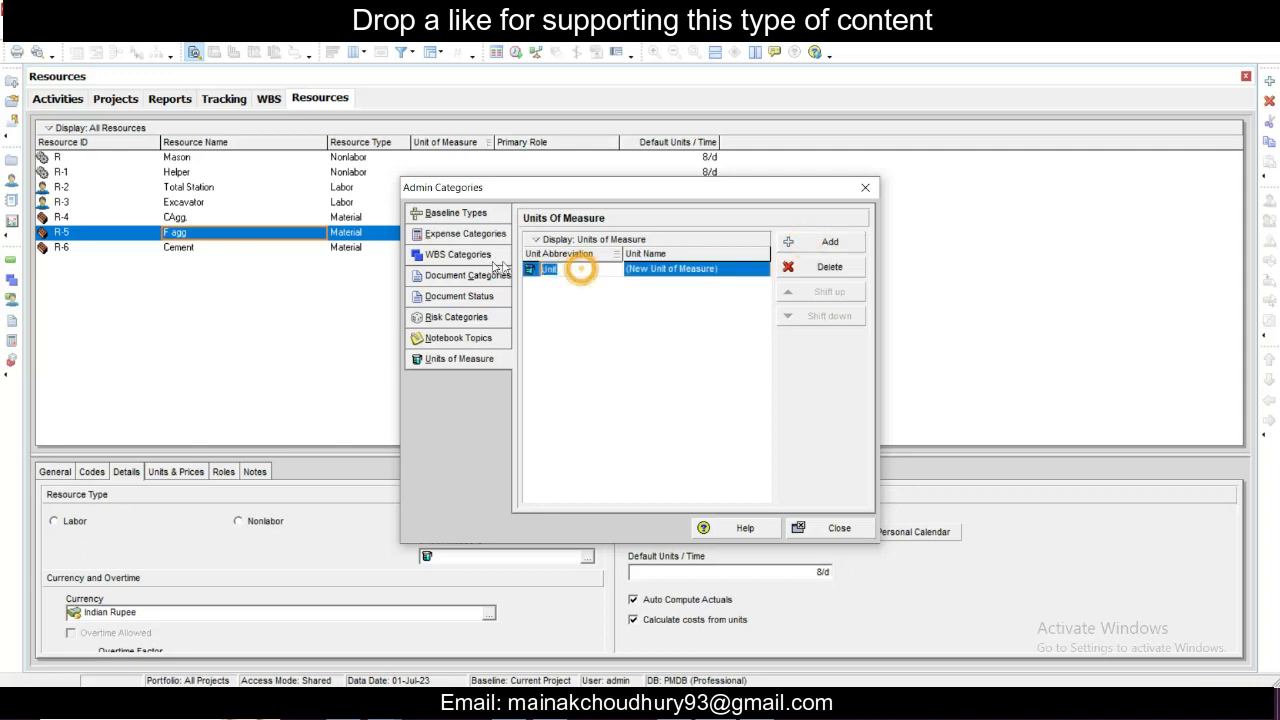
text(CUM)
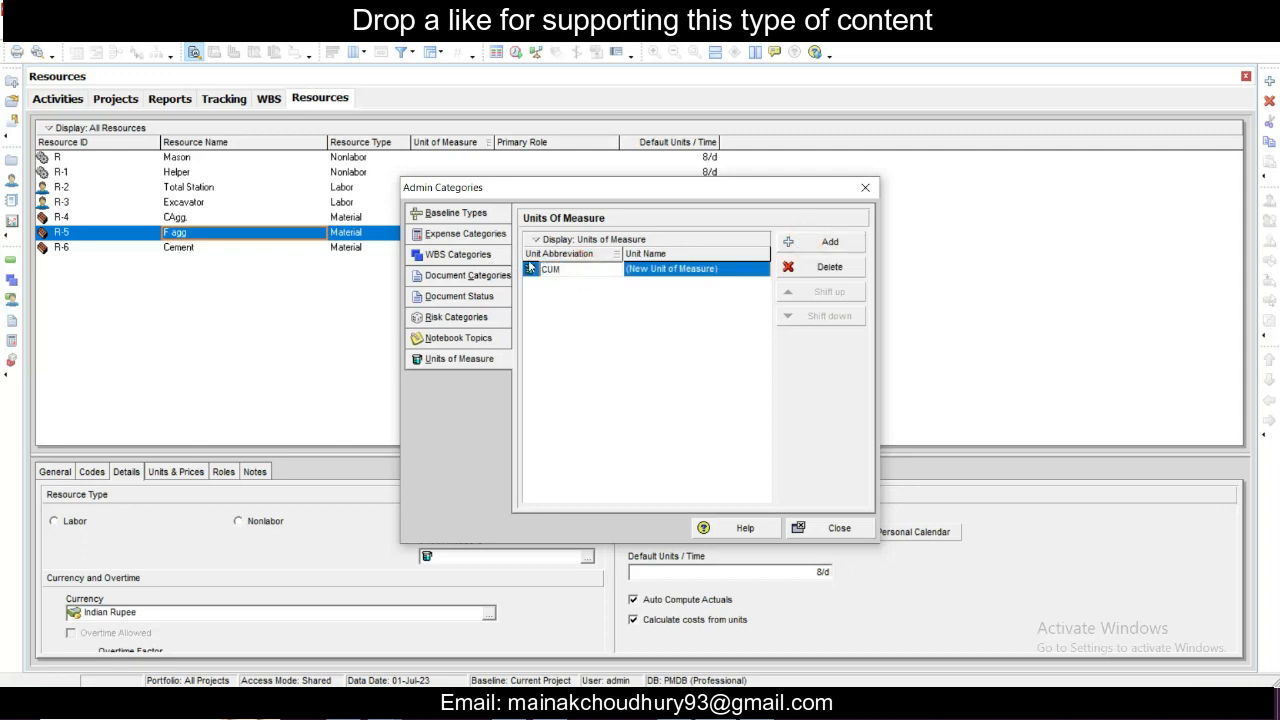
key(Return)
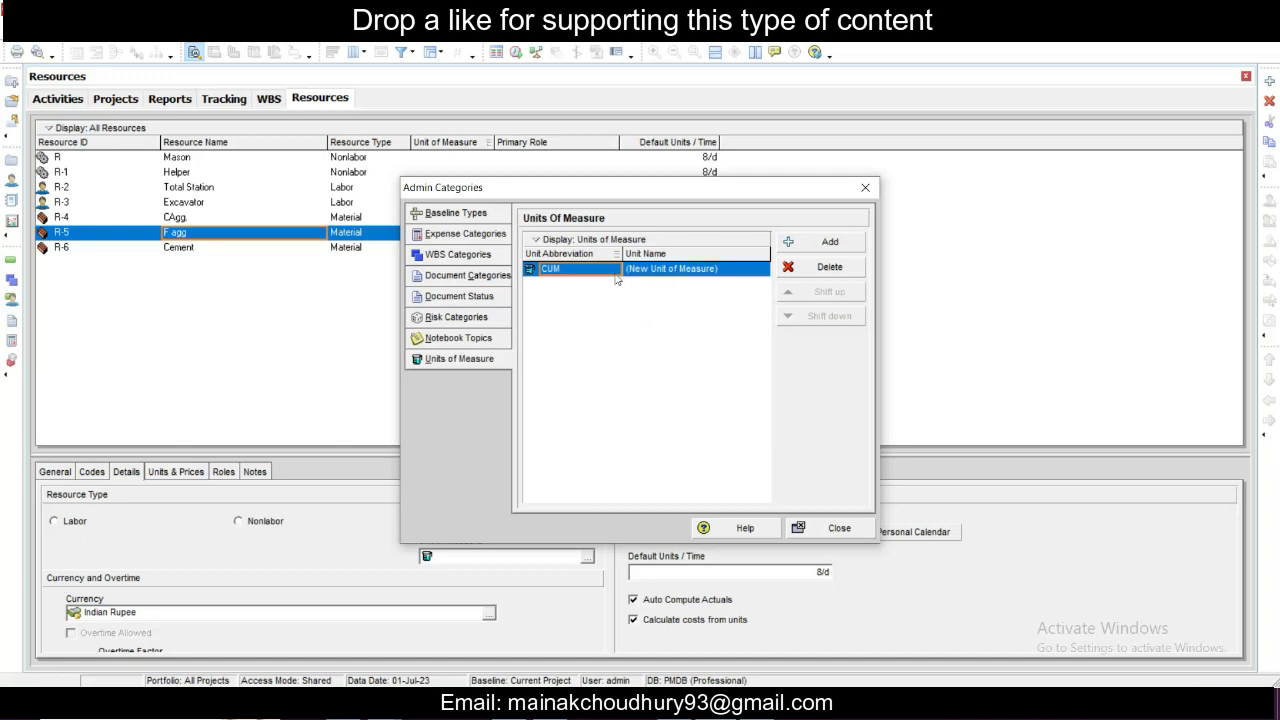
click(667, 278)
click(728, 268)
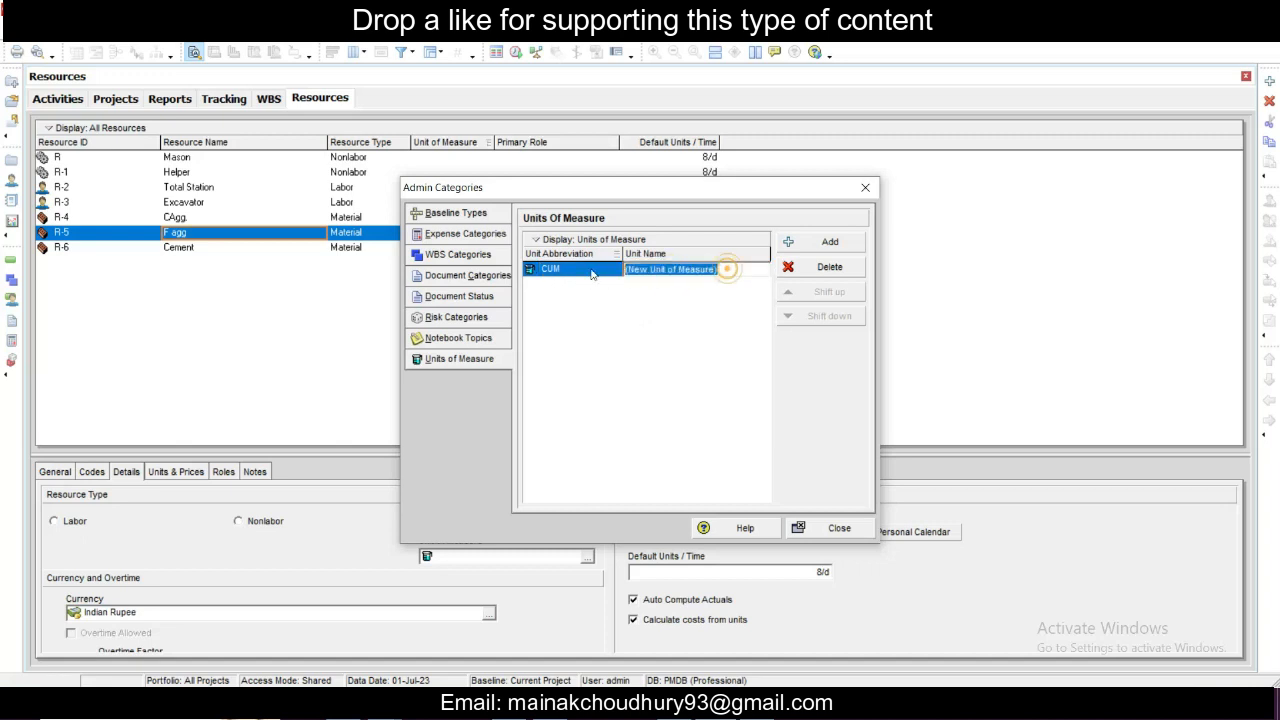
text(CUM)
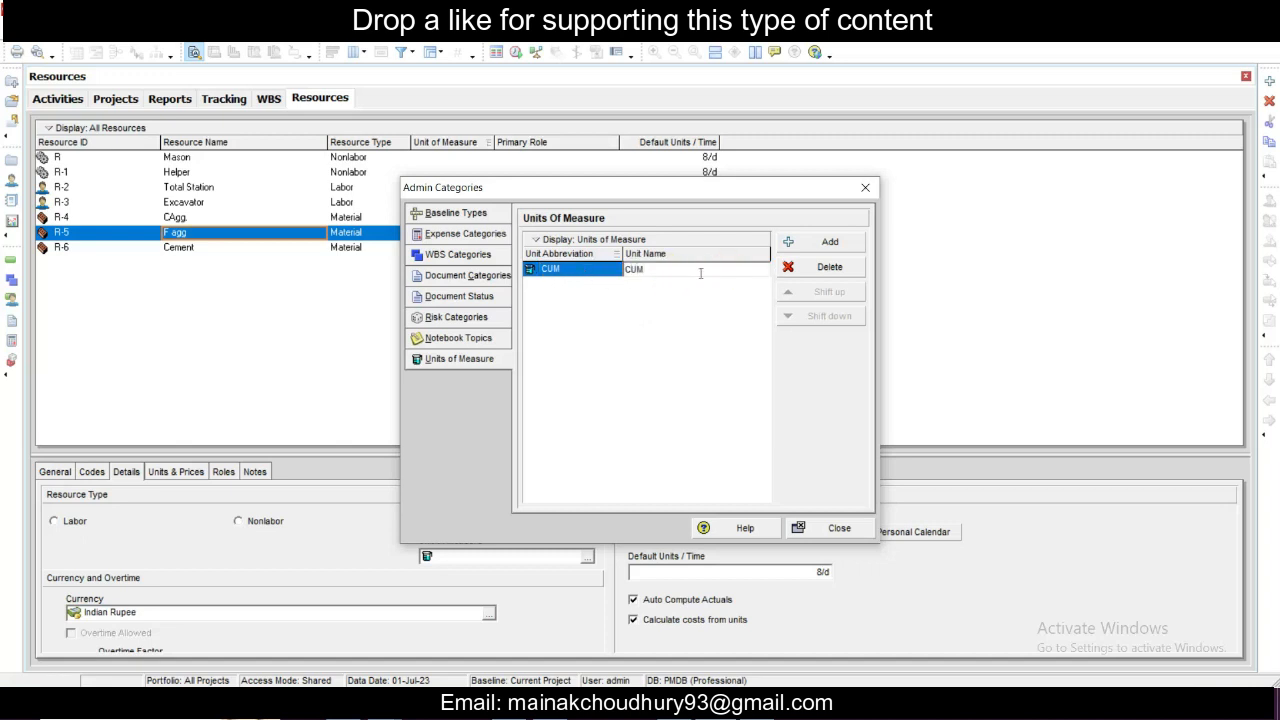
click(717, 324)
- Add a second unit of measure with BAGS as both abbreviation and name, and close the admin categories
click(828, 242)
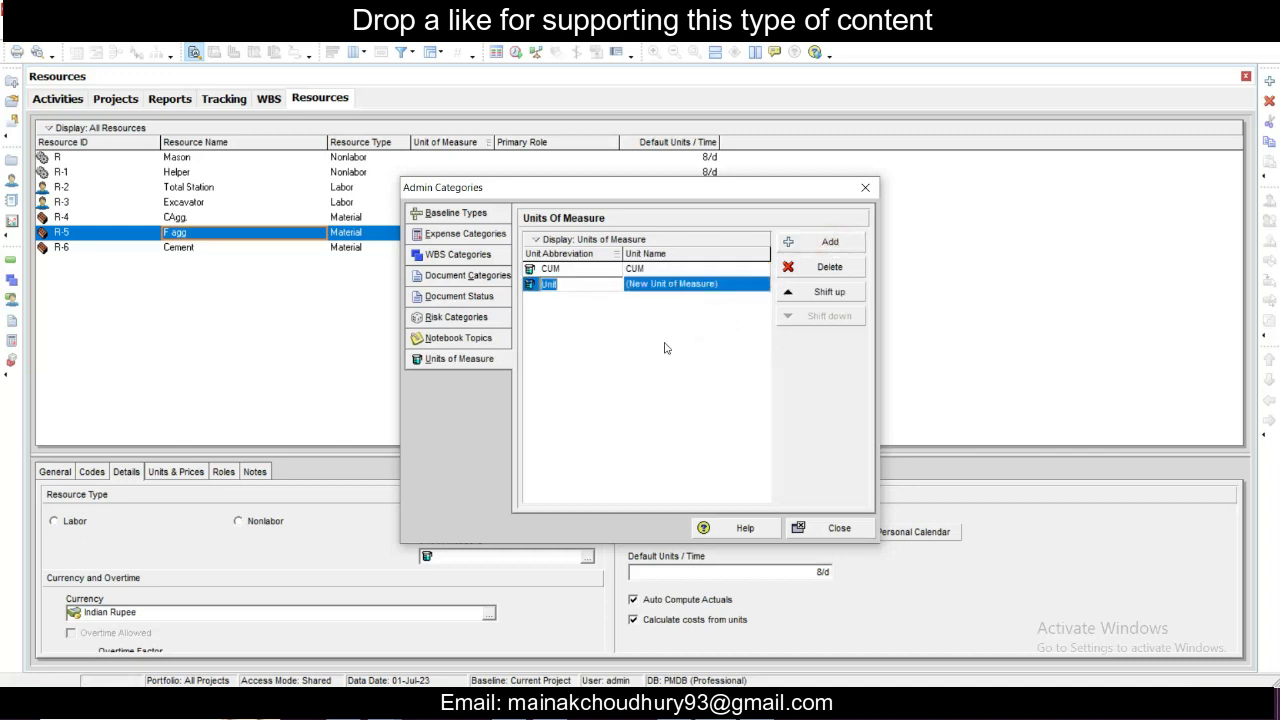
text(BAGS)
click(731, 288)
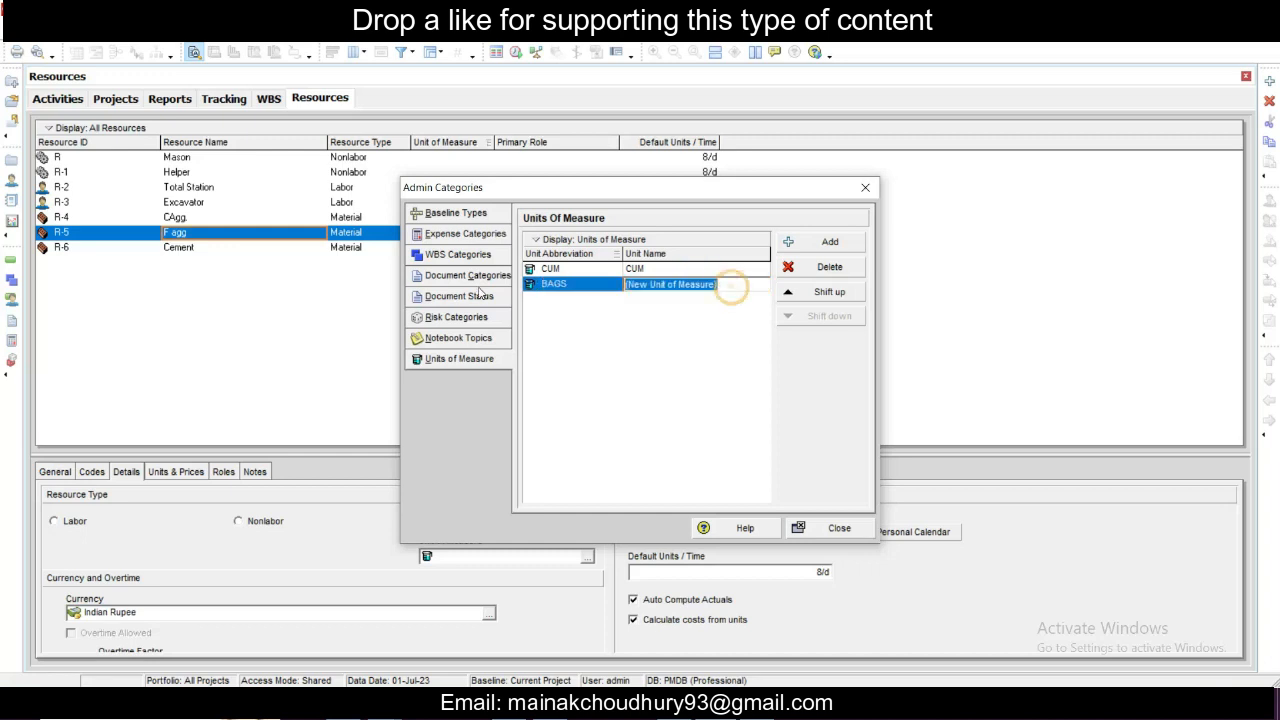
text(BAGS)
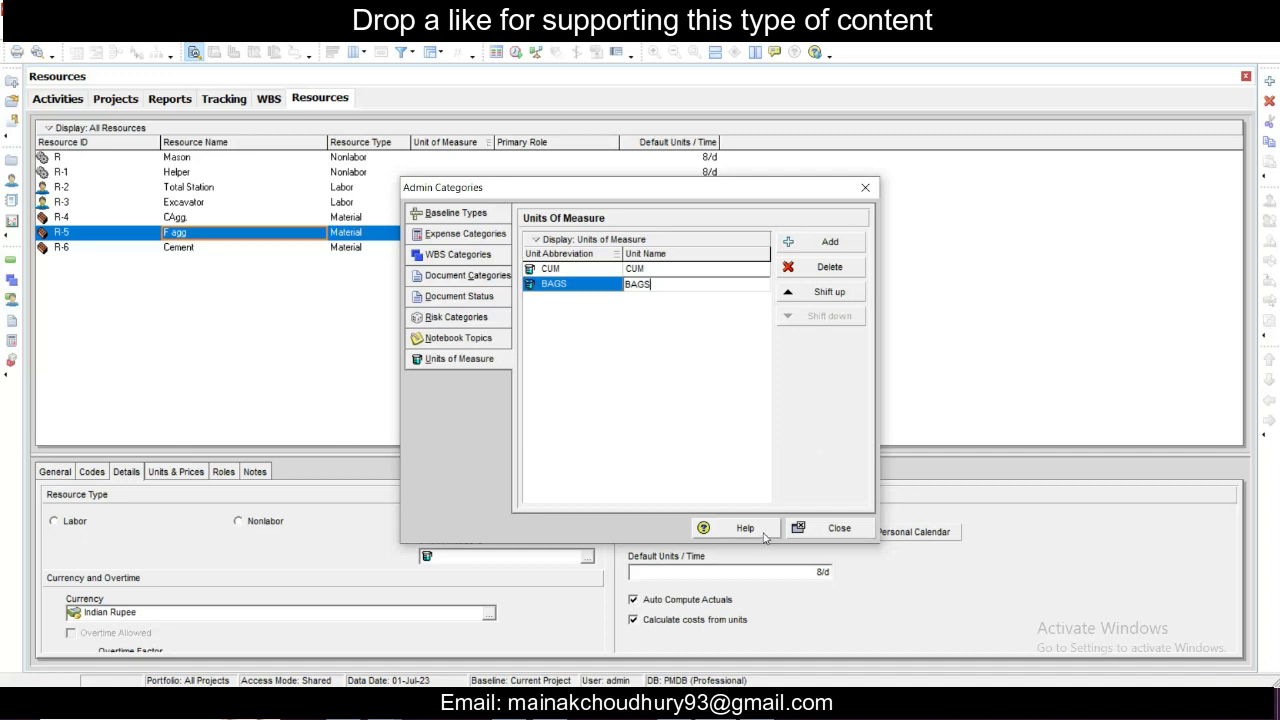
click(836, 529)
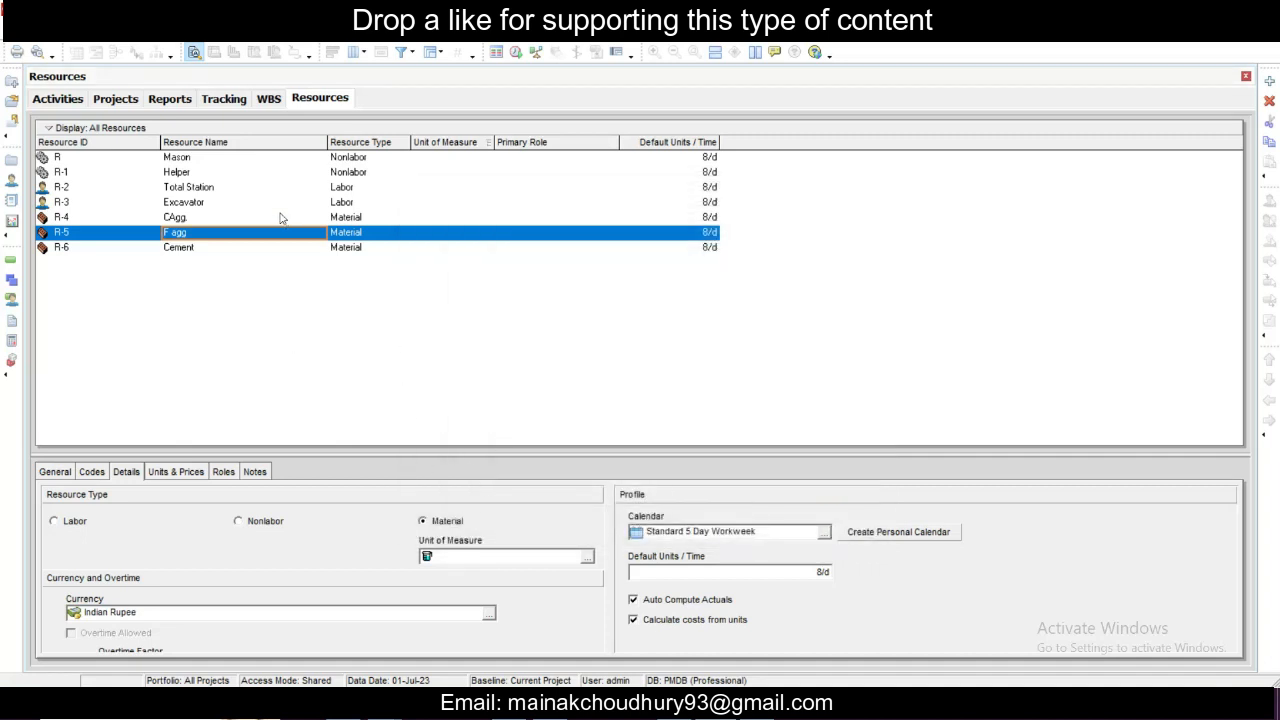
- Set the unit of measure of the CAgg. and F agg resources to CUM
click(181, 220)
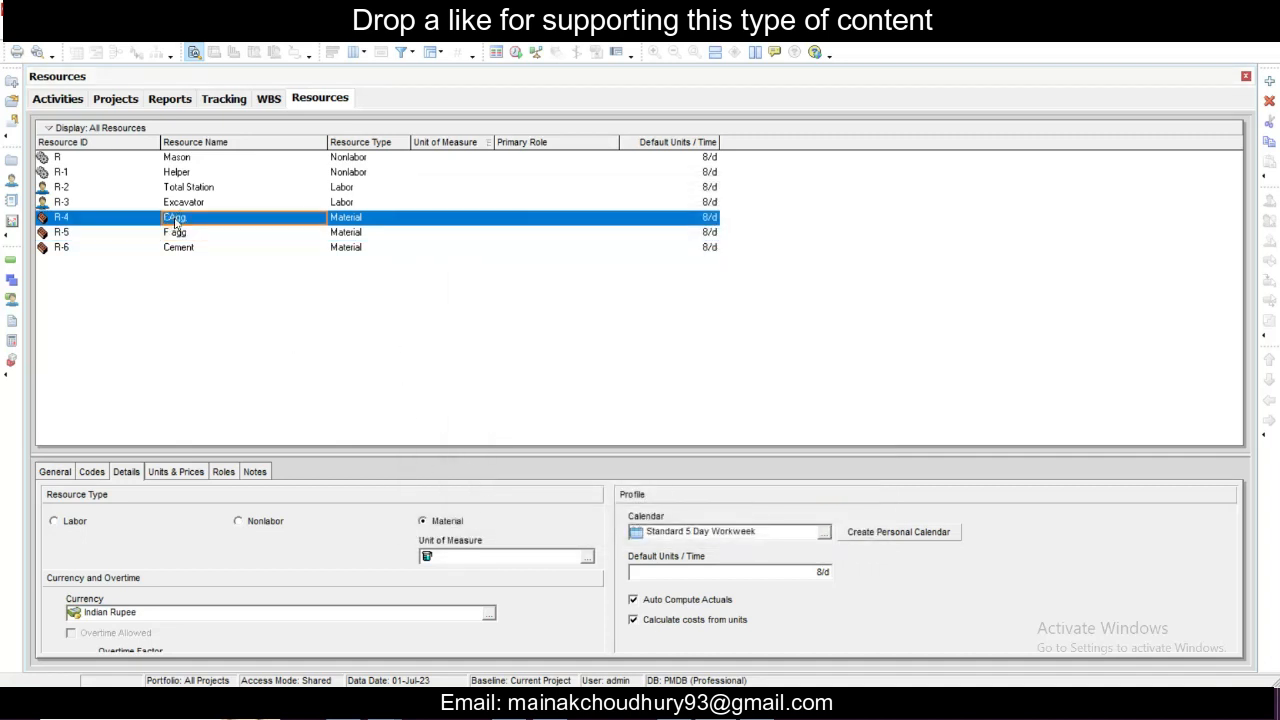
click(587, 557)
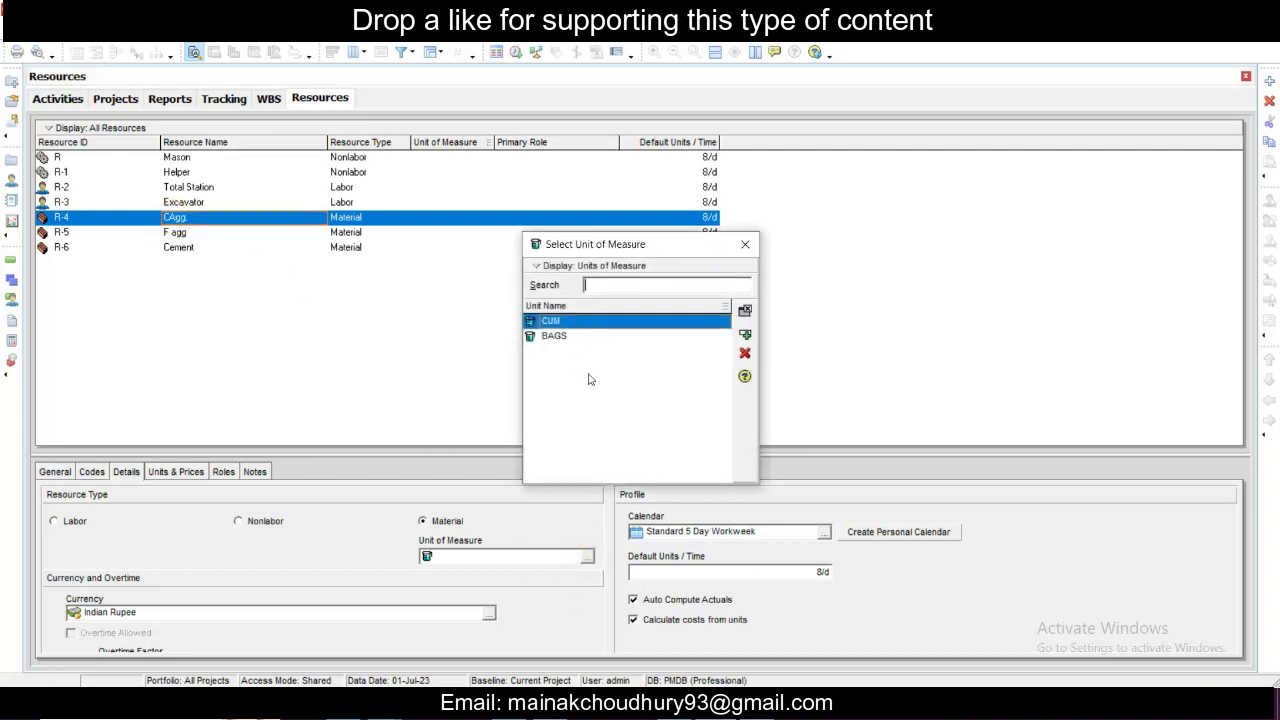
double_click(648, 321)
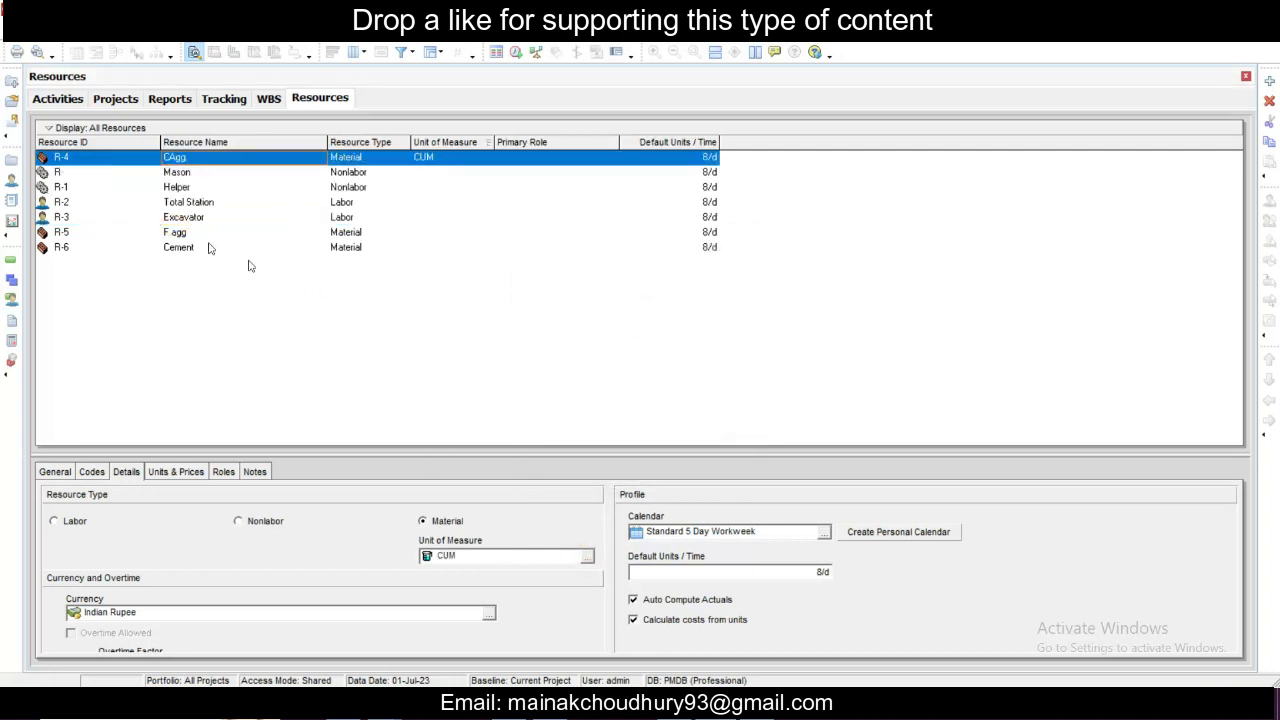
click(182, 233)
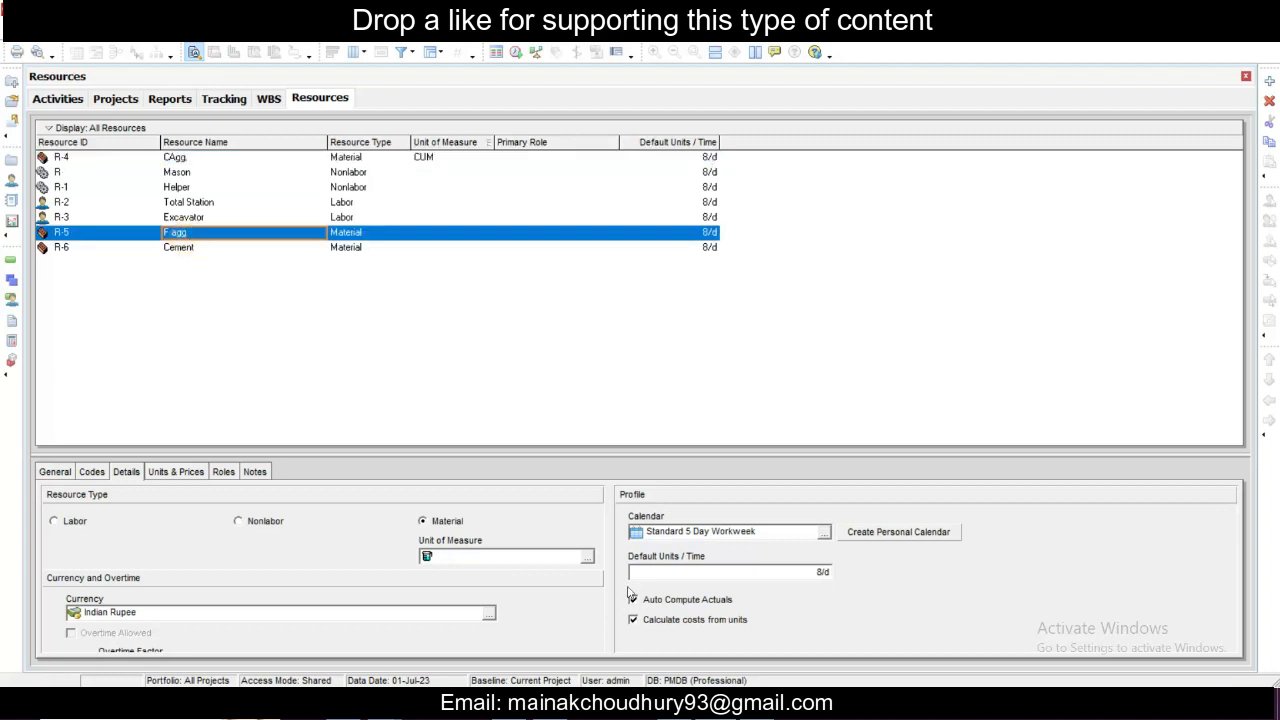
click(587, 557)
double_click(578, 324)
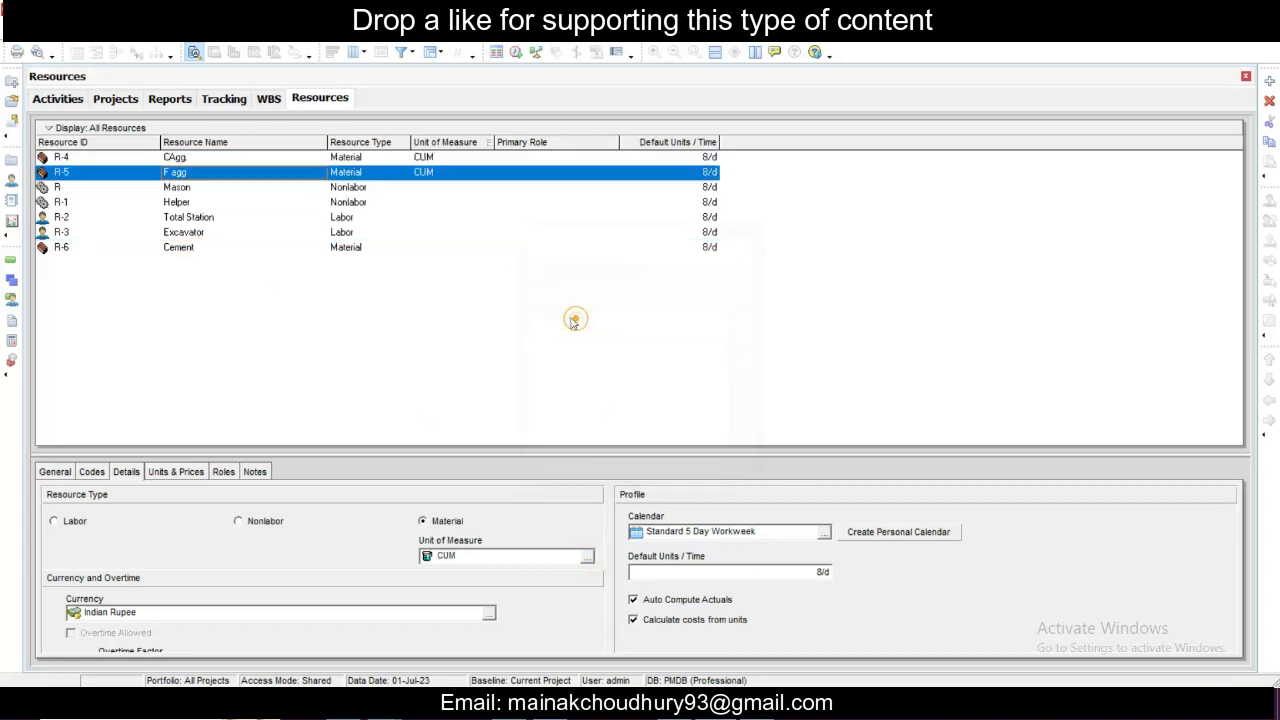
- Set the Cement resource's unit of measure to BAGS
click(358, 250)
click(587, 557)
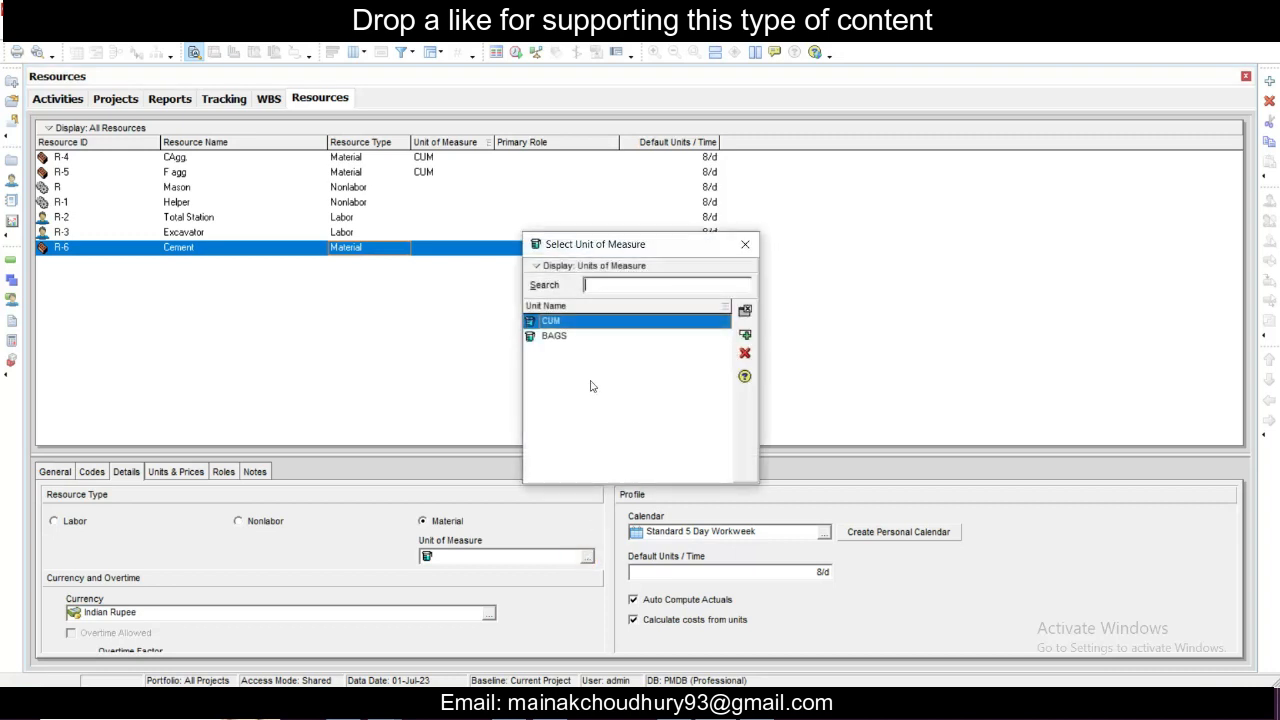
click(572, 338)
double_click(572, 338)
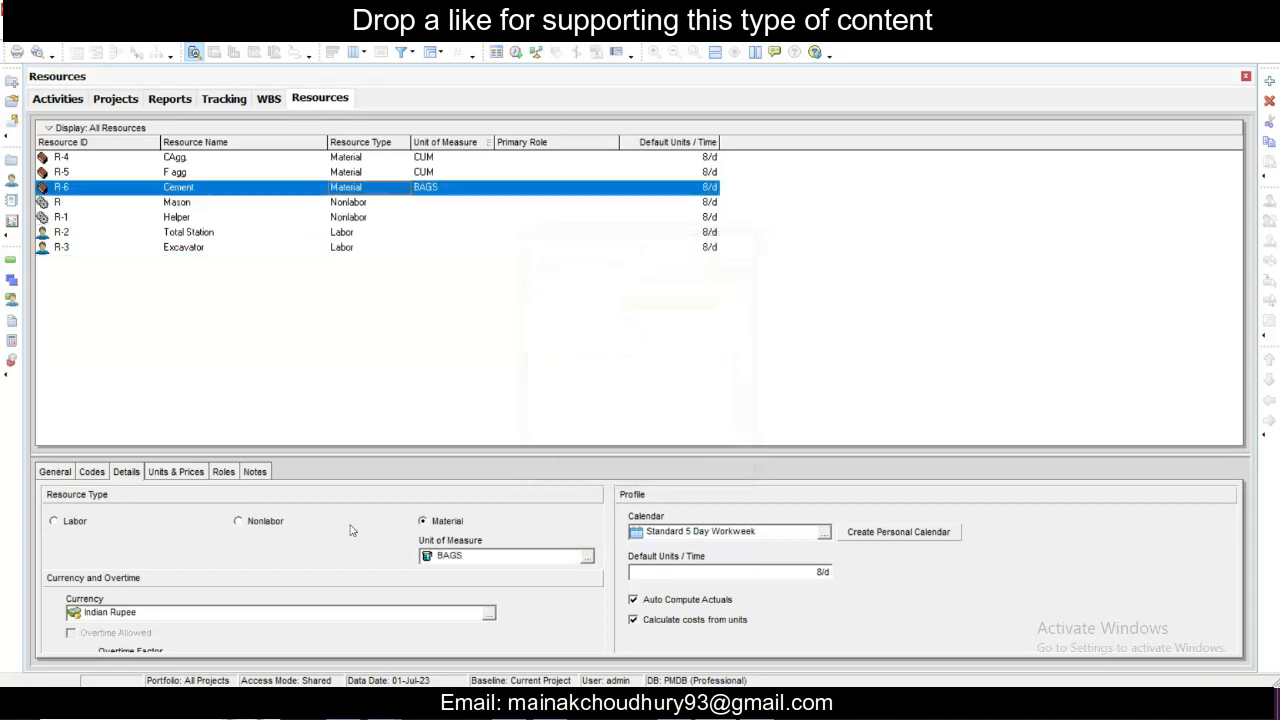
- Set the Cement resource's price per unit to Rs500.00/BAGS
click(122, 172)
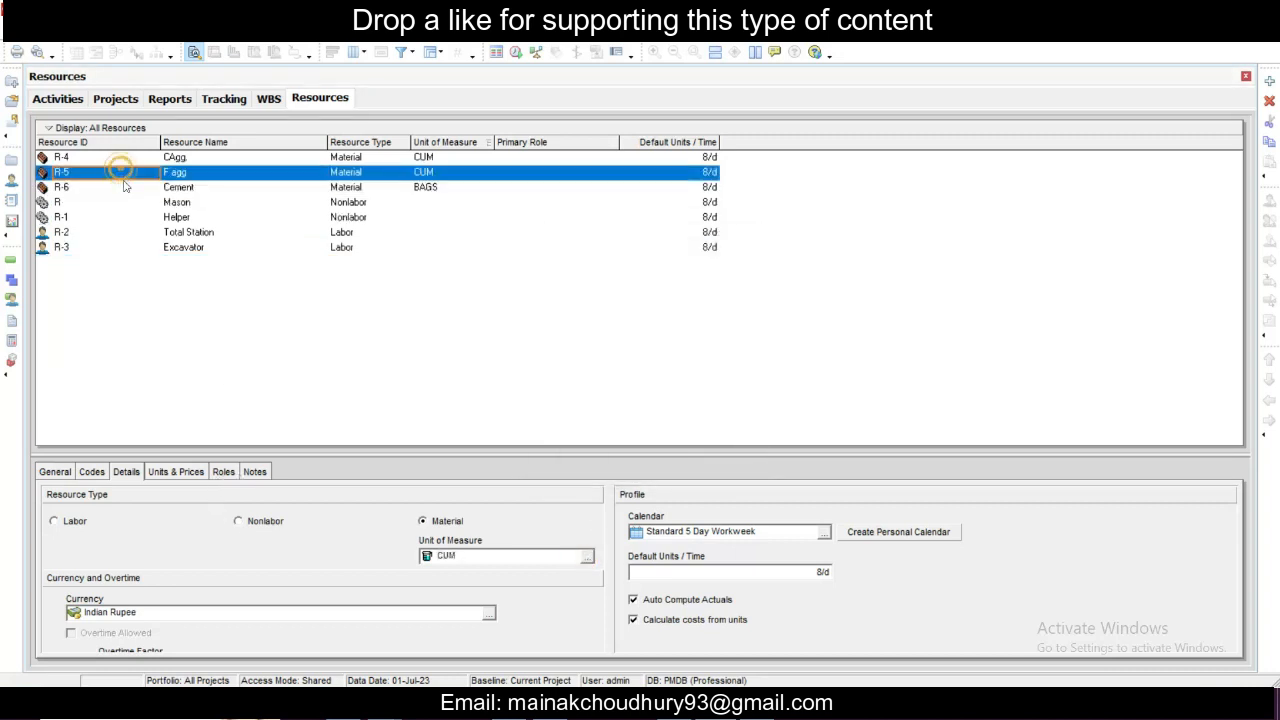
click(122, 187)
click(185, 472)
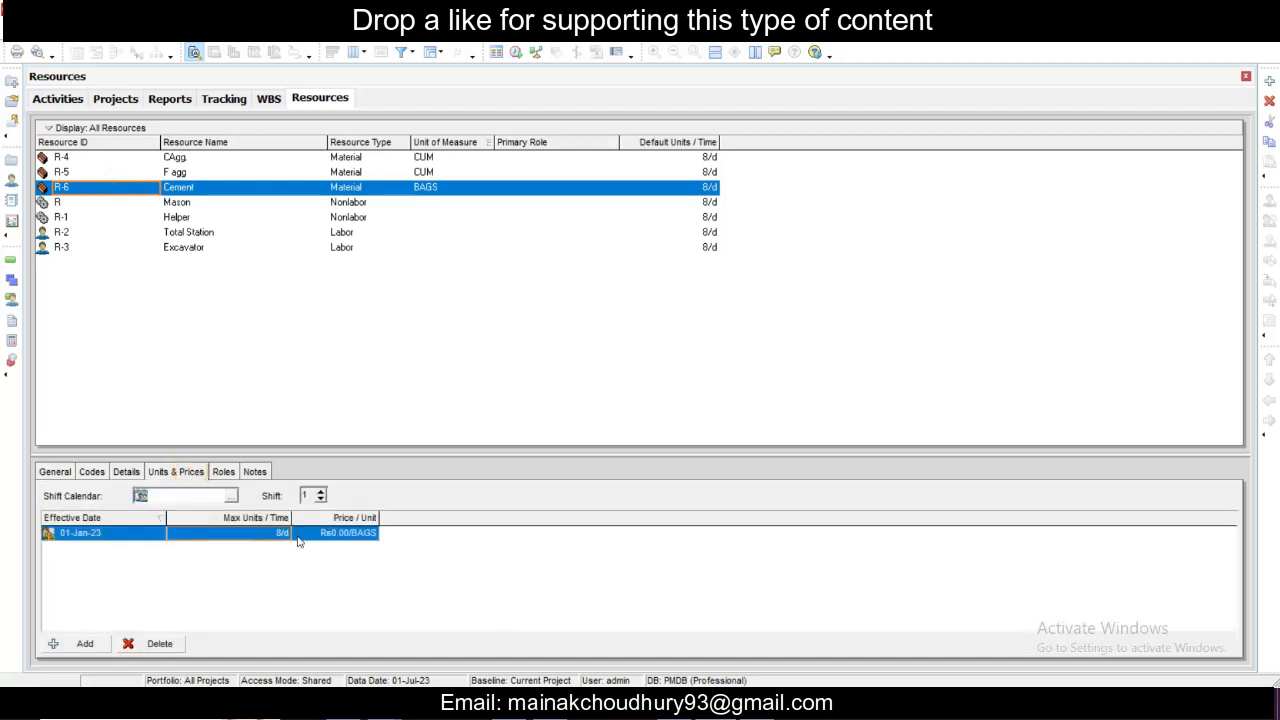
click(260, 536)
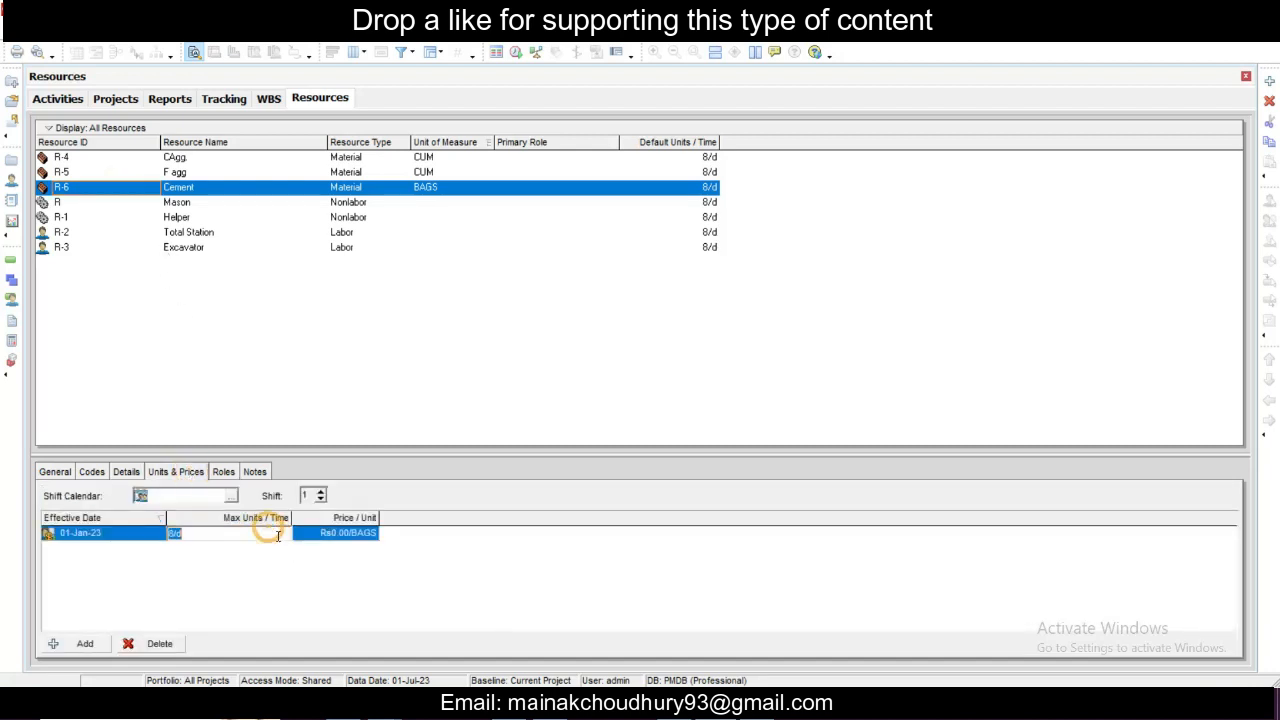
double_click(352, 533)
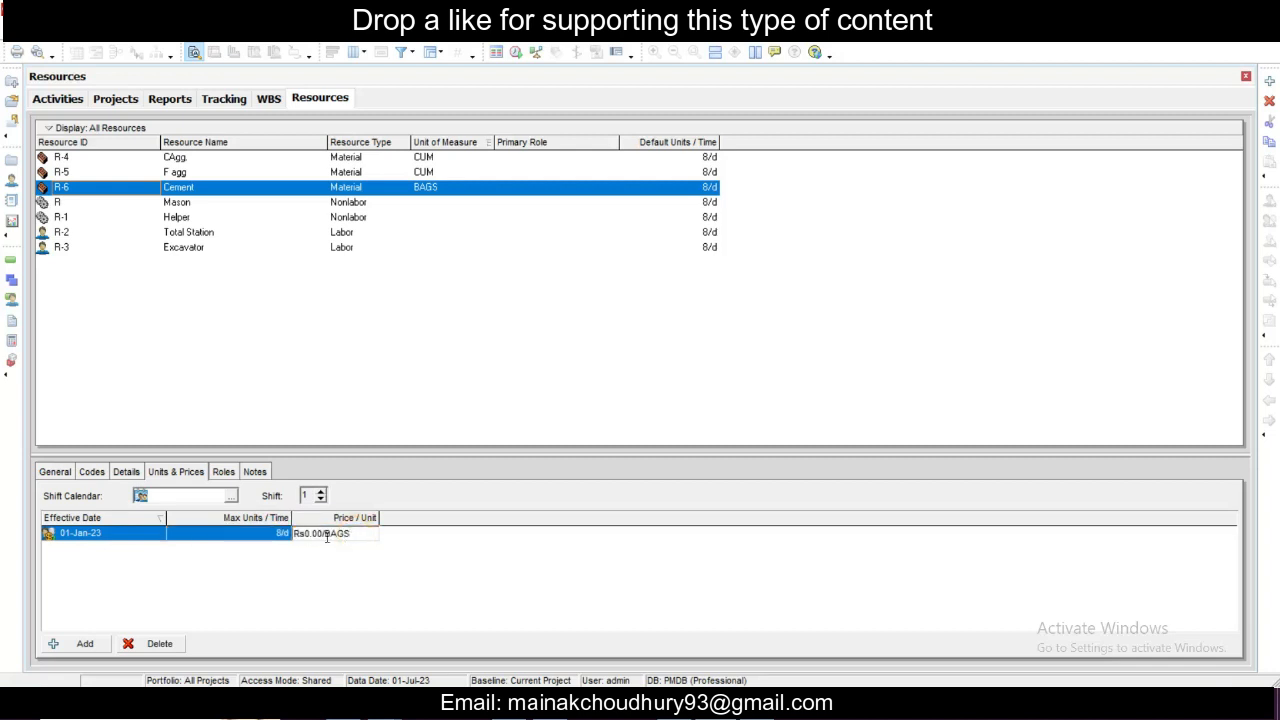
drag(323, 537, 309, 537)
text(5000)
key(Return)
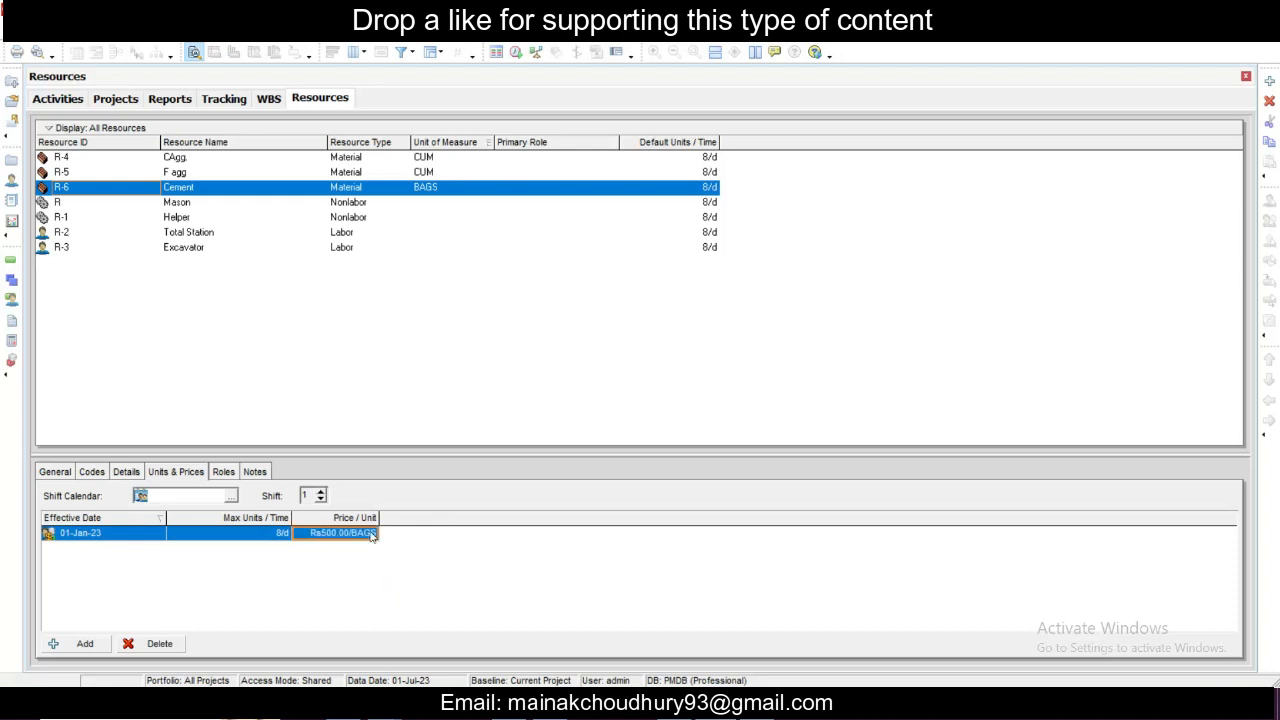
click(393, 332)
click(457, 171)
click(457, 158)
click(443, 203)
click(507, 216)
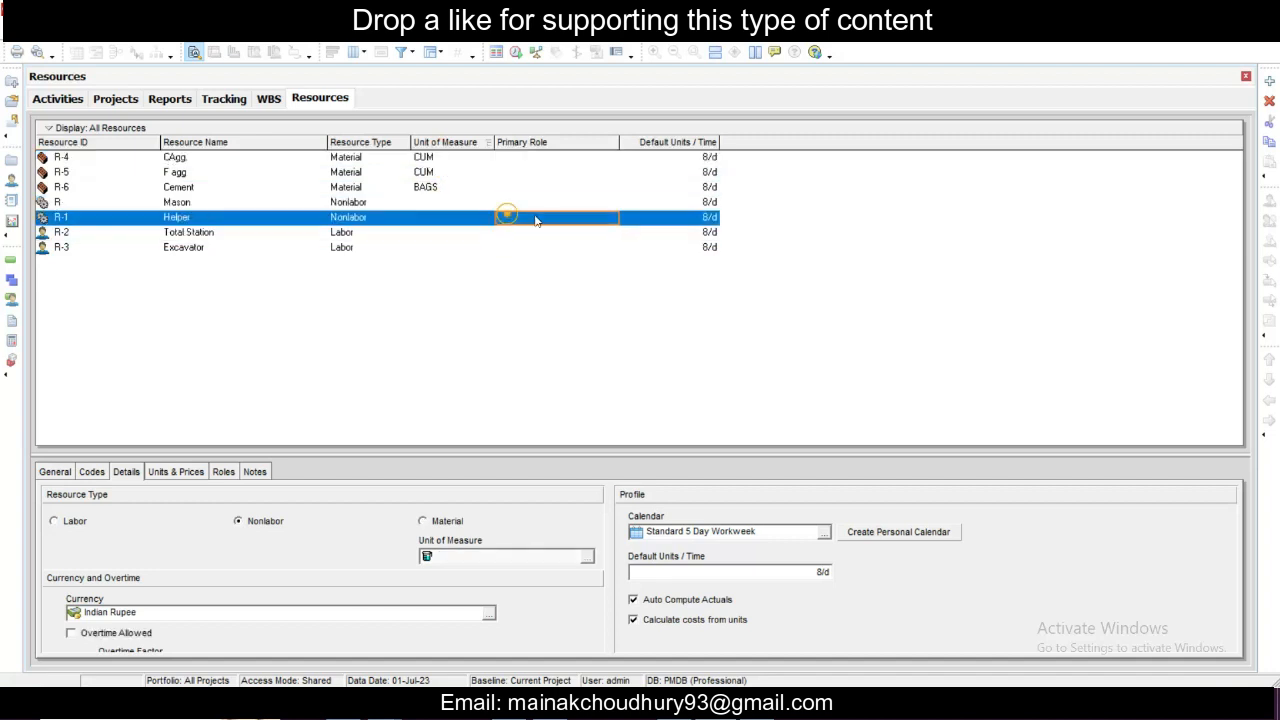
click(535, 220)
click(745, 242)
- Return to the project's activities and assign the Total Station resource to the Surveying and Marking activity
click(57, 100)
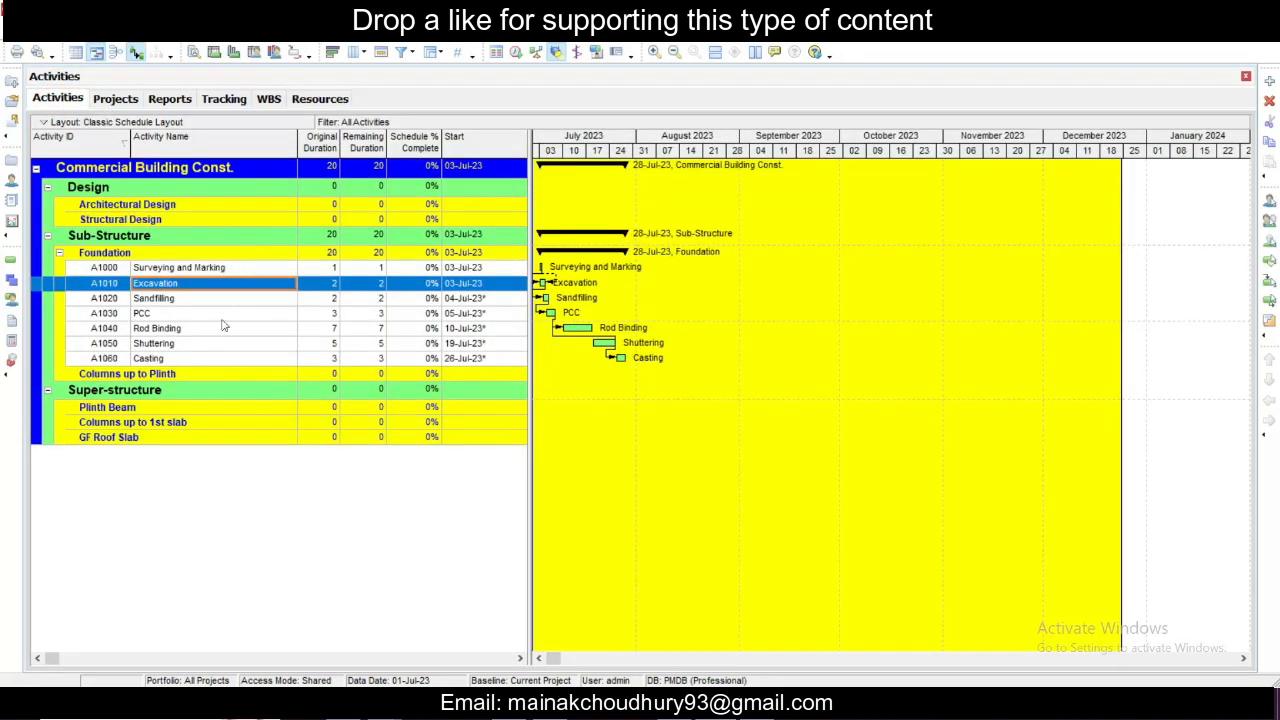
click(199, 316)
click(194, 267)
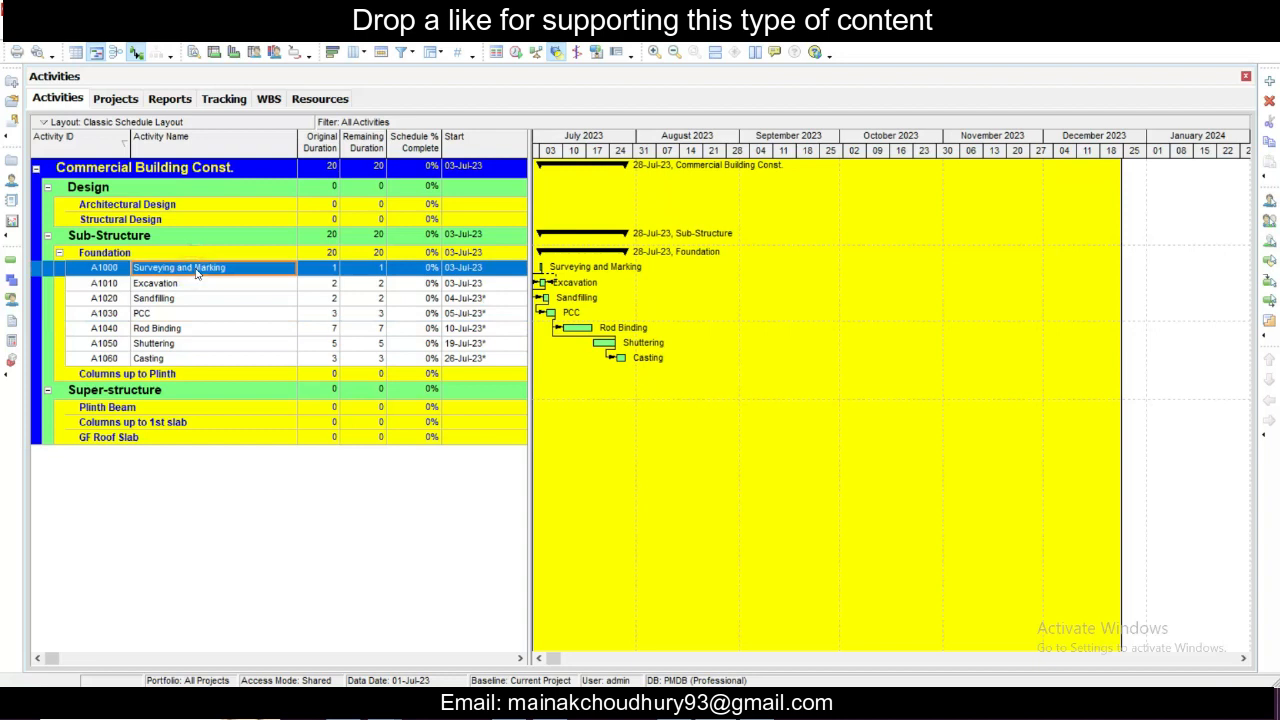
right_click(197, 273)
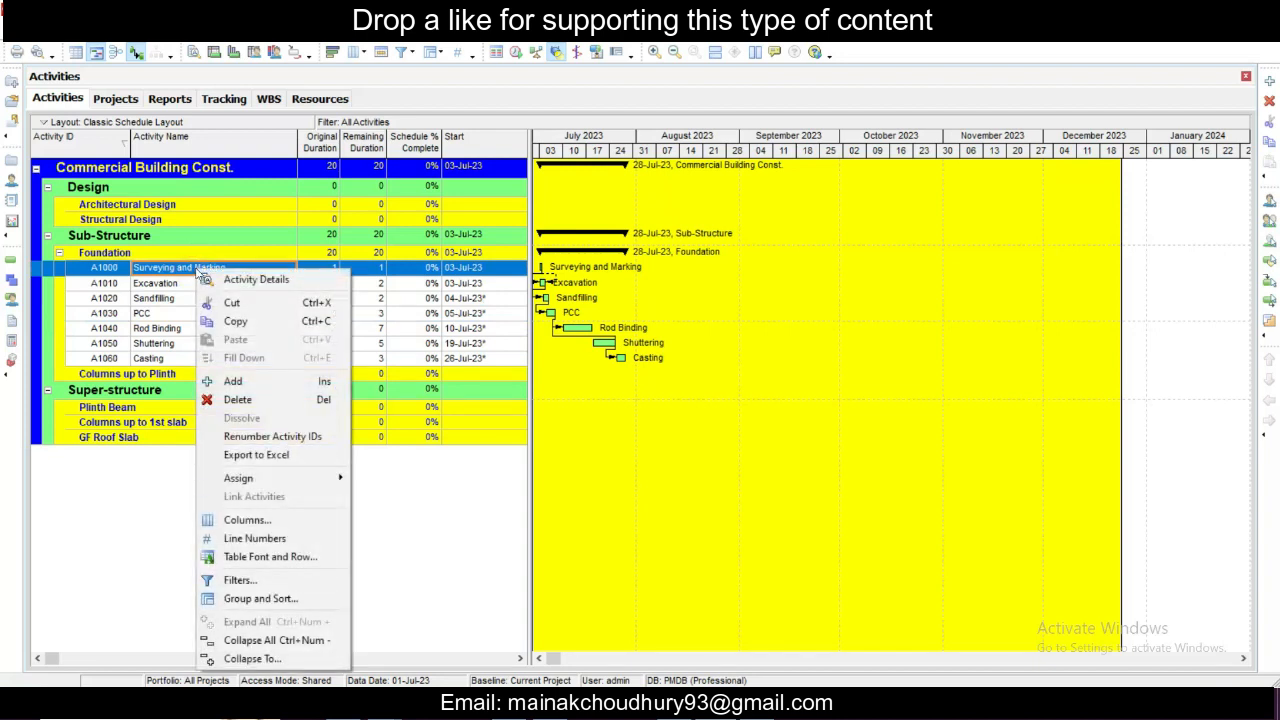
mouse_move(323, 480)
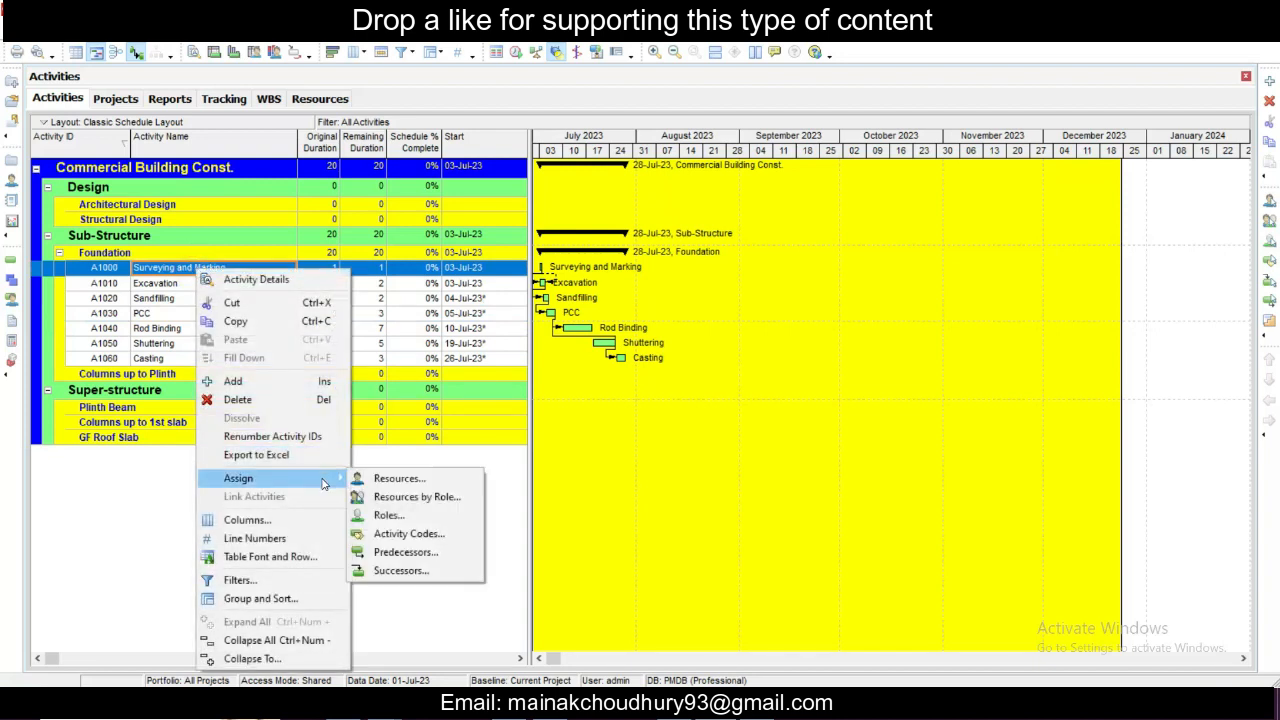
click(420, 488)
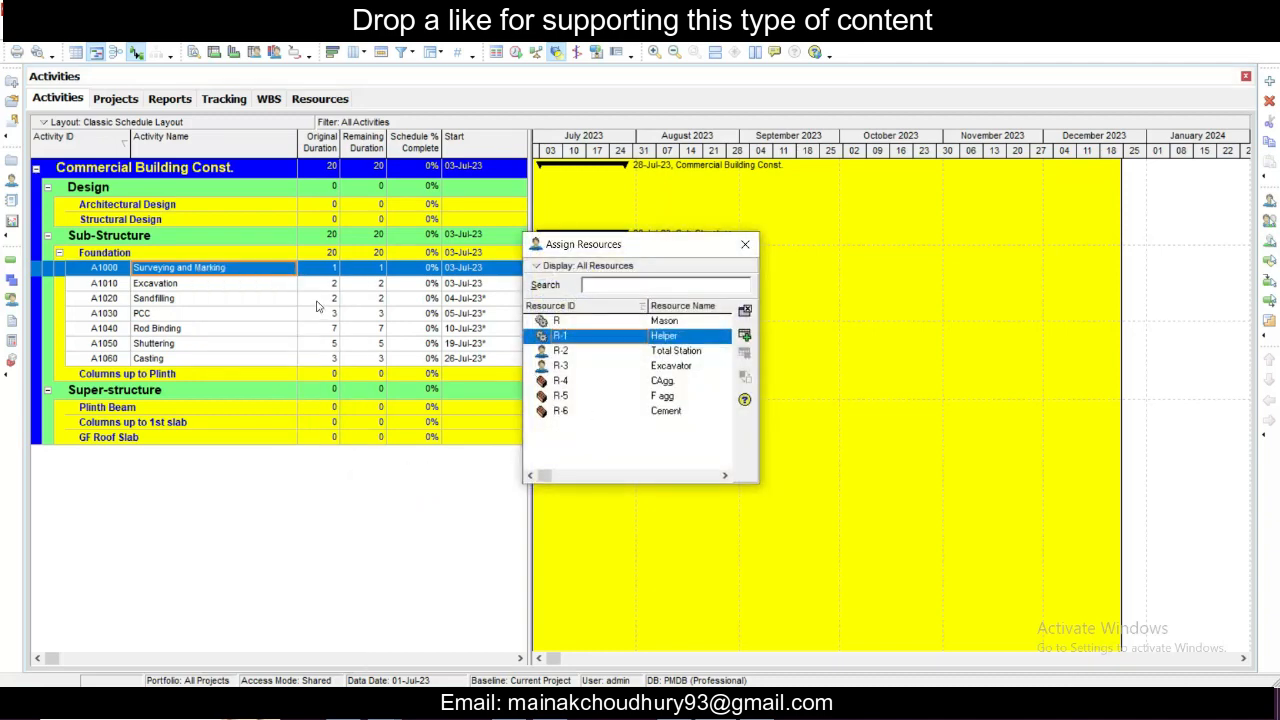
click(680, 352)
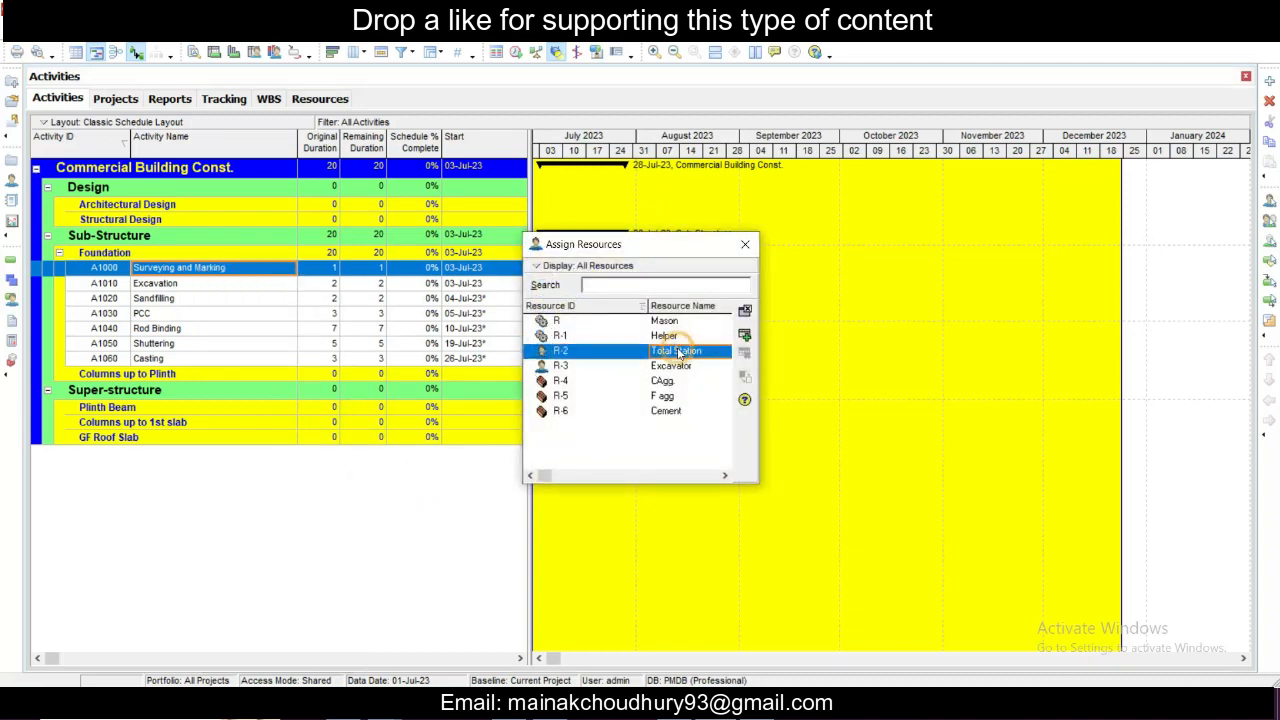
ctrl+click(678, 367)
click(642, 370)
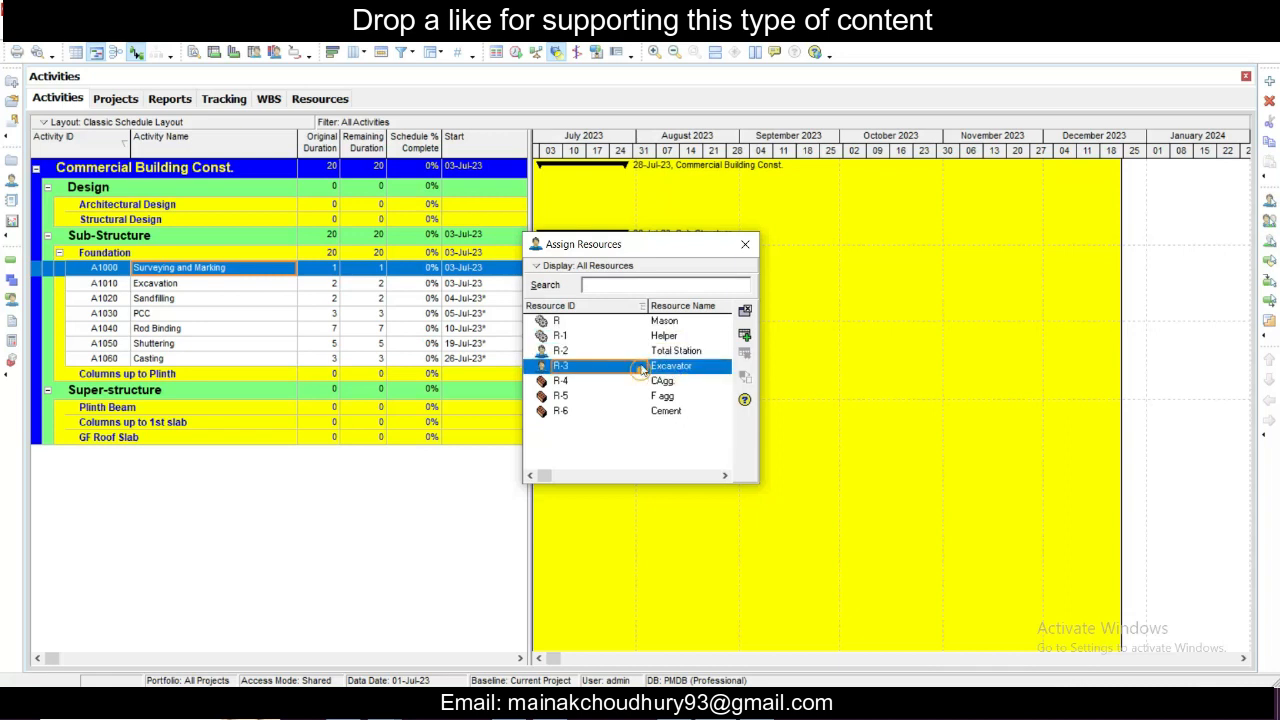
click(640, 356)
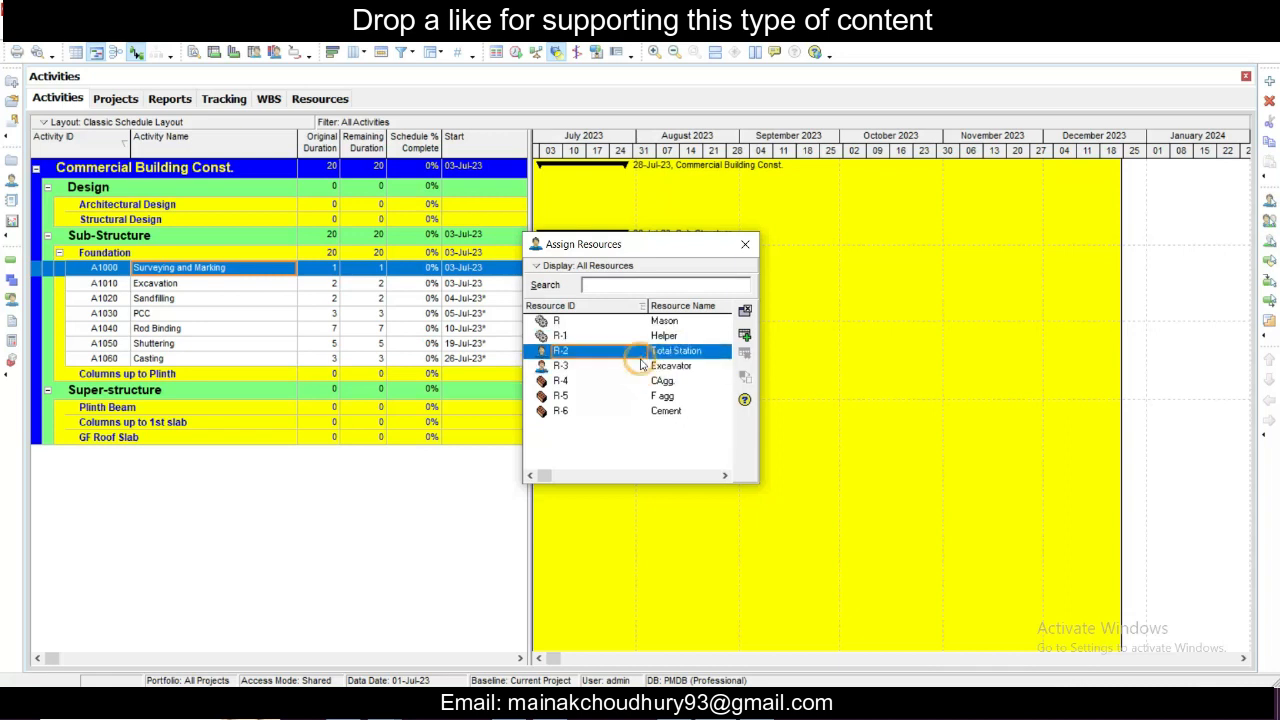
click(745, 337)
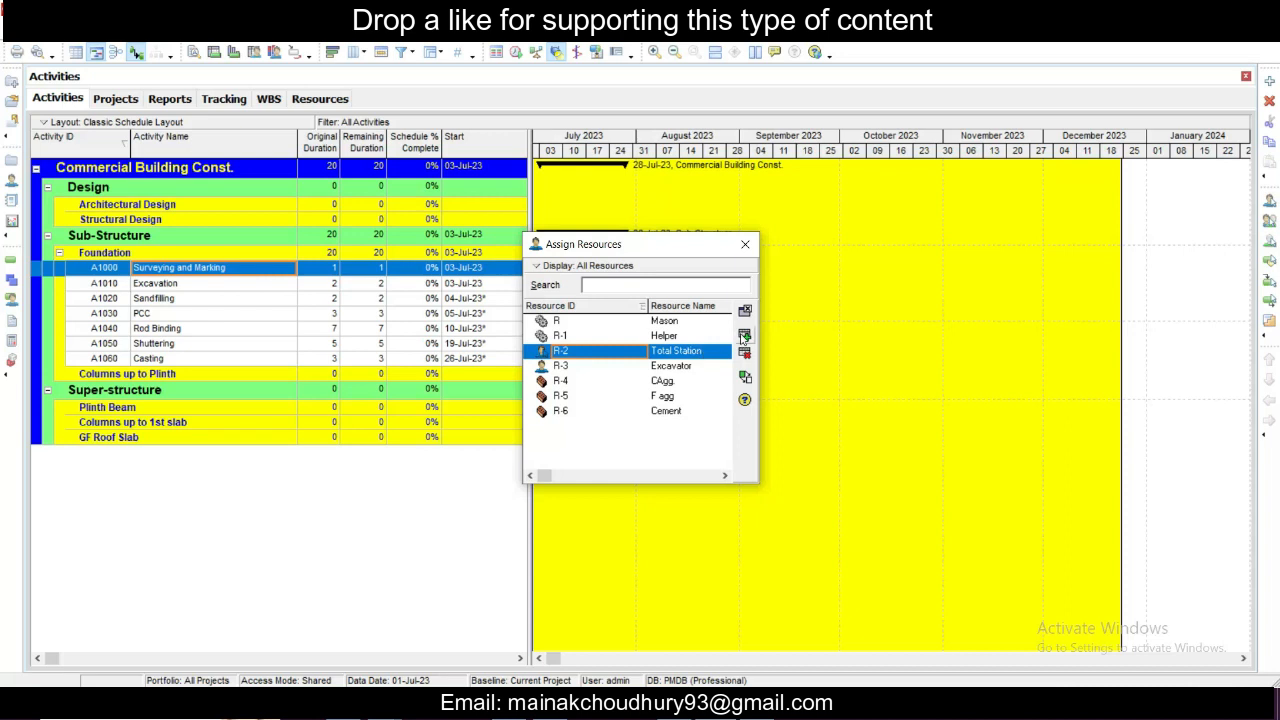
click(744, 312)
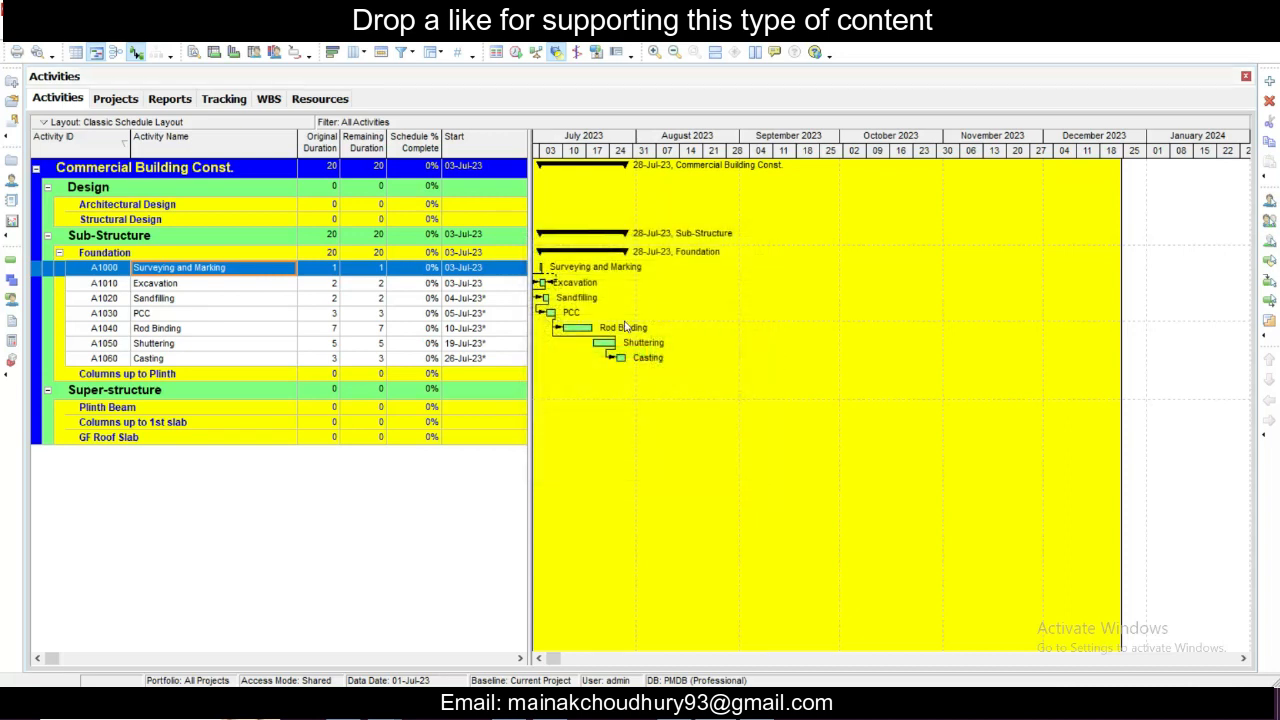
click(288, 284)
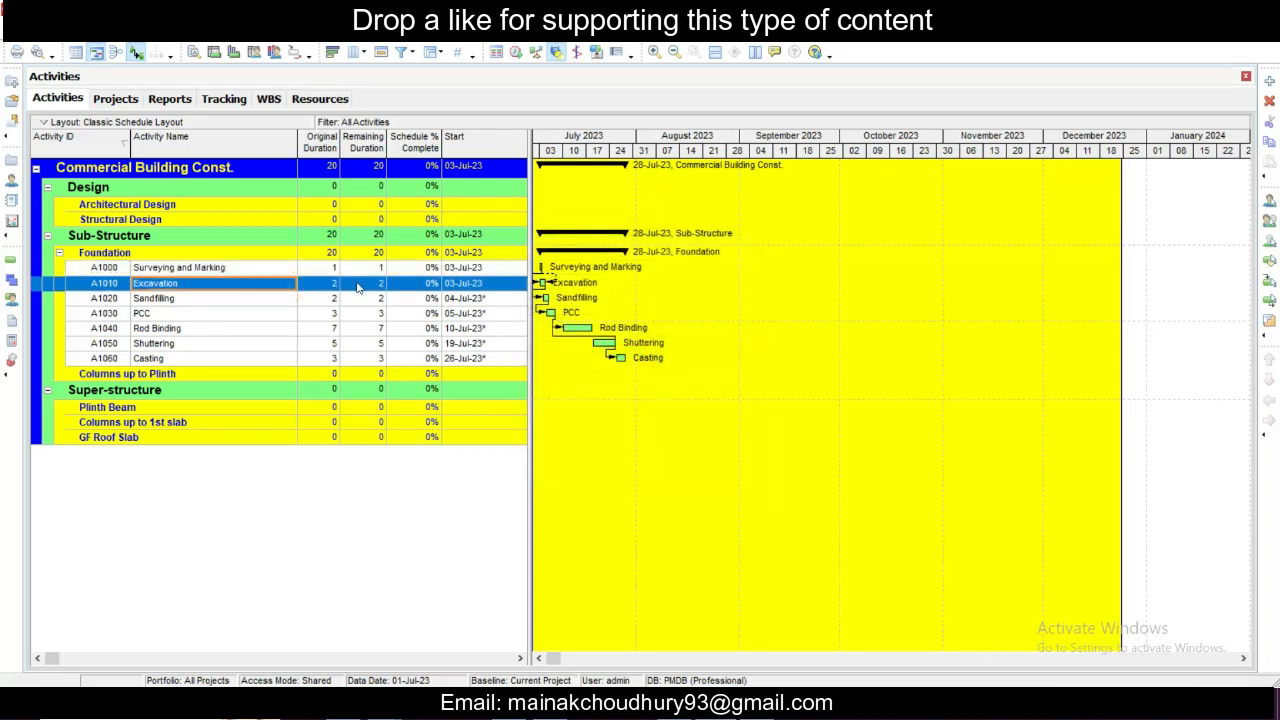
right_click(265, 290)
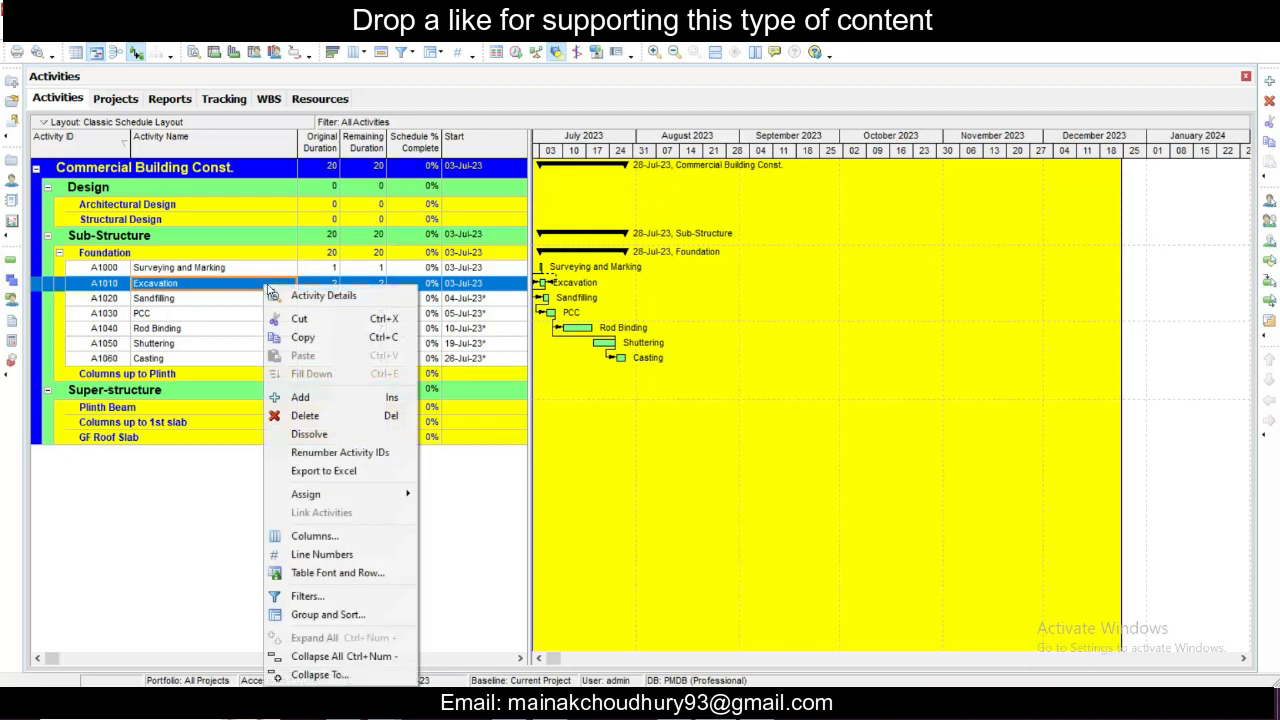
click(352, 395)
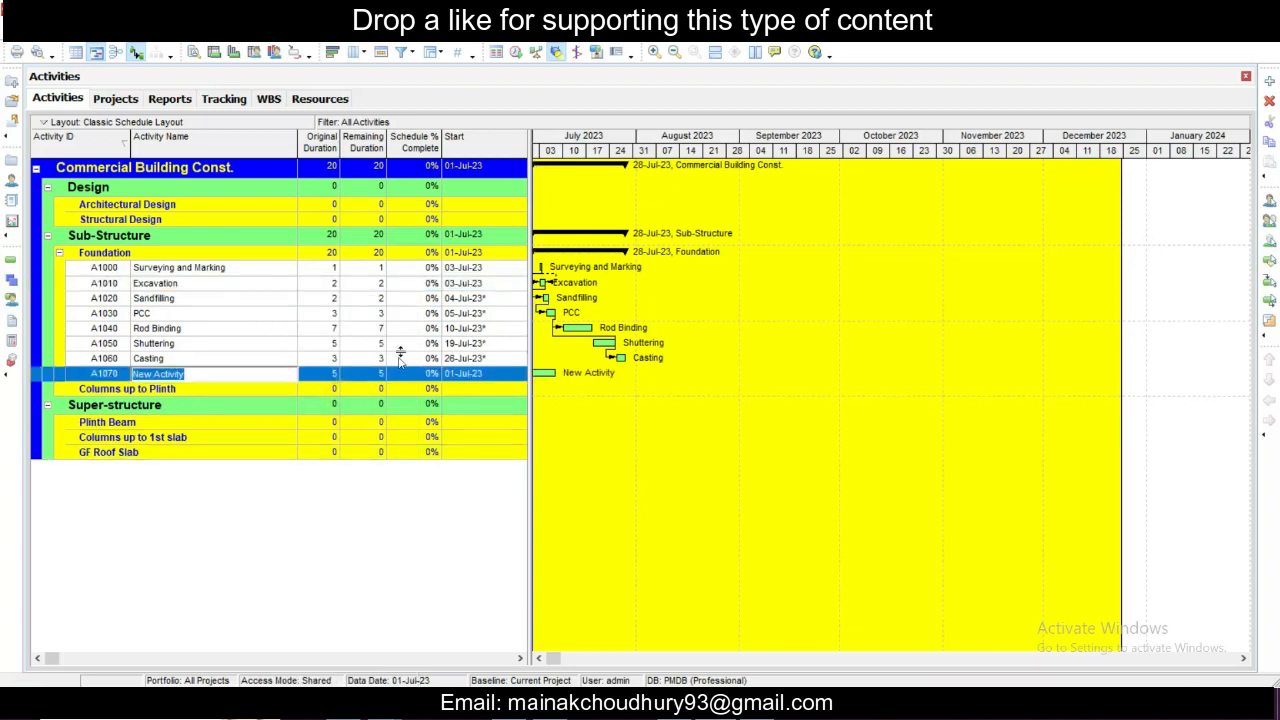
click(328, 376)
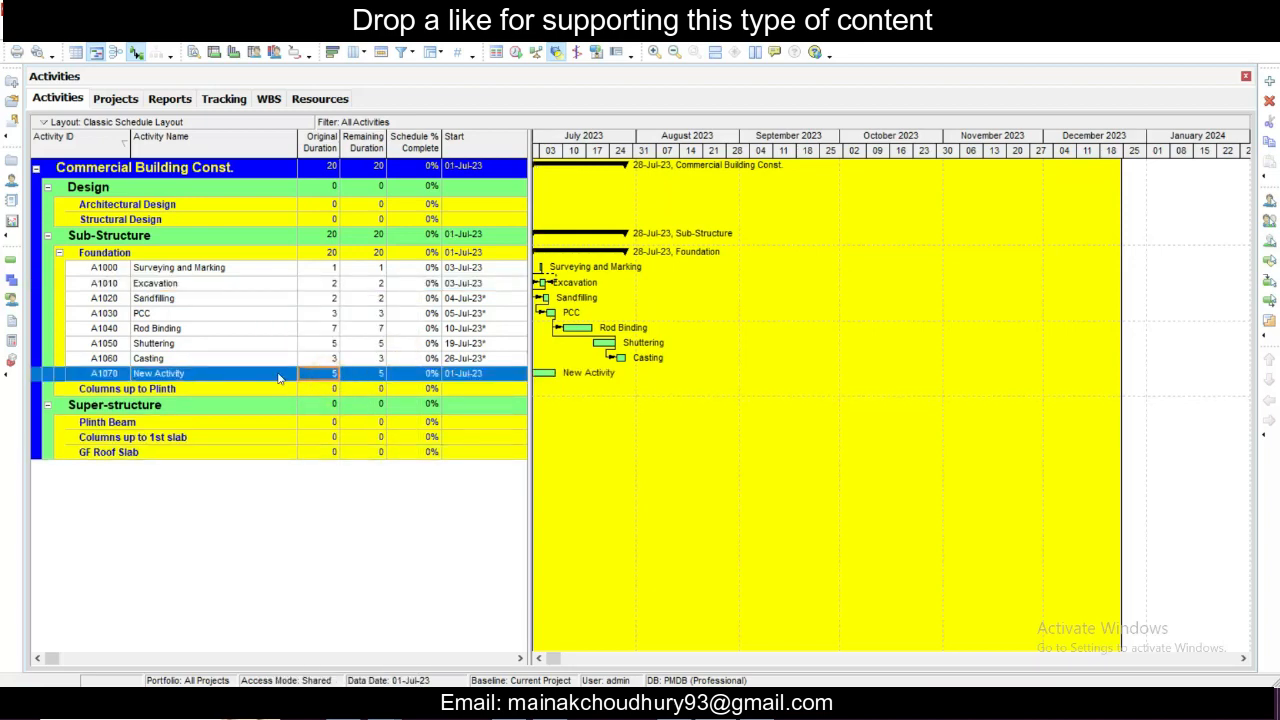
key(Delete)
click(600, 383)
- Assign the Excavator resource to the Excavation activity and close the resource assignment window
click(200, 287)
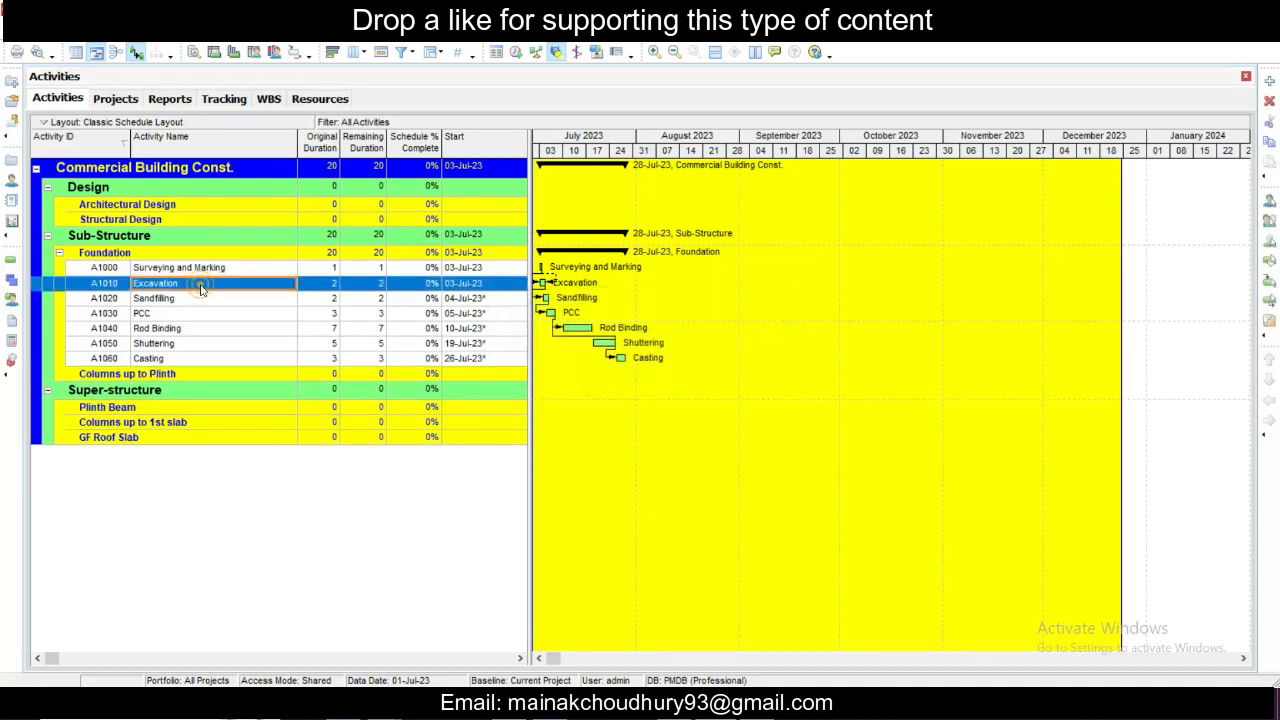
right_click(203, 287)
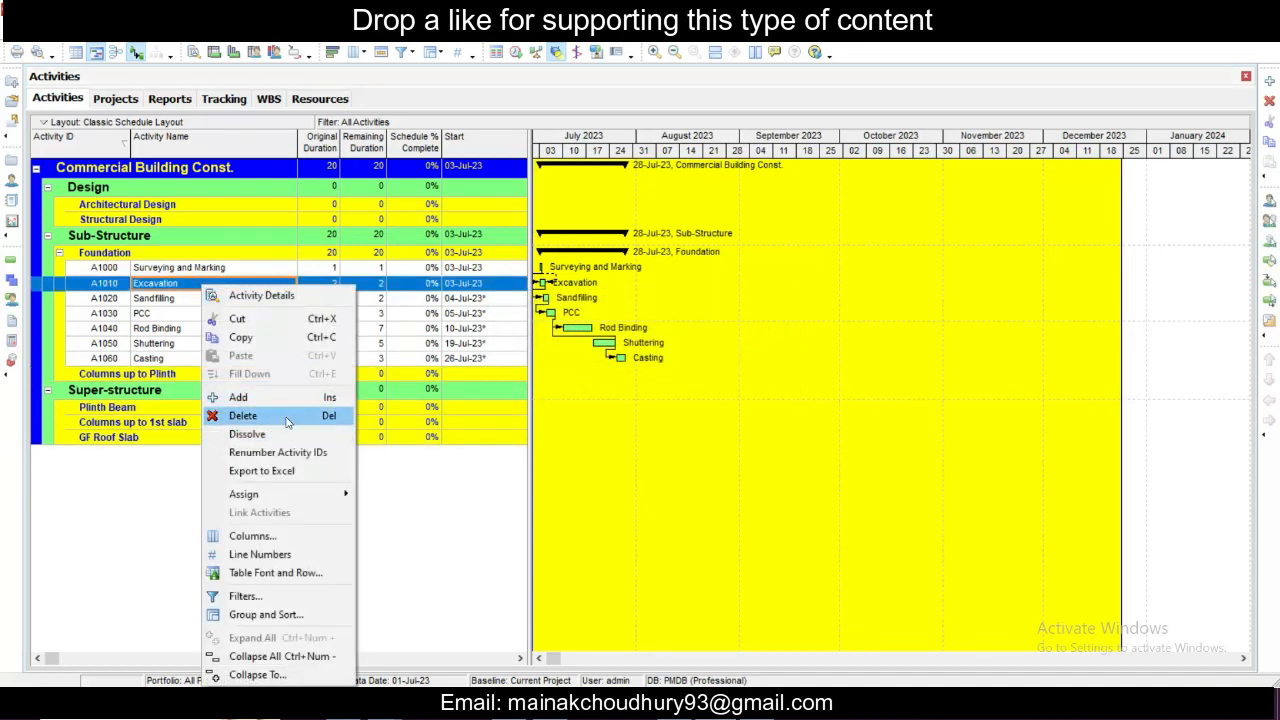
mouse_move(300, 494)
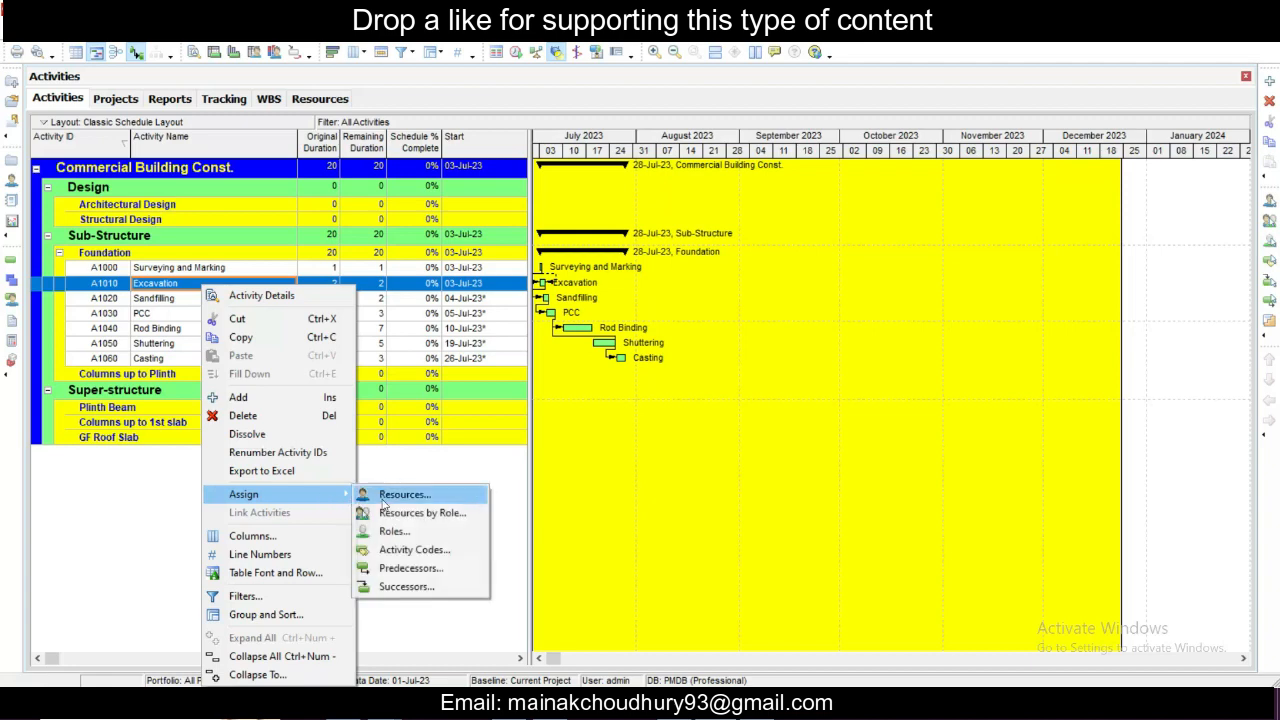
click(415, 494)
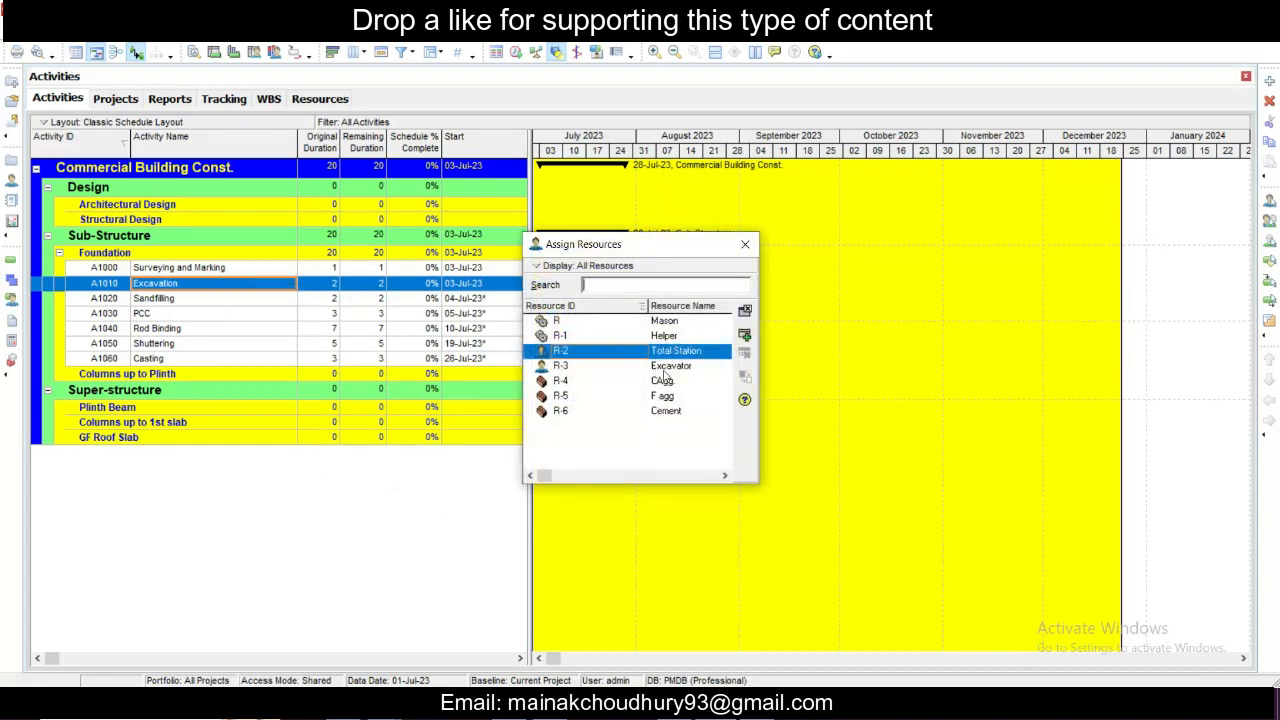
click(675, 367)
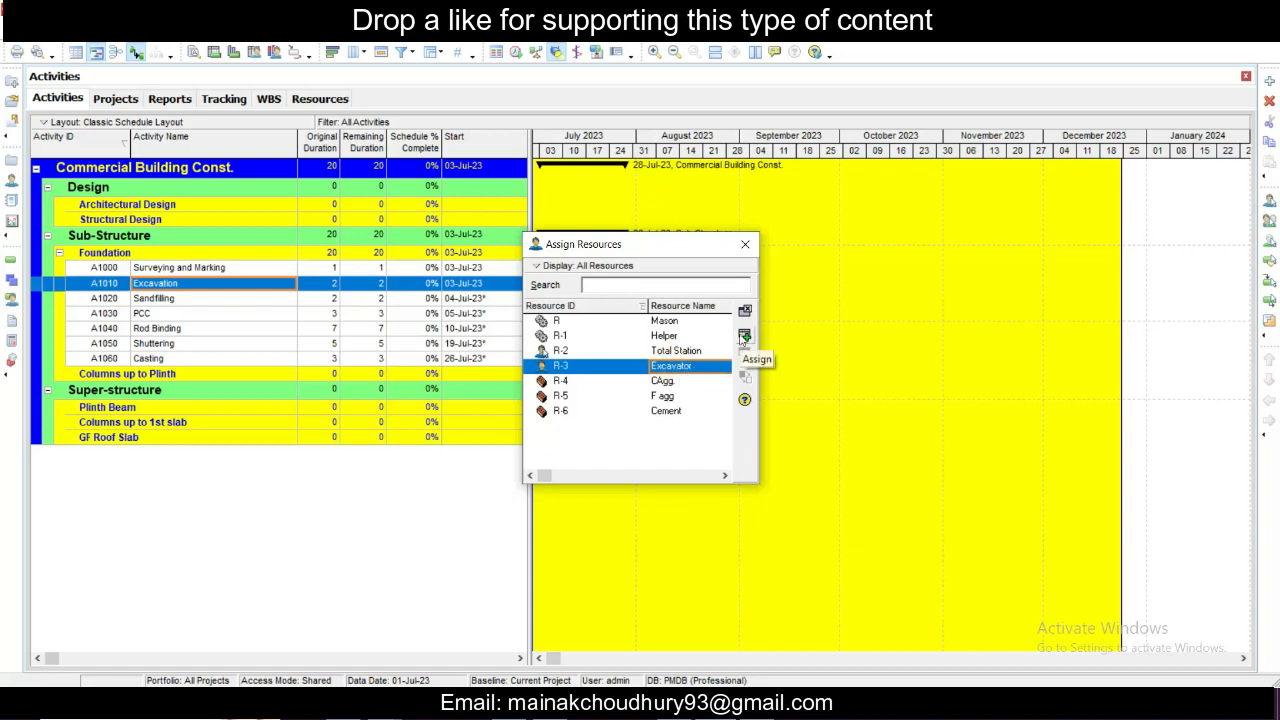
click(744, 337)
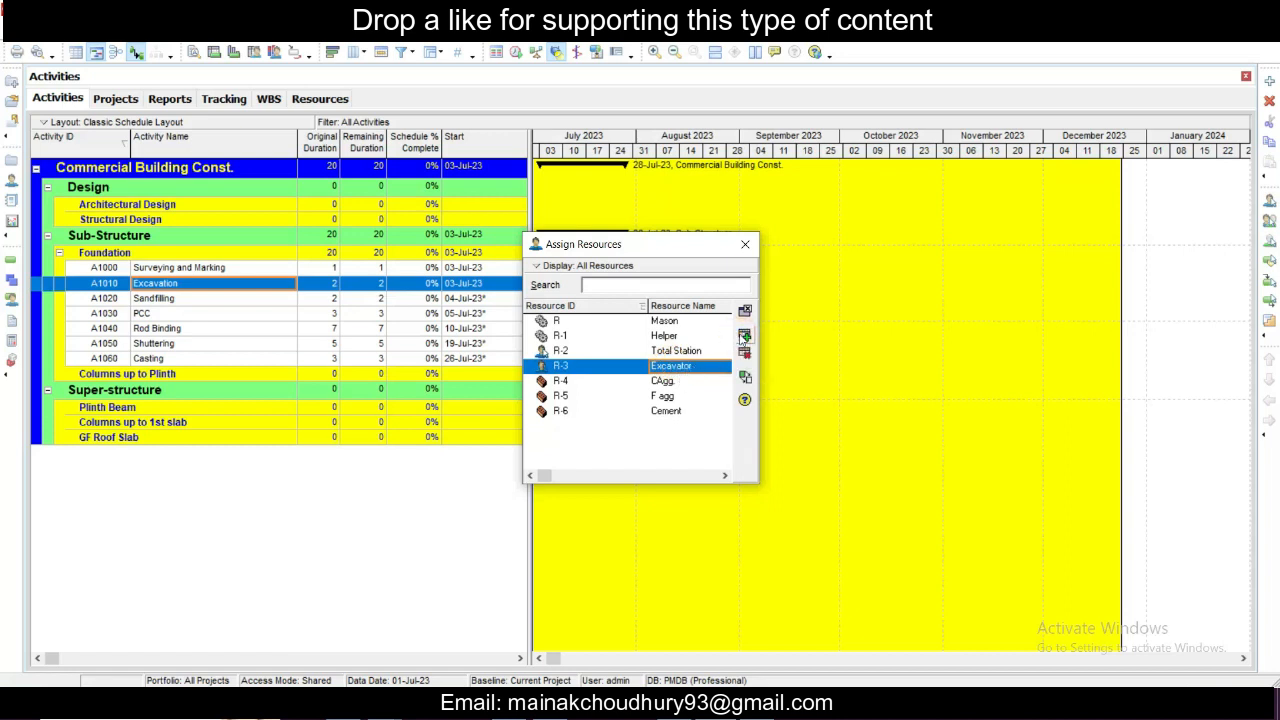
click(745, 245)
- Assign the F agg and Helper resources together to the Sandfilling activity, then close the assignment window
click(192, 299)
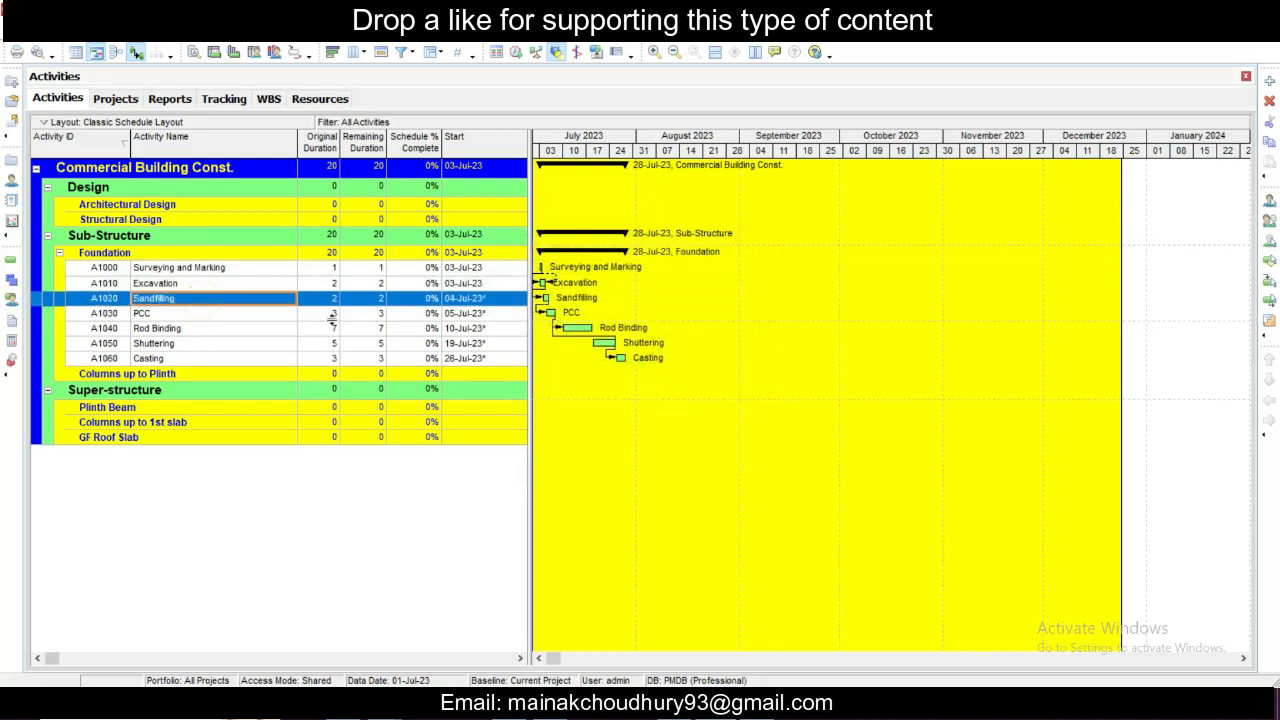
right_click(366, 299)
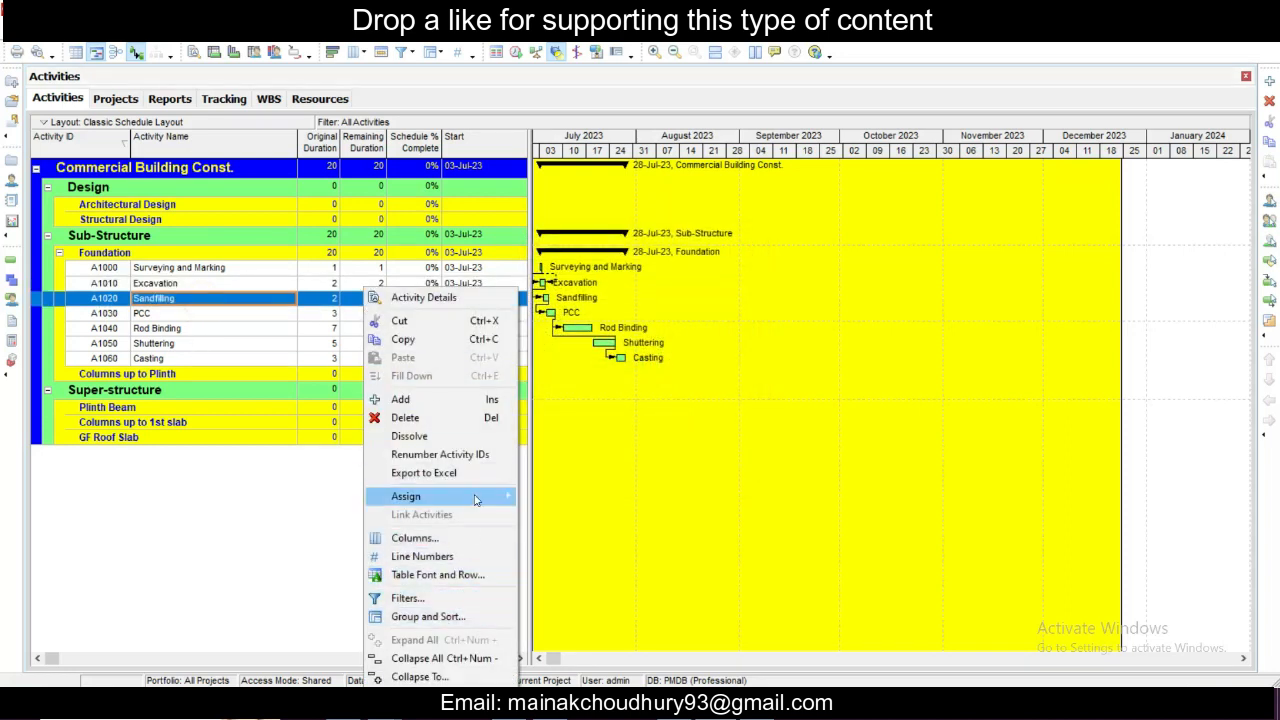
mouse_move(480, 497)
click(568, 496)
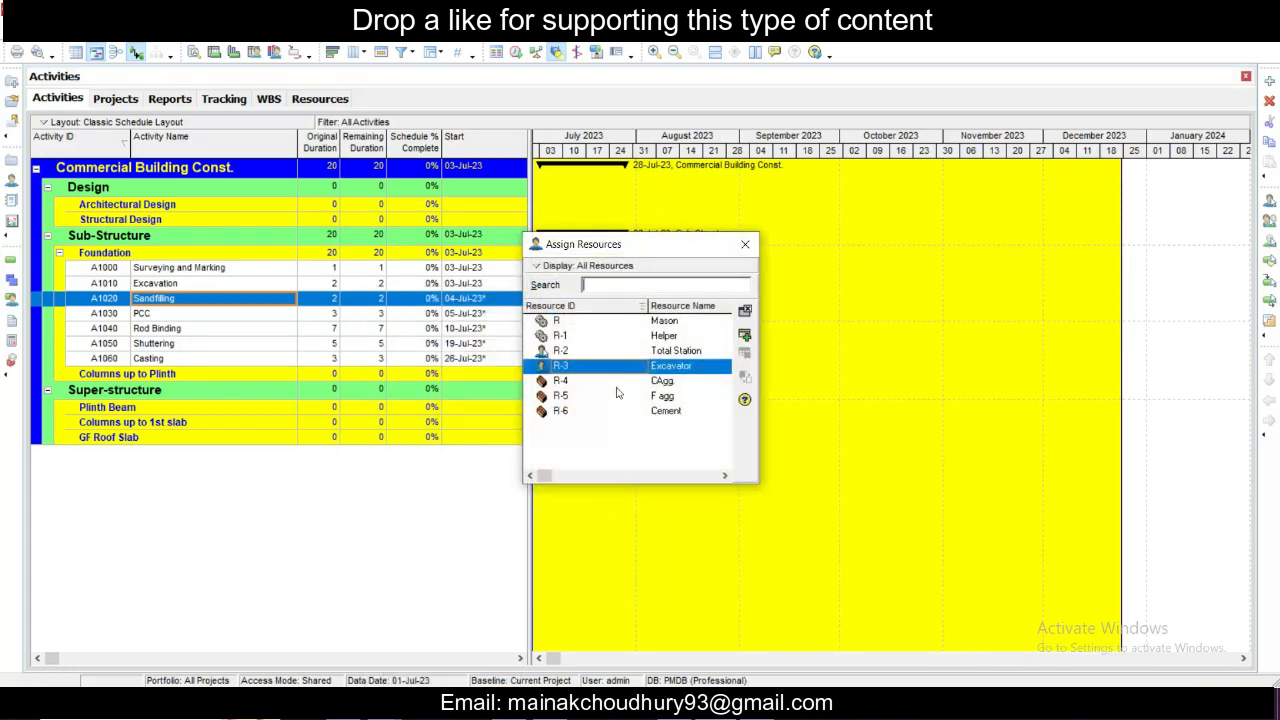
click(625, 397)
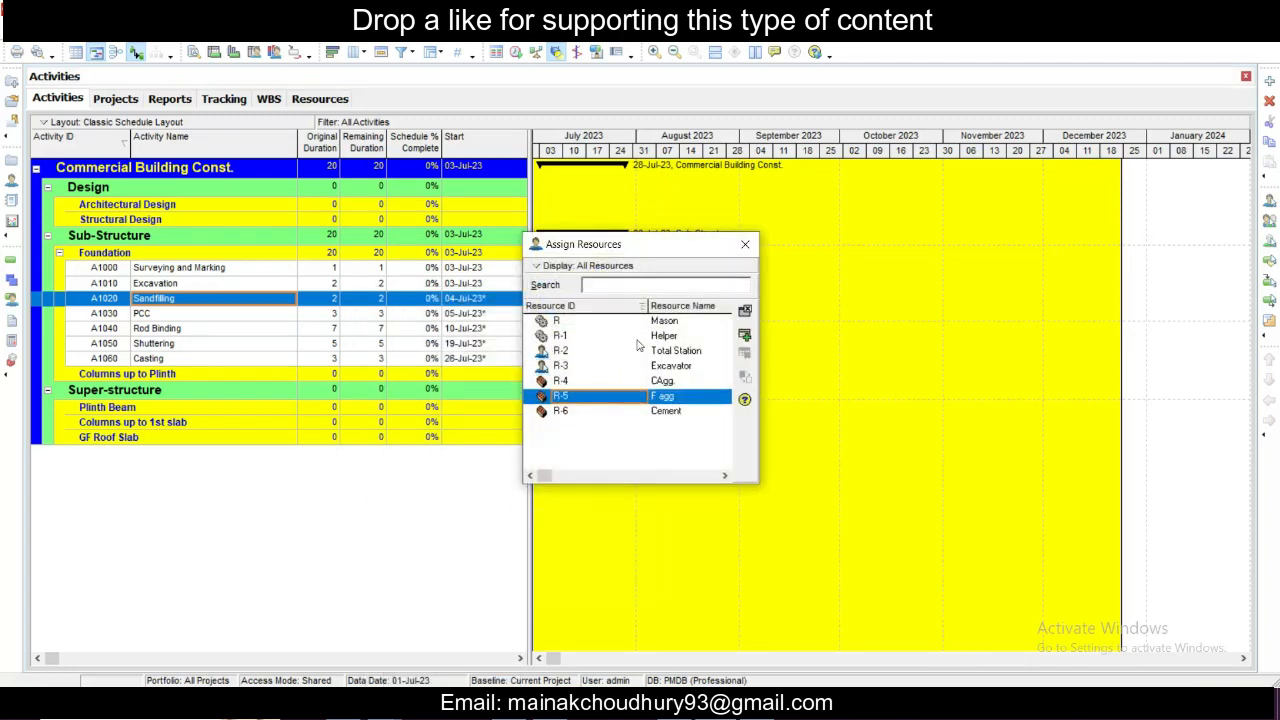
ctrl+click(566, 337)
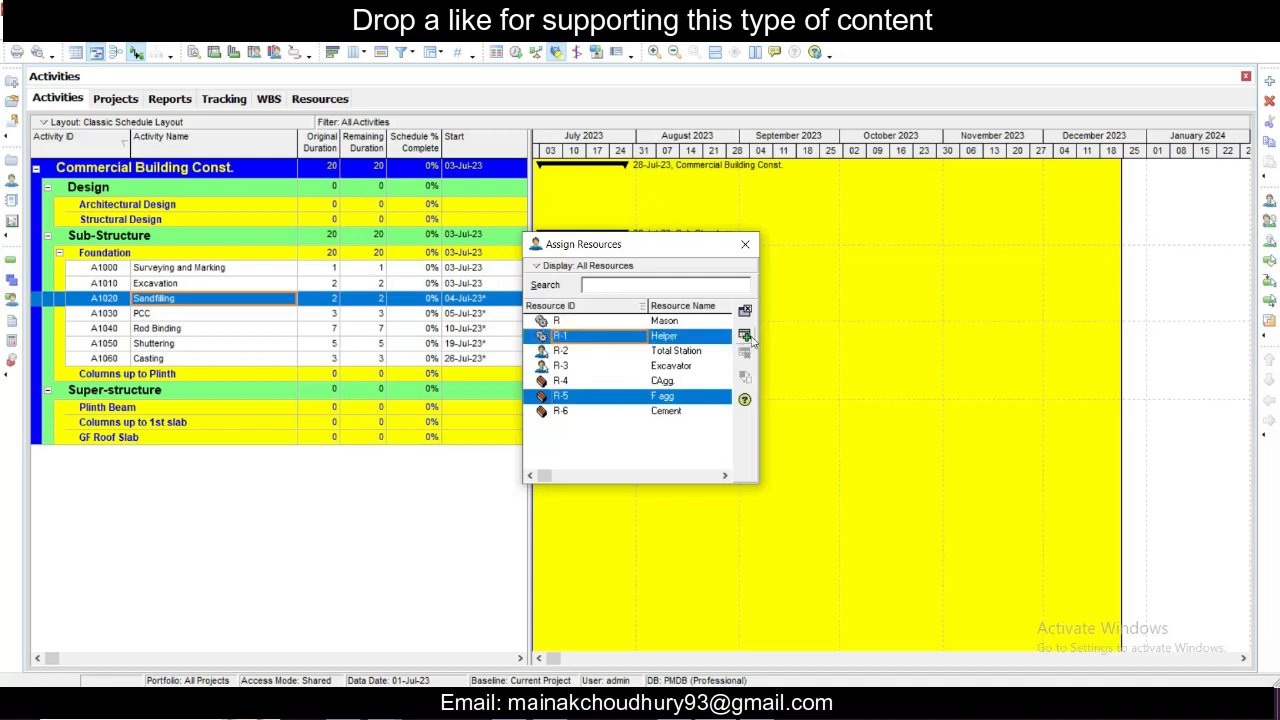
click(745, 338)
click(747, 245)
- Assign the Cement, F agg, CAgg., Helper and Mason resources to the PCC activity and close the assignment window
click(166, 314)
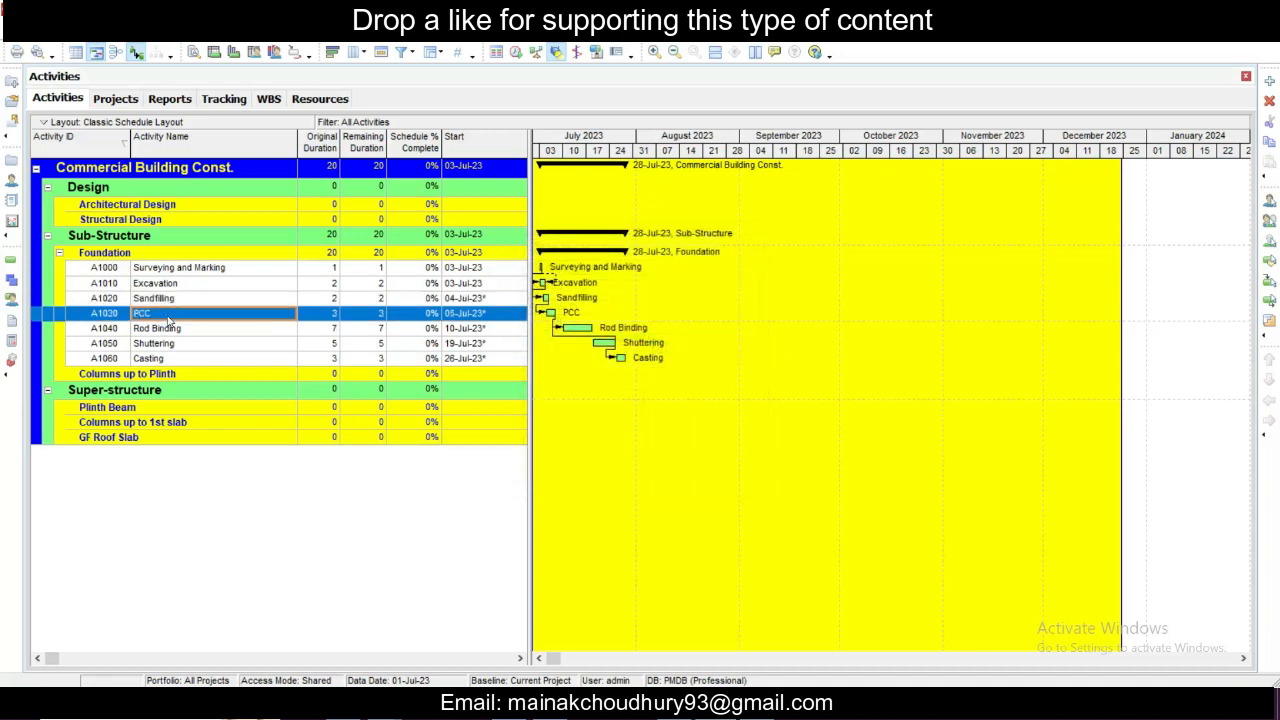
right_click(389, 318)
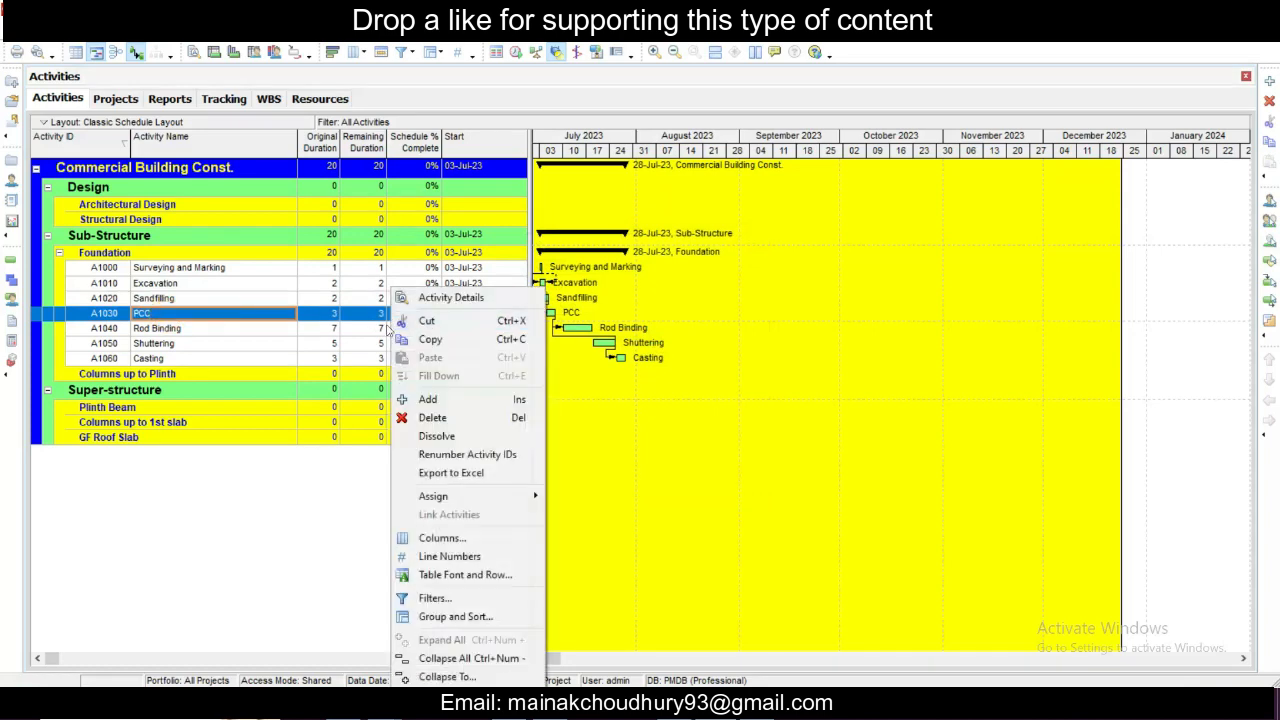
right_click(262, 316)
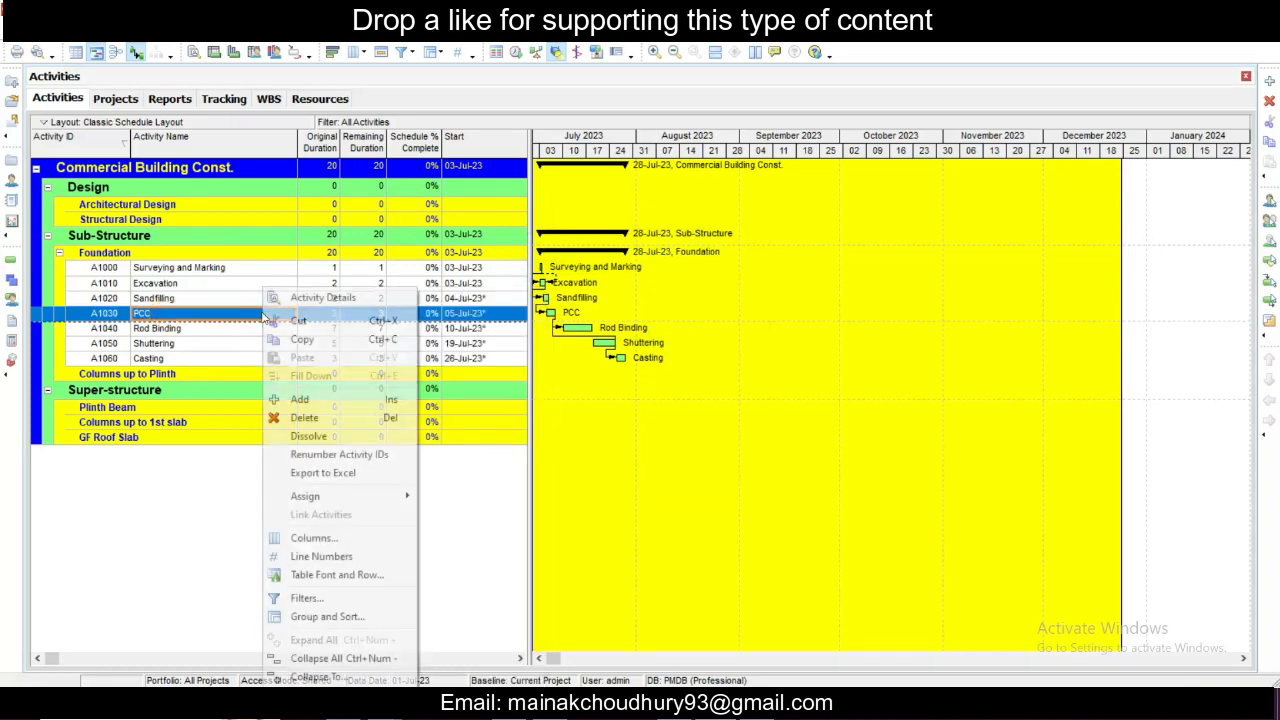
mouse_move(365, 497)
click(484, 494)
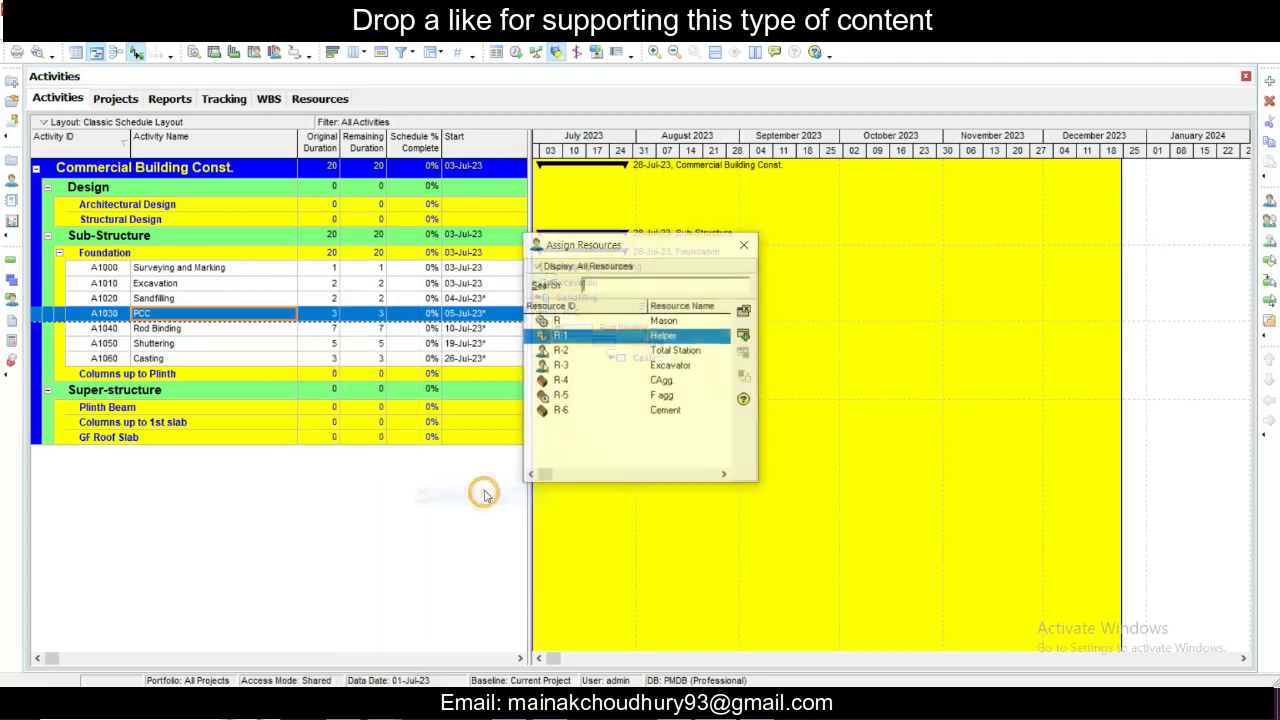
click(646, 410)
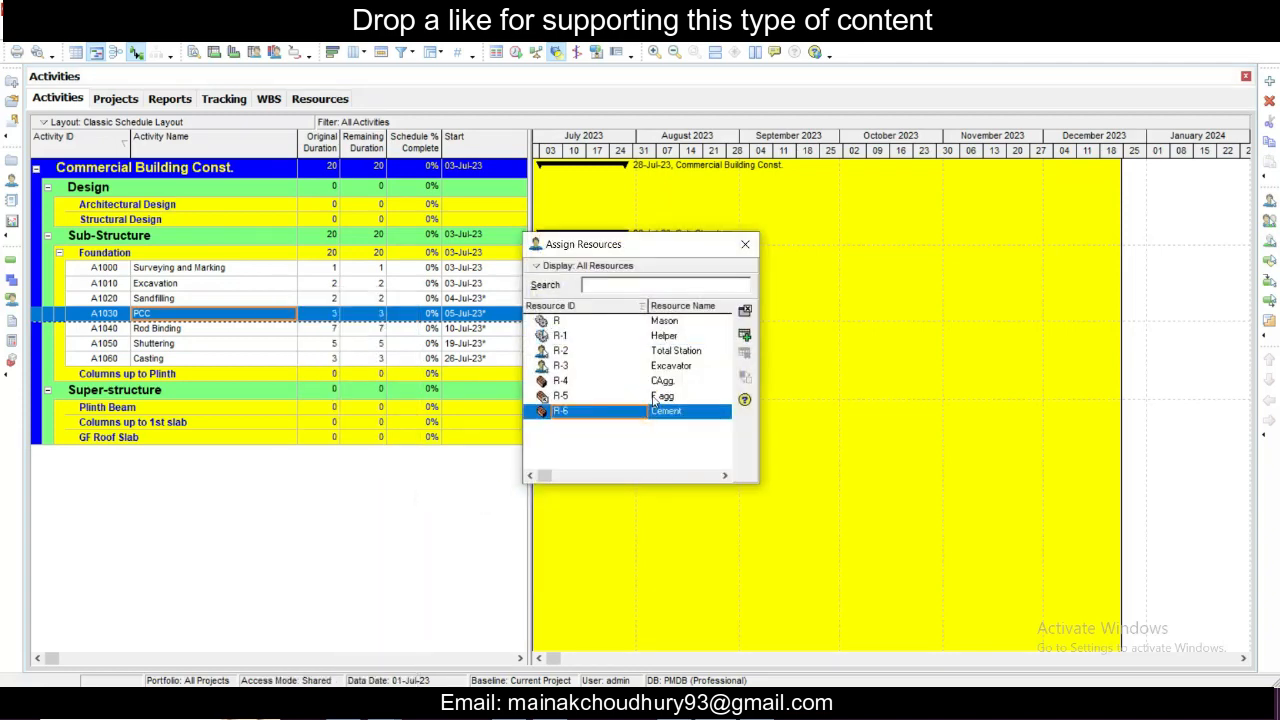
ctrl+click(656, 396)
ctrl+click(655, 381)
ctrl+click(664, 336)
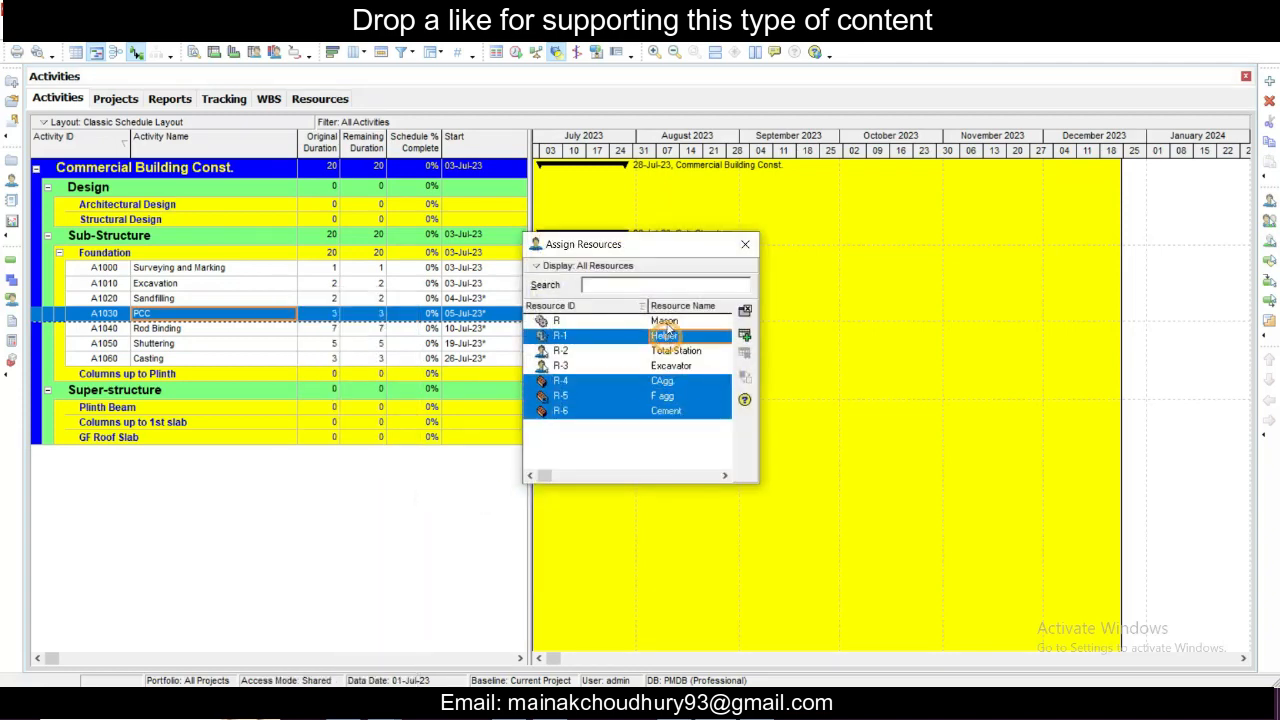
ctrl+click(664, 321)
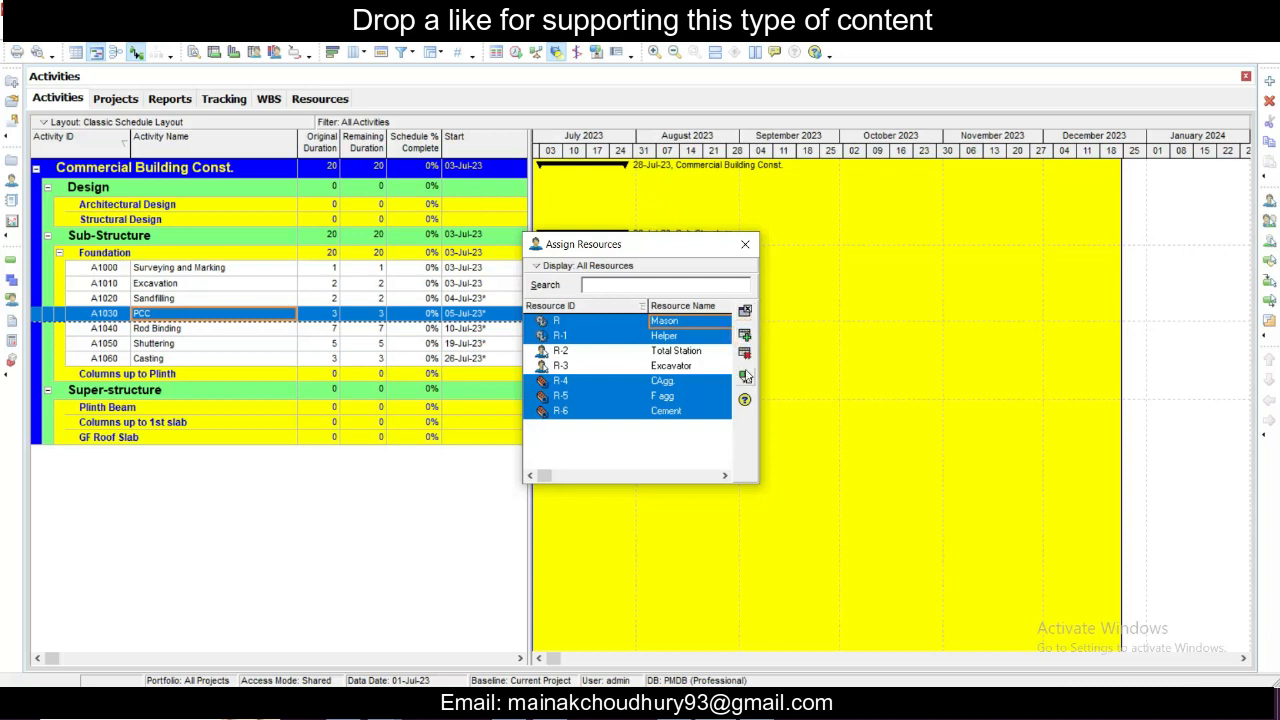
click(748, 245)
- Add a new activity to the Foundation group, keeping its default name and duration
click(190, 328)
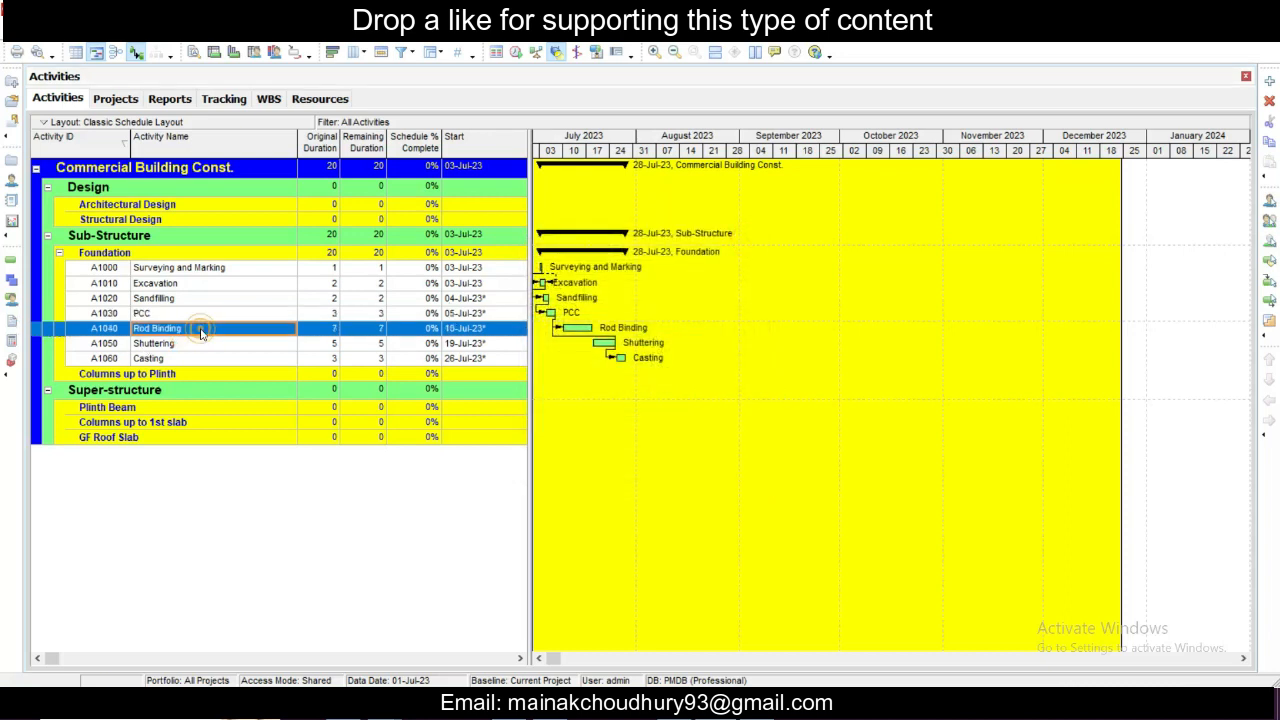
right_click(200, 329)
click(257, 399)
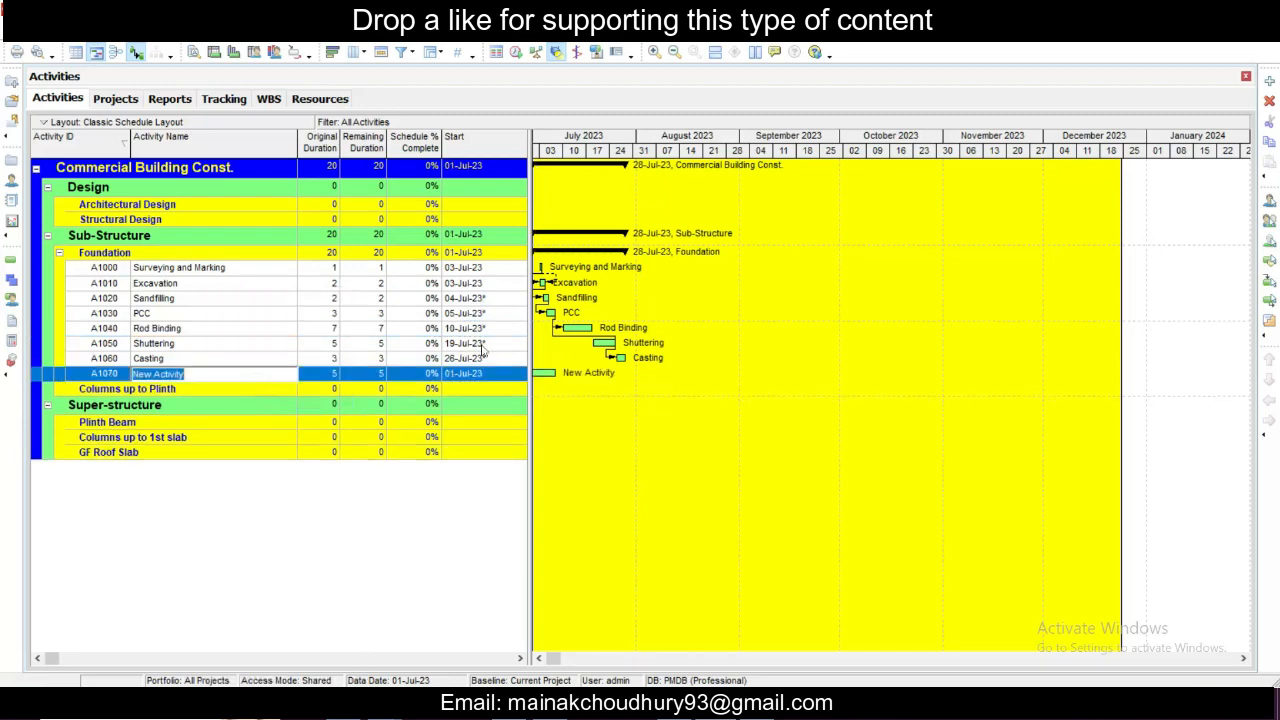
- Assign the Mason and Helper resources to the Rod Binding activity and close the assignment window
right_click(273, 333)
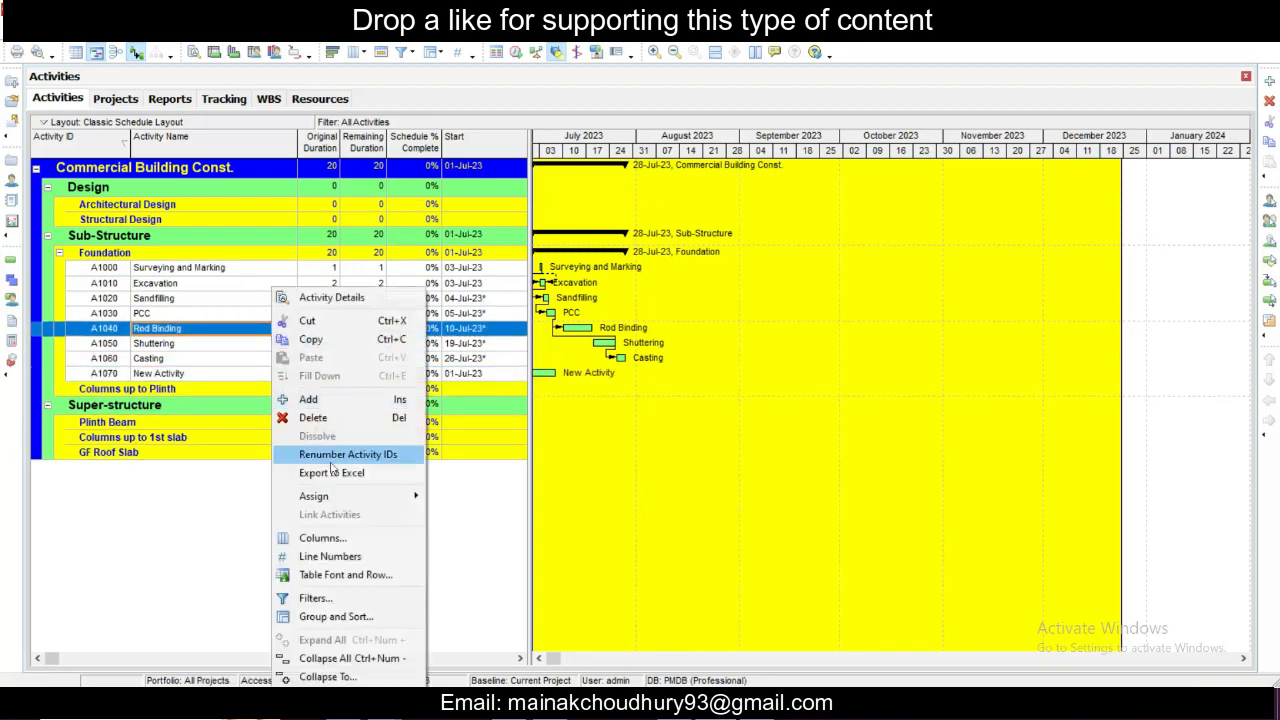
mouse_move(350, 496)
click(472, 496)
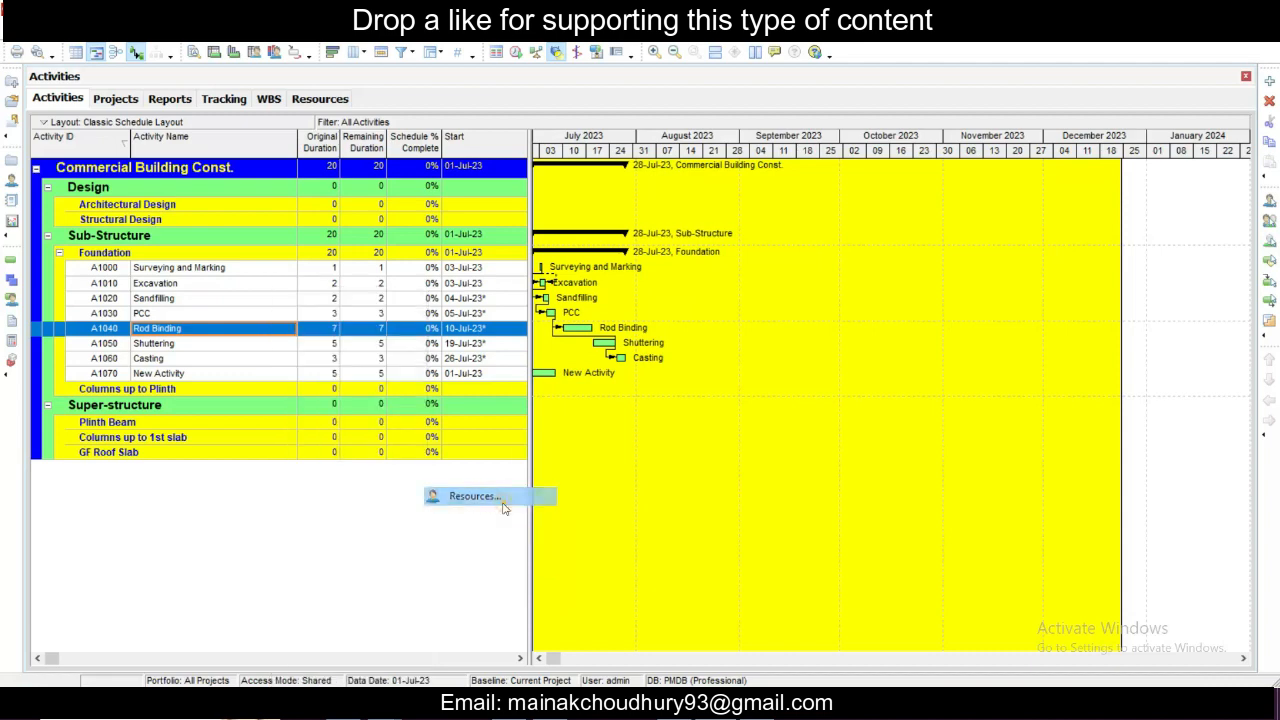
ctrl+click(670, 336)
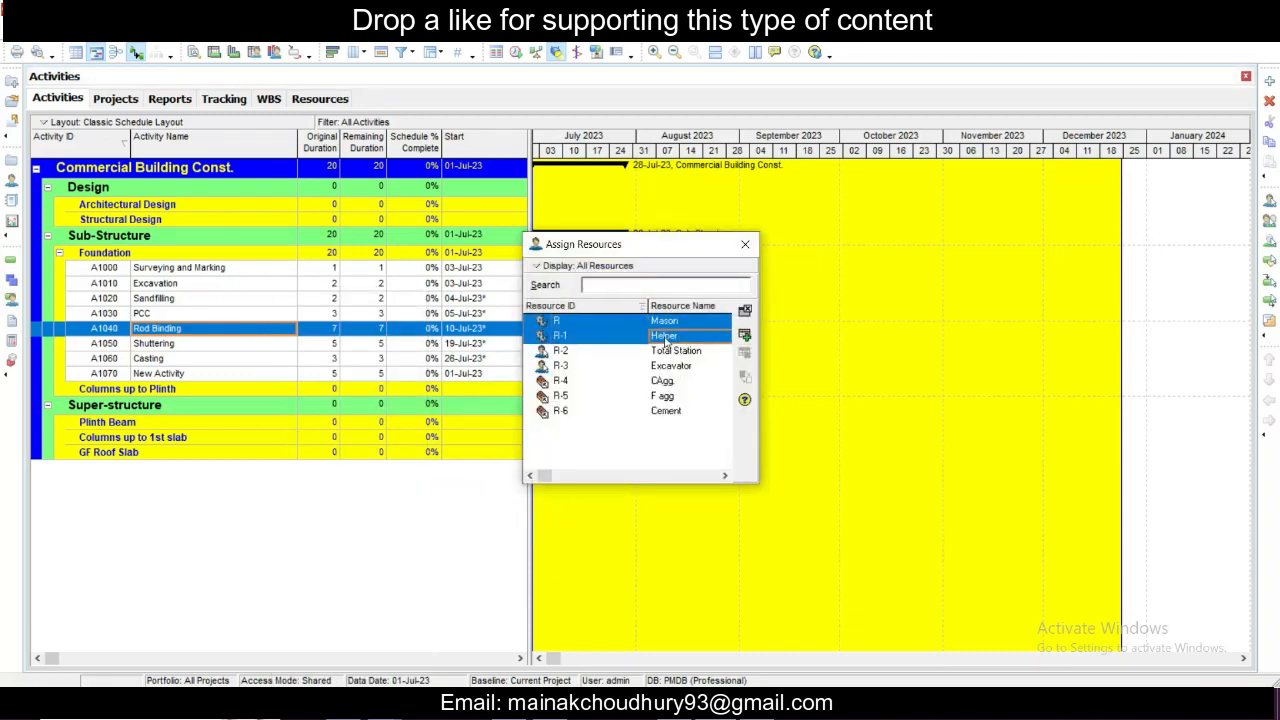
click(744, 335)
click(745, 244)
- Add another new activity to the Foundation group with its default name and duration
click(266, 345)
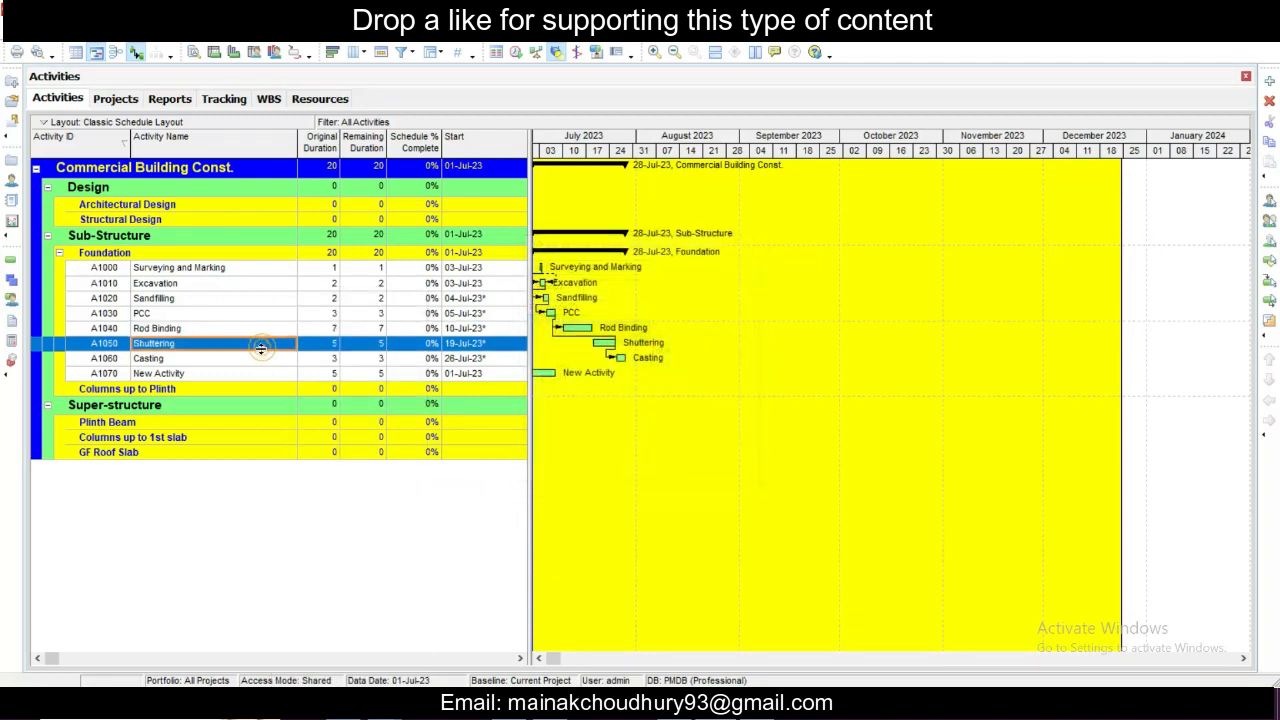
right_click(270, 345)
click(307, 399)
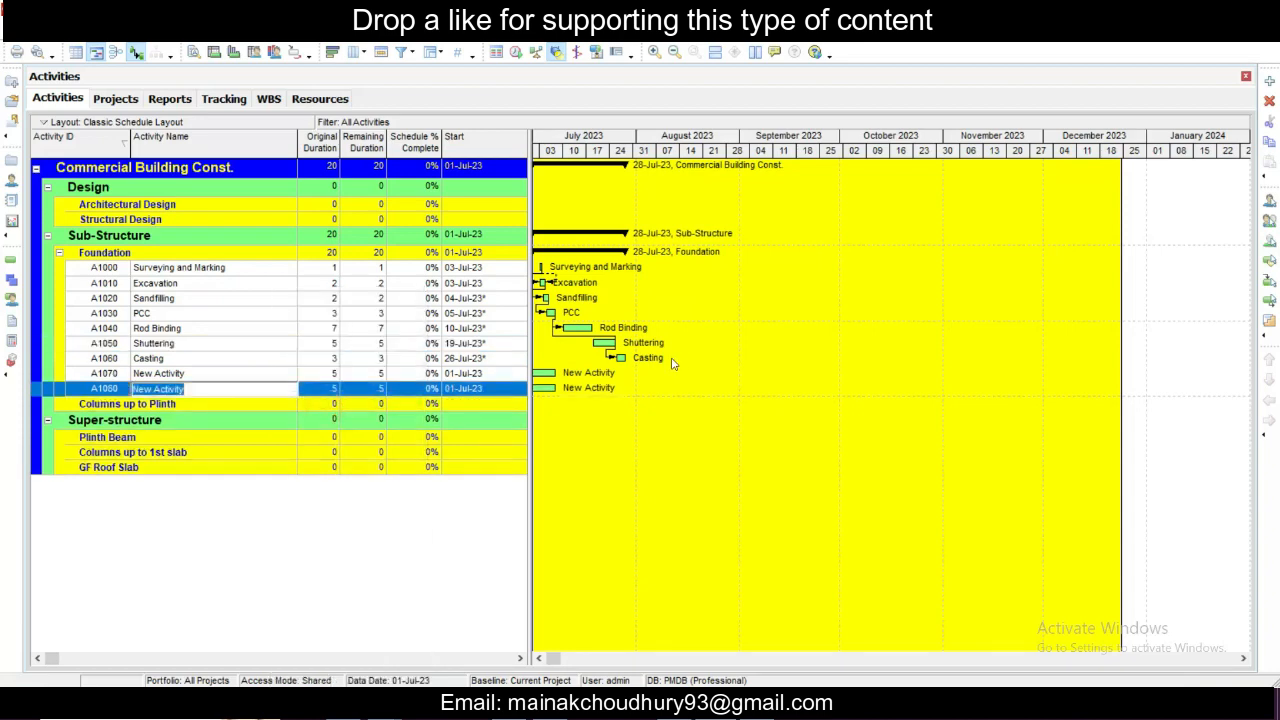
click(248, 345)
- Delete both activities named New Activity, A1070 and A1080, from the Foundation group
click(243, 373)
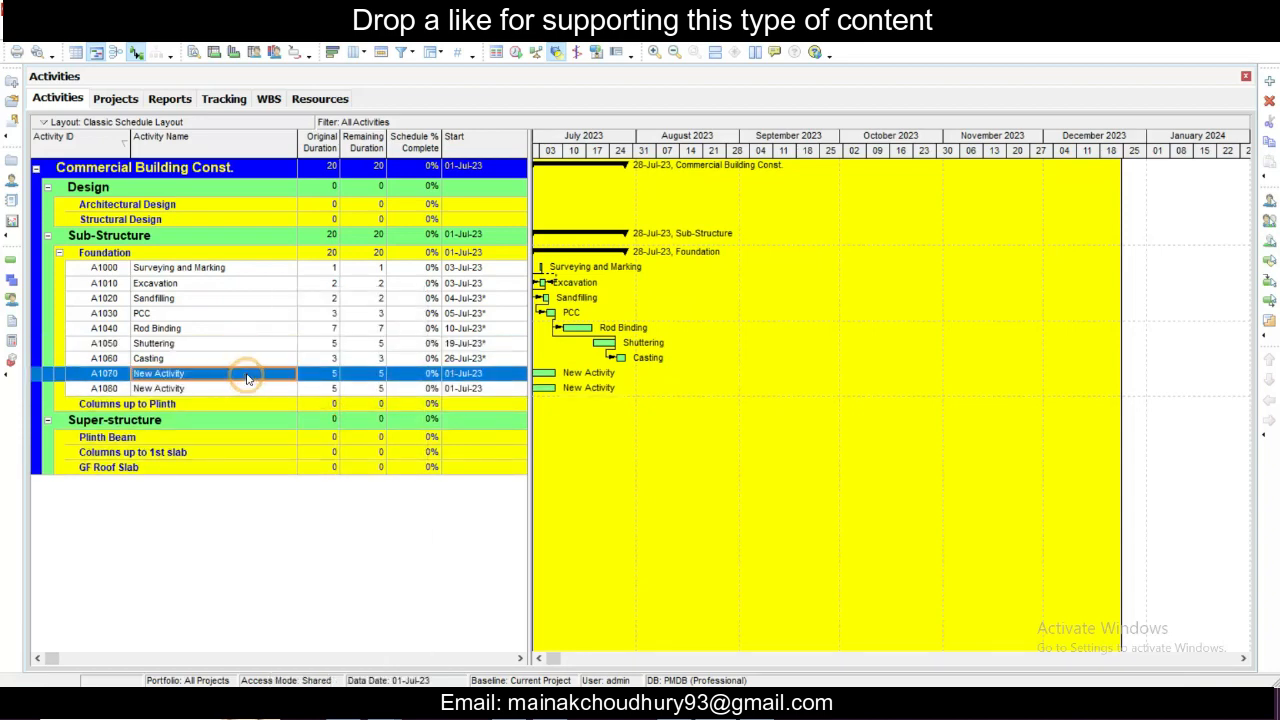
key(Delete)
click(609, 378)
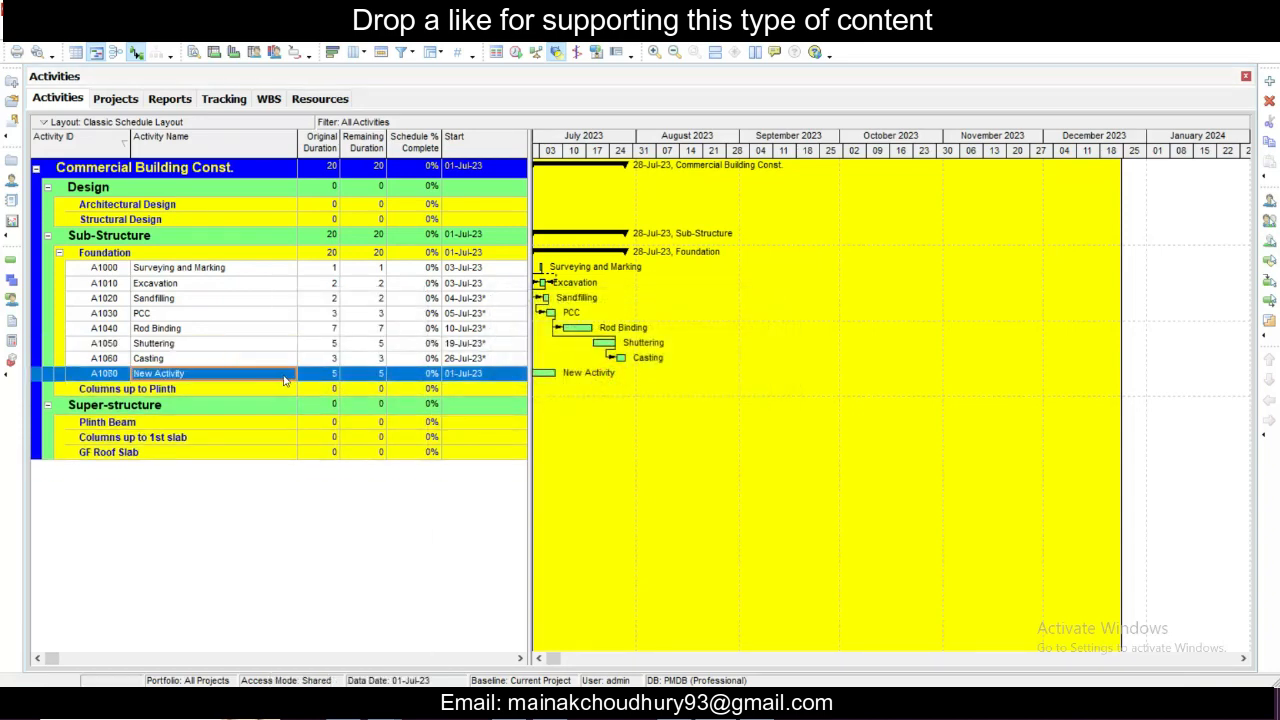
key(Delete)
click(598, 382)
- Assign the Helper and Mason resources to the Shuttering activity and close the assignment window
click(250, 328)
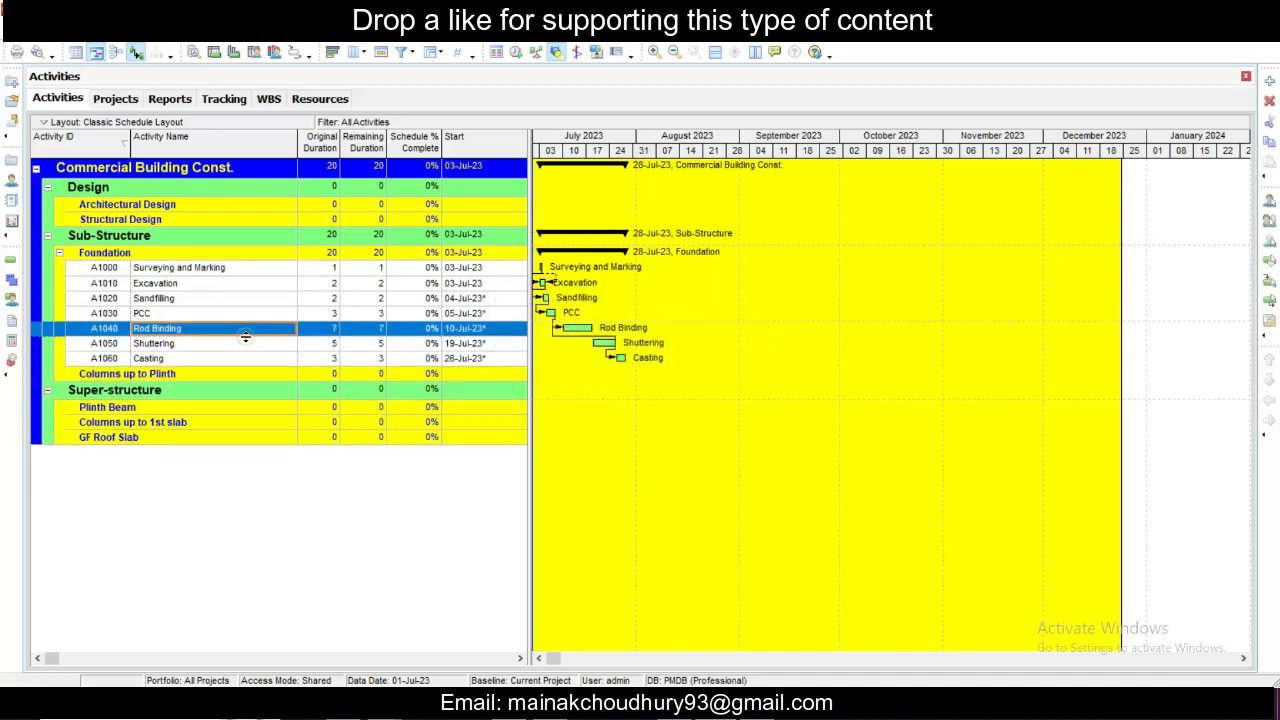
click(242, 343)
right_click(243, 344)
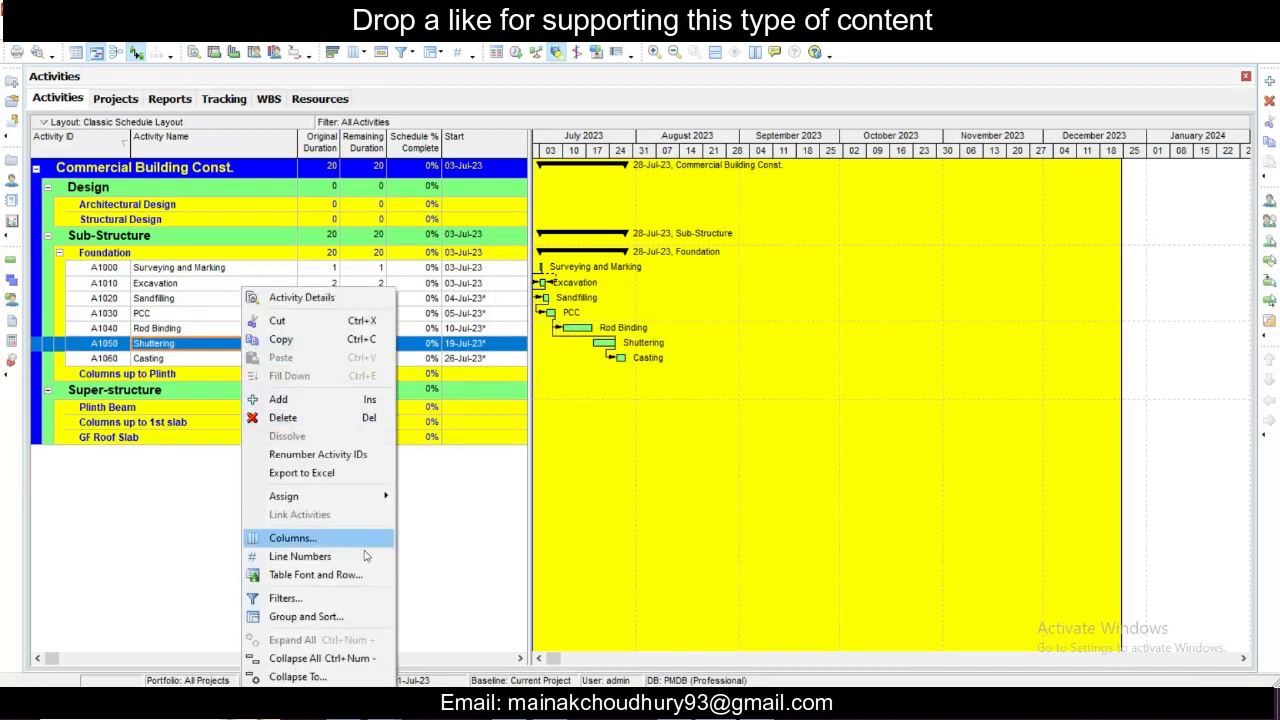
mouse_move(370, 498)
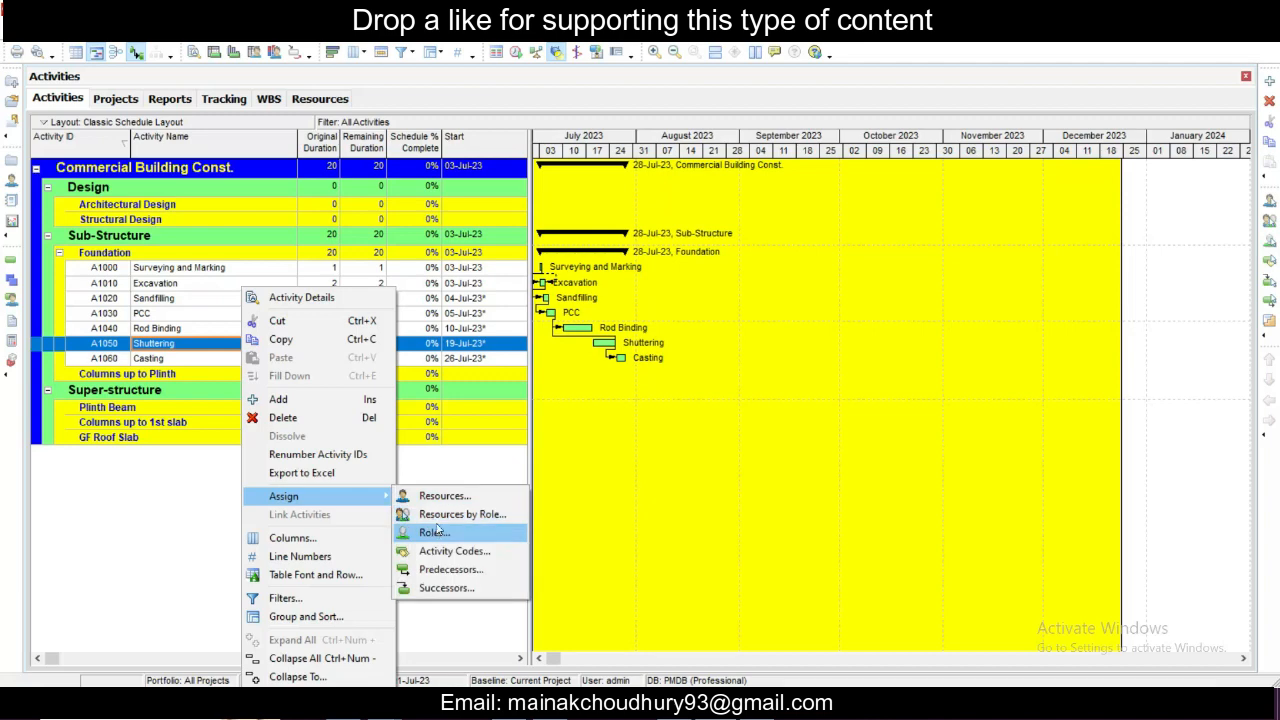
click(450, 498)
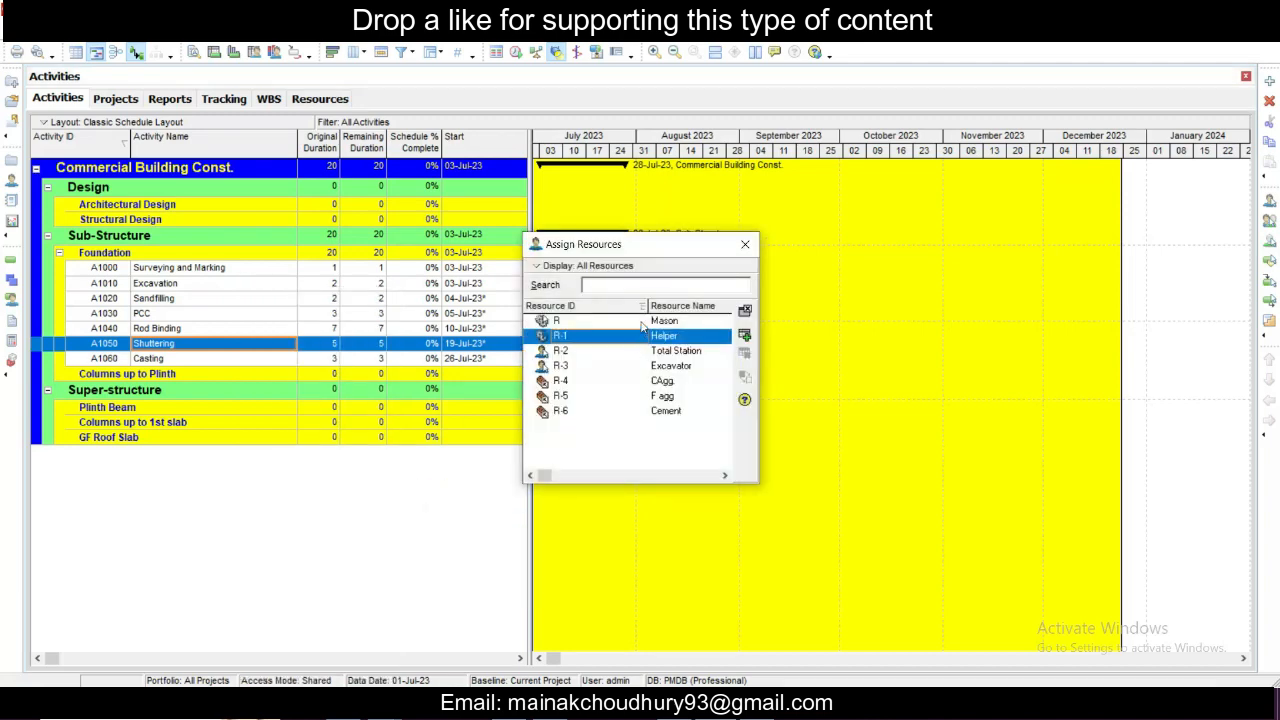
ctrl+click(639, 323)
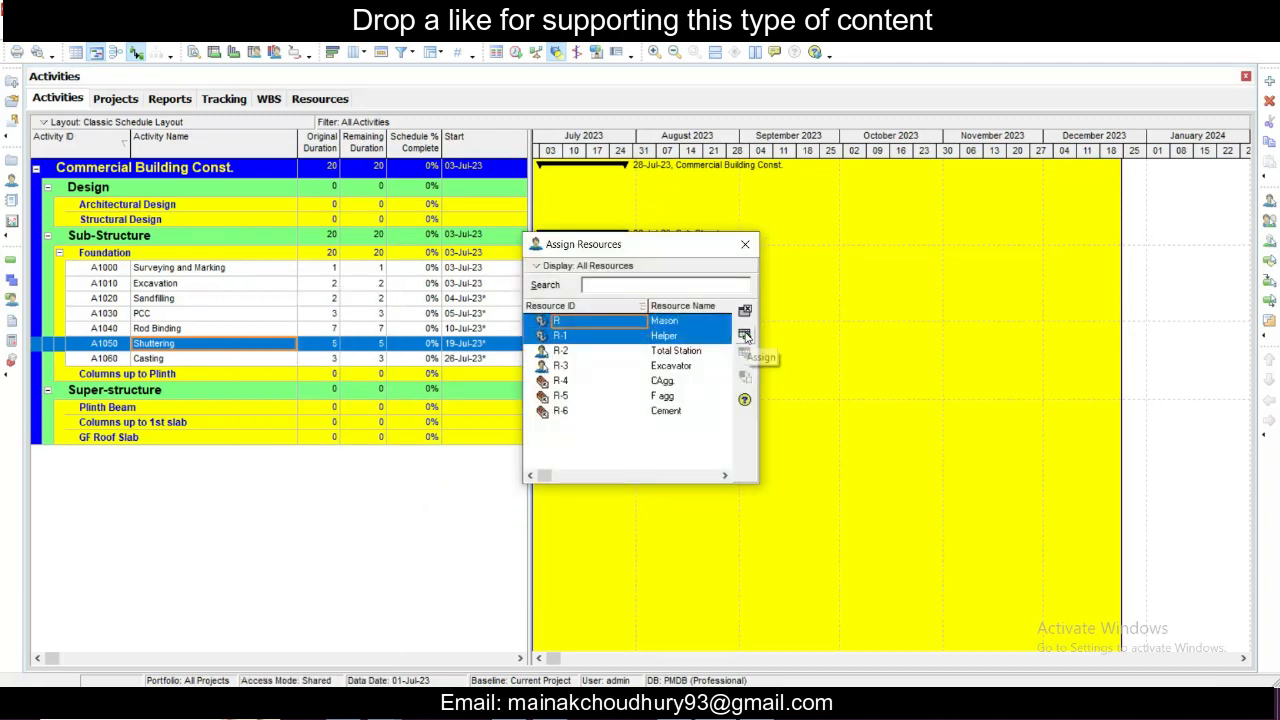
click(745, 337)
click(745, 245)
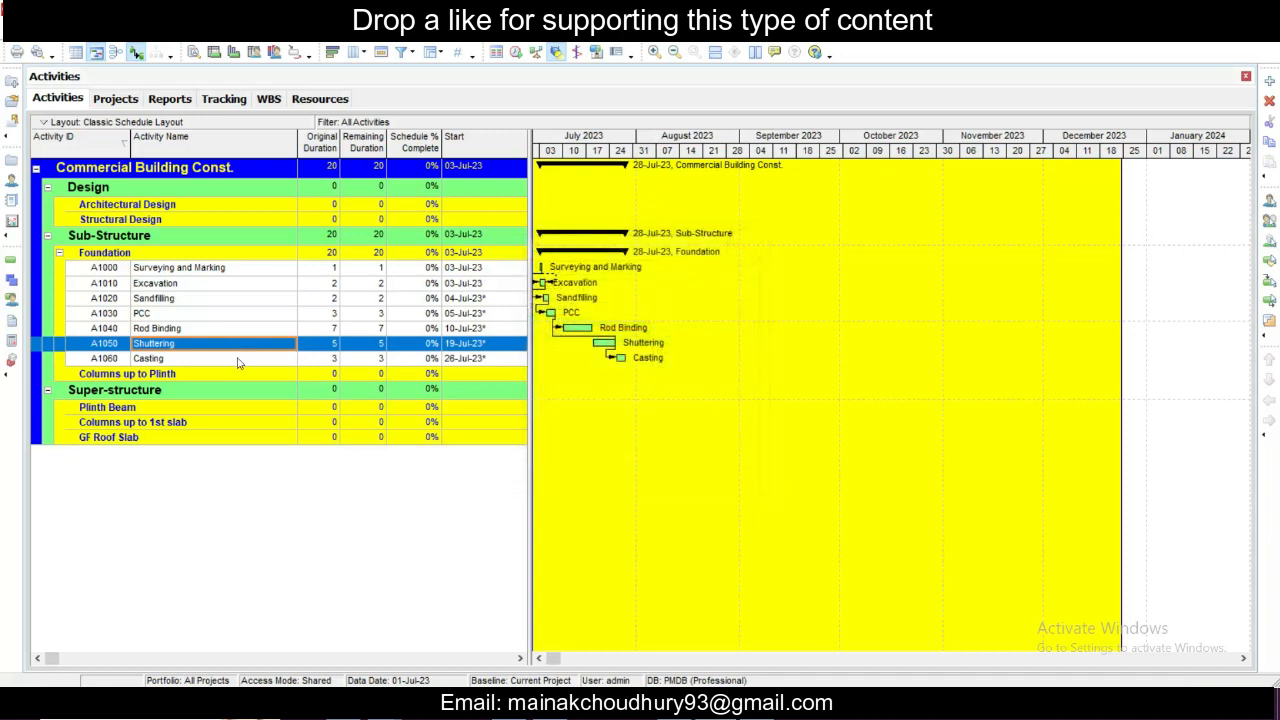
- Assign the Mason, Helper, CAgg., F agg and Cement resources to the Casting activity and close the assignment window
click(240, 358)
right_click(243, 362)
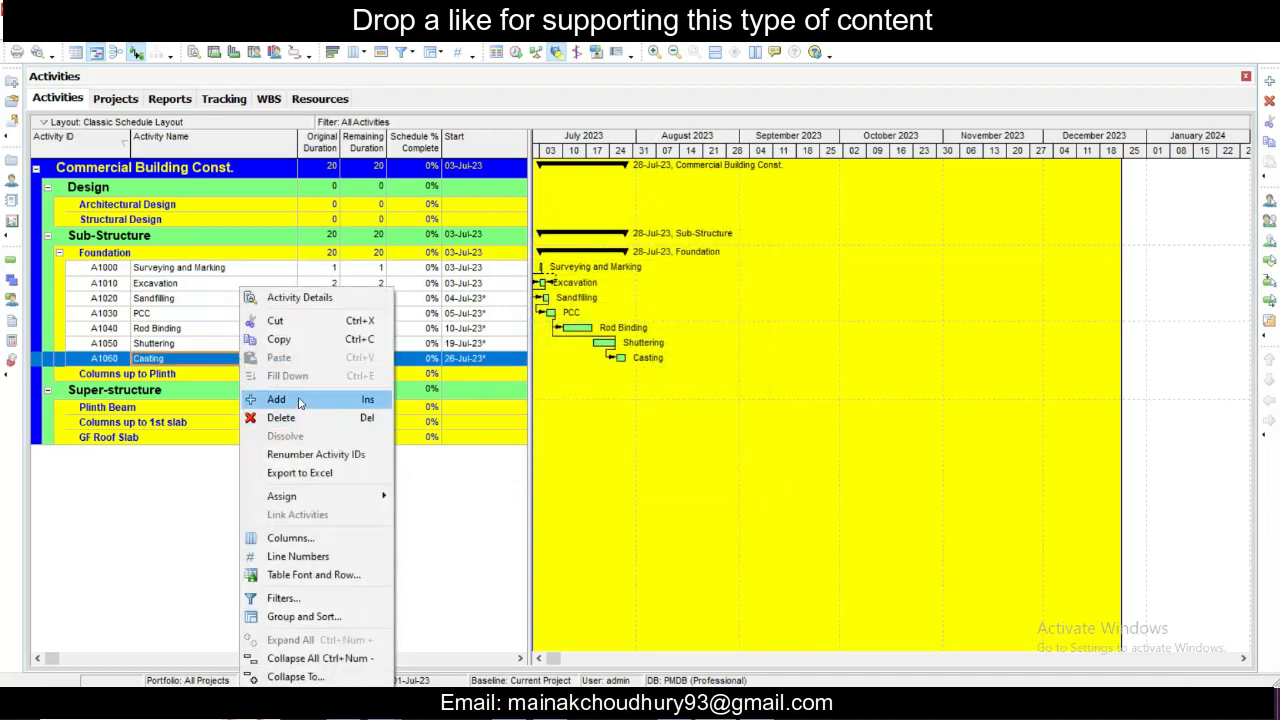
mouse_move(340, 500)
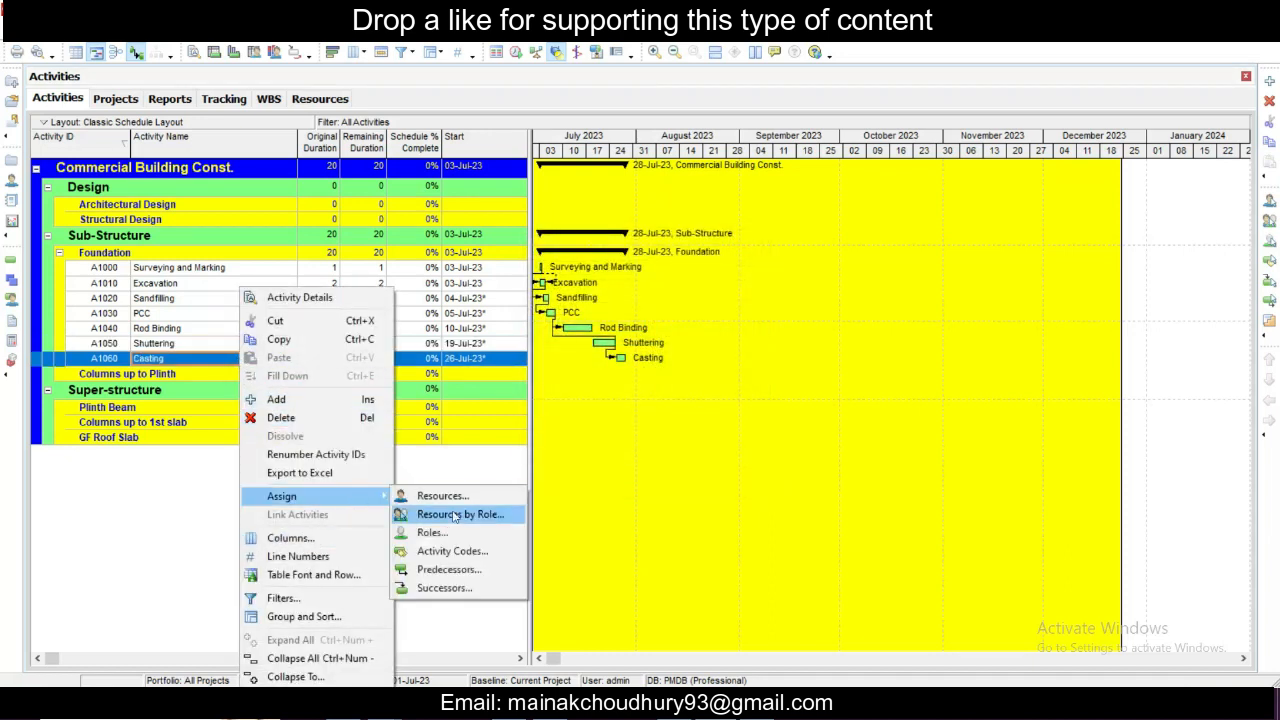
click(452, 500)
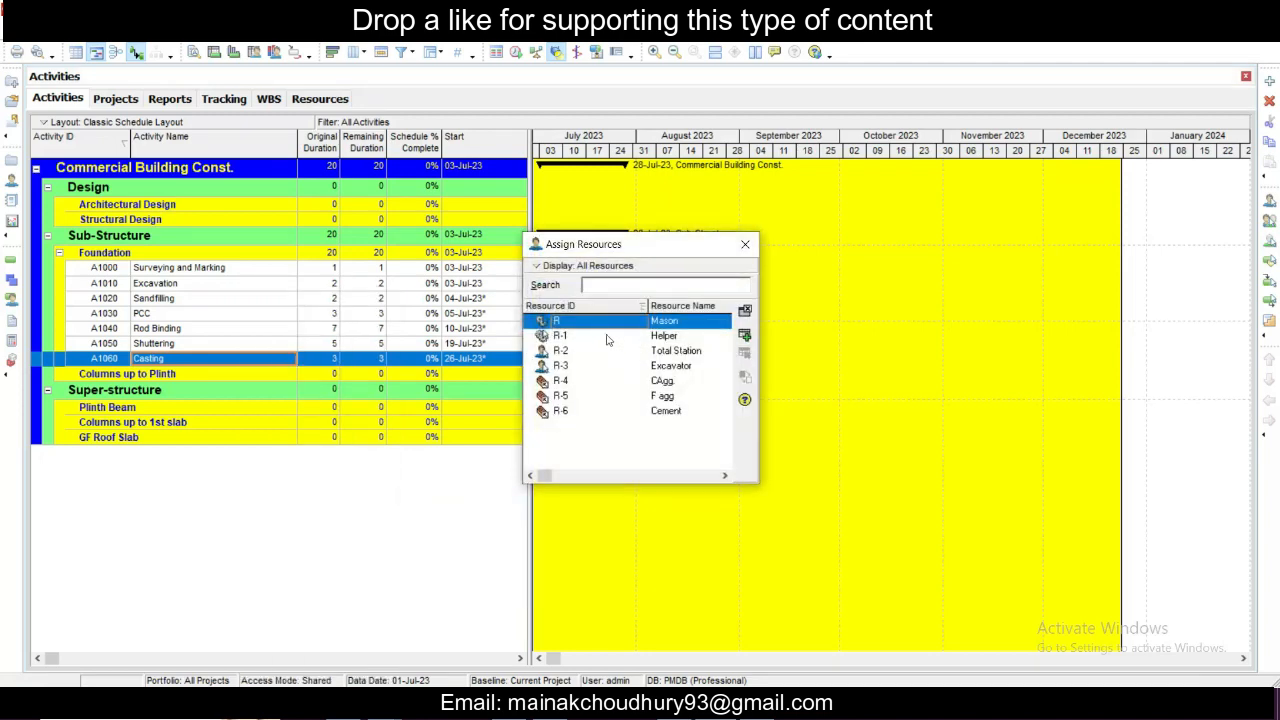
ctrl+click(605, 337)
ctrl+click(640, 381)
ctrl+click(638, 396)
ctrl+click(634, 411)
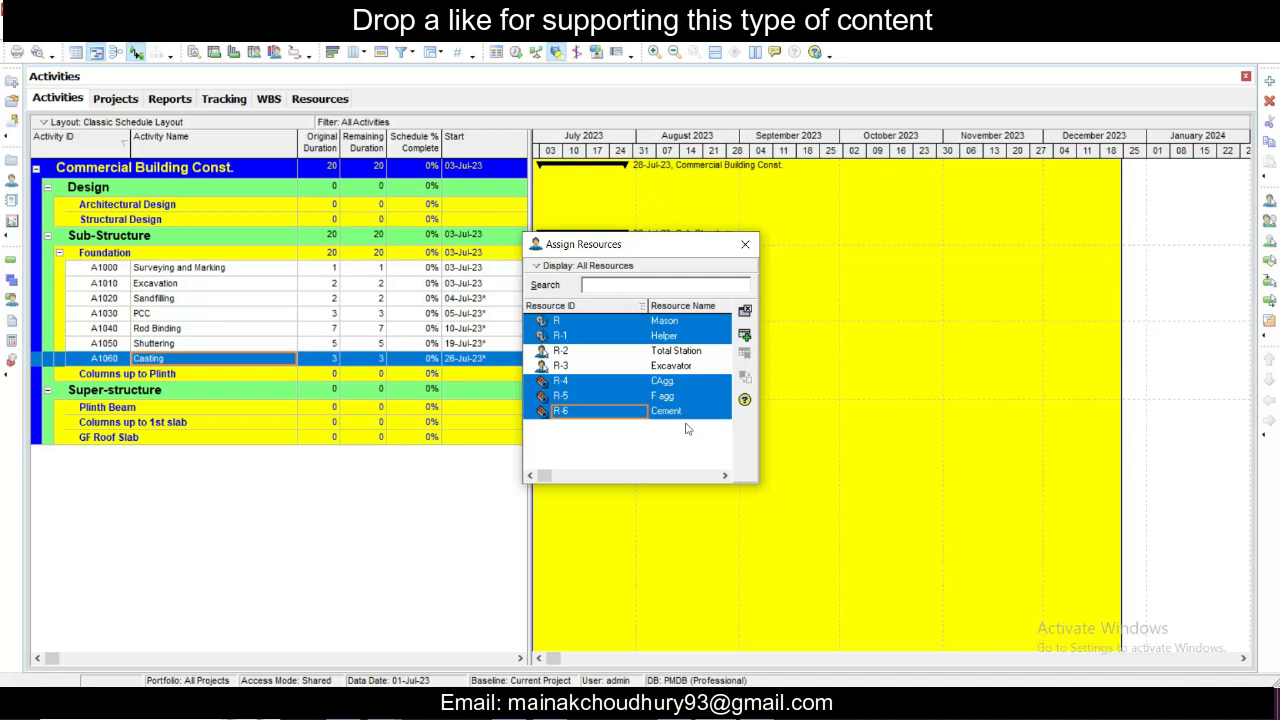
click(748, 337)
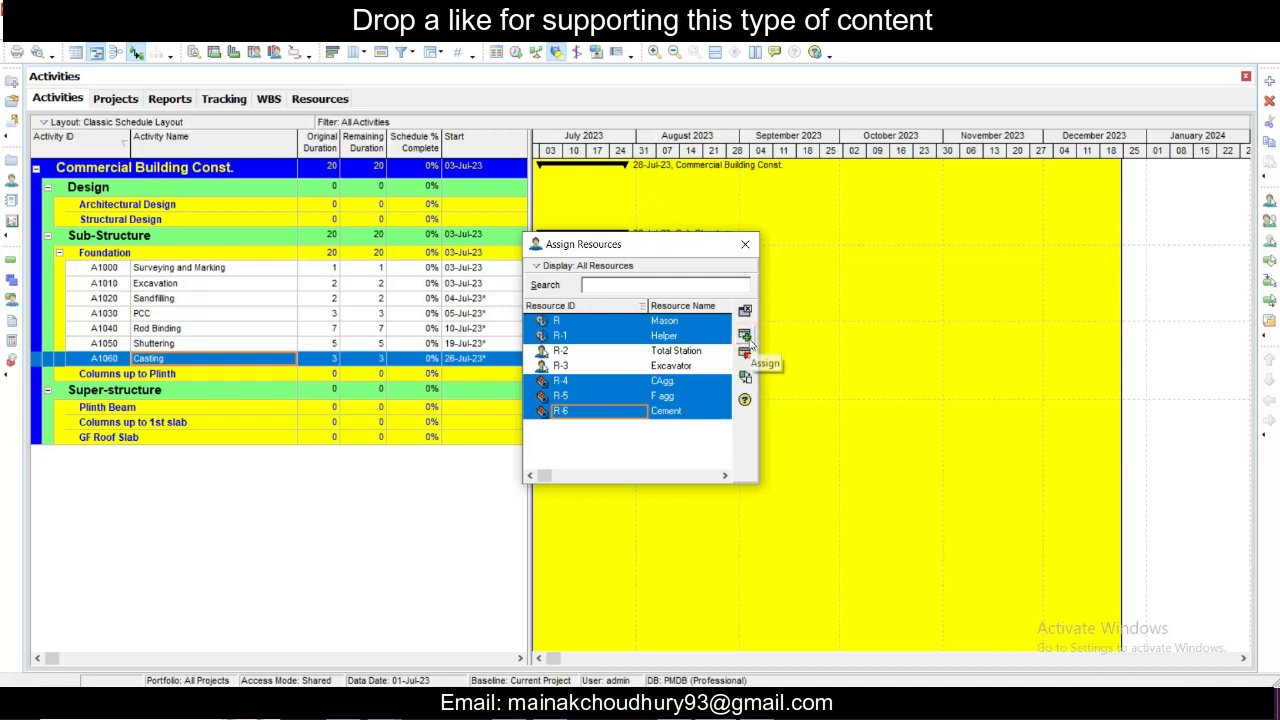
click(746, 245)
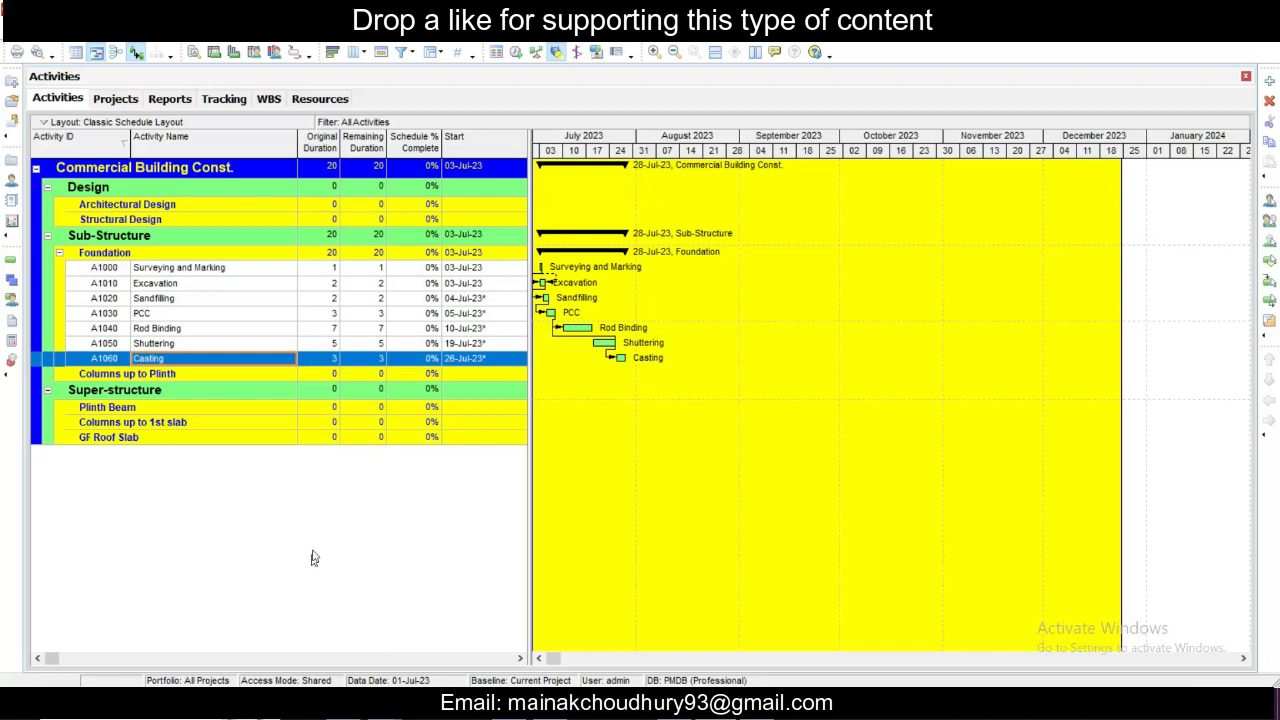